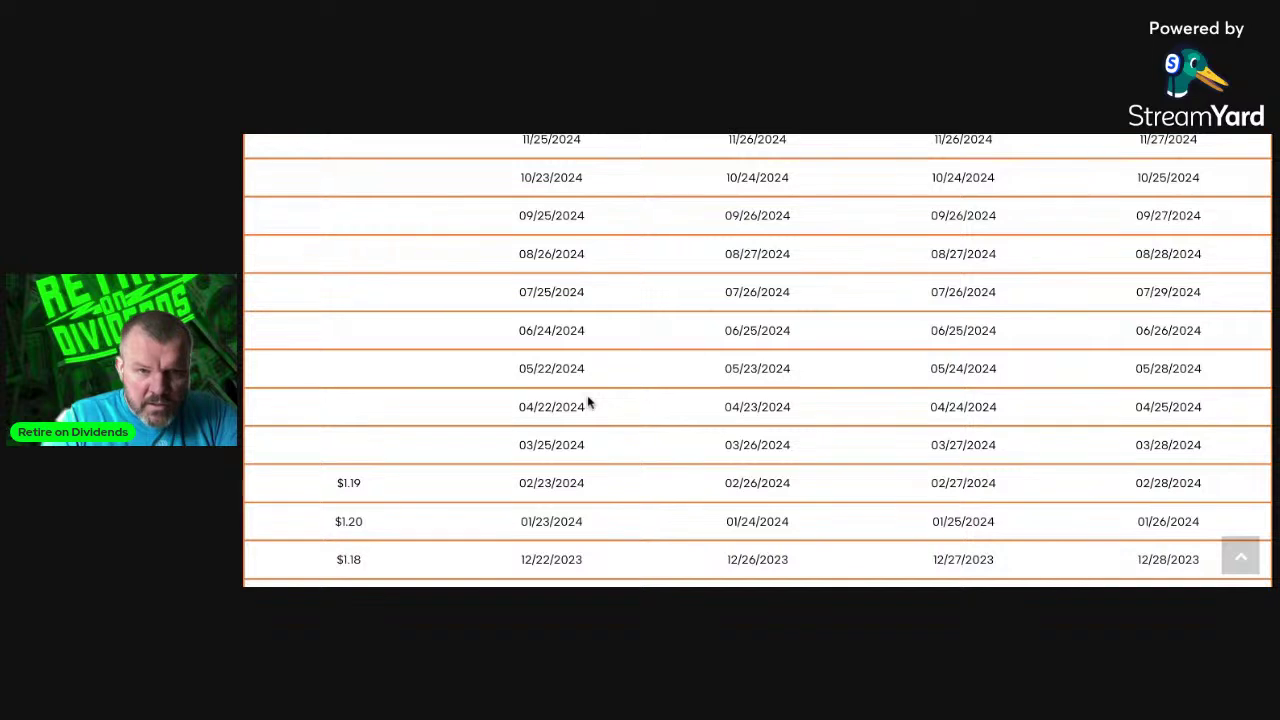
Step: Look over the 2024 dates in the fund's distribution schedule table
scroll(588, 402, "up", 1)
scroll(588, 402, "up", 1)
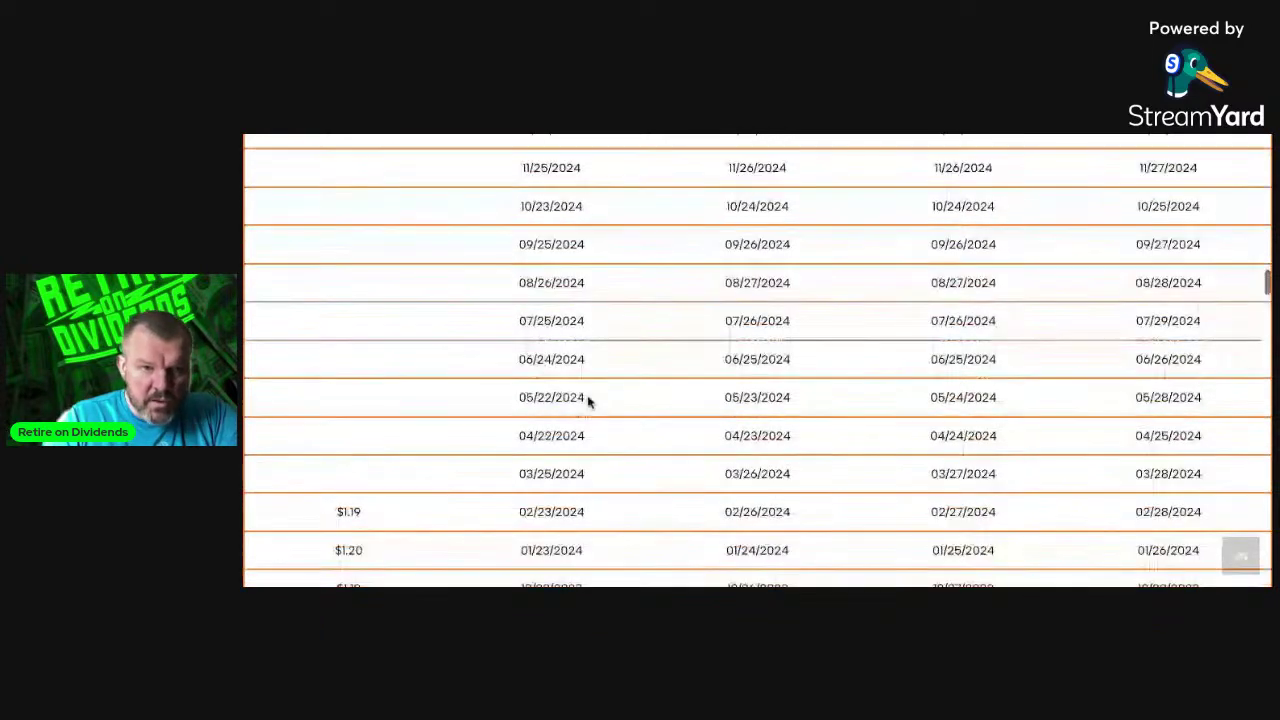
scroll(588, 402, "down", 1)
scroll(588, 402, "down", 1)
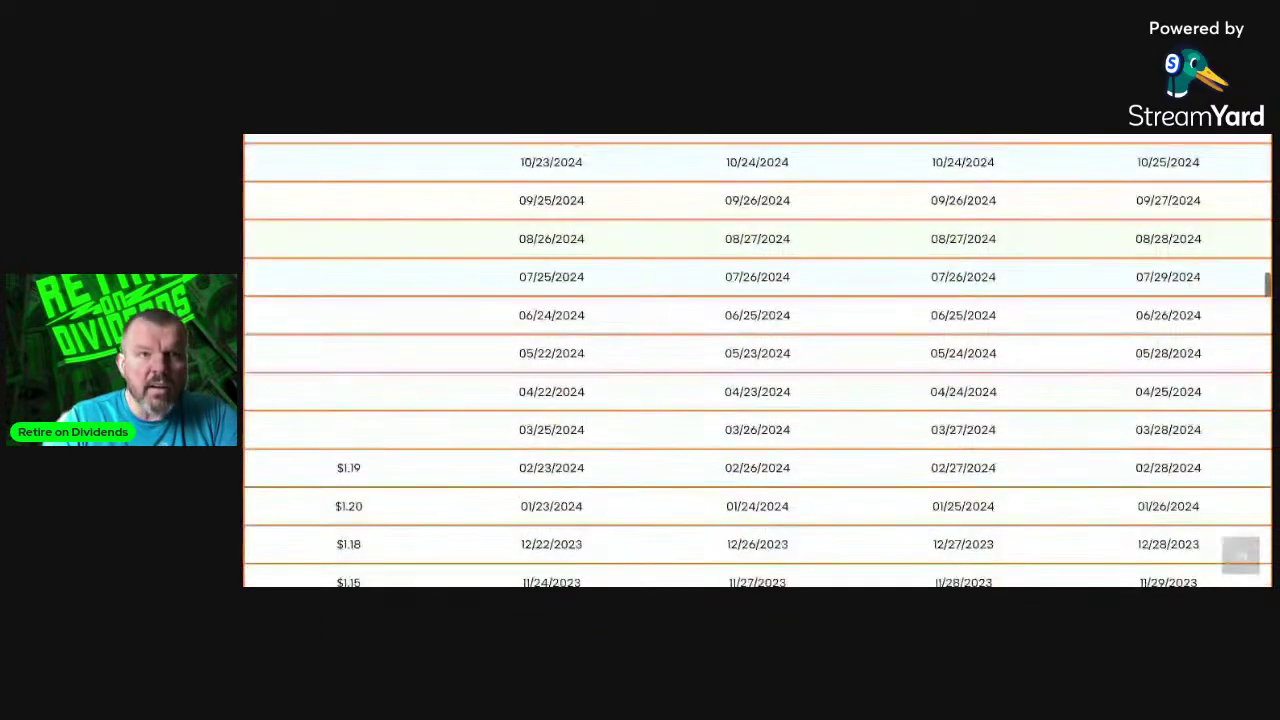
scroll(396, 476, "down", 1)
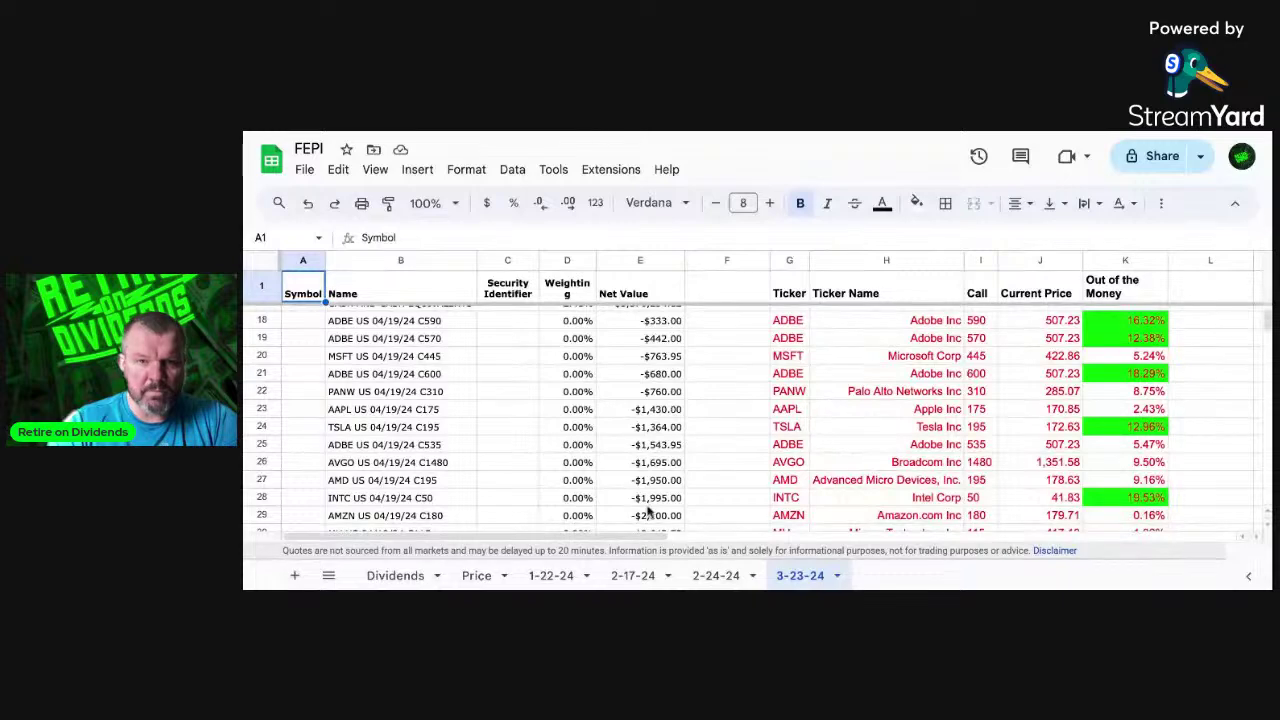
Step: Look through the stock holdings and the first call option rows on the 3-23-24 sheet of the FEPI spreadsheet
scroll(534, 402, "up", 5)
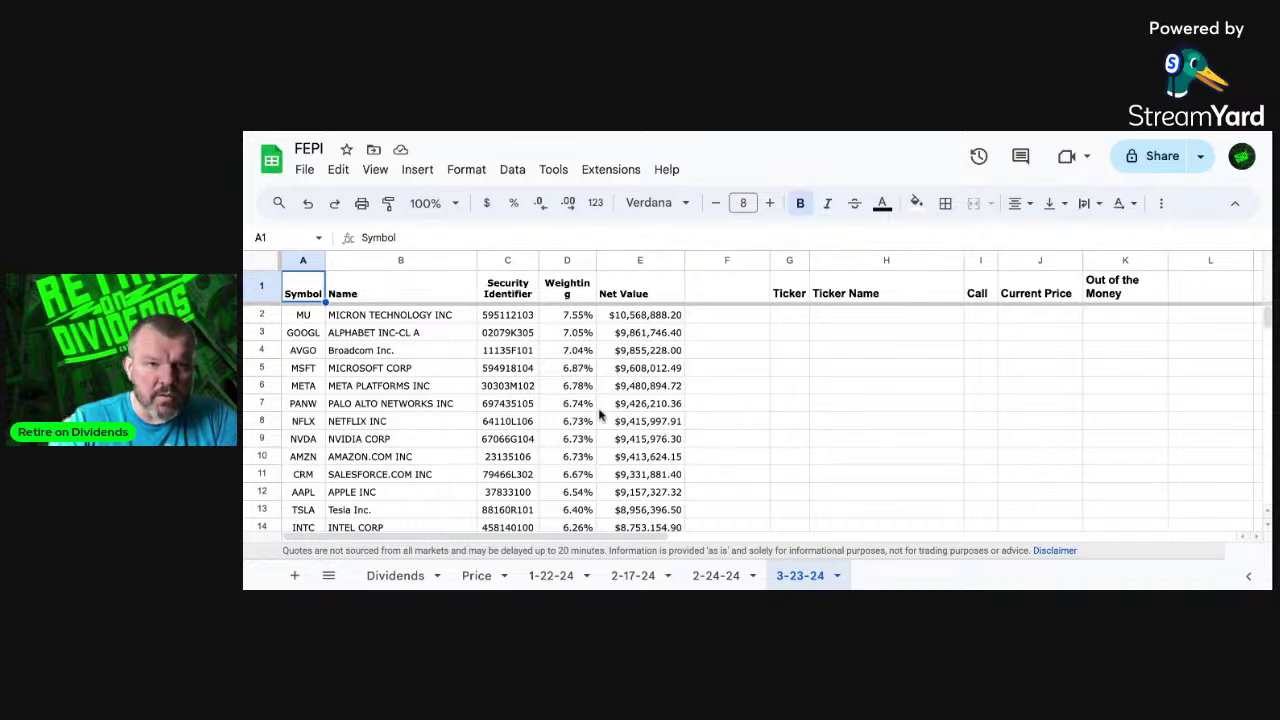
scroll(474, 406, "down", 1)
scroll(474, 406, "down", 4)
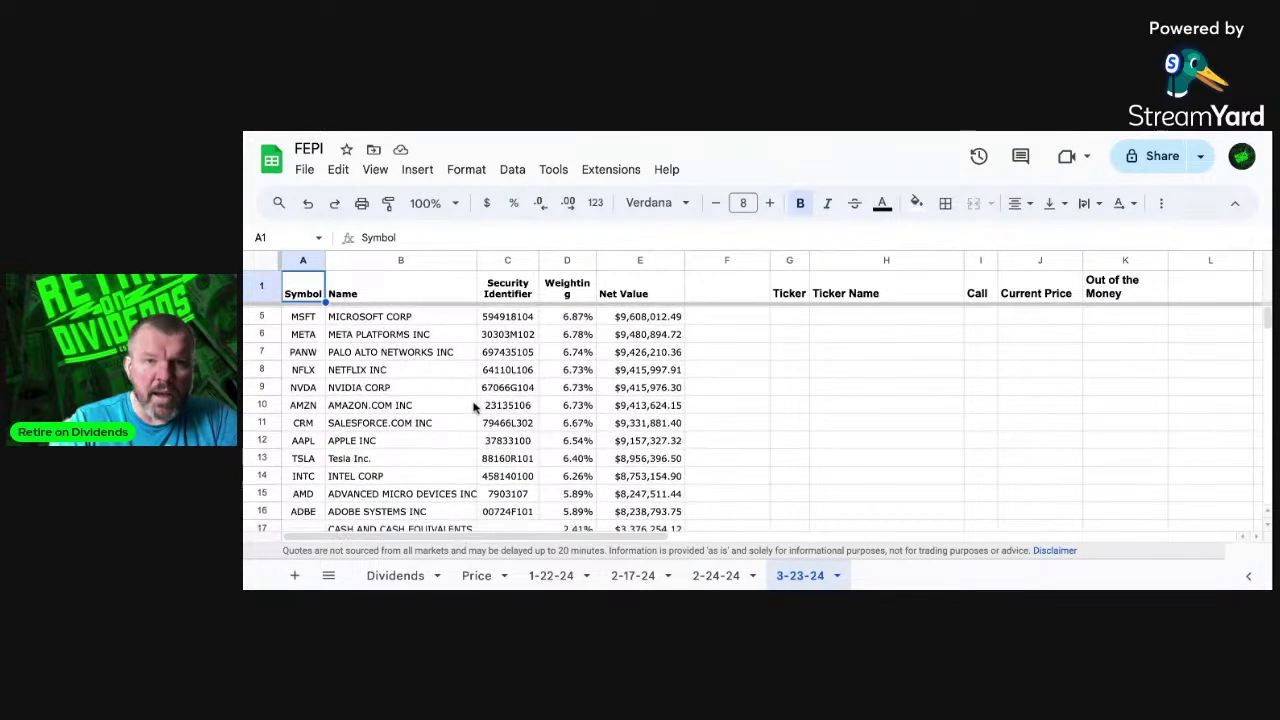
scroll(755, 420, "down", 4)
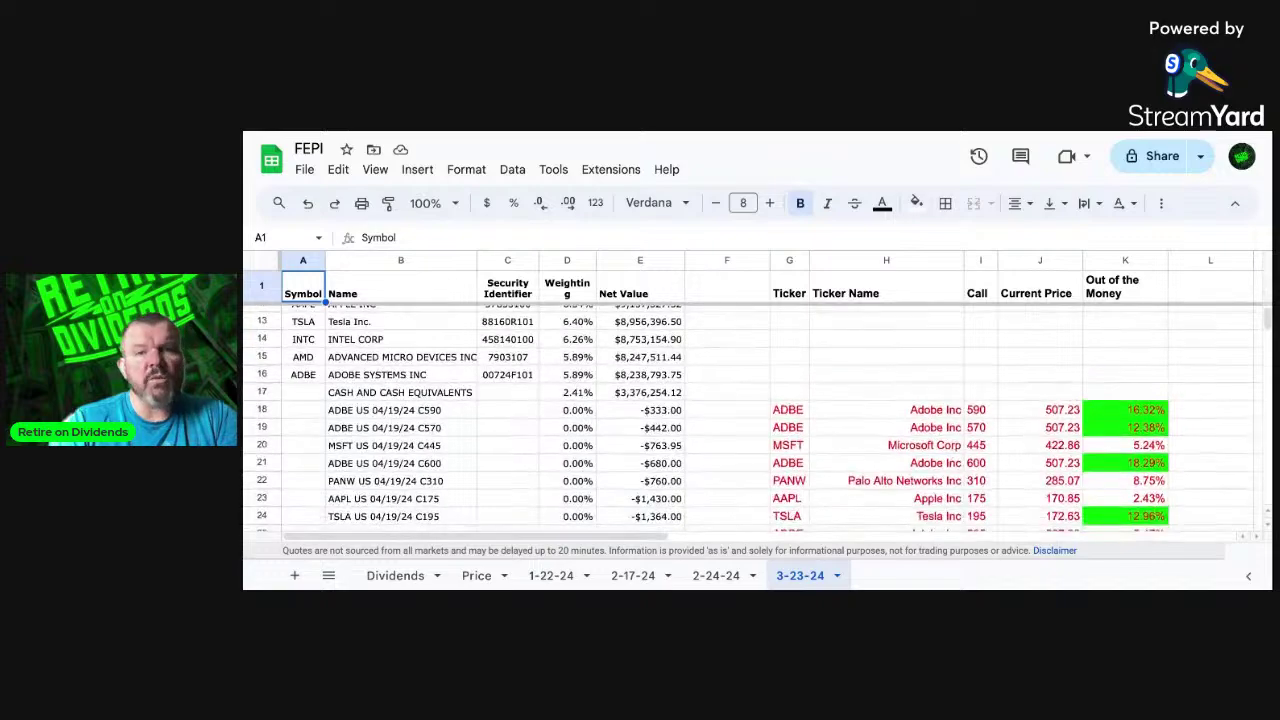
scroll(755, 420, "down", 2)
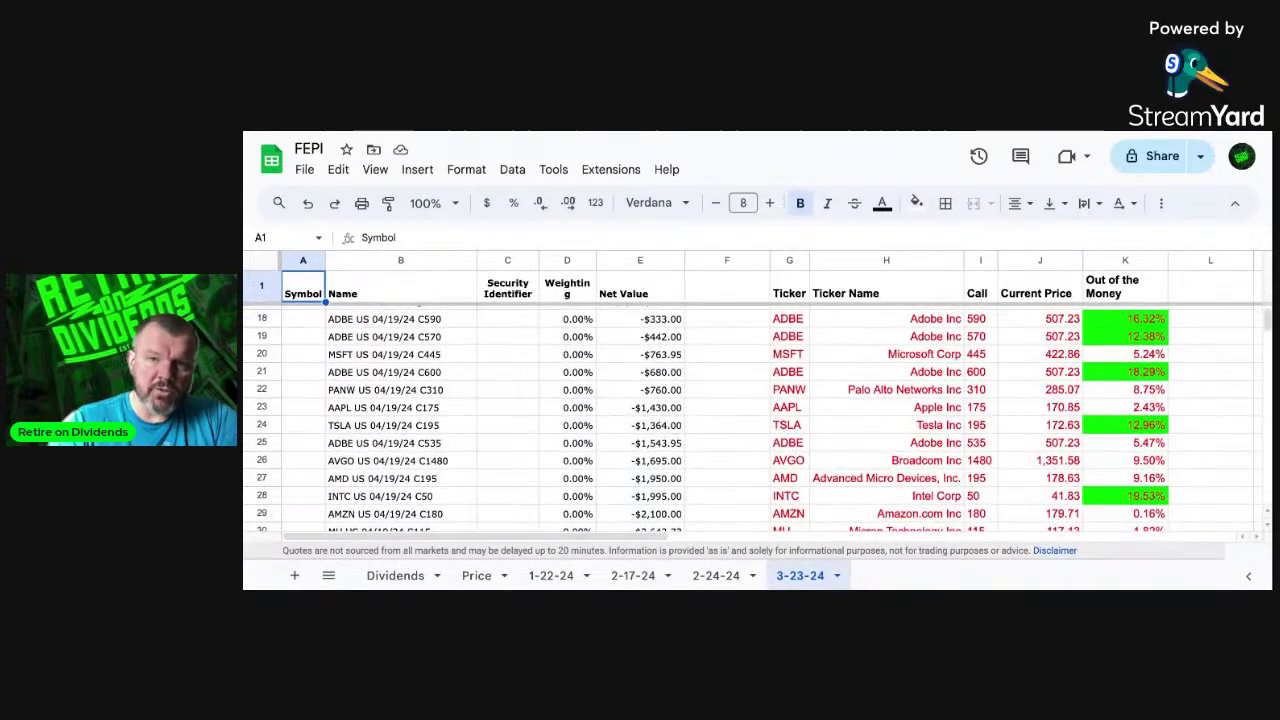
scroll(755, 420, "down", 1)
Step: Return to the start of the holdings list and set the sheet zoom to 125%
scroll(755, 420, "up", 10)
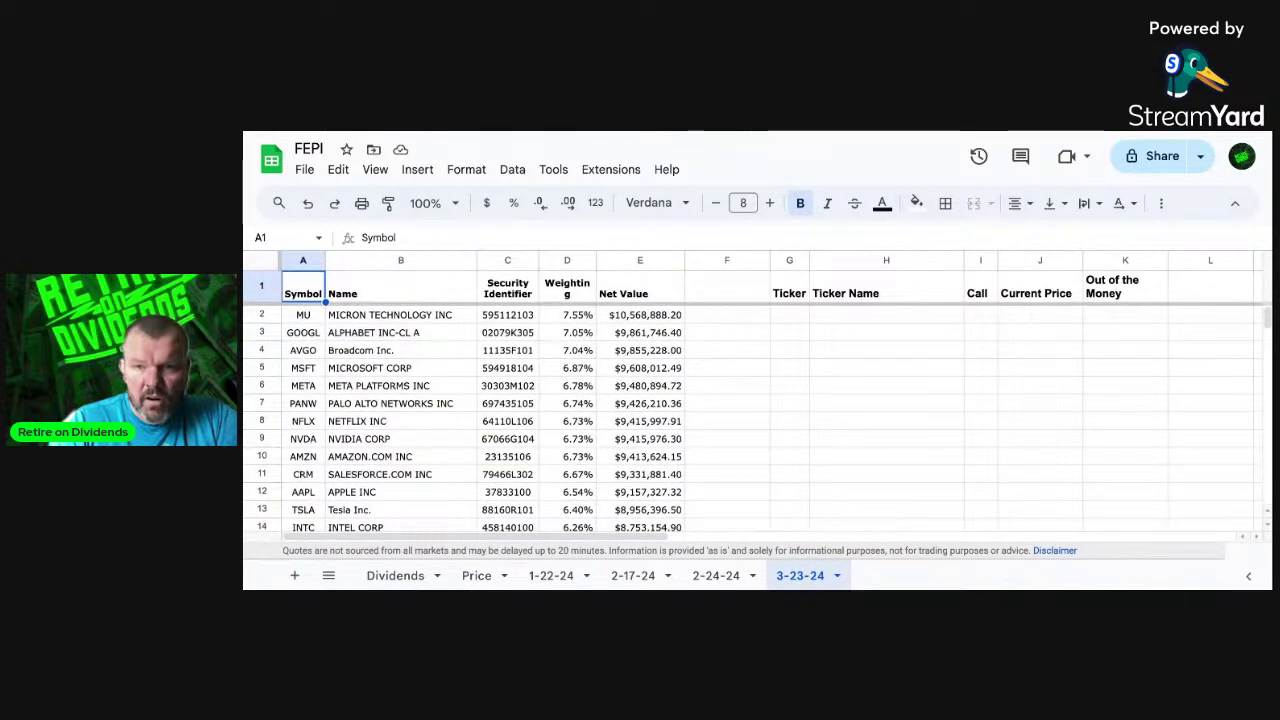
left_click(457, 205)
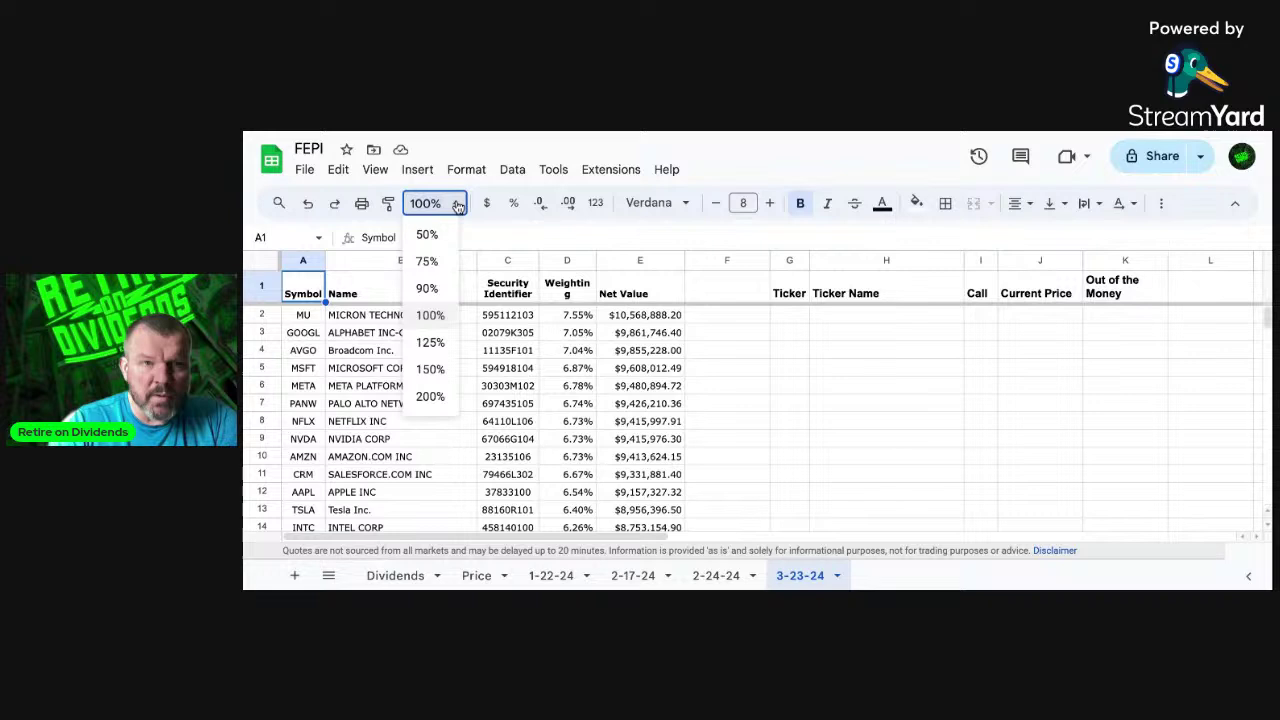
left_click(430, 343)
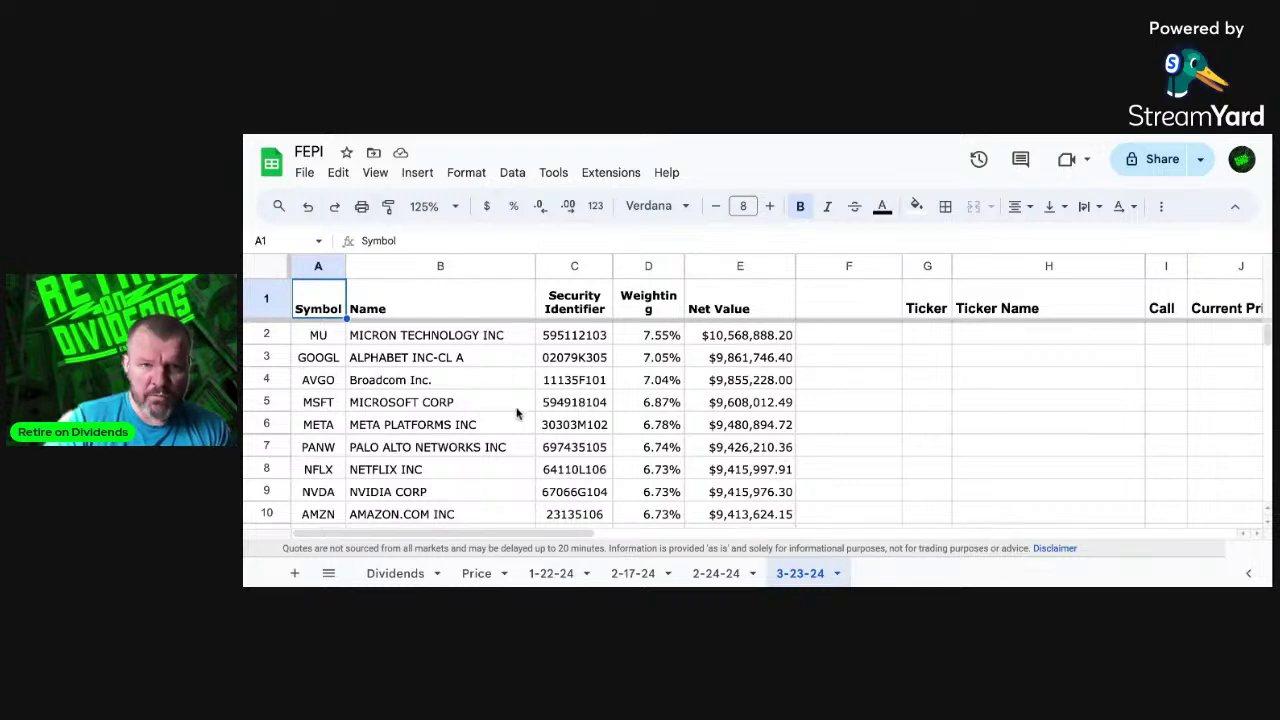
Step: Examine the weightings and net values of the stock holdings down to the cash and cash equivalents row
scroll(704, 420, "down", 3)
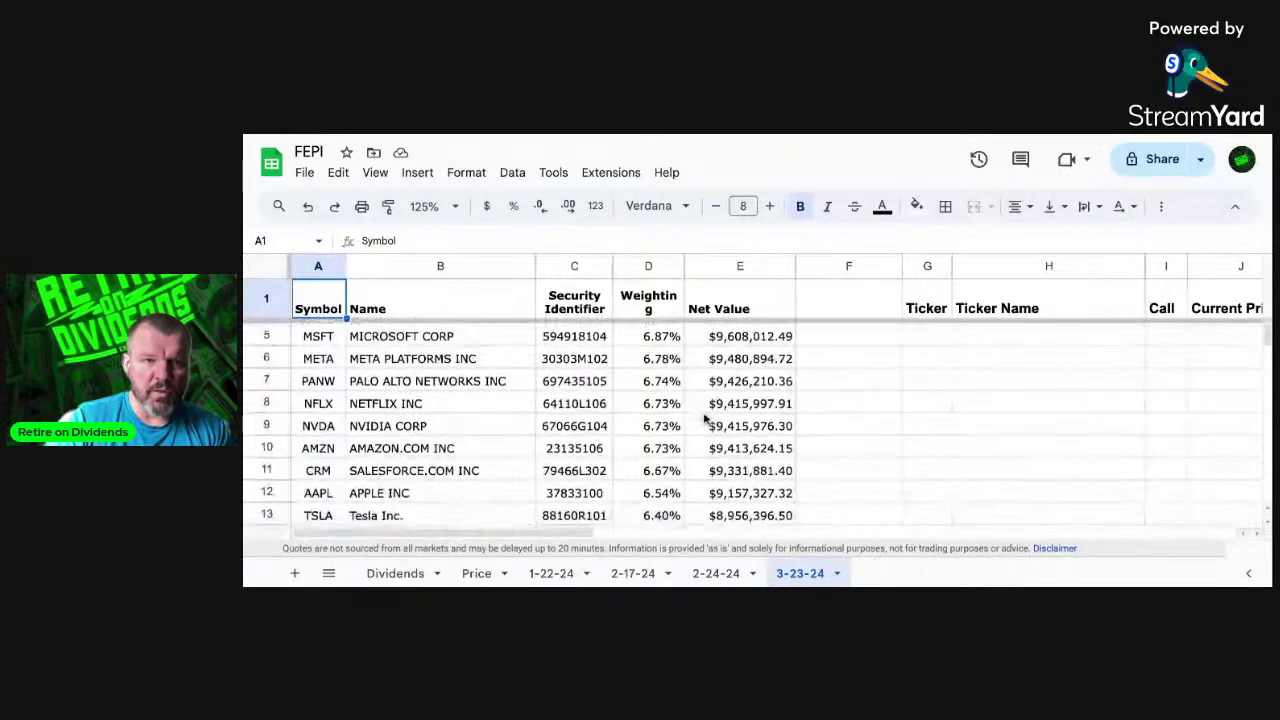
scroll(704, 420, "down", 1)
scroll(704, 420, "up", 2)
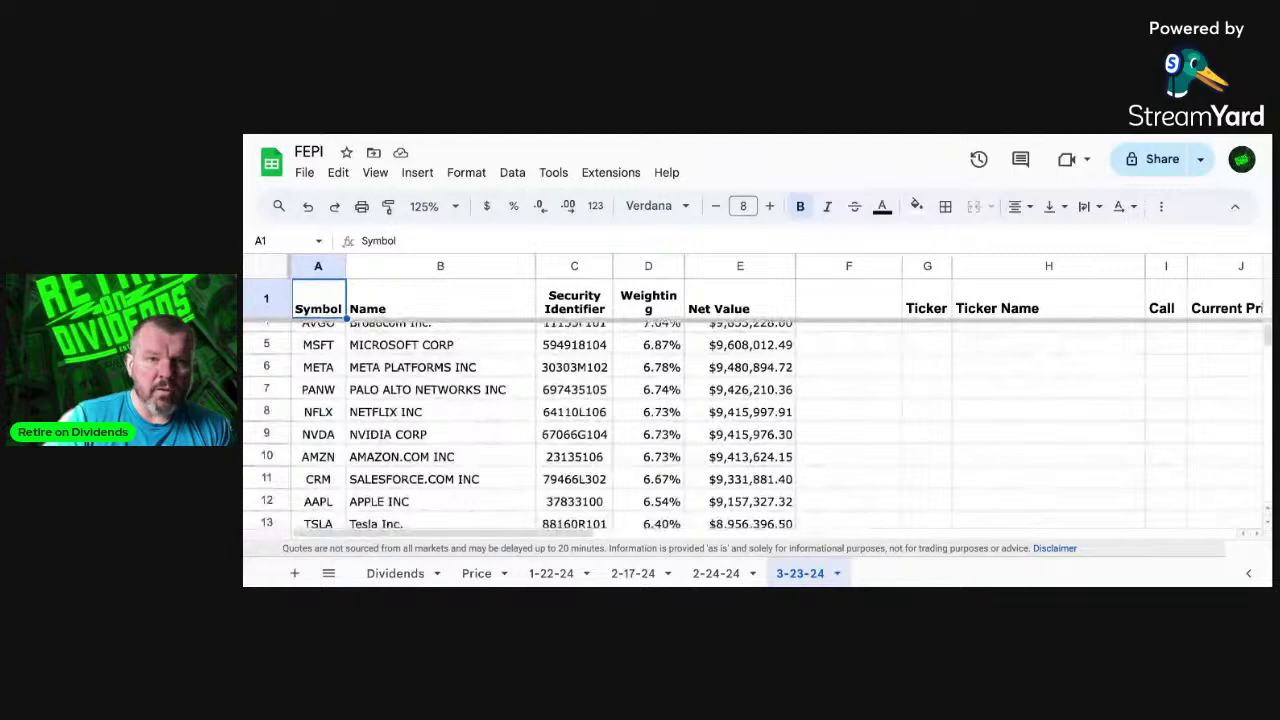
scroll(704, 420, "down", 1)
scroll(704, 420, "down", 2)
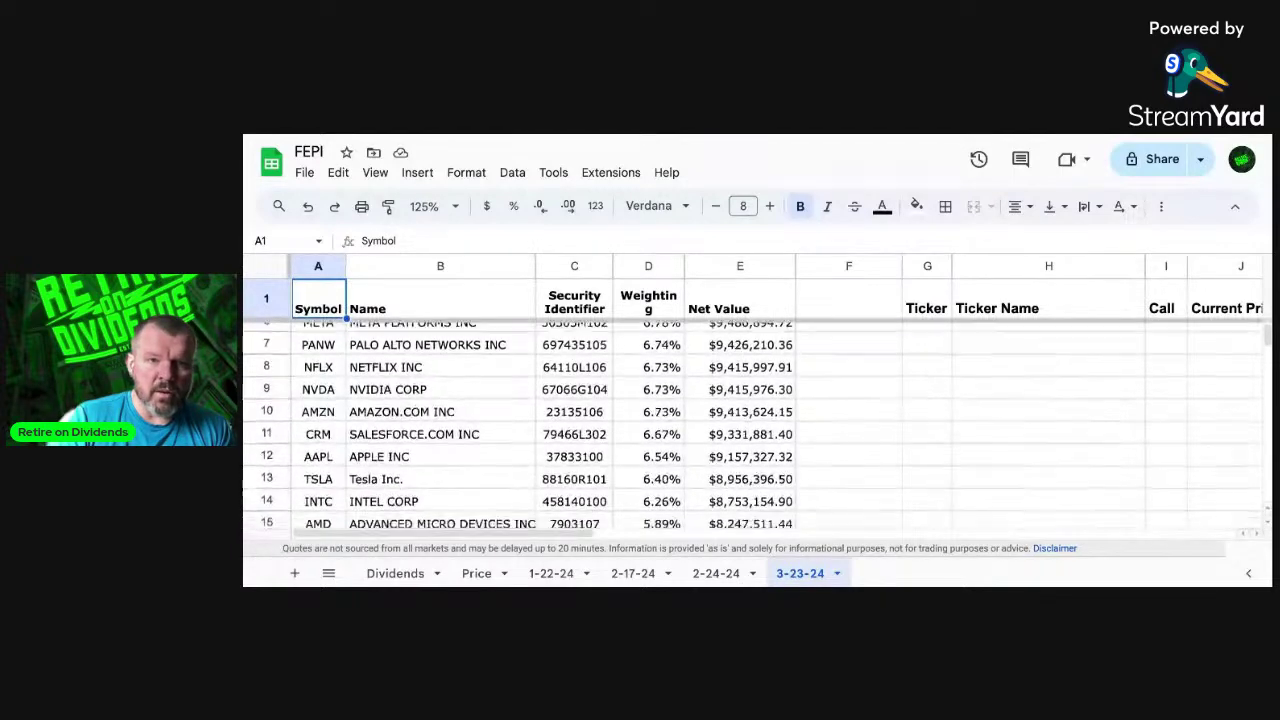
scroll(704, 420, "down", 2)
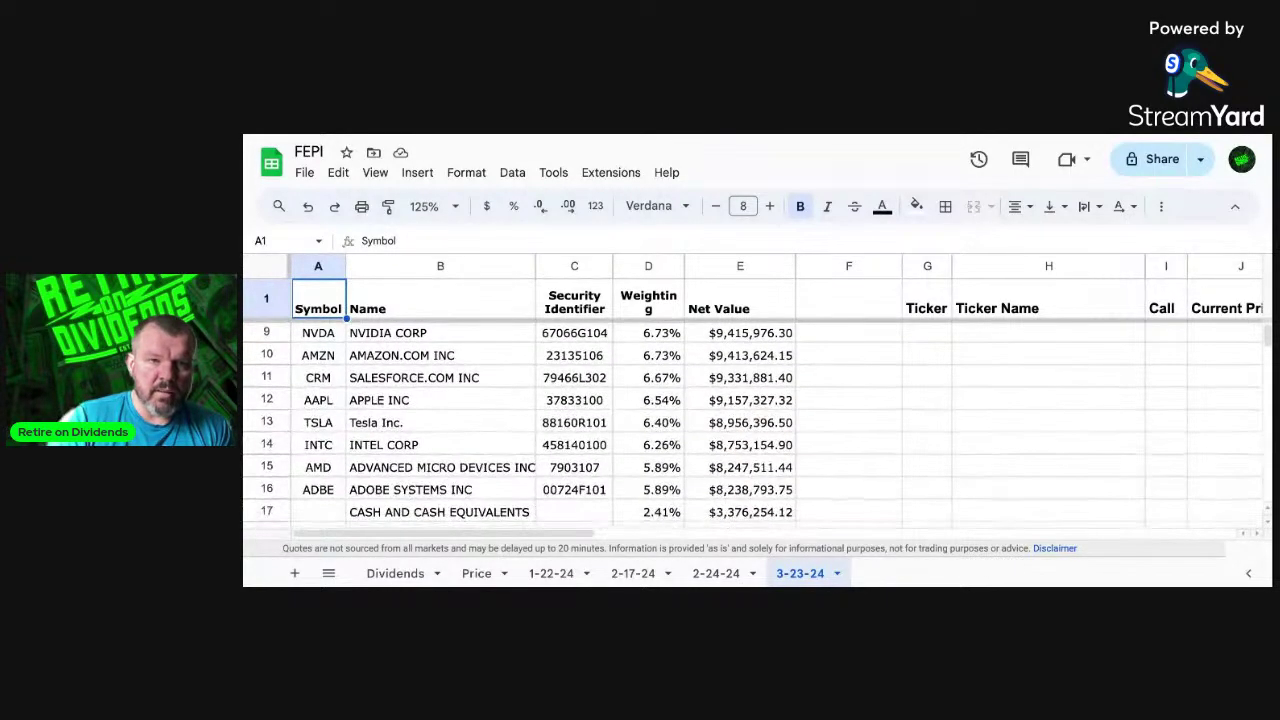
scroll(704, 420, "down", 4)
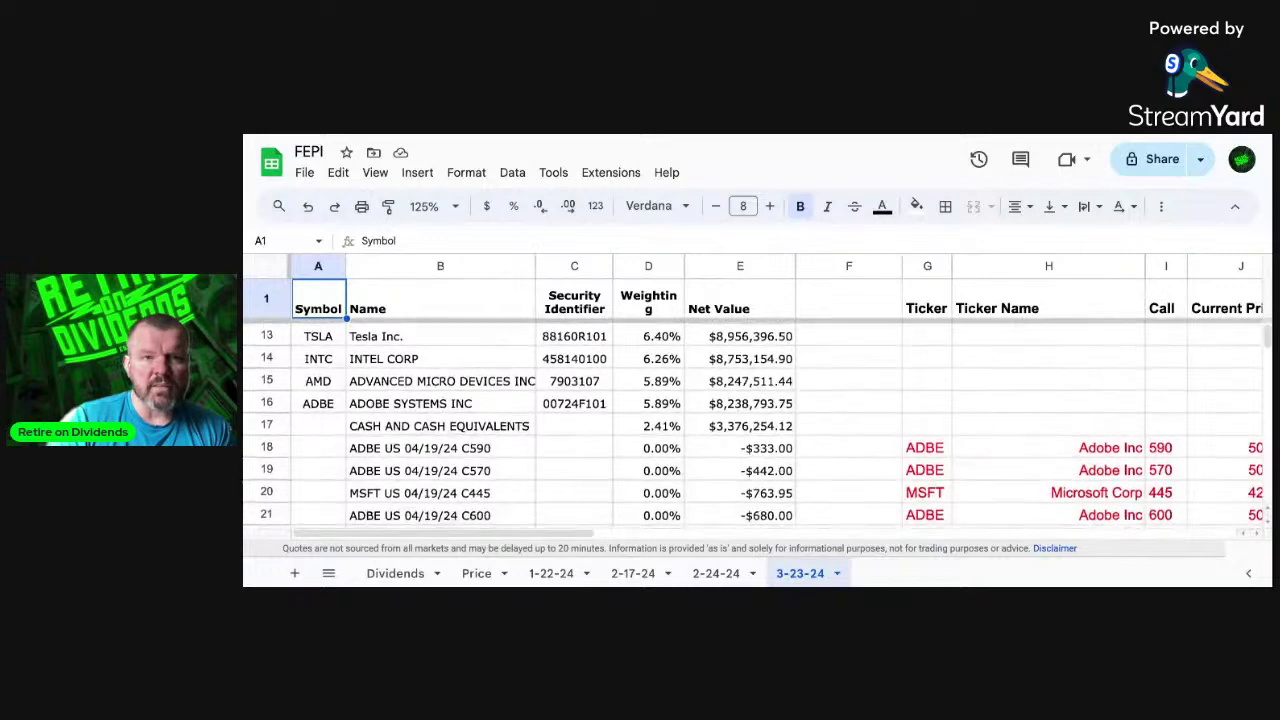
Step: Examine the 04/19/24 call option positions and their net values down to the last filled row
scroll(704, 420, "down", 2)
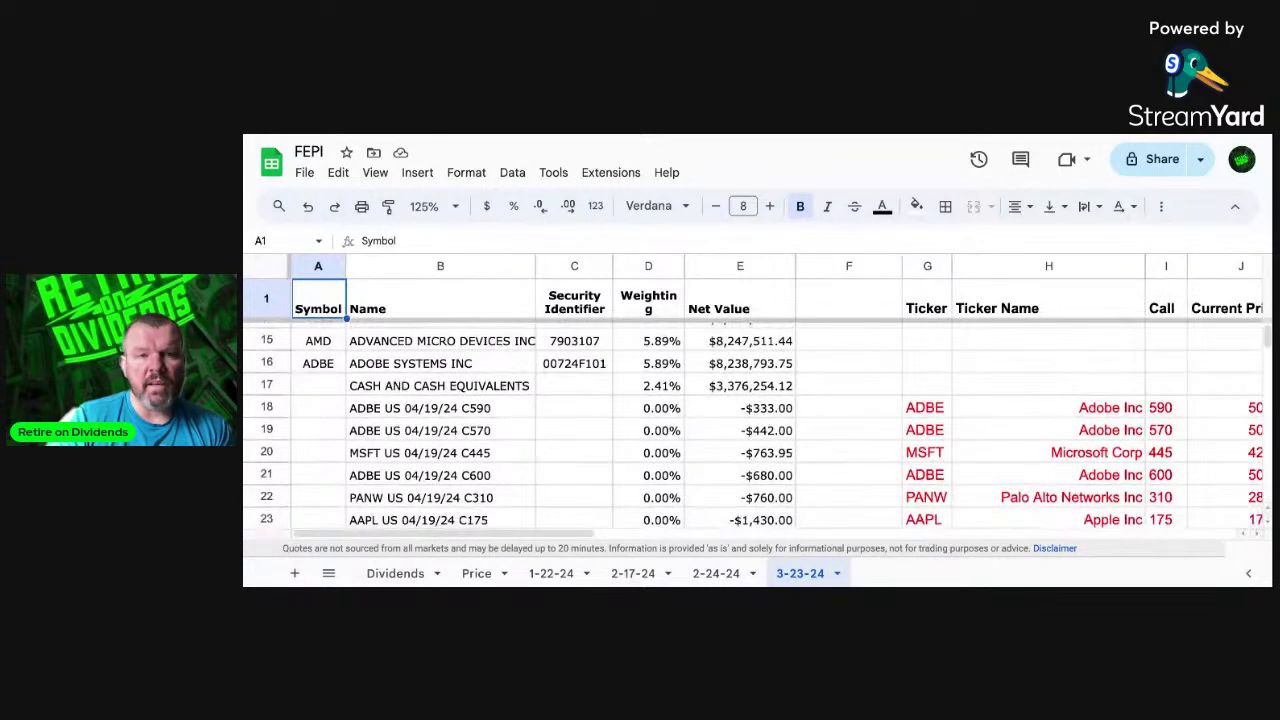
scroll(704, 420, "down", 3)
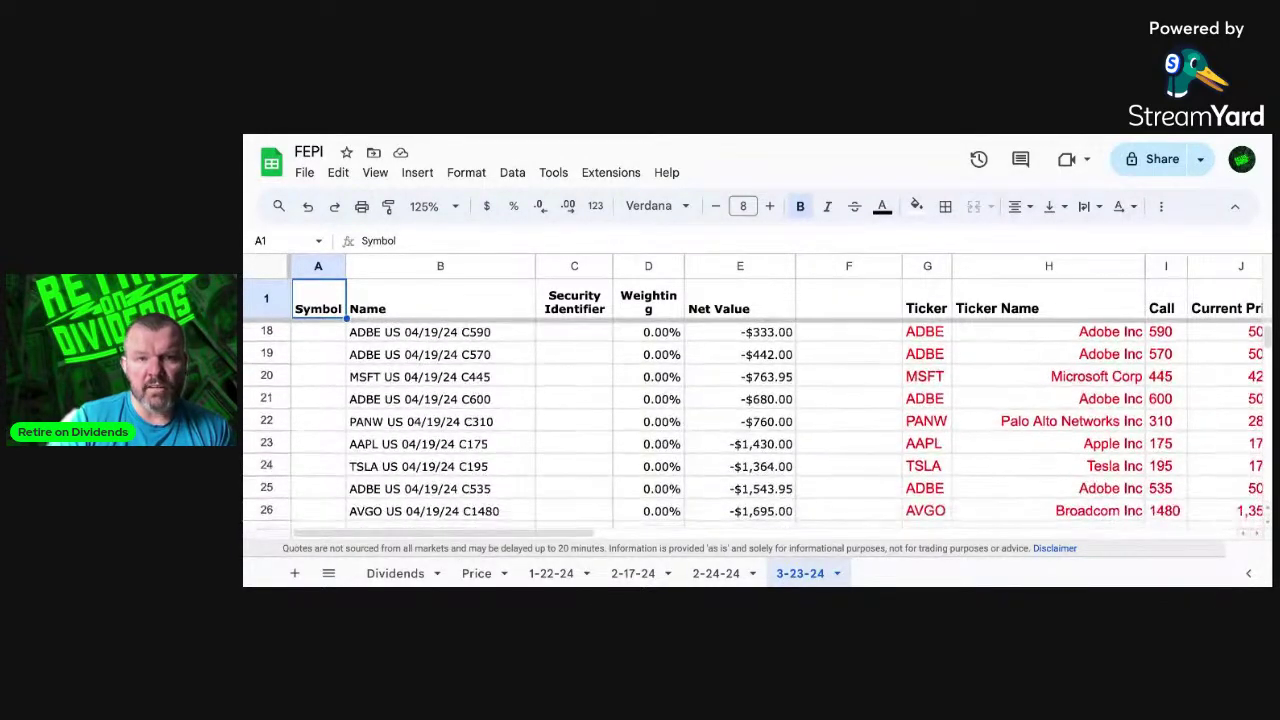
scroll(704, 420, "up", 1)
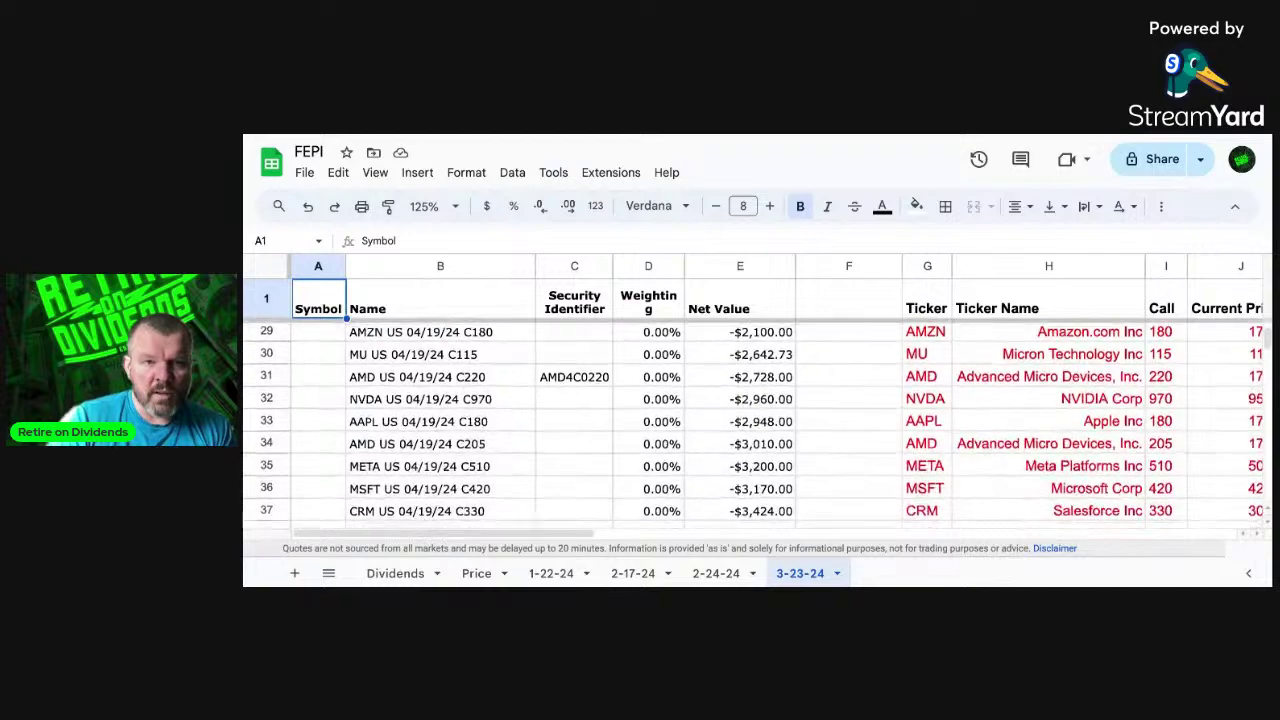
scroll(704, 420, "down", 6)
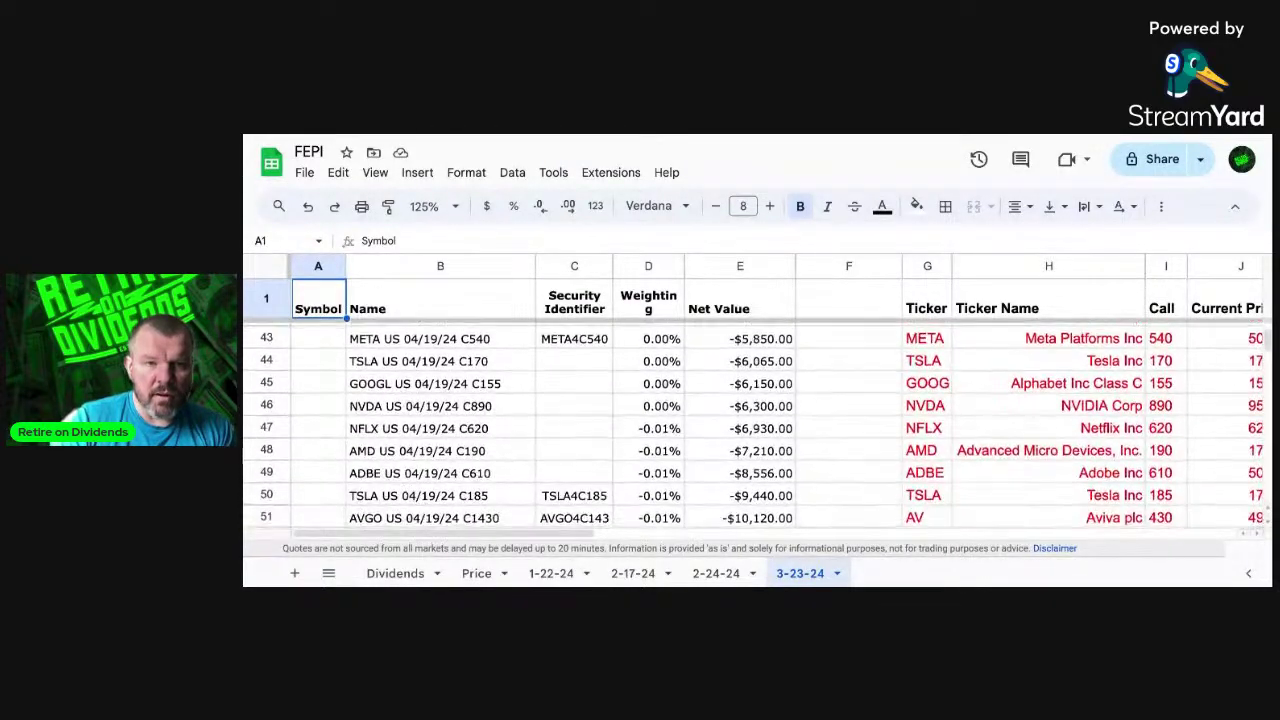
scroll(704, 420, "down", 1)
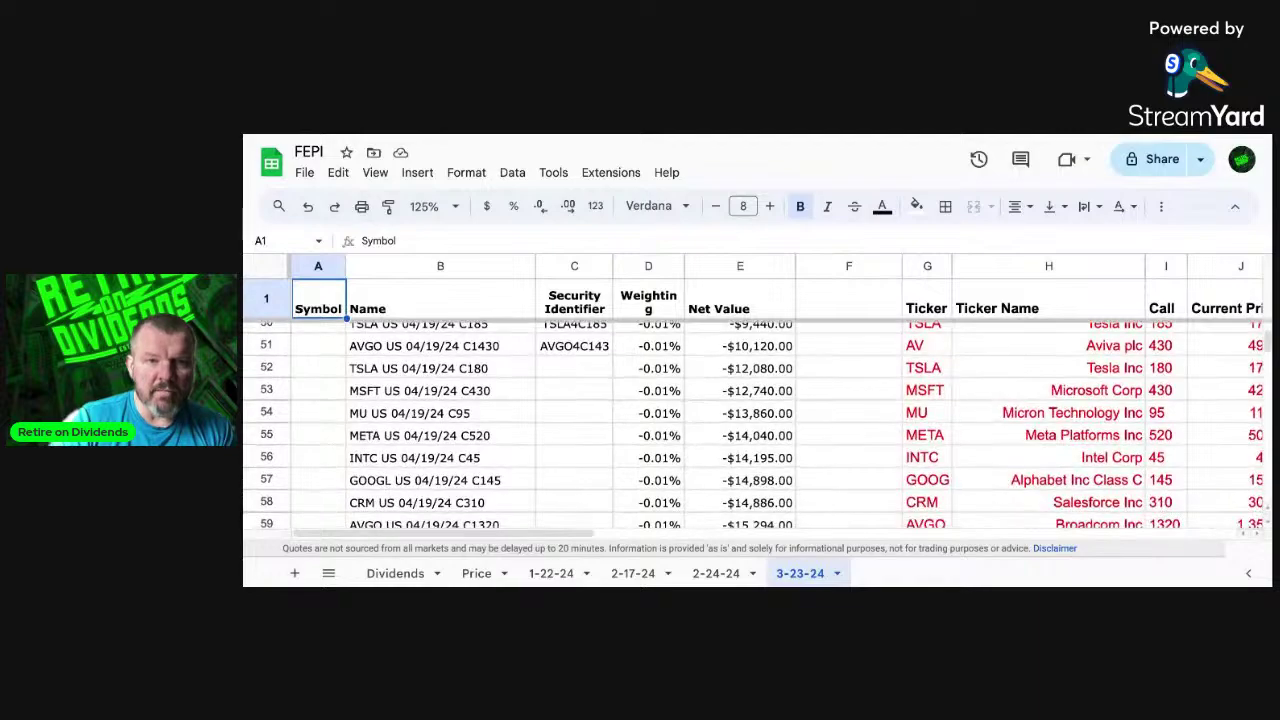
scroll(704, 420, "down", 2)
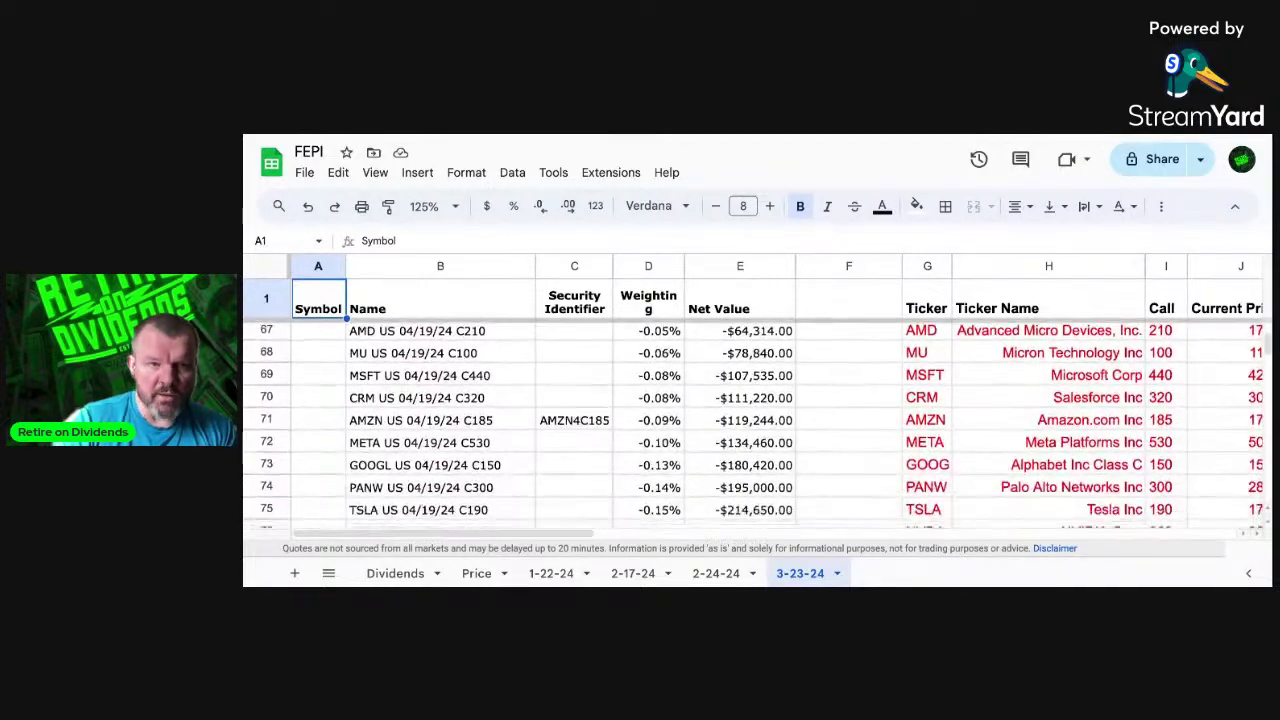
scroll(750, 430, "down", 1)
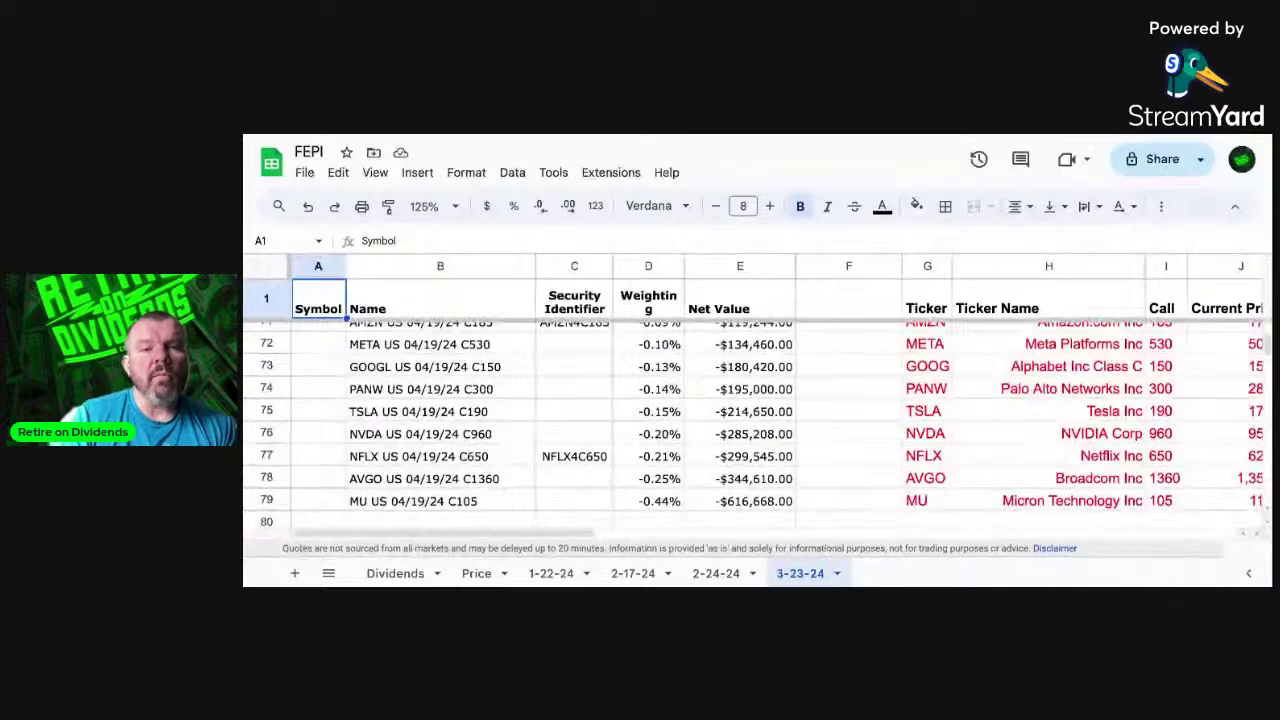
Step: Go back to the first call option rows and show their Call, Current Price and Out of the Money columns together
scroll(750, 430, "up", 5)
scroll(750, 430, "up", 7)
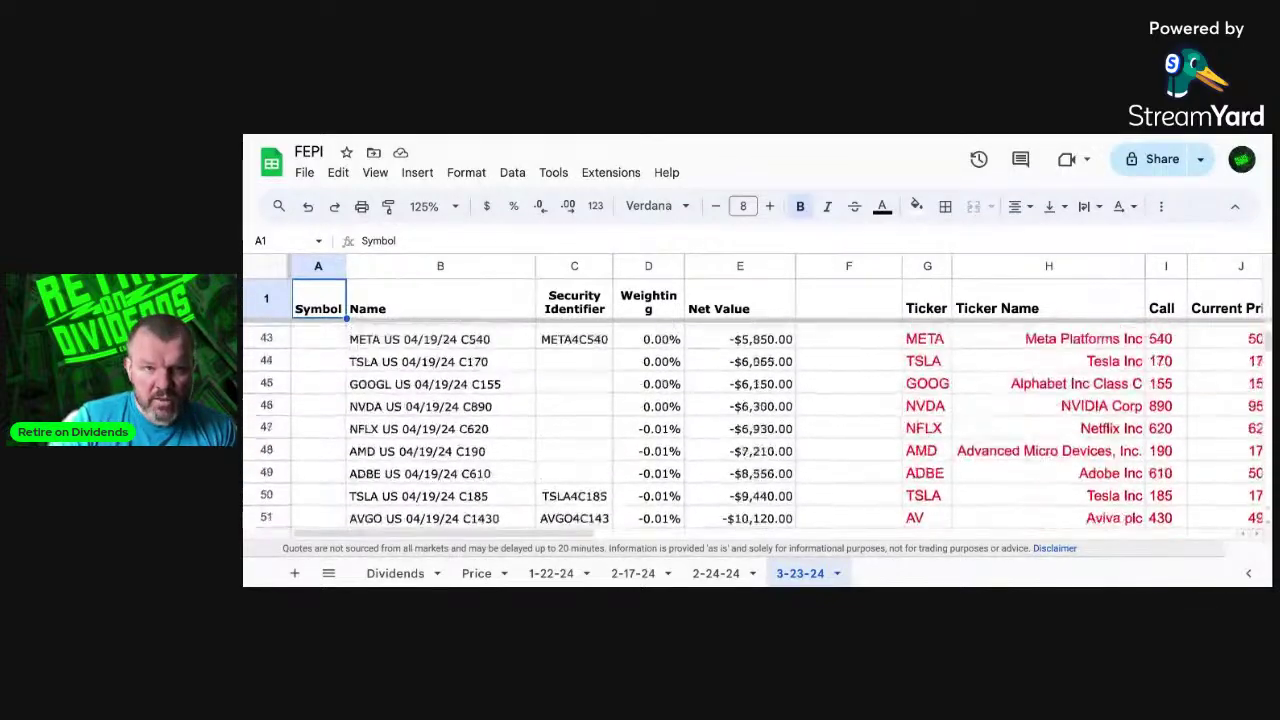
scroll(750, 430, "up", 5)
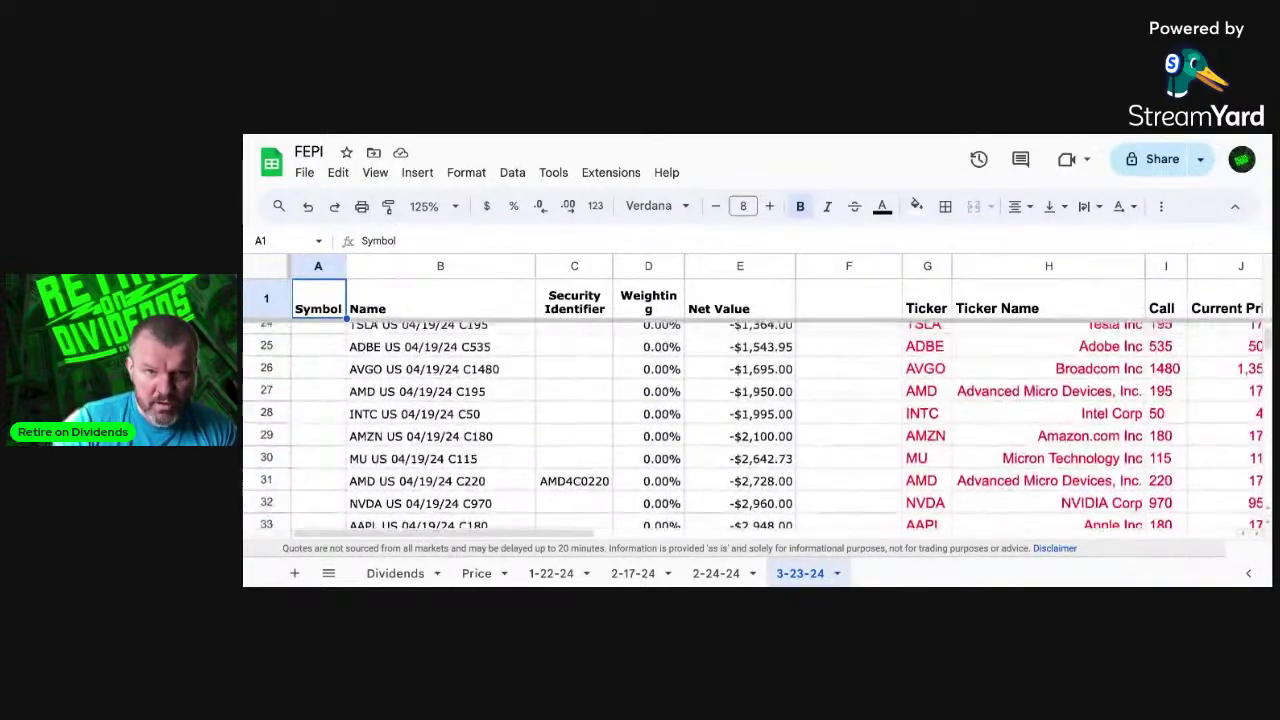
scroll(750, 430, "up", 2)
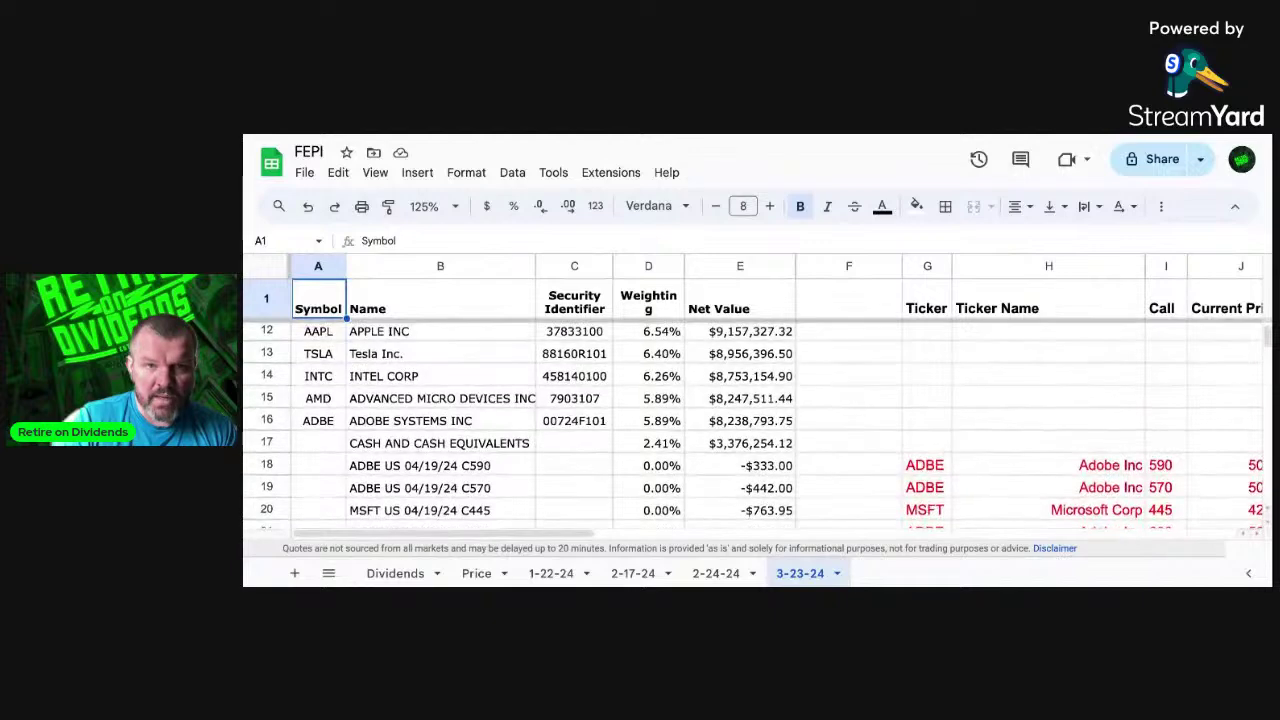
scroll(750, 430, "down", 2)
scroll(750, 430, "down", 1)
scroll(750, 430, "up", 1)
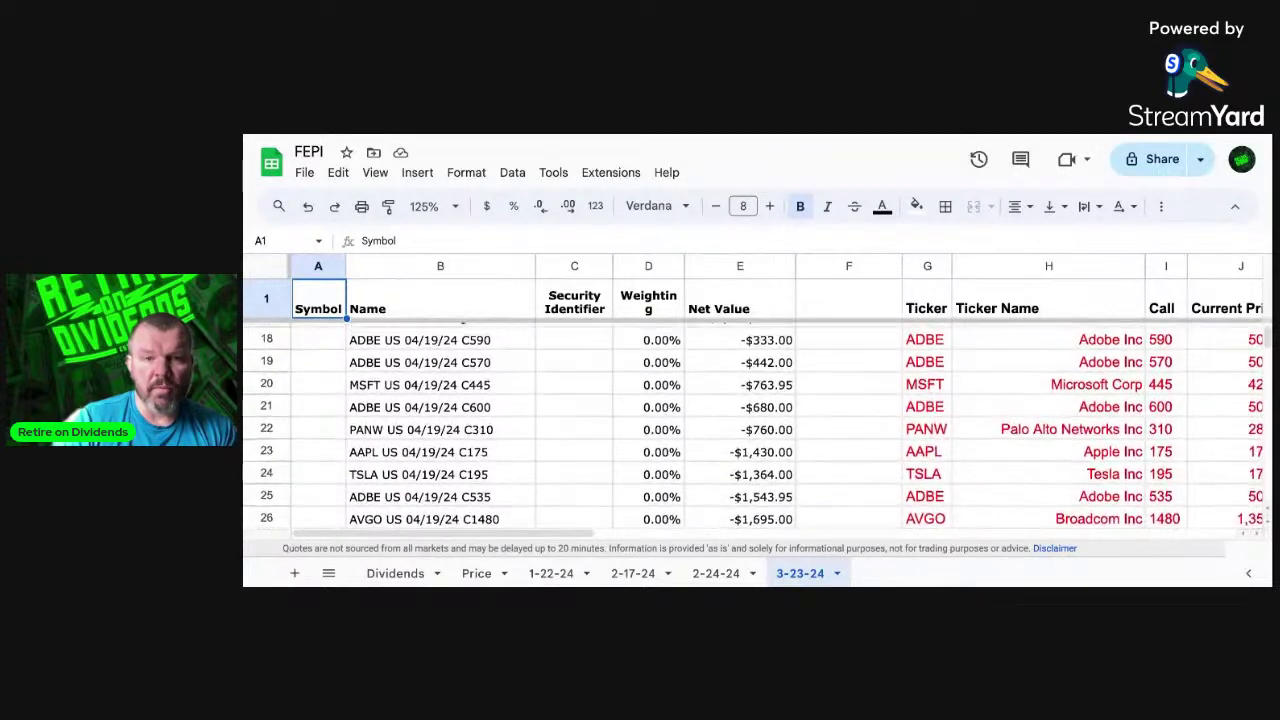
scroll(750, 430, "down", 1)
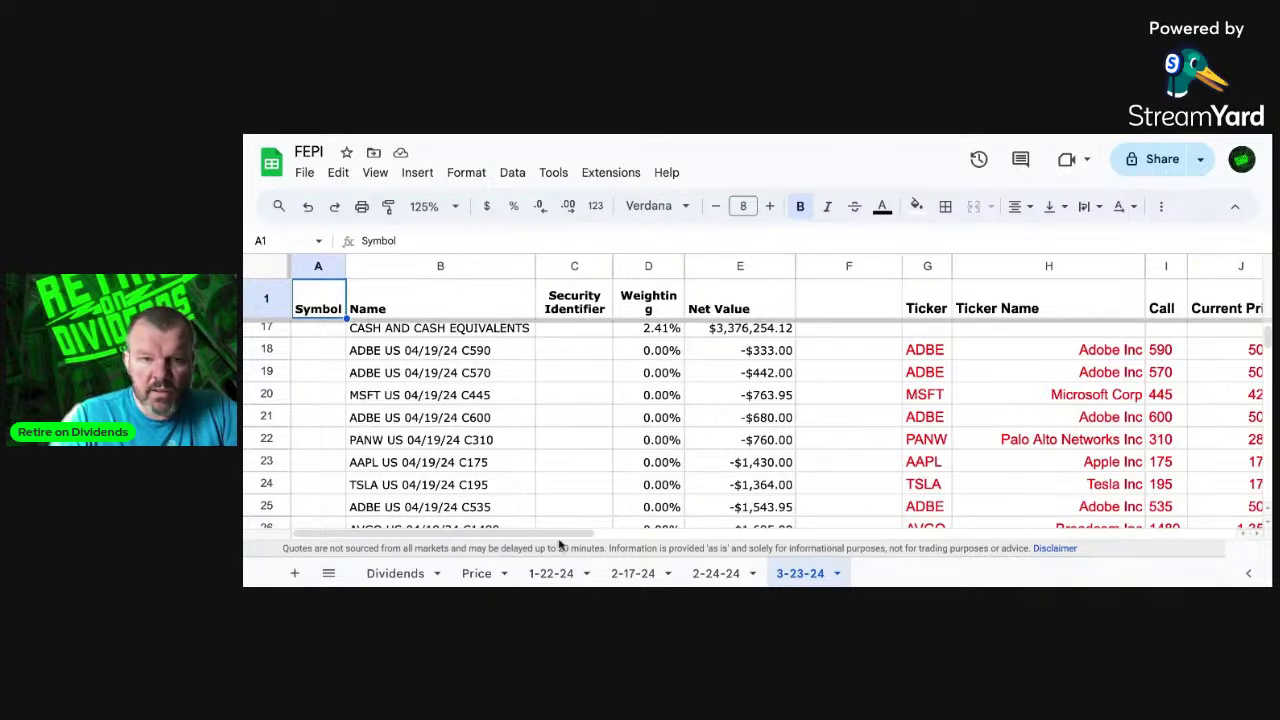
left_click_drag(543, 532, 604, 530)
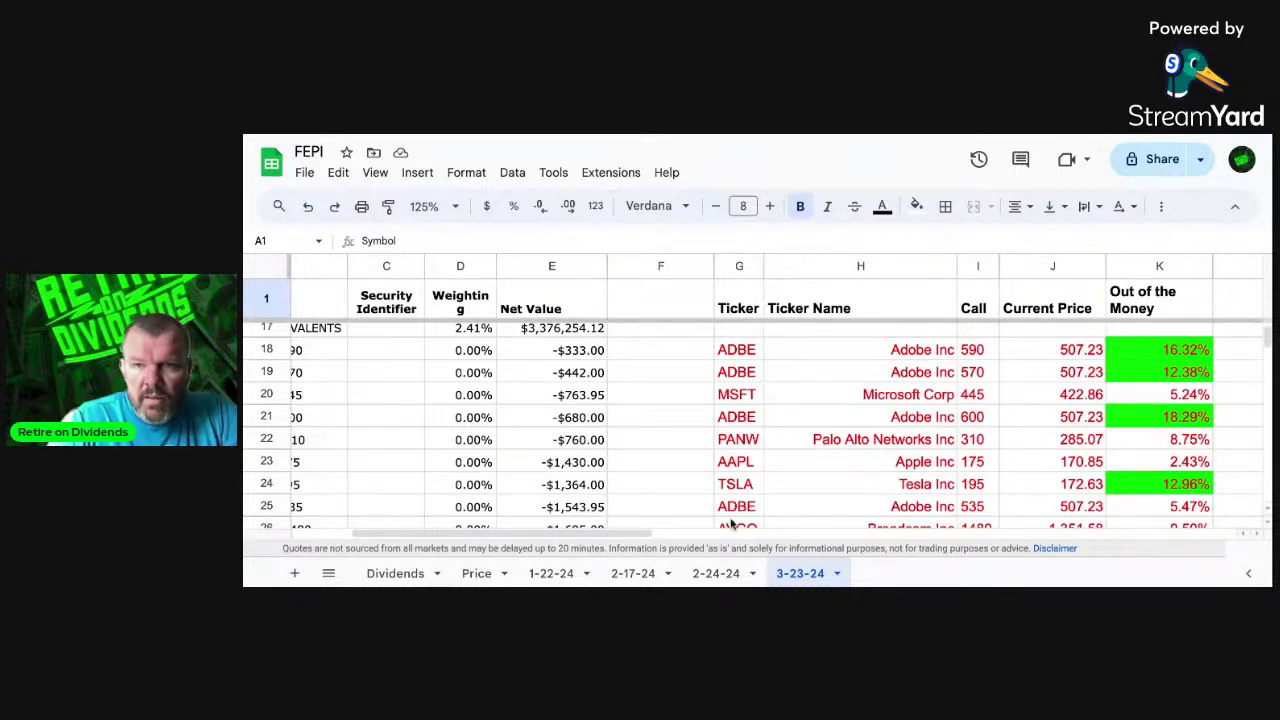
left_click_drag(607, 540, 617, 538)
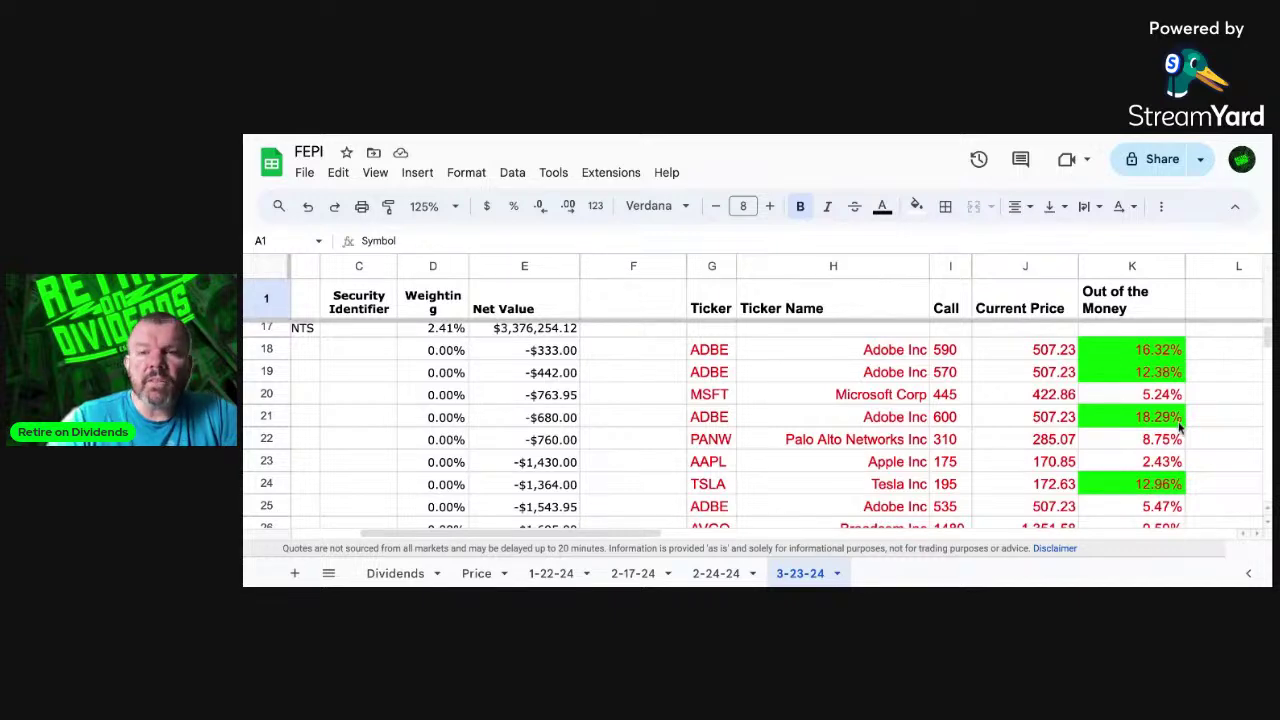
Step: Review the Out of the Money percentages of the first call options, from Adobe to Advanced Micro Devices
scroll(1180, 427, "down", 3)
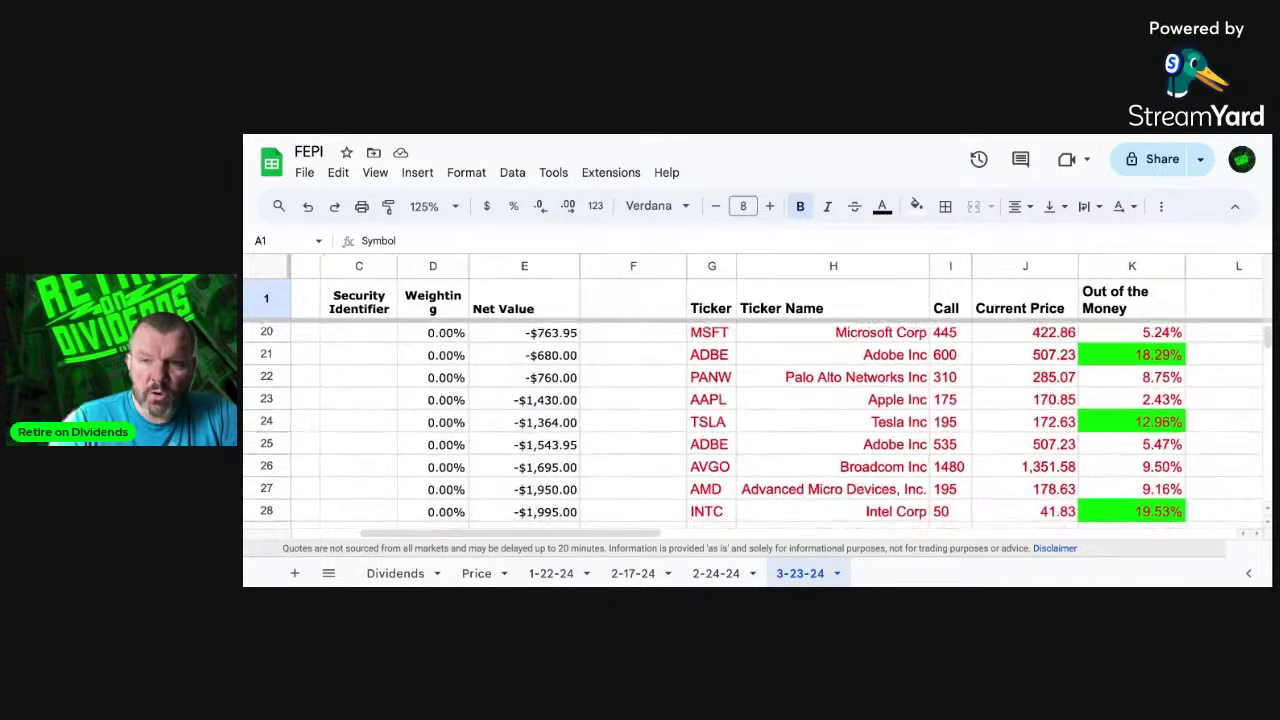
scroll(1180, 427, "up", 1)
scroll(750, 425, "up", 1)
scroll(750, 425, "down", 1)
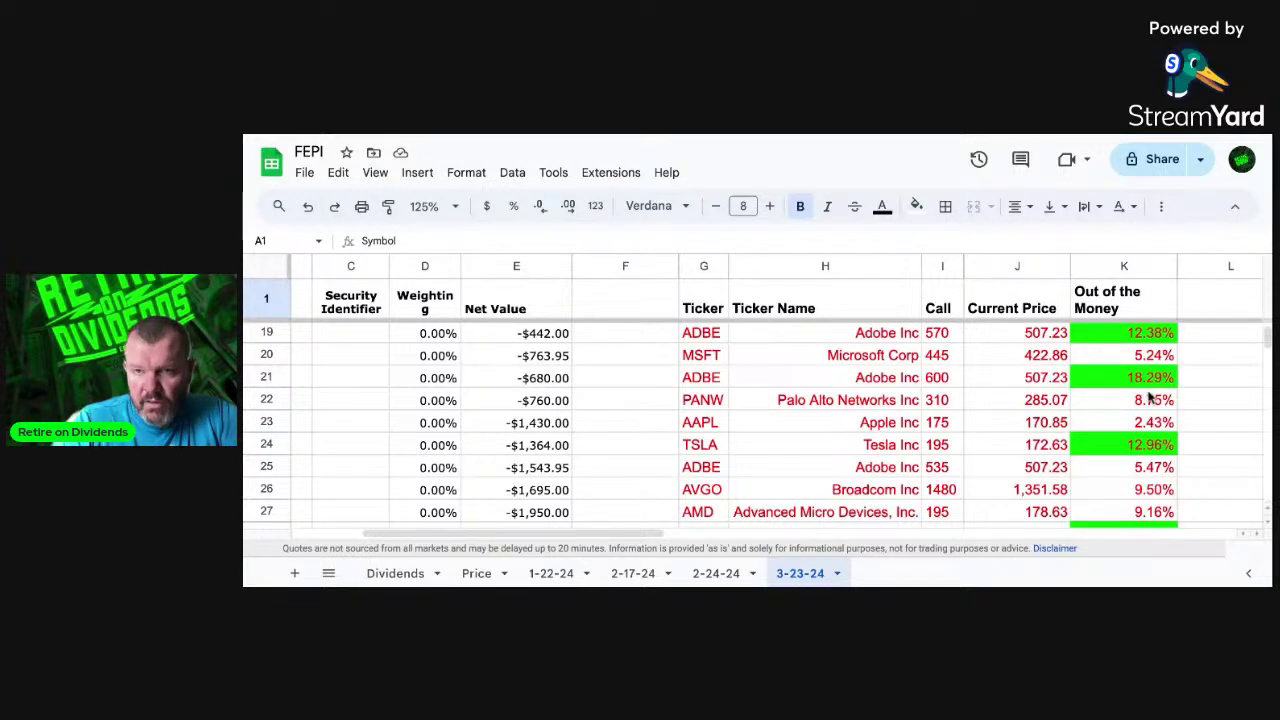
scroll(1150, 397, "up", 2)
scroll(1150, 397, "down", 4)
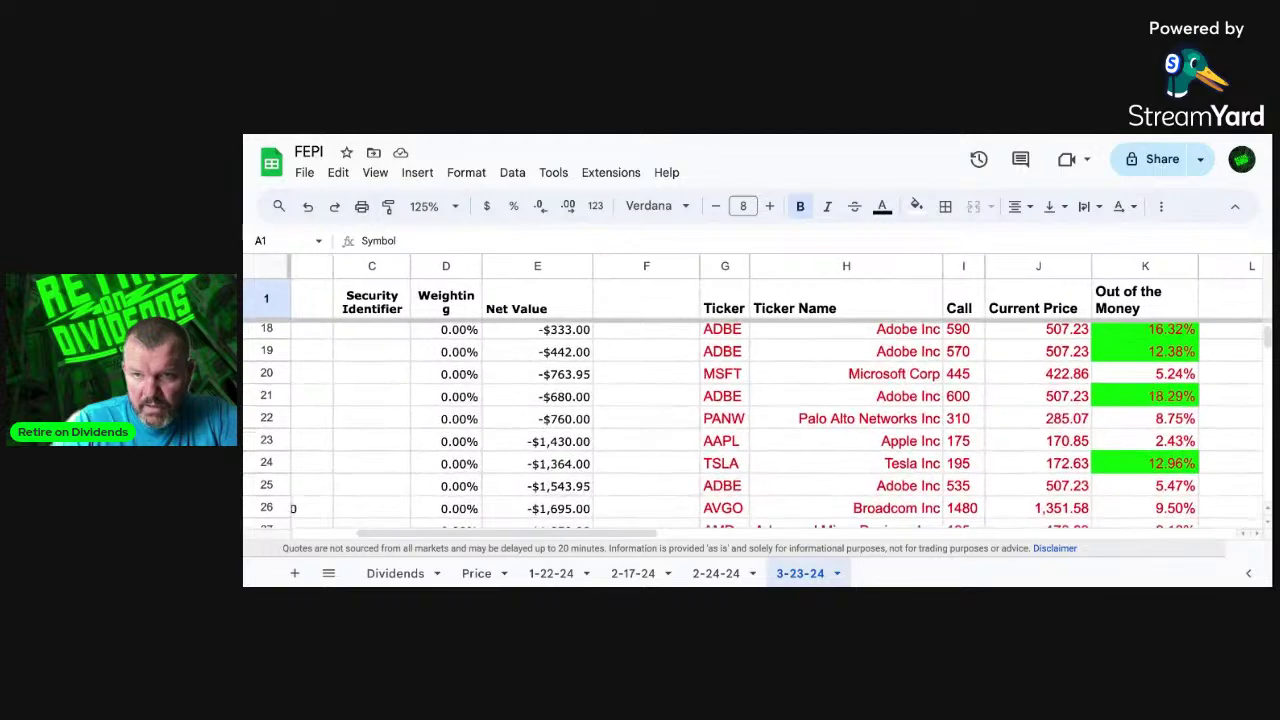
Step: Fill the Out of the Money cell of the Micron Technology 115 call (K30) with black
scroll(750, 425, "down", 7)
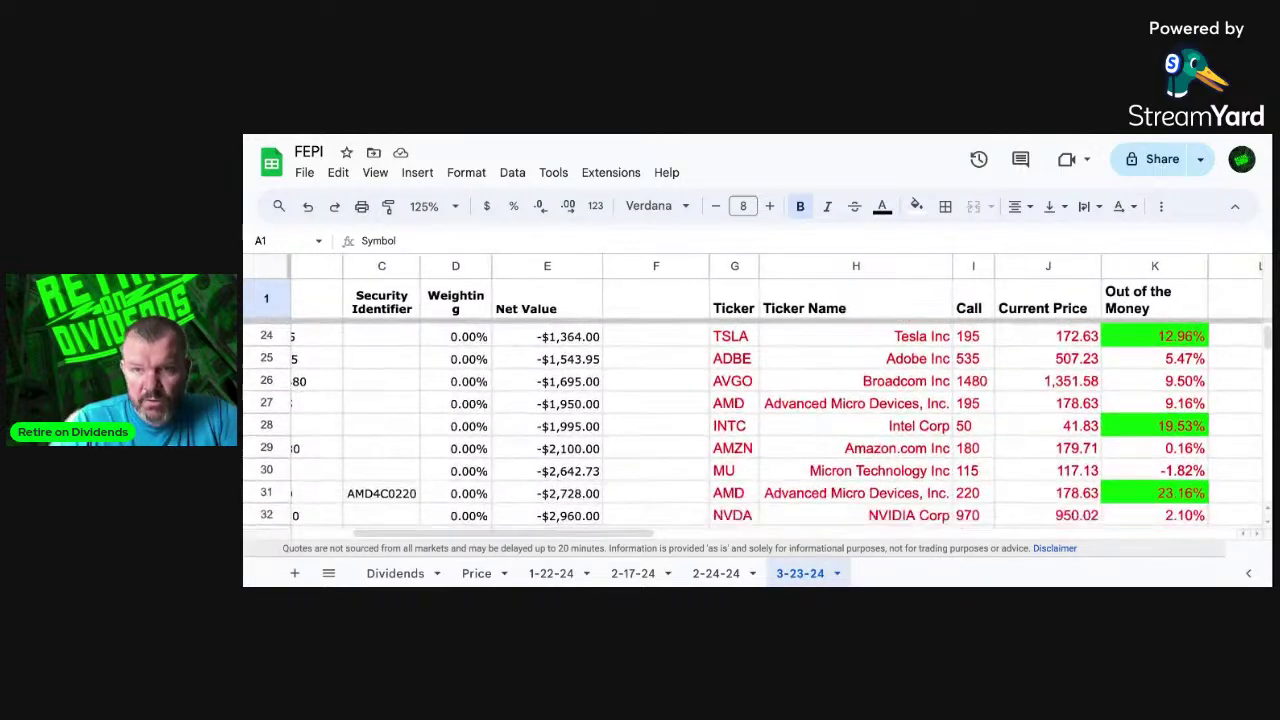
scroll(1150, 420, "down", 1)
left_click(1165, 359)
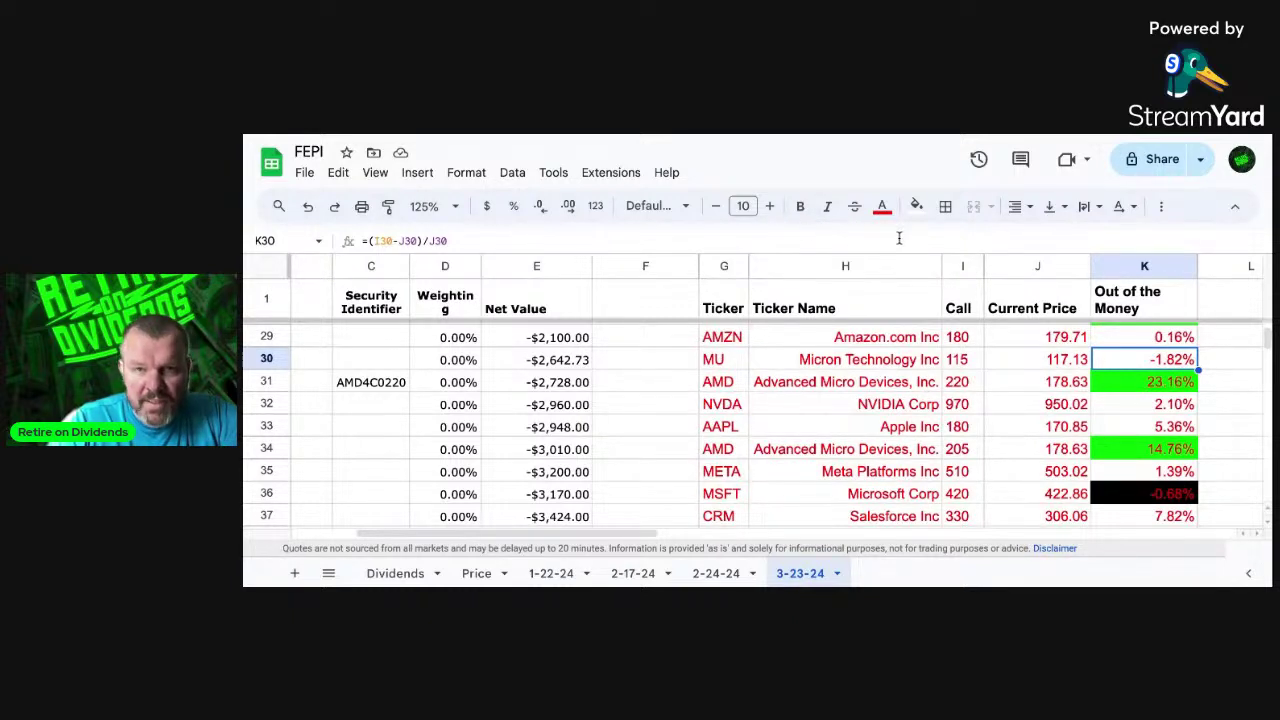
left_click(918, 208)
left_click(921, 265)
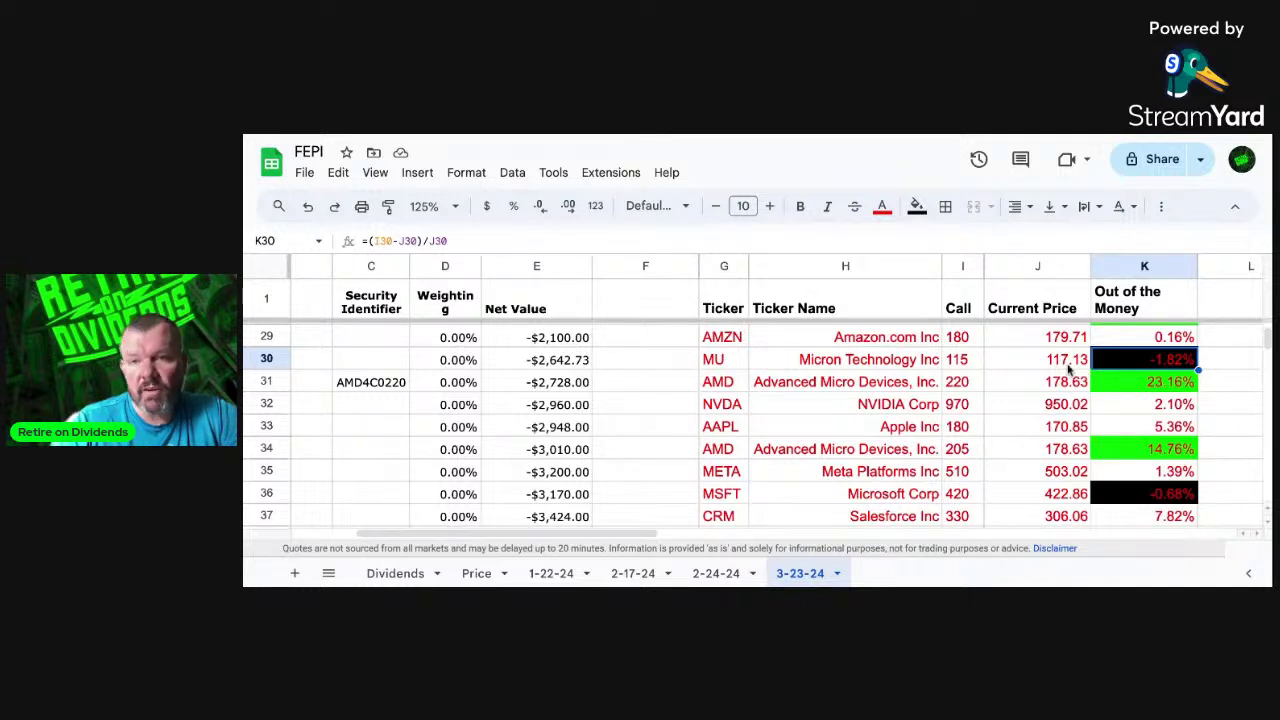
Step: Review the Out of the Money percentages from the Micron Technology 115 call to the NVIDIA 890 call in row 46
left_click(1037, 364)
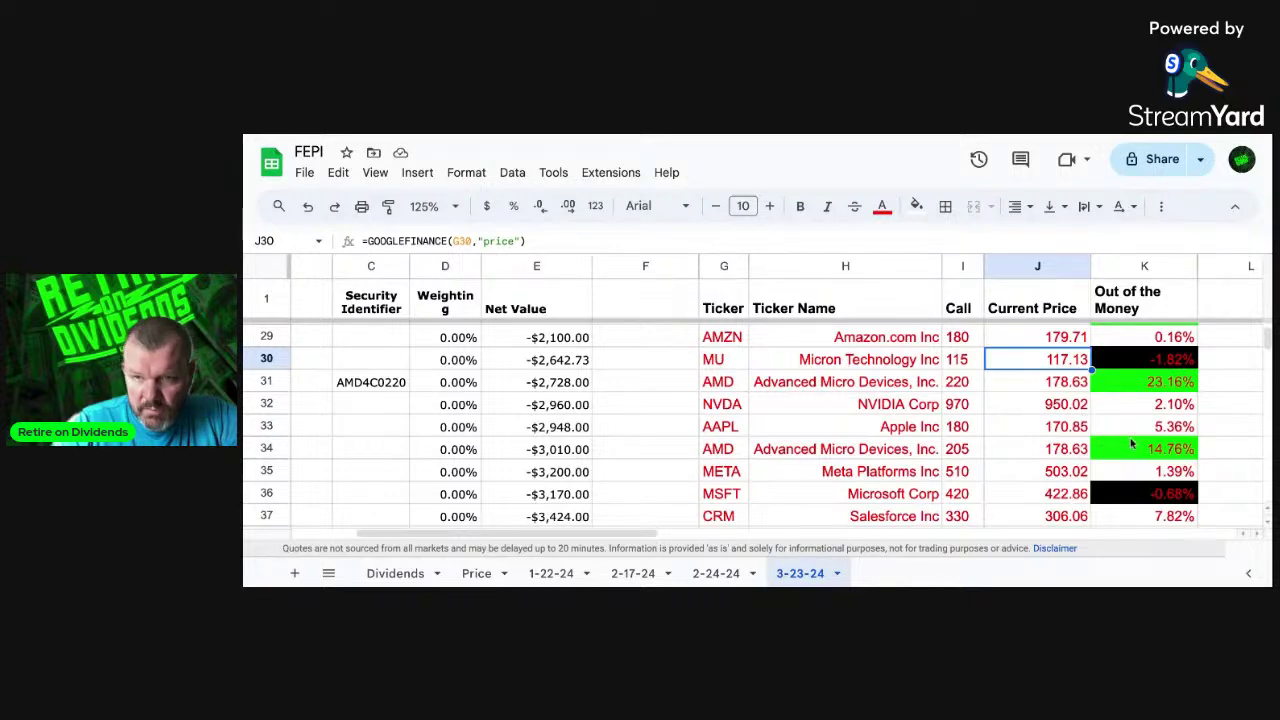
scroll(1160, 430, "down", 2)
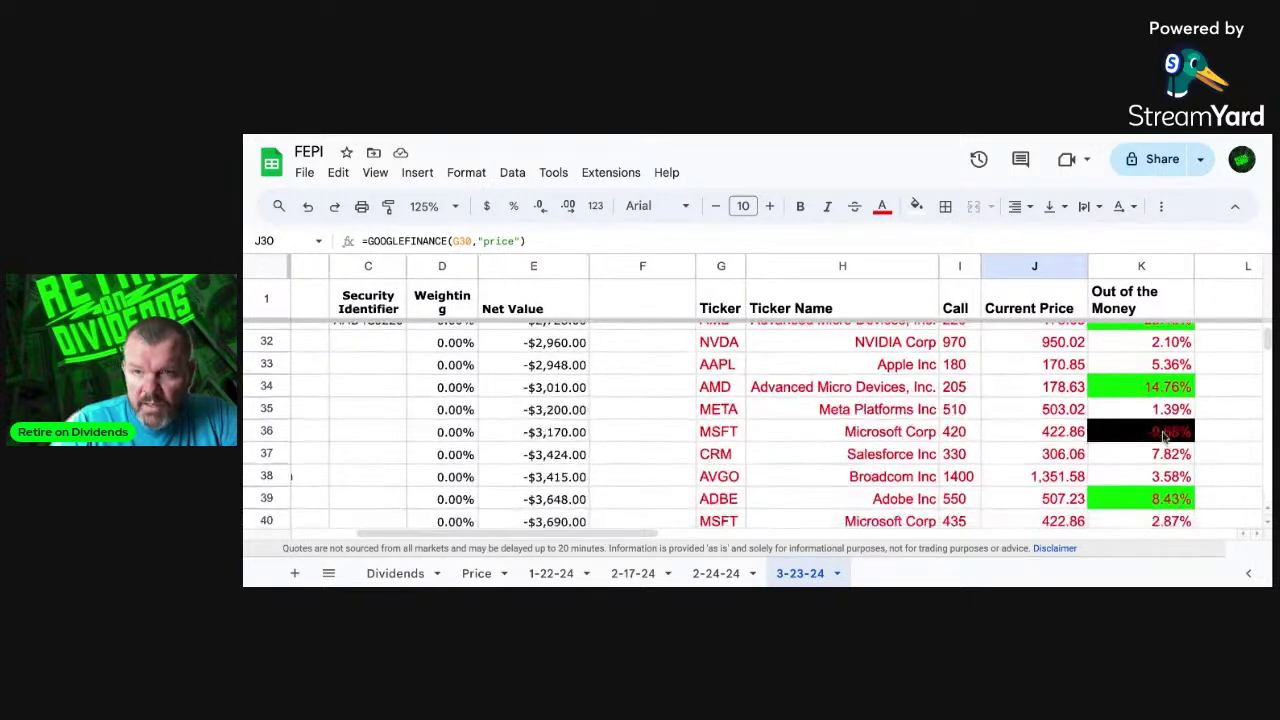
scroll(1162, 432, "up", 2)
scroll(1163, 435, "down", 3)
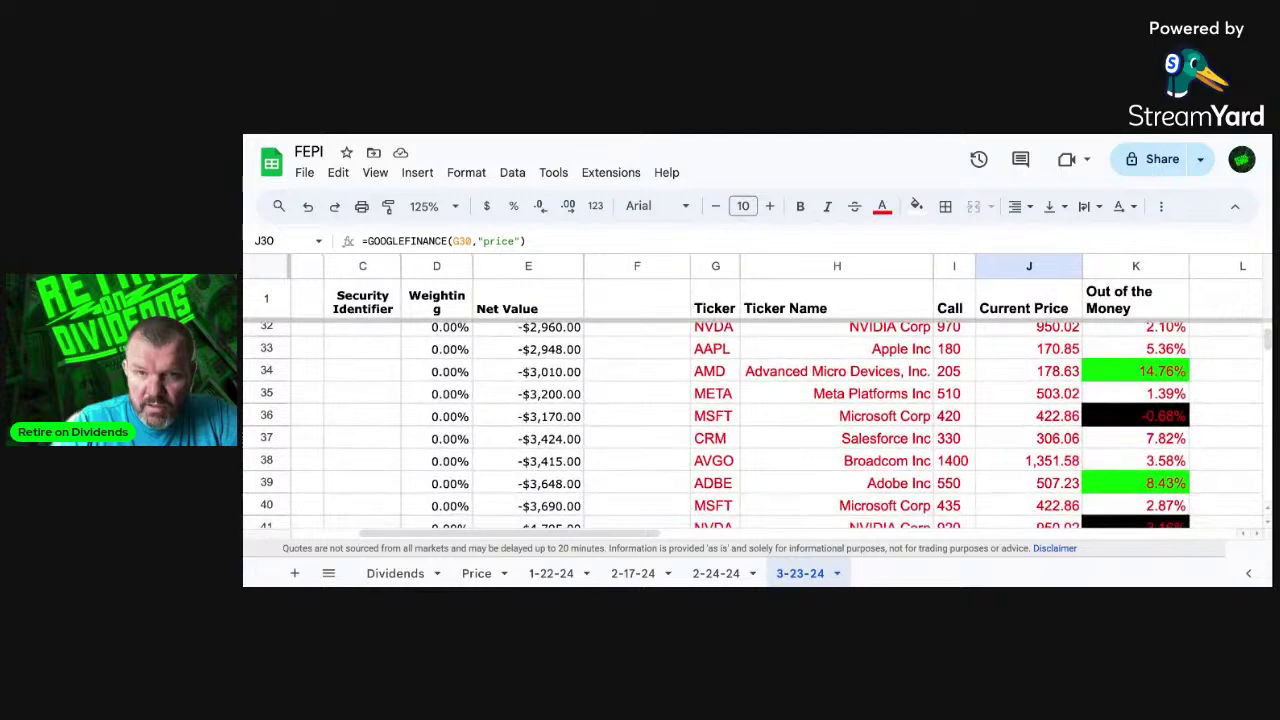
scroll(1163, 435, "up", 1)
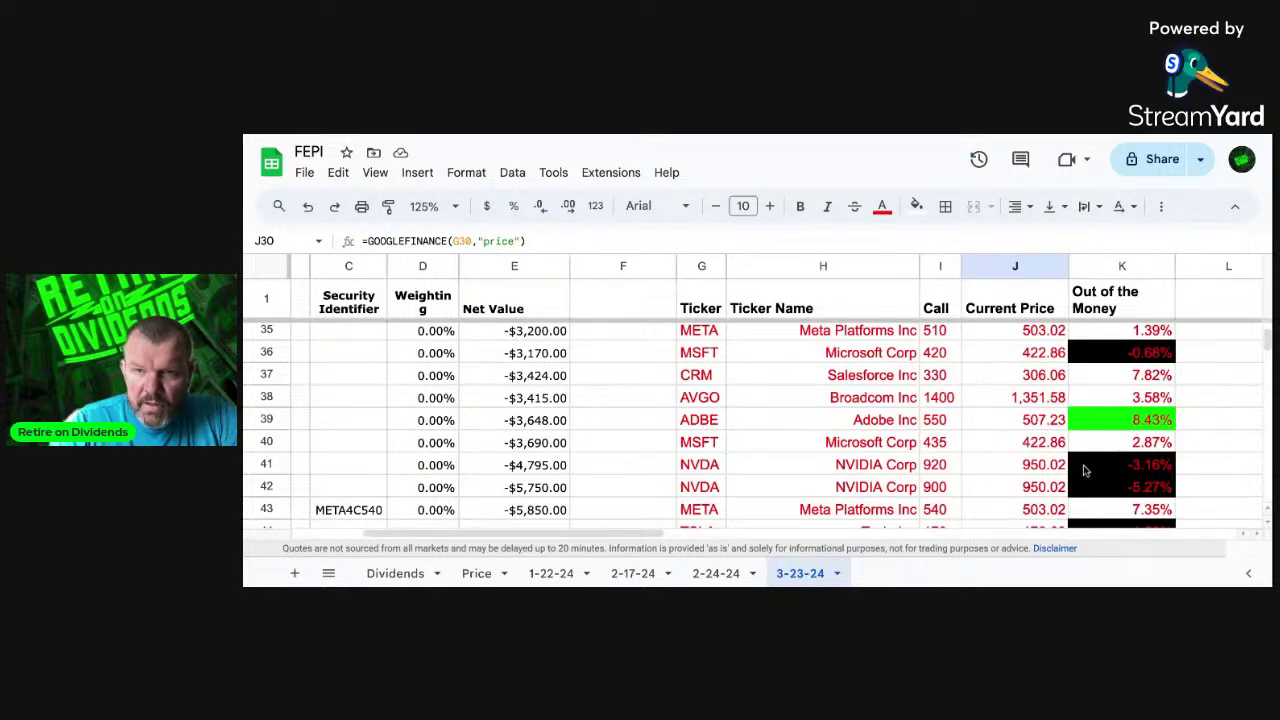
scroll(1085, 470, "down", 3)
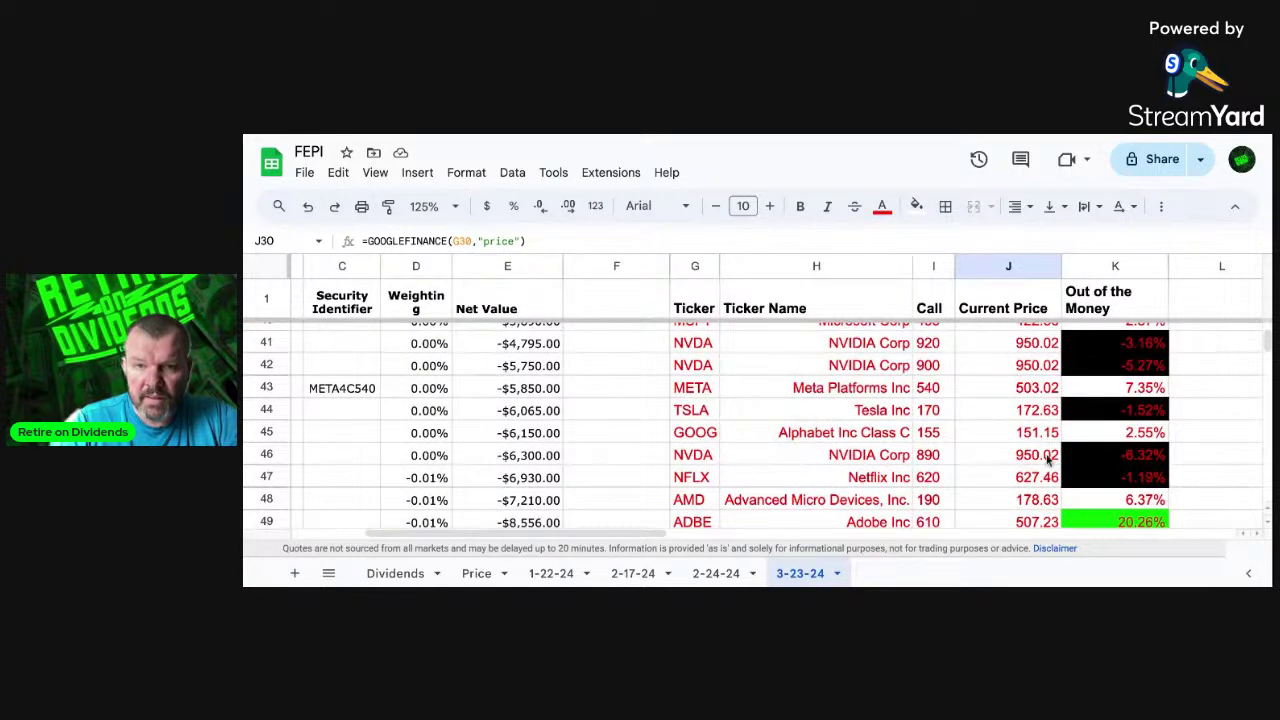
left_click(1100, 458)
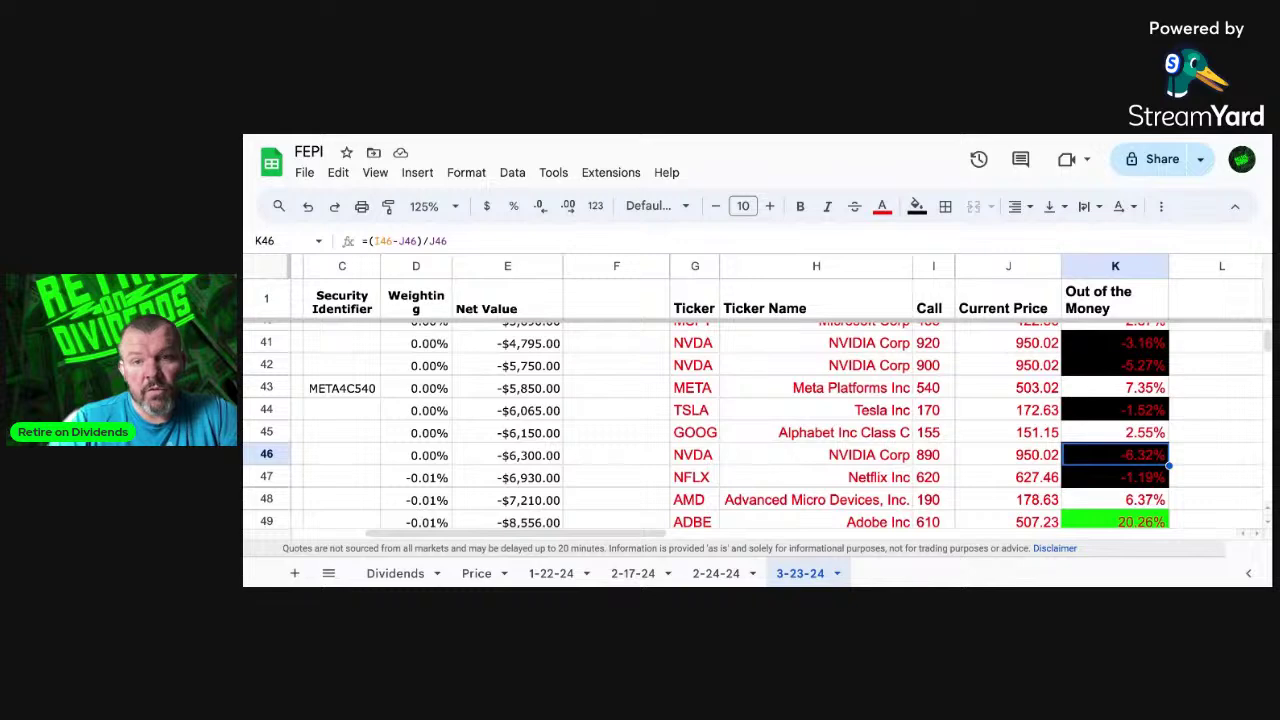
Step: Check the option name and net value of the NVIDIA 920 call in row 41, and return to its Out of the Money column
left_click(889, 350)
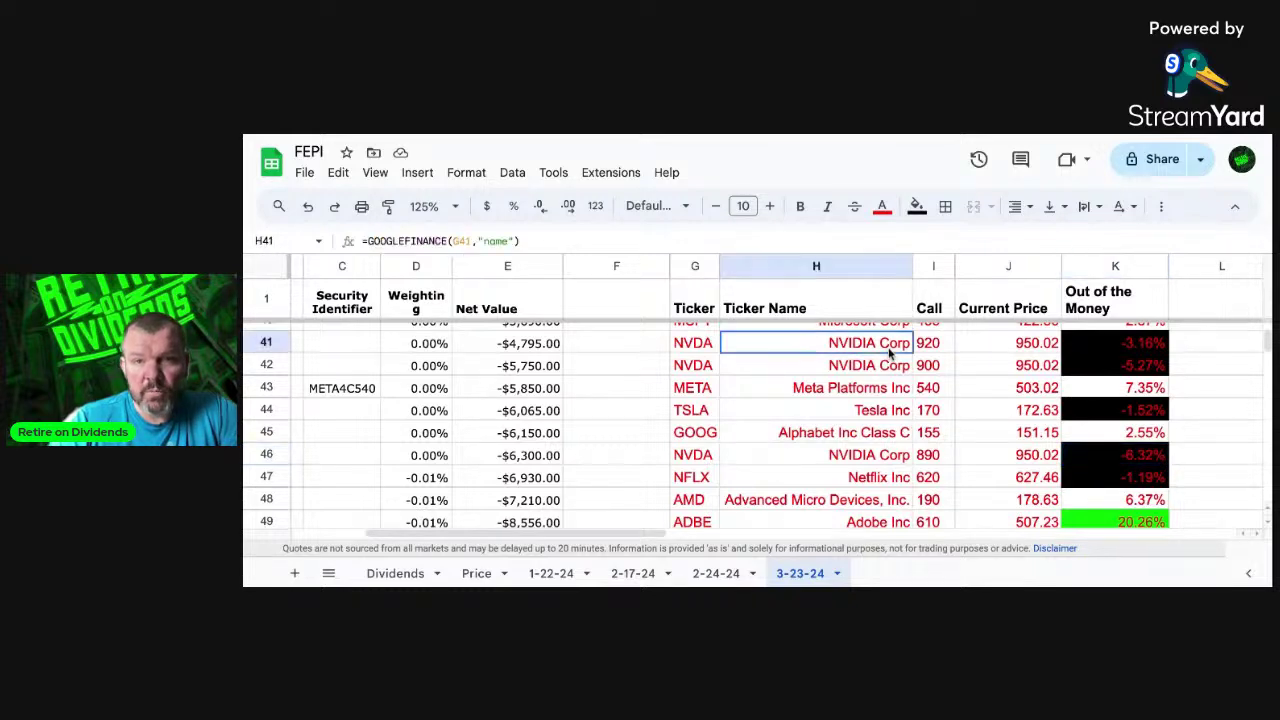
key("Left")
key("Left")
key("Left")
key("Left")
key("Left")
key("Left")
key("Left")
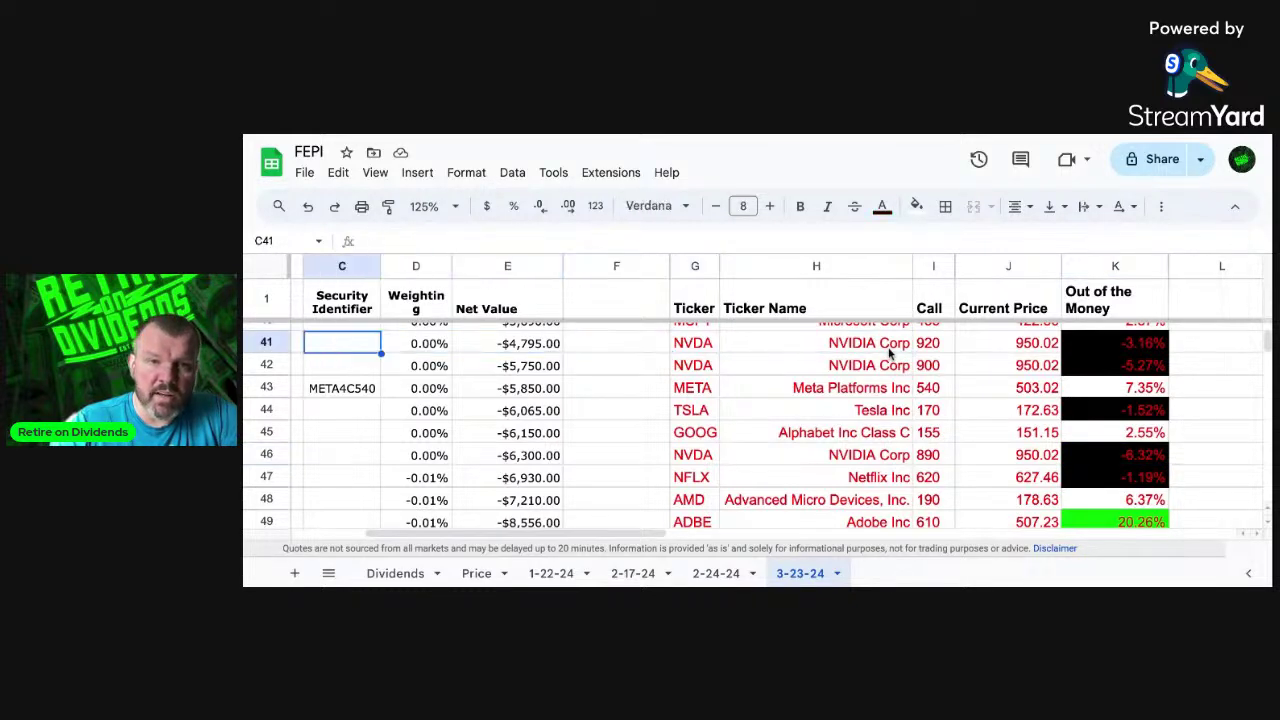
key("Right")
key("Right")
key("Right")
key("Right")
key("Right")
key("Right")
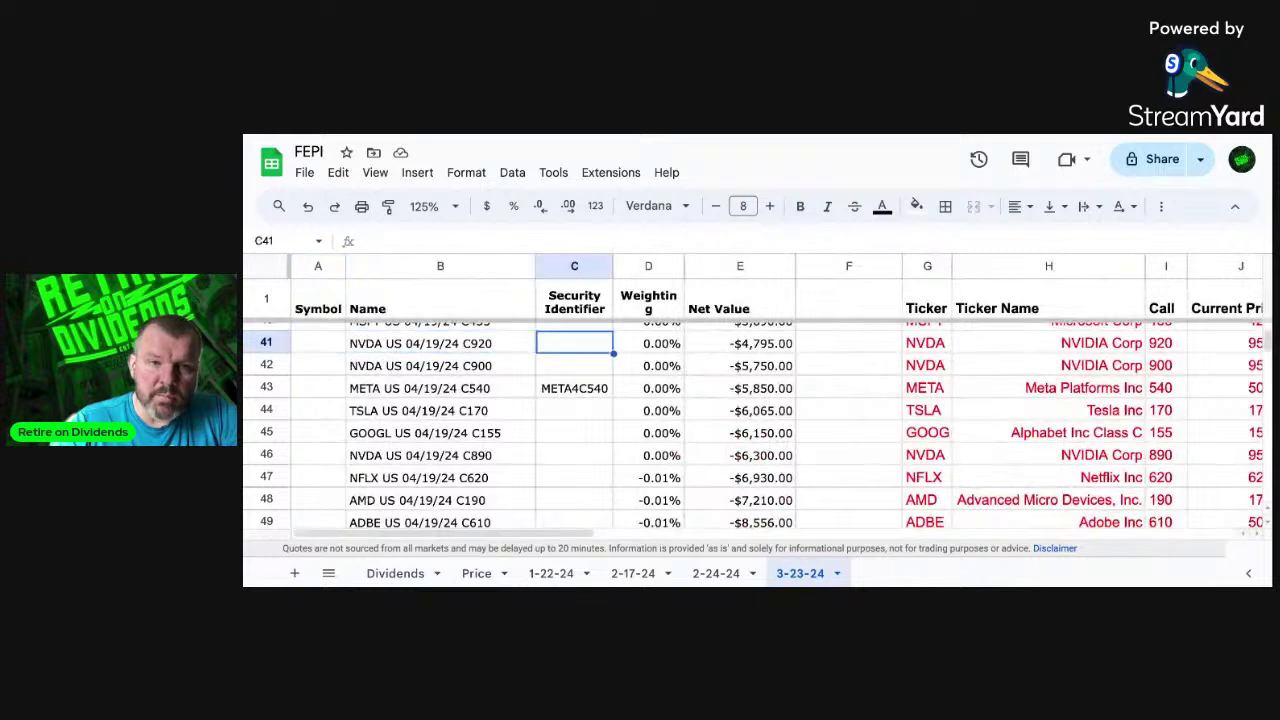
key("Right")
key("Right")
key("Right")
key("Right")
key("Right")
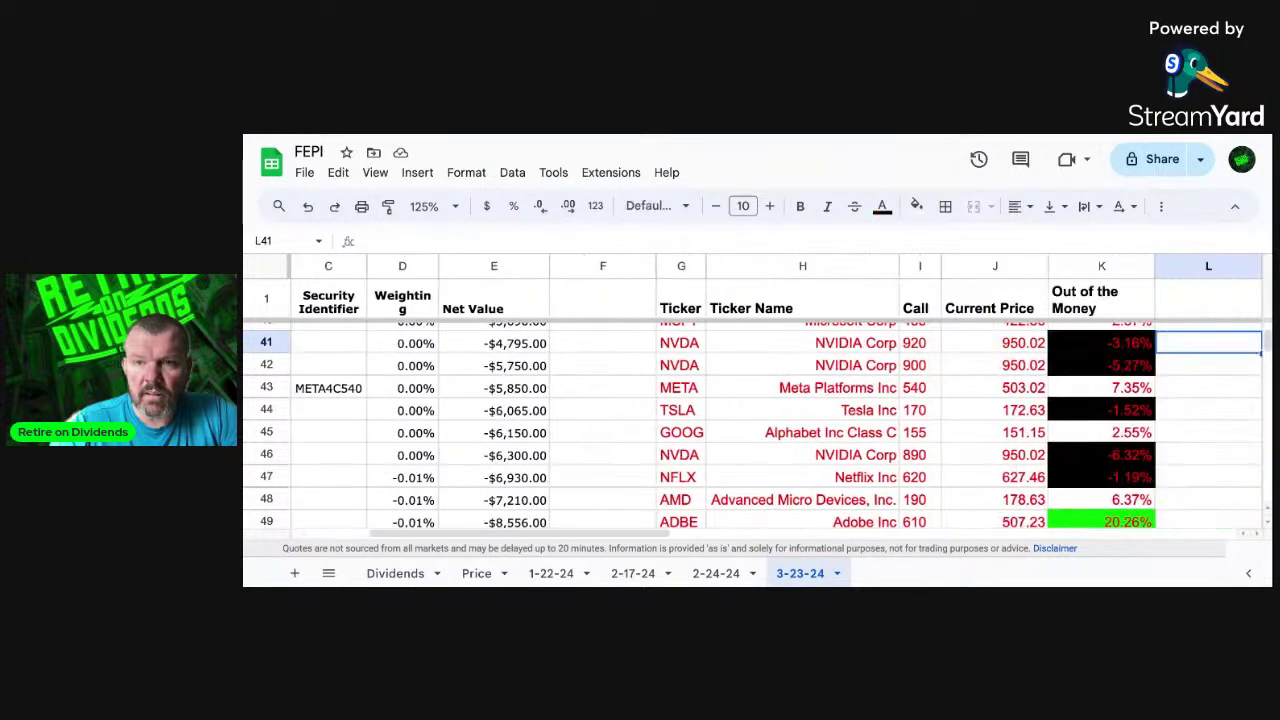
Step: Go through the Out of the Money percentages cell by cell from row 41 to the Aviva plc row 51
key("Left")
key("Down")
key("Down")
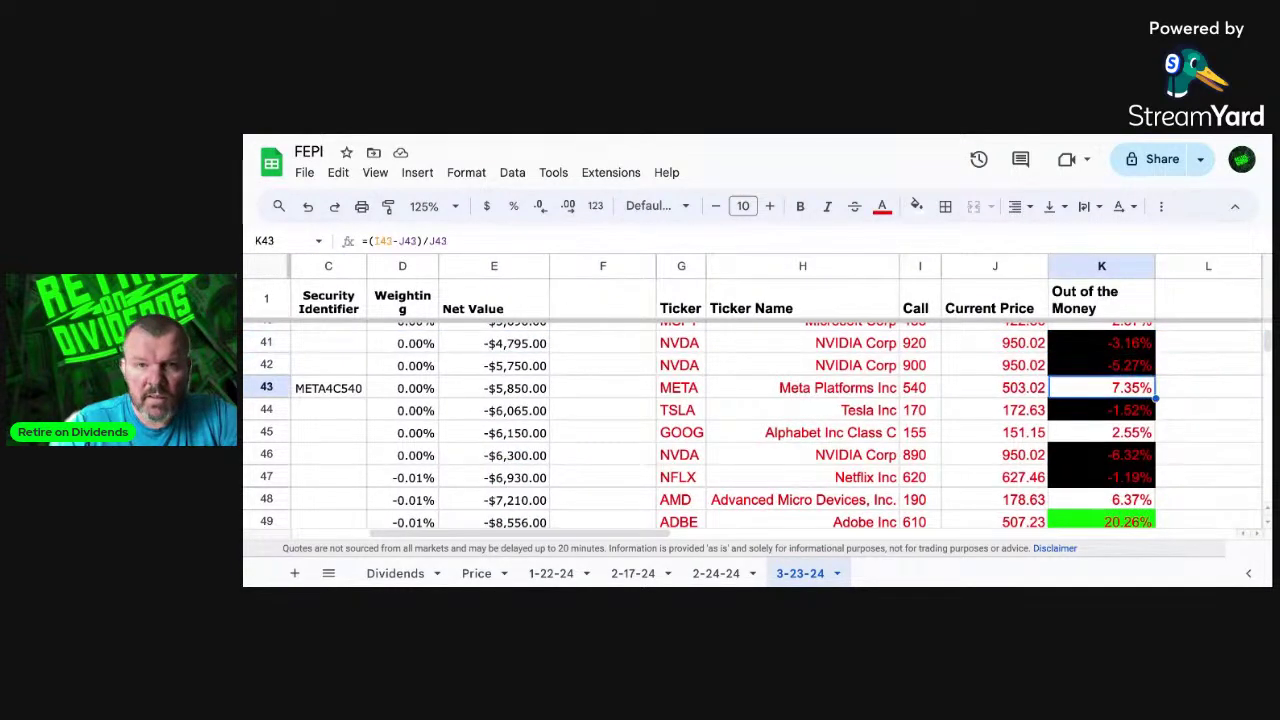
key("Down")
key("Down")
key("Down")
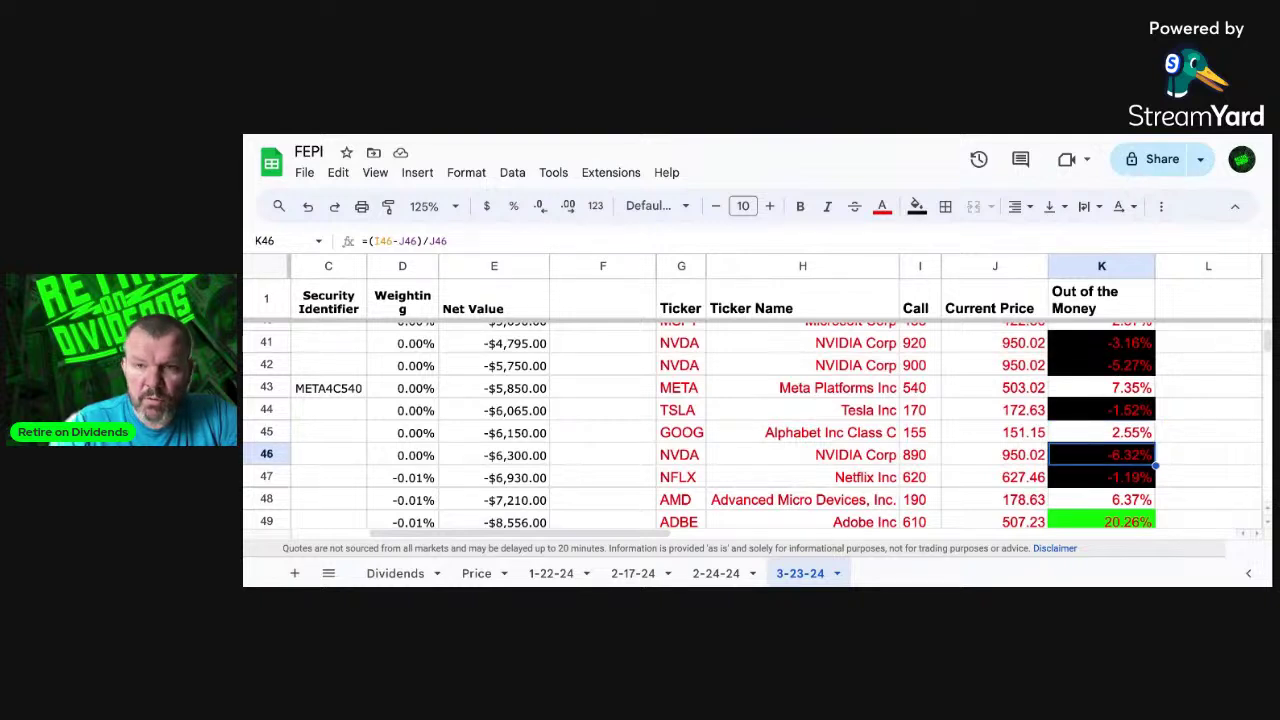
key("Up")
key("Up")
key("Down")
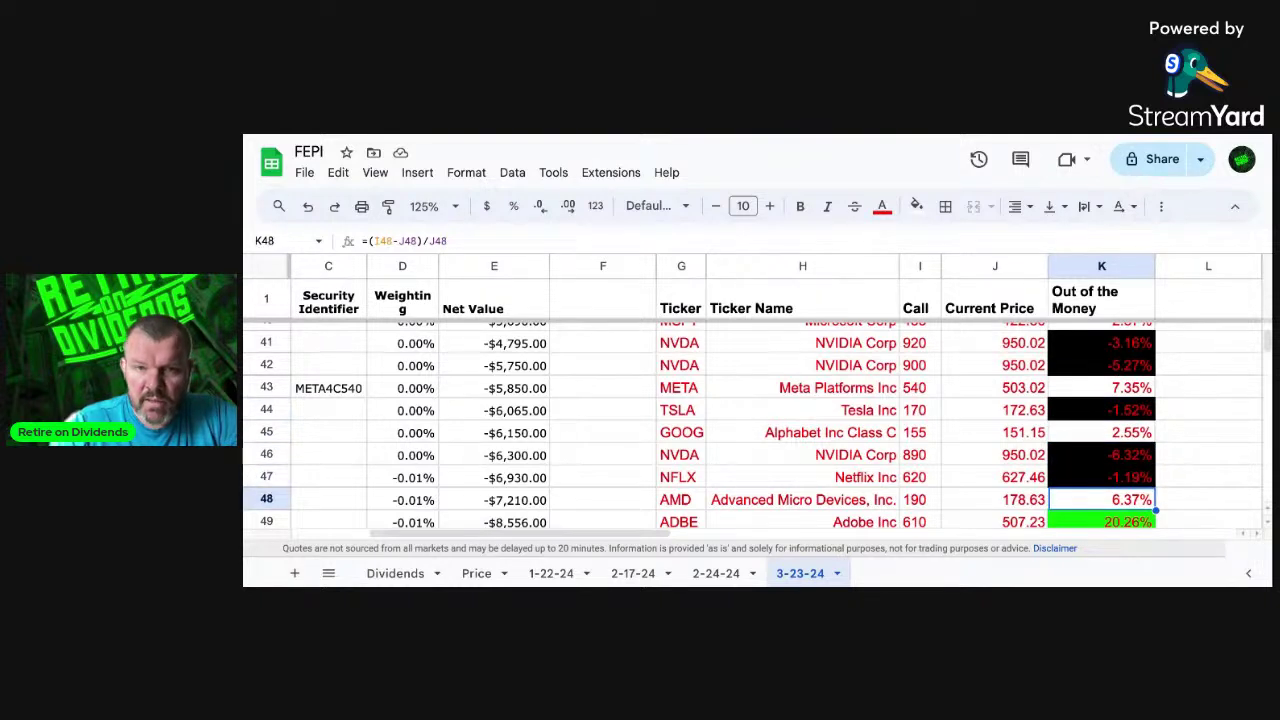
key("Down")
key("Down")
key("Up")
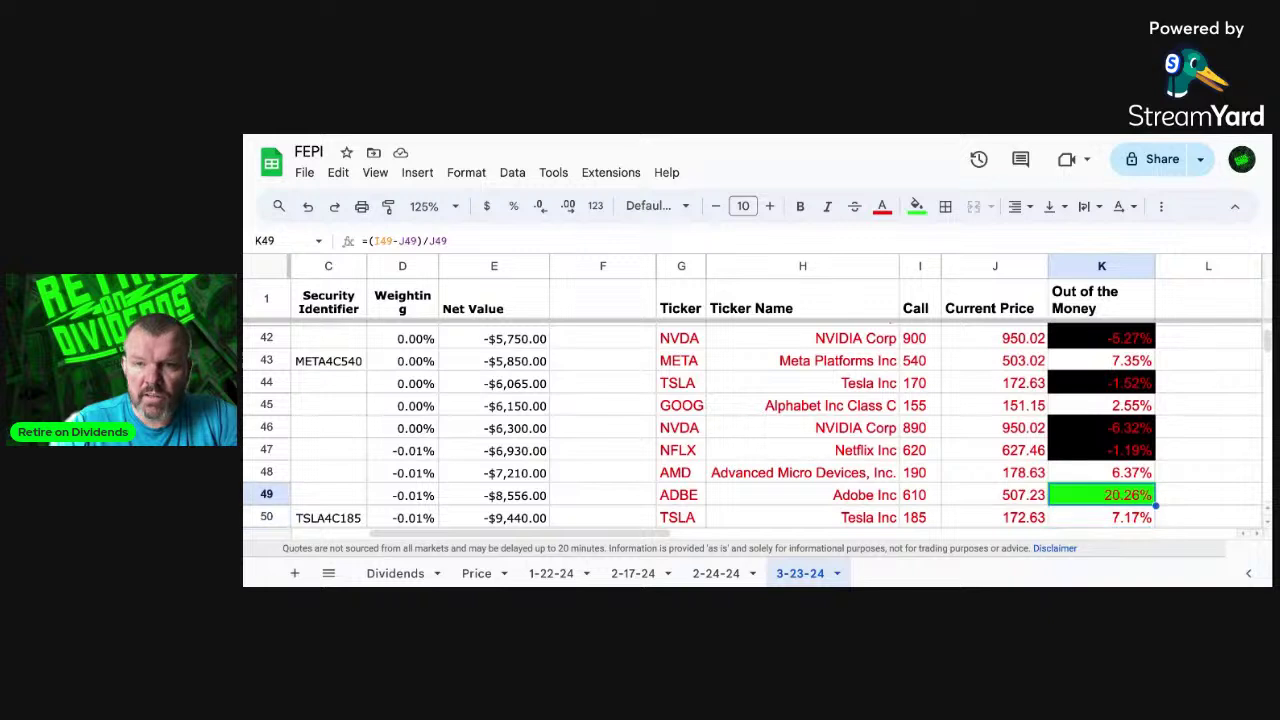
key("Down")
key("Down")
key("Down")
key("Down")
key("Down")
key("Up")
key("Up")
key("Up")
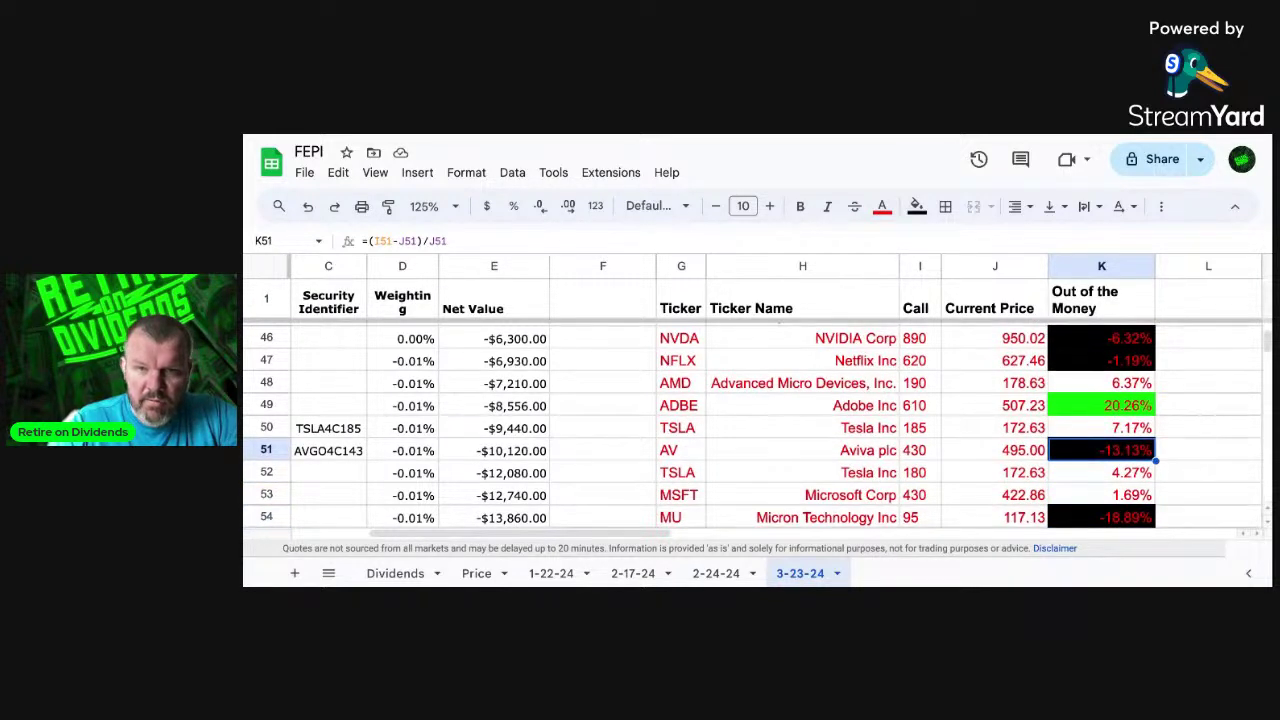
Step: Check the source option name in row 51 against the Aviva plc ticker shown for it
left_click(1101, 472)
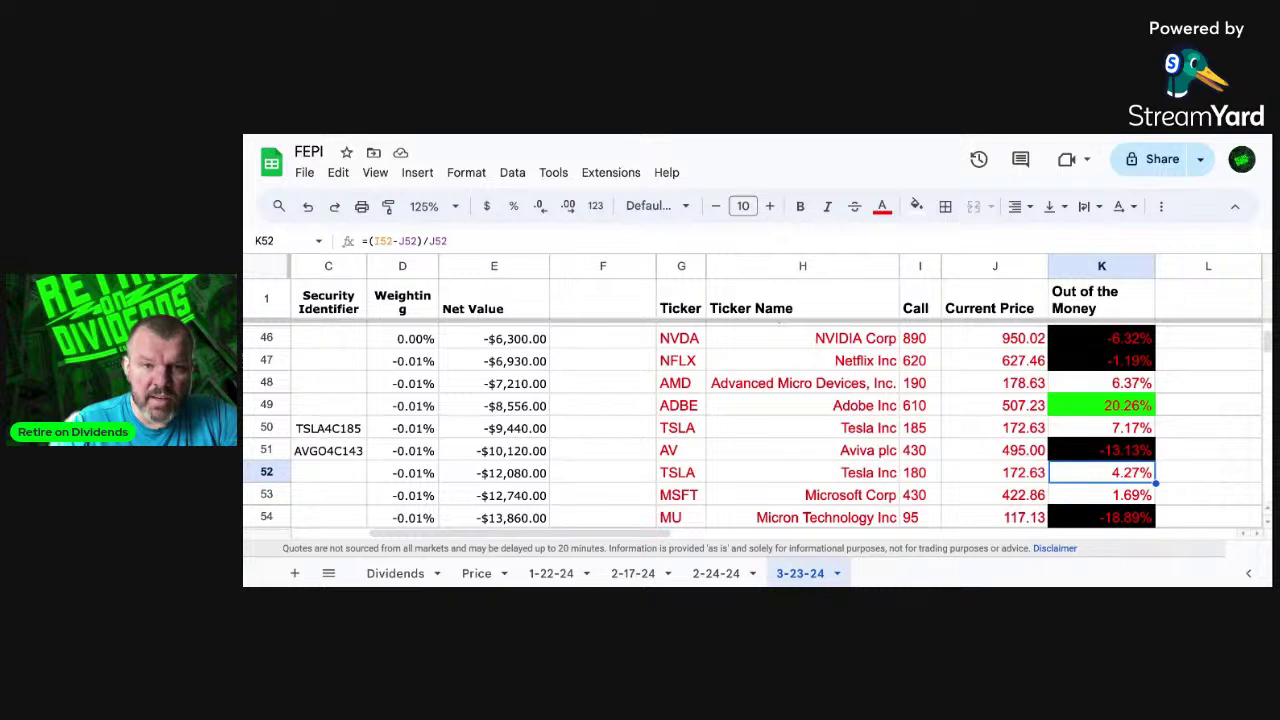
key("Up")
key("Left")
key("Left")
key("Left")
key("Left")
key("Left")
key("Left")
key("Left")
key("Left")
key("Left")
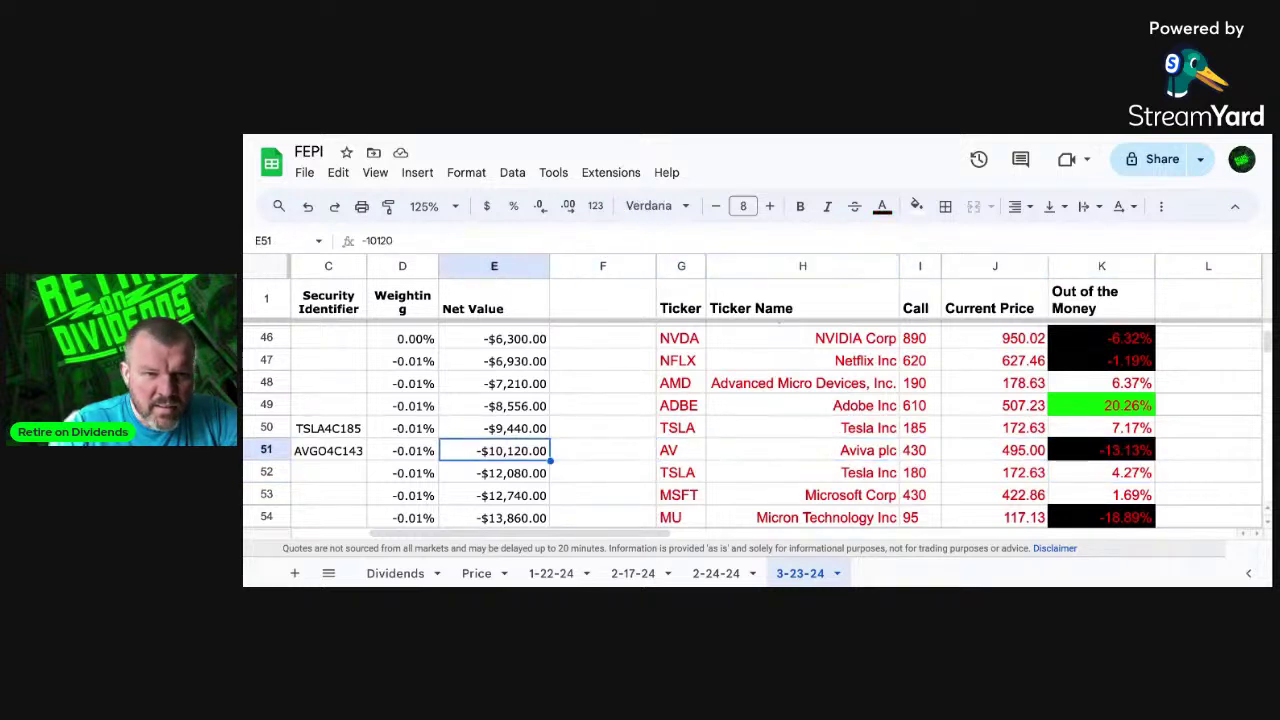
key("Left")
Step: Change the Ticker formula in G51 to =Left(B51, 4) so that it extracts AVGO
key("Right")
key("Right")
key("Right")
key("Right")
key("Right")
key("Right")
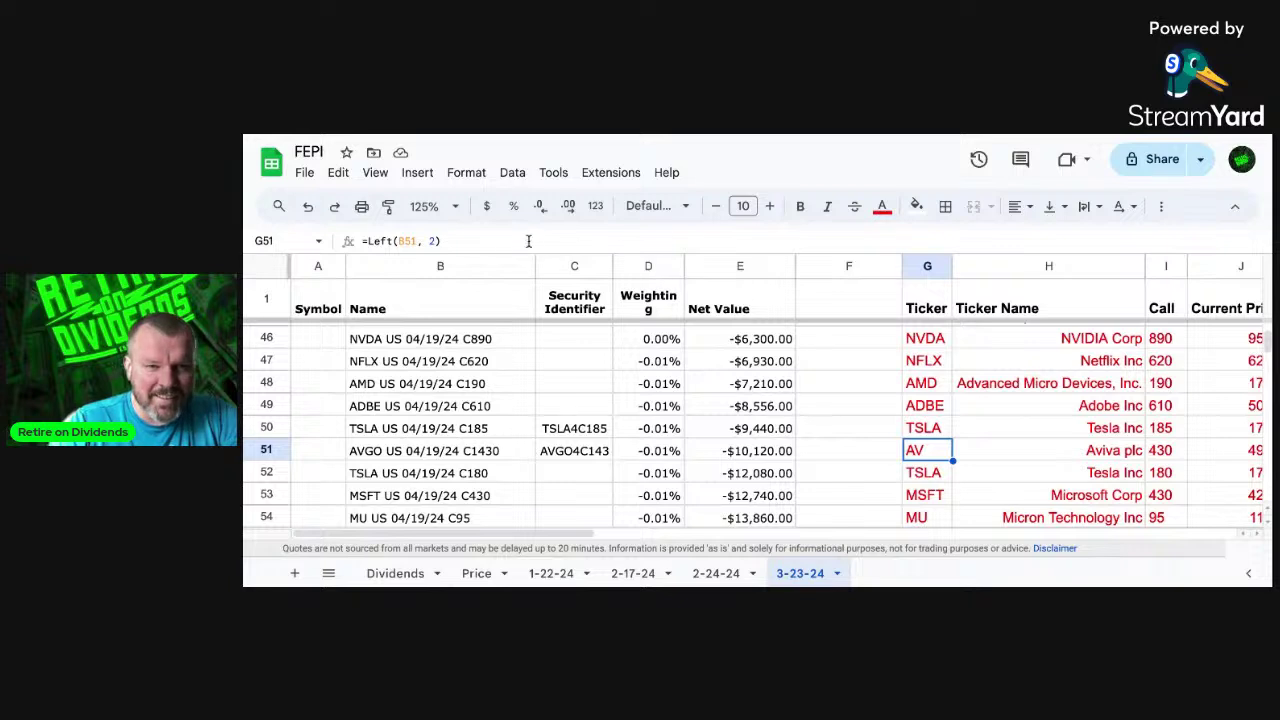
left_click(434, 240)
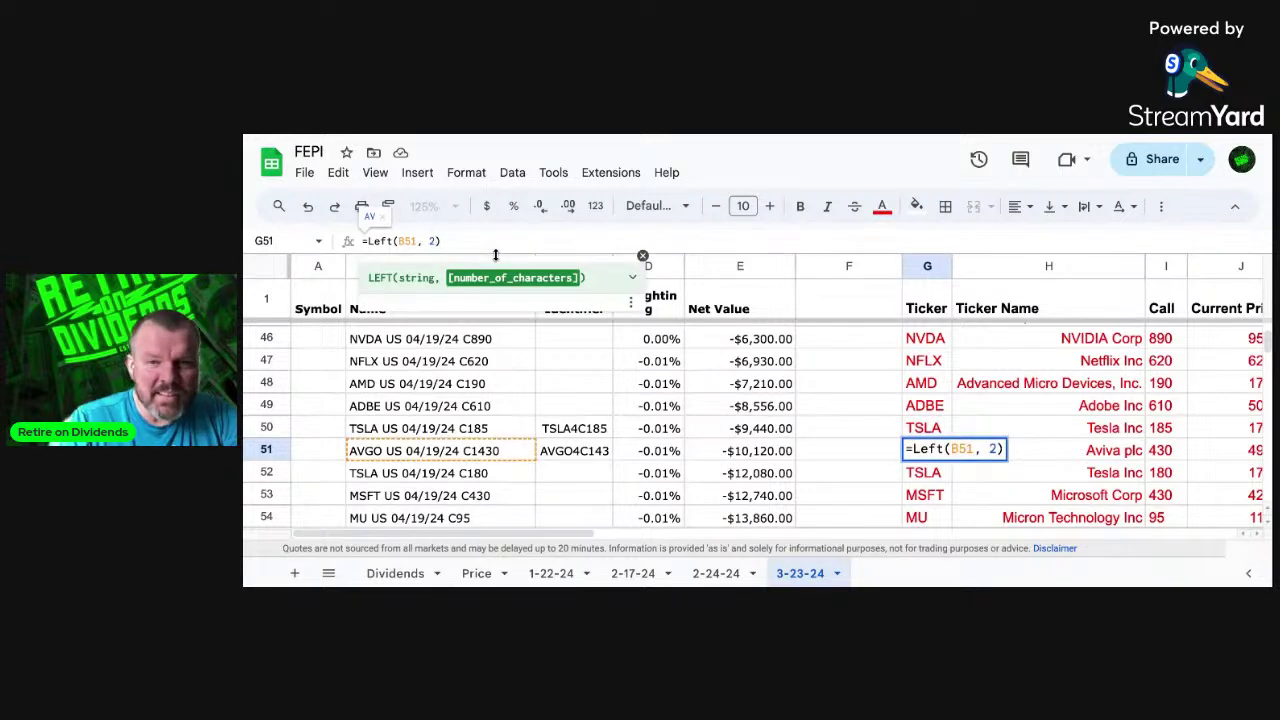
key("BackSpace")
type("4")
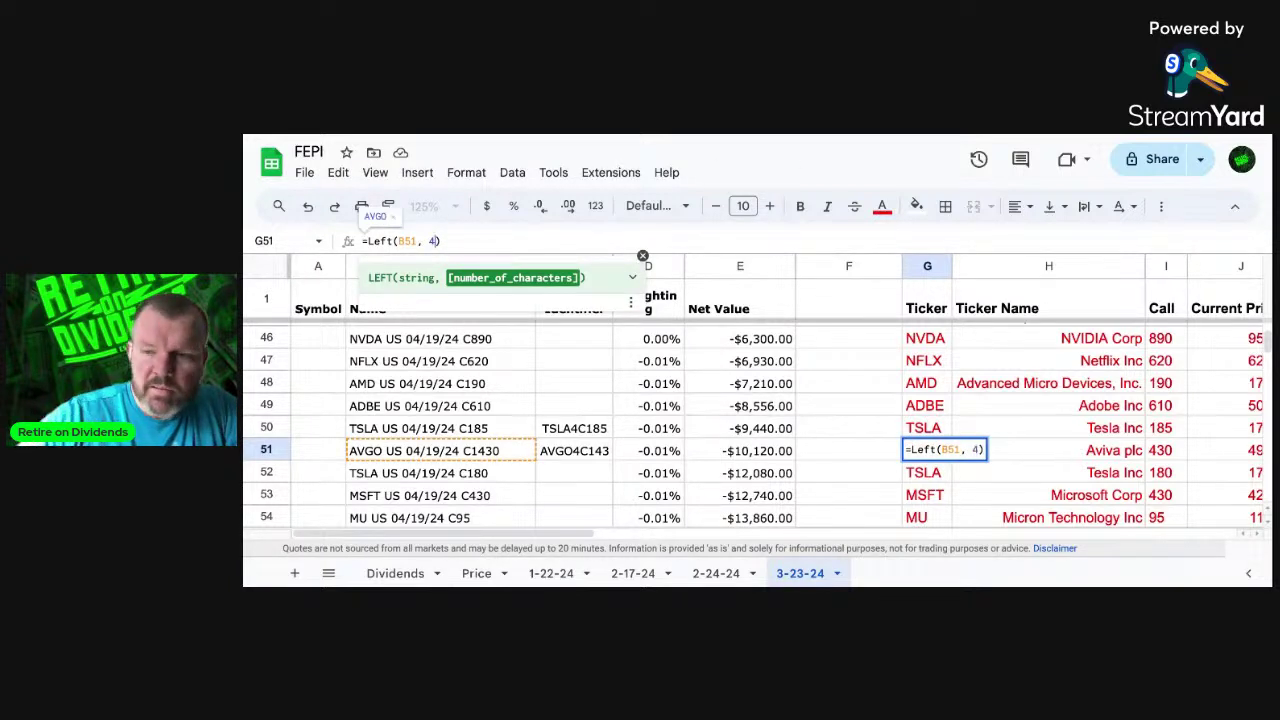
key("Return")
left_click(927, 450)
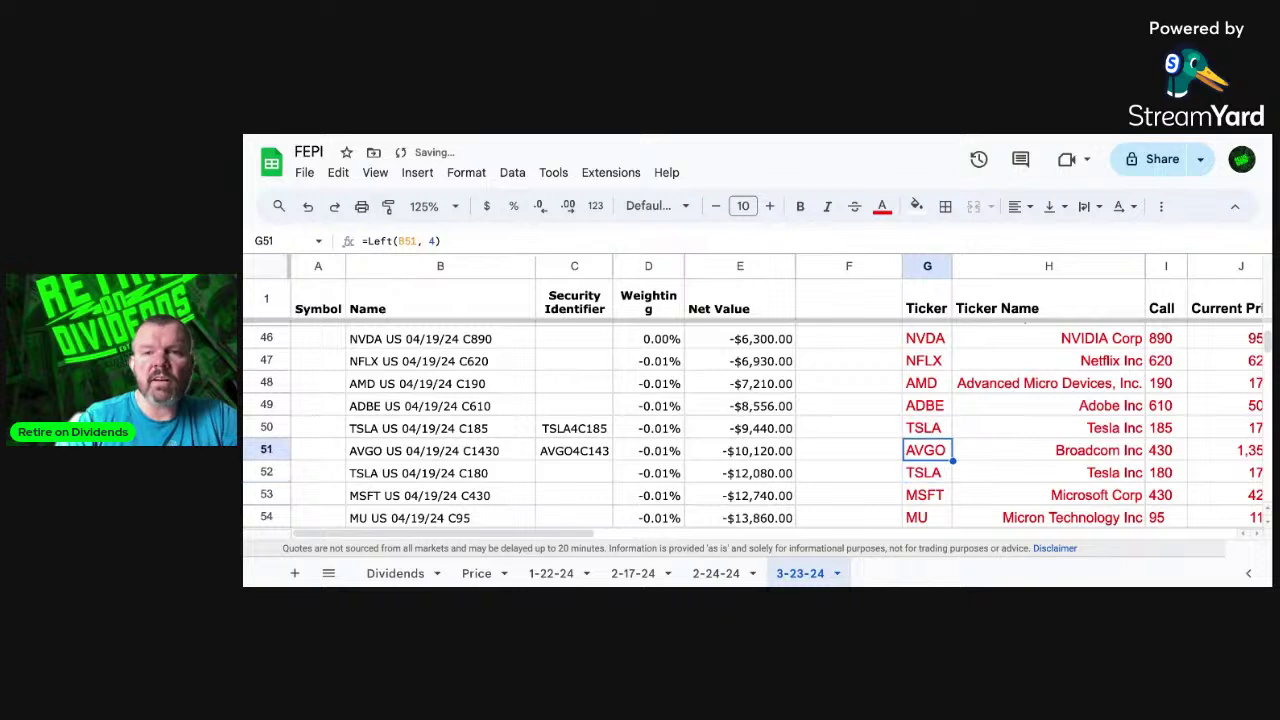
Step: Correct the Call formula in I51 so that it extracts the full Broadcom strike of 1430 from the option name in B51
key("Right")
key("Right")
key("Right")
key("Right")
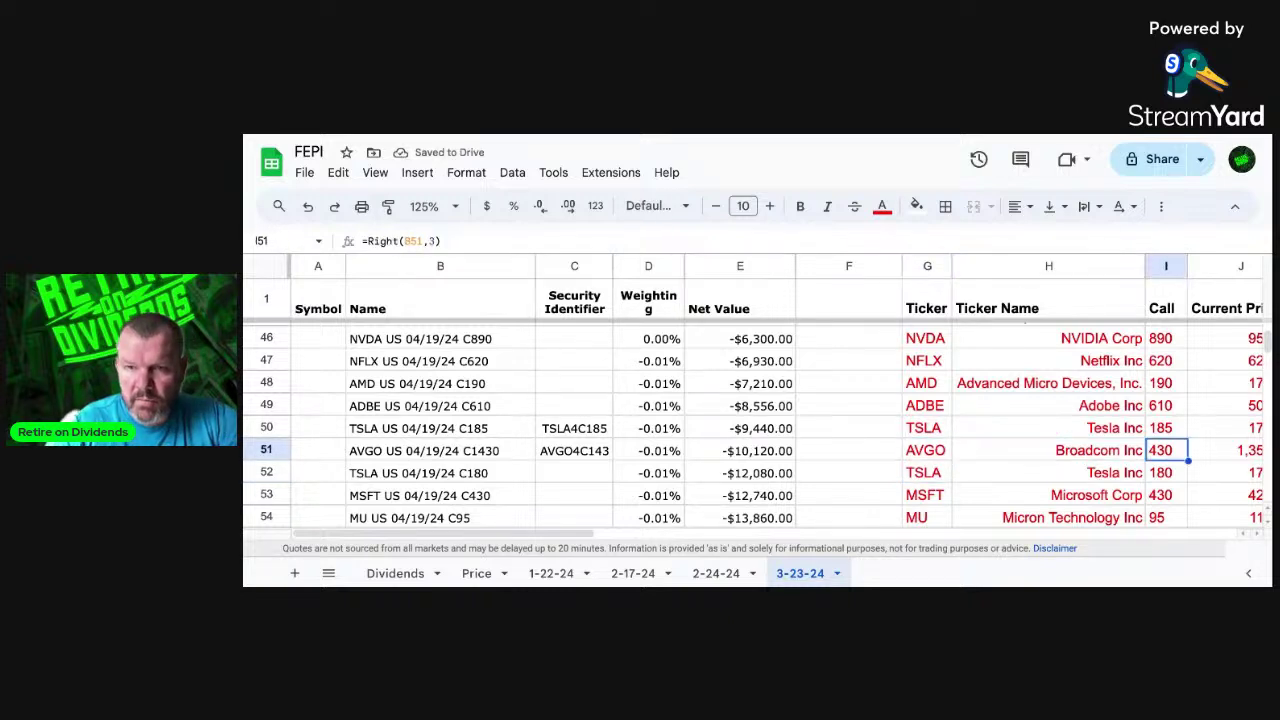
key("Left")
key("Left")
key("Left")
key("Left")
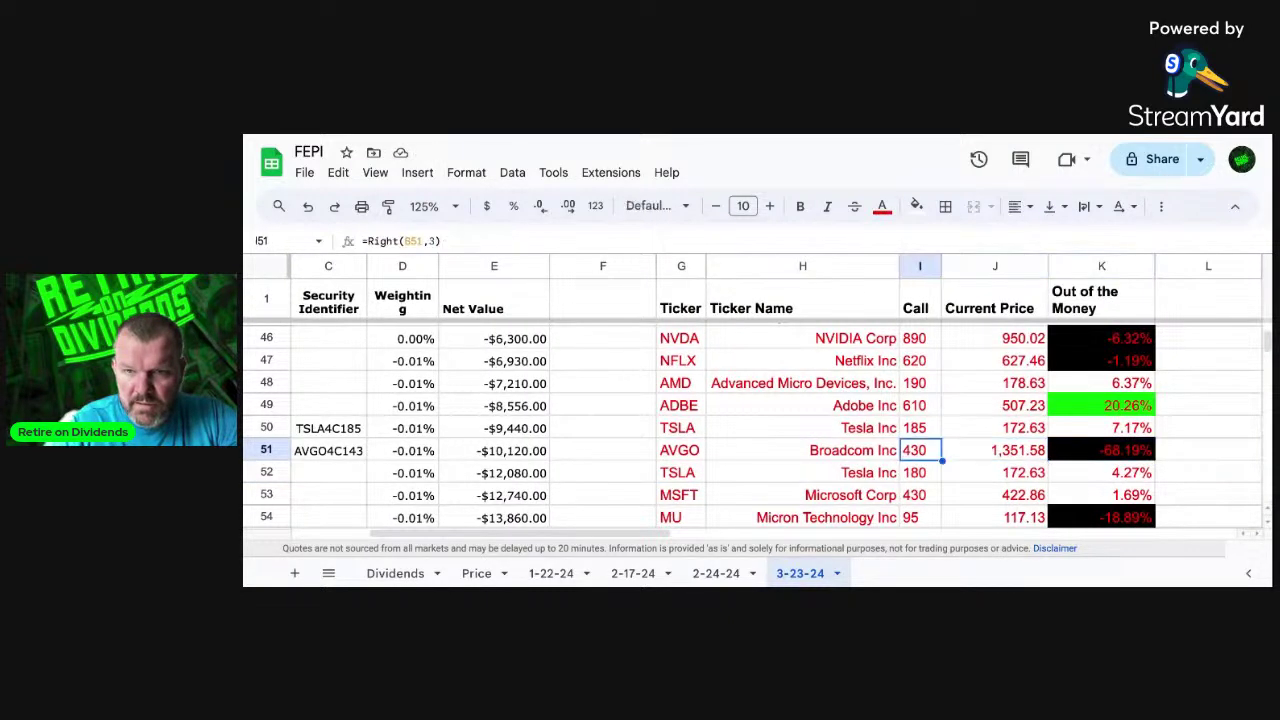
key("Right")
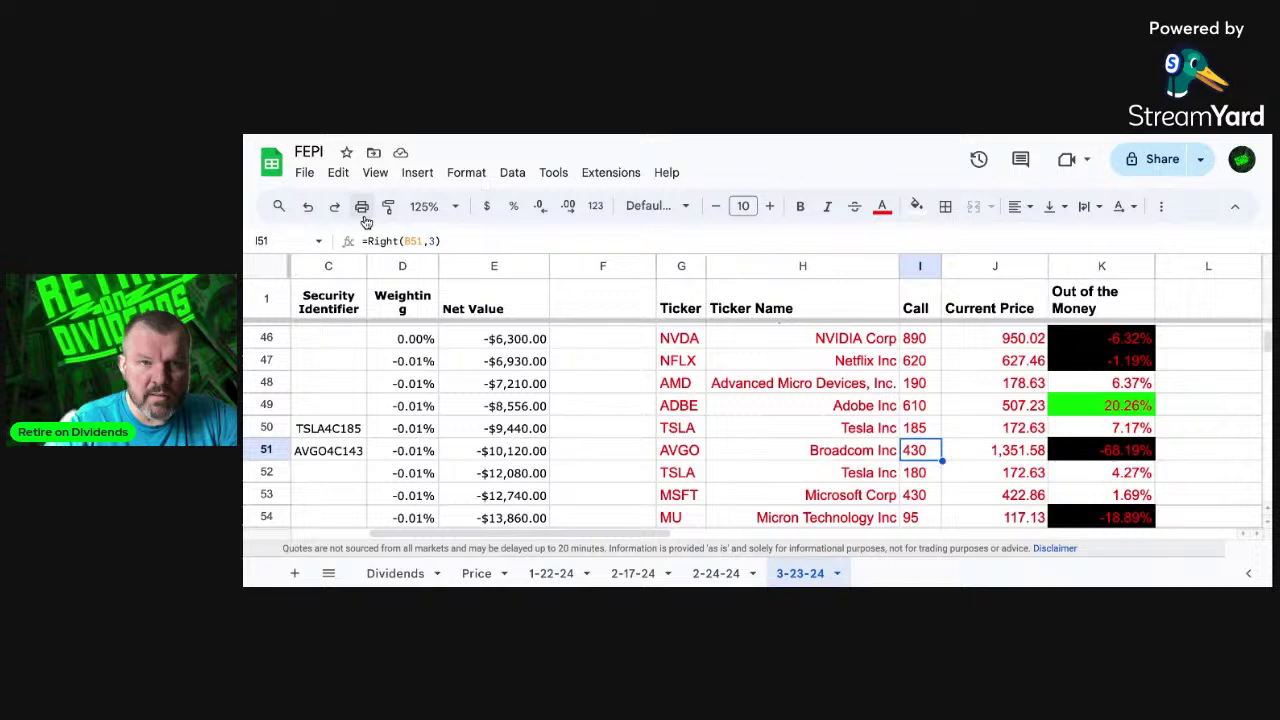
left_click(437, 241)
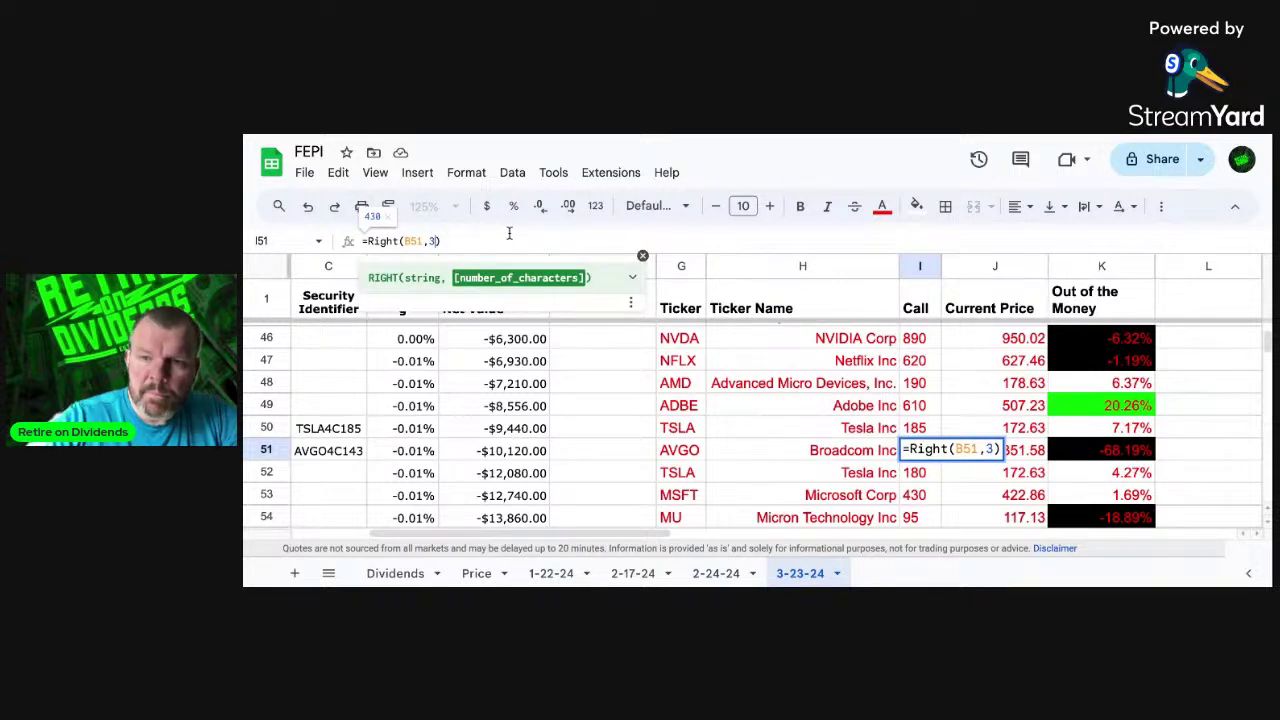
key("Return")
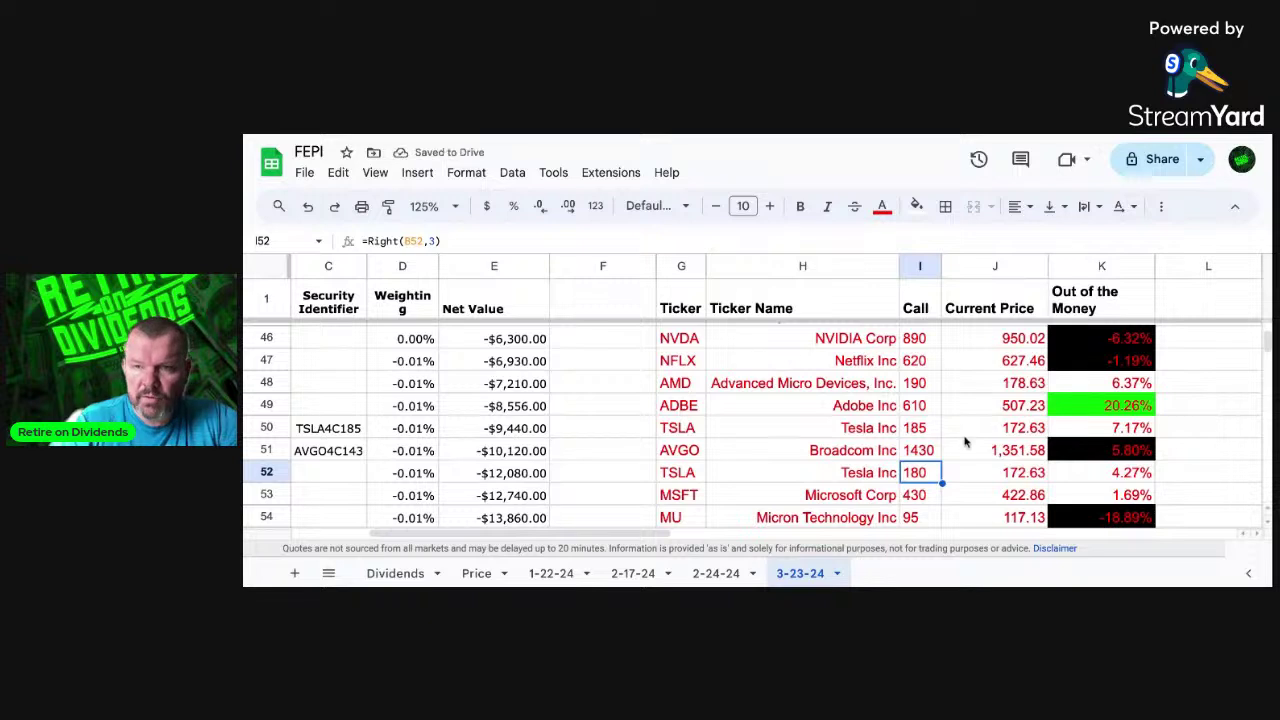
Step: Change the fill of the Broadcom 1430 call's Out of the Money cell (K51) to white
left_click(1078, 438)
left_click(1085, 449)
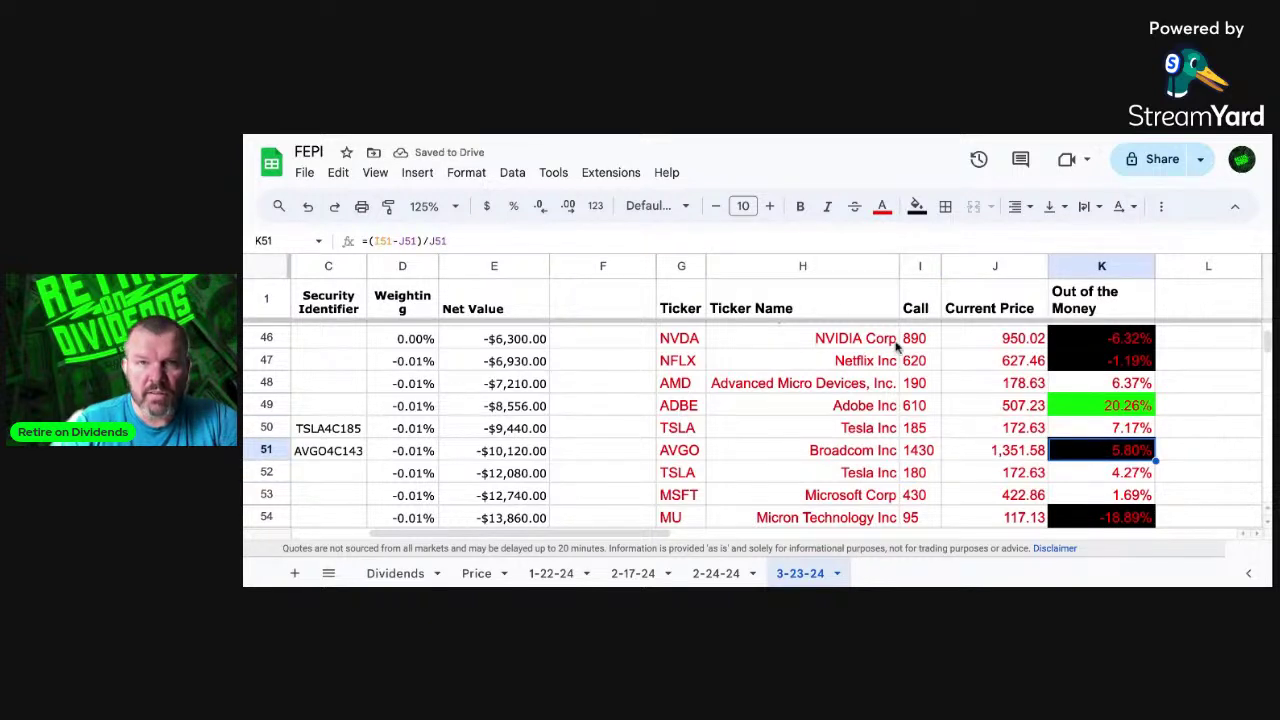
left_click(916, 207)
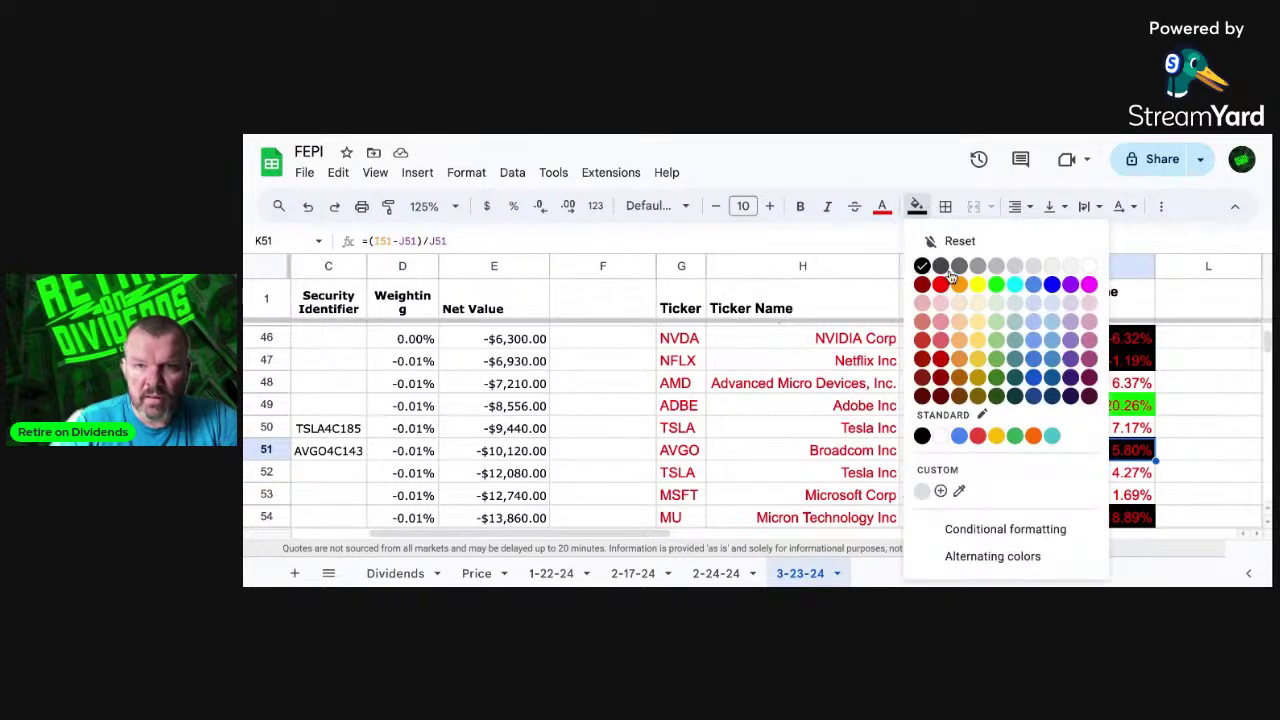
left_click(1089, 265)
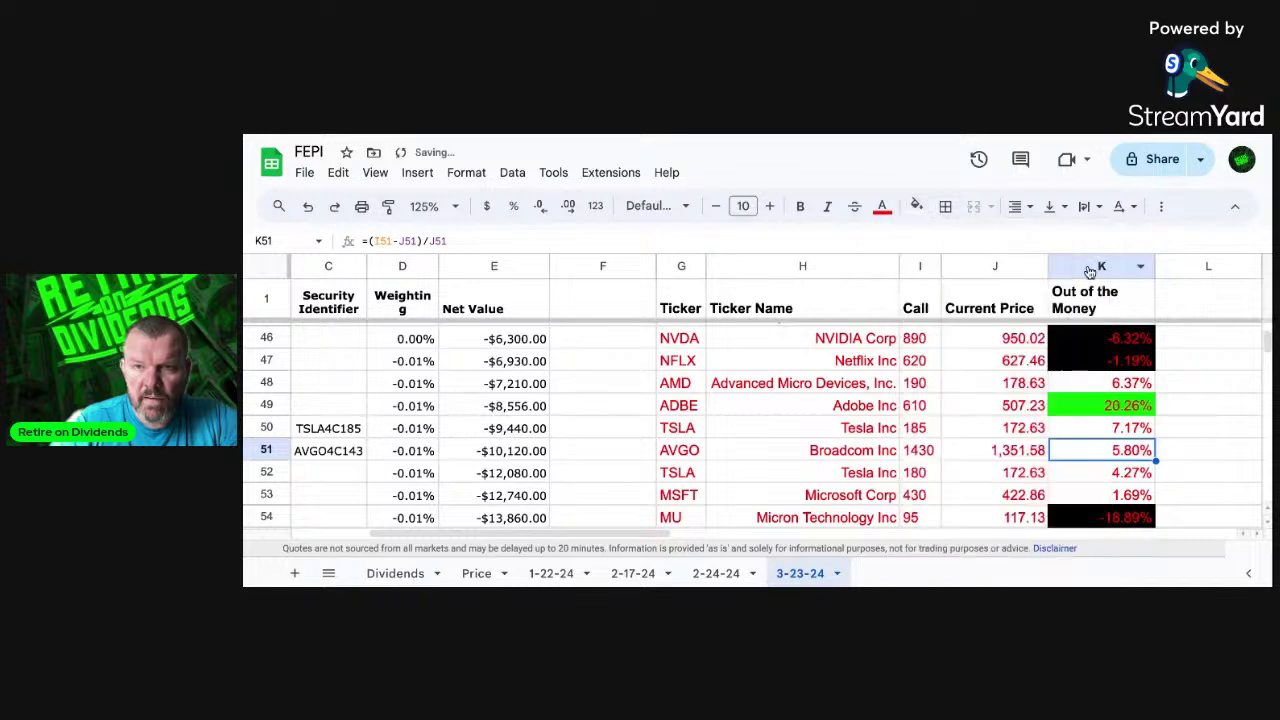
Step: Review the Out of the Money percentages from the Tesla 180 call in row 52 down to the Intel 48 call in row 66
left_click(1093, 473)
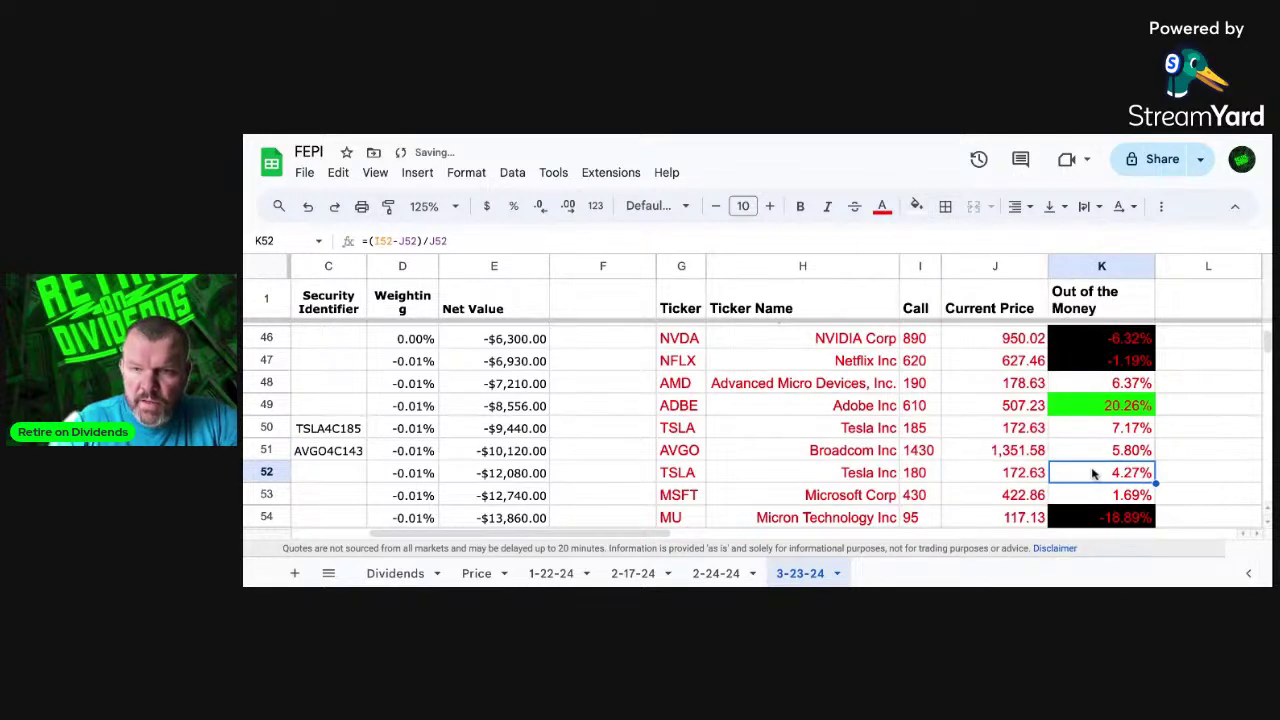
key("Down")
key("Down")
key("Down")
key("Down")
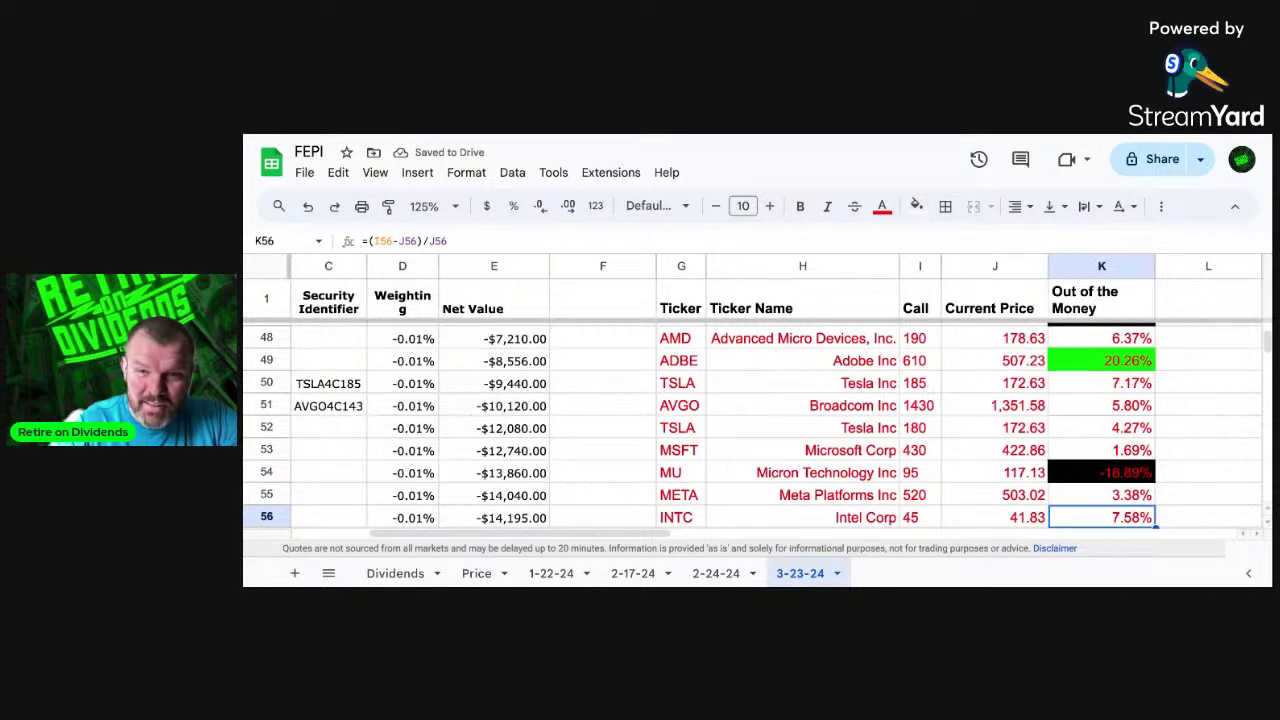
key("Down")
key("Down")
key("Down")
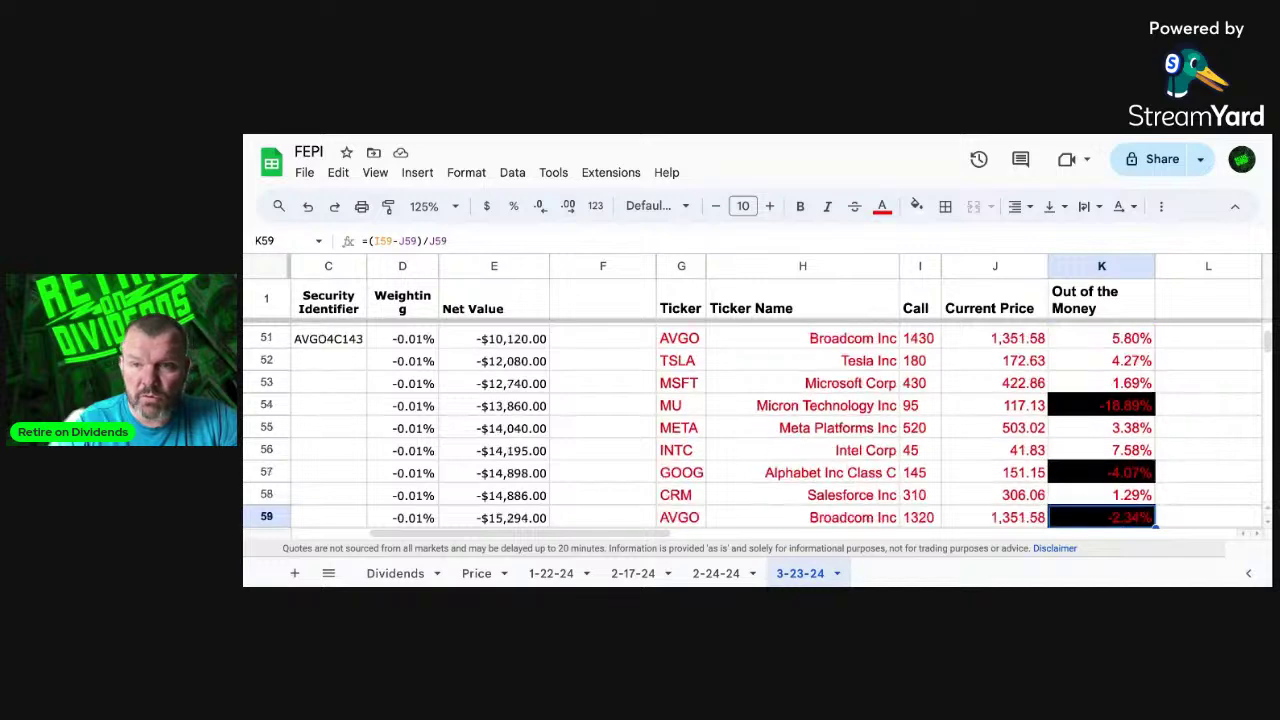
key("Down")
key("Up")
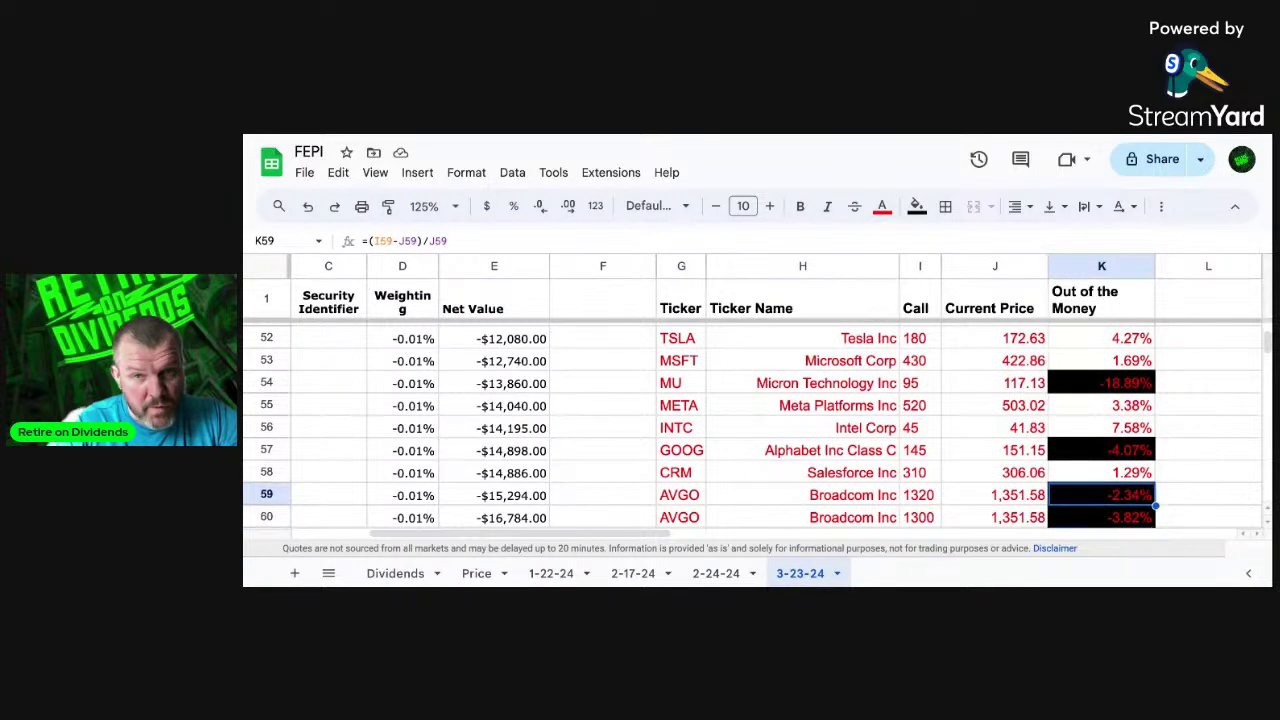
key("Down")
key("Down")
key("Down")
key("Down")
key("Down")
key("Down")
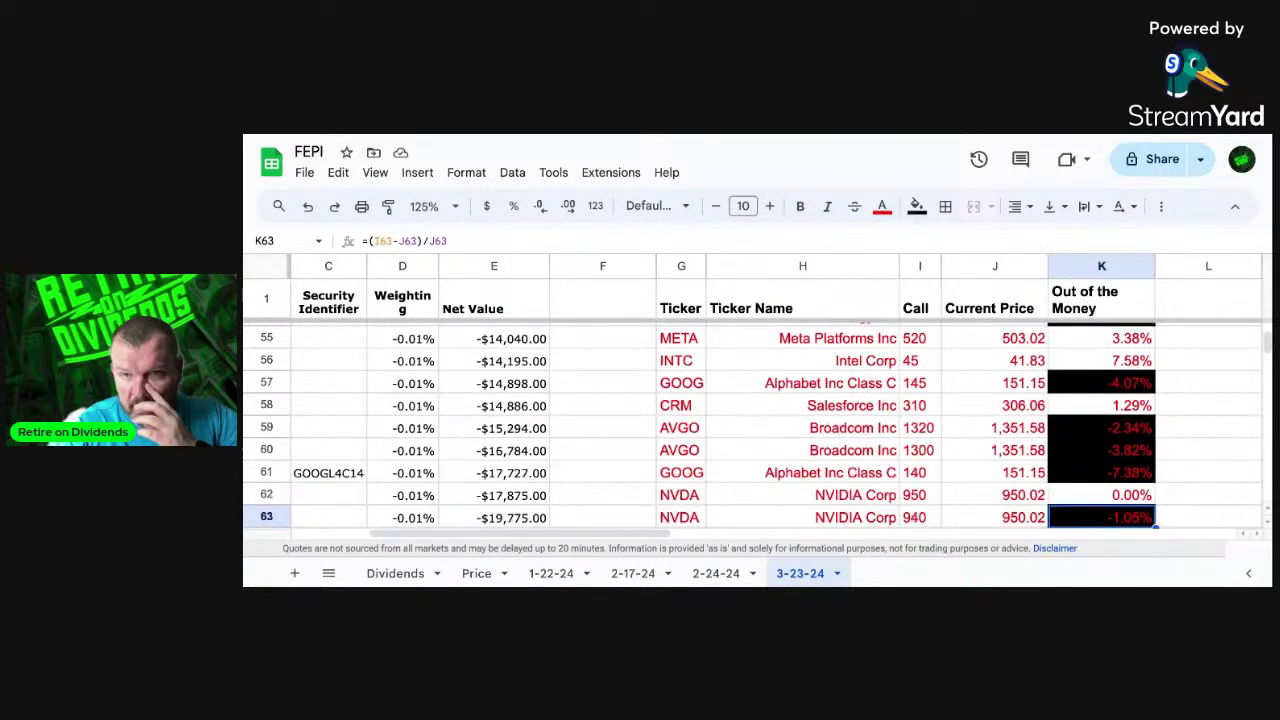
key("Down")
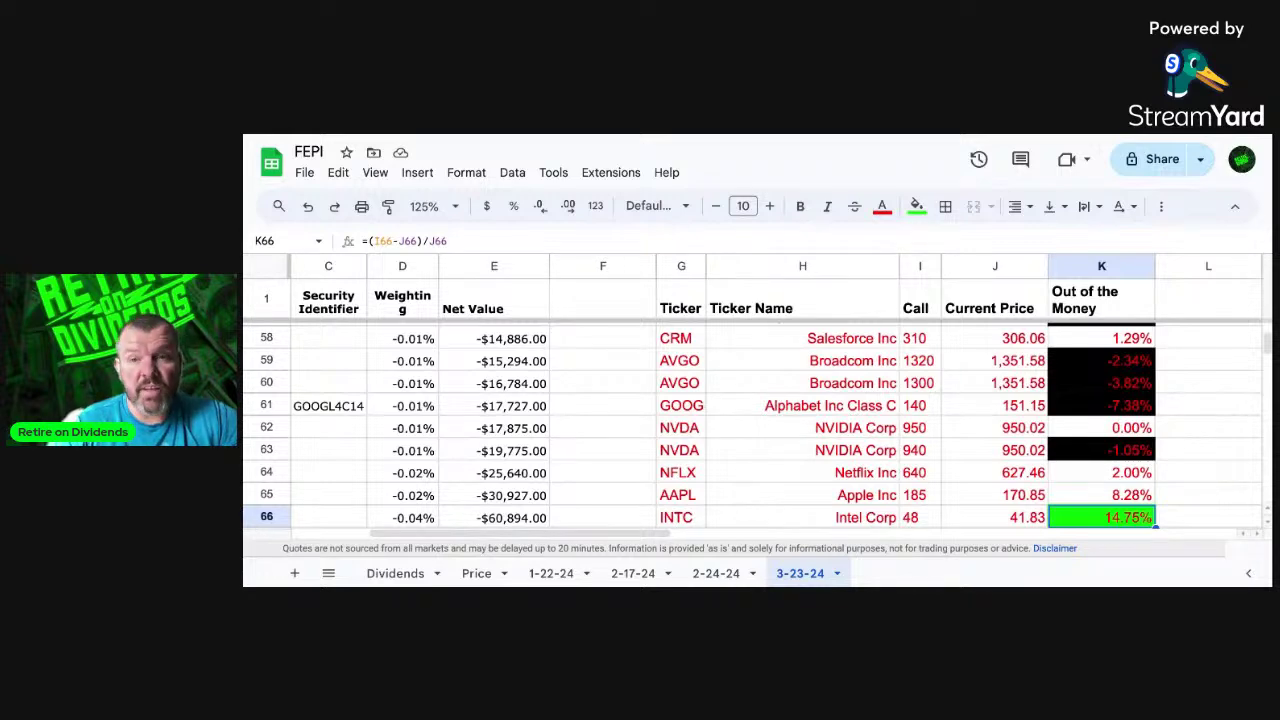
Step: Review the Out of the Money percentages of the AMD 210, Micron 100, Microsoft 440 and Salesforce 320 calls in rows 67 to 70
key("Down")
key("Down")
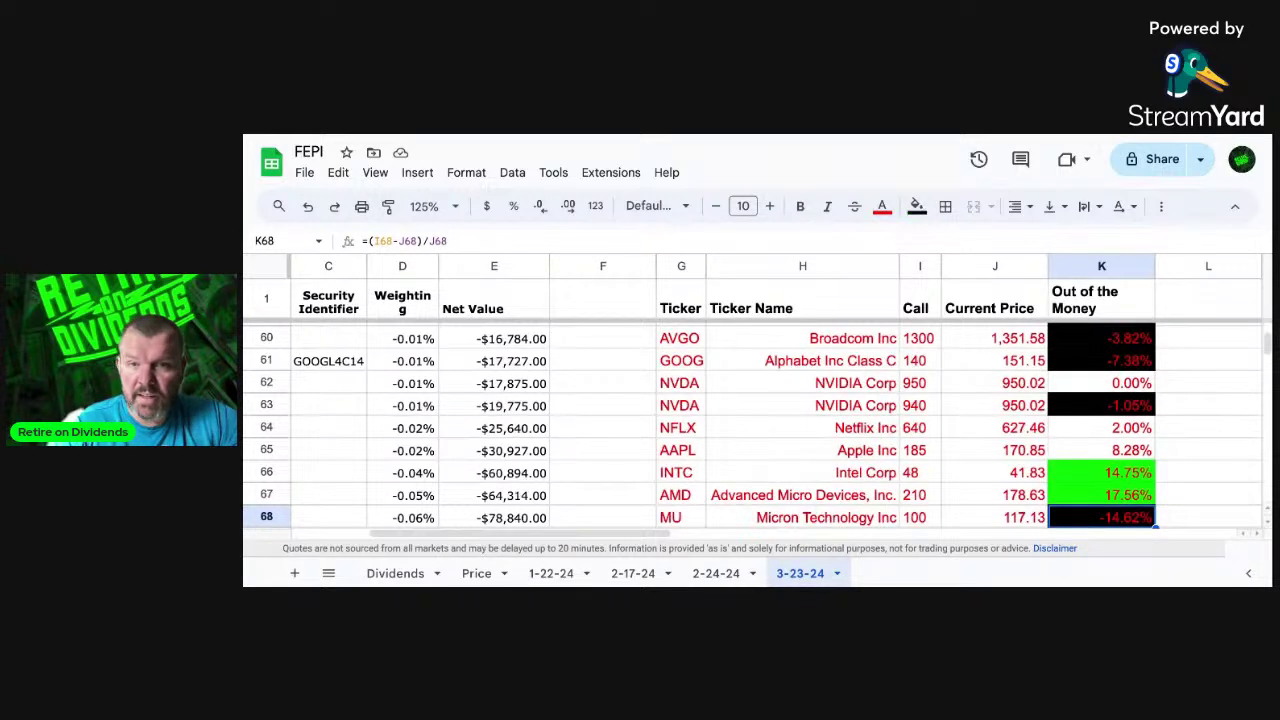
key("Down")
key("Down")
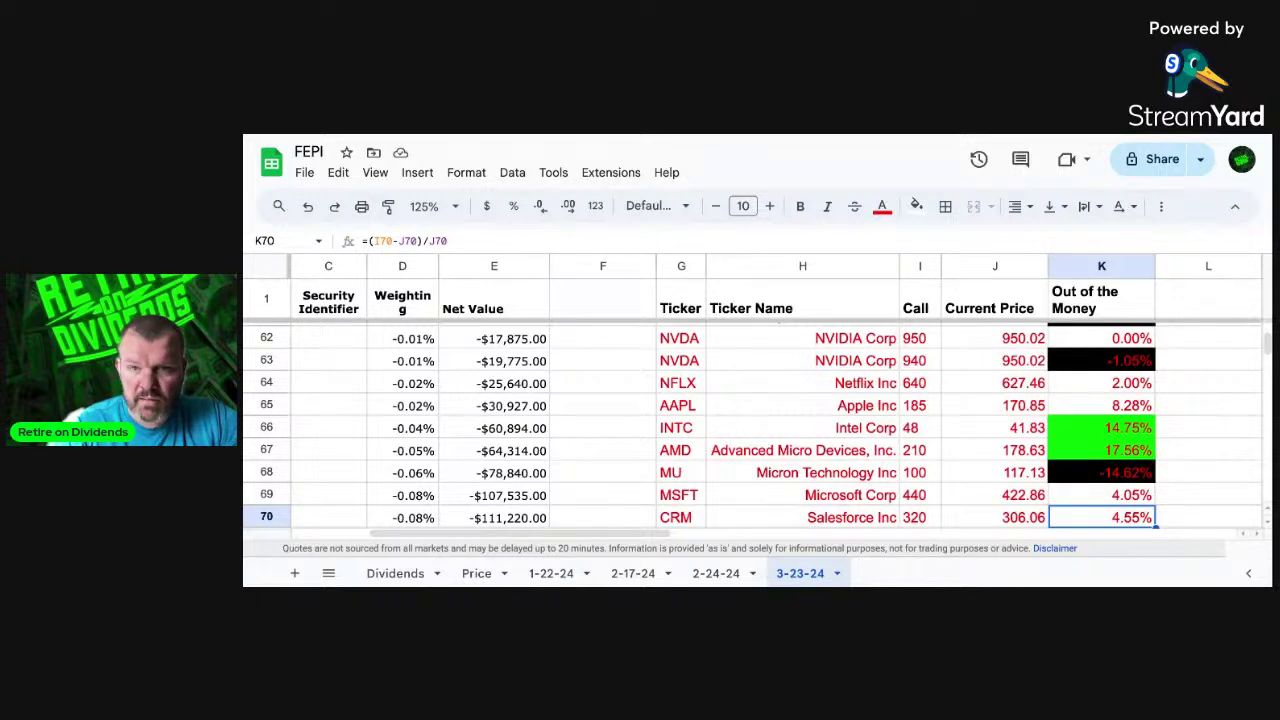
key("Up")
key("Up")
key("Up")
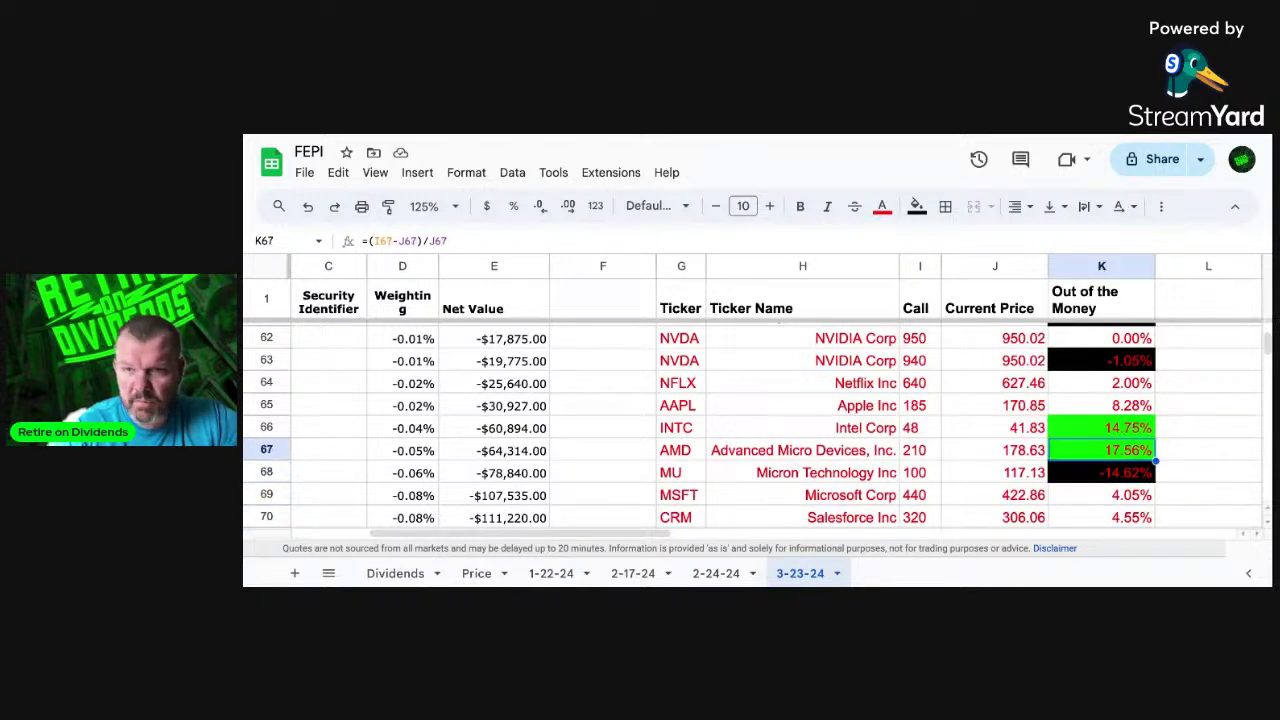
key("Down")
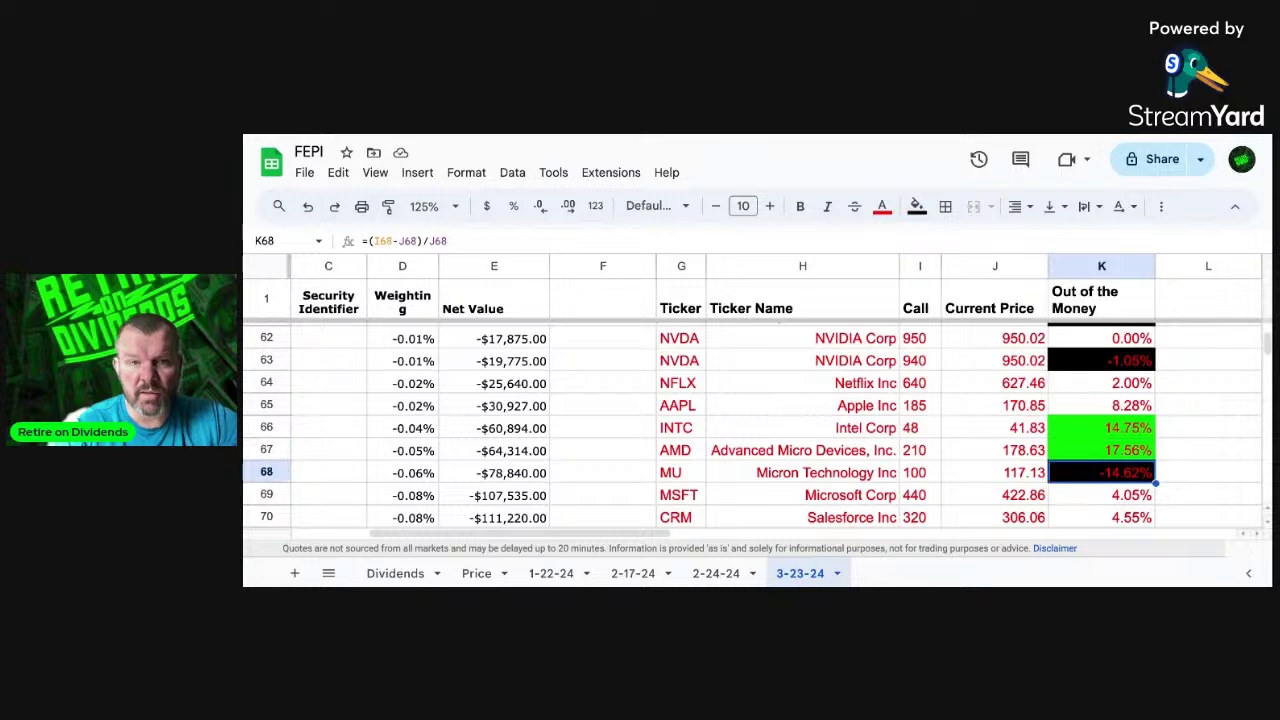
Step: Review the Out of the Money percentages from the Amazon 185 call in row 71 down to the Micron 105 call, plus the Average in K81
key("Down")
key("Down")
key("Down")
key("Down")
key("Down")
key("Down")
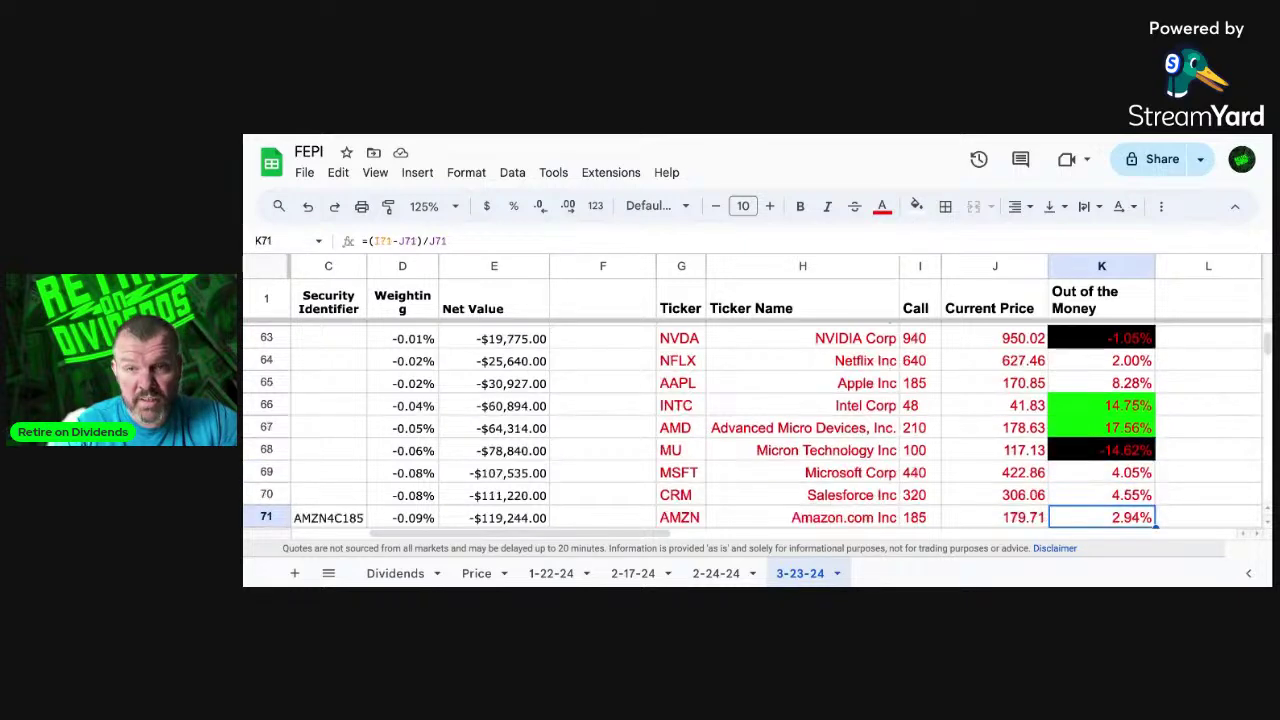
key("Down")
key("Down")
key("Down")
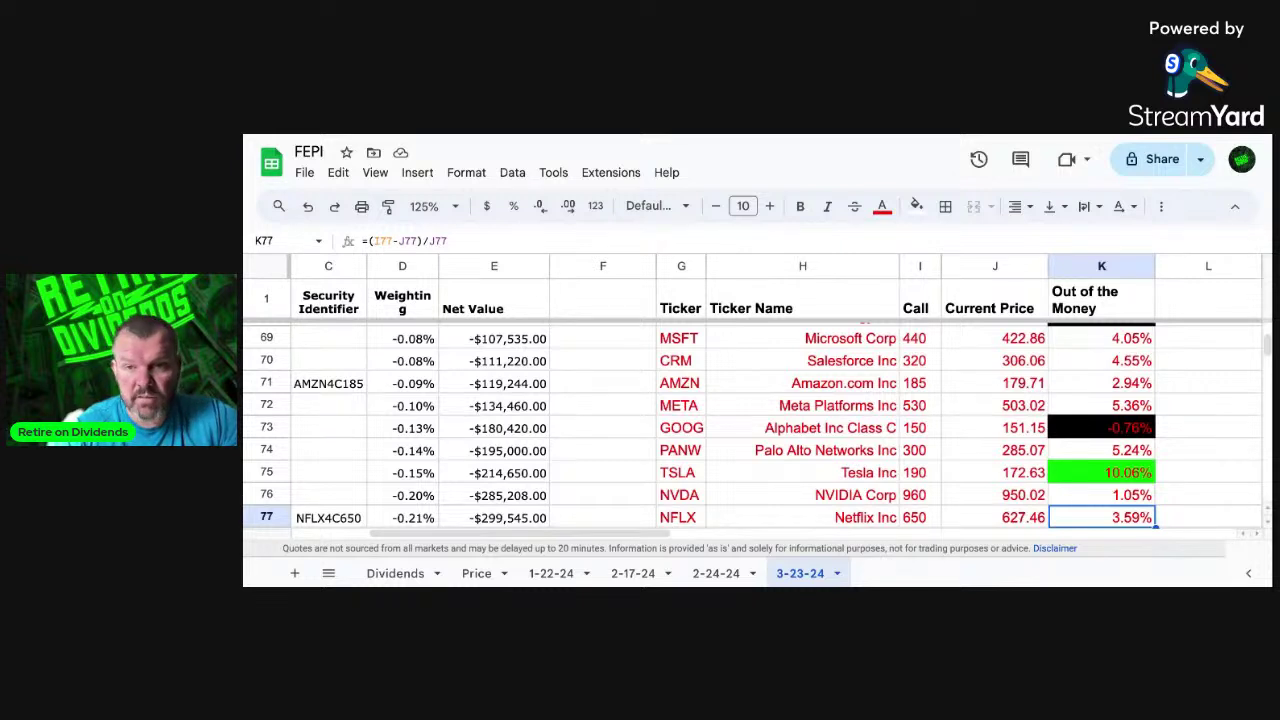
key("Down")
key("Down")
key("Down")
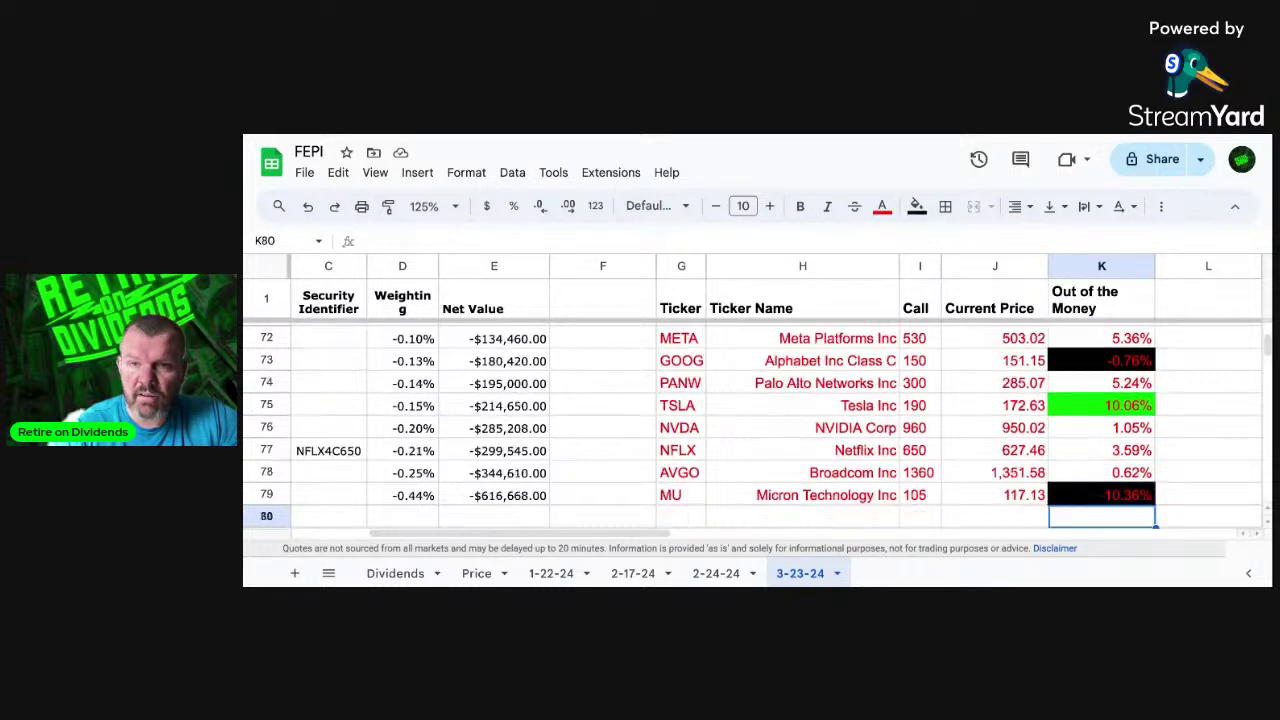
key("Down")
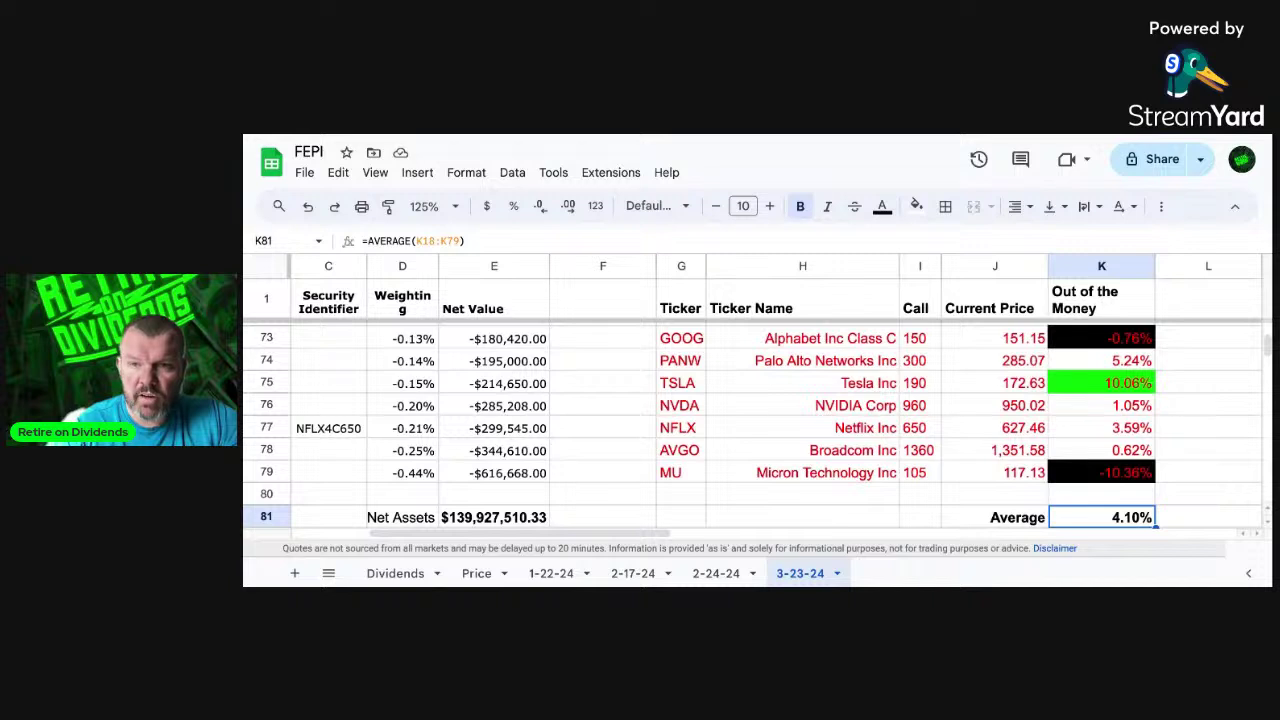
key("Down")
key("Down")
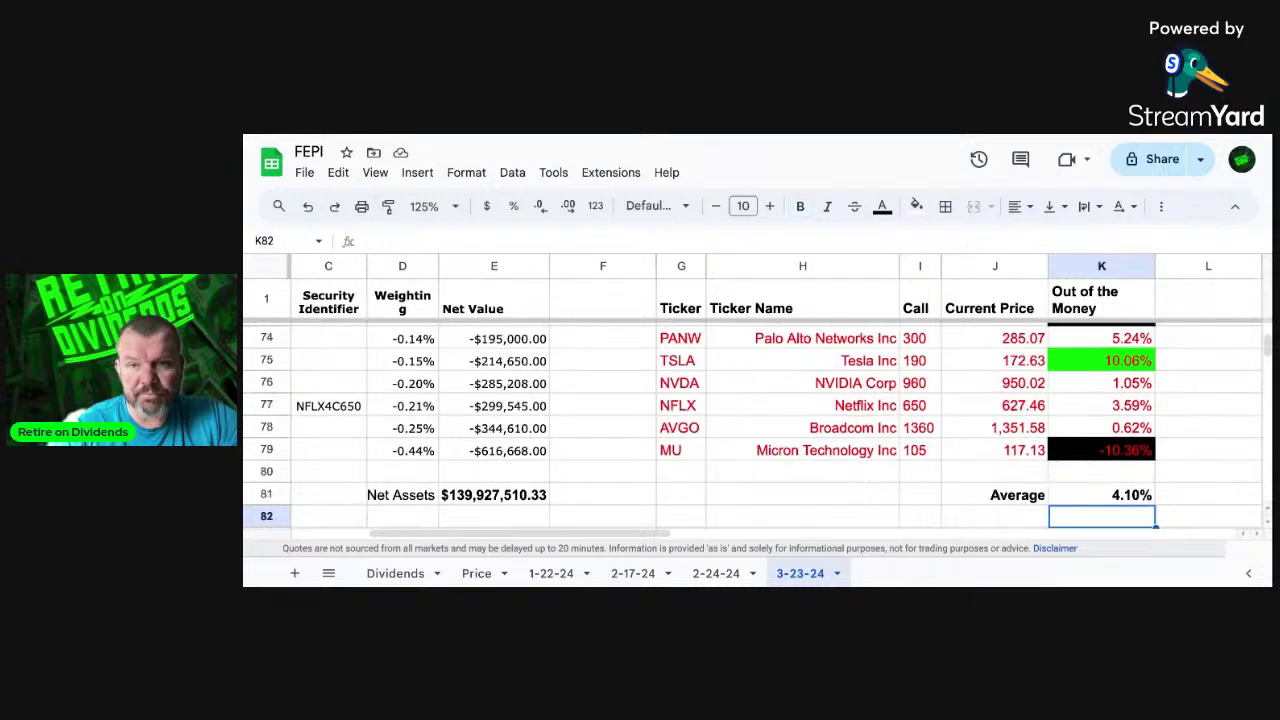
key("Up")
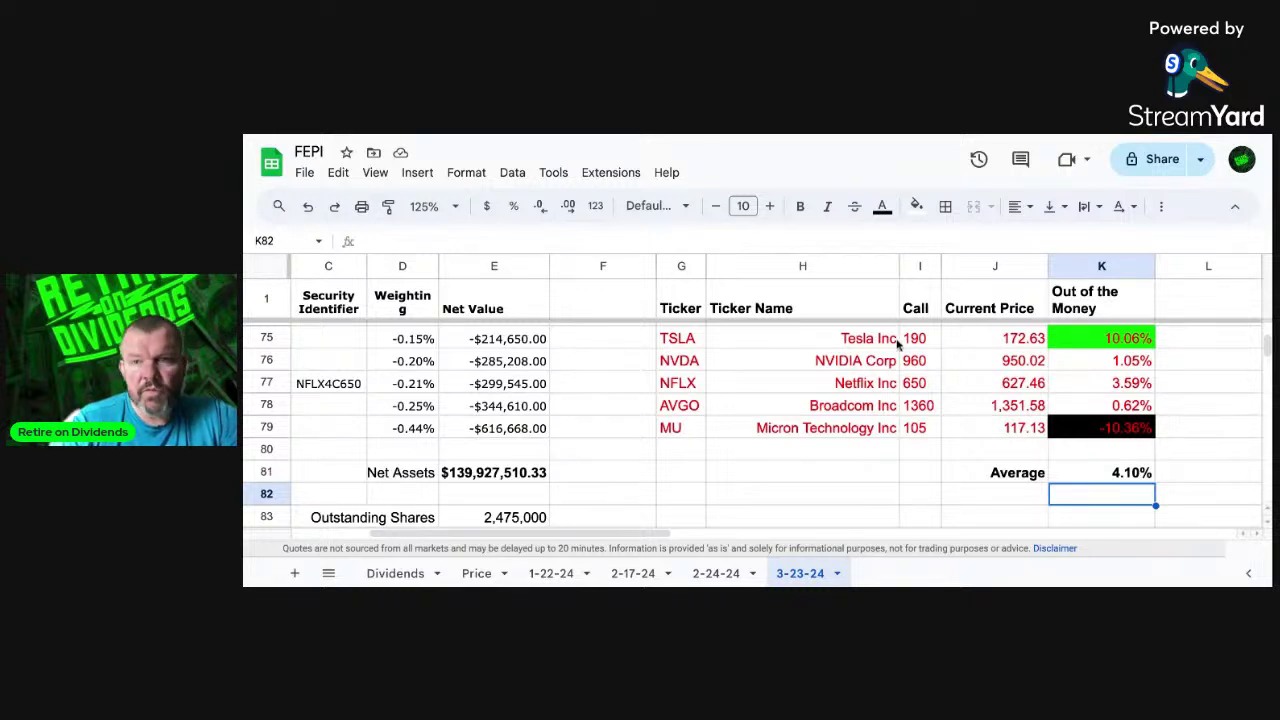
left_click(871, 409)
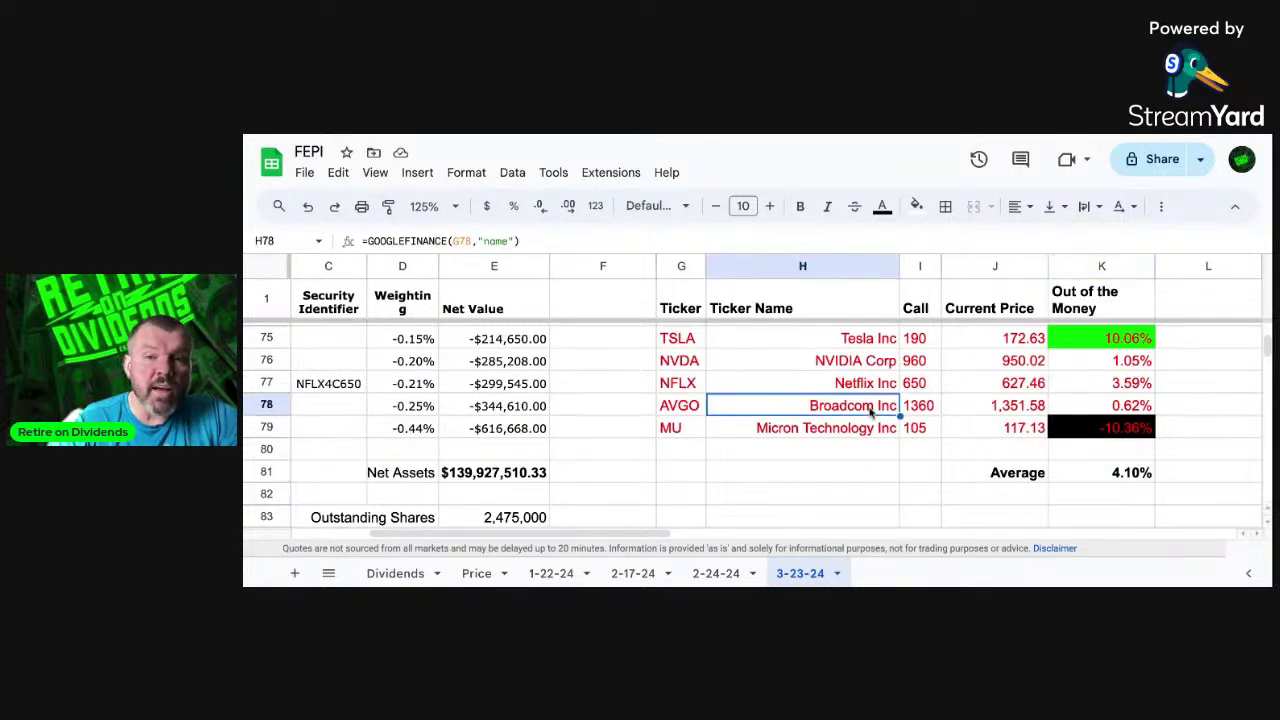
left_click(874, 476)
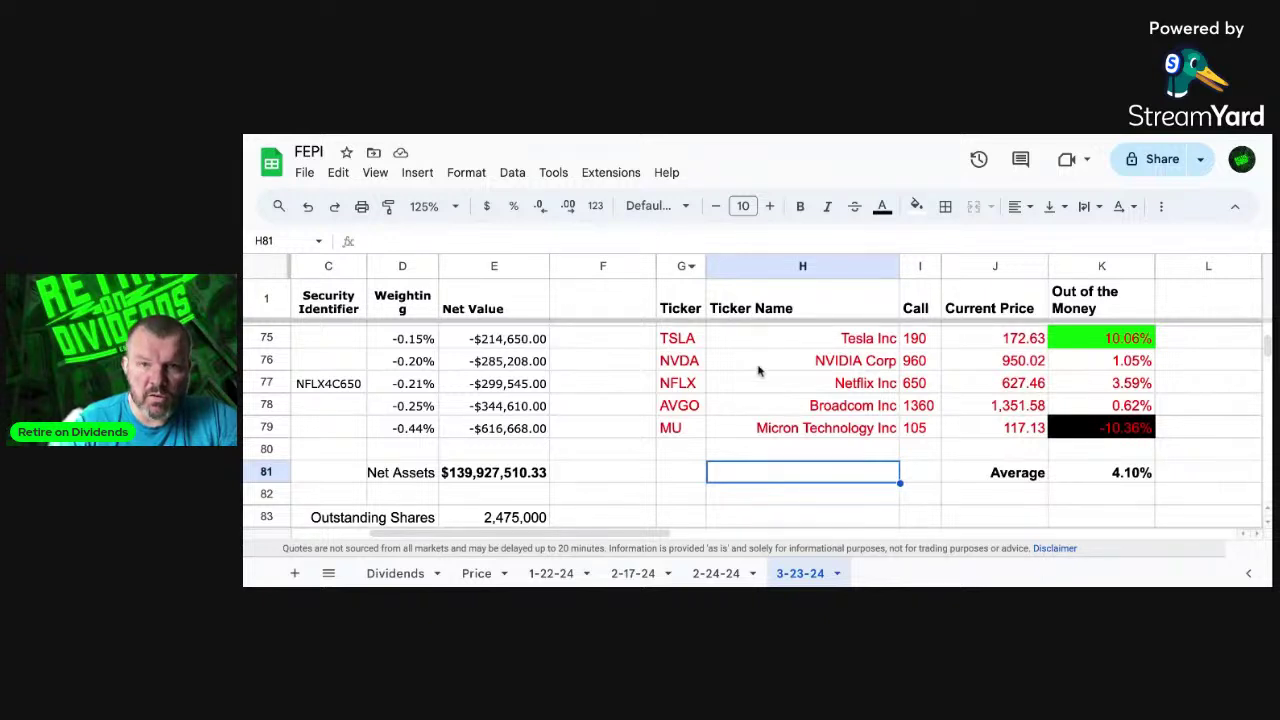
Step: Start a sum of the Micron call strikes in I81 with the 105 and 100 calls, =I79+I68
left_click(917, 436)
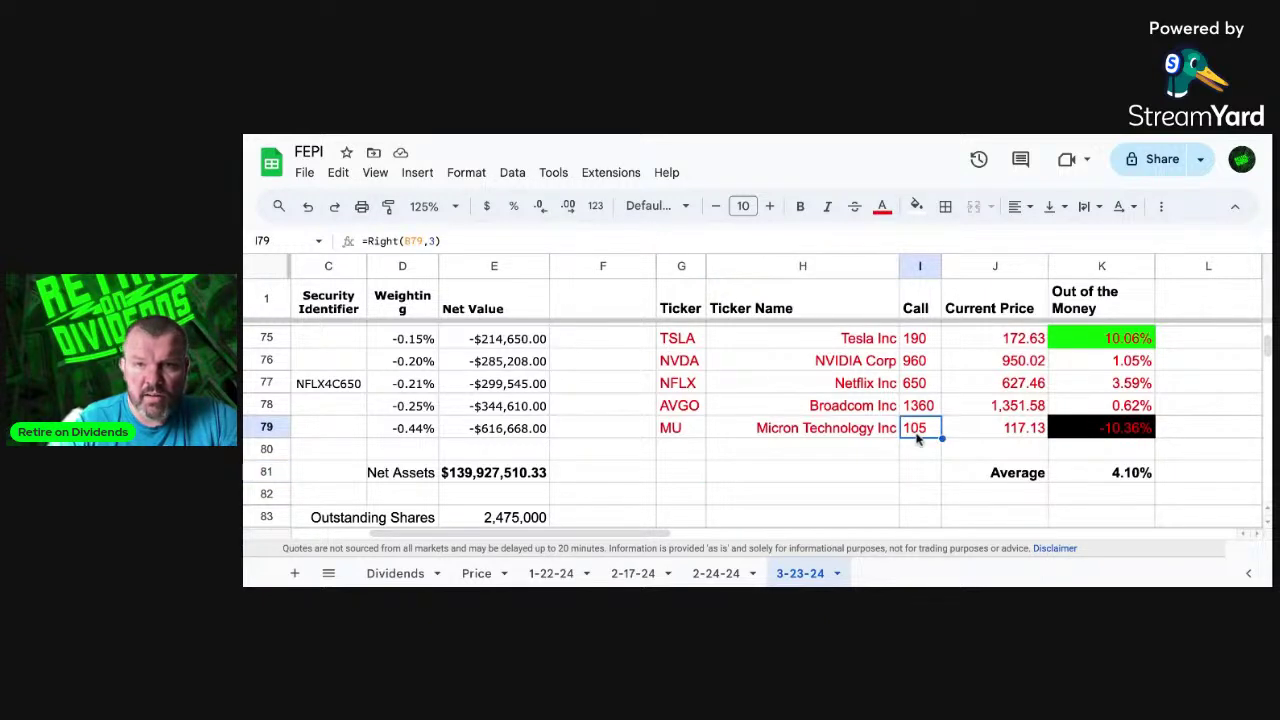
left_click(917, 474)
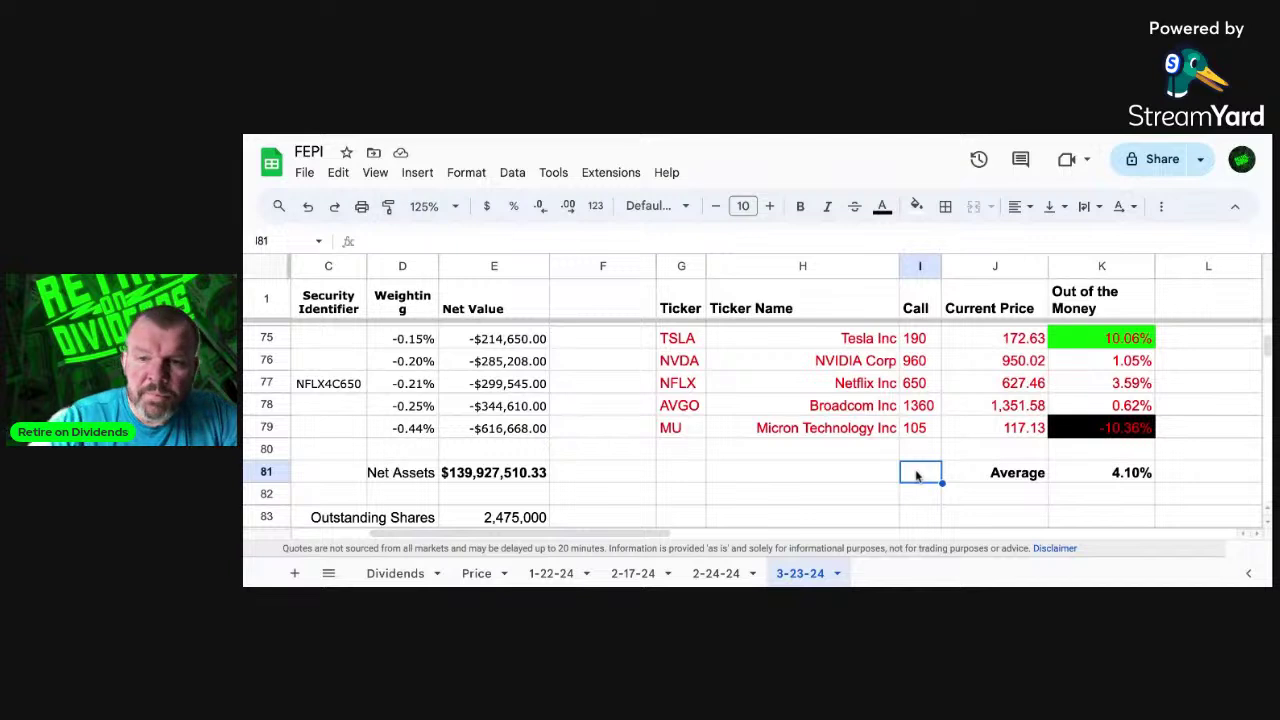
type("=I79")
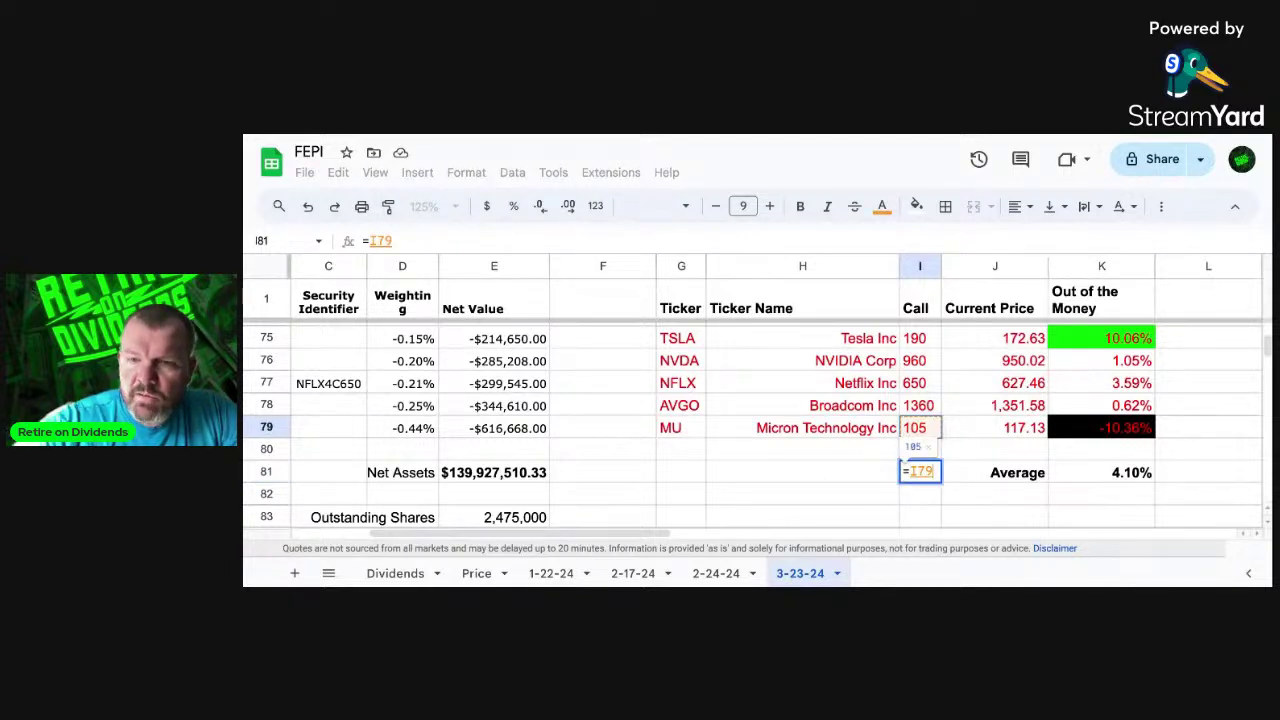
type("+")
key("Up")
key("Up")
key("Up")
key("Up")
key("Up")
key("Up")
key("Up")
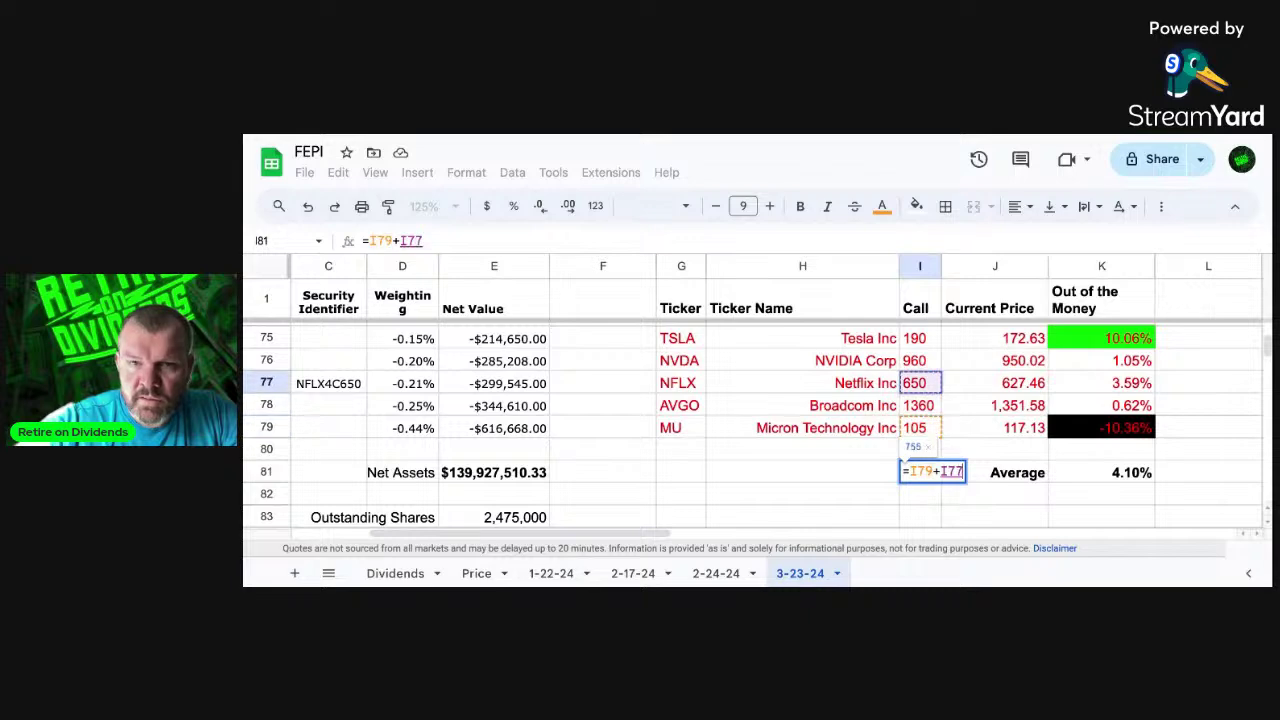
key("Up")
key("Up")
key("Up")
key("Up")
key("Up")
key("Up")
key("Up")
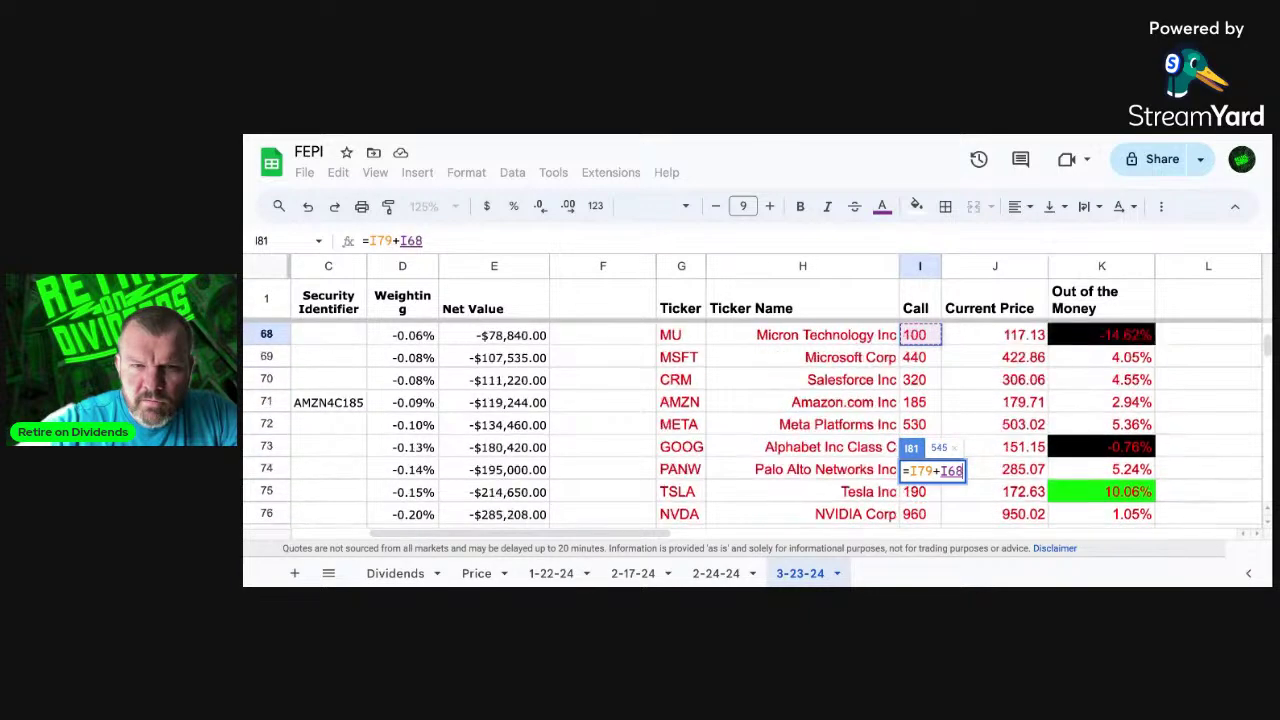
key("Down")
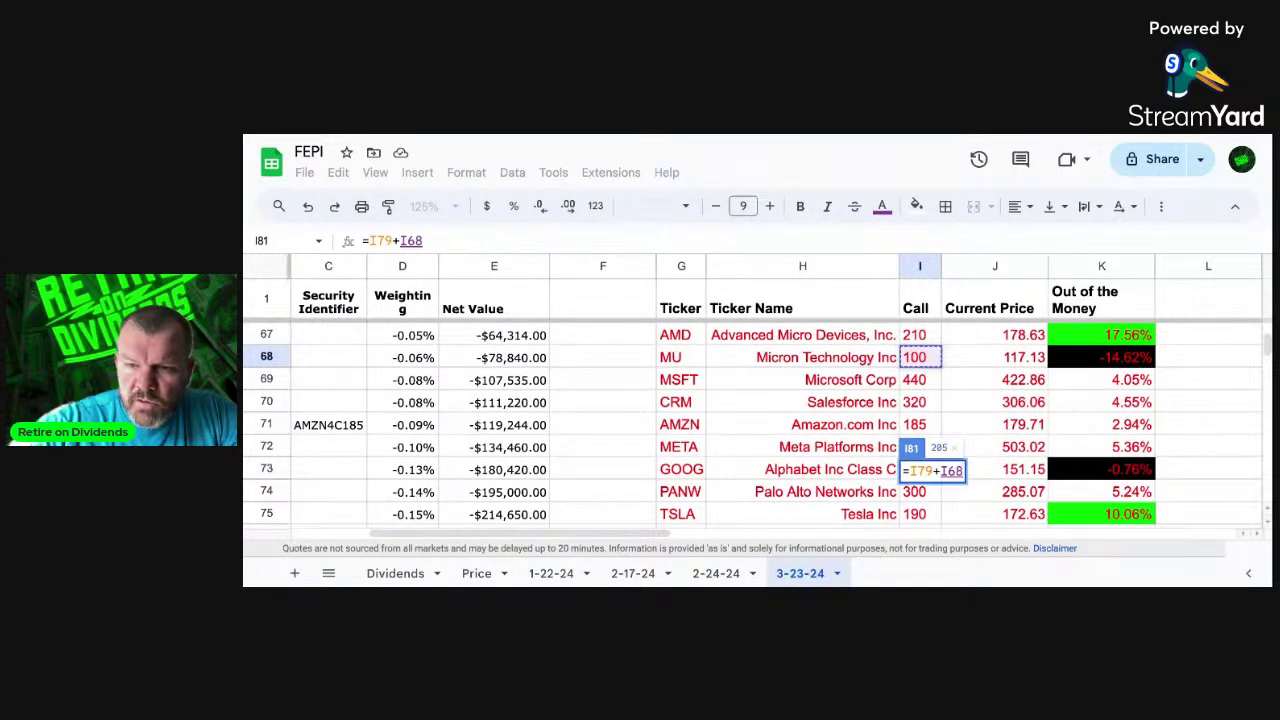
Step: Add the Micron 95 strike in I54 to the sum in I81
type("+")
key("Up")
key("Up")
key("Up")
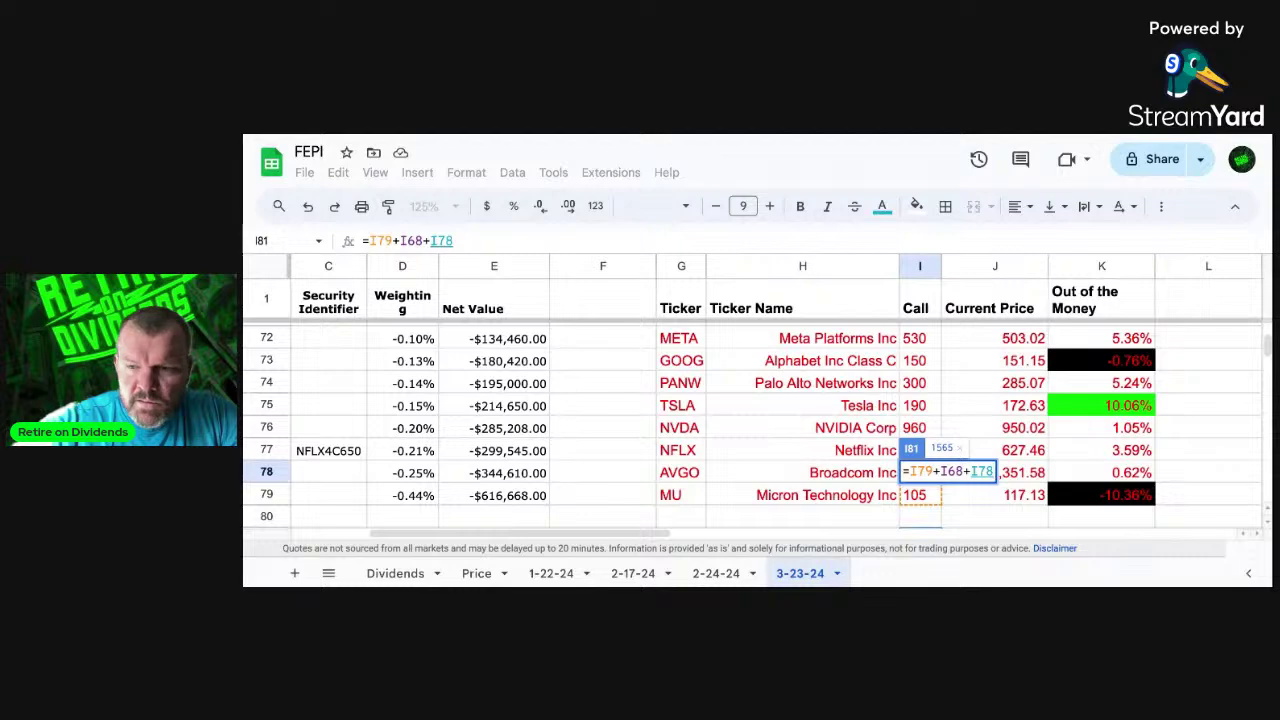
key("Up")
key("Up")
key("Up")
key("Up")
key("Up")
key("Up")
key("Up")
key("Up")
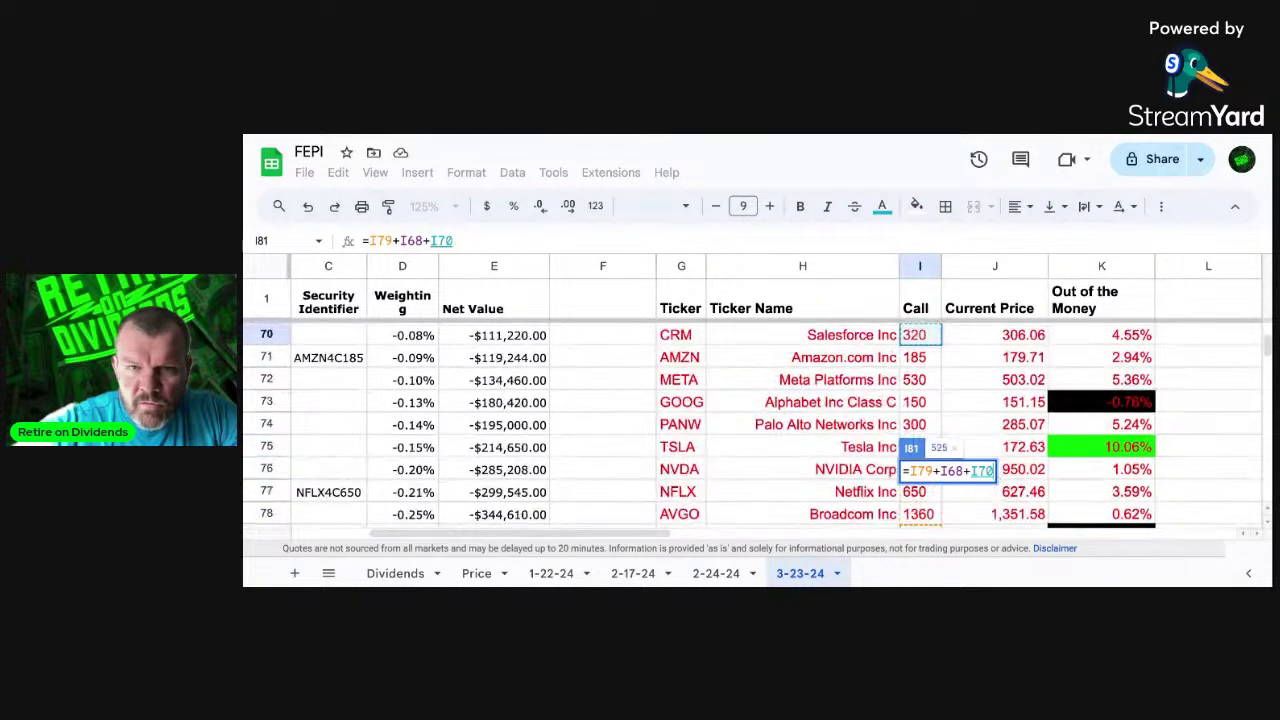
key("Up")
key("Up")
key("Up")
key("Up")
key("Up")
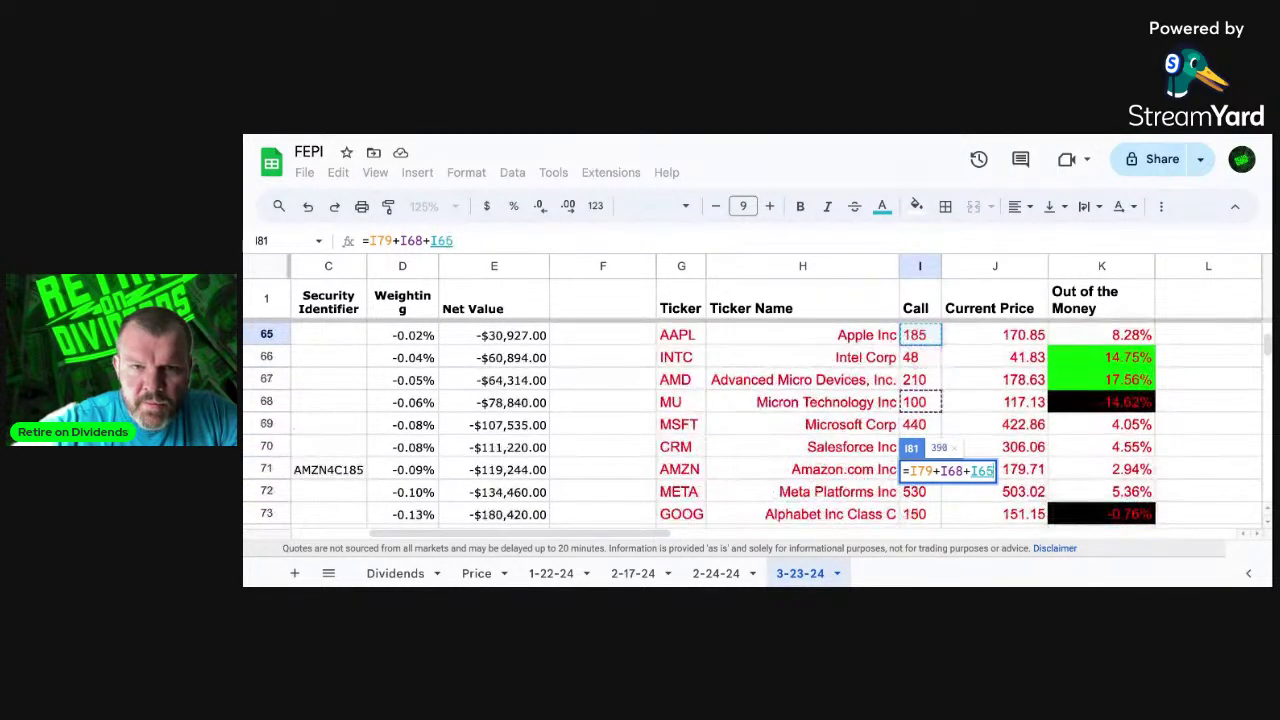
key("Up")
key("Up")
key("Up")
key("Up")
key("Up")
key("Up")
key("Up")
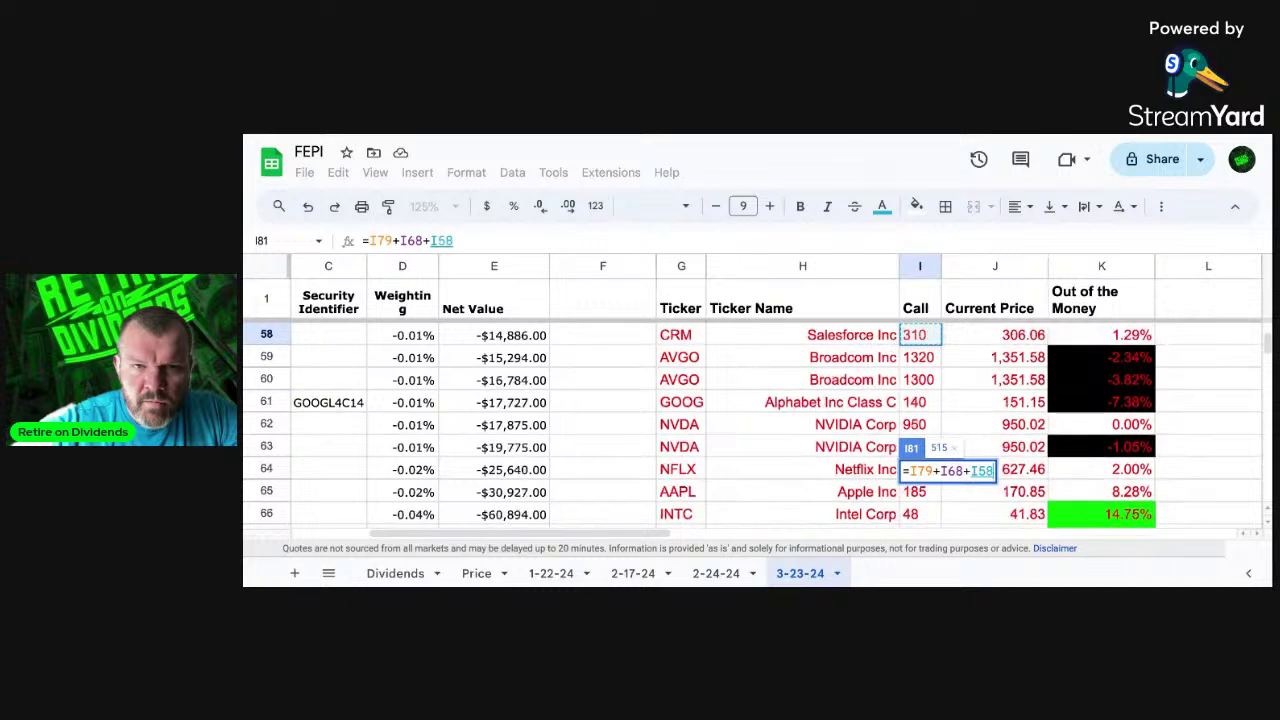
key("Up")
key("Up")
key("Up")
key("Up")
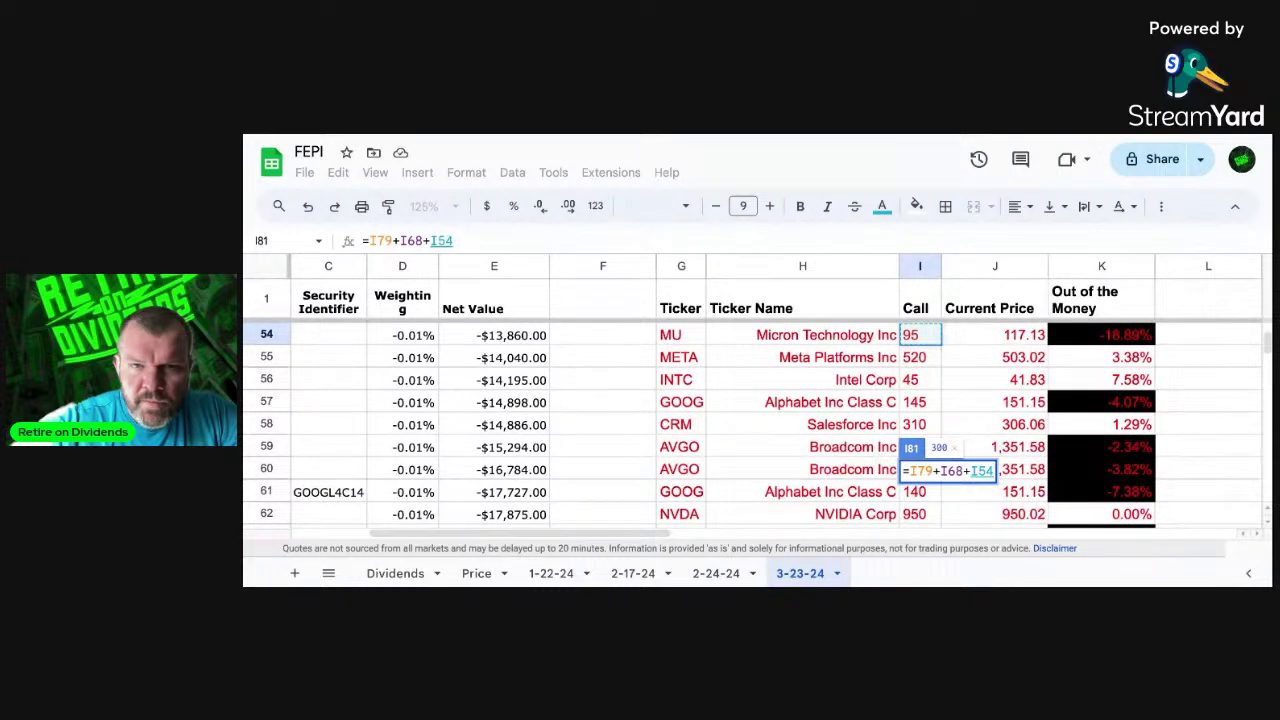
Step: Add the Micron 115 strike in I30 to the sum, extending the I81 formula to =I79+I68+I54+I30
type("+")
key("Up")
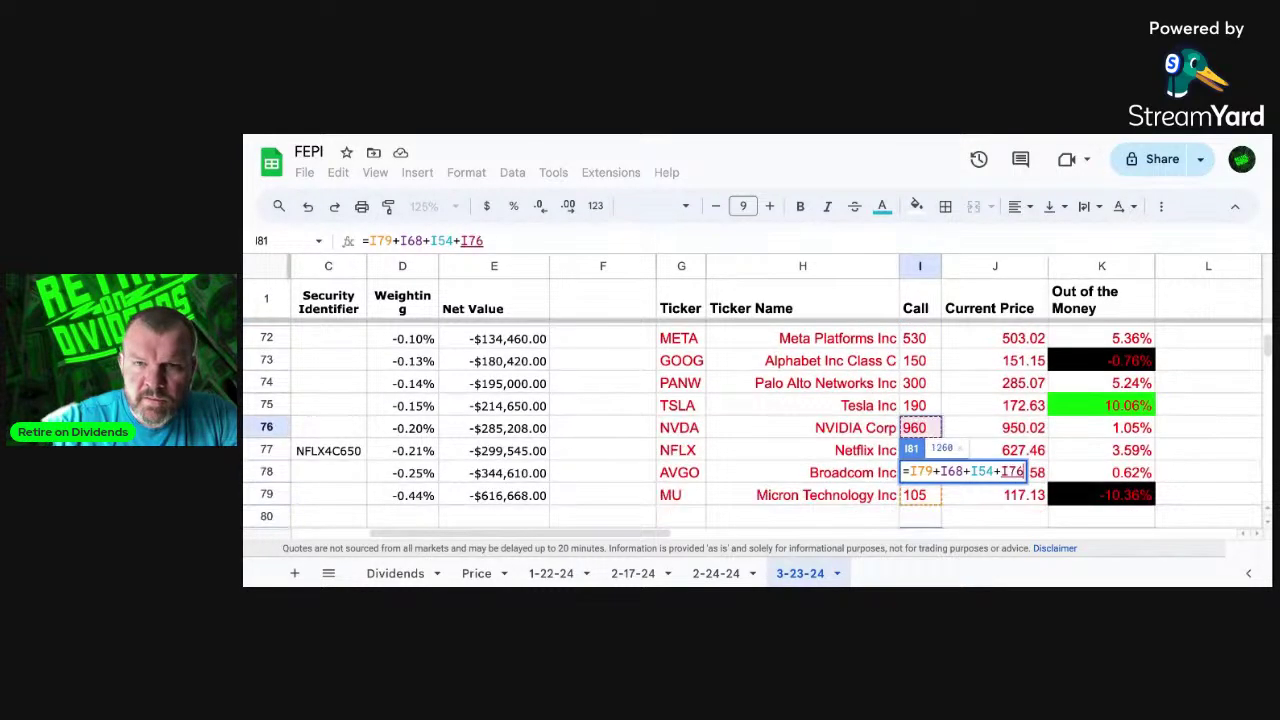
key("Up")
key("Up")
key("Up")
key("Up")
key("Up")
key("Up")
key("Up")
key("Up")
key("Up")
key("Up")
key("Up")
key("Up")
key("Up")
key("Up")
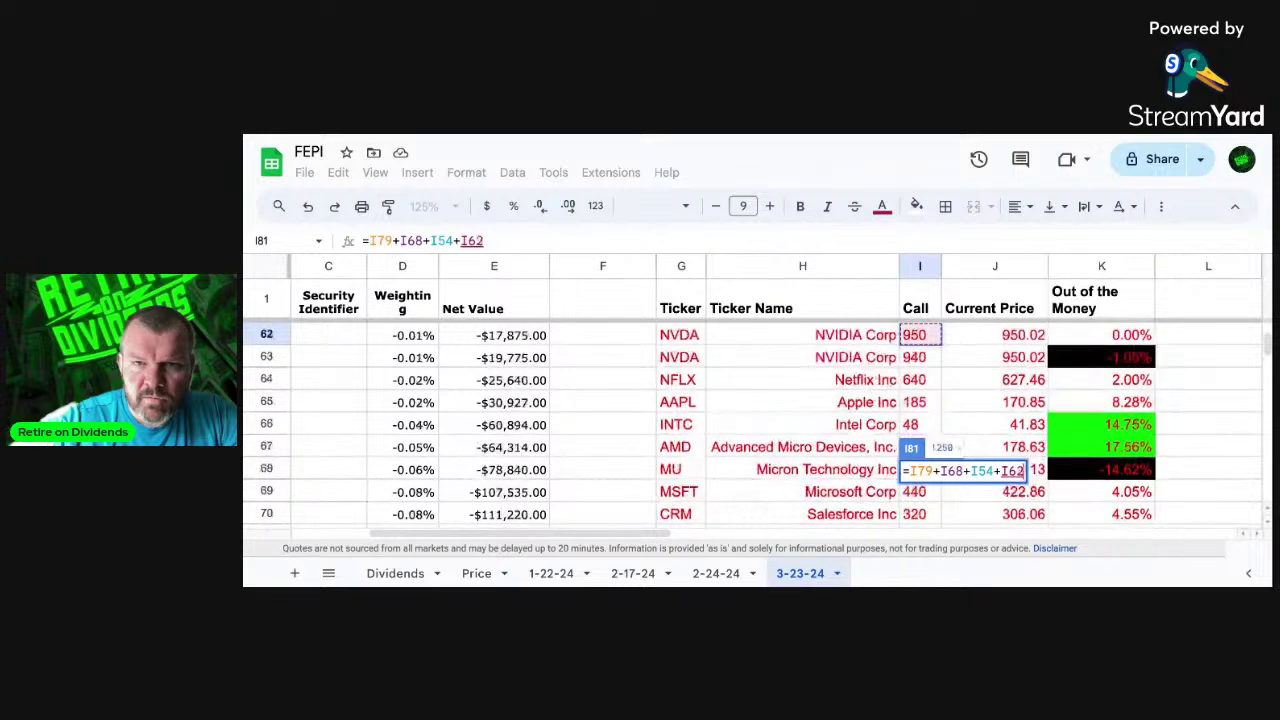
key("Up")
key("Up")
key("Up")
key("Up")
key("Up")
key("Up")
key("Up")
key("Up")
key("Up")
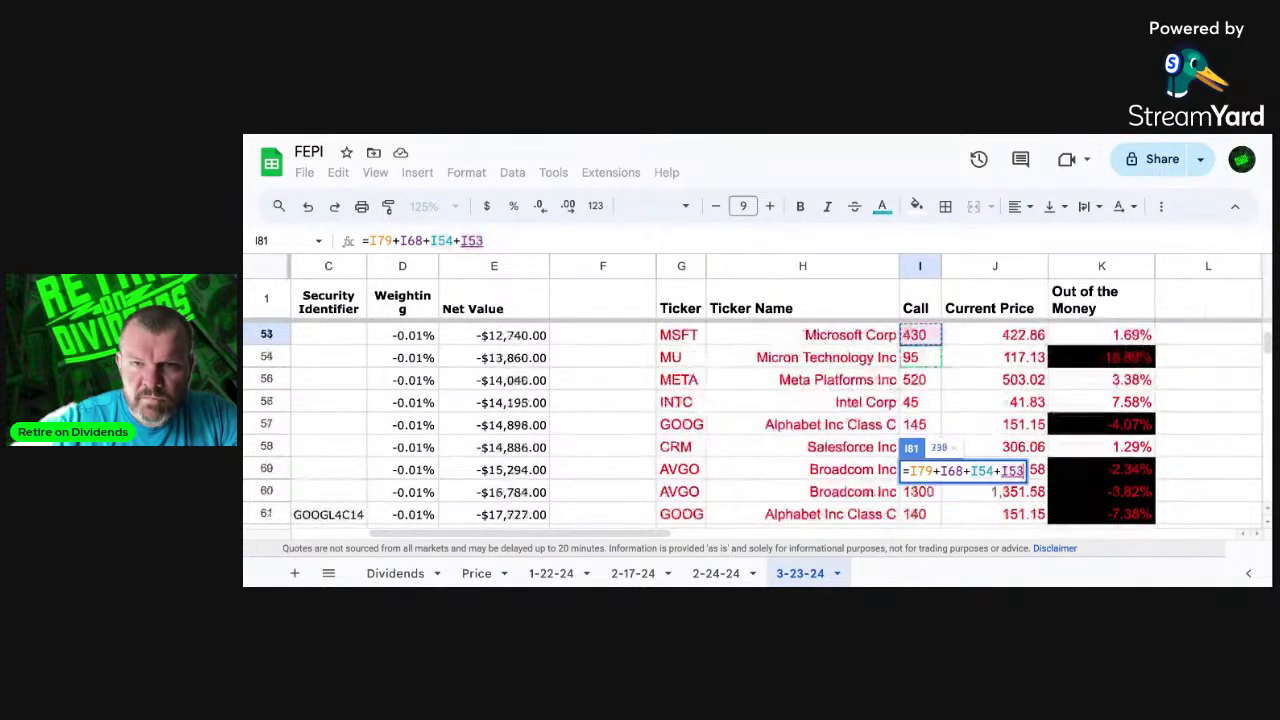
key("Up")
key("Up")
key("Up")
key("Up")
key("Up")
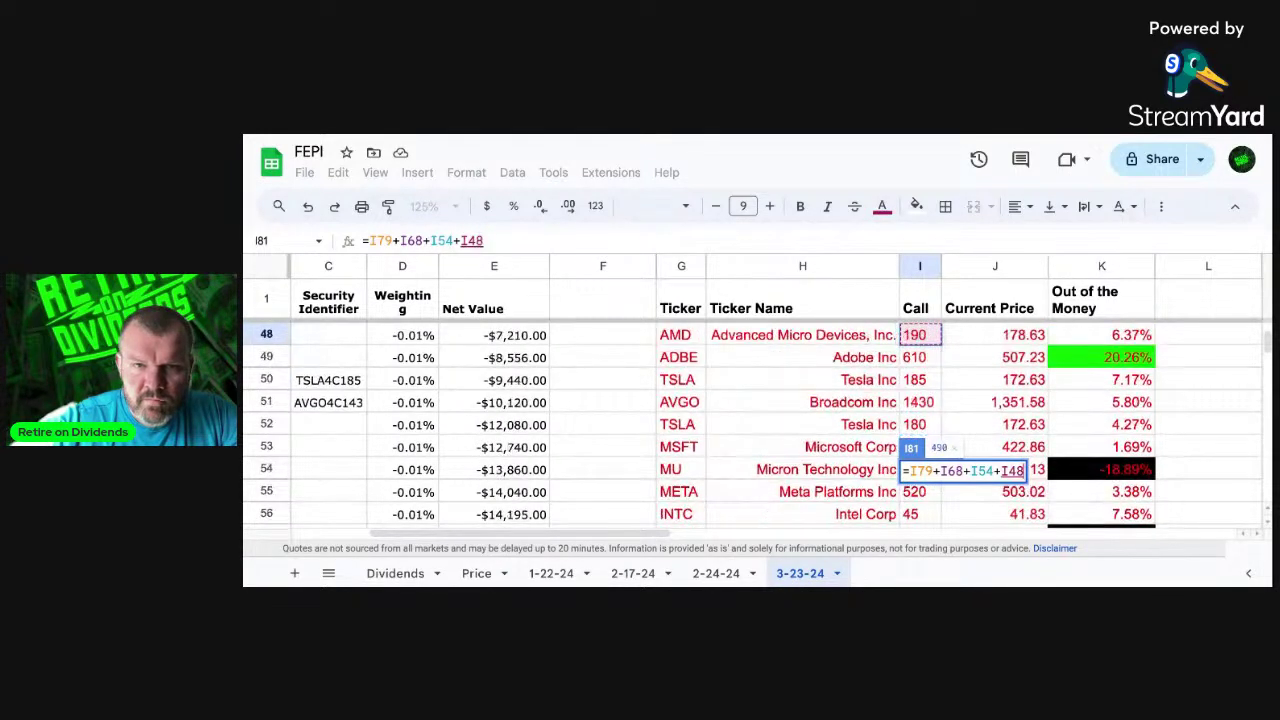
key("Up")
key("Up")
key("Up")
key("Up")
key("Up")
key("Up")
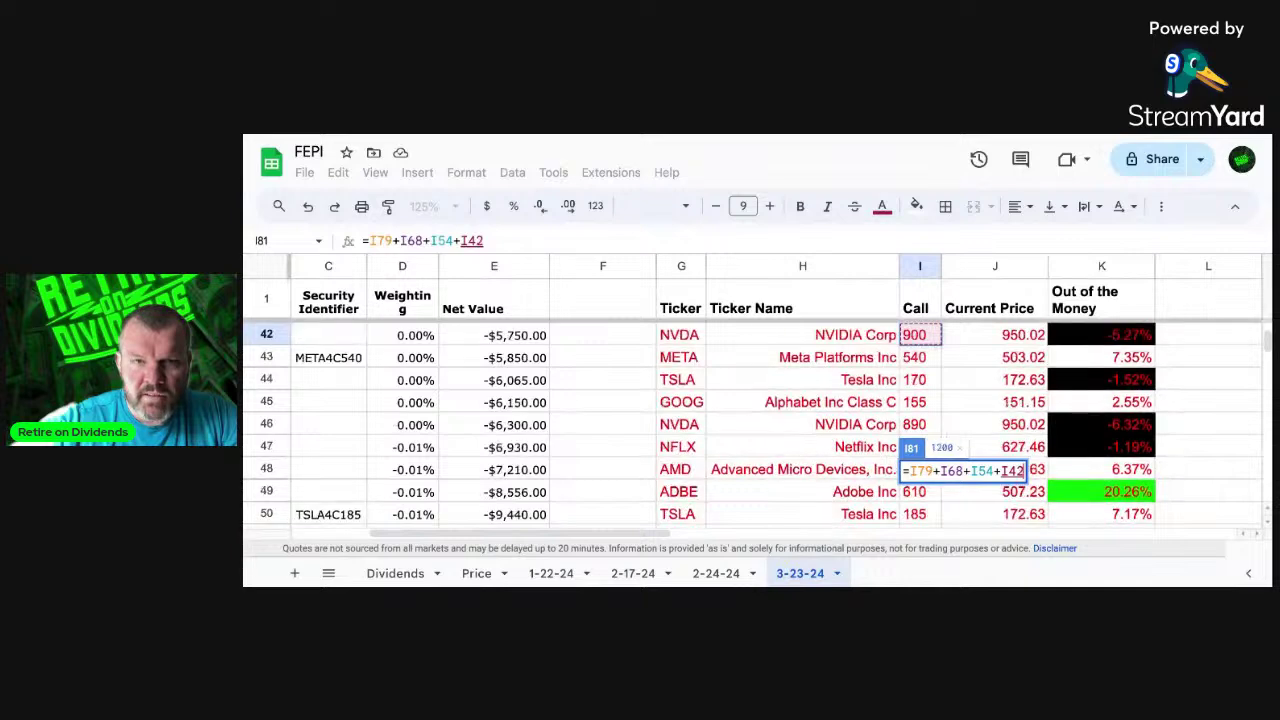
key("Up")
key("Up")
key("Up")
key("Up")
key("Up")
key("Up")
key("Up")
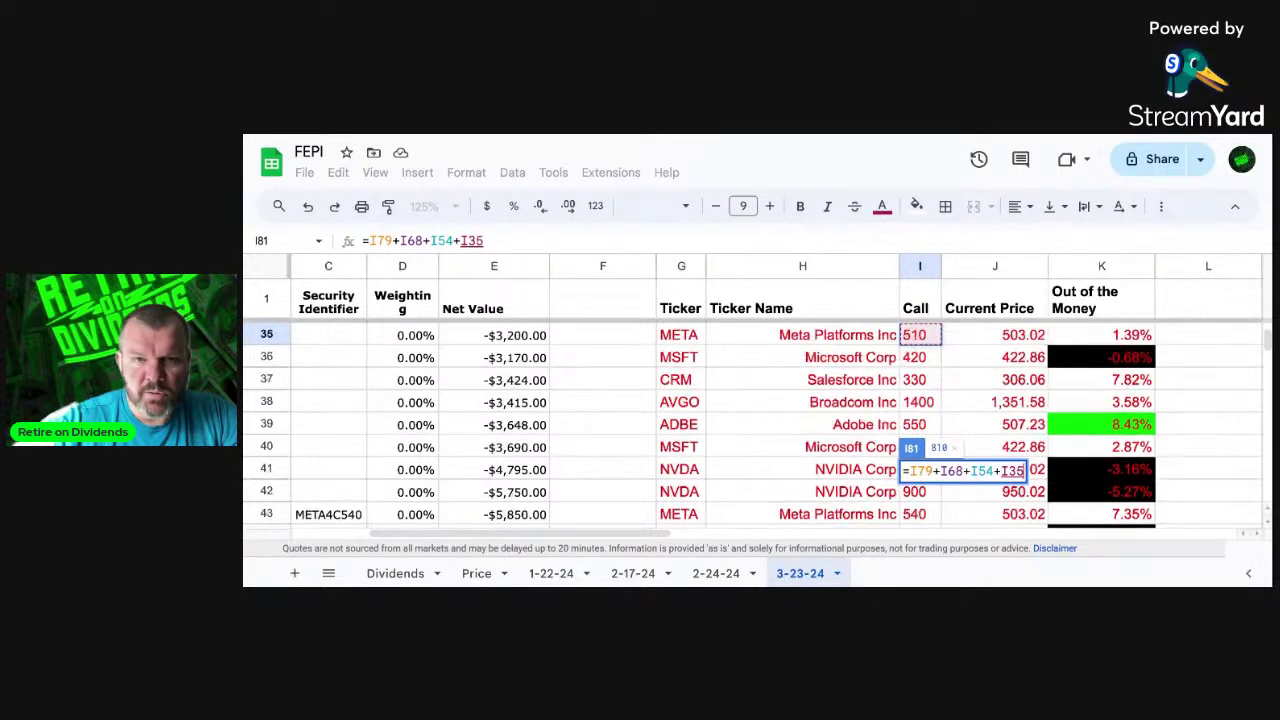
key("Up")
key("Up")
key("Up")
key("Up")
key("Up")
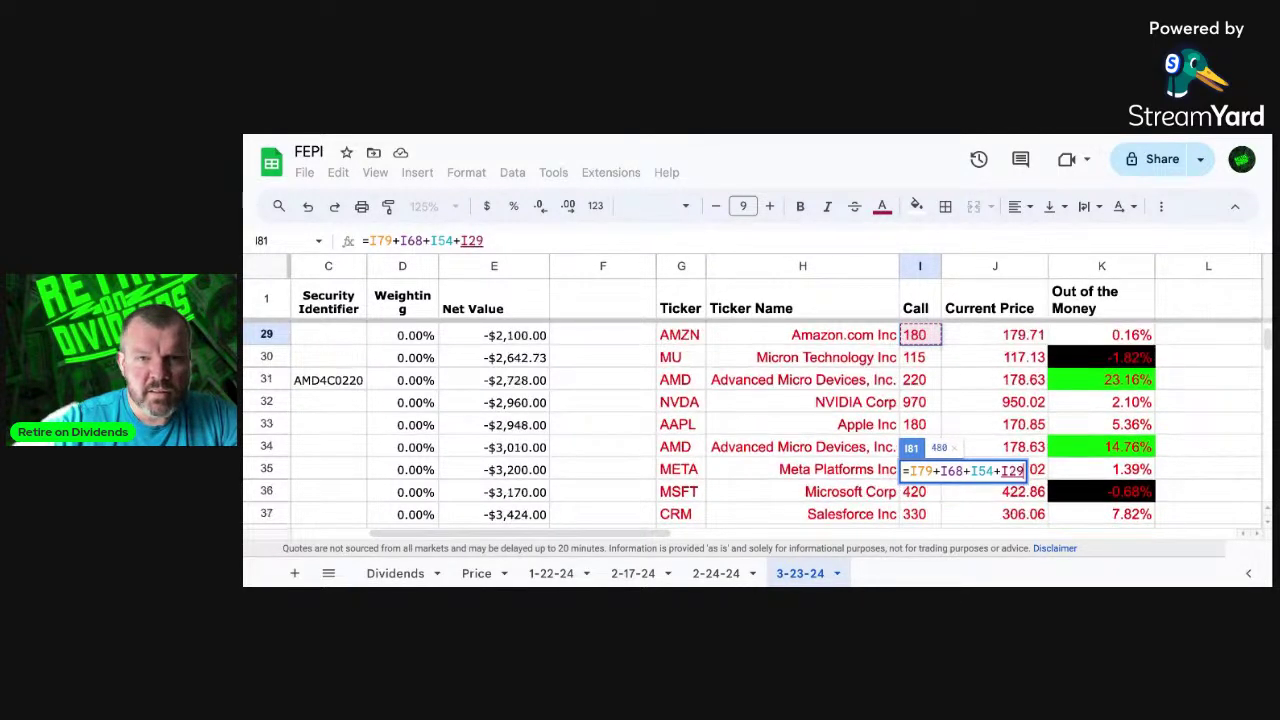
key("Down")
key("Down")
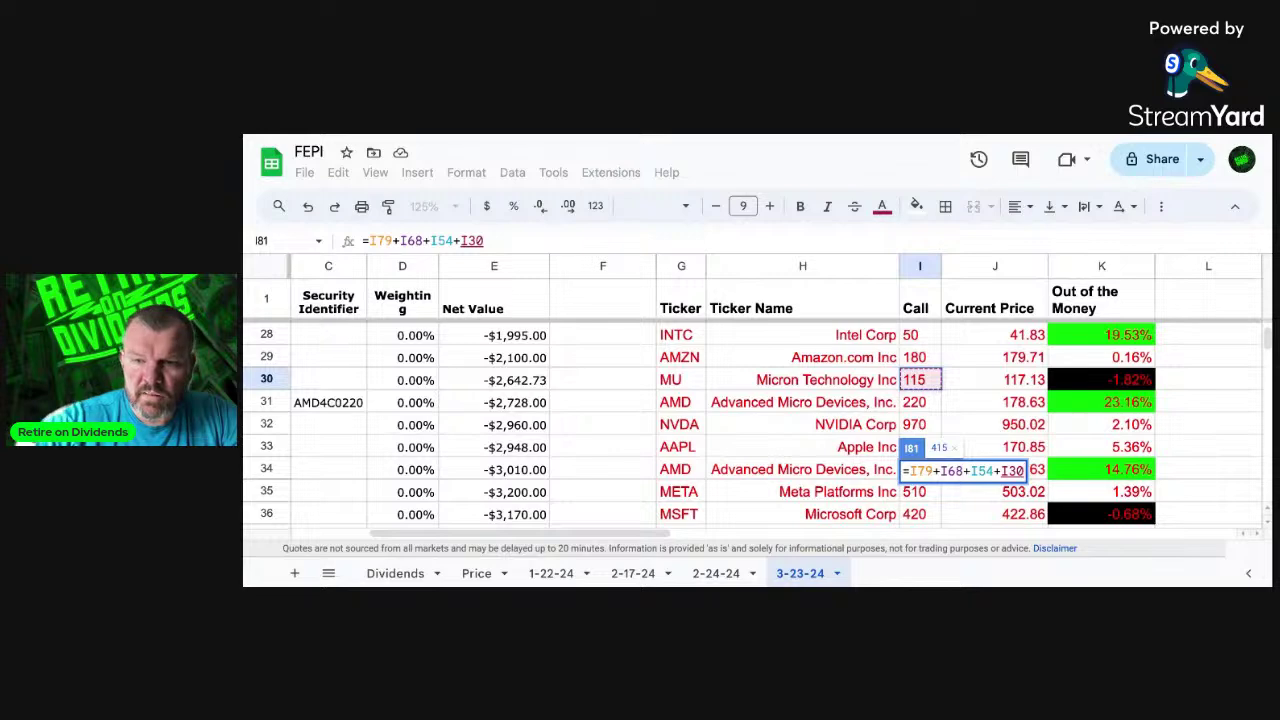
Step: Examine the Call column from row 78 up to row 18 for any further Micron calls to include in the I81 sum
key("Up")
key("Up")
key("Up")
key("Up")
key("Up")
key("Up")
key("Up")
key("Up")
key("Up")
key("Up")
key("Up")
key("Up")
key("Up")
key("Up")
key("Up")
key("Up")
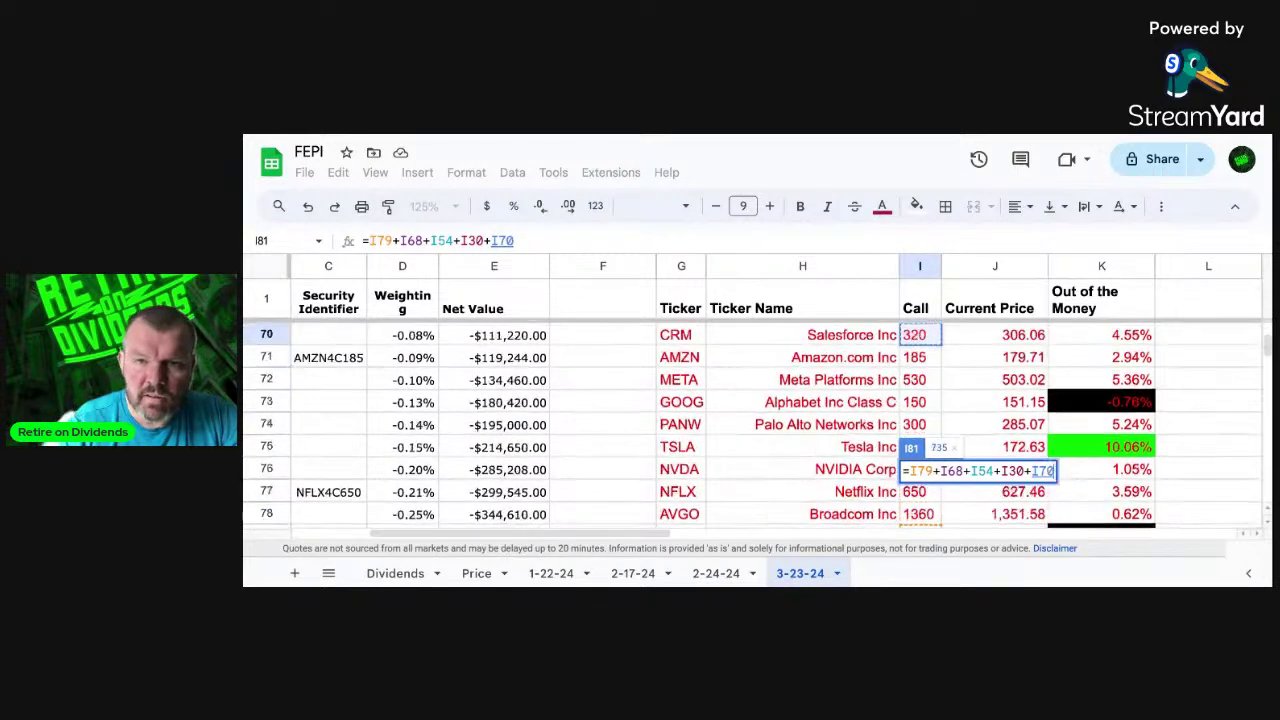
key("Up")
key("Up")
key("Up")
key("Up")
key("Up")
key("Up")
key("Up")
key("Up")
key("Up")
key("Up")
key("Up")
key("Up")
key("Up")
key("Up")
key("Up")
key("Up")
key("Up")
key("Up")
key("Up")
key("Up")
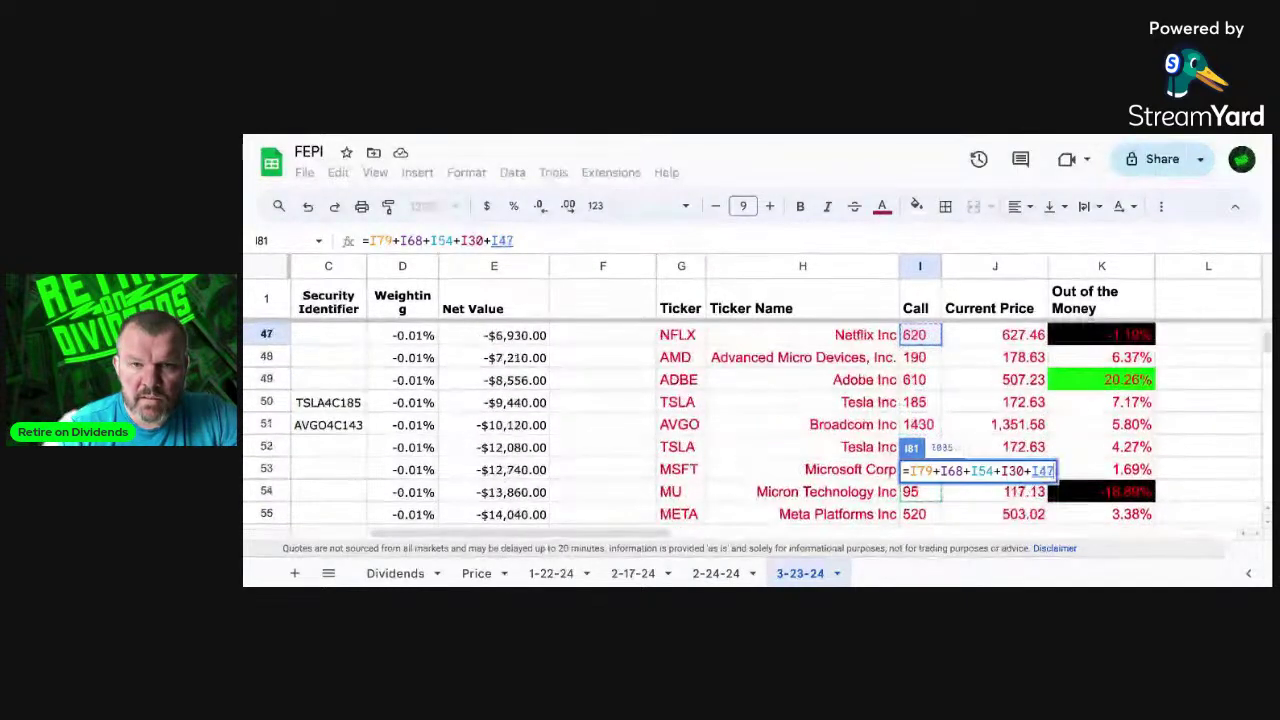
key("Up")
key("Up")
key("Up")
key("Up")
key("Up")
key("Up")
key("Up")
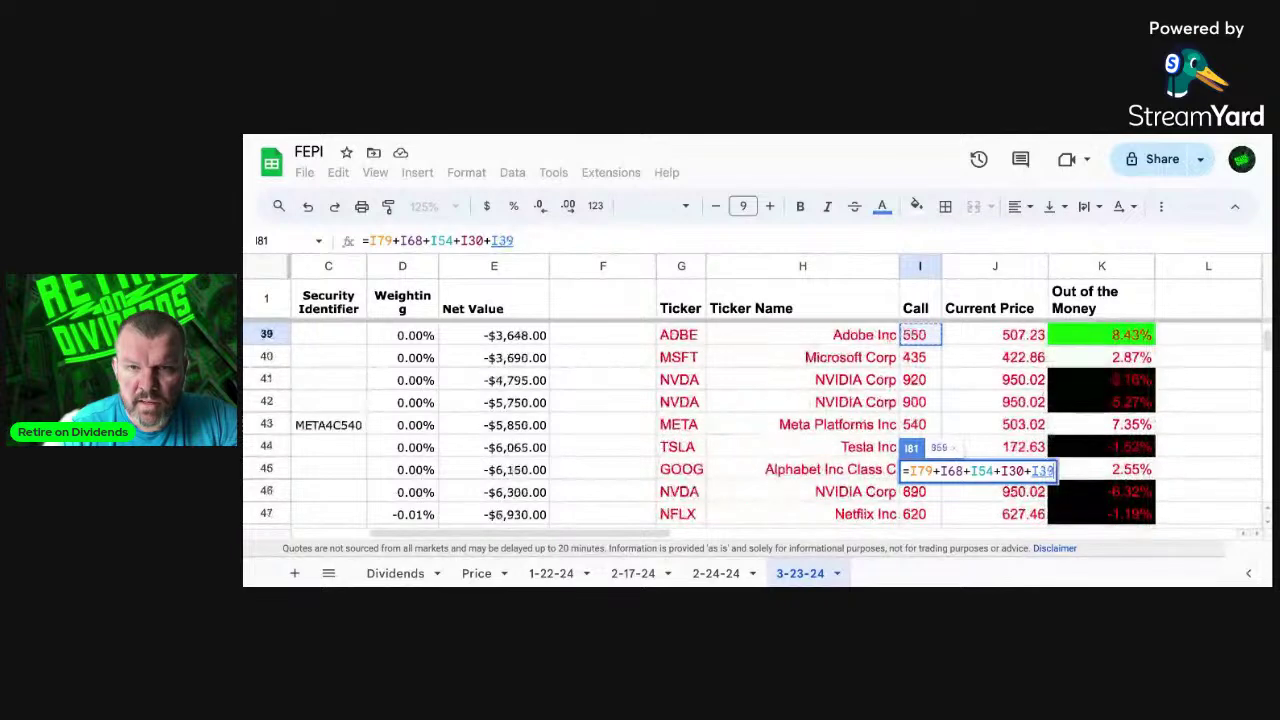
key("Up")
key("Up")
key("Up")
key("Up")
key("Up")
key("Up")
key("Up")
key("Up")
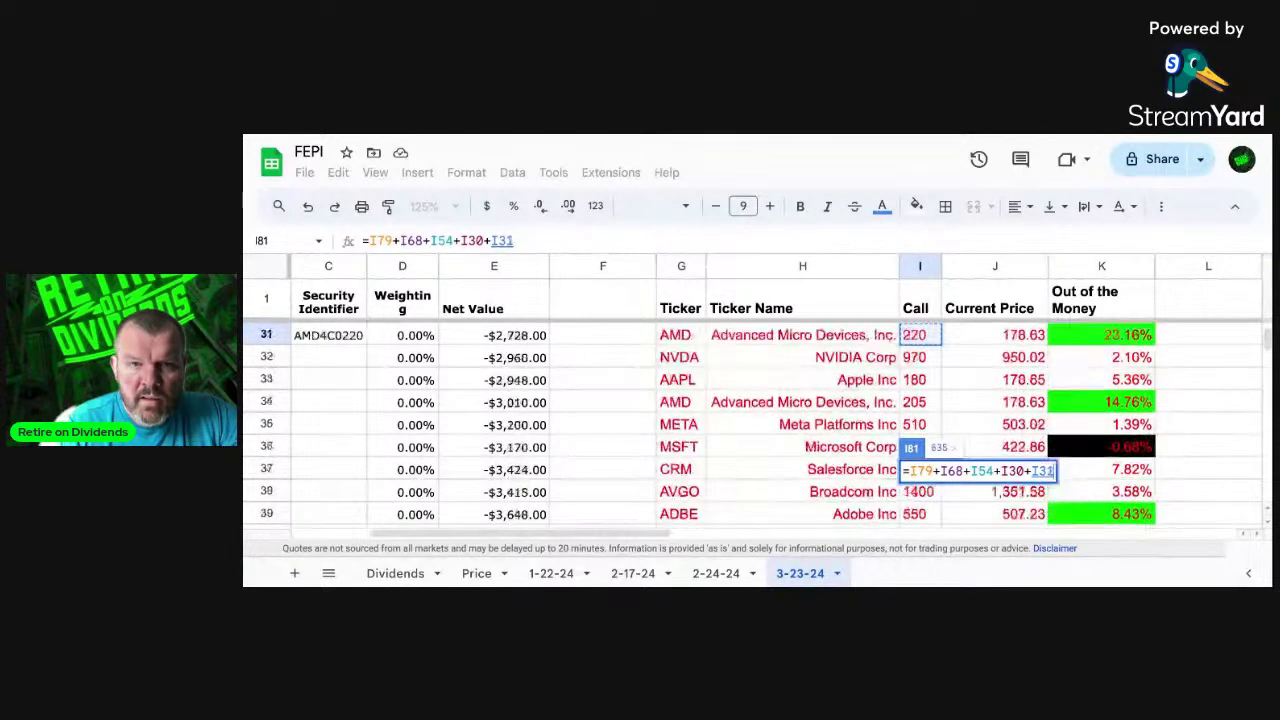
key("Up")
key("Up")
key("Up")
key("Up")
key("Up")
key("Up")
key("Up")
key("Up")
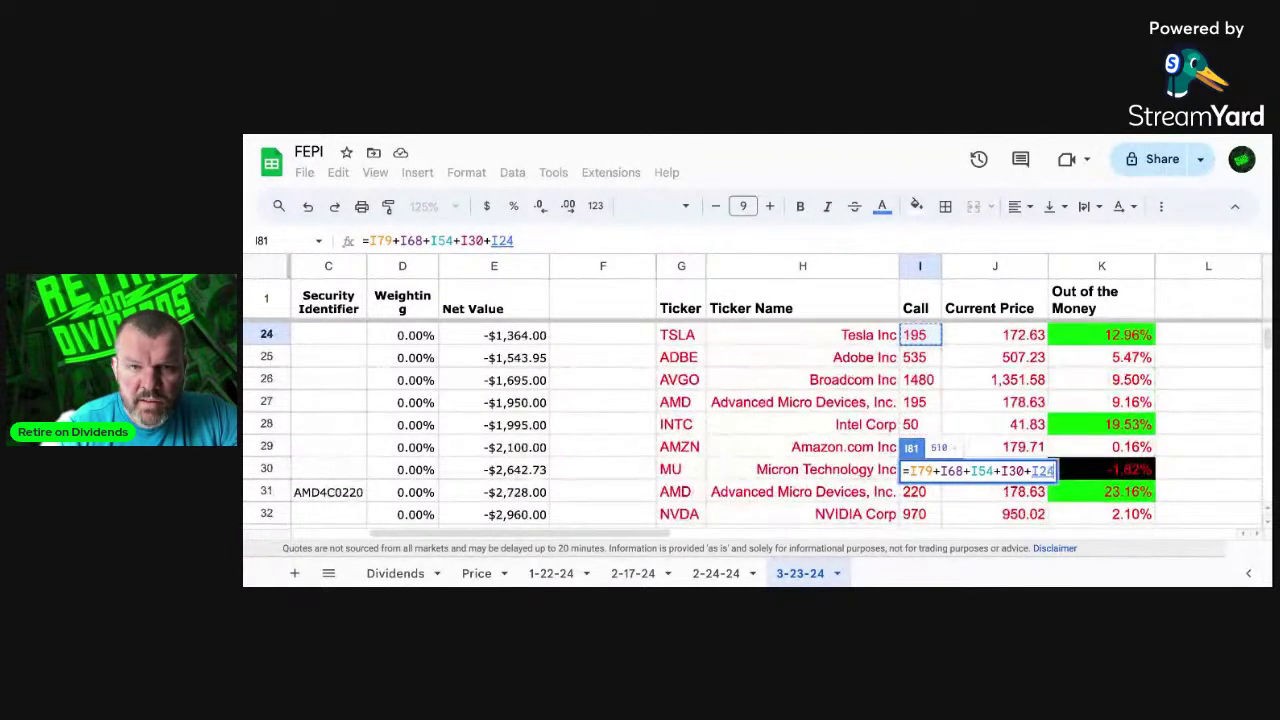
key("Up")
key("Up")
key("Up")
key("Up")
key("Up")
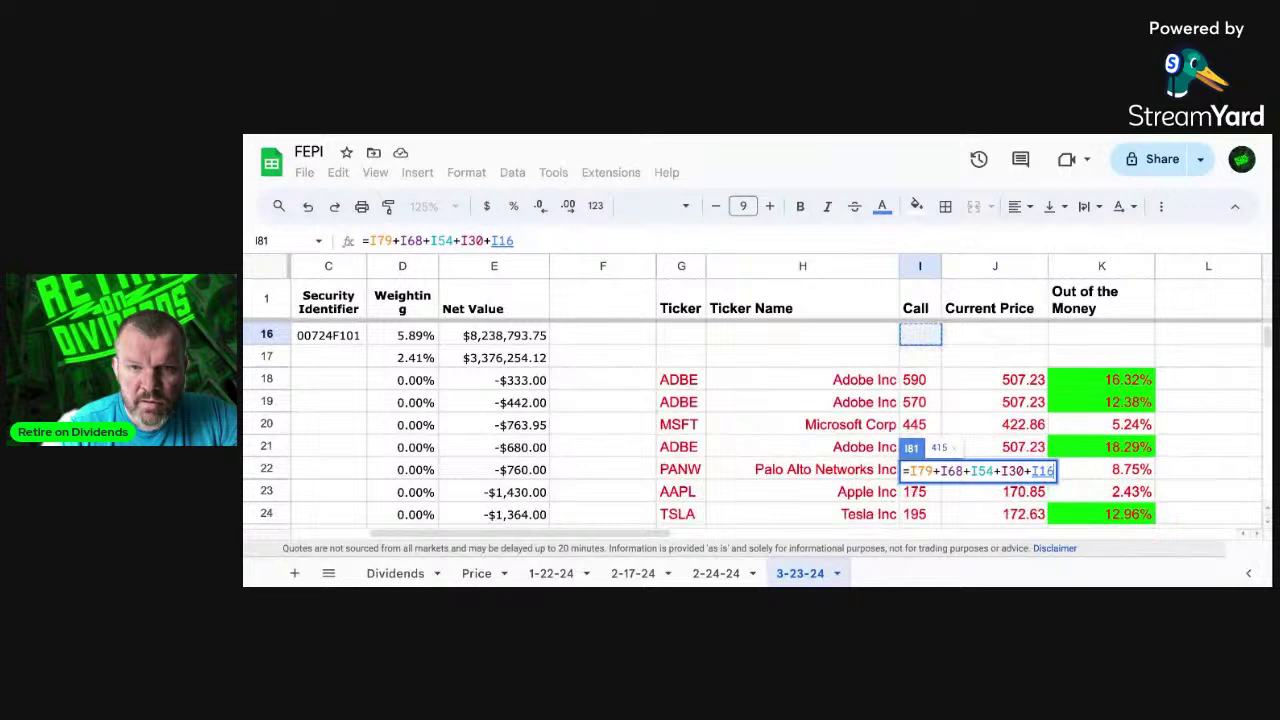
key("Down")
key("Down")
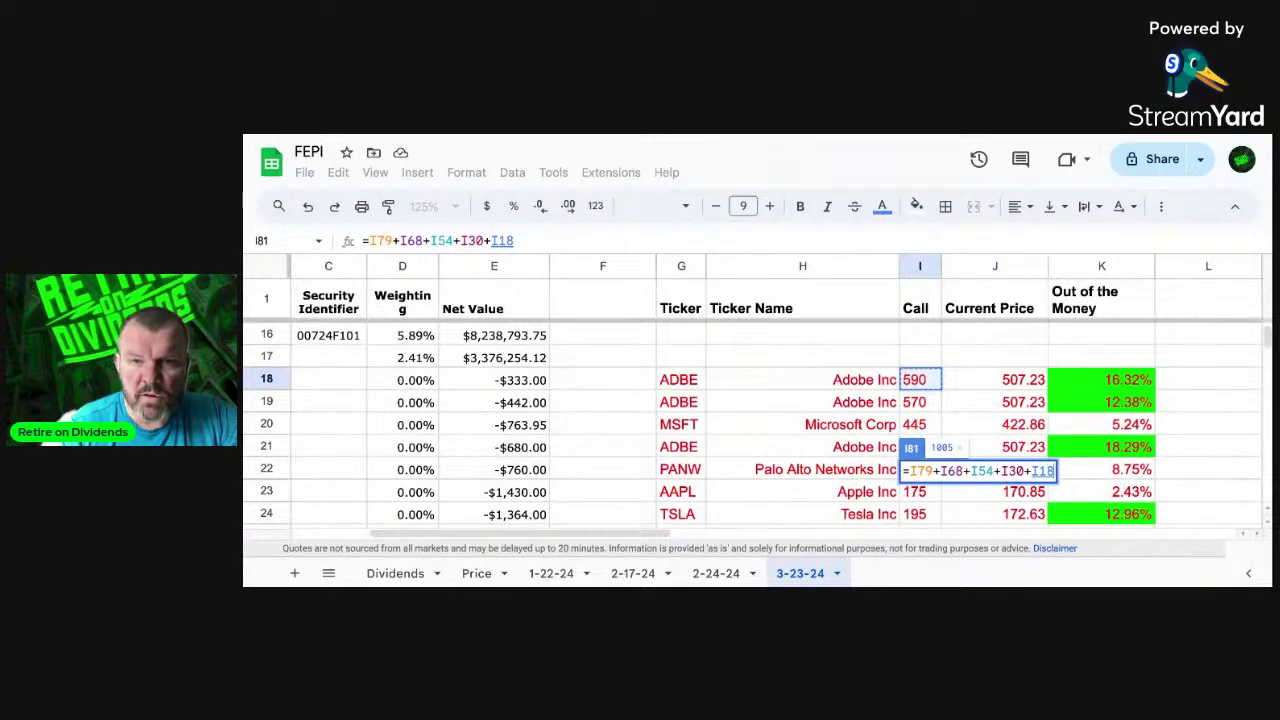
key("Down")
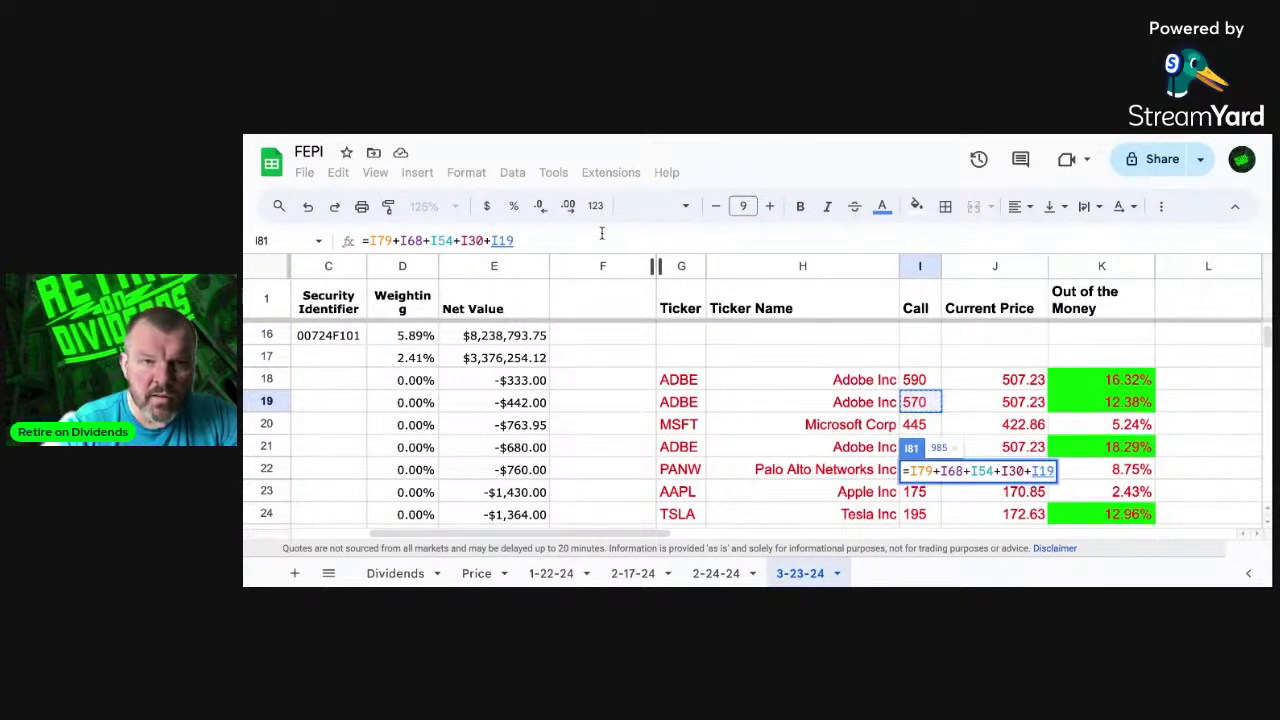
Step: Remove the surplus I19 reference from the I81 formula and enter the sum of the Micron strikes in I79, I68, I54 and I30
left_click(528, 241)
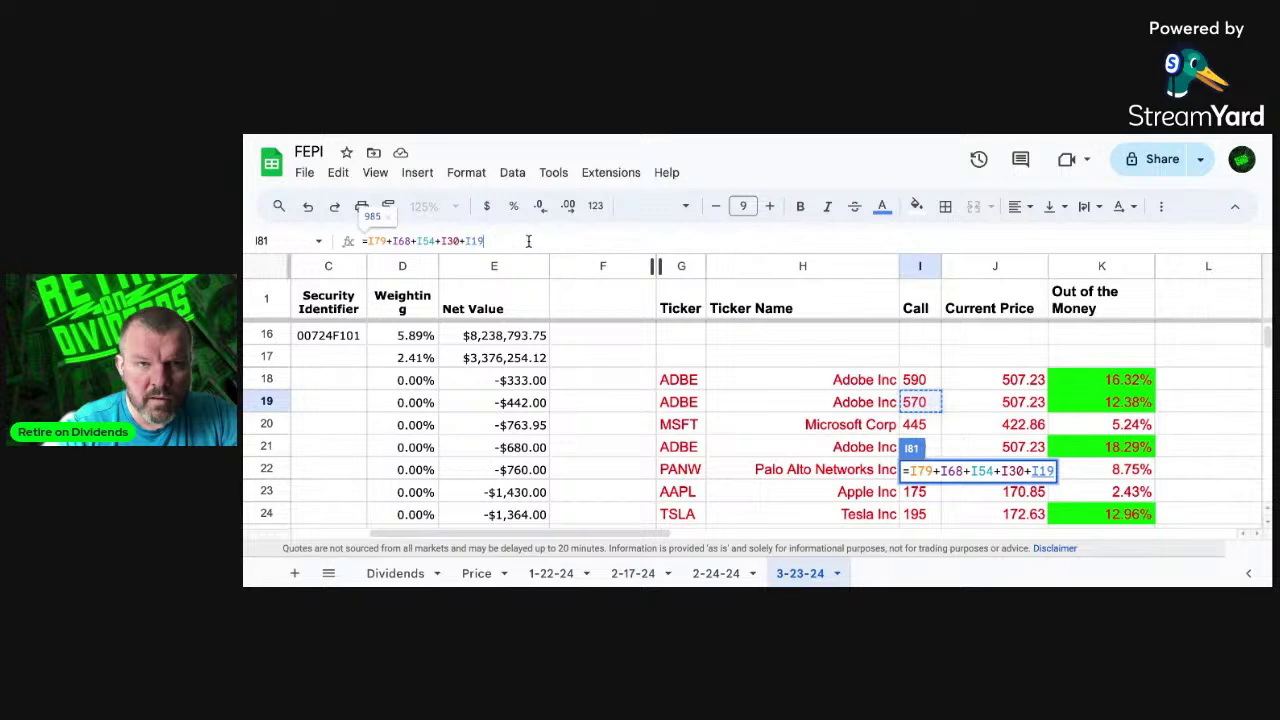
key("BackSpace")
key("BackSpace")
key("BackSpace")
key("BackSpace")
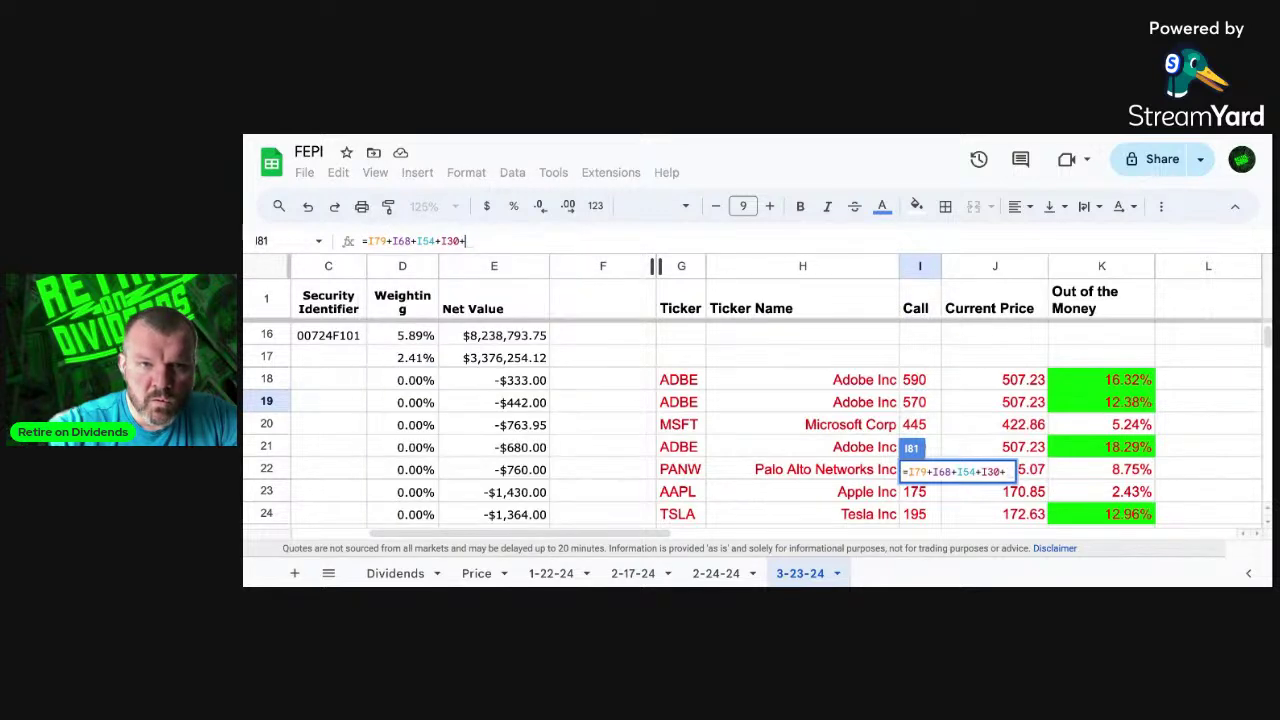
key("Return")
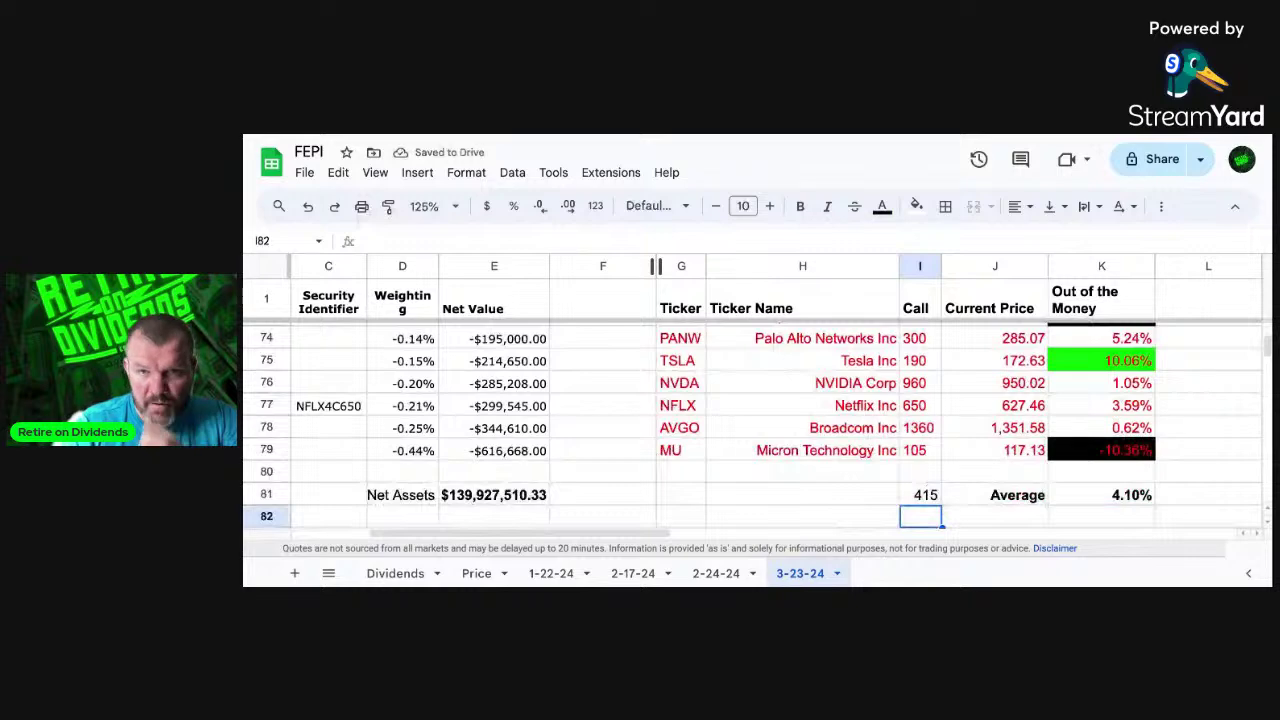
Step: Review the call positions from row 79 upward by name, weighting and net value, continuing to the stock holdings at the start of the sheet
key("Up")
key("Up")
key("Up")
key("Up")
key("Up")
key("Up")
key("Up")
key("Up")
key("Up")
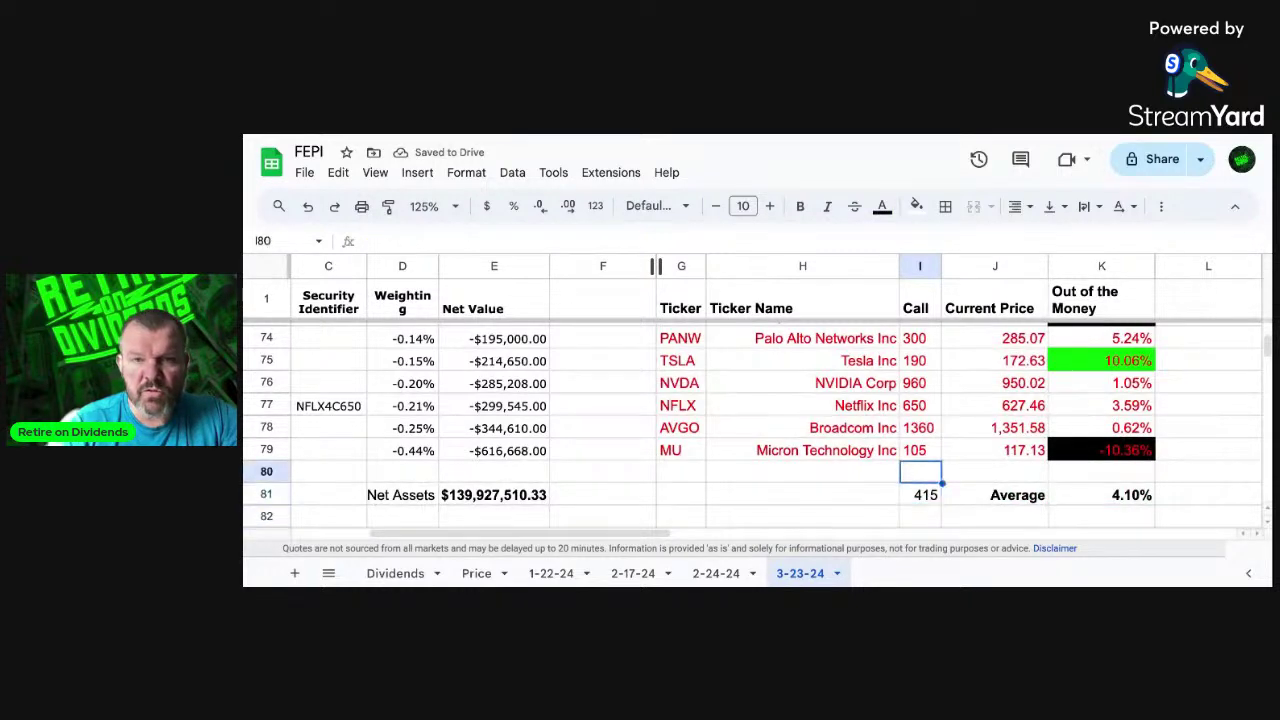
key("Left")
key("Left")
key("Left")
key("Left")
key("Left")
key("Left")
key("Left")
key("Left")
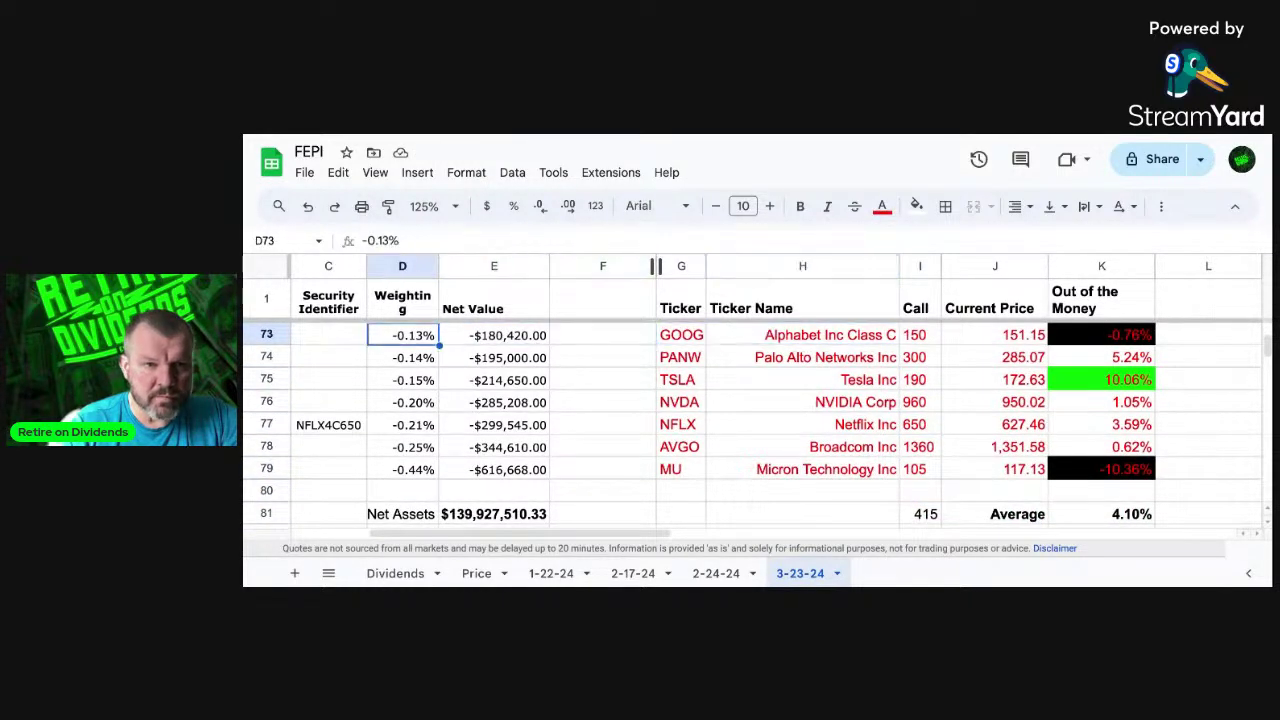
key("Up")
key("Up")
key("Up")
key("Up")
key("Up")
key("Up")
key("Up")
key("Up")
key("Up")
key("Up")
key("Up")
key("Up")
key("Up")
key("Up")
key("Up")
key("Up")
key("Up")
key("Up")
key("Up")
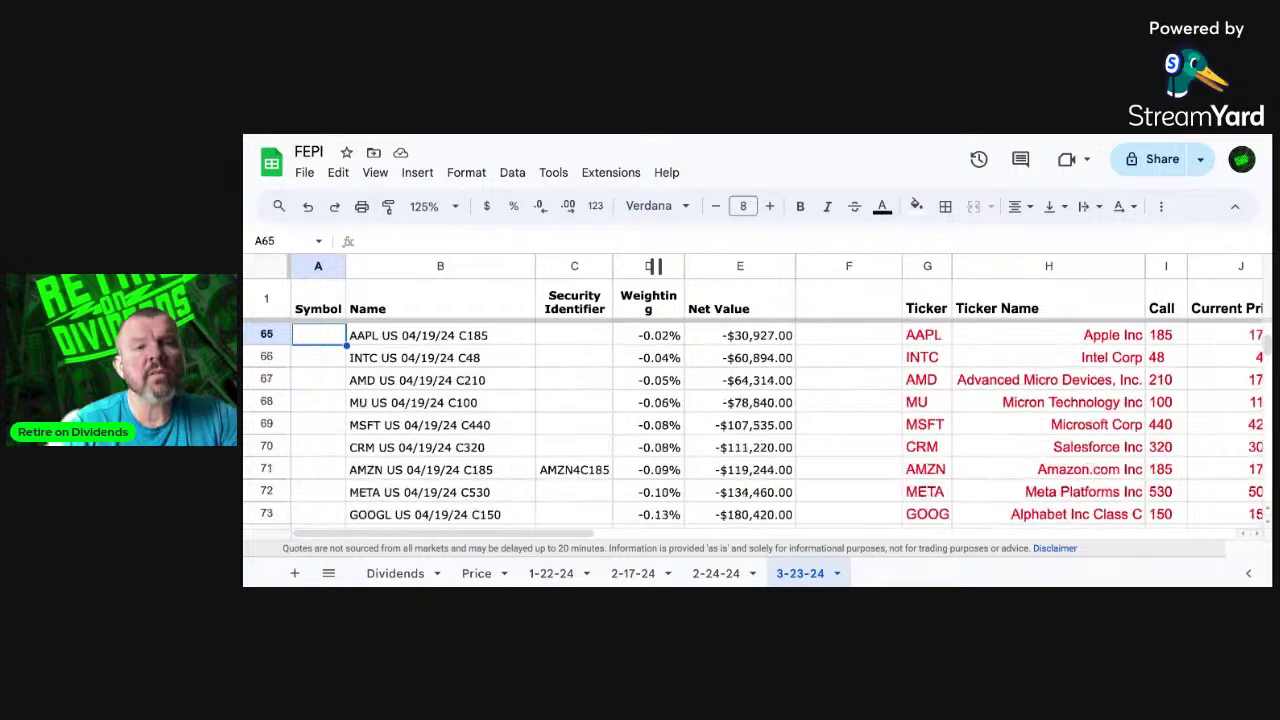
key("Up")
key("Up")
key("Up")
key("Up")
key("Up")
key("Up")
key("Up")
key("Up")
key("Up")
key("Up")
key("Up")
key("Up")
key("Up")
key("Up")
key("Up")
key("Up")
key("Up")
key("Up")
key("Up")
key("Up")
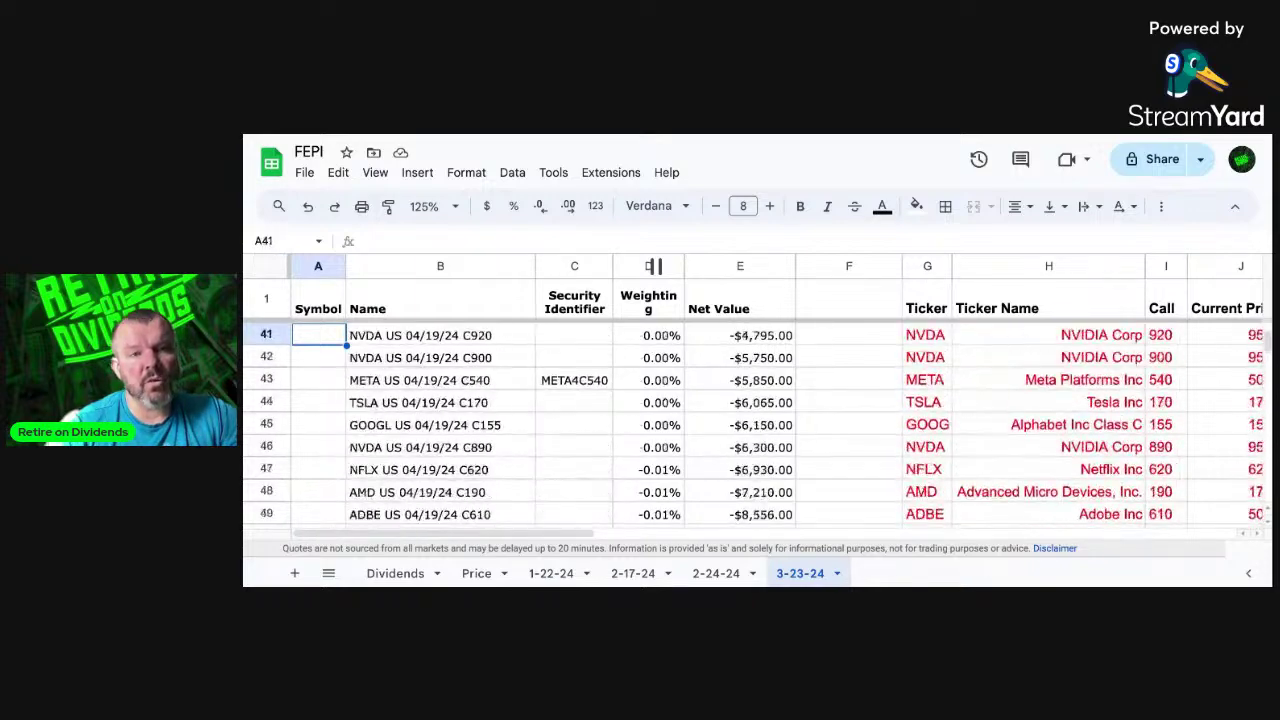
key("Up")
key("Up")
key("Up")
key("Up")
key("Up")
key("Up")
key("Up")
key("Up")
key("Up")
key("Up")
key("Up")
key("Up")
key("Up")
key("Up")
key("Up")
key("Up")
key("Up")
key("Up")
key("Up")
key("Up")
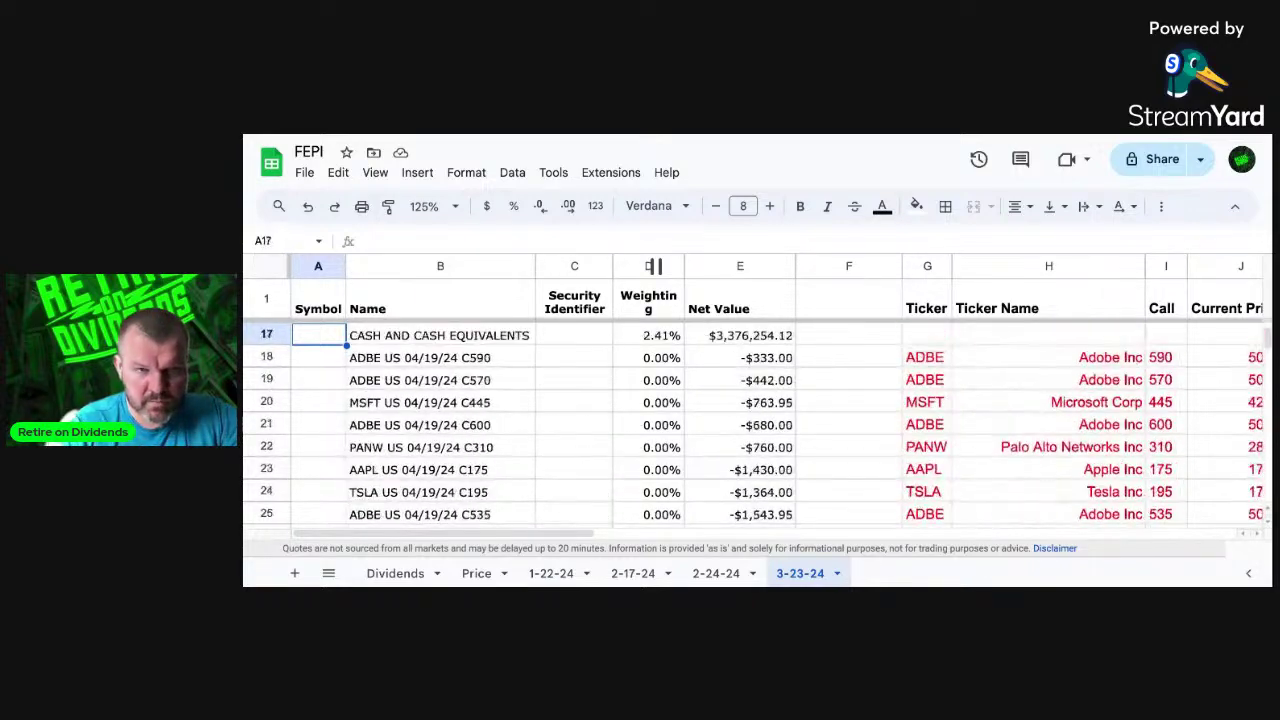
key("Up")
key("Up")
key("Up")
key("Up")
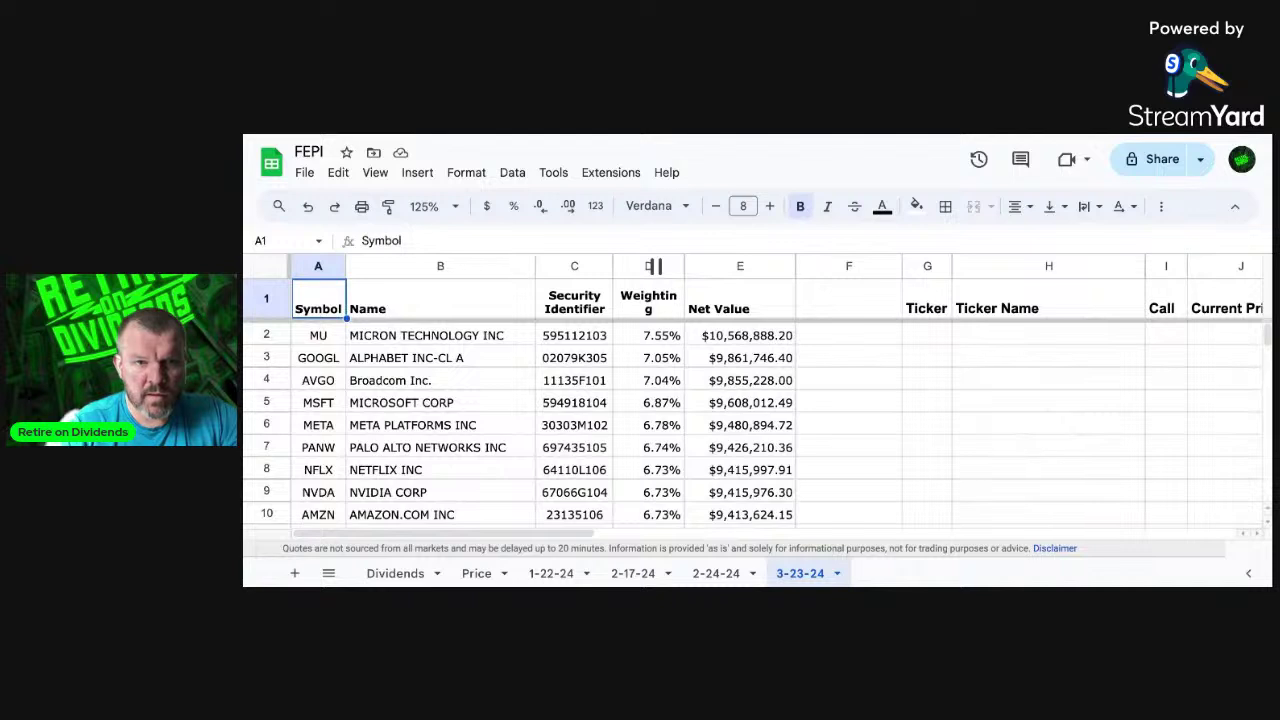
Step: Examine the Micron holding in row 2 from its symbol through its weighting and net value to the empty cells beside it
key("Down")
key("Right")
key("Right")
key("Right")
key("Right")
key("Right")
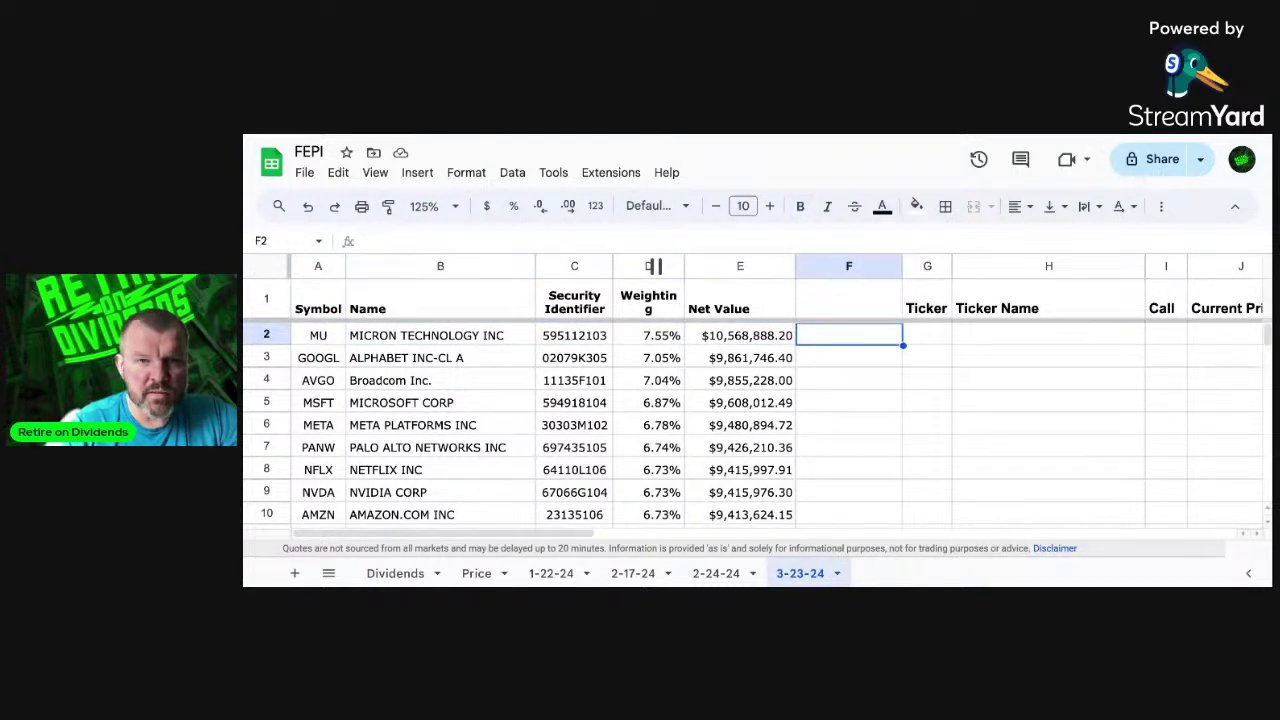
key("Right")
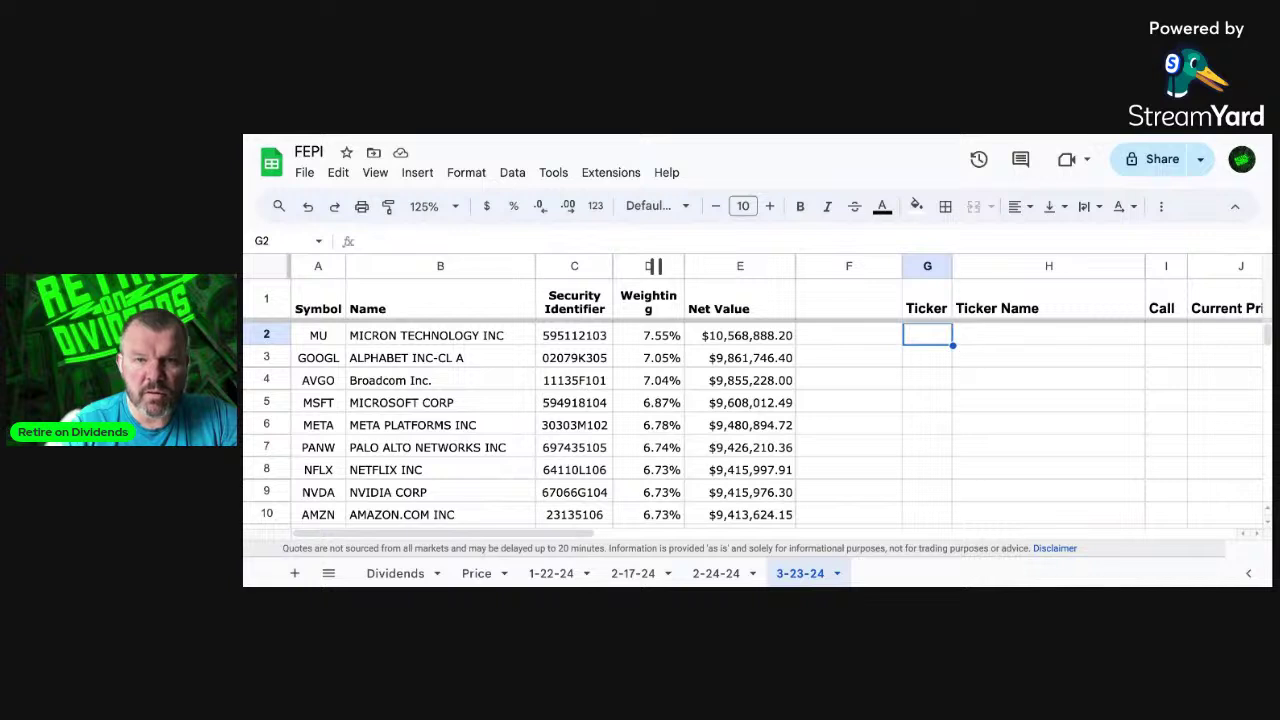
key("Left")
key("Left")
key("Left")
key("Left")
key("Left")
key("Left")
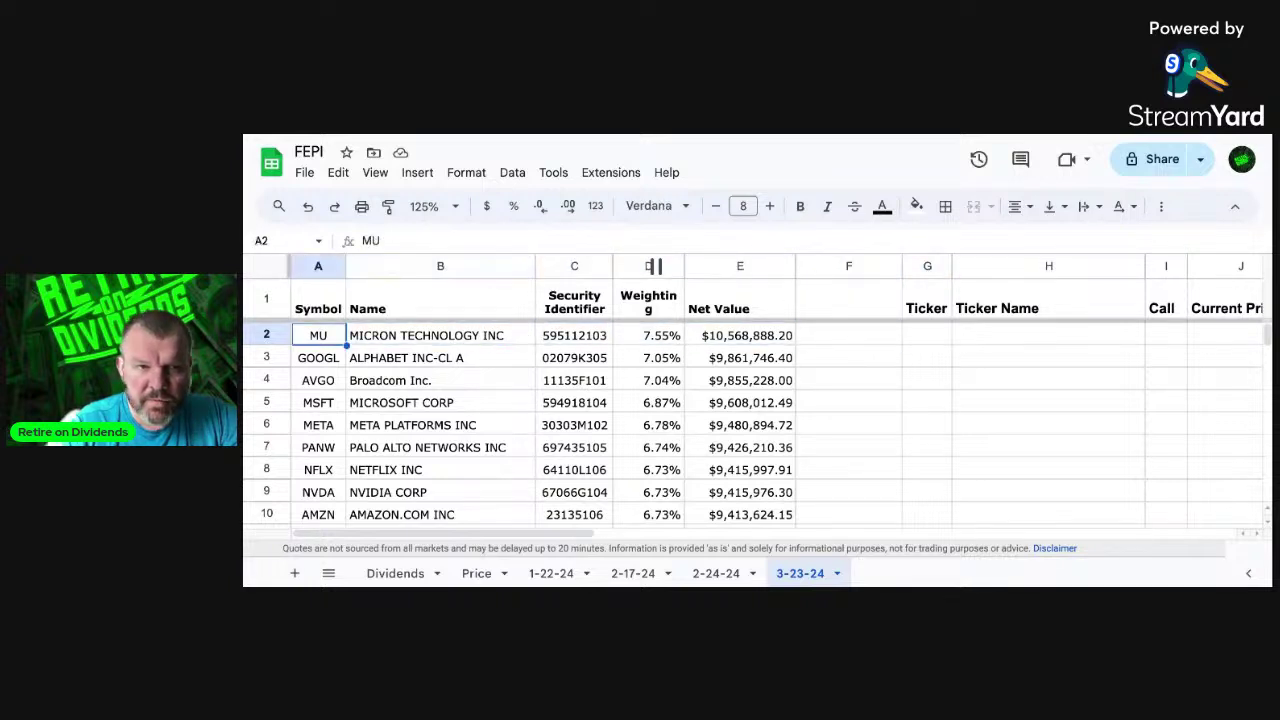
key("Right")
key("Right")
key("Right")
key("Right")
key("Right")
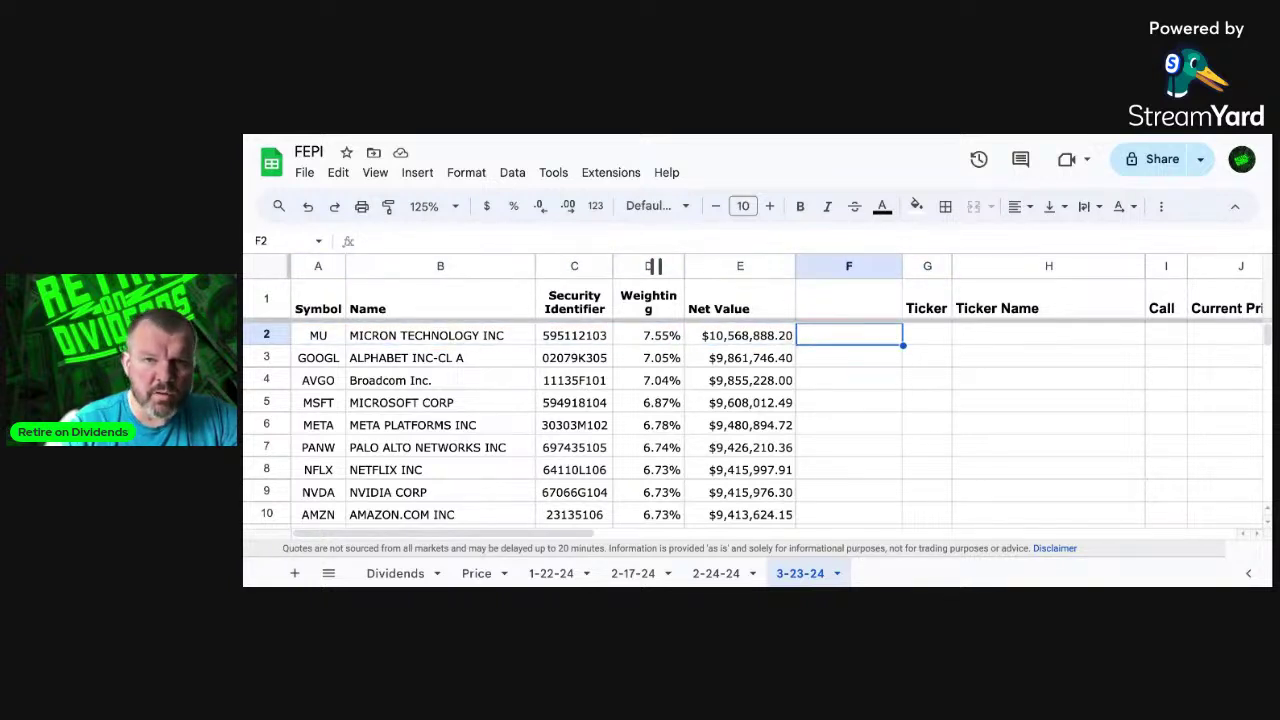
key("Right")
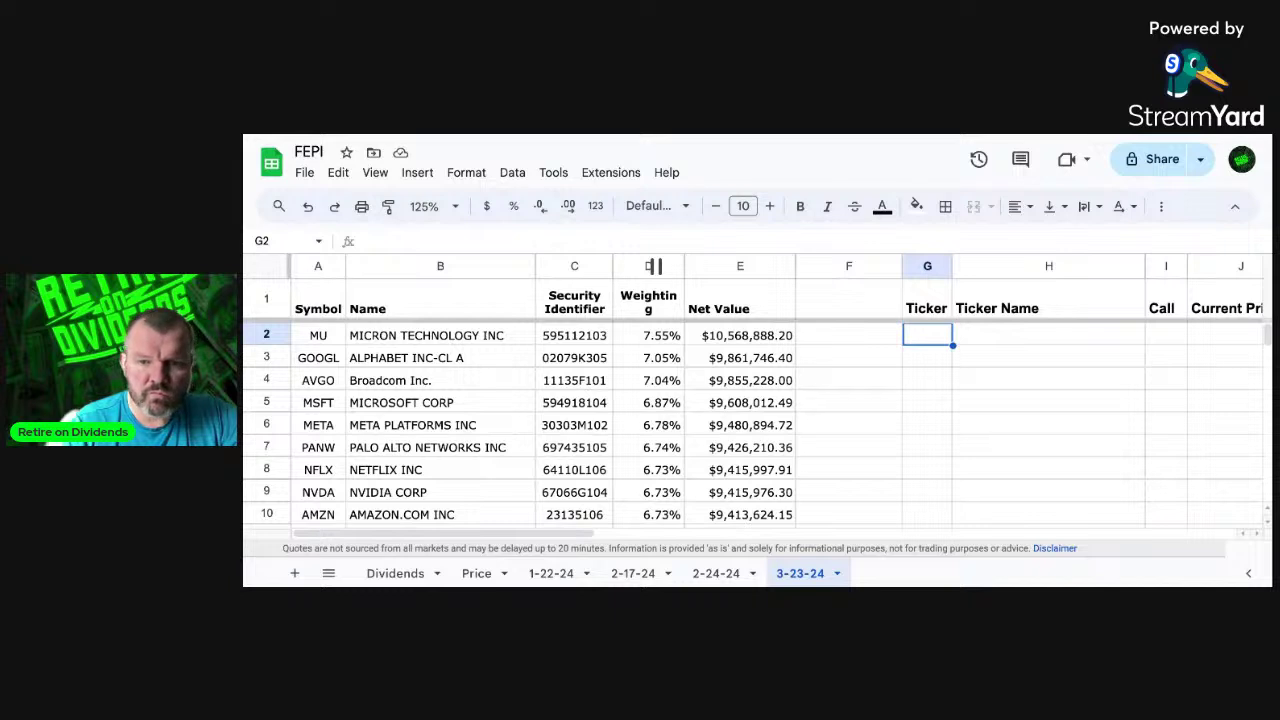
Step: Enter 117.45 in G2 as the share price for the Micron holding
key("Down")
key("Down")
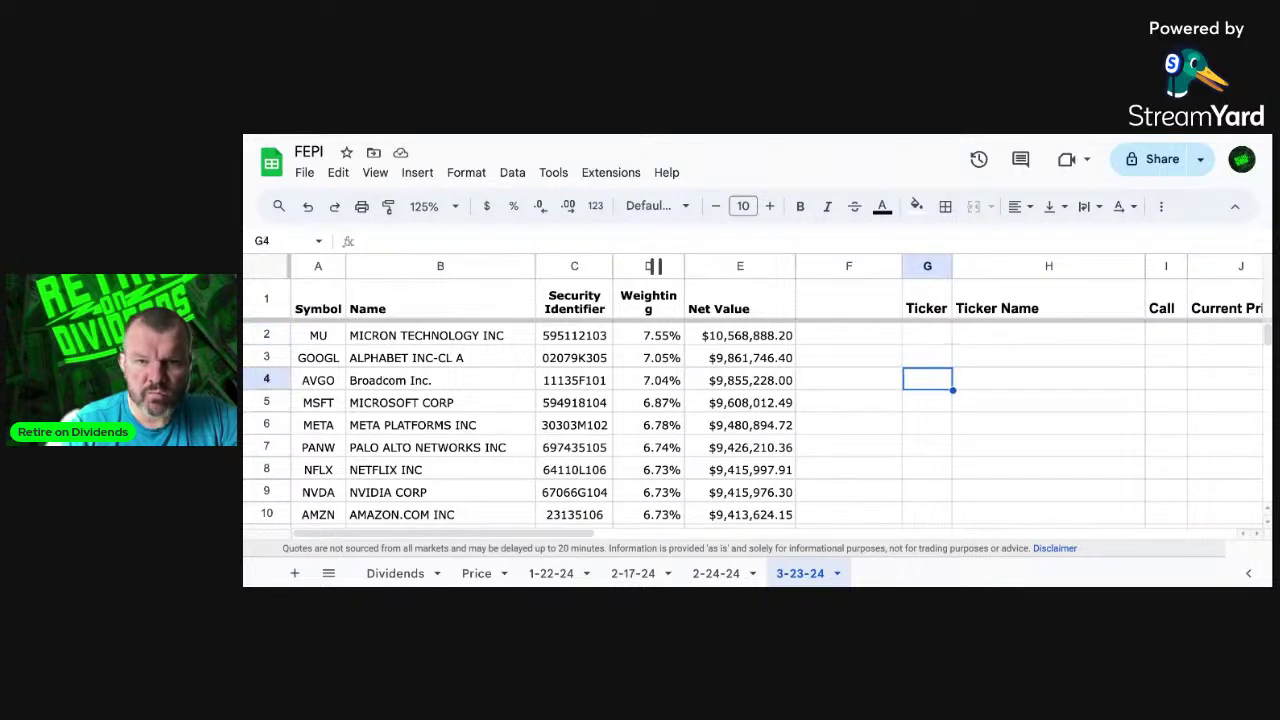
key("Up")
key("Up")
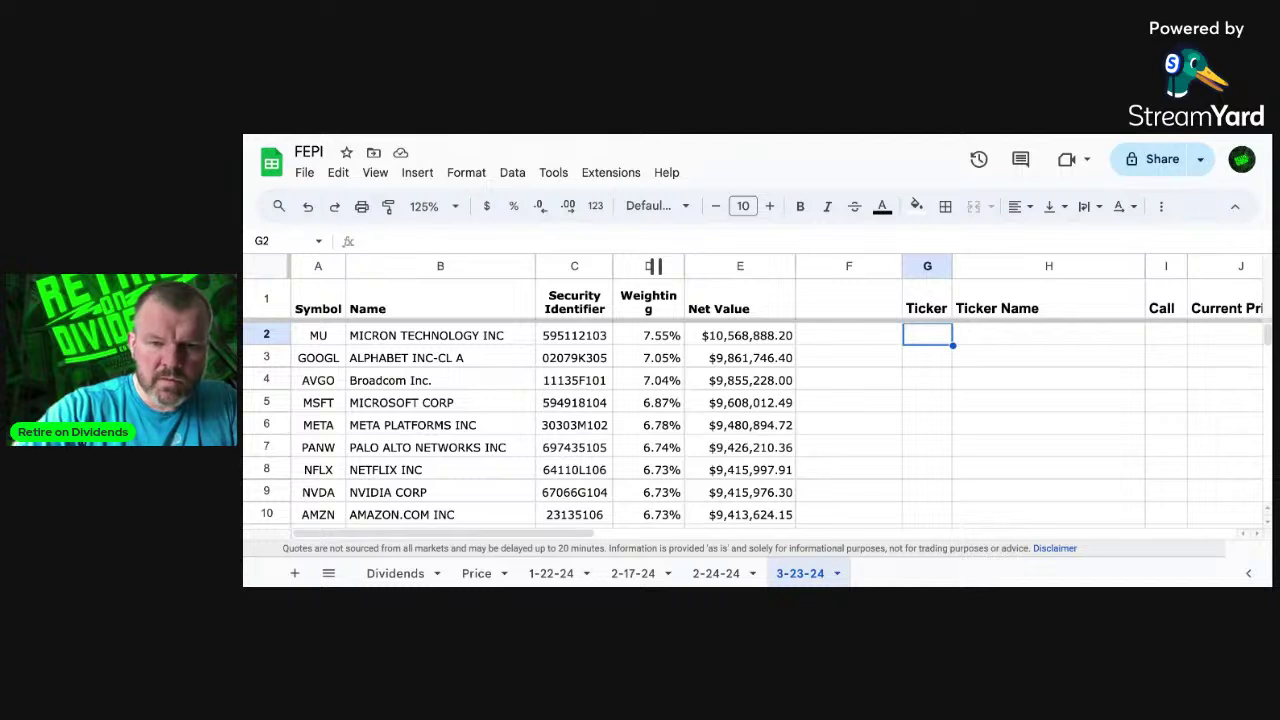
type("117.45")
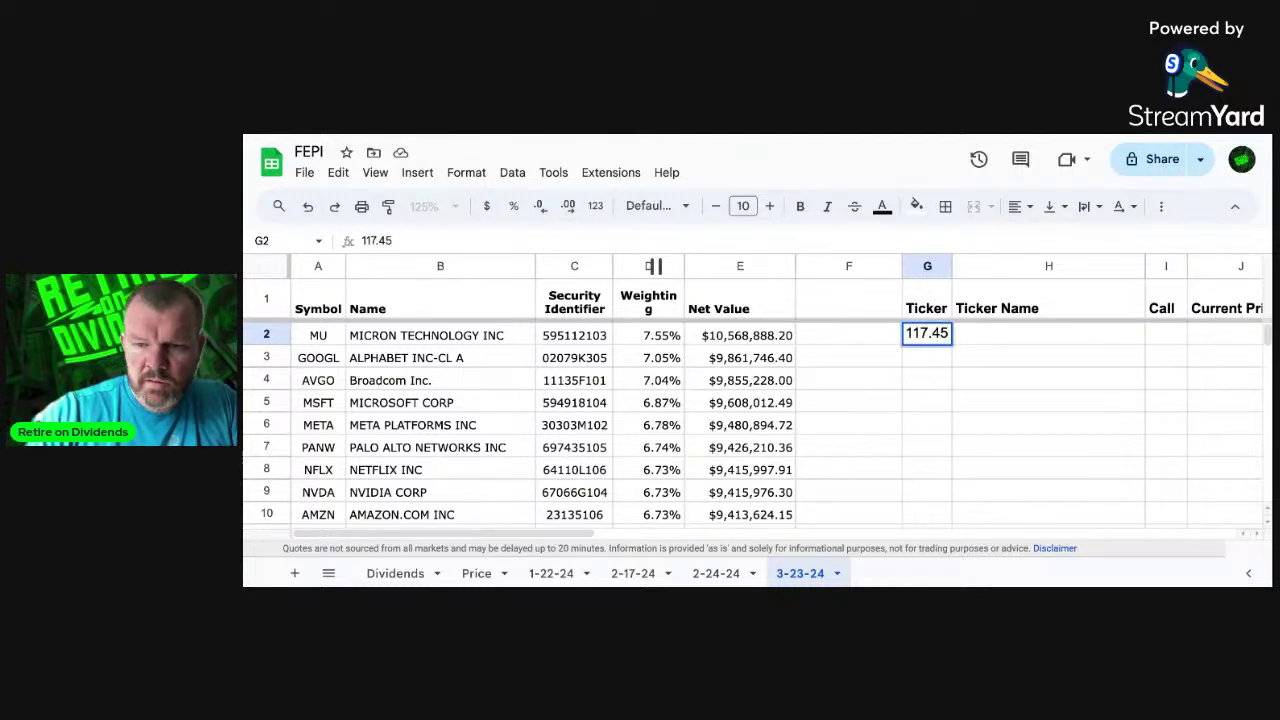
key("Tab")
Step: Calculate the number of Micron shares in H2 by dividing net value by share price with =E2/G2
type("=")
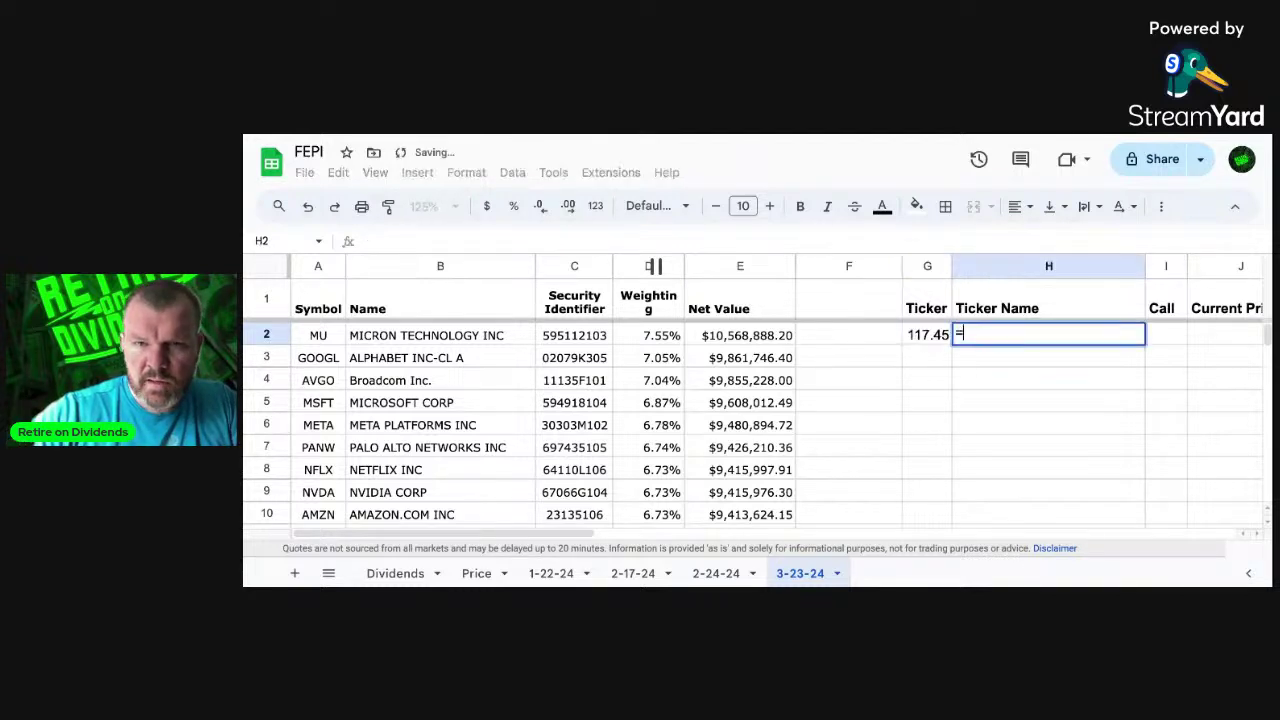
key("Left")
key("Left")
key("Left")
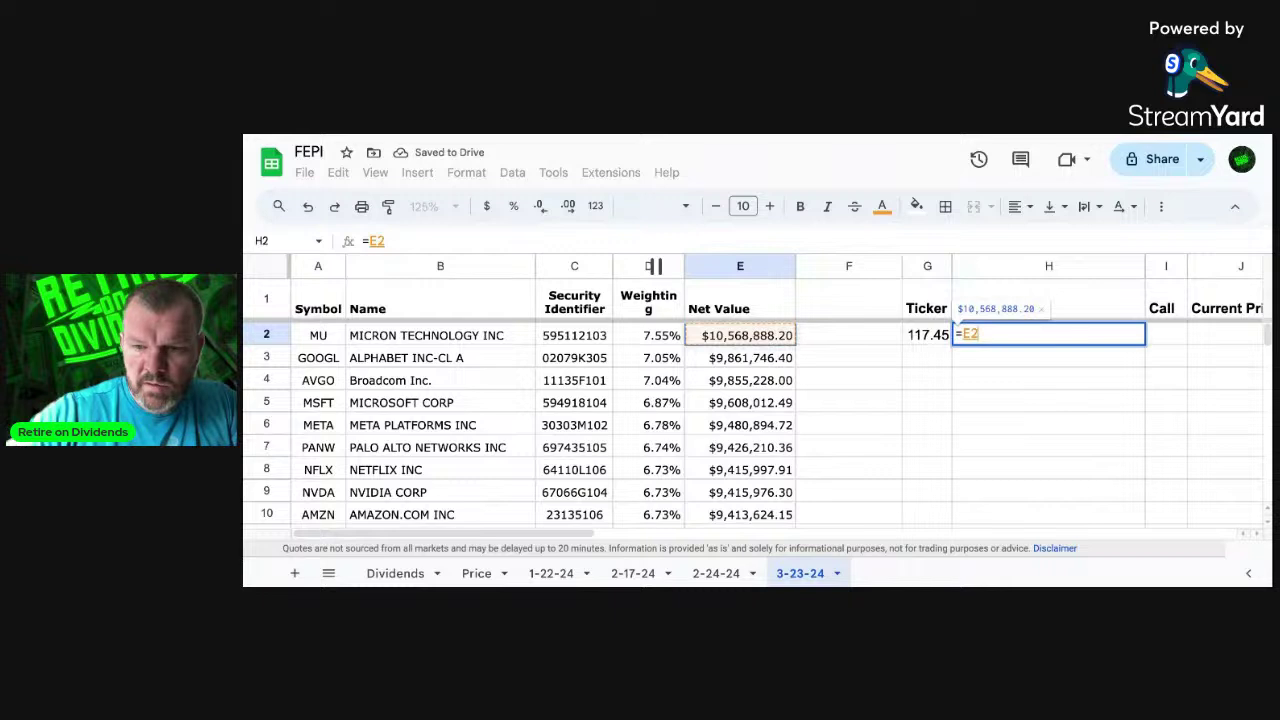
type("/")
key("Left")
key("Return")
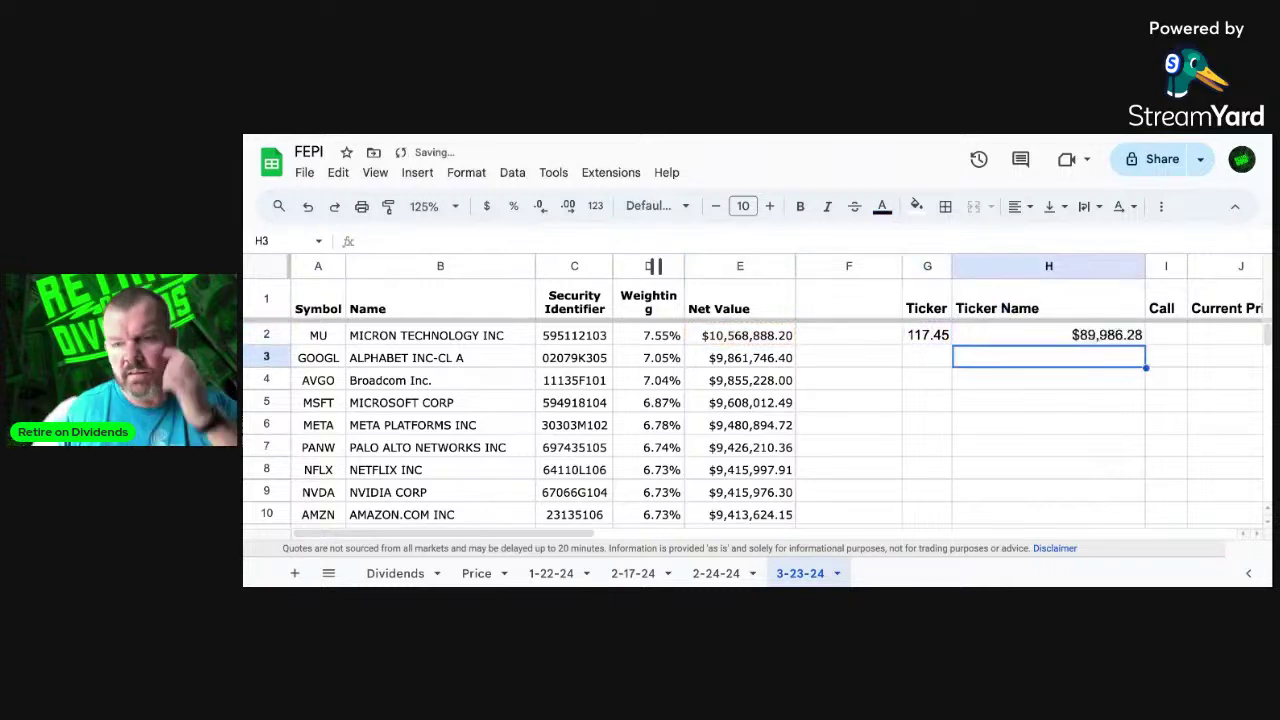
left_click(1048, 335)
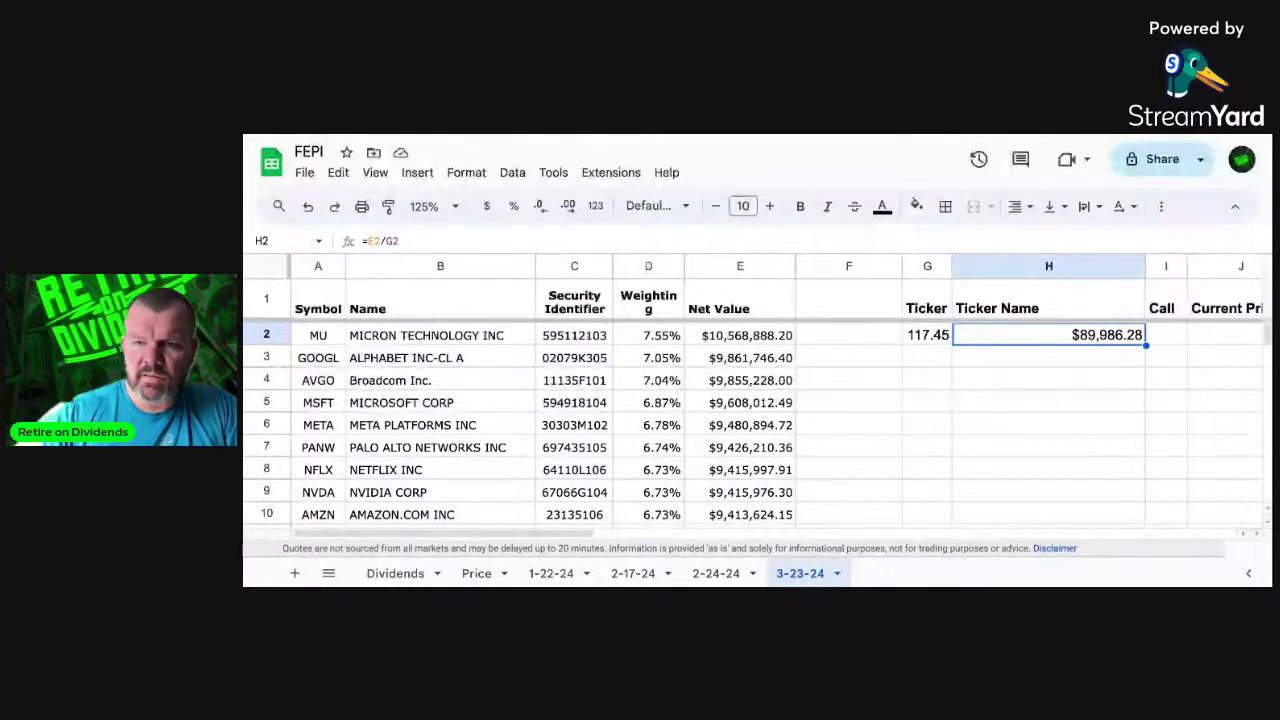
Step: Calculate the number of 100-share call contracts for Micron in I2 with =H2/100 and check the result
left_click(1166, 335)
type("=H2")
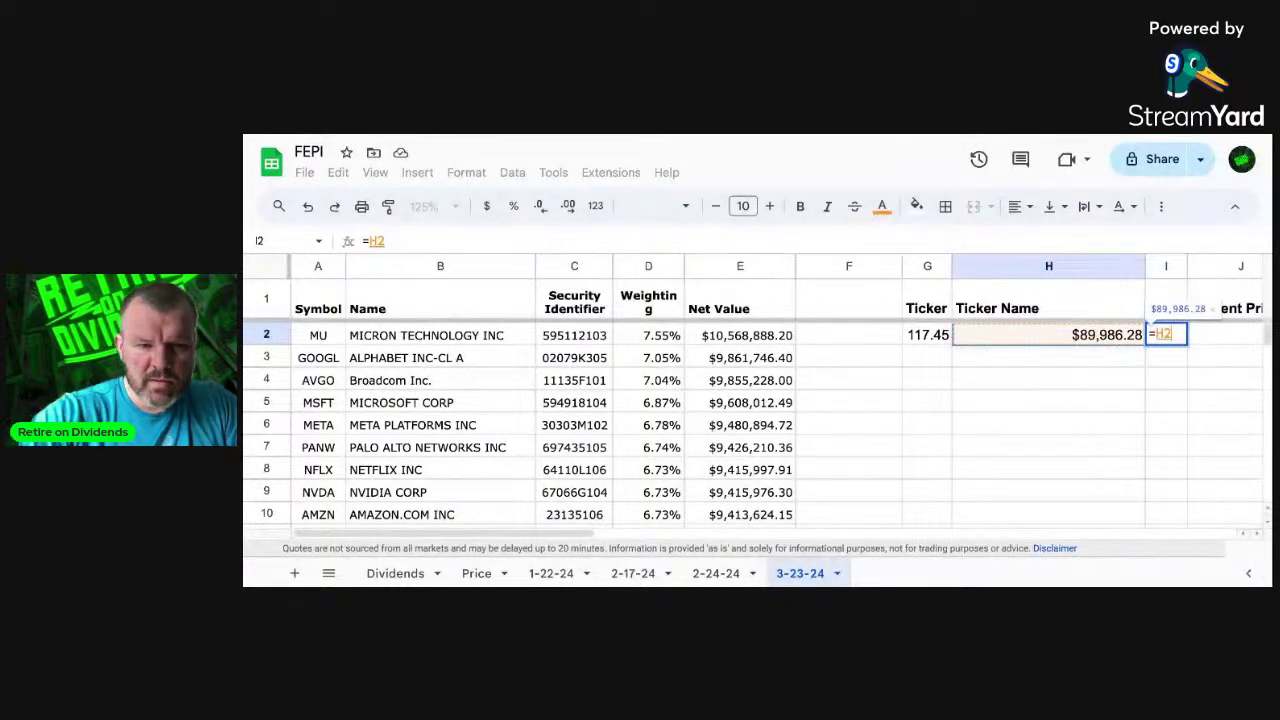
type("/100")
key("Return")
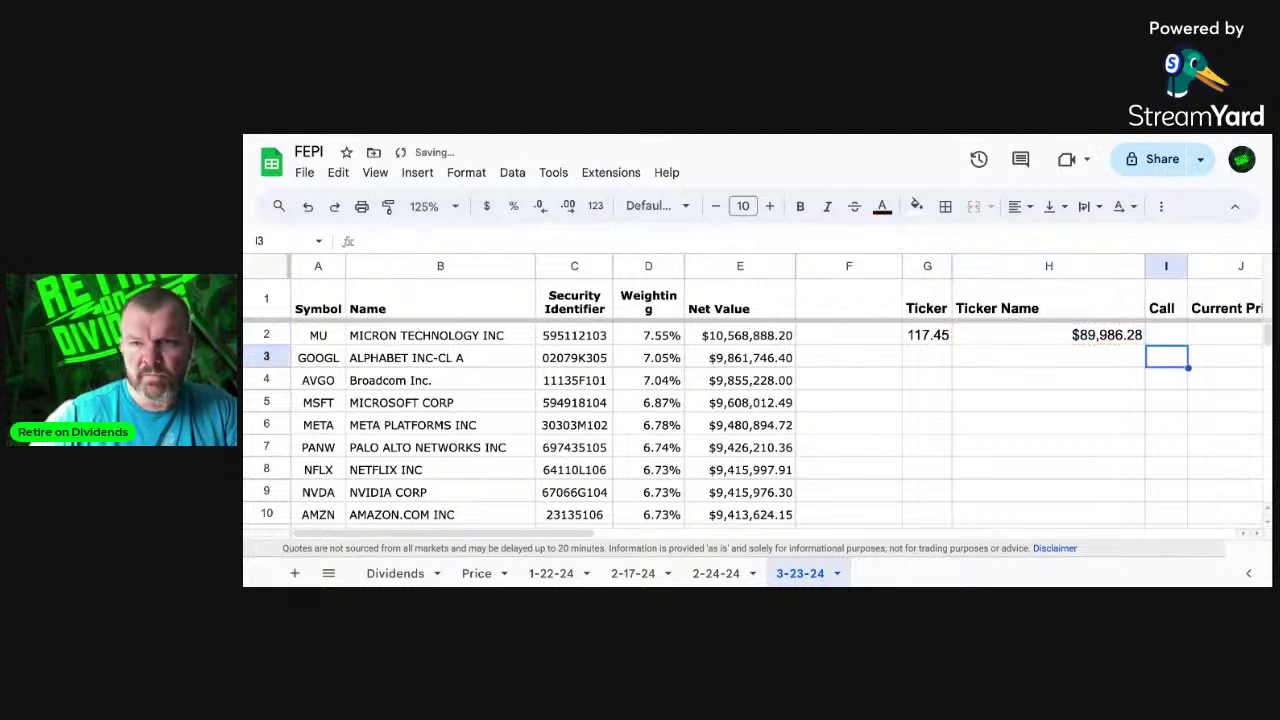
left_click(1166, 335)
left_click(1161, 308)
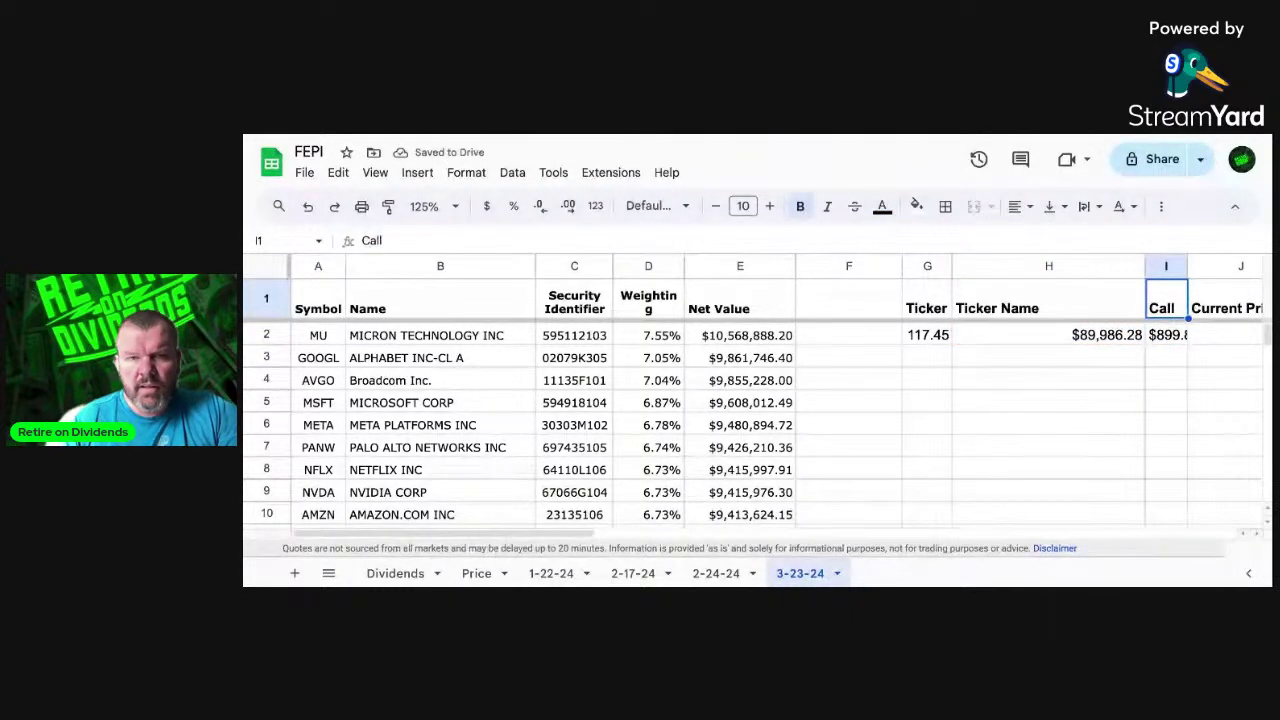
left_click(1166, 335)
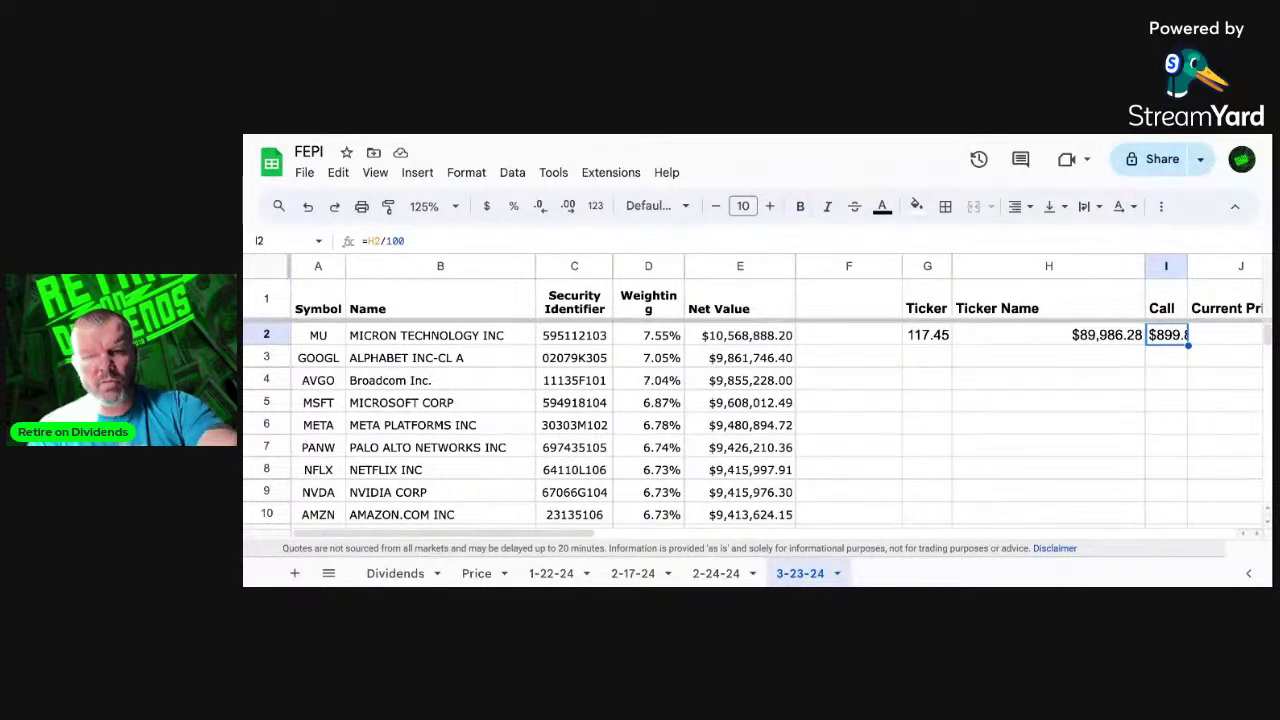
Step: Clear the scratch Micron calculations from the range F2:I2
key("shift+Left")
key("shift+Left")
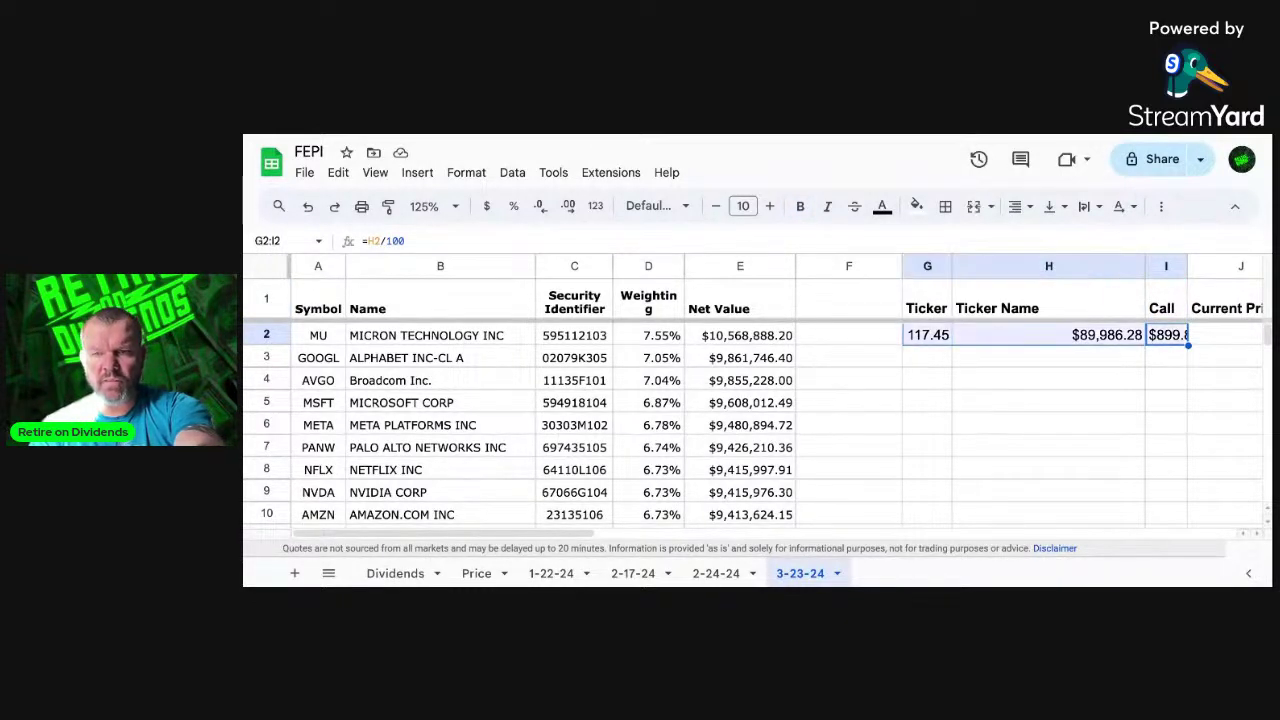
key("shift+Left")
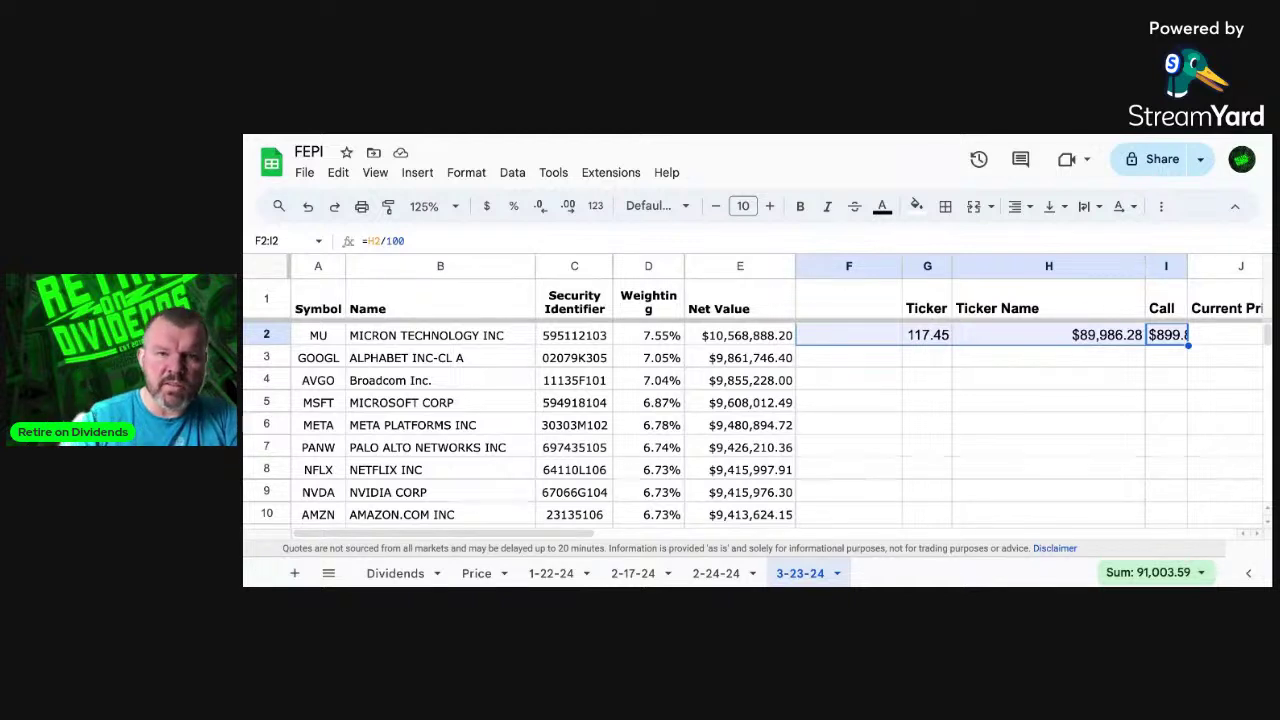
key("Delete")
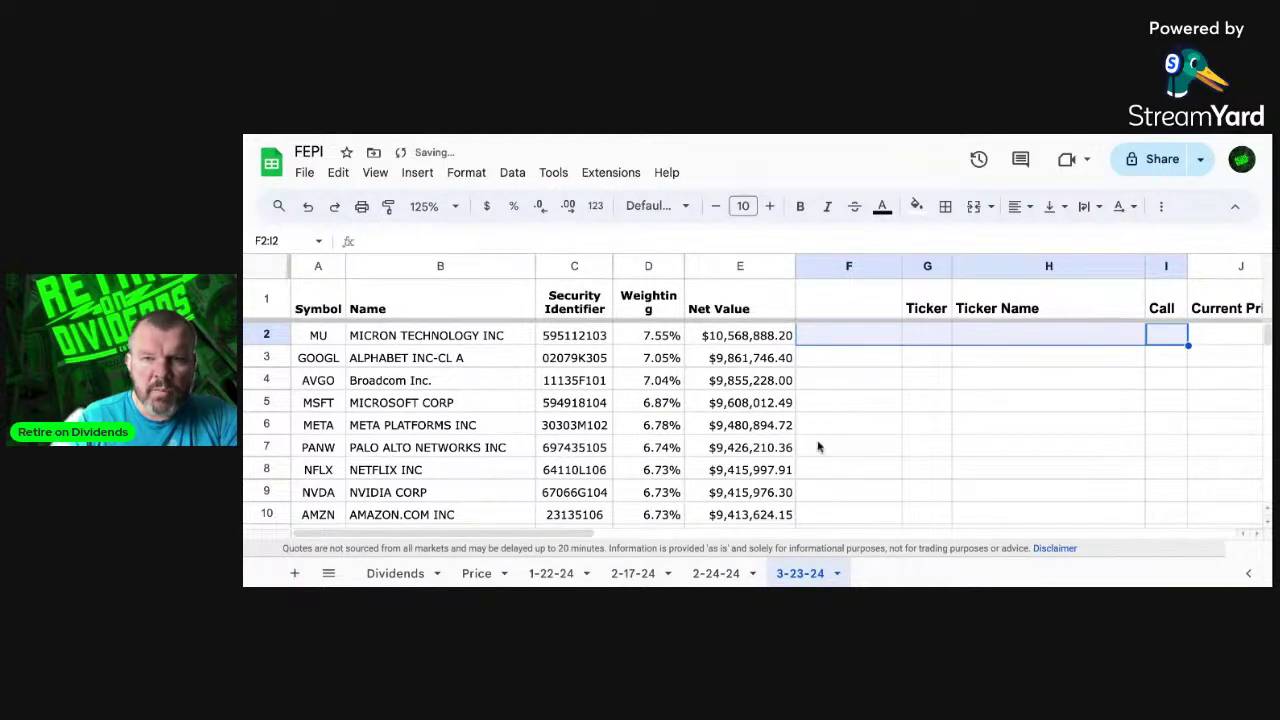
left_click(845, 380)
Step: Examine the Broadcom 1400 call in row 38 across its strike, current price and out-of-the-money percentage, returning to its name
scroll(840, 420, "down", 6)
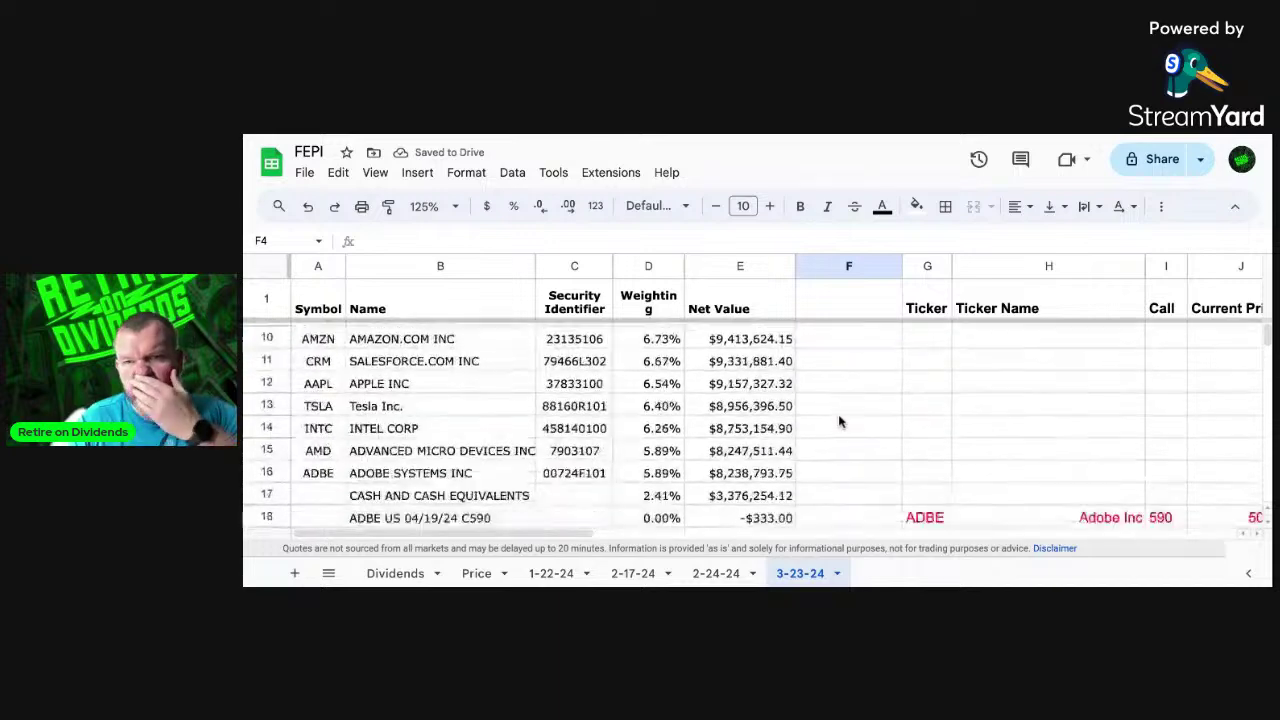
scroll(840, 421, "down", 5)
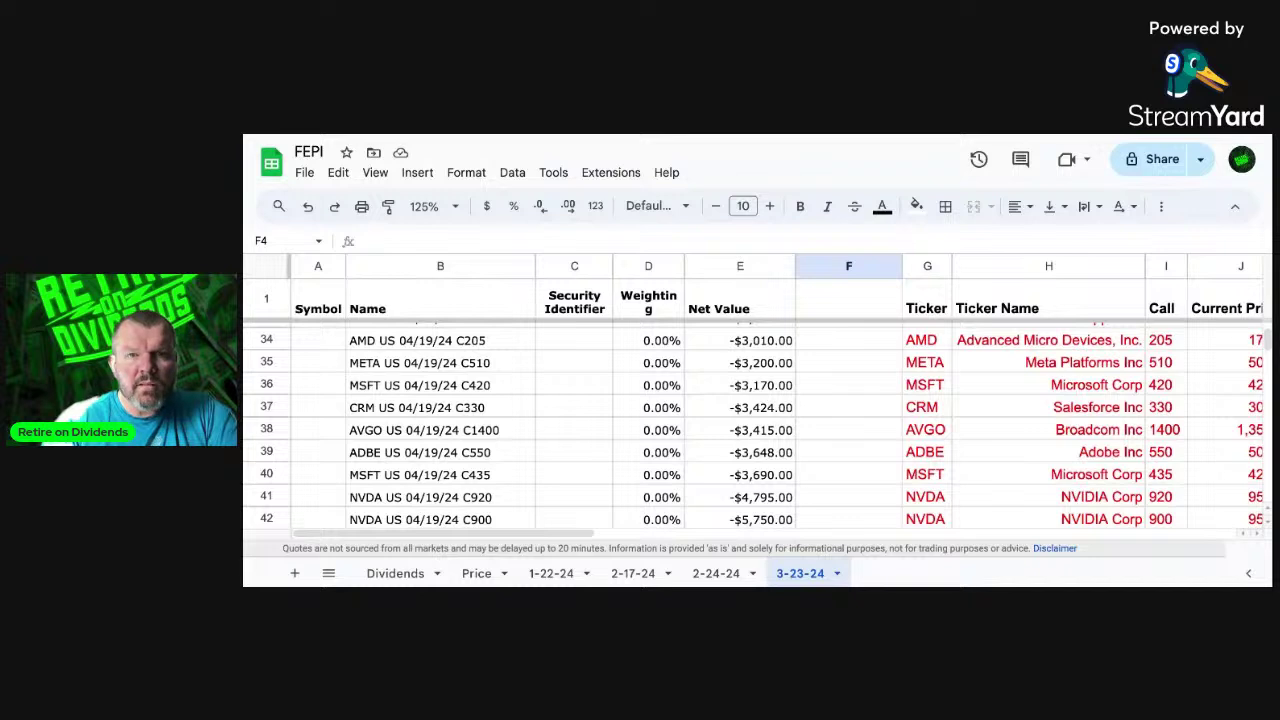
left_click(956, 436)
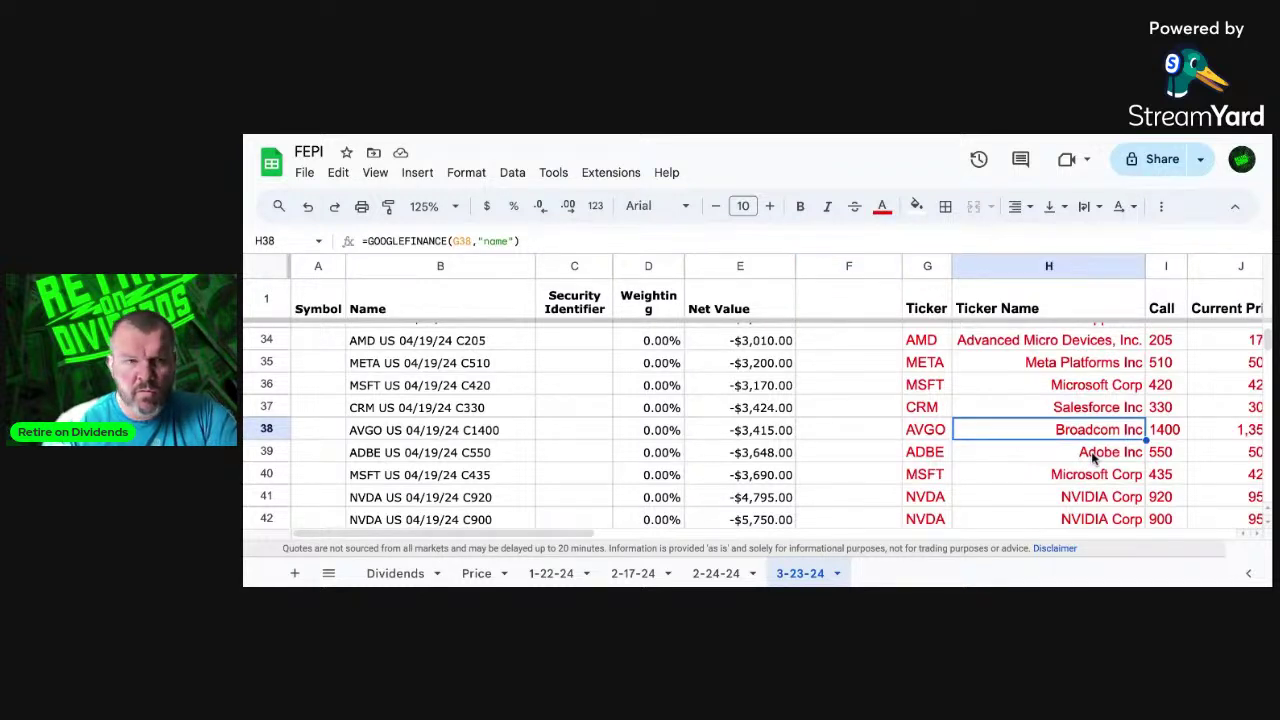
key("Right")
key("Right")
key("Right")
key("Right")
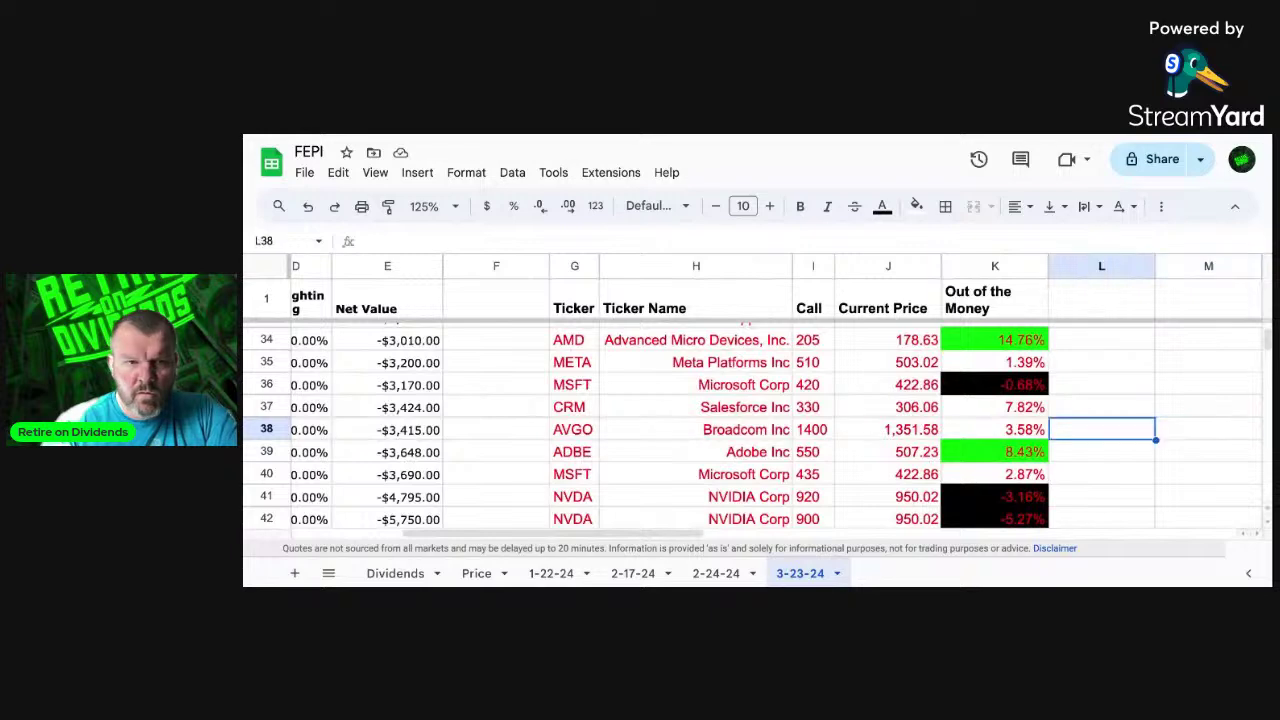
key("Left")
key("Left")
key("Left")
key("Left")
key("Left")
key("Left")
key("Left")
key("Left")
key("Left")
key("Left")
key("Left")
key("Right")
key("Right")
key("Right")
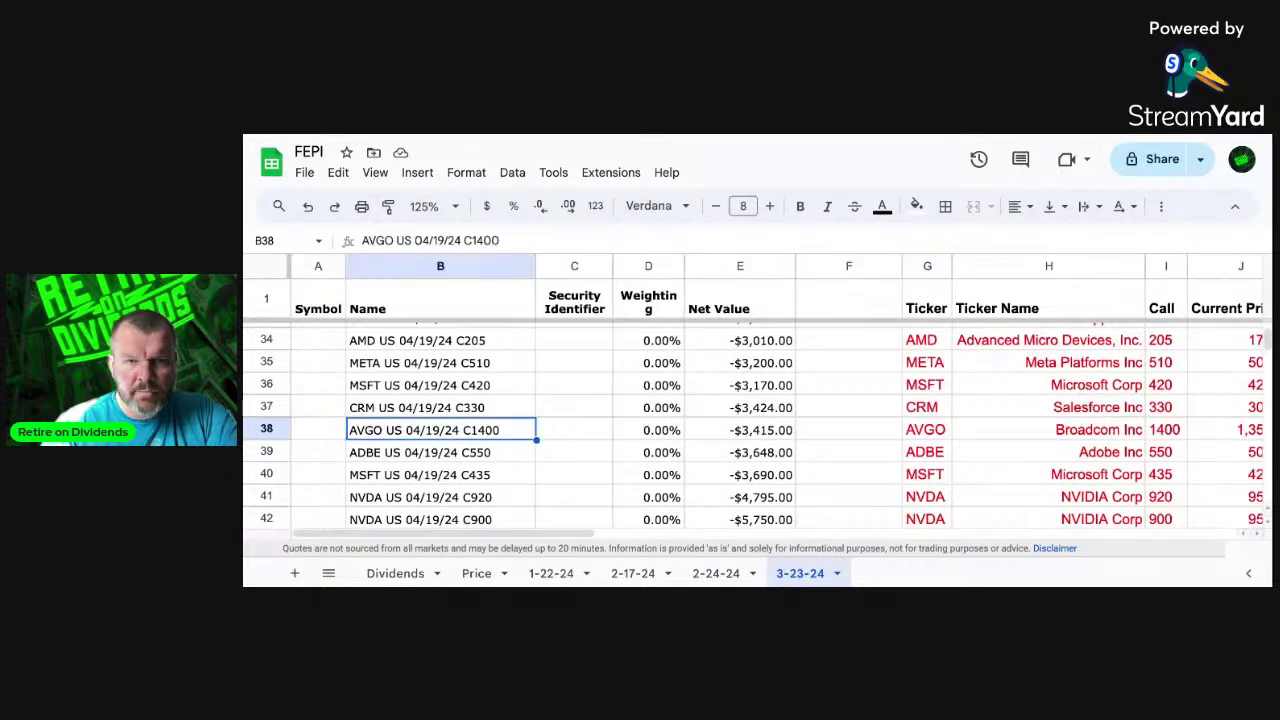
Step: Review the Weighting column of the call positions from row 38 upward to the cash and stock holdings
key("Up")
key("Up")
key("Up")
key("Up")
key("Up")
key("Up")
key("Up")
key("Up")
key("Up")
key("Up")
key("Up")
key("Up")
key("Up")
key("Up")
key("Up")
key("Up")
key("Up")
key("Up")
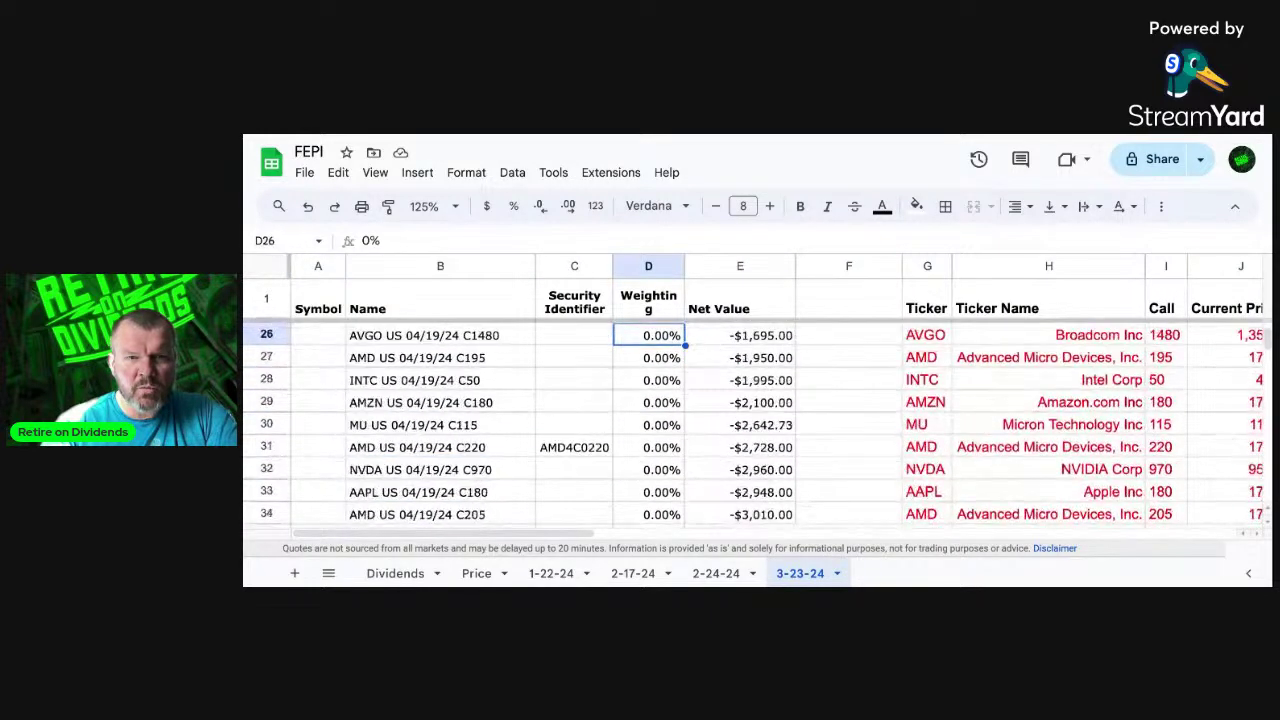
key("Up")
key("Up")
key("Up")
key("Up")
key("Up")
key("Up")
key("Up")
Step: Review the call positions by name, weighting and net value from the cash row down to the Microsoft 435 call in row 40
key("Down")
key("Down")
key("Down")
key("Down")
key("Down")
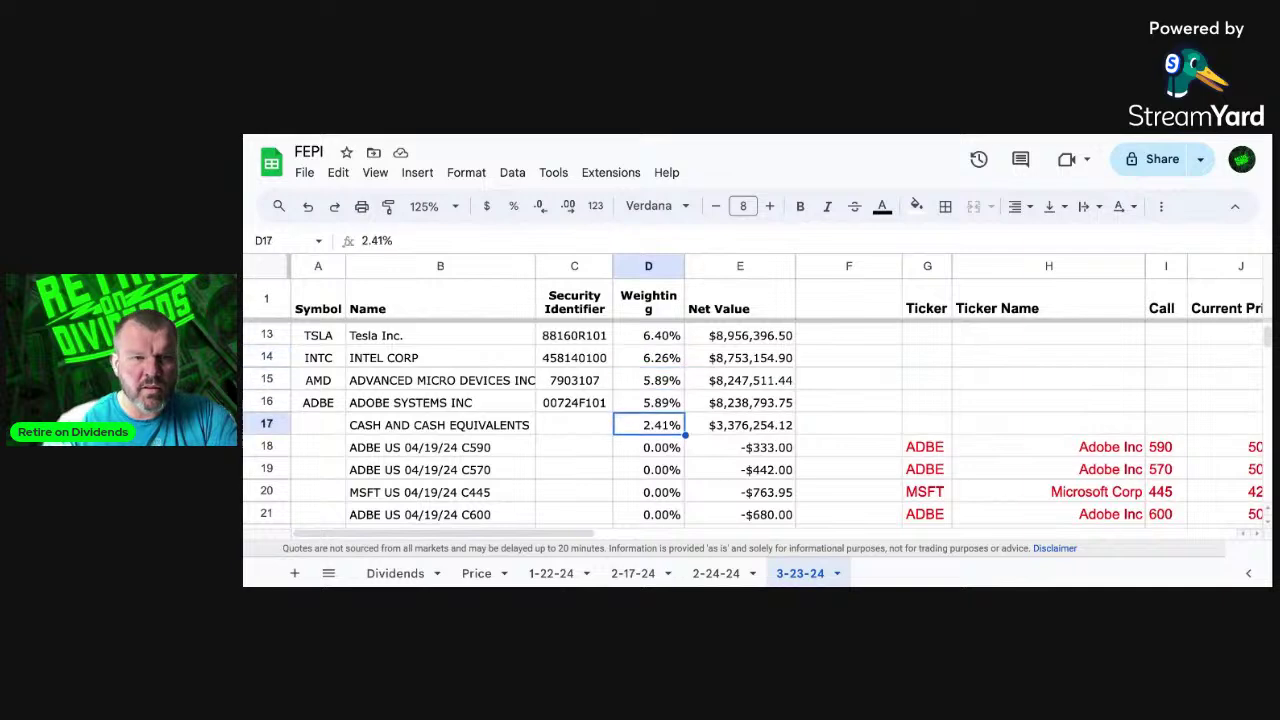
key("Down")
key("Down")
key("Down")
key("Down")
key("Down")
key("Down")
key("Down")
key("Down")
key("Down")
key("Down")
key("Down")
key("Down")
key("Down")
key("Down")
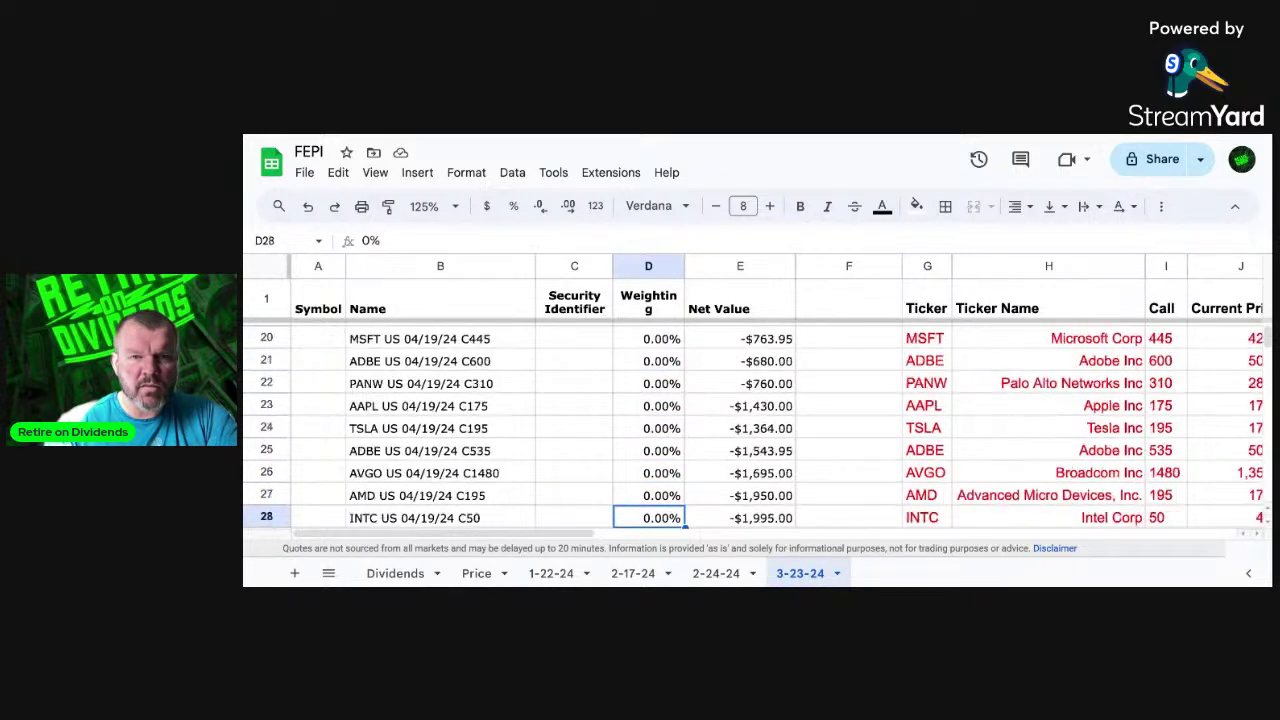
key("Down")
key("Down")
key("Down")
key("Down")
key("Down")
key("Down")
key("Down")
key("Down")
key("Down")
key("Down")
key("Down")
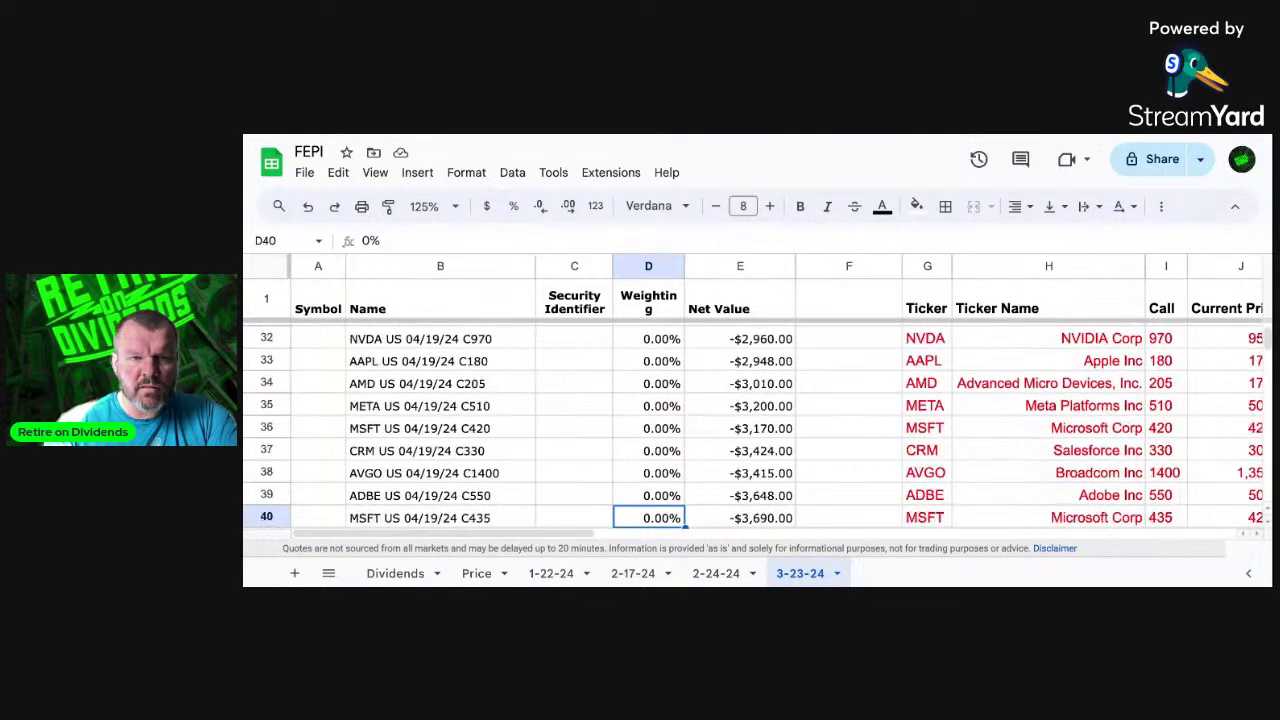
Step: Review the weightings from row 40 back up through the calls to the NVIDIA stock holding in row 9
key("Up")
key("Up")
key("Up")
key("Up")
key("Up")
key("Up")
key("Up")
key("Up")
key("Up")
key("Up")
key("Up")
key("Up")
key("Up")
key("Up")
key("Up")
key("Up")
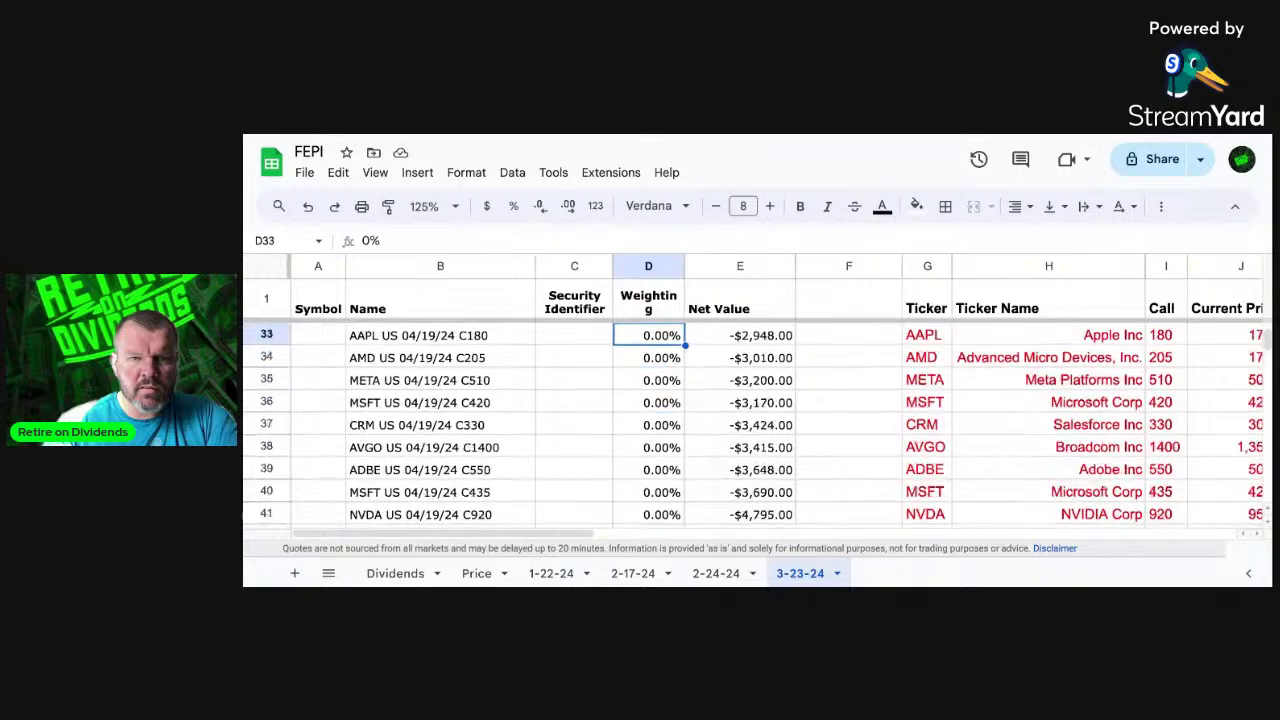
key("Up")
key("Up")
key("Up")
key("Up")
key("Up")
key("Up")
key("Up")
key("Up")
key("Up")
key("Up")
key("Up")
key("Up")
key("Up")
key("Up")
key("Up")
key("Up")
key("Up")
key("Up")
key("Up")
key("Up")
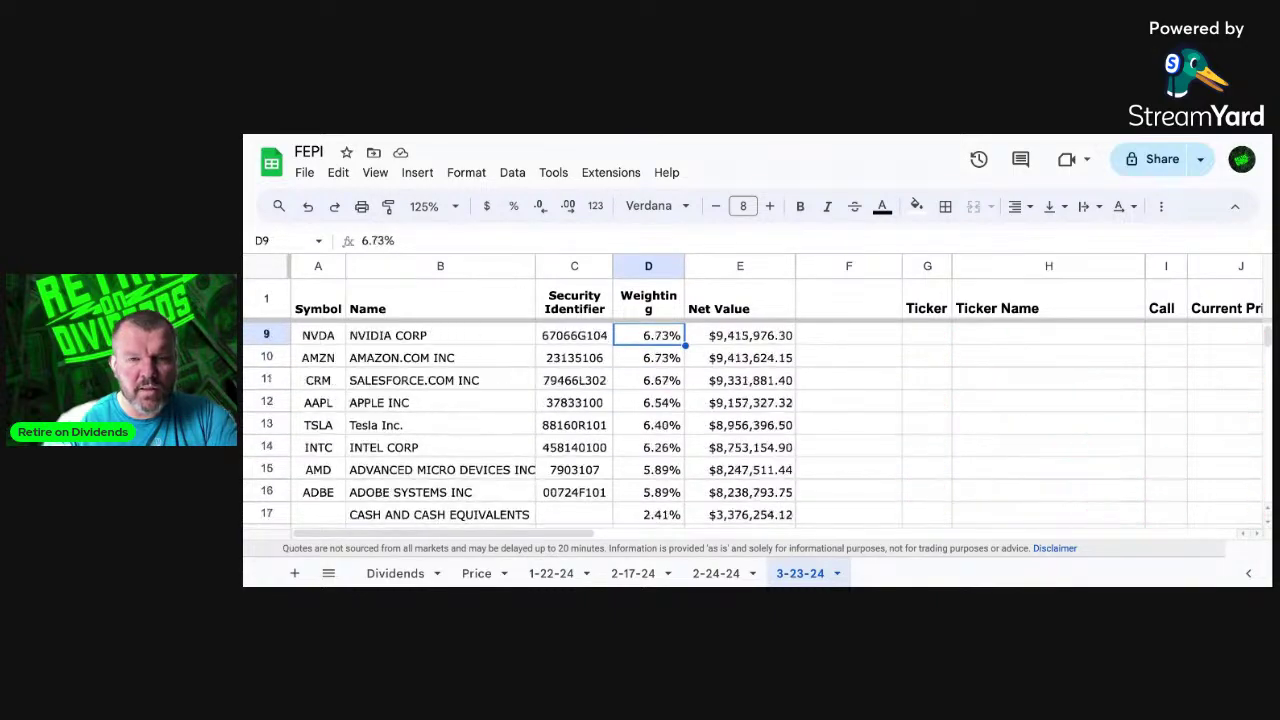
Step: Review the Weighting column of the stock holdings from Micron at the start of the list down to the cash row
key("Up")
key("Up")
key("Down")
key("Down")
key("Down")
key("Down")
key("Down")
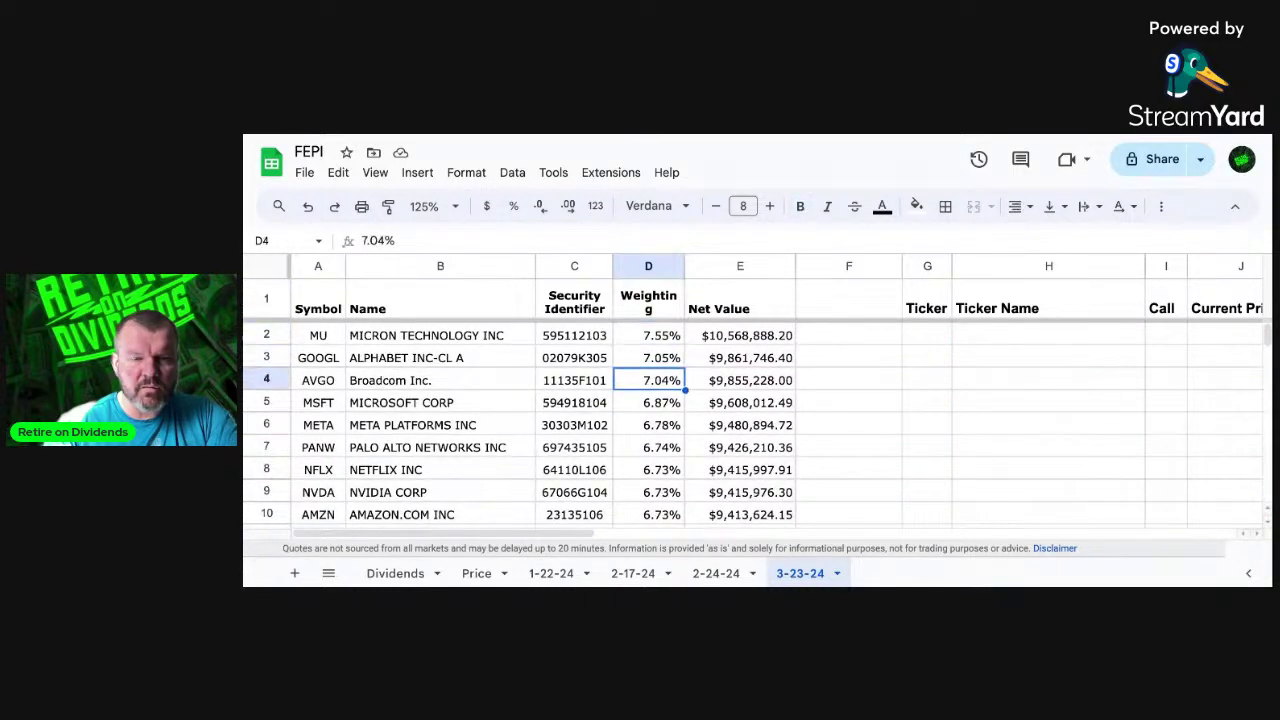
key("Down")
key("Down")
key("Down")
key("Down")
key("Down")
key("Down")
key("Down")
key("Down")
key("Down")
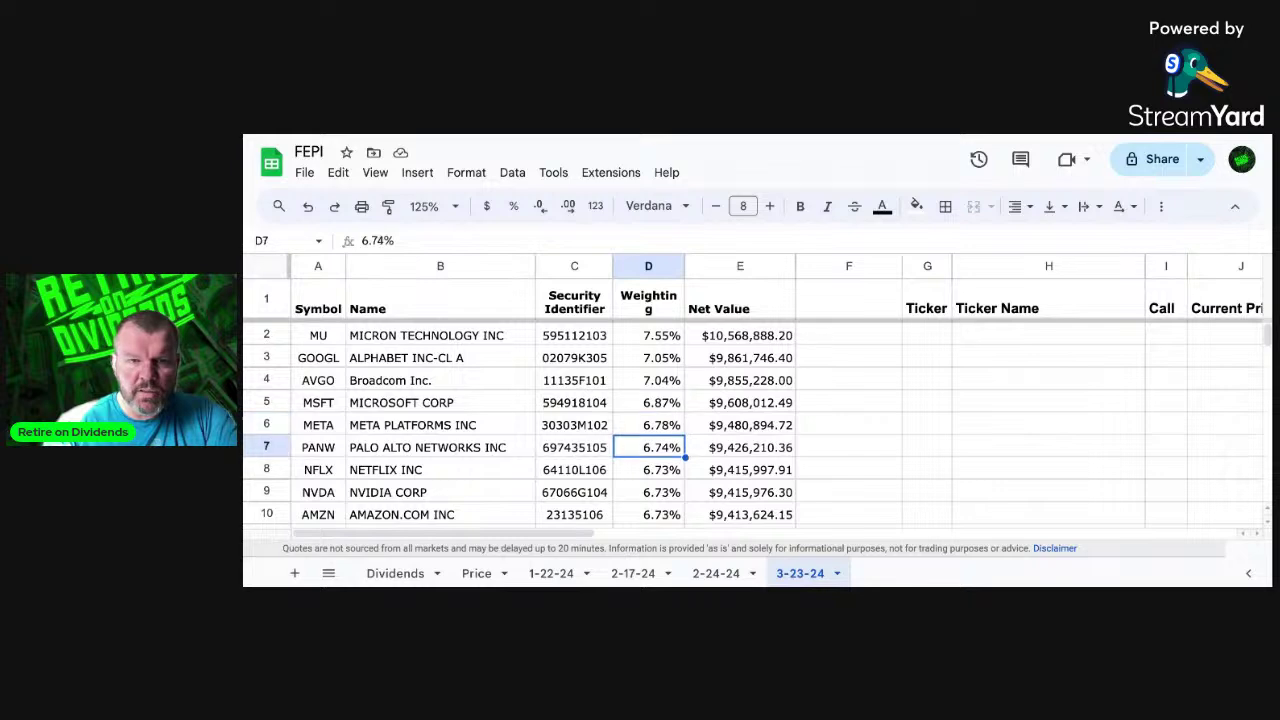
key("Down")
key("Down")
key("Down")
key("Down")
key("Down")
key("Down")
key("Down")
key("Down")
key("Down")
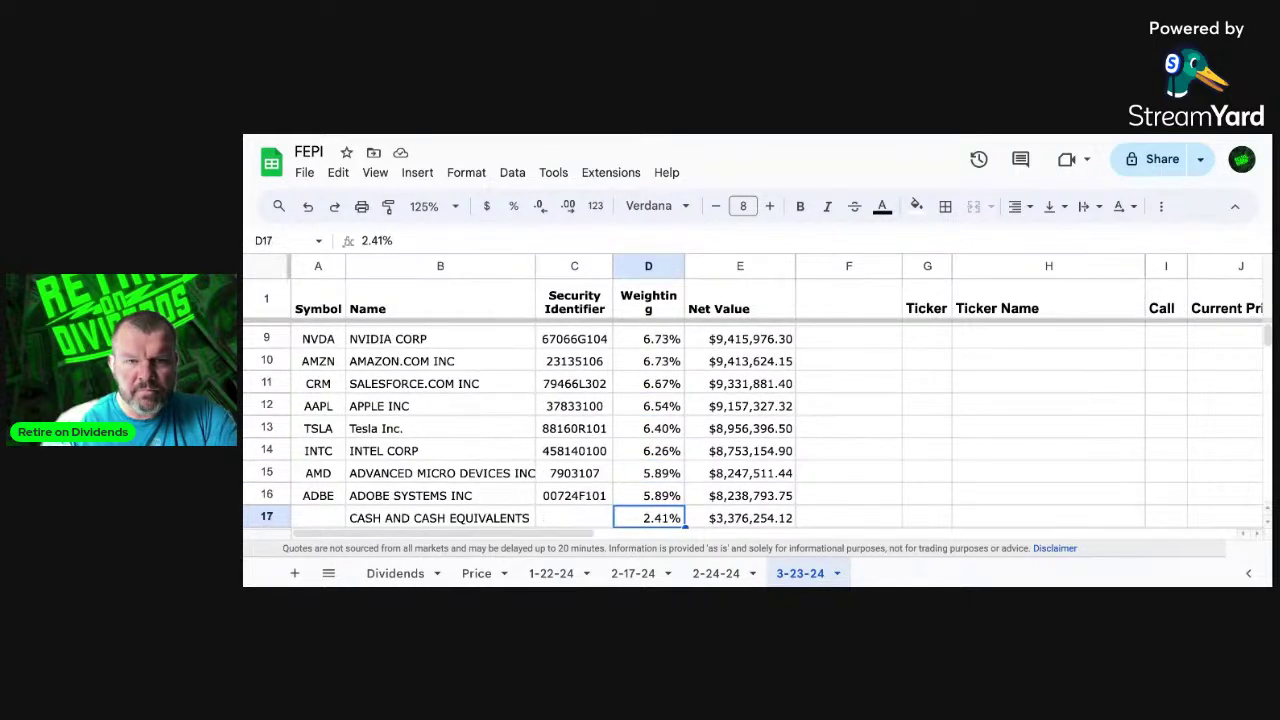
Step: Review the tickers and net values of the call positions from the first calls down to the NVIDIA 960 call in row 76
key("Right")
key("Right")
key("Right")
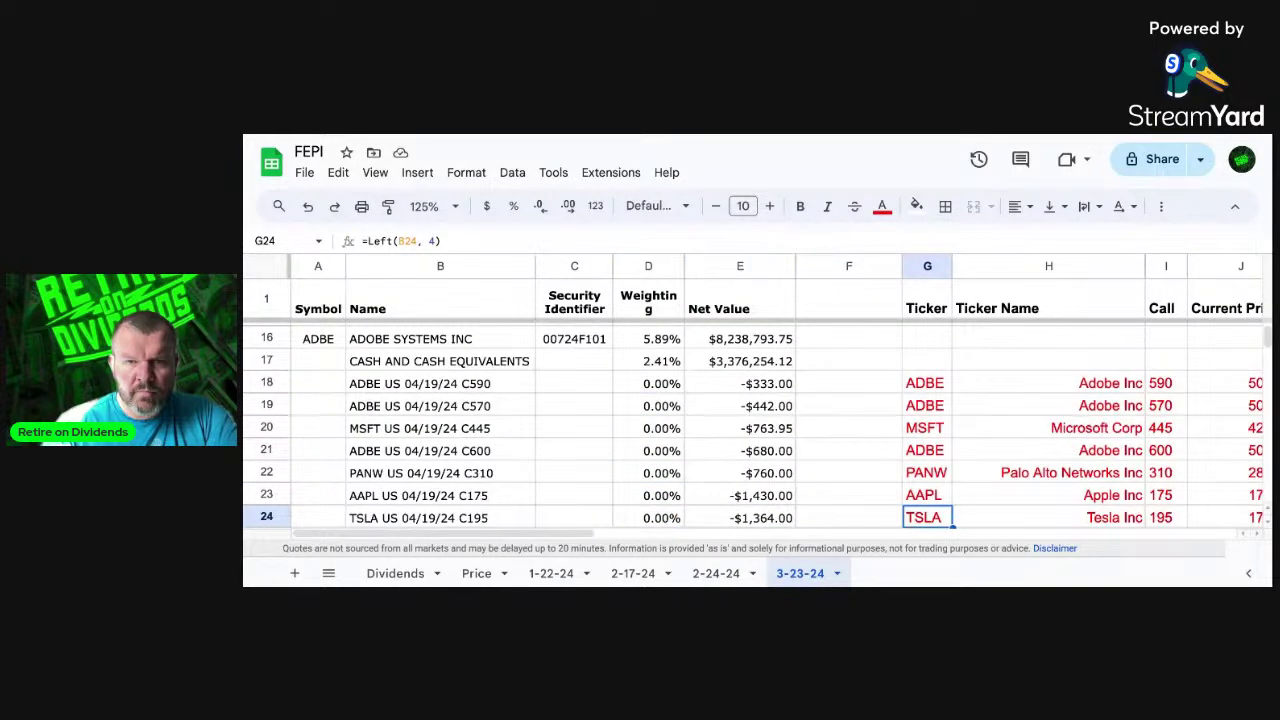
key("Left")
key("Left")
key("Down")
key("Down")
key("Down")
key("Down")
key("Down")
key("Down")
key("Down")
key("Down")
key("Down")
key("Down")
key("Down")
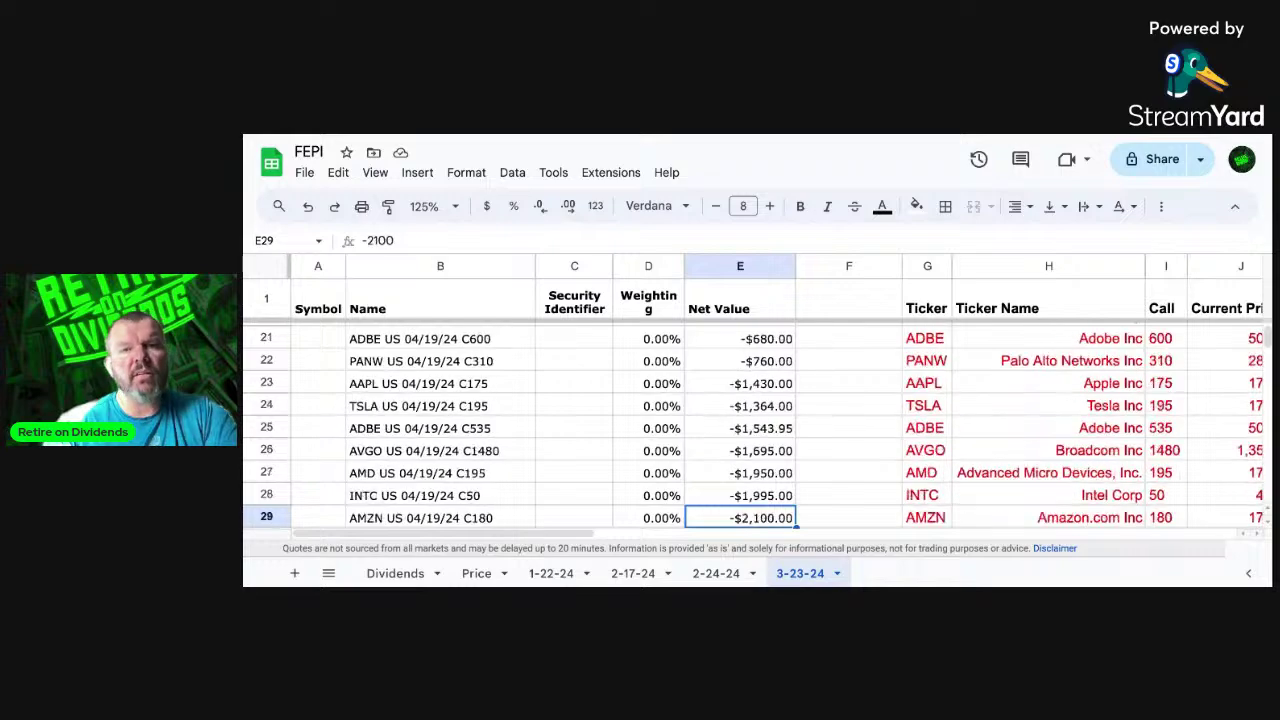
key("Down")
key("Down")
key("Down")
key("Down")
key("Down")
key("Down")
key("Down")
key("Down")
key("Down")
key("Down")
key("Down")
key("Down")
key("Down")
key("Down")
key("Down")
key("Down")
key("Down")
key("Down")
key("Down")
key("Down")
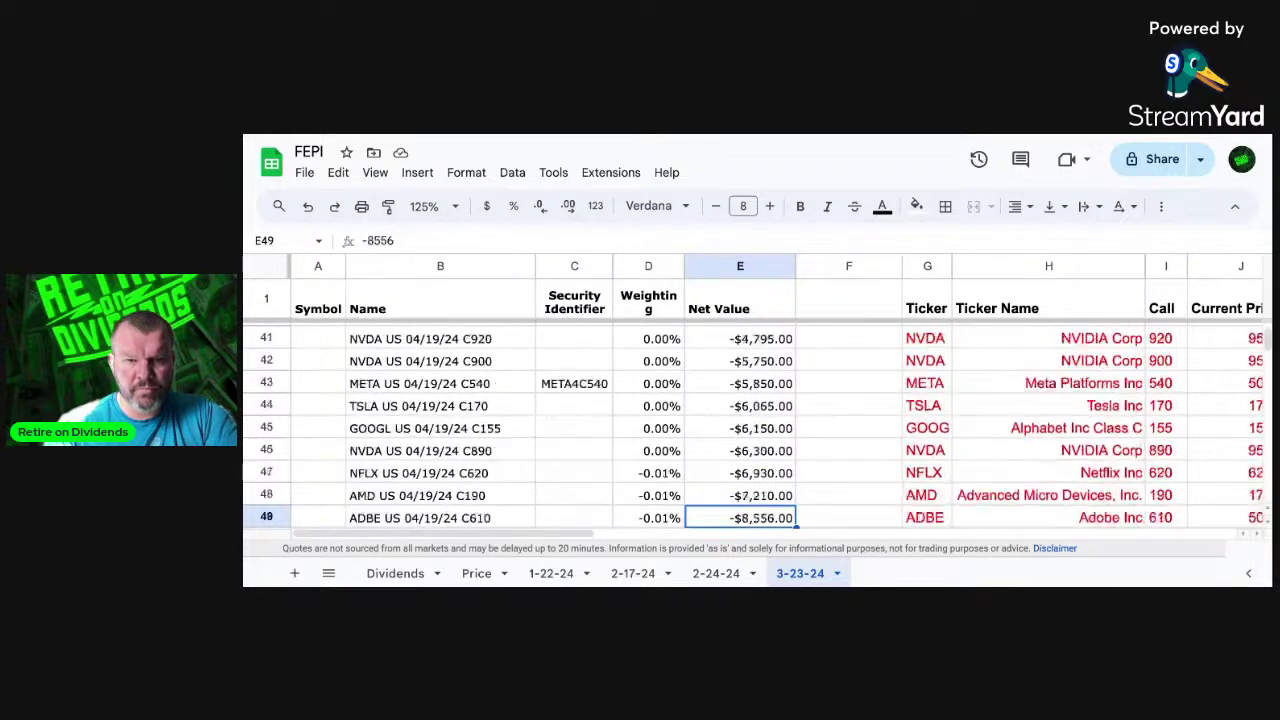
key("Down")
key("Down")
key("Down")
key("Down")
key("Down")
key("Down")
key("Down")
key("Down")
key("Down")
key("Down")
key("Down")
key("Down")
key("Down")
key("Down")
key("Down")
key("Down")
key("Down")
key("Down")
key("Down")
key("Down")
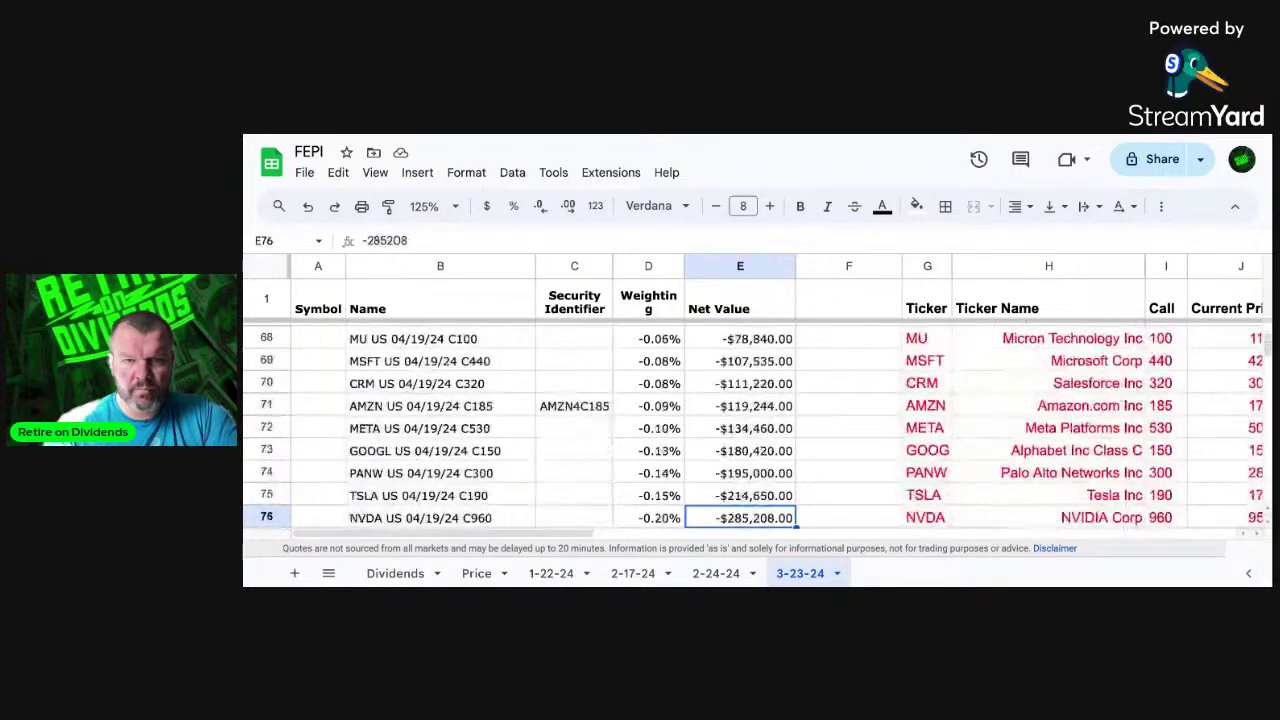
Step: Examine the net assets, outstanding shares and NAV beneath the holdings, ending on the NAV cell
key("Down")
key("Down")
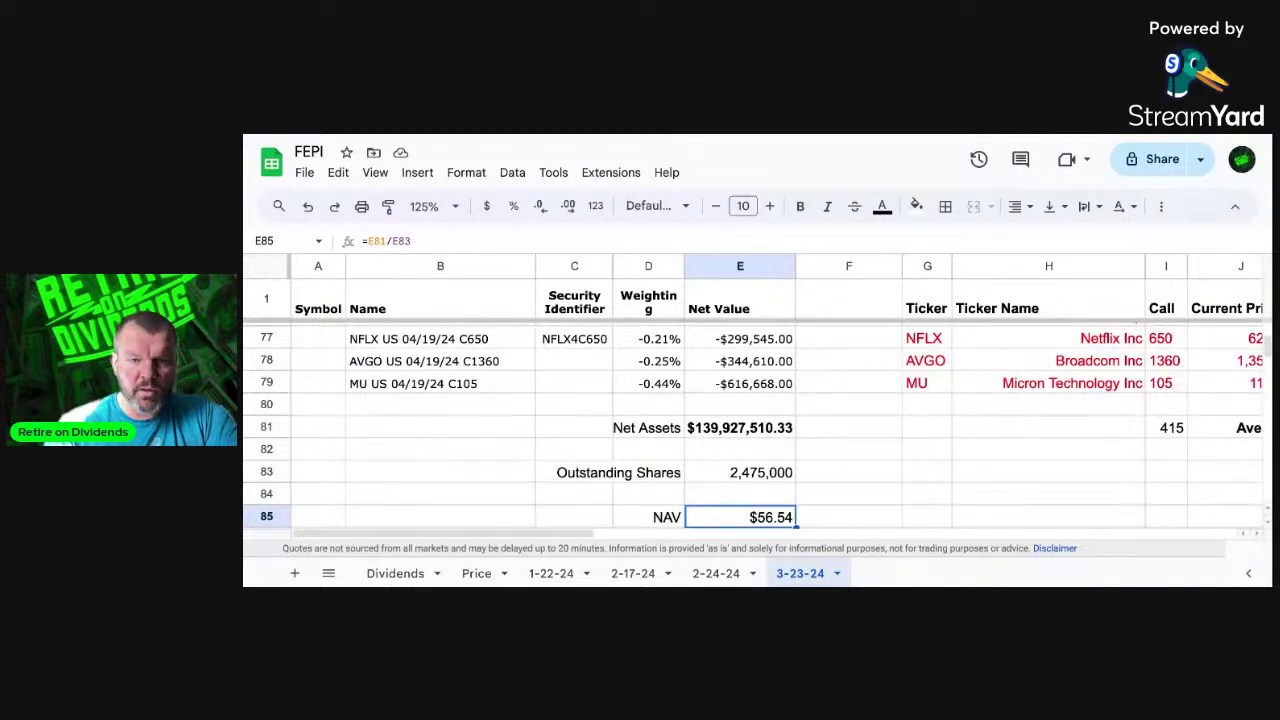
key("Down")
key("Down")
key("Down")
key("Down")
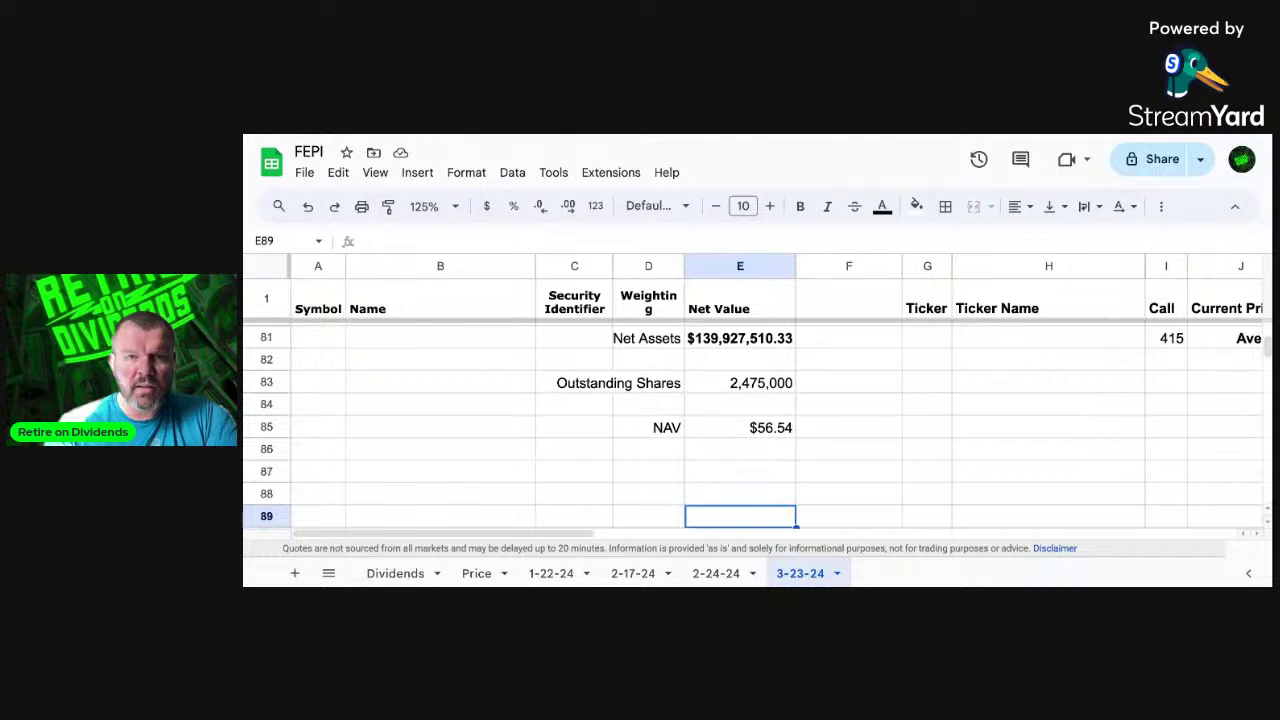
key("Up")
key("Up")
key("Up")
key("Up")
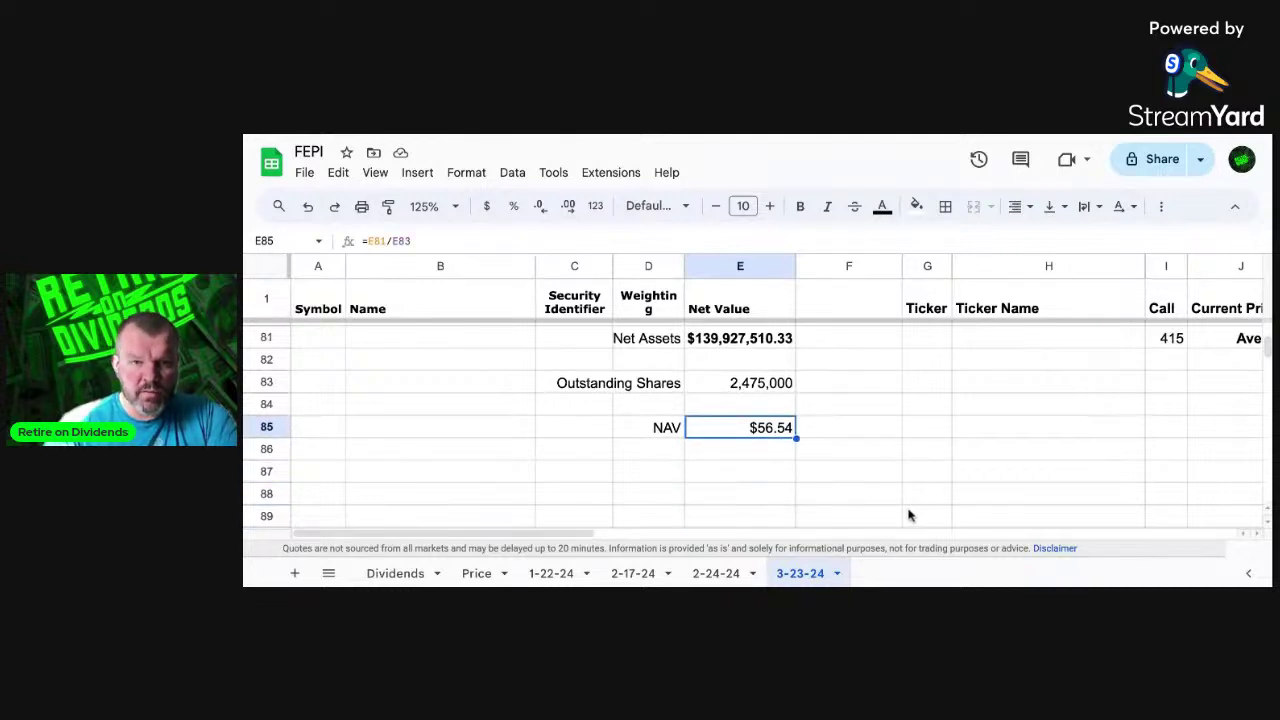
Step: Open the Price sheet and examine FEPI's dates and closing prices for mid-October 2023
left_click(478, 574)
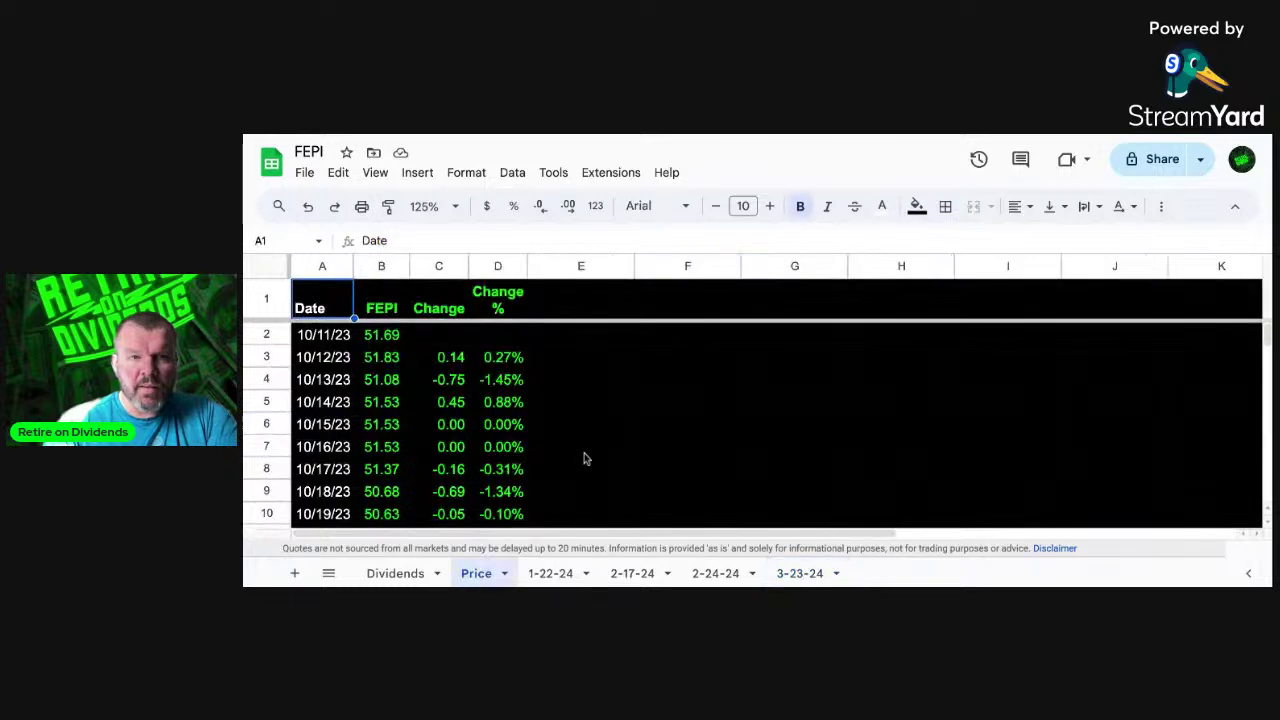
left_click(440, 452)
key("Left")
key("Left")
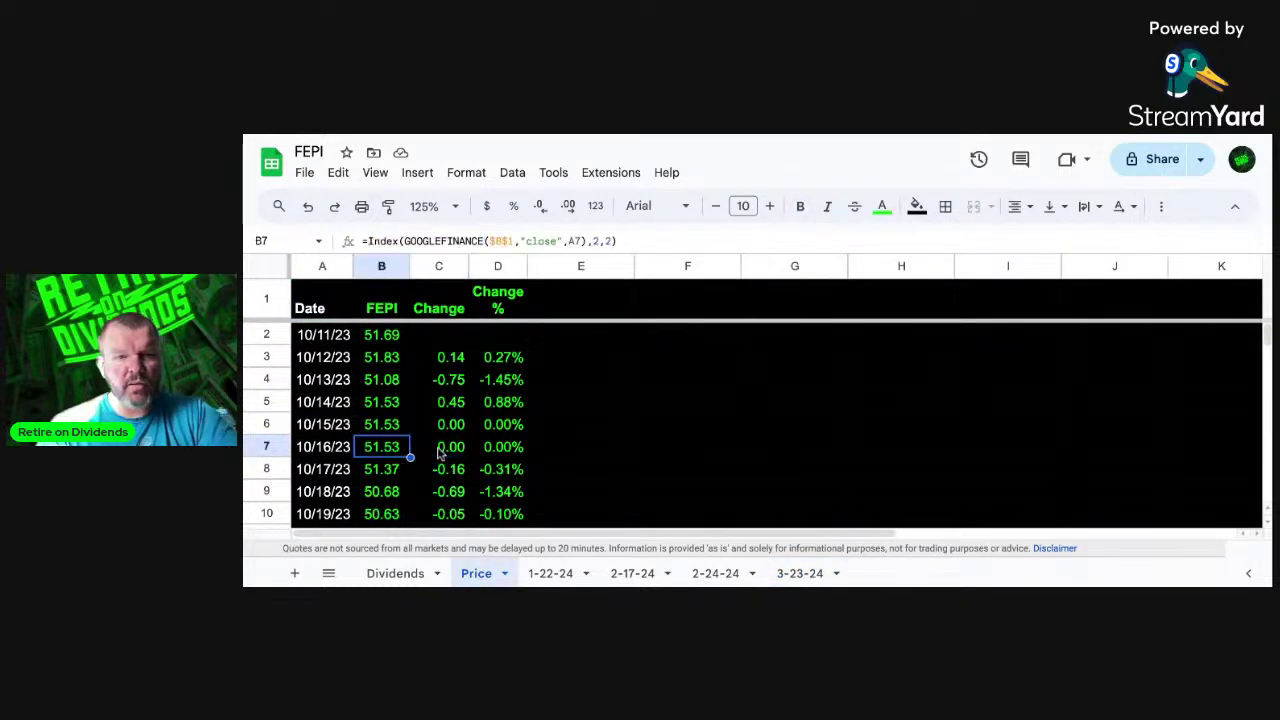
key("Down")
key("Down")
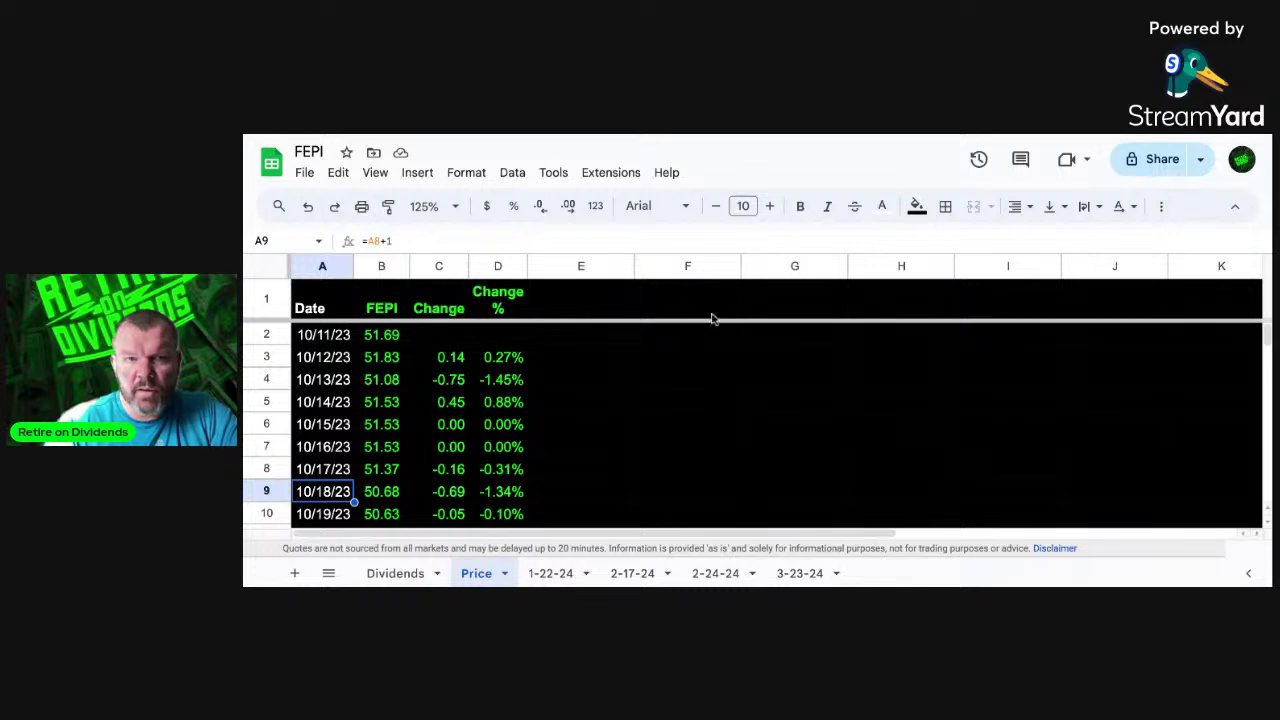
Step: Review FEPI's daily percentage changes in the Change % column from mid-October 2023 down to the last entry, 3/22/24
left_click(484, 448)
key("Down")
key("Down")
key("Down")
key("Down")
key("Down")
key("Down")
key("Down")
key("Down")
key("Down")
key("Down")
key("Down")
key("Down")
key("Down")
key("Down")
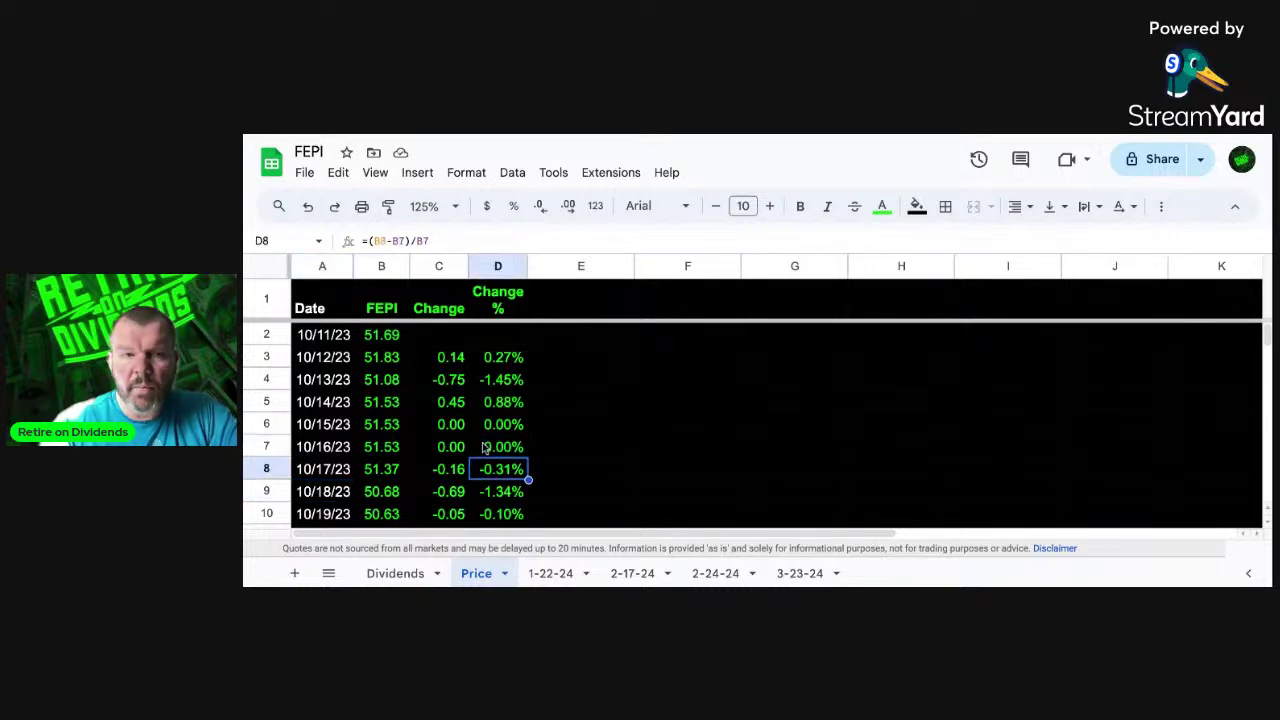
key("Down")
key("Down")
key("Down")
key("Down")
key("Down")
key("Down")
key("Down")
key("Down")
key("Down")
key("Down")
key("Down")
key("Down")
key("Down")
key("Down")
key("Down")
key("Down")
key("Down")
key("Down")
key("Down")
key("Down")
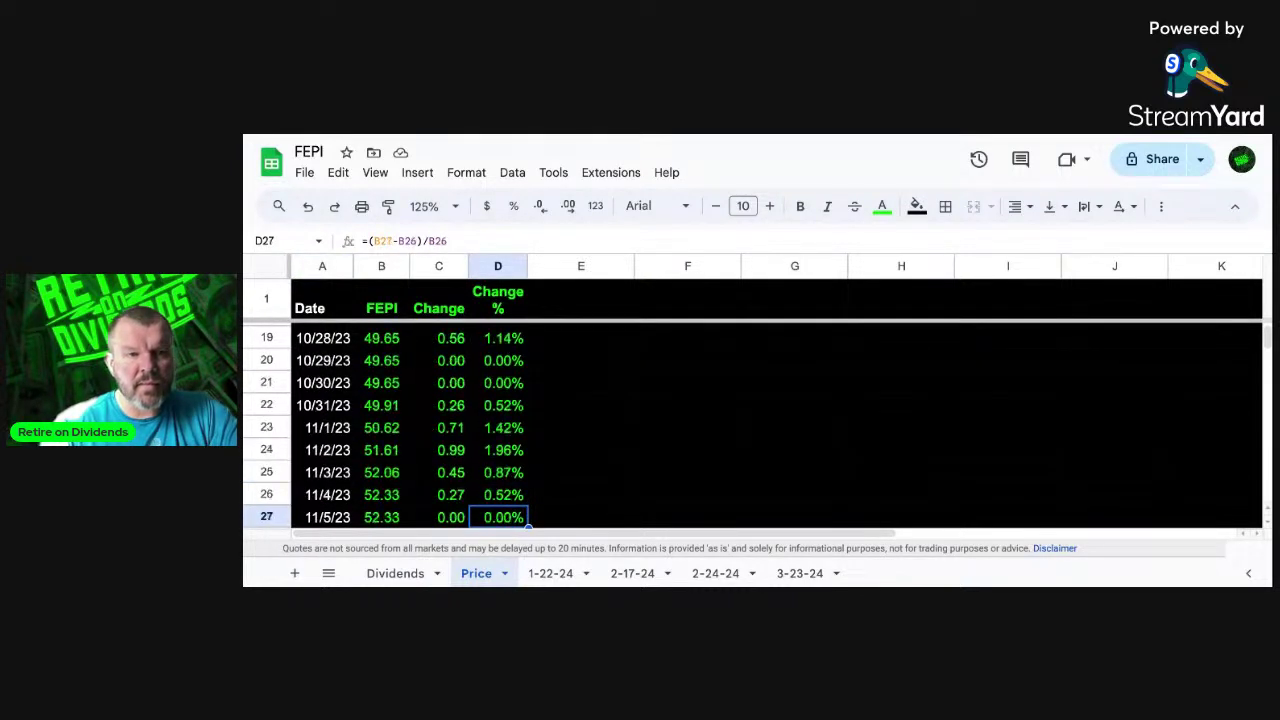
key("Down")
key("Down")
key("Down")
key("Down")
key("Down")
key("Down")
key("Down")
key("Down")
key("Down")
key("Down")
key("Down")
key("Down")
key("Down")
key("Down")
key("Down")
key("Down")
key("Down")
key("Down")
key("Down")
key("Down")
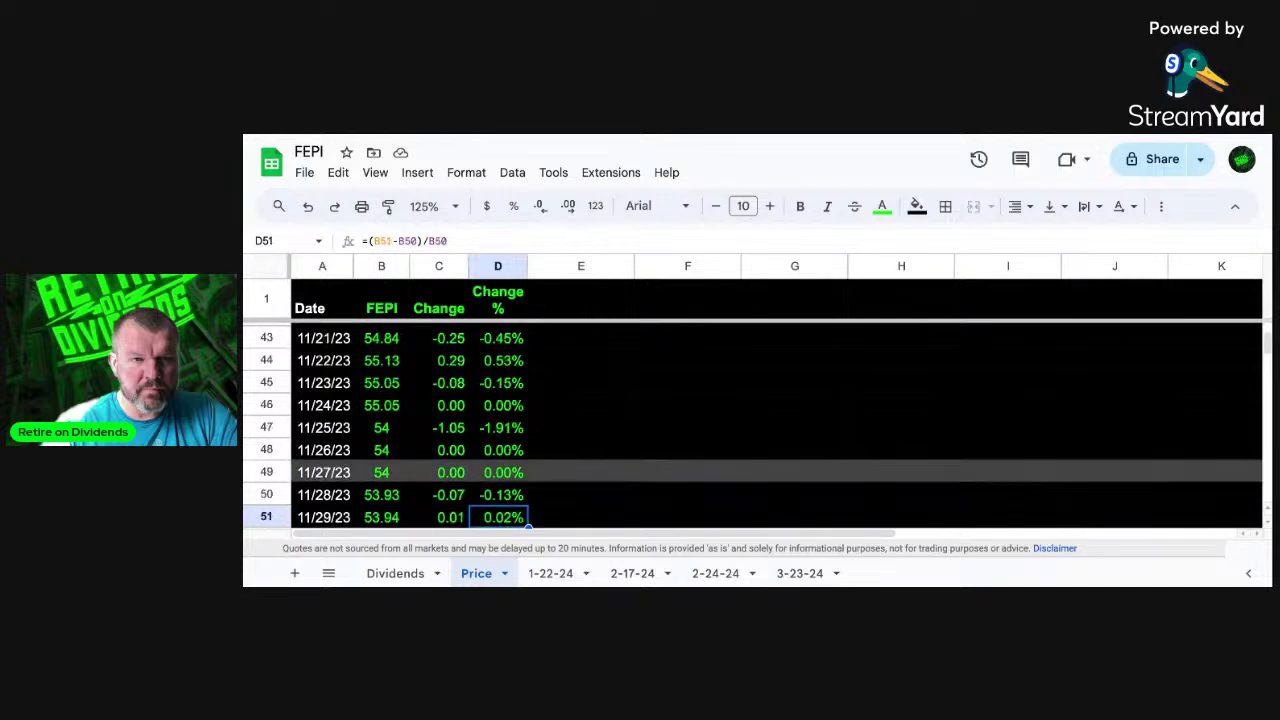
key("Down")
key("Down")
key("Down")
key("Down")
key("Down")
key("Down")
key("Down")
key("Down")
key("Down")
key("Down")
key("Down")
key("Down")
key("Down")
key("Down")
key("Down")
key("Down")
key("Down")
key("Down")
key("Down")
key("Down")
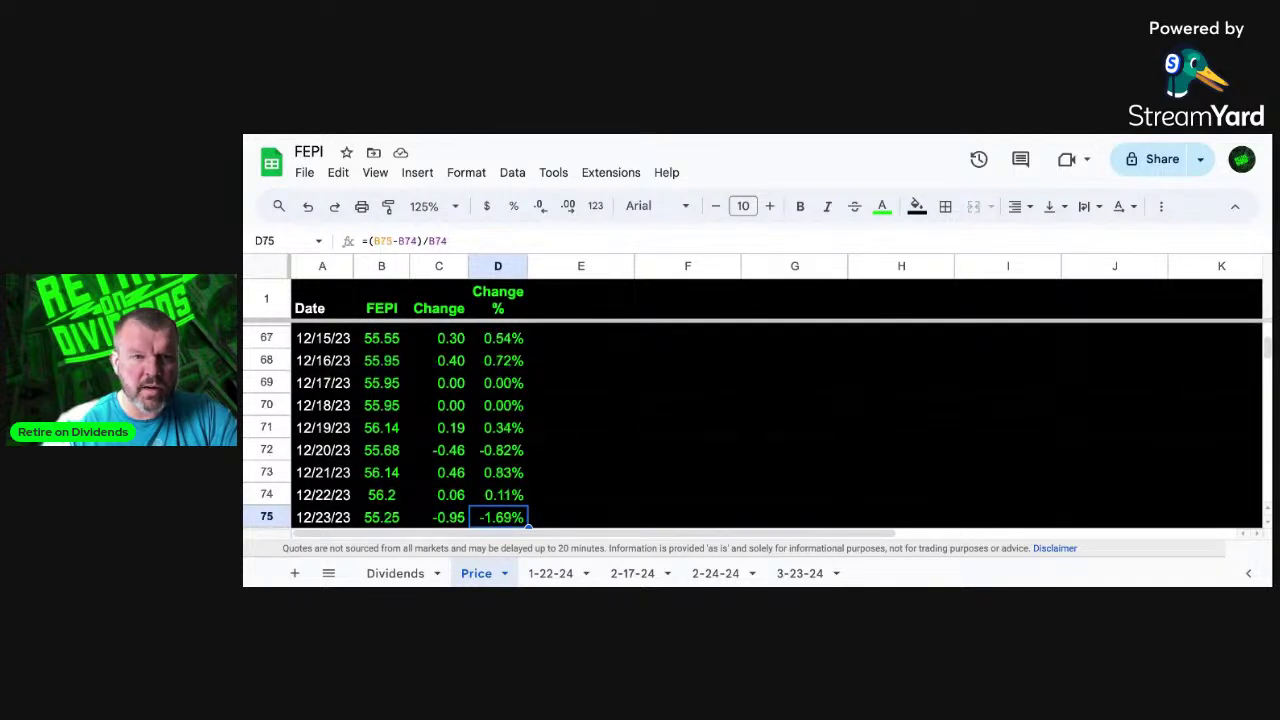
key("Down")
key("Down")
key("Down")
key("Down")
key("Down")
key("Down")
key("Down")
key("Down")
key("Down")
key("Down")
key("Down")
key("Down")
key("Down")
key("Down")
key("Down")
key("Down")
key("Down")
key("Down")
key("Down")
key("Down")
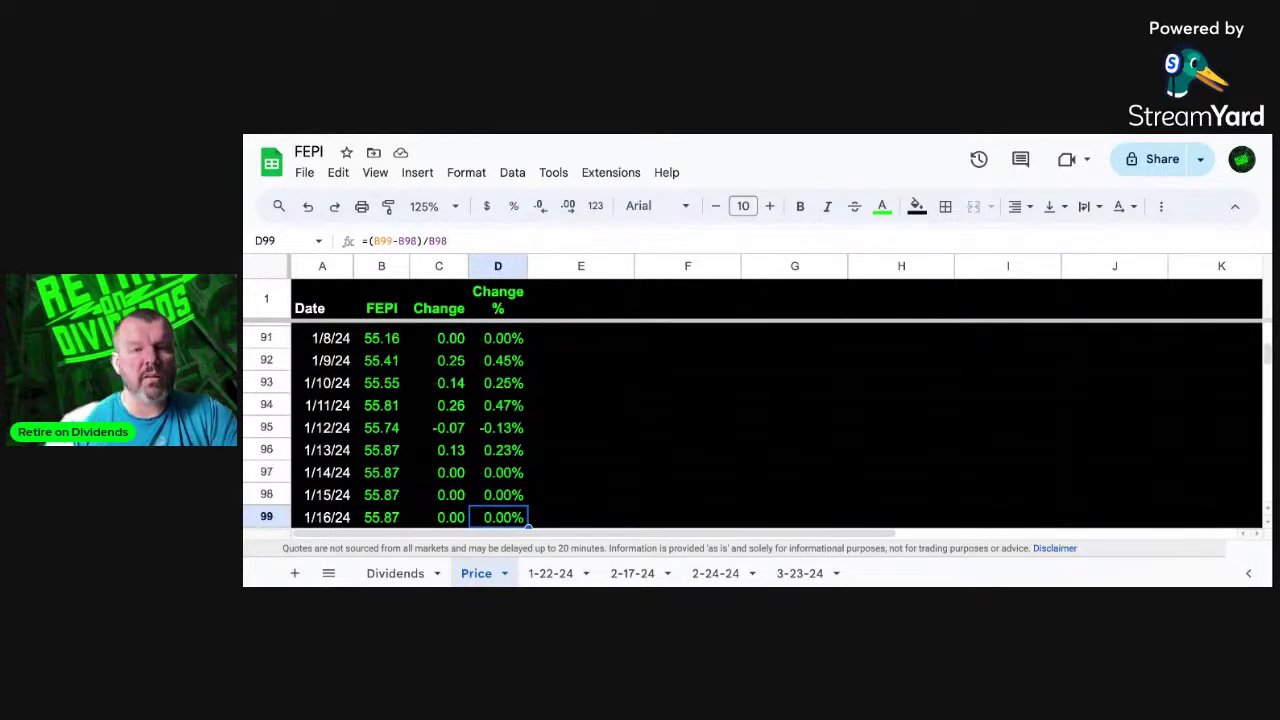
key("Down")
key("Down")
key("Down")
key("Down")
key("Down")
key("Down")
key("Down")
key("Down")
key("Down")
key("Down")
key("Down")
key("Down")
key("Down")
key("Down")
key("Down")
key("Down")
key("Down")
key("Down")
key("Down")
key("Down")
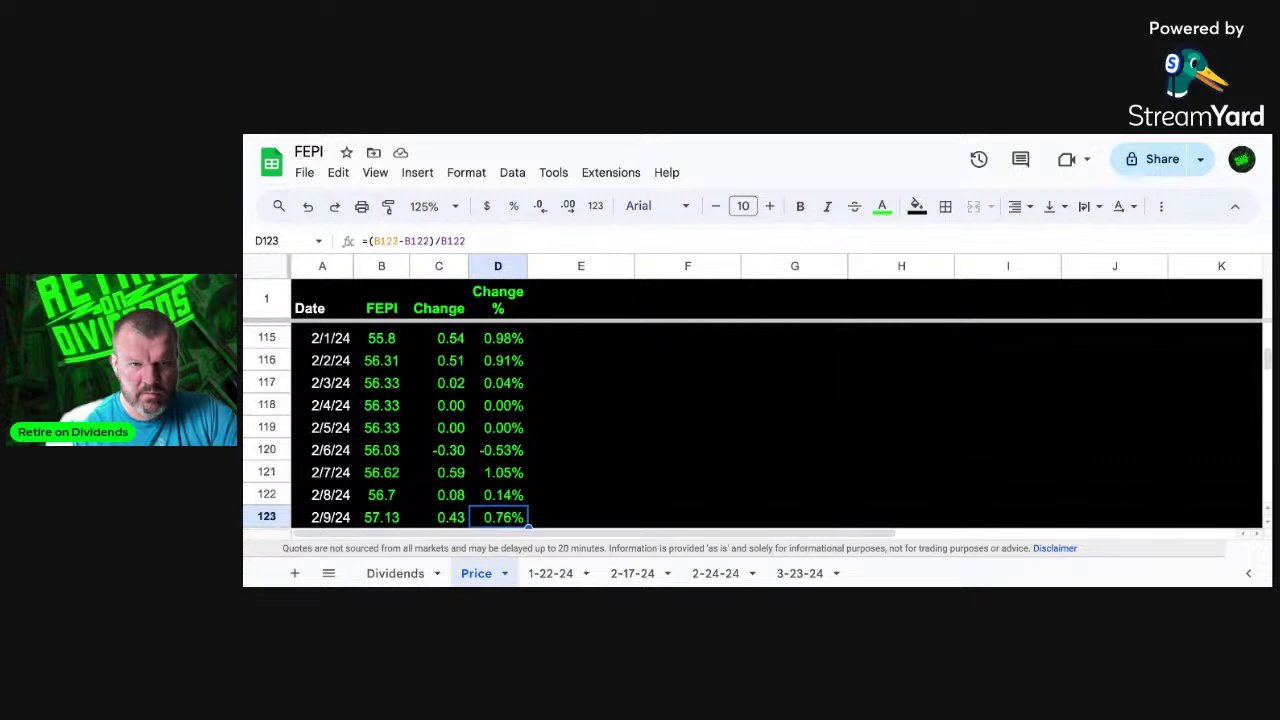
key("Down")
key("Down")
key("Down")
key("Down")
key("Down")
key("Down")
key("Down")
key("Down")
key("Down")
key("Down")
key("Down")
key("Down")
key("Down")
key("Down")
key("Down")
key("Down")
key("Down")
key("Down")
key("Down")
key("Down")
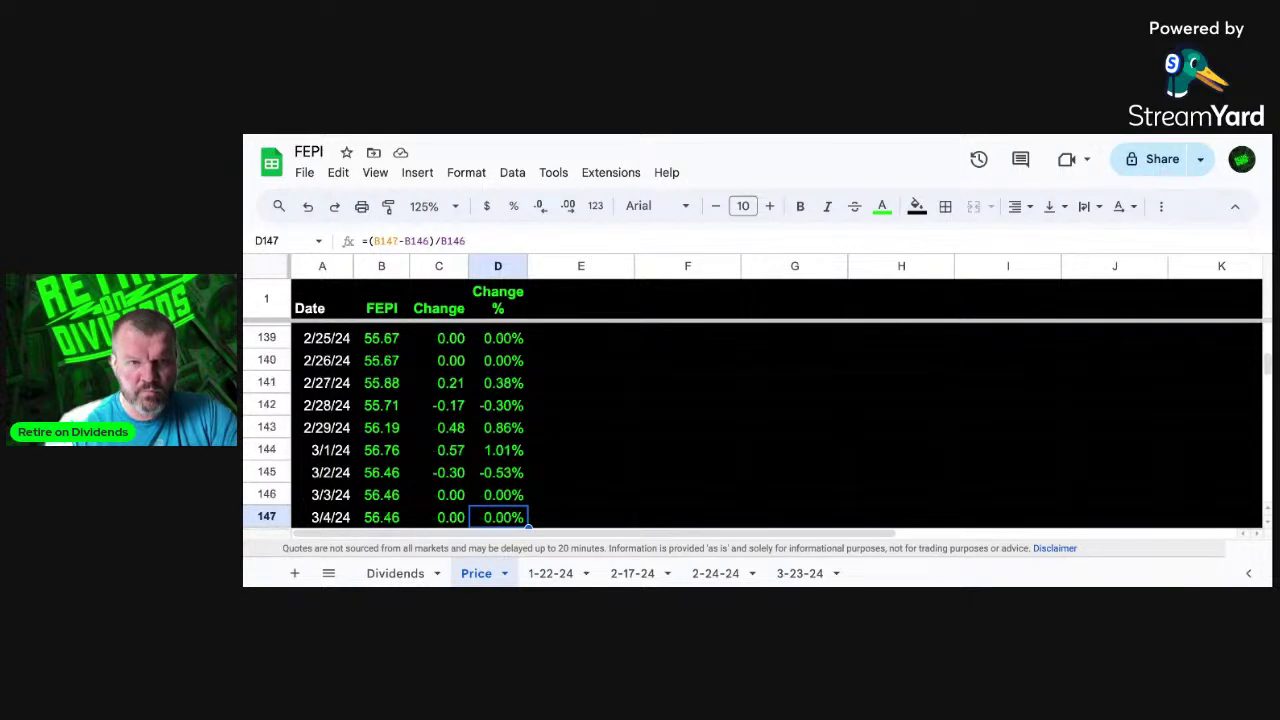
key("Down")
key("Down")
key("Down")
key("Down")
key("Down")
key("Down")
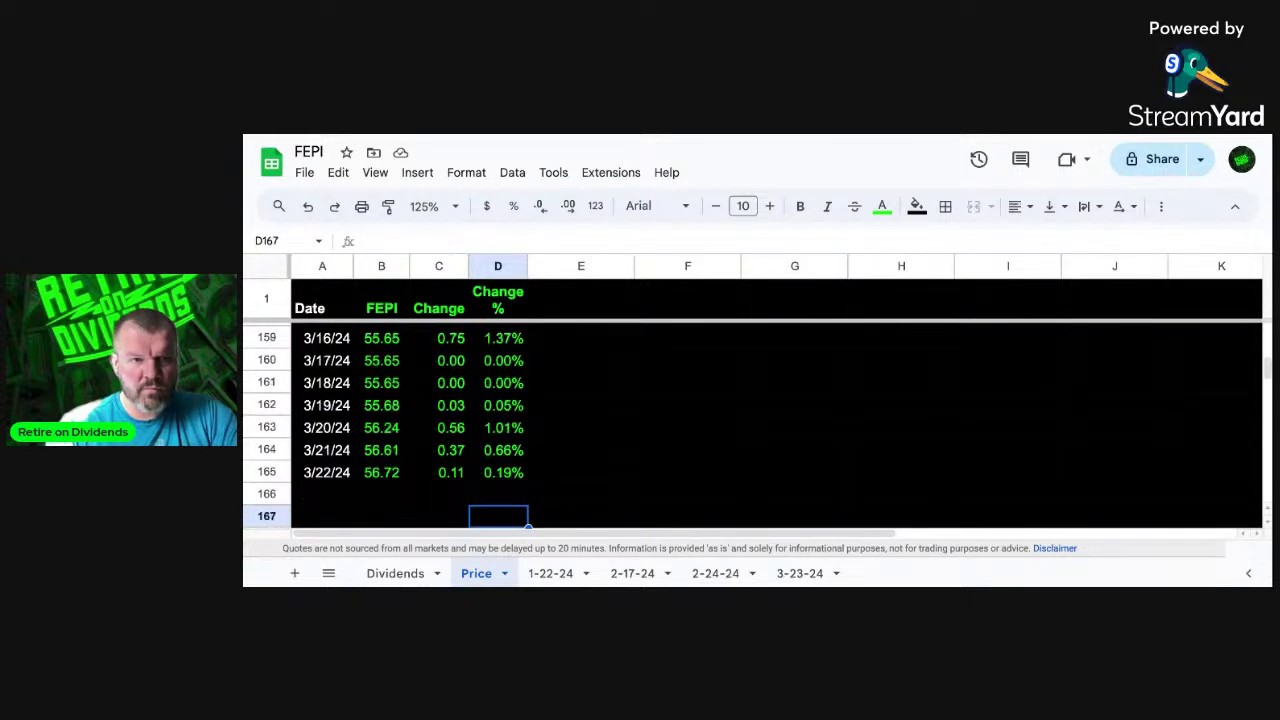
Step: Examine the return summary beneath the price history from Today and Launch through Return %, rechecking the Return, Dividends and Capital + formulas
key("Down")
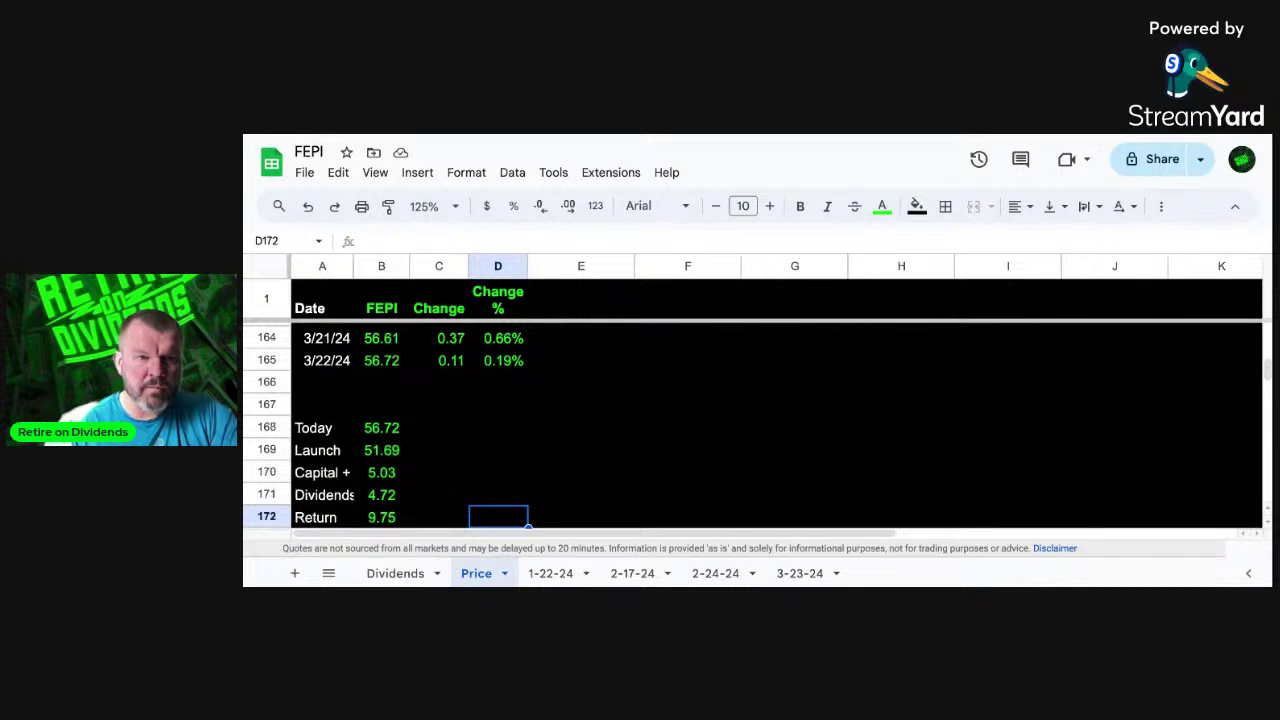
key("Up")
key("Up")
key("Left")
key("Left")
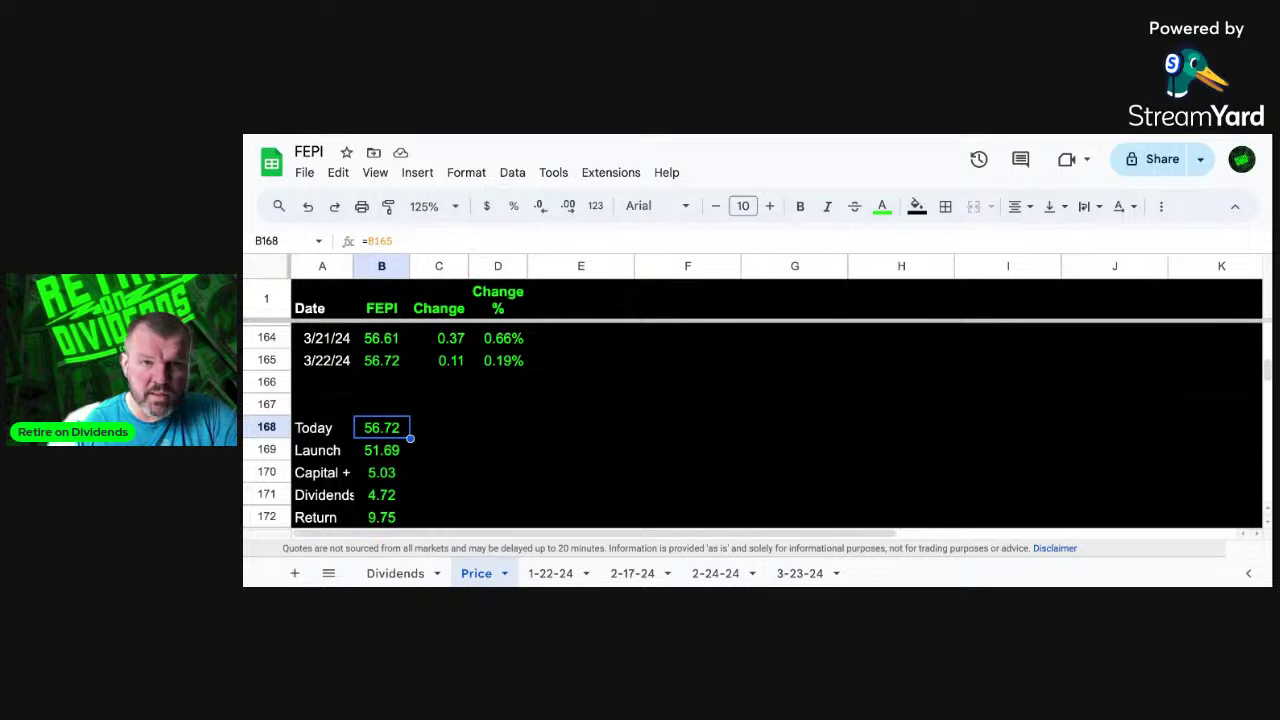
key("Down")
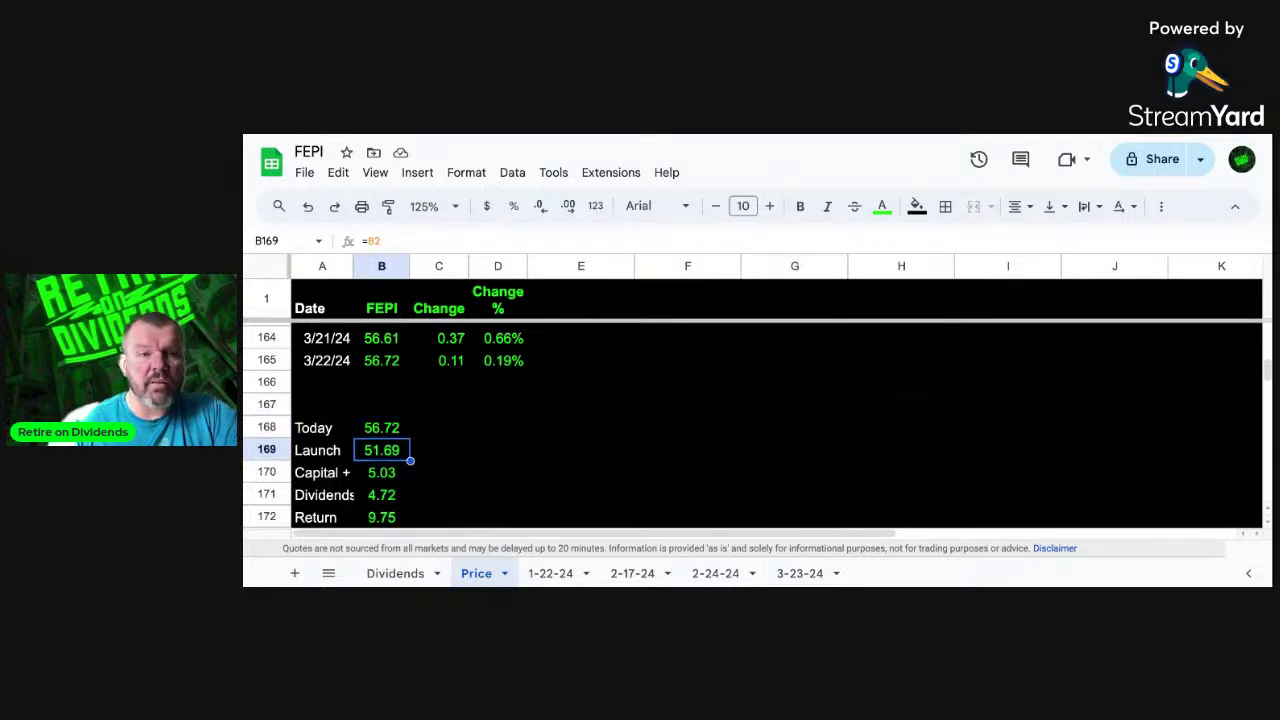
key("Down")
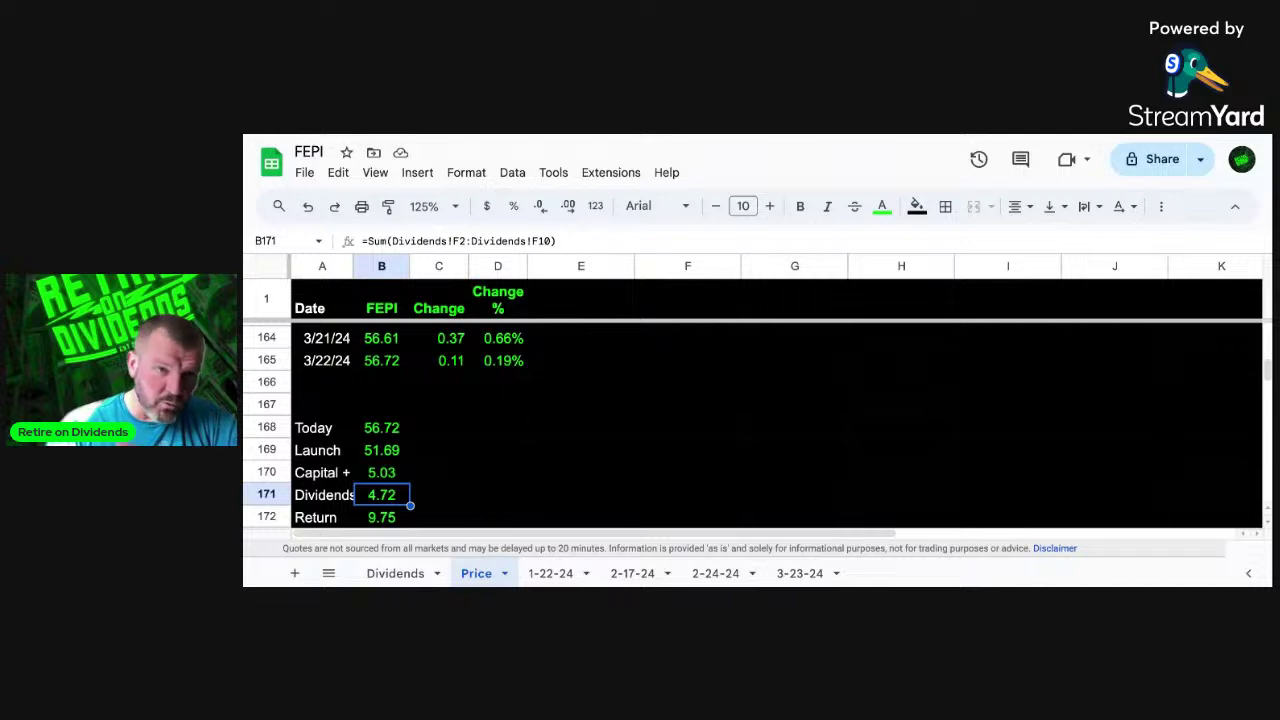
key("Down")
key("Down")
key("Down")
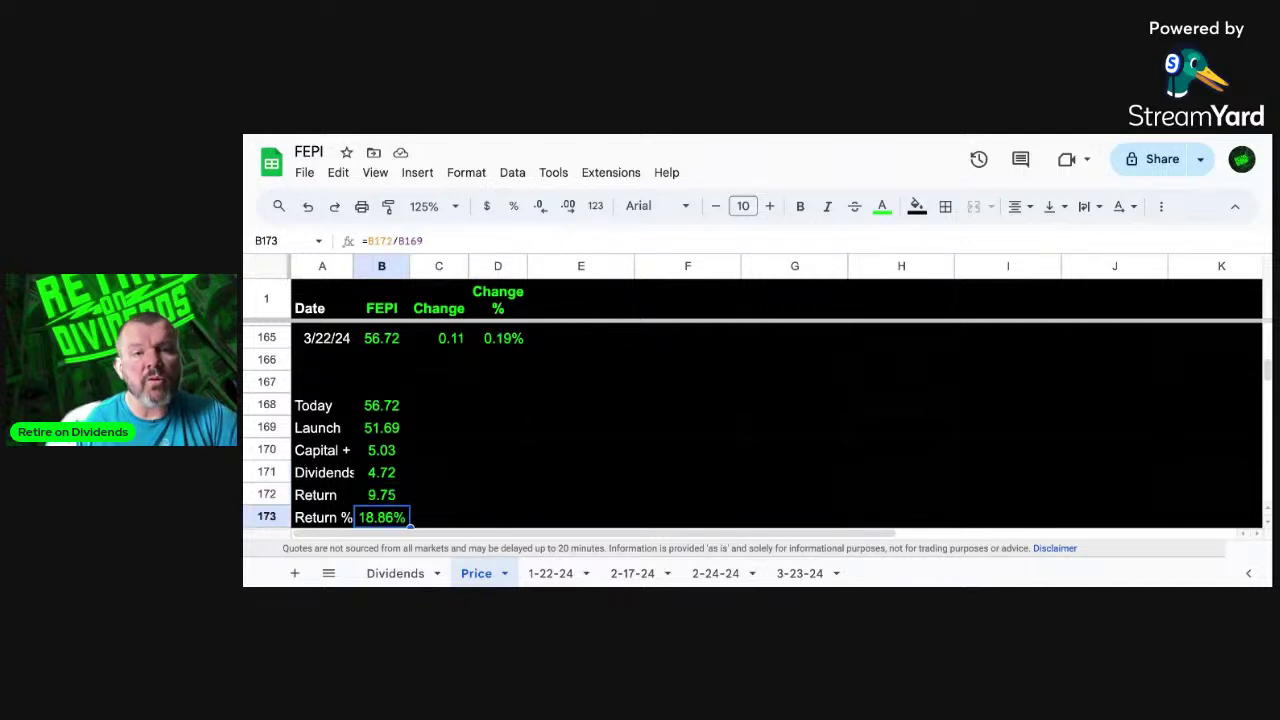
key("Up")
key("Up")
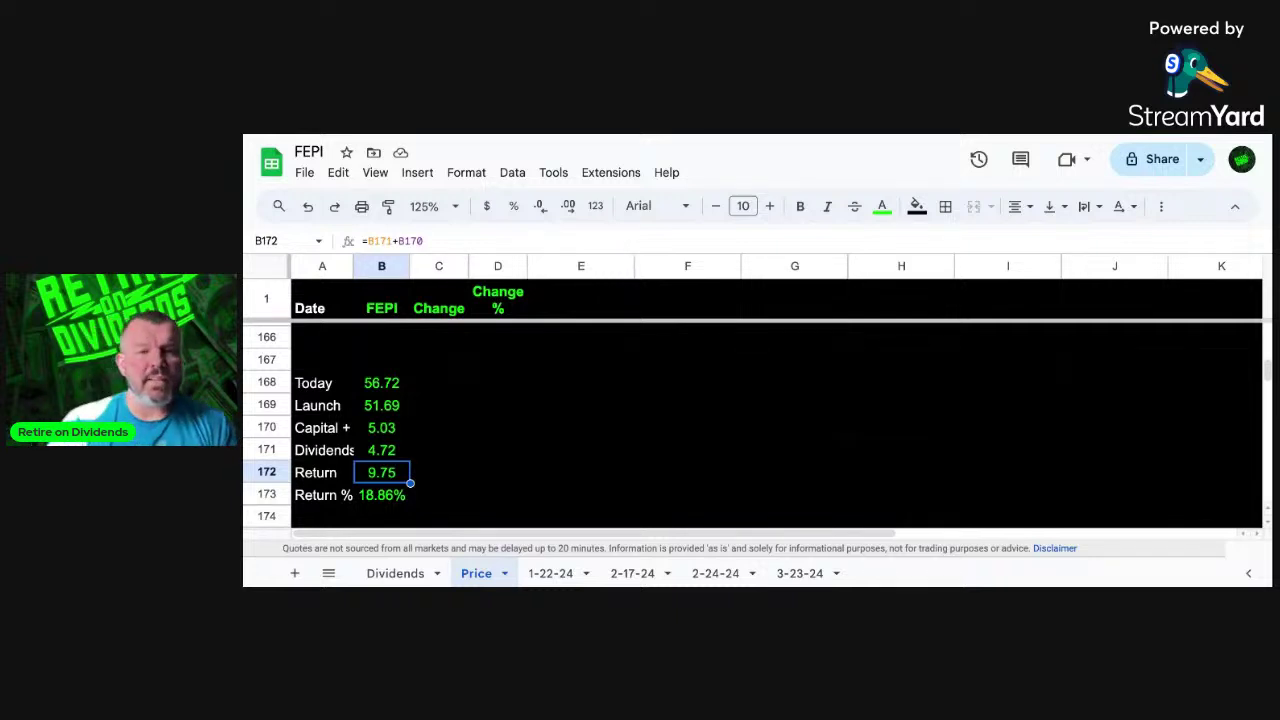
key("Down")
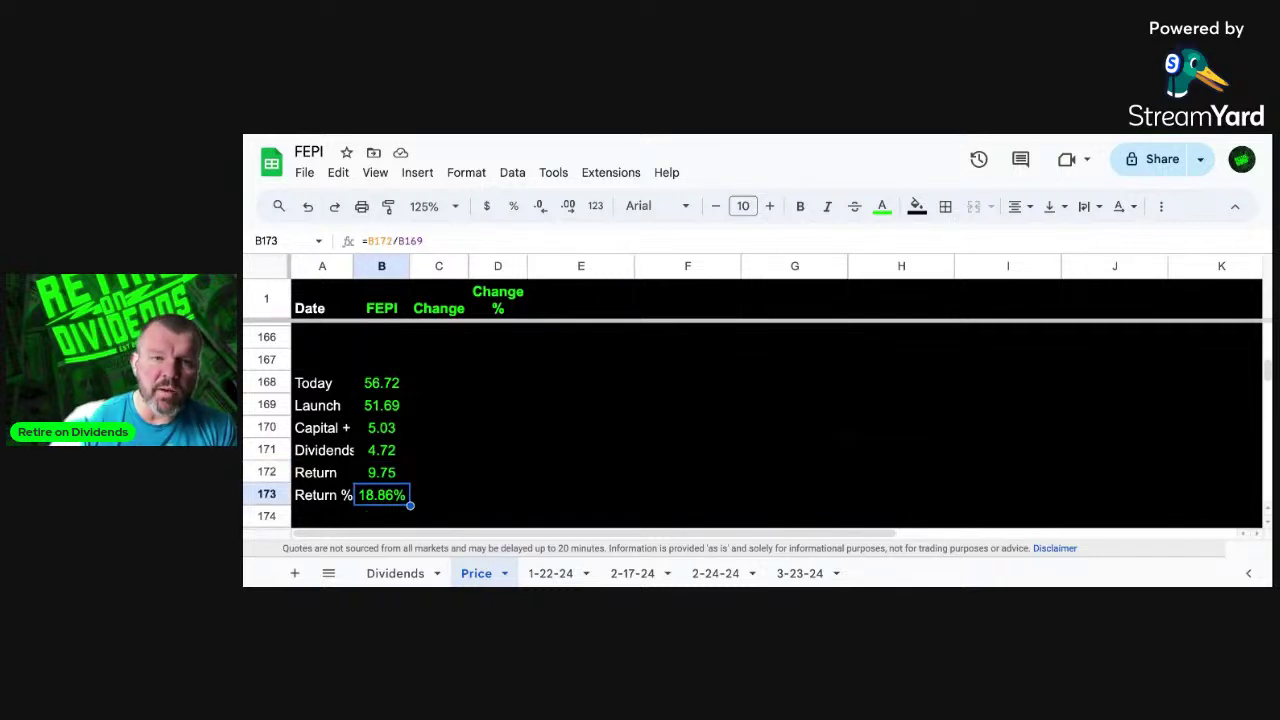
key("Up")
key("Up")
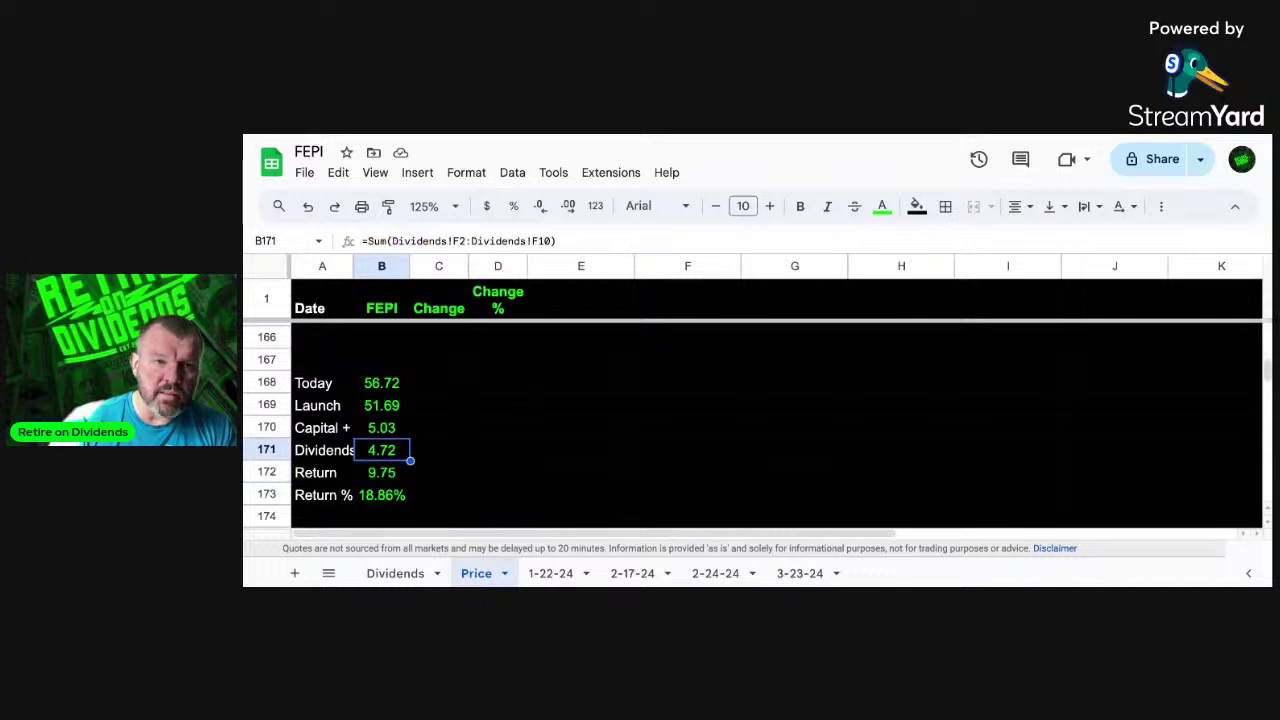
key("Up")
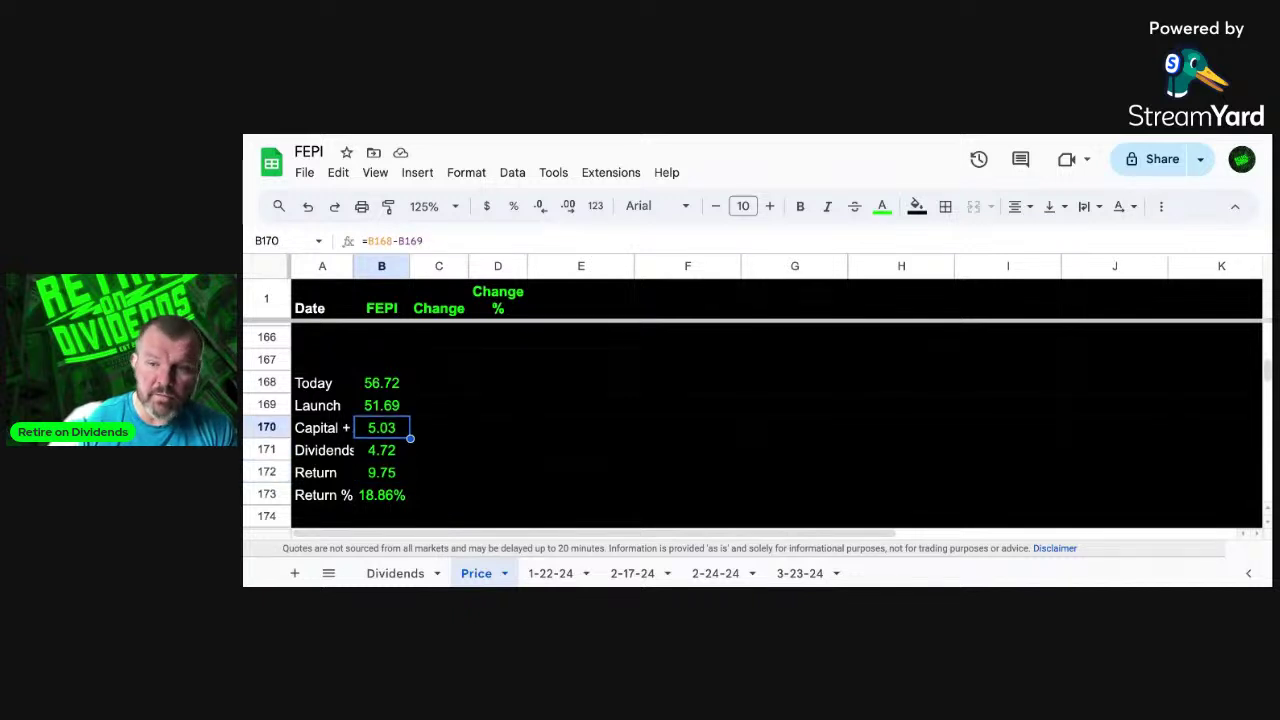
Step: Enter the formula =B170/B169 in C170, beside the Capital + amount, to express the capital gain relative to the launch price
key("Right")
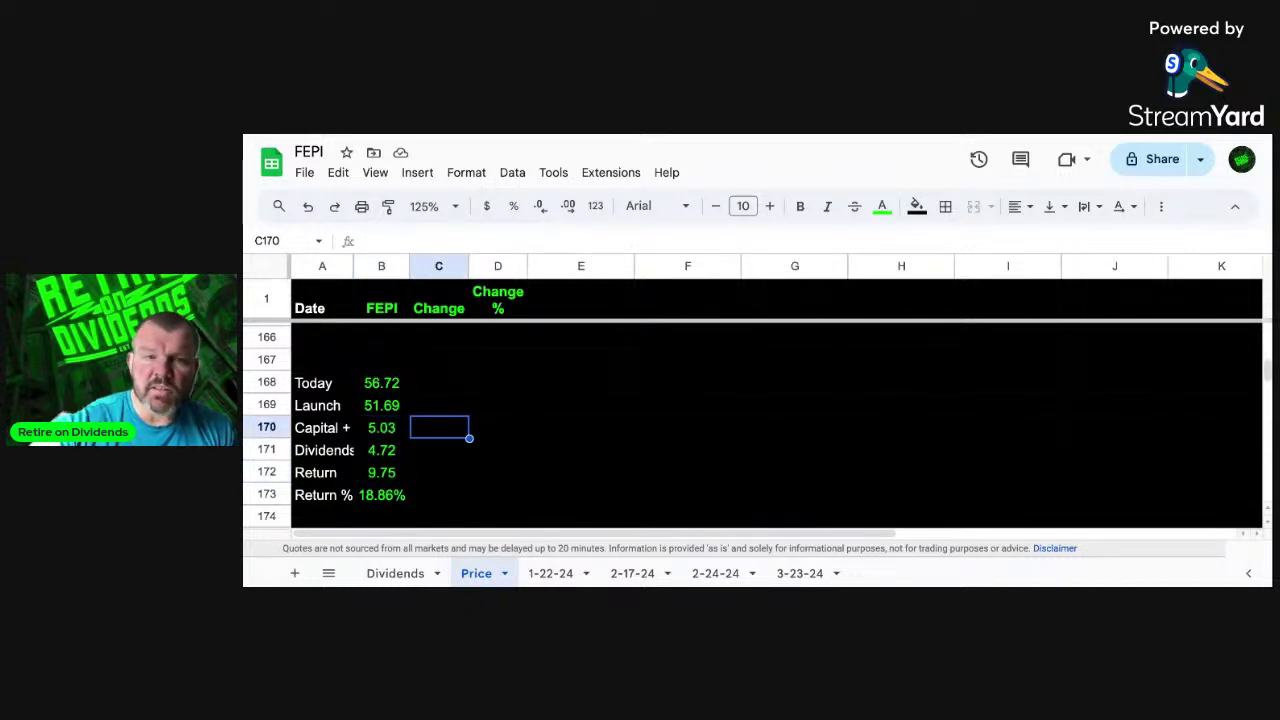
type("=")
key("Left")
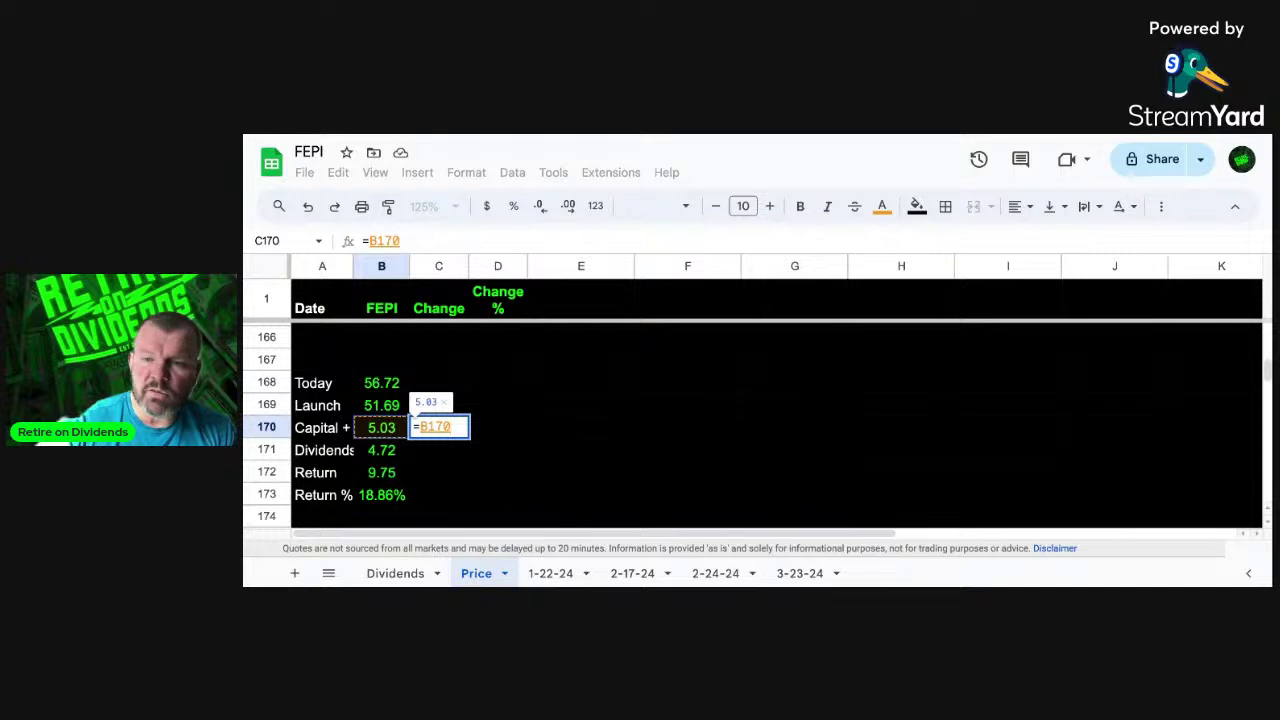
type("/")
key("Up")
key("Up")
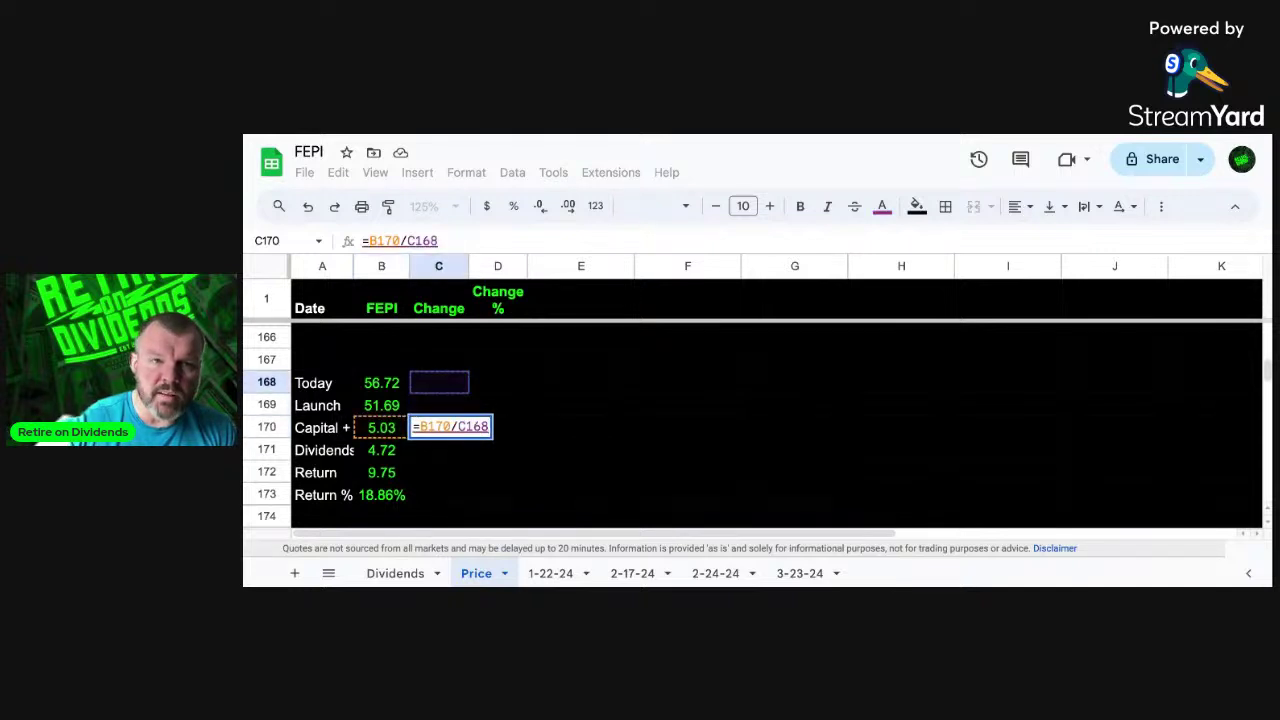
key("Down")
key("Left")
key("Return")
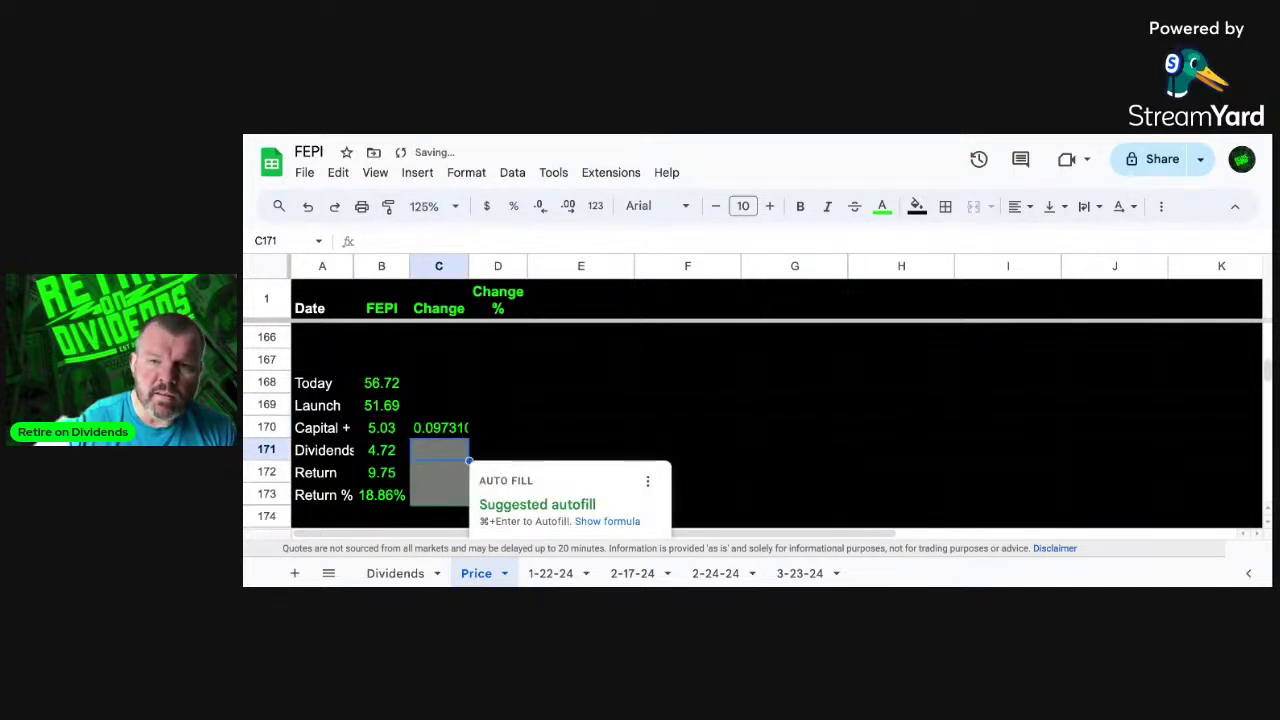
Step: Apply the Percent number format to the capital return ratio in C170
left_click(439, 427)
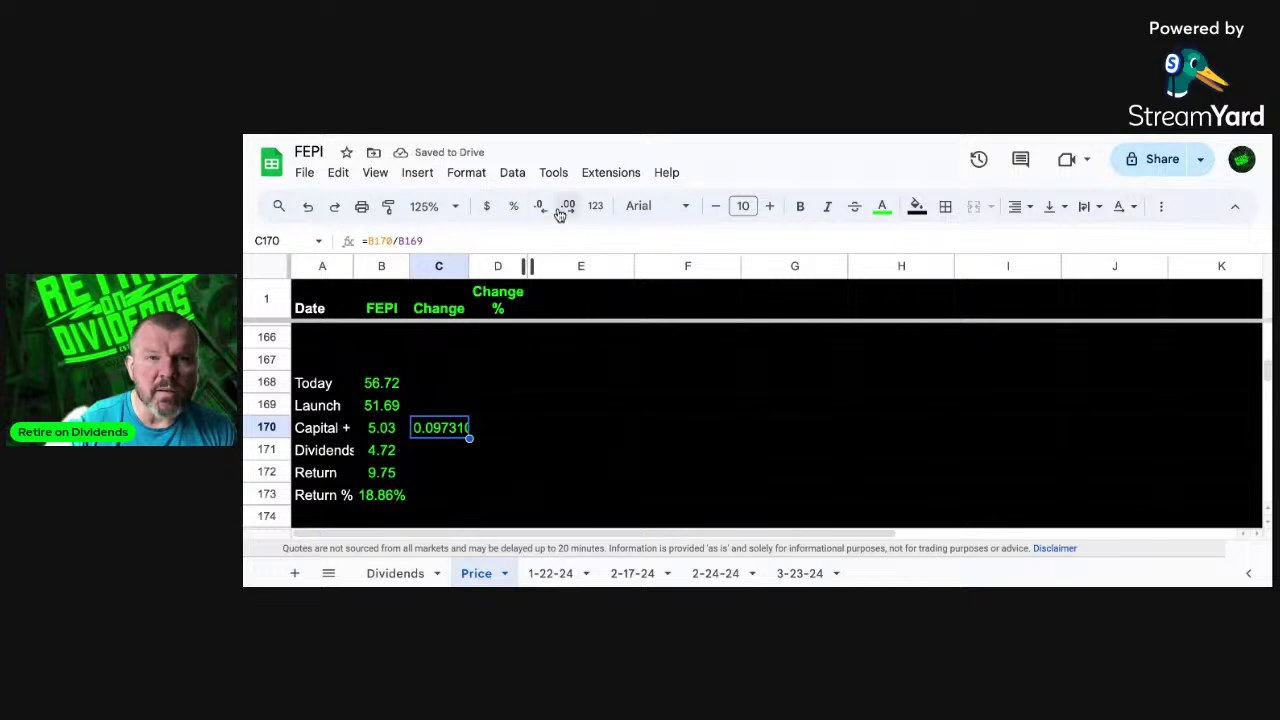
left_click(466, 173)
mouse_move(540, 248)
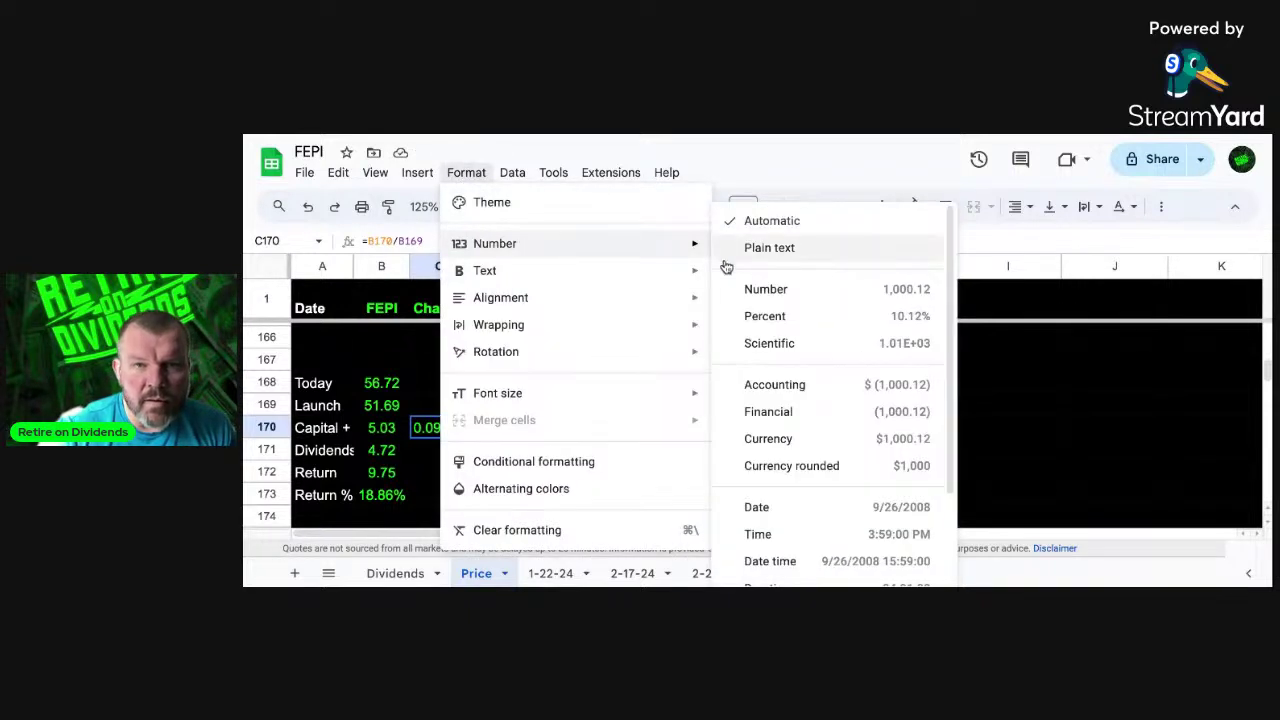
left_click(789, 318)
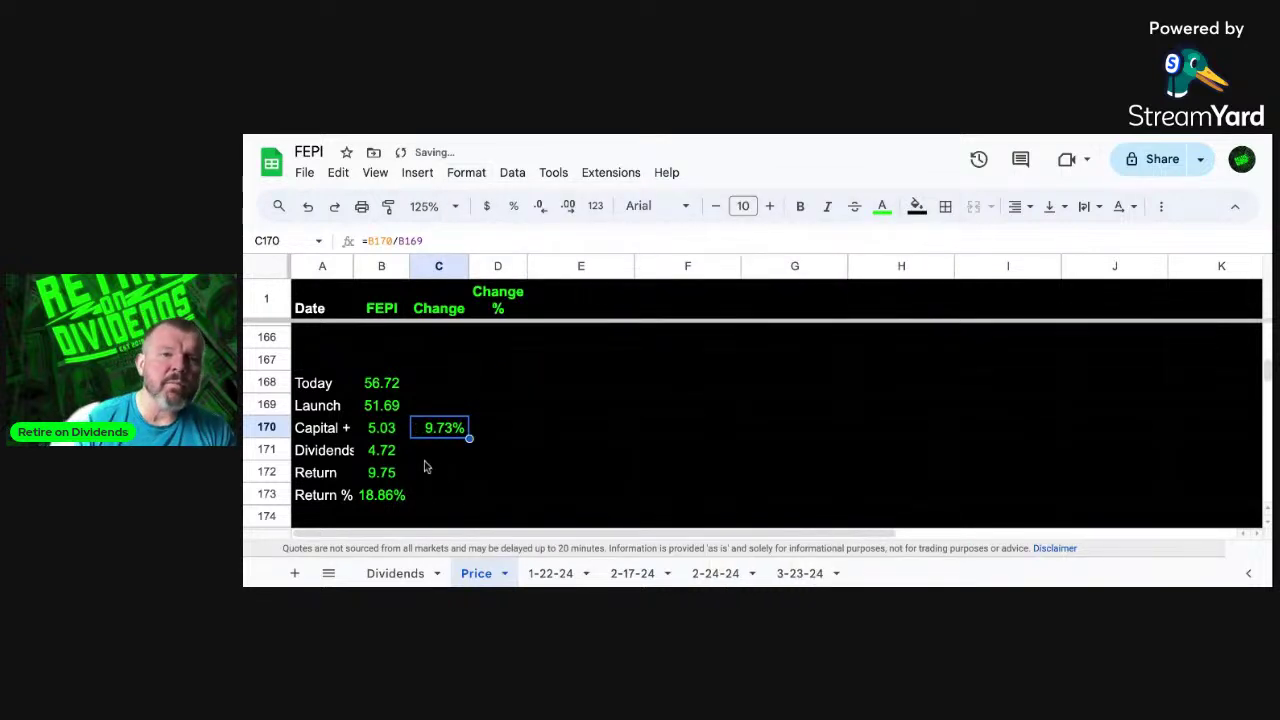
Step: Enter the formula =B171/B169 in C171, beside the Dividends amount, to express dividends relative to the launch price
left_click(437, 453)
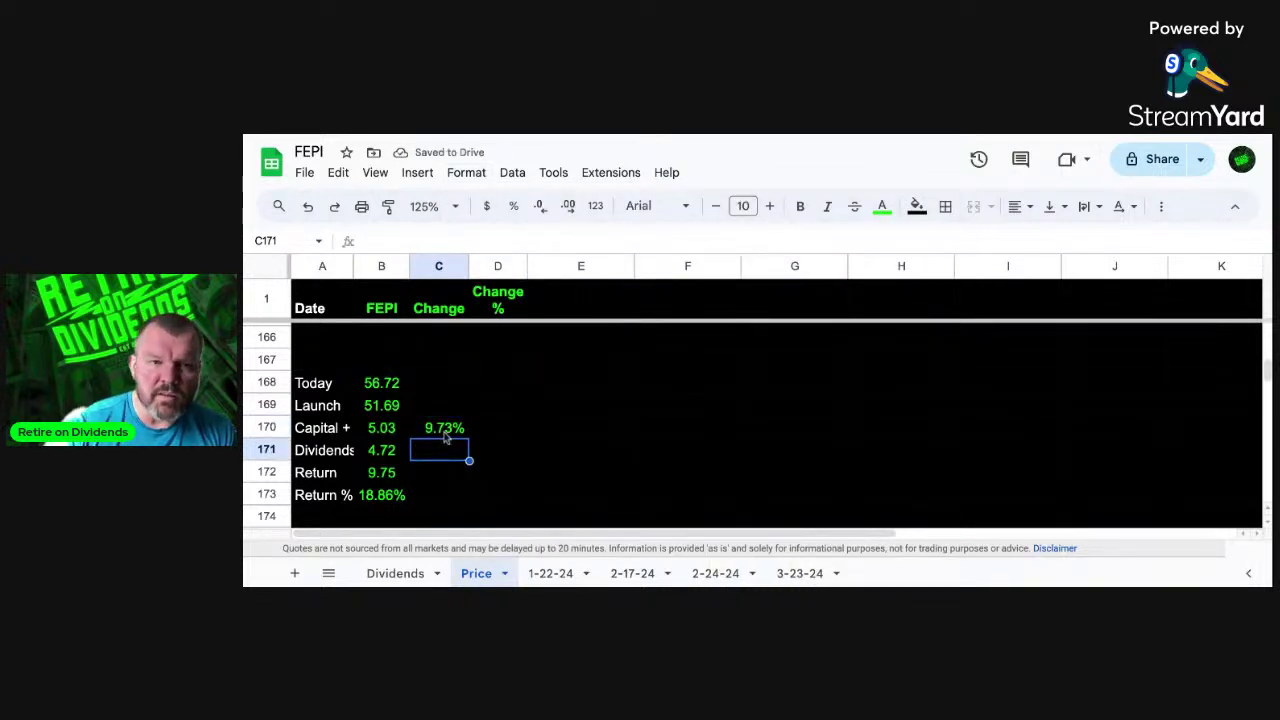
type("=")
key("Left")
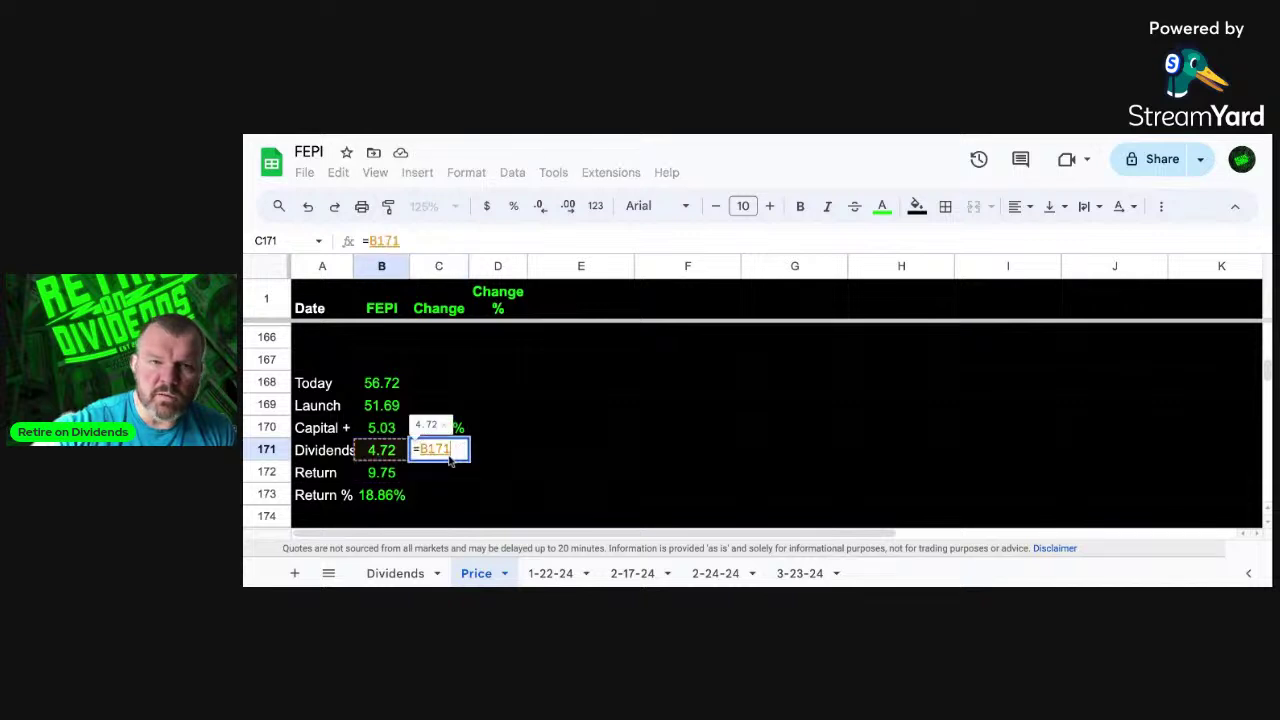
type("/")
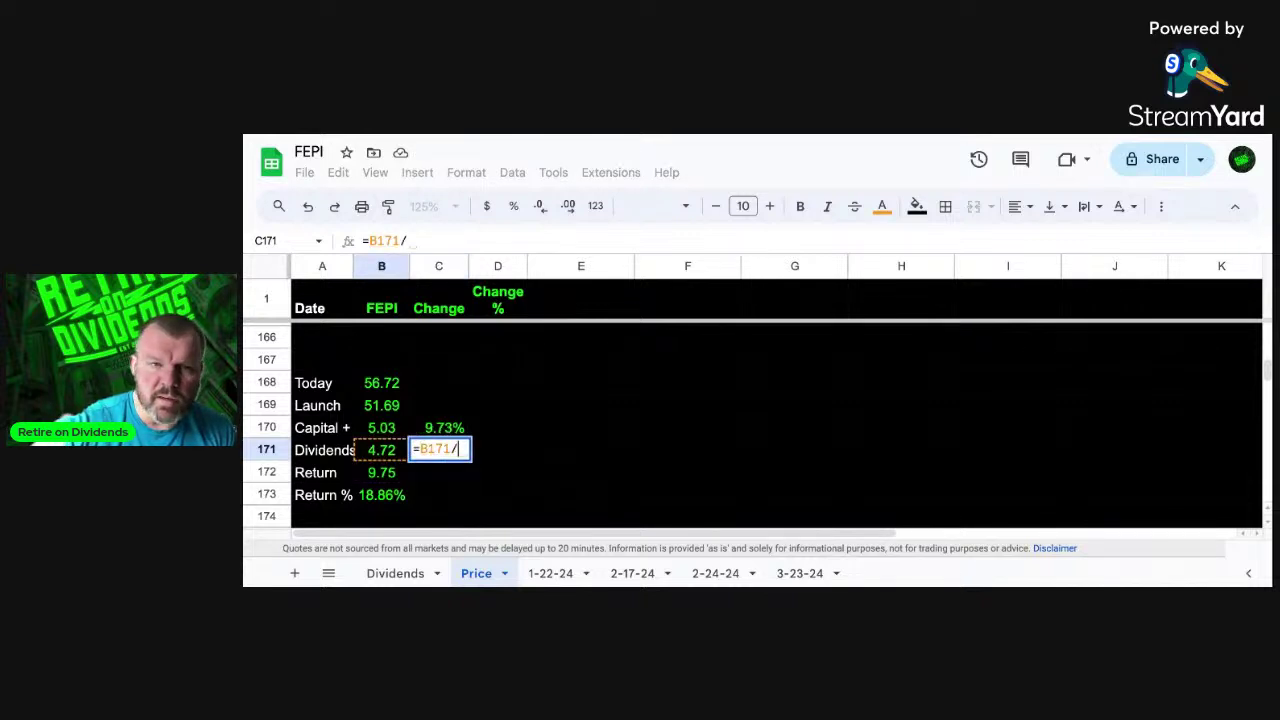
key("Up")
key("Up")
key("Left")
key("Return")
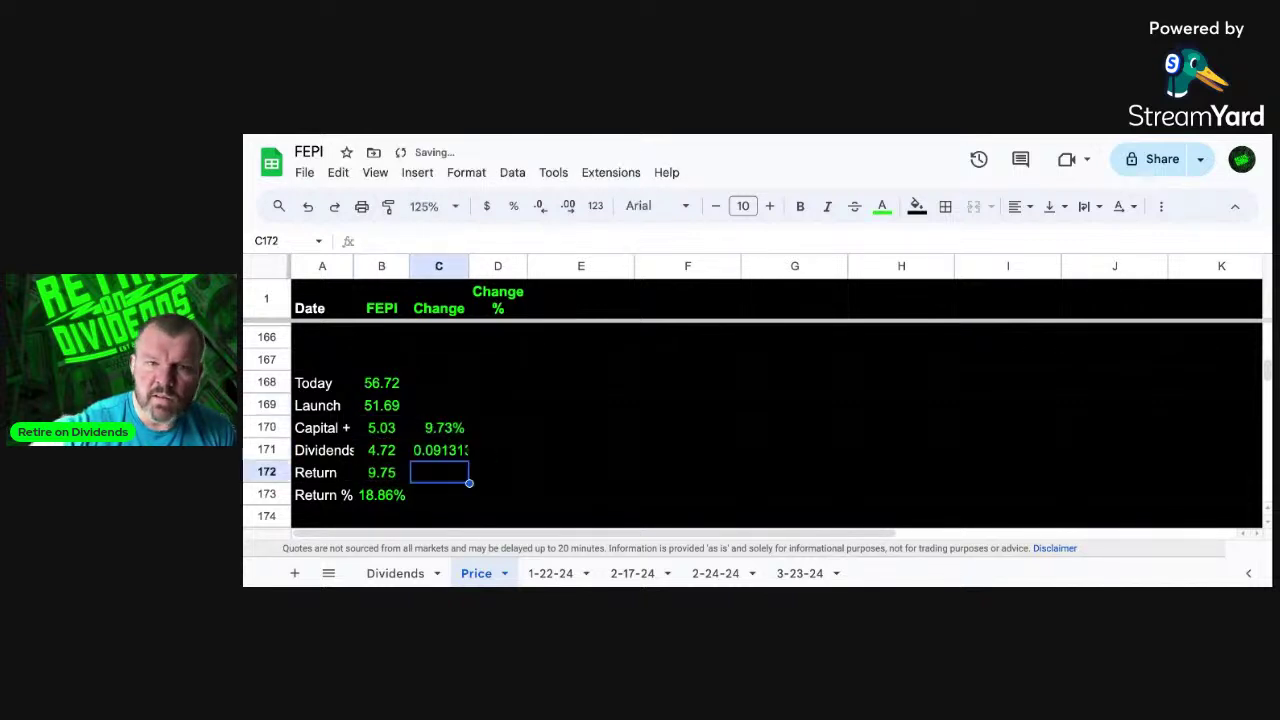
Step: Apply the Percent number format to the dividend return ratio in C171
key("Up")
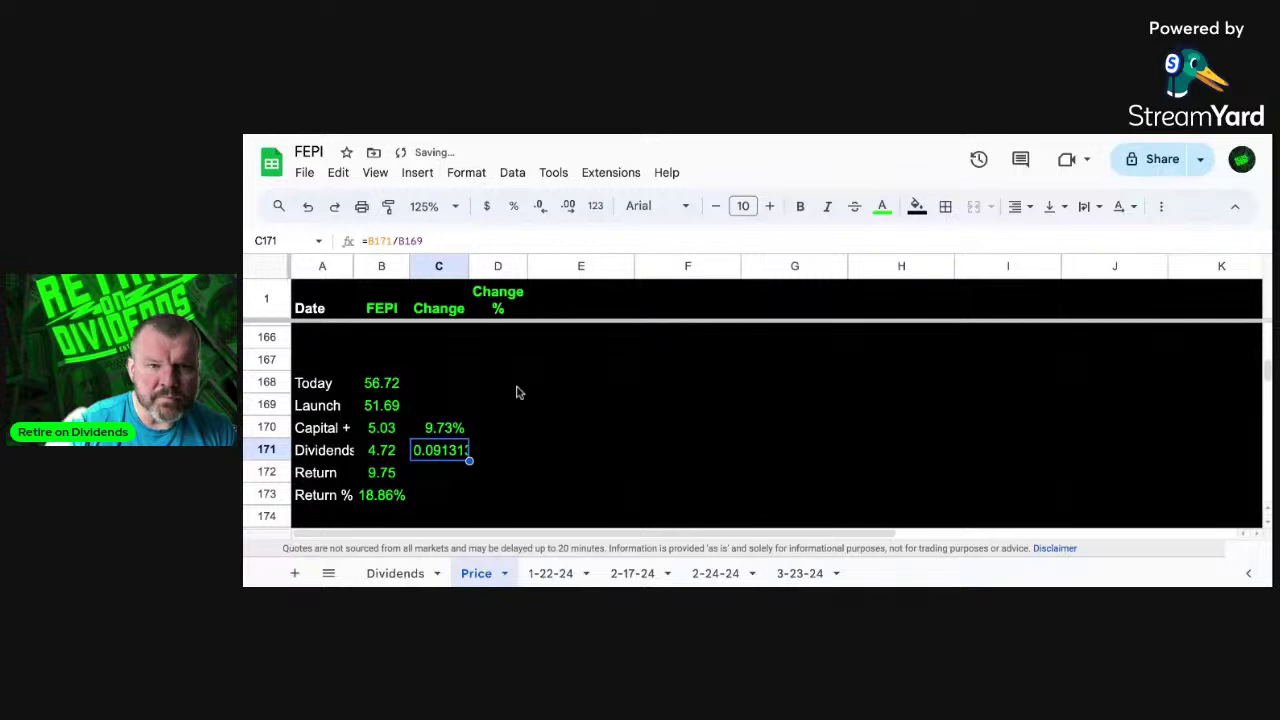
left_click(467, 173)
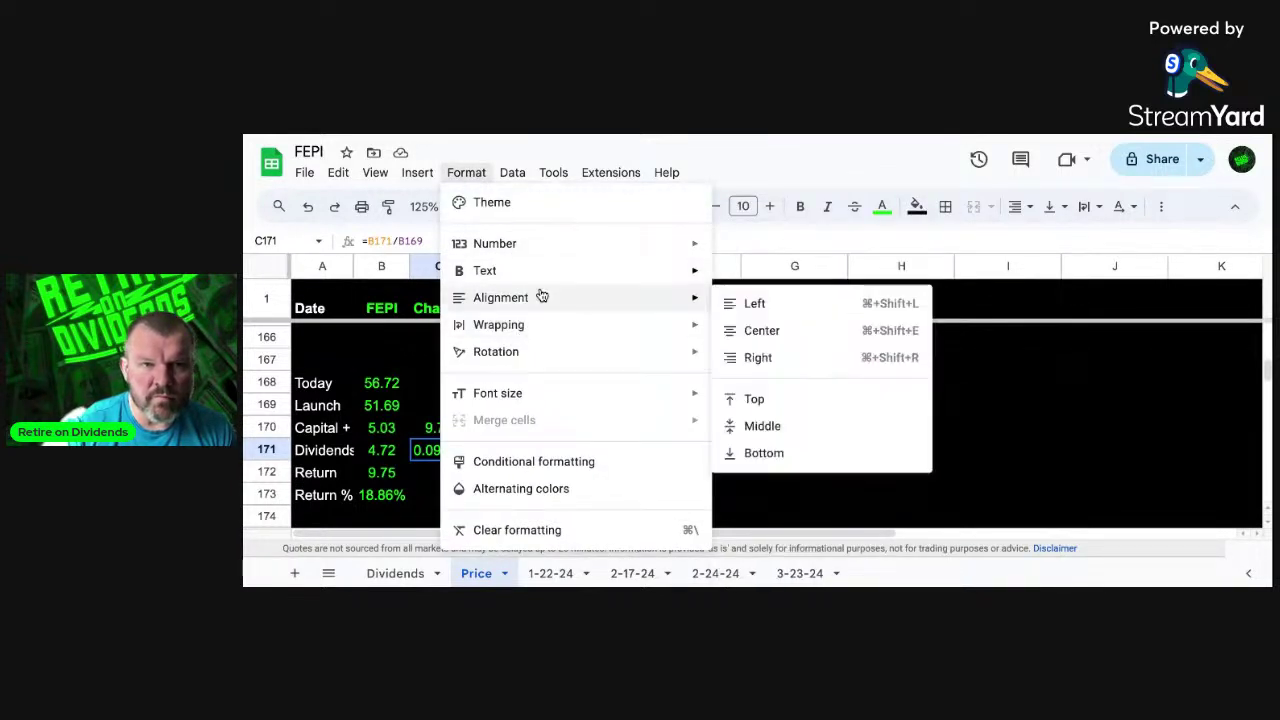
mouse_move(603, 246)
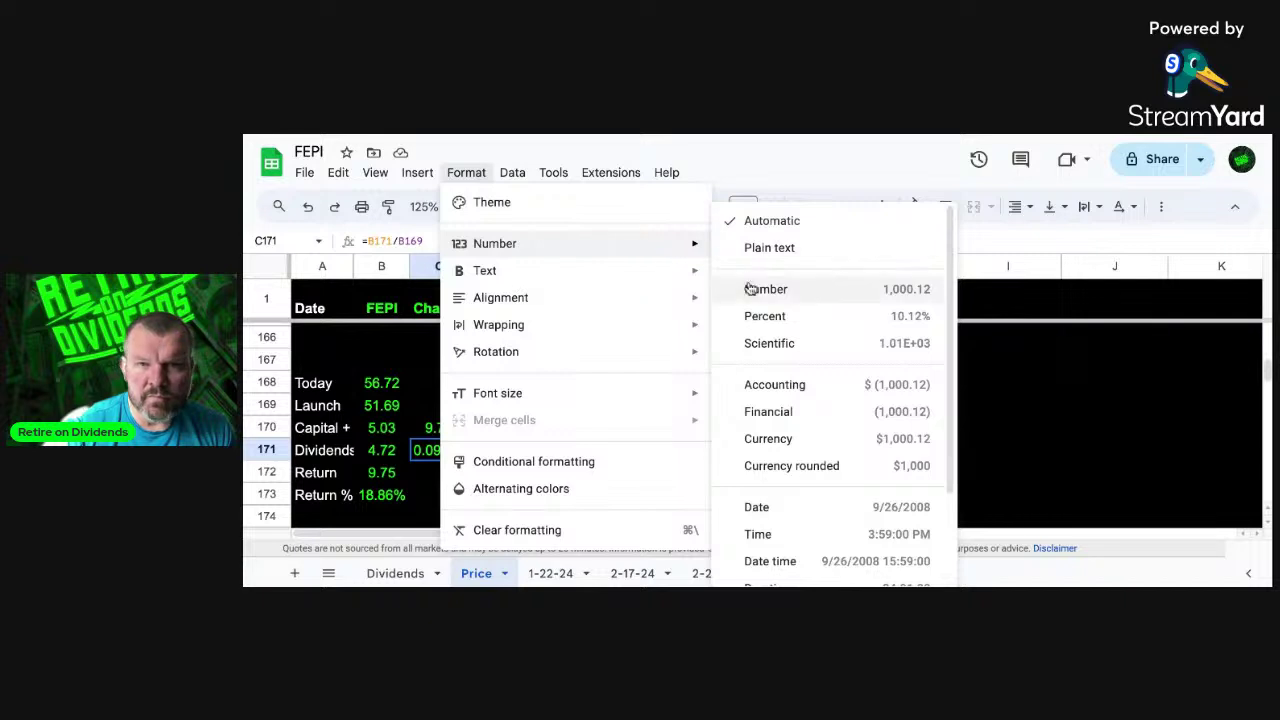
left_click(765, 316)
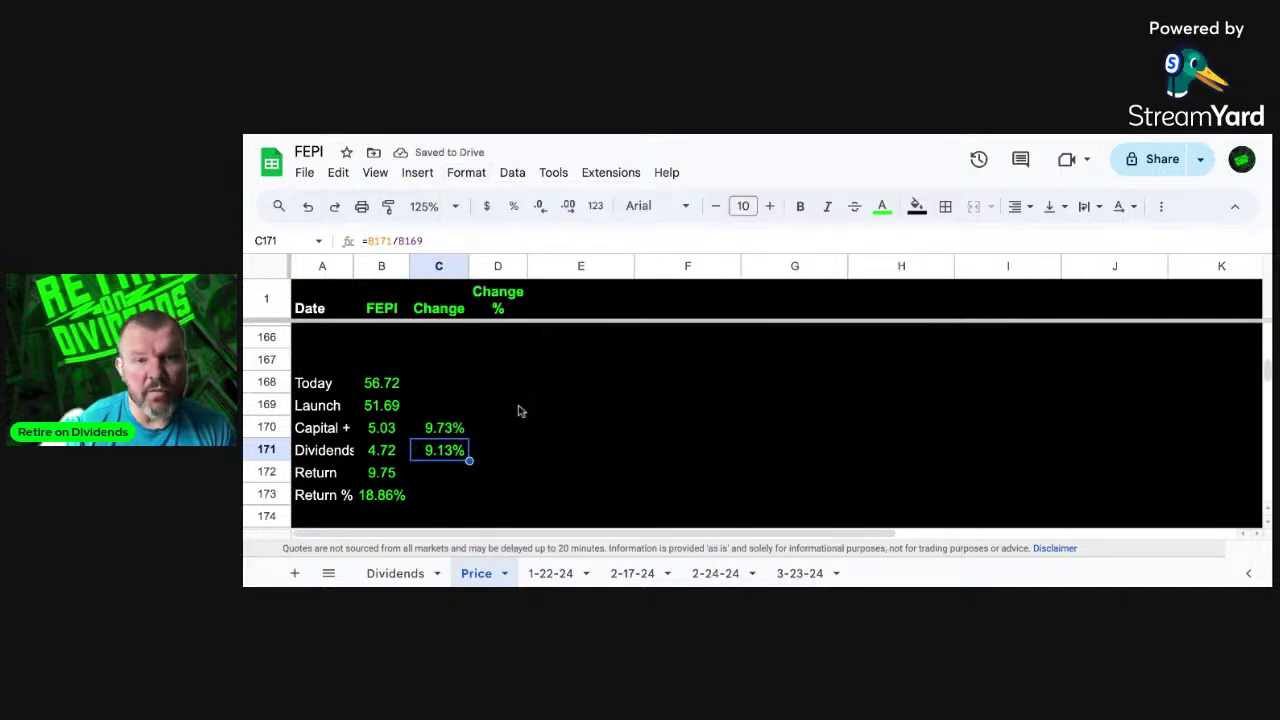
Step: Open the Dividends sheet and review the monthly amounts in the Distribution column, ending on the empty March 2024 cell
left_click(397, 572)
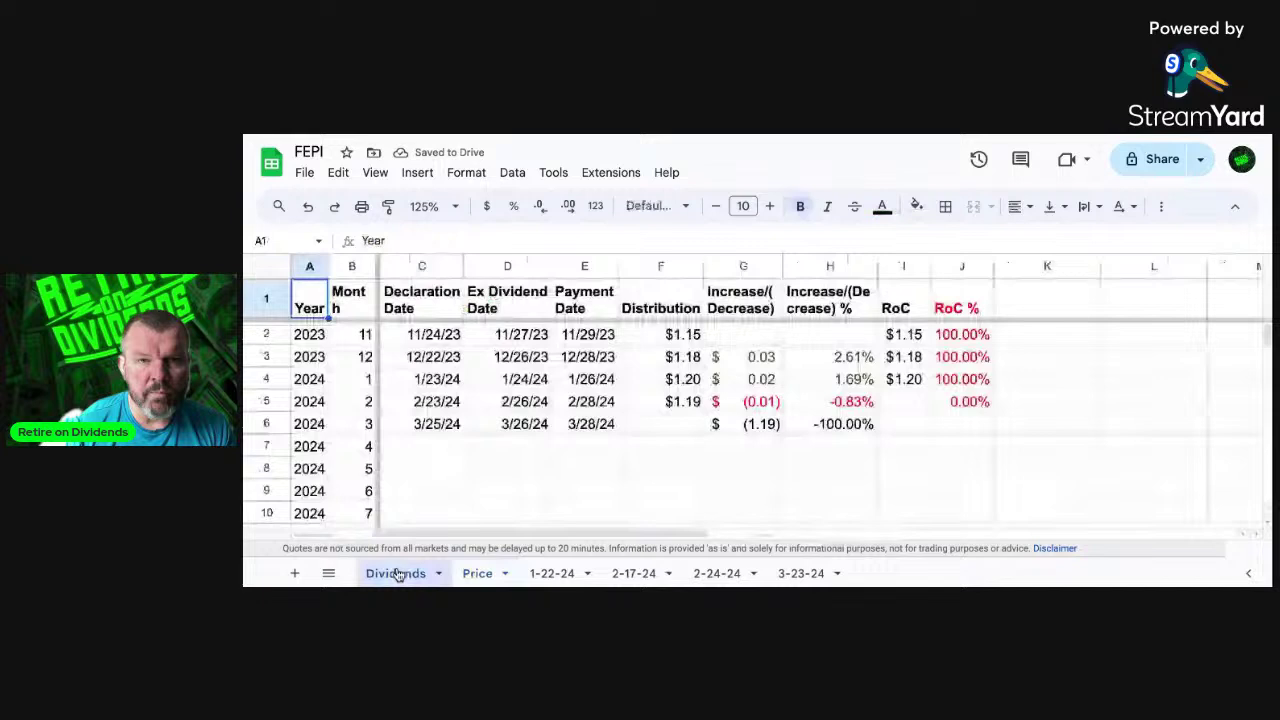
left_click(662, 430)
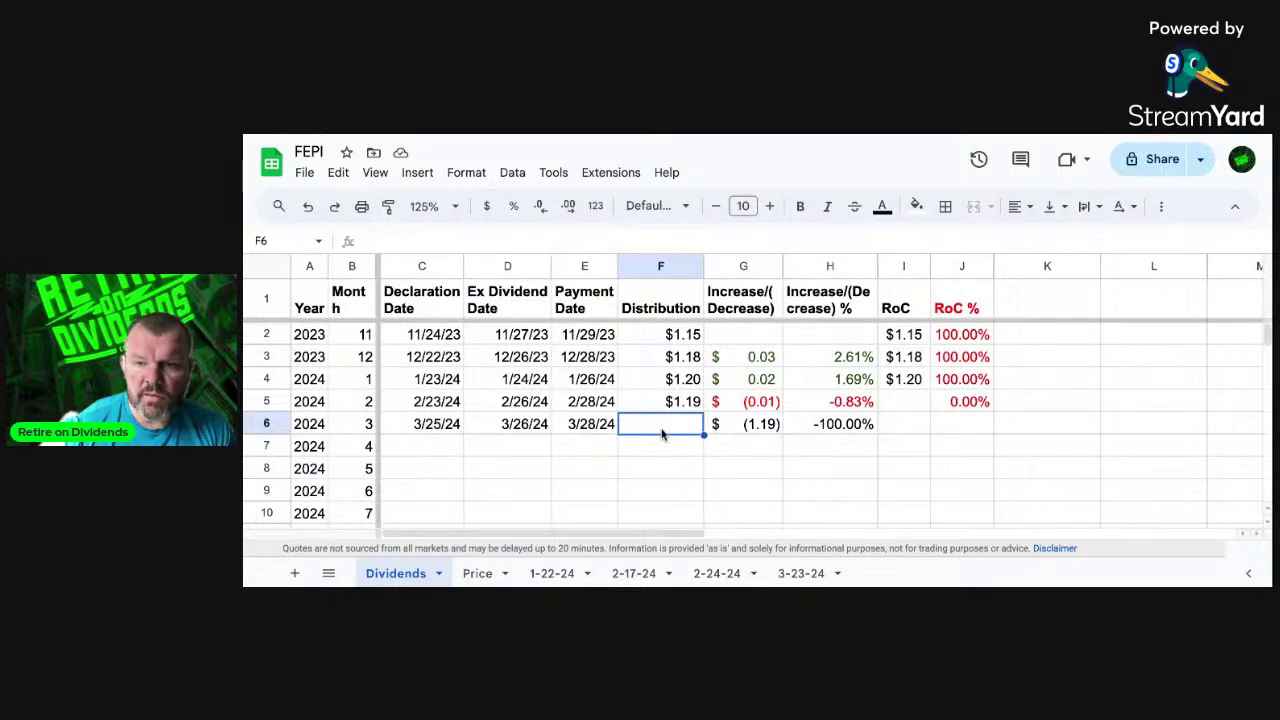
key("Up")
key("Up")
key("Up")
key("Up")
key("Up")
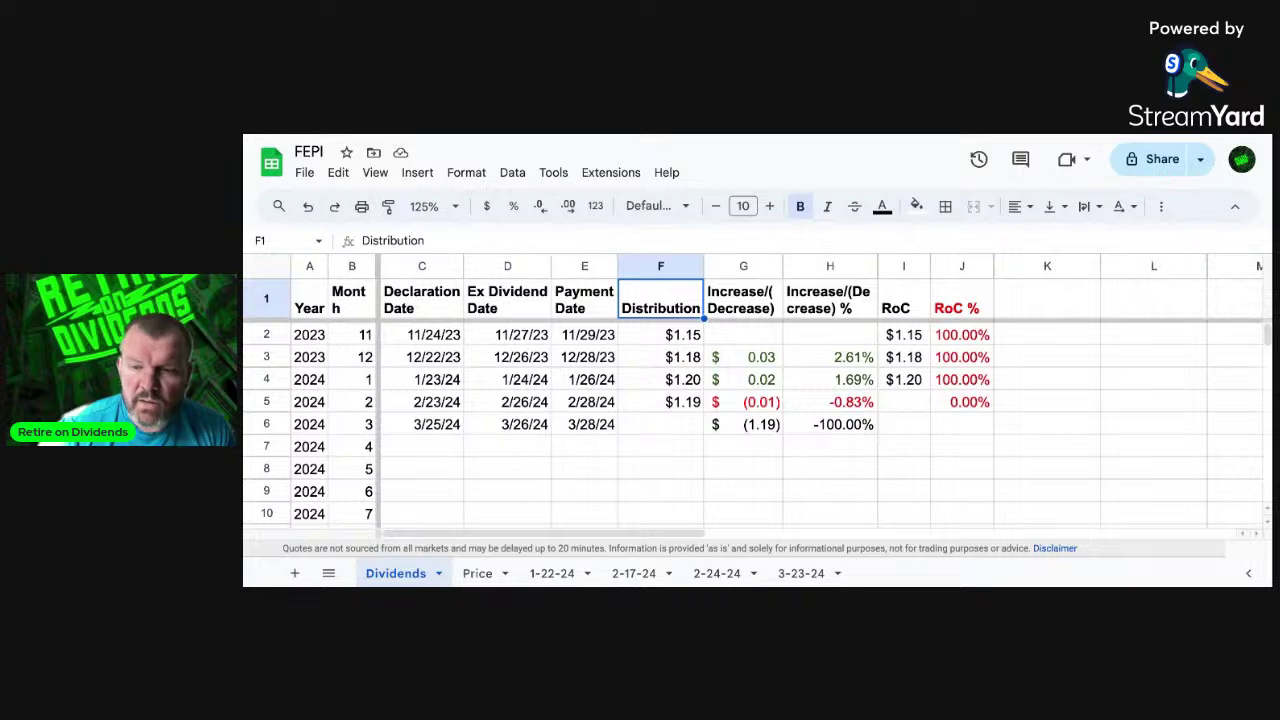
key("Down")
key("Down")
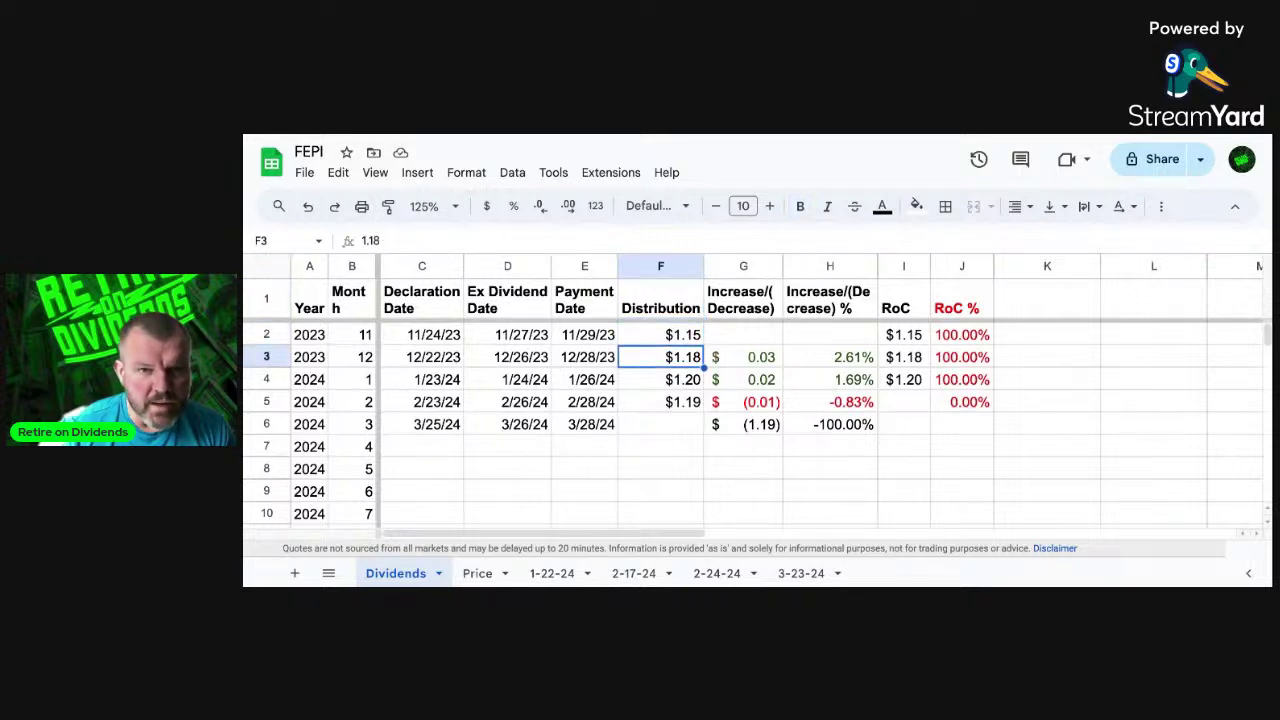
key("Down")
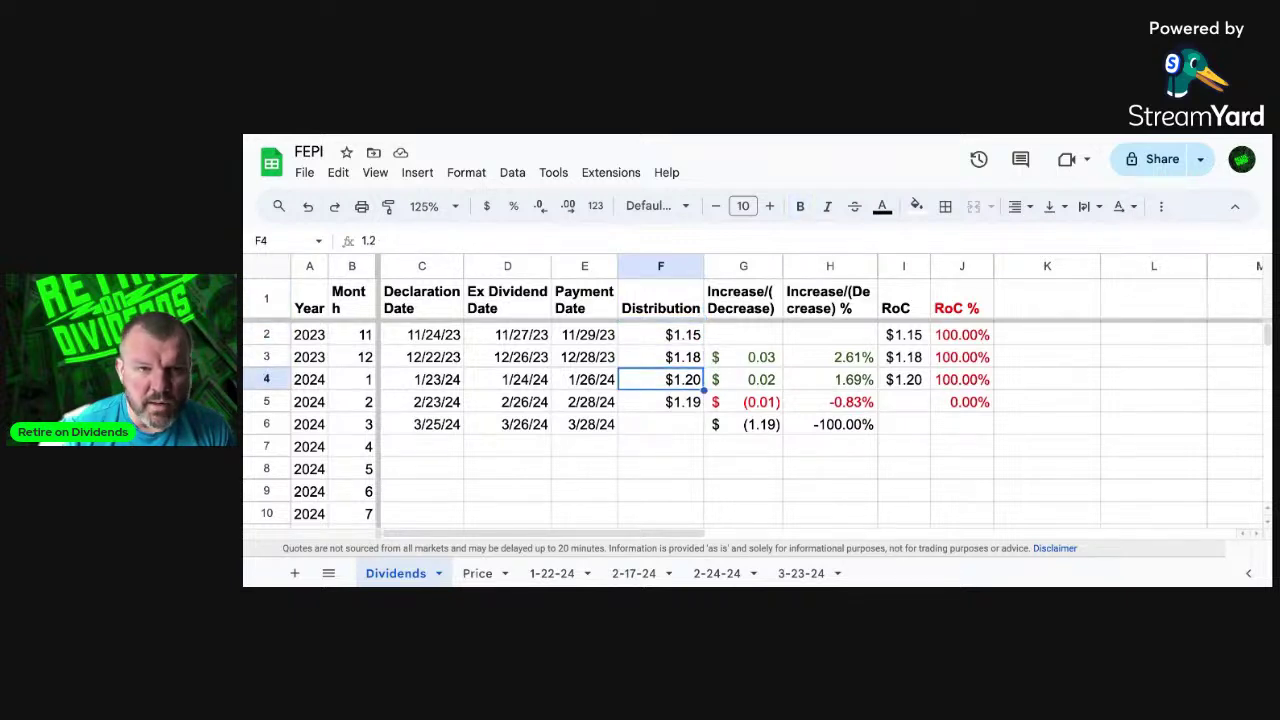
key("Down")
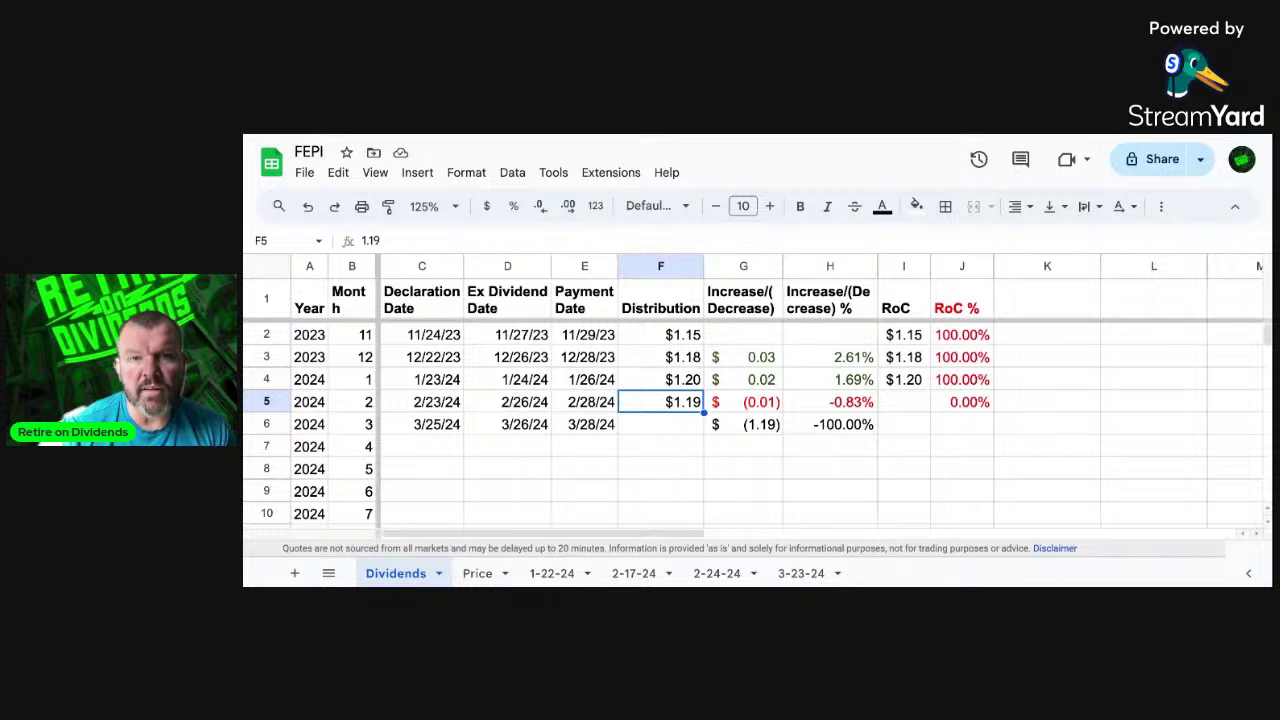
key("Down")
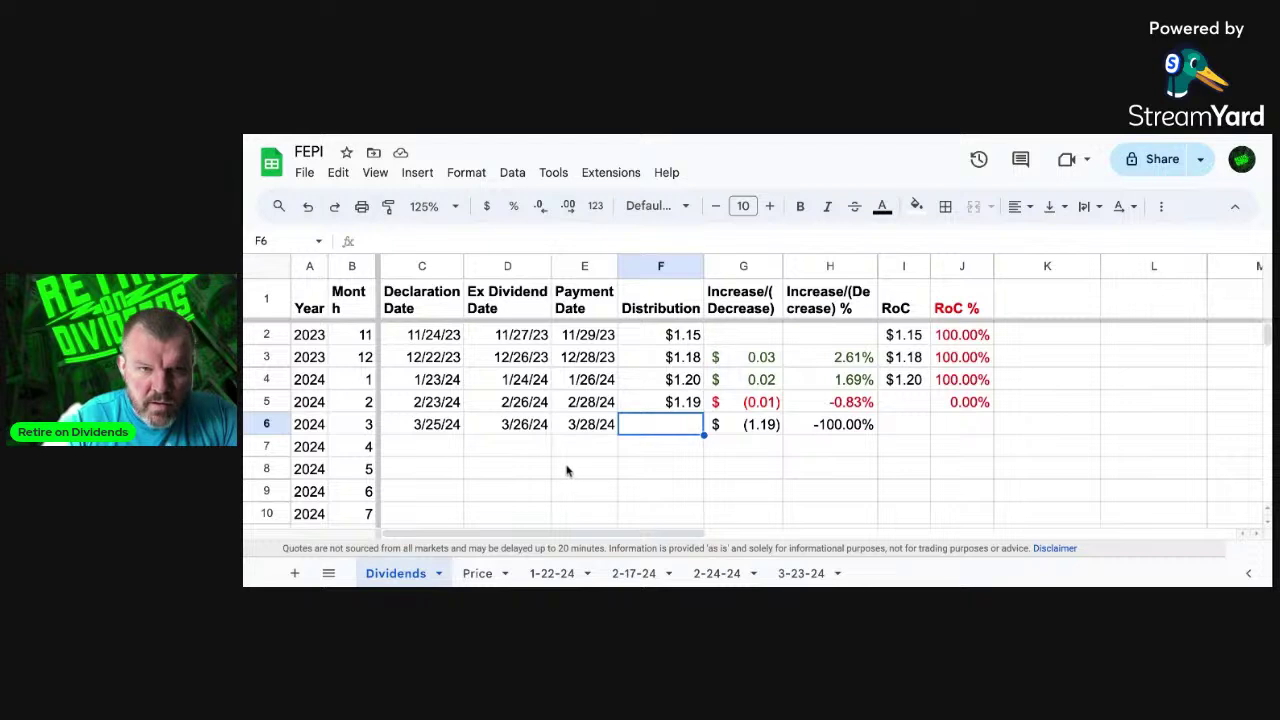
Step: Check the declaration, ex-dividend and payment dates in the March 2024 row
left_click(482, 477)
left_click(422, 427)
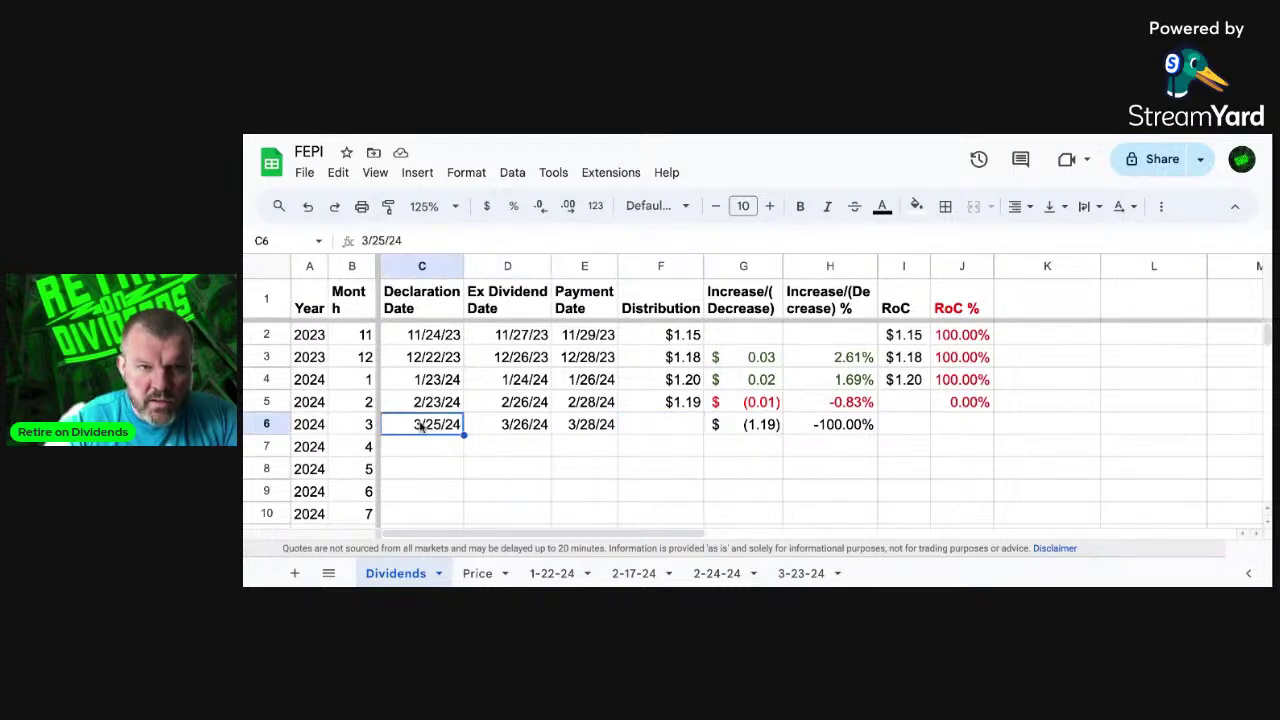
left_click(523, 428)
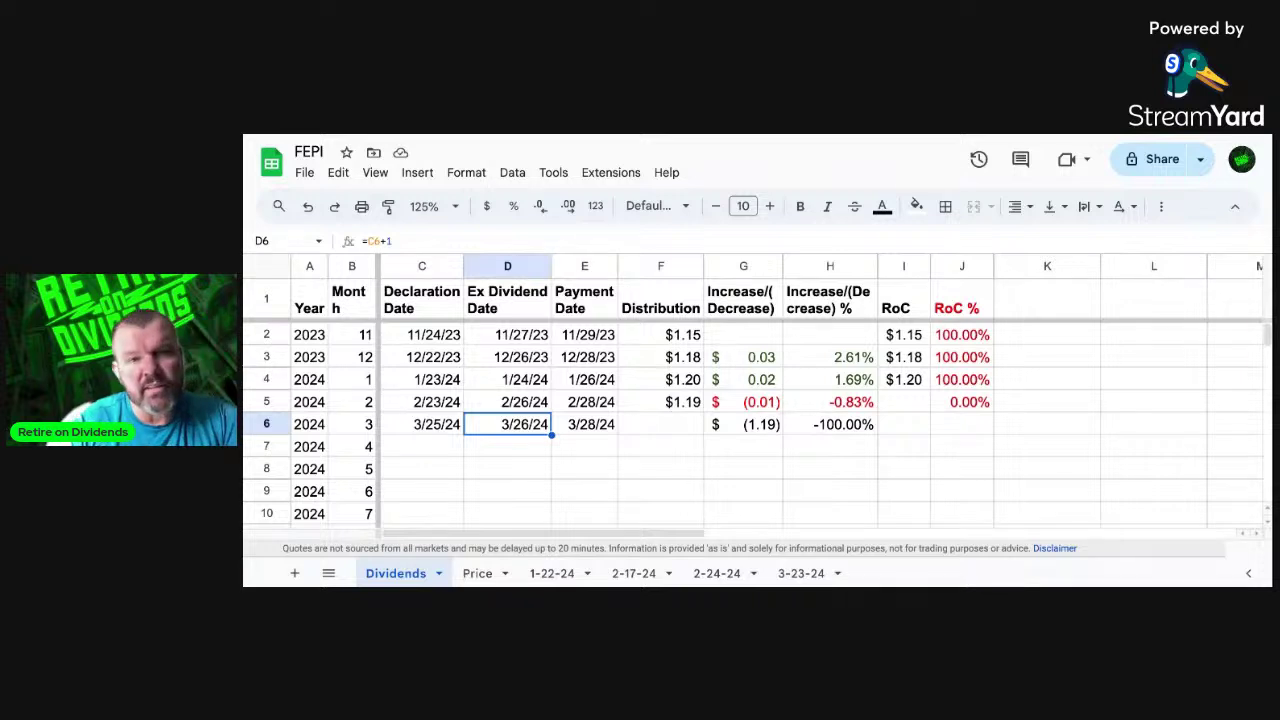
left_click(594, 430)
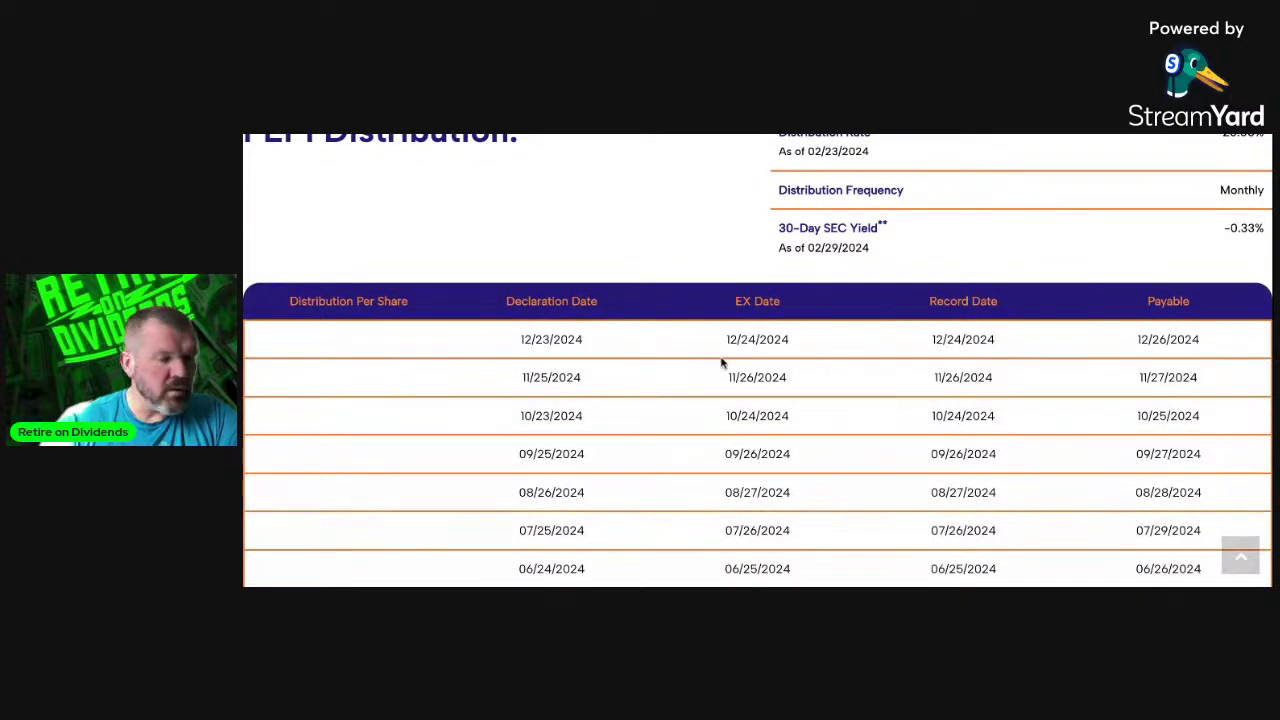
Step: Review the REX Shares FEPI page, covering the NAV and fund details above the distribution schedule and the fund objective
scroll(736, 323, "up", 15)
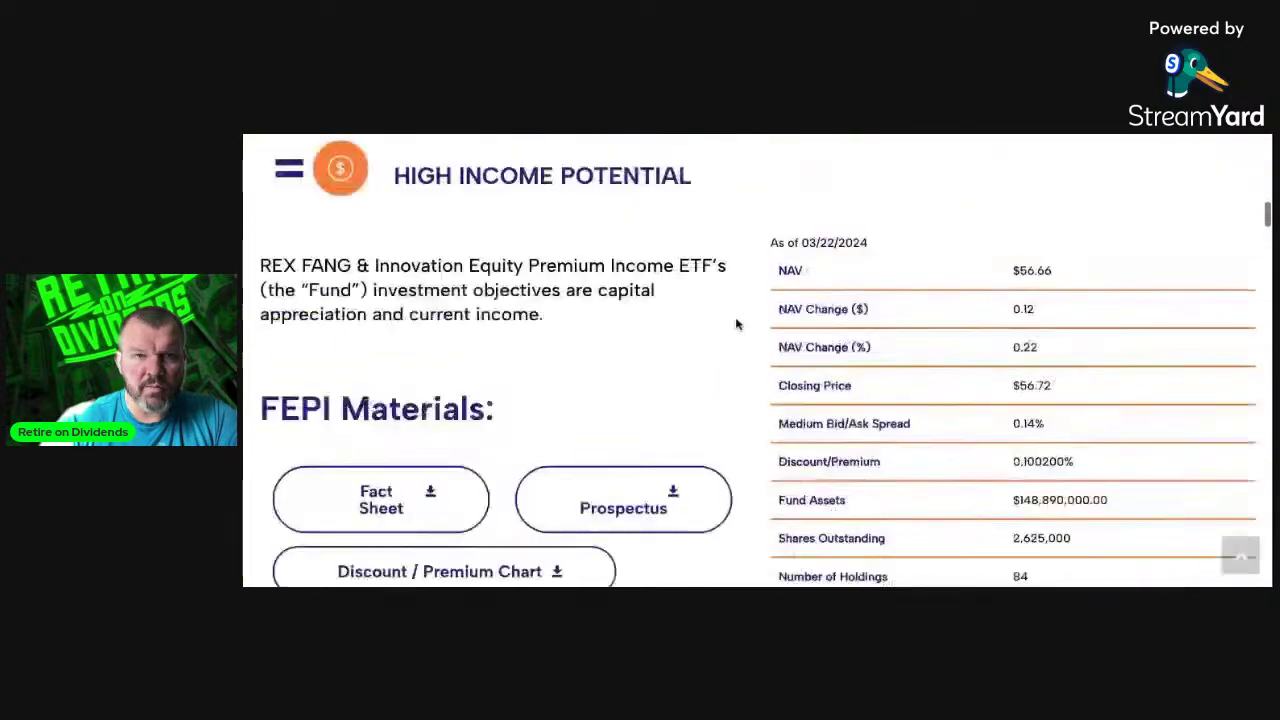
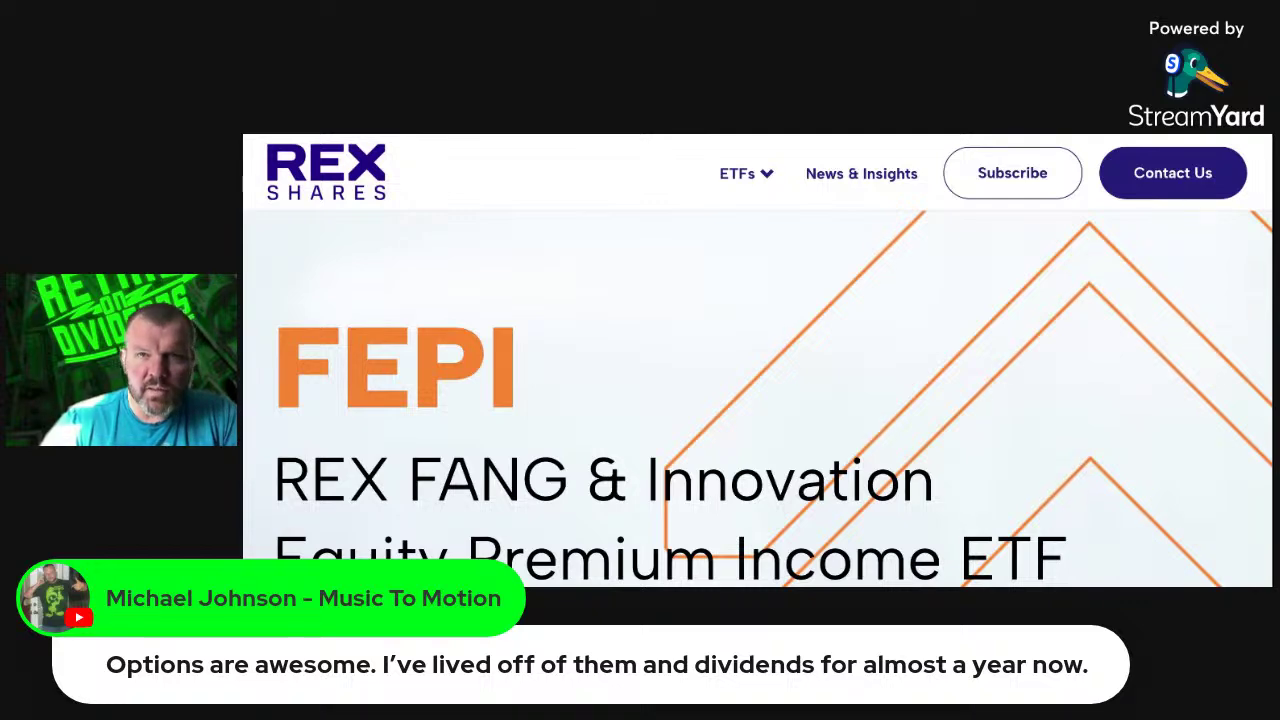
scroll(730, 420, "down", 10)
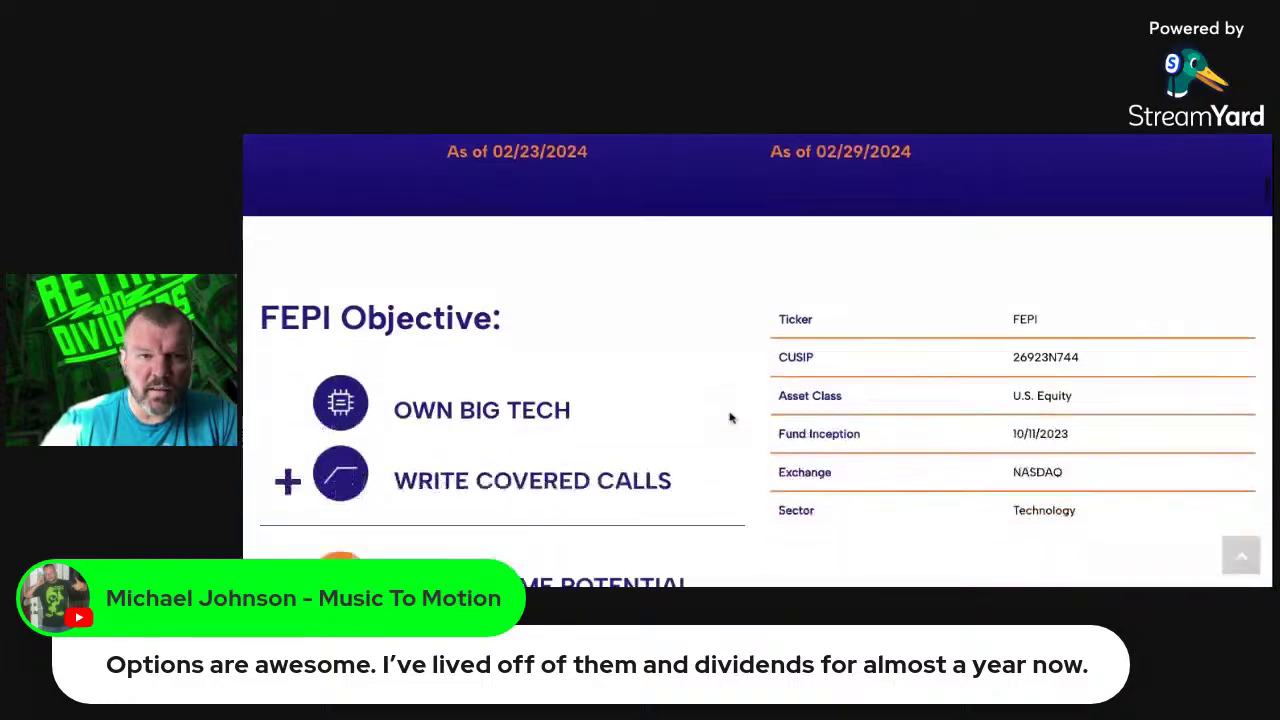
scroll(730, 418, "down", 15)
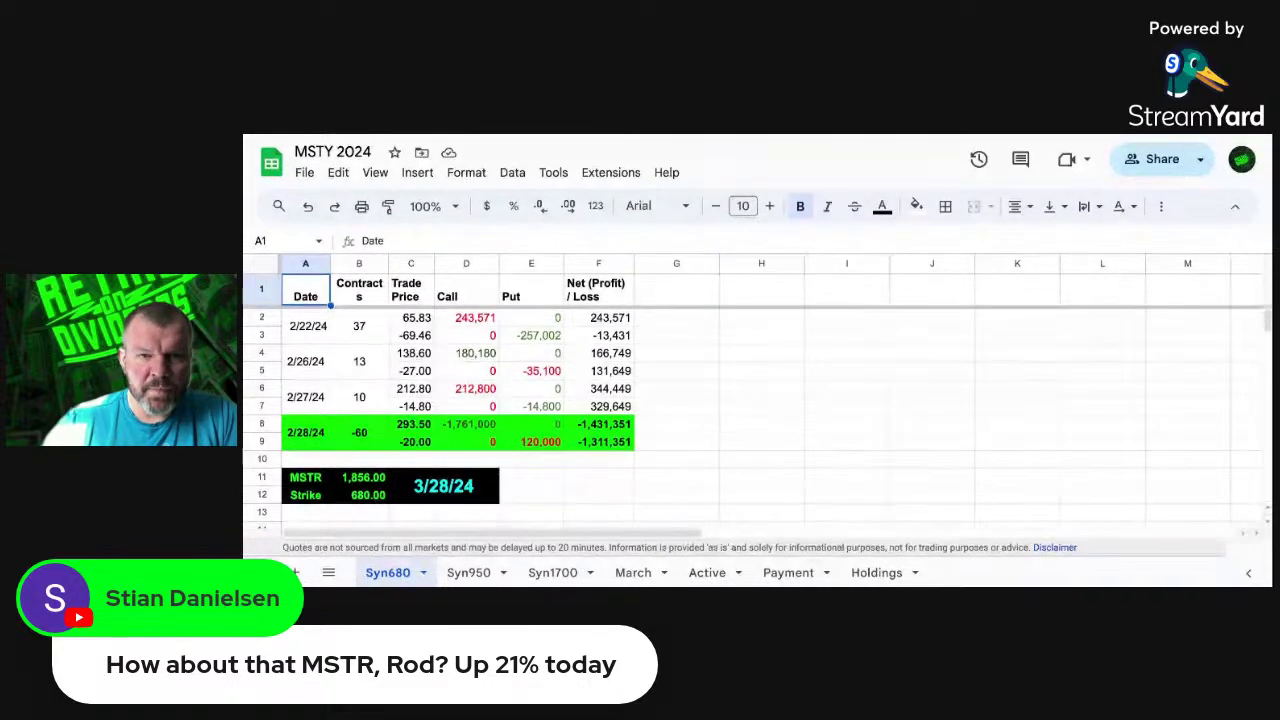
Step: Open the Active sheet of the MSTY 2024 workbook and examine the contracts, strike, MSTR price, 30 Day Chart and allocation table
left_click(707, 573)
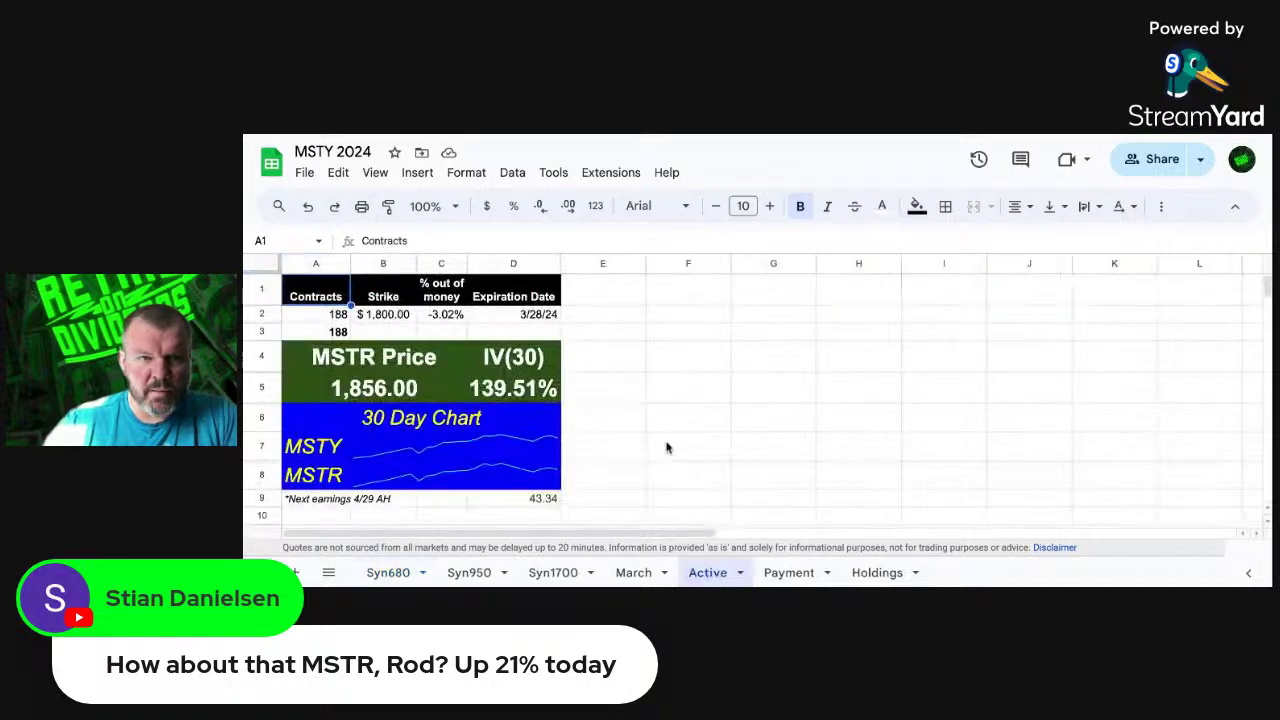
scroll(600, 367, "down", 1)
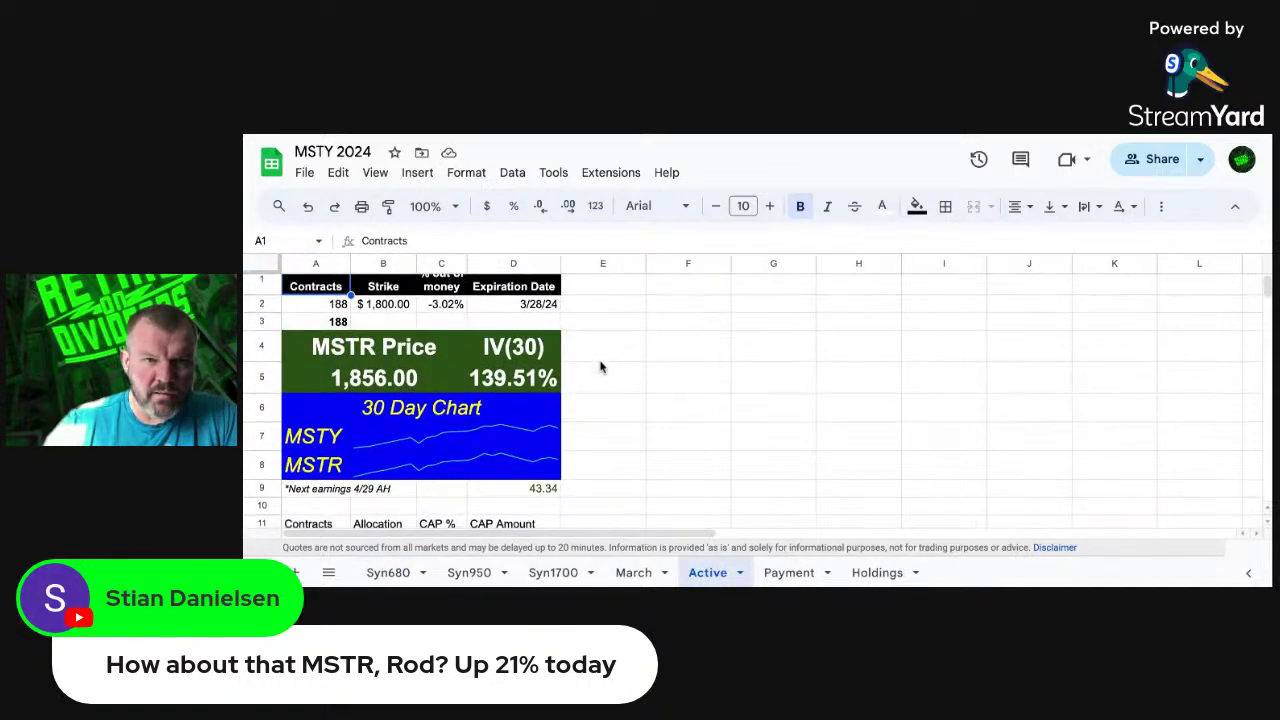
scroll(598, 389, "up", 1)
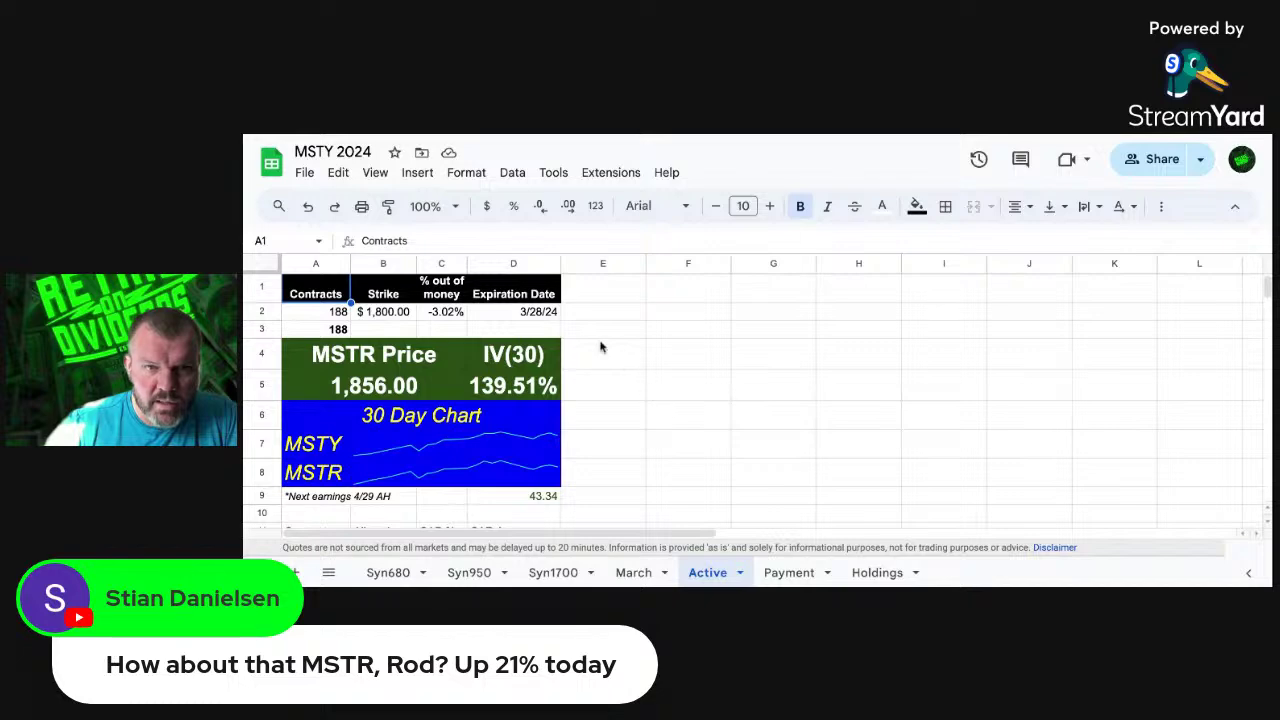
scroll(614, 356, "down", 3)
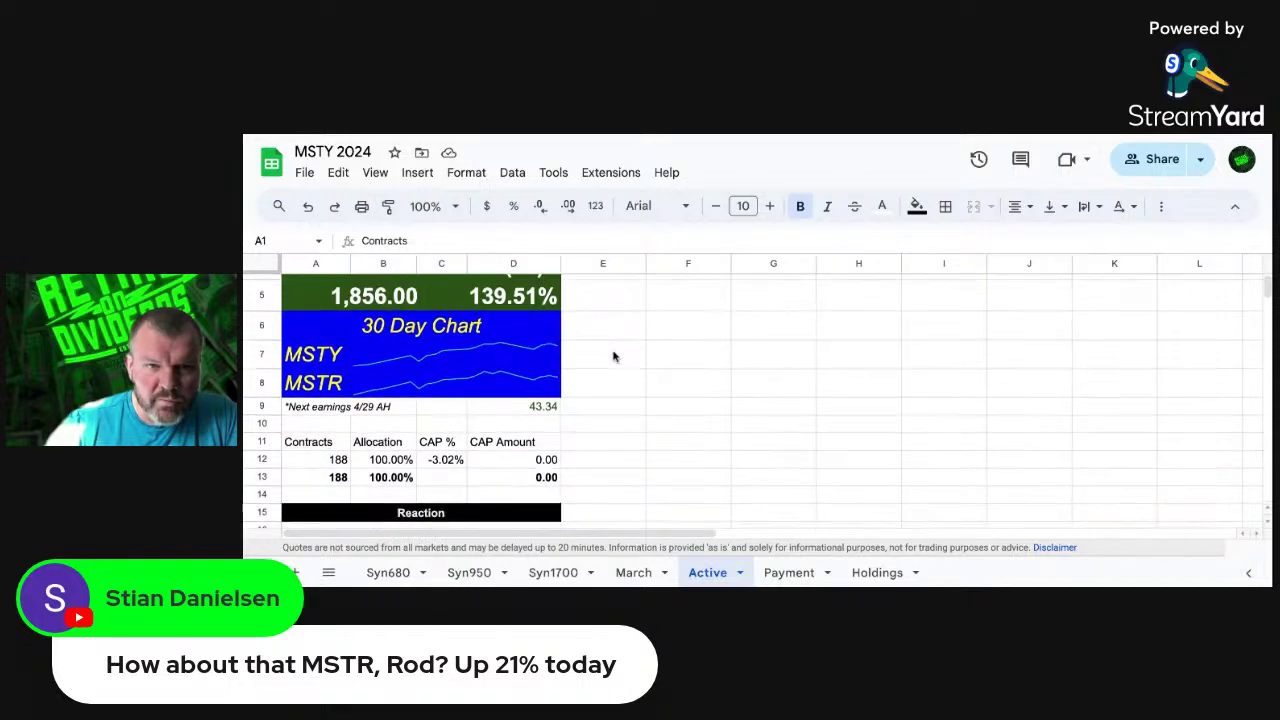
scroll(614, 356, "down", 1)
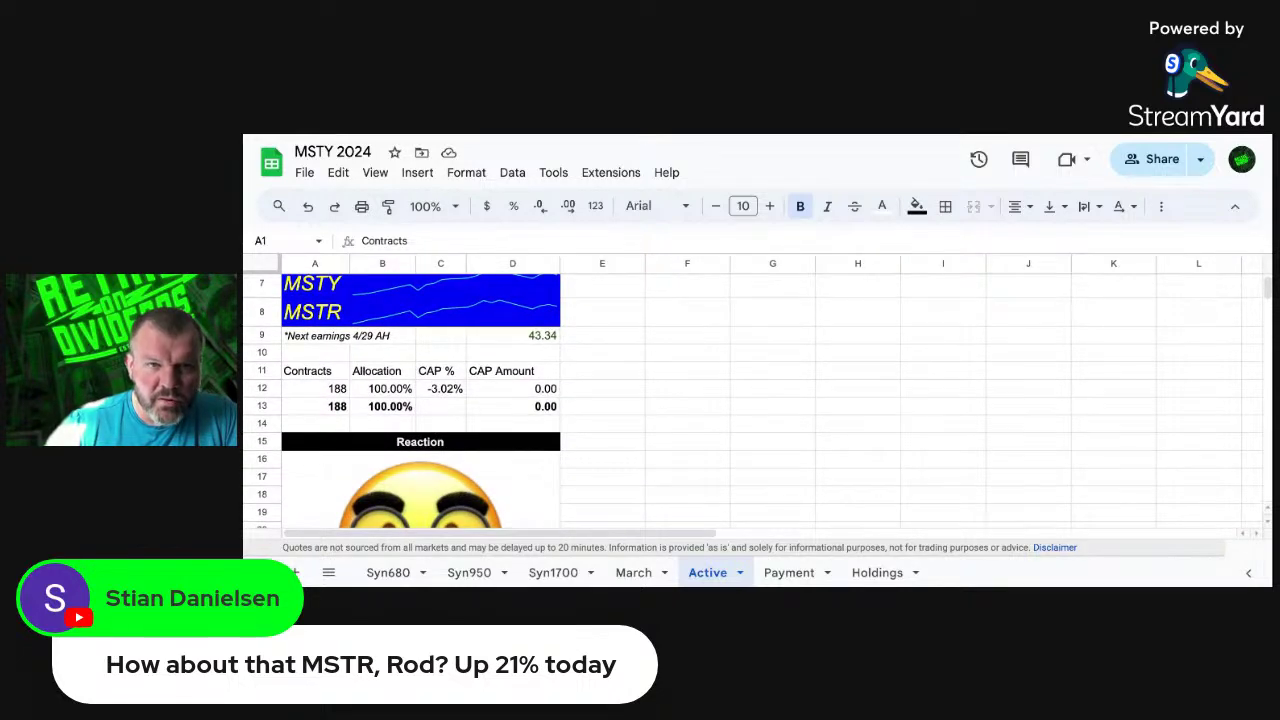
scroll(614, 400, "up", 2)
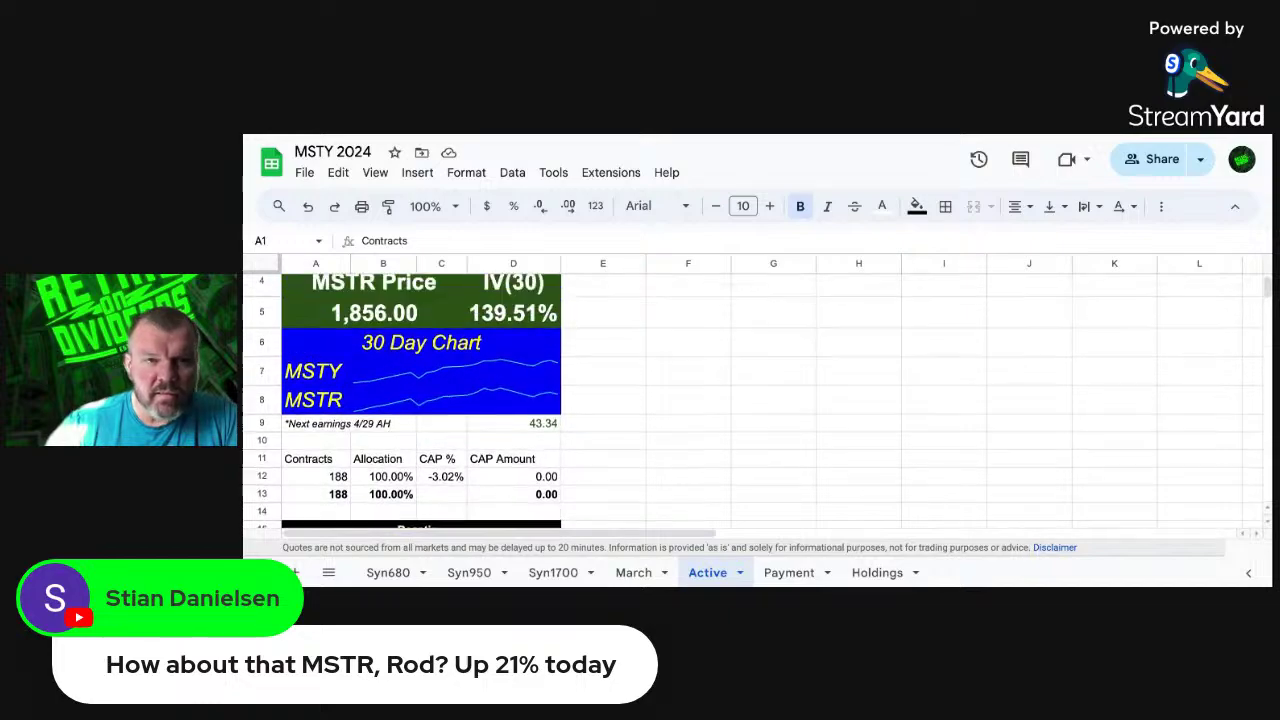
Step: Open the March sheet of the MSTY 2024 workbook and check the 3/23/24 Gains % cells for the ETF and the underlying
scroll(646, 534, "up", 2)
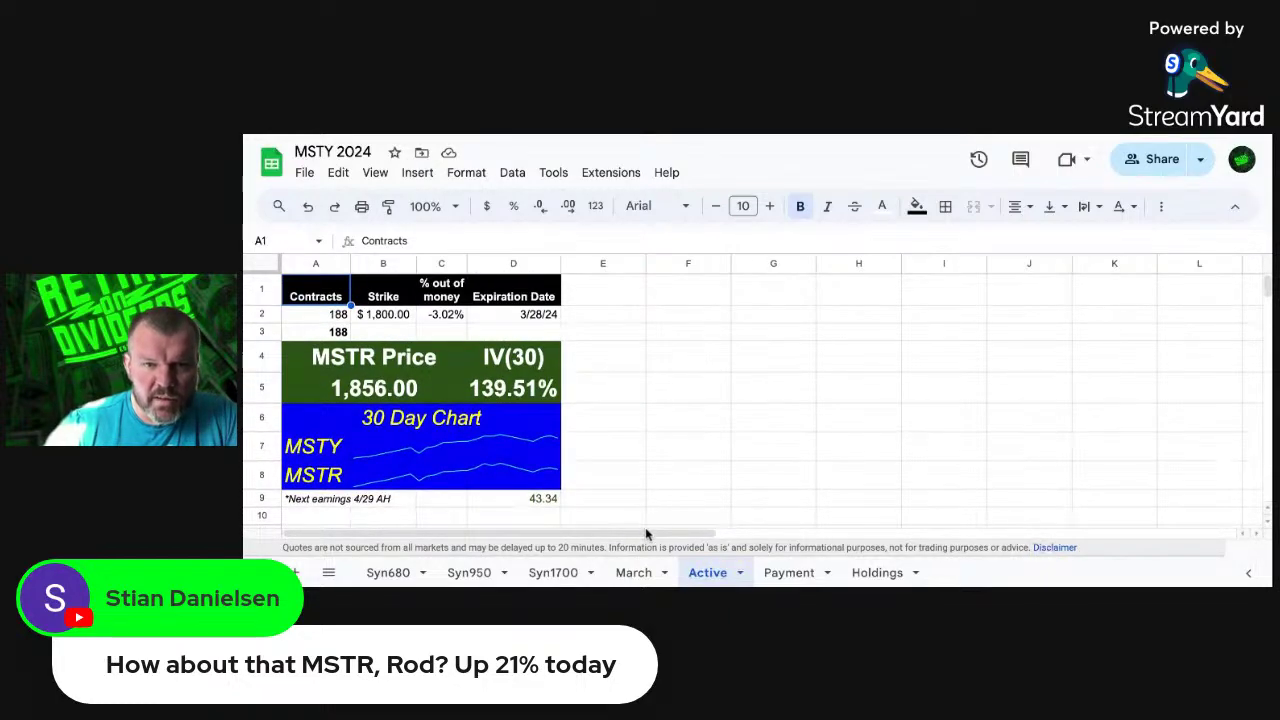
left_click(633, 572)
scroll(585, 467, "down", 1)
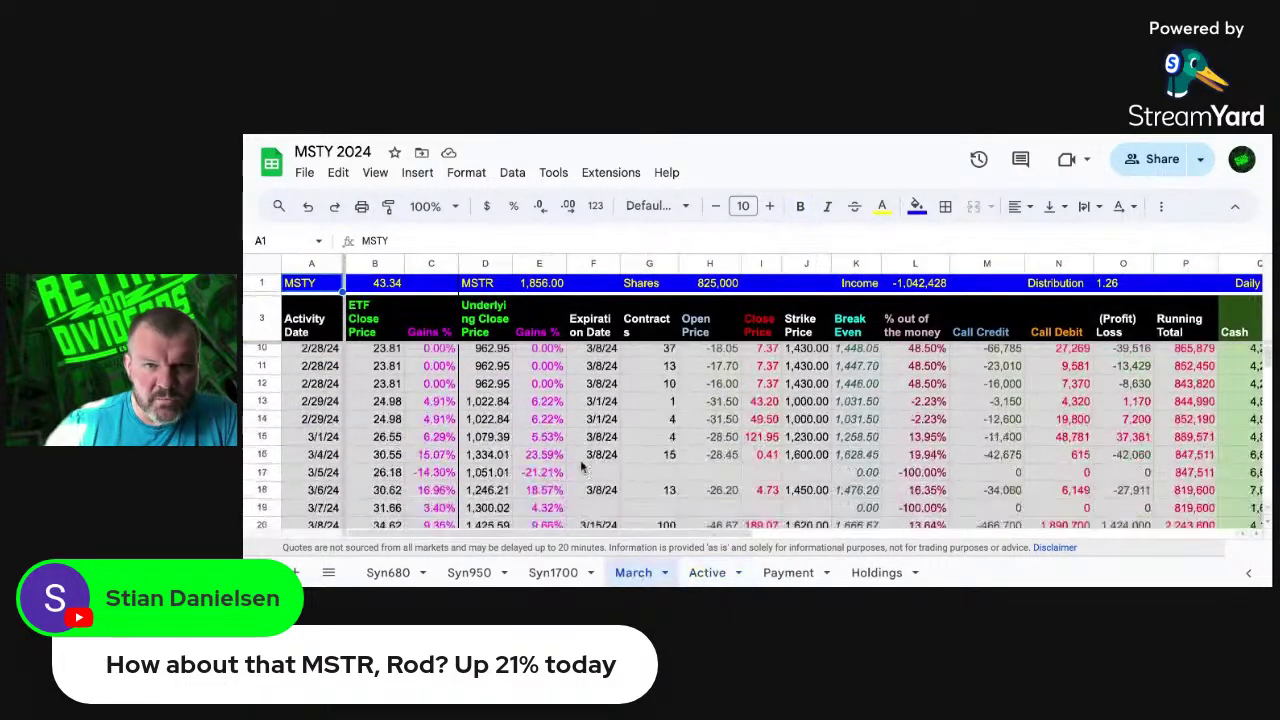
scroll(582, 467, "down", 7)
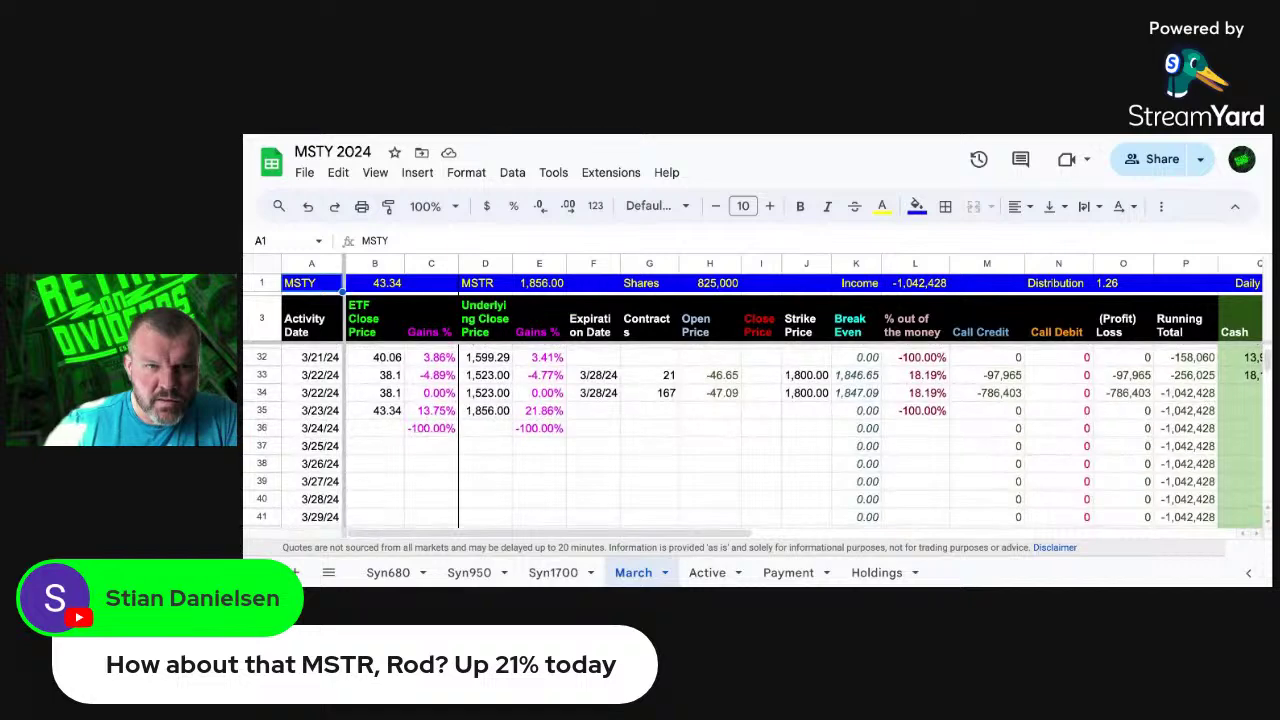
scroll(582, 467, "down", 1)
scroll(582, 467, "up", 2)
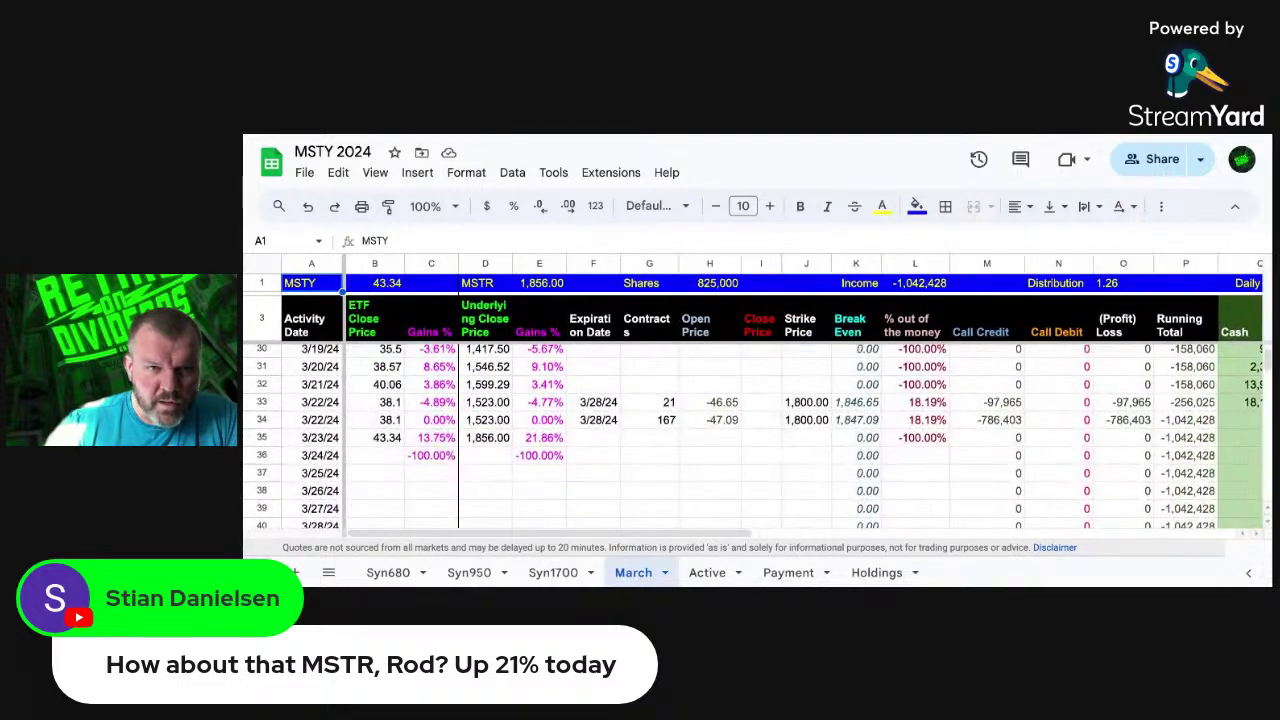
left_click(432, 438)
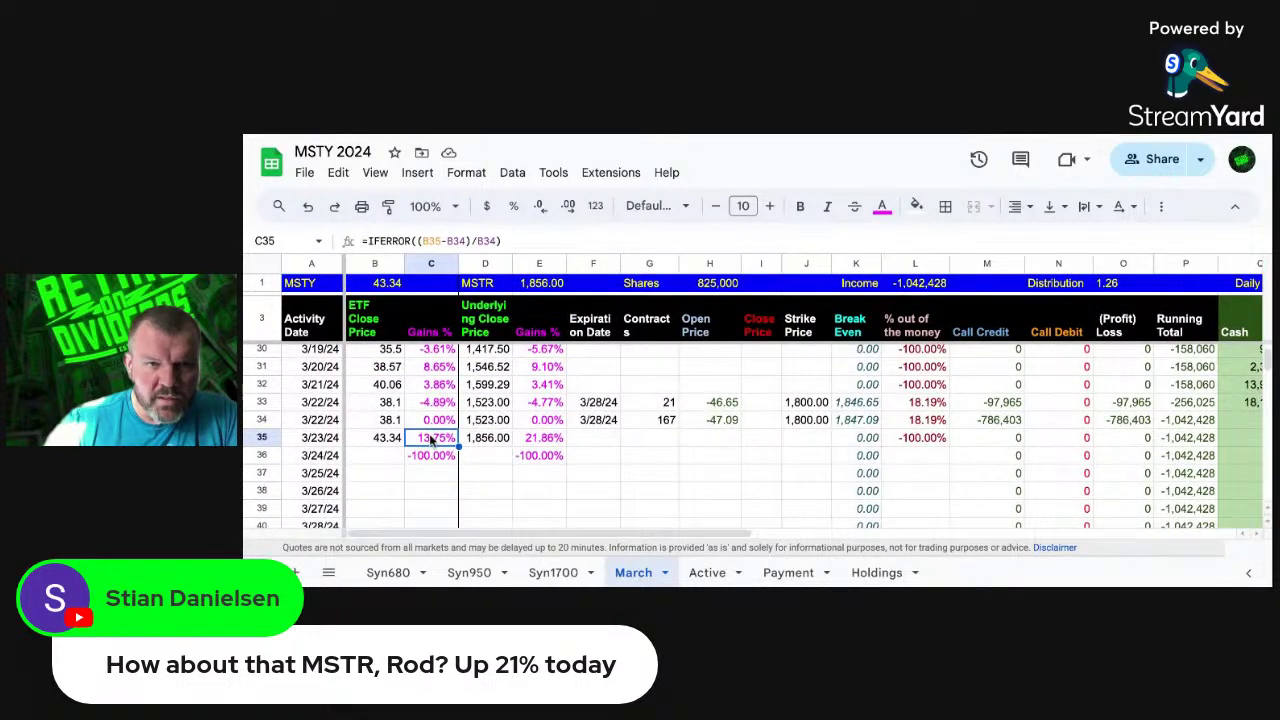
left_click(549, 439)
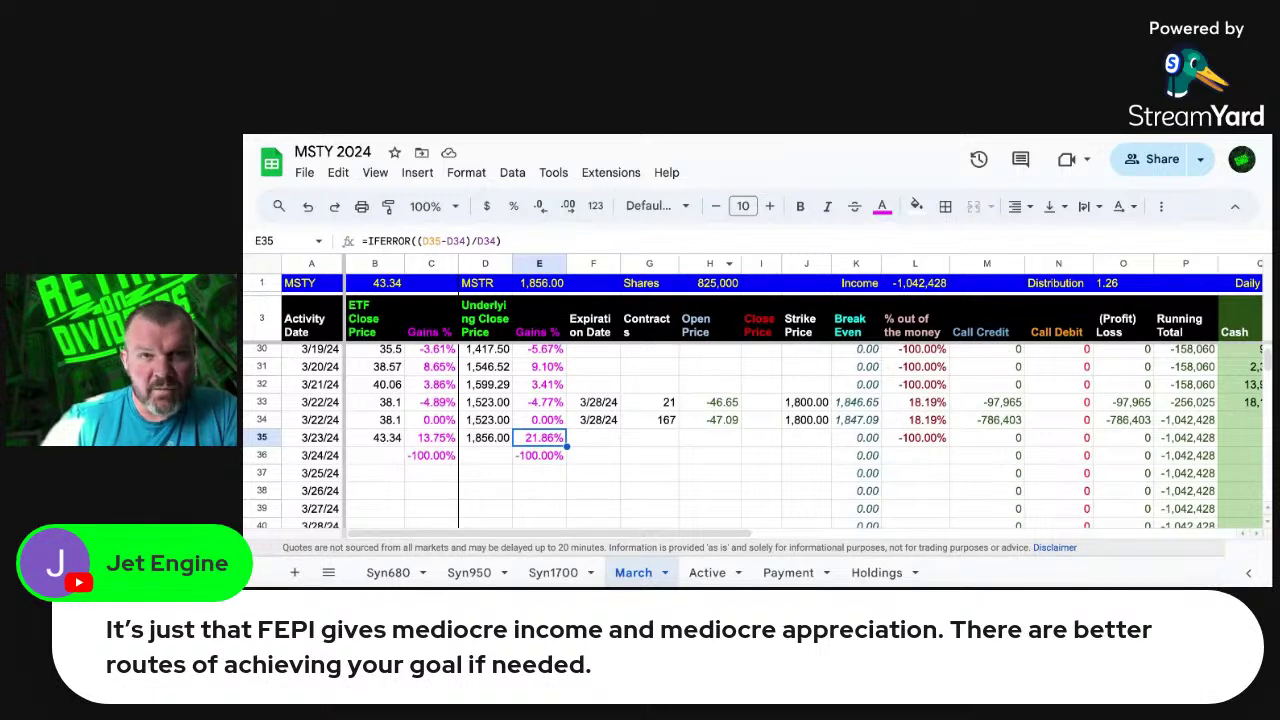
Step: Open the FEPI spreadsheet's Price sheet and review the launch-to-today capital, dividend and total return summary below the price history
left_click(267, 166)
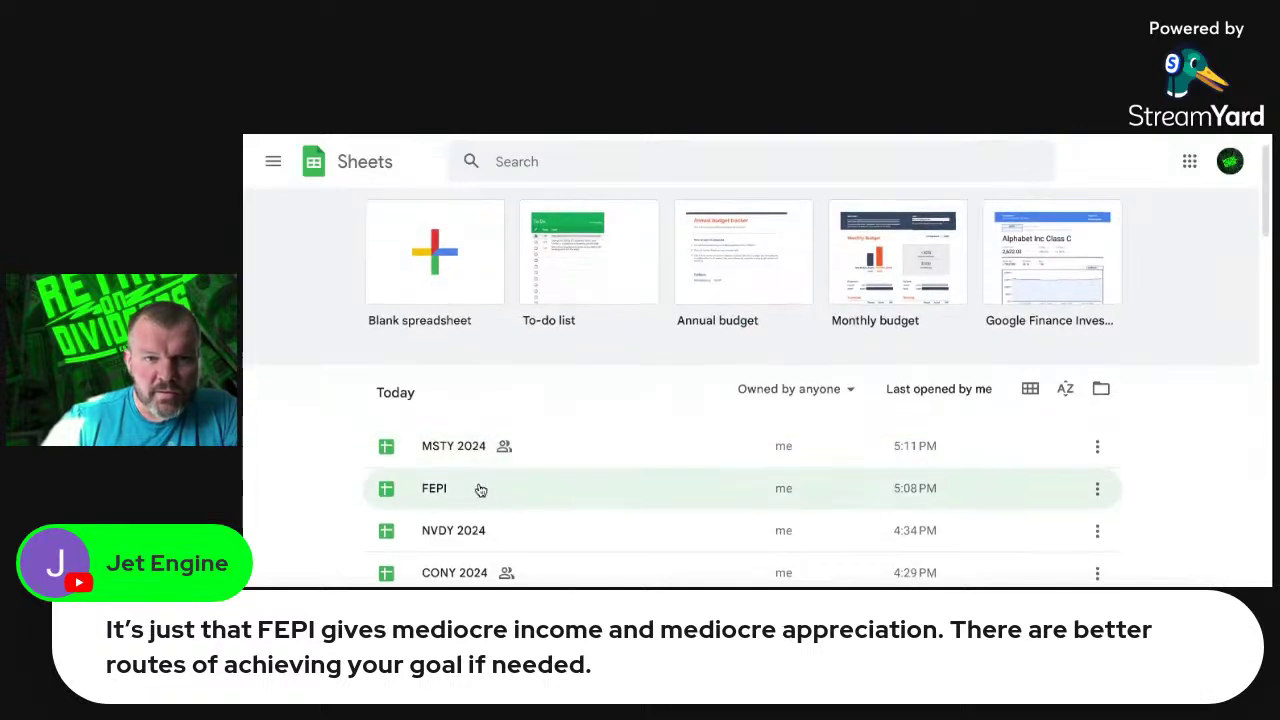
left_click(446, 497)
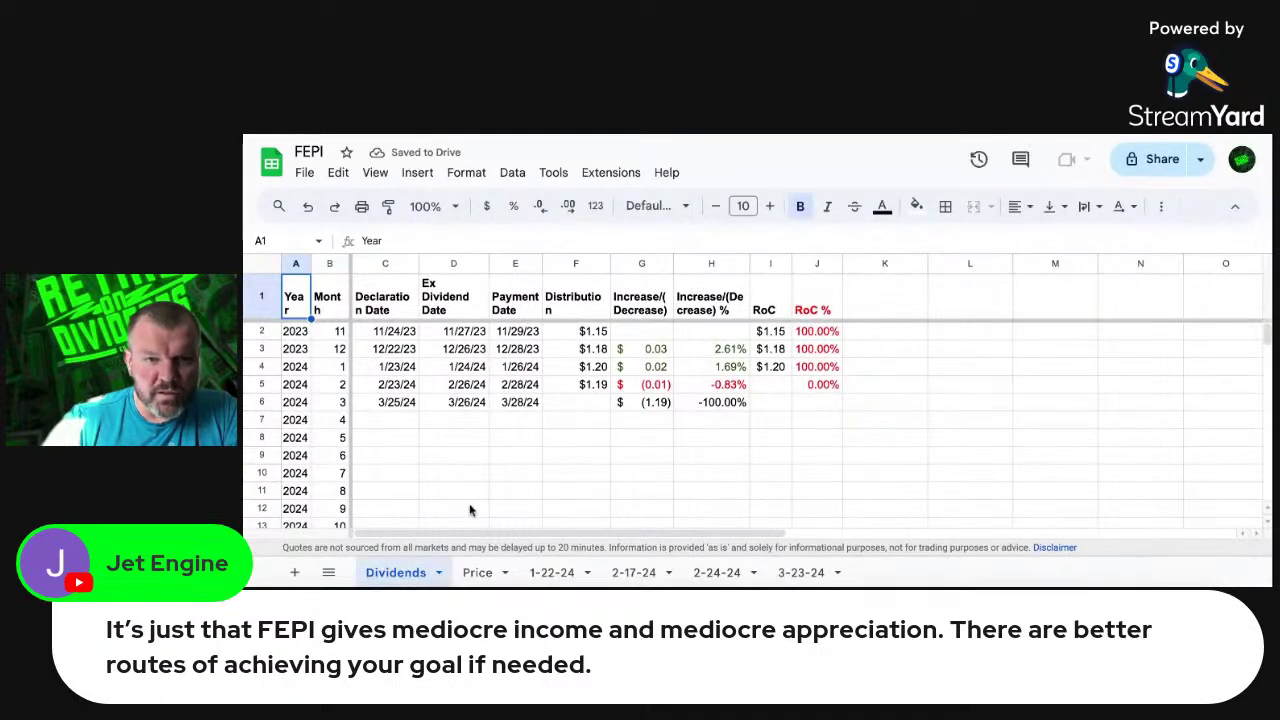
left_click(477, 573)
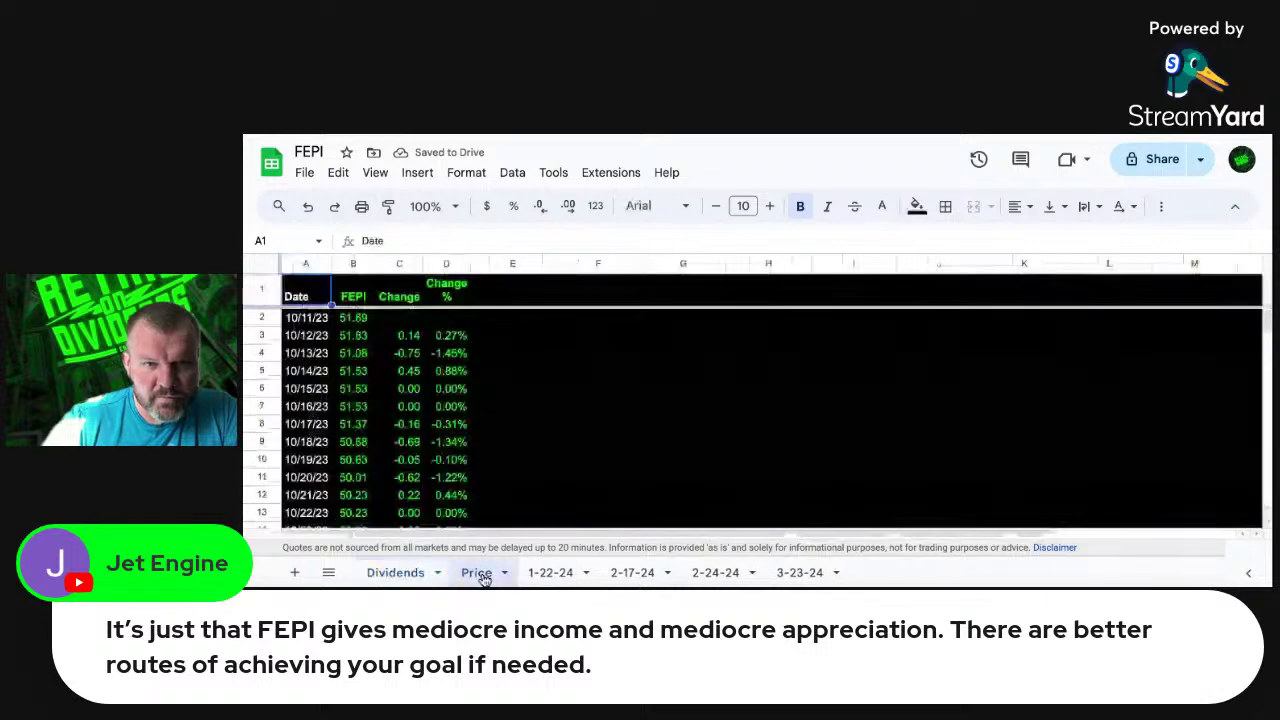
scroll(515, 440, "down", 5)
scroll(515, 435, "down", 15)
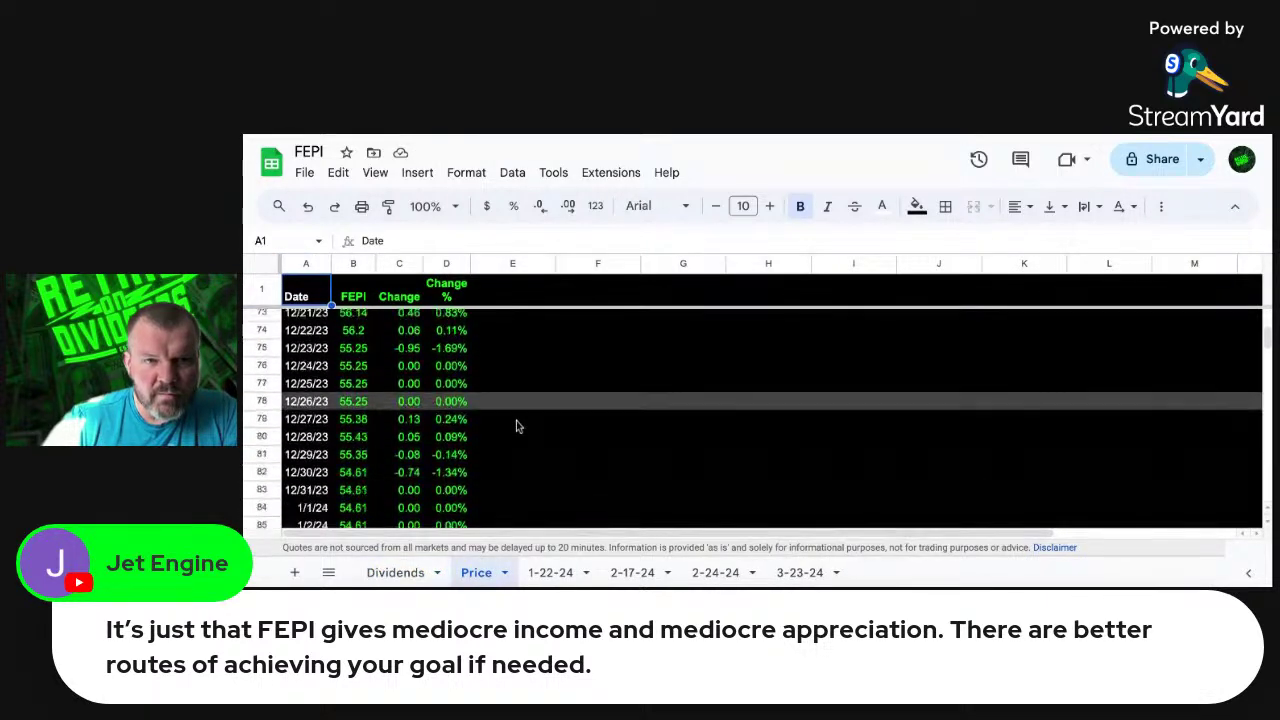
scroll(516, 426, "down", 15)
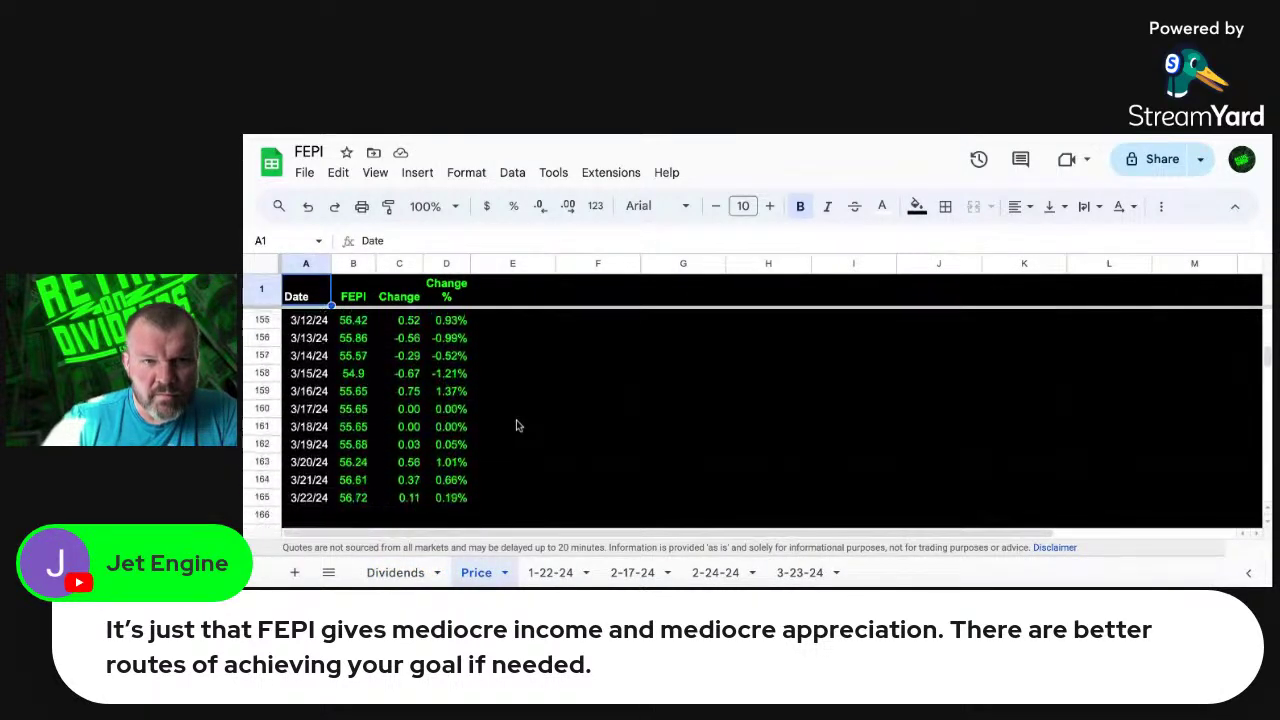
scroll(580, 400, "up", 4)
scroll(580, 400, "down", 1)
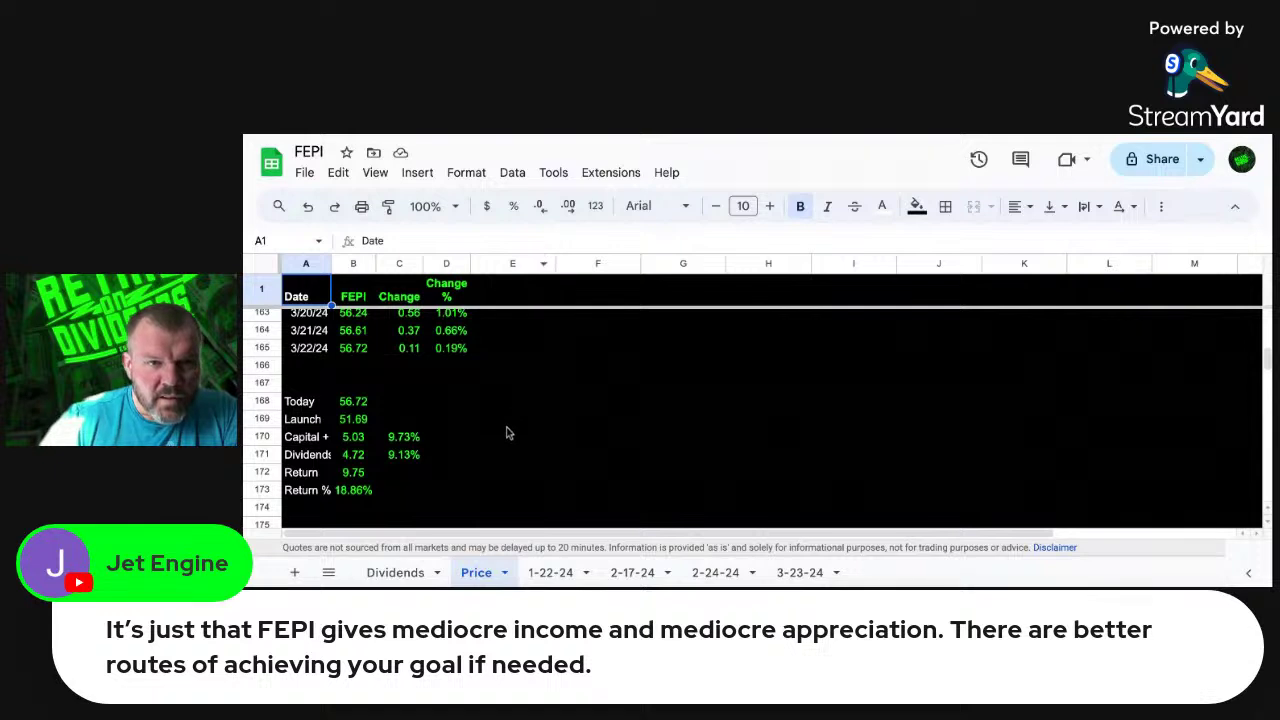
scroll(503, 449, "down", 2)
scroll(503, 449, "down", 1)
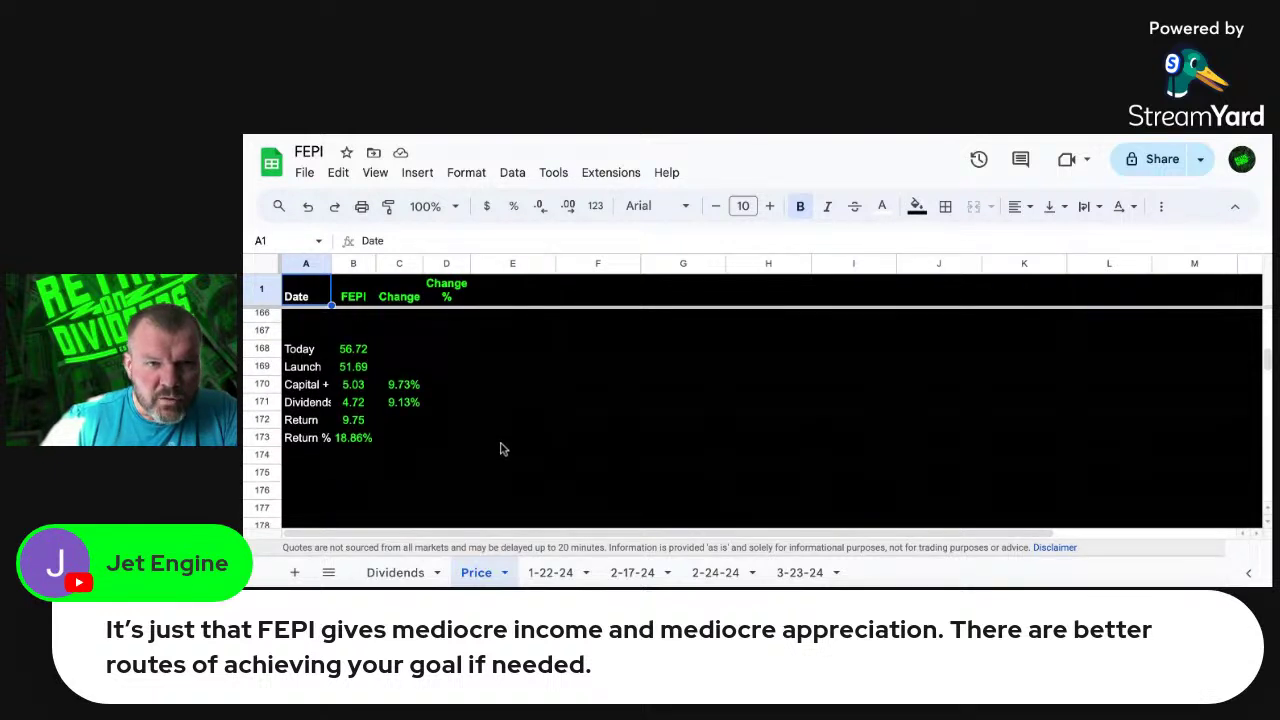
scroll(478, 343, "down", 1)
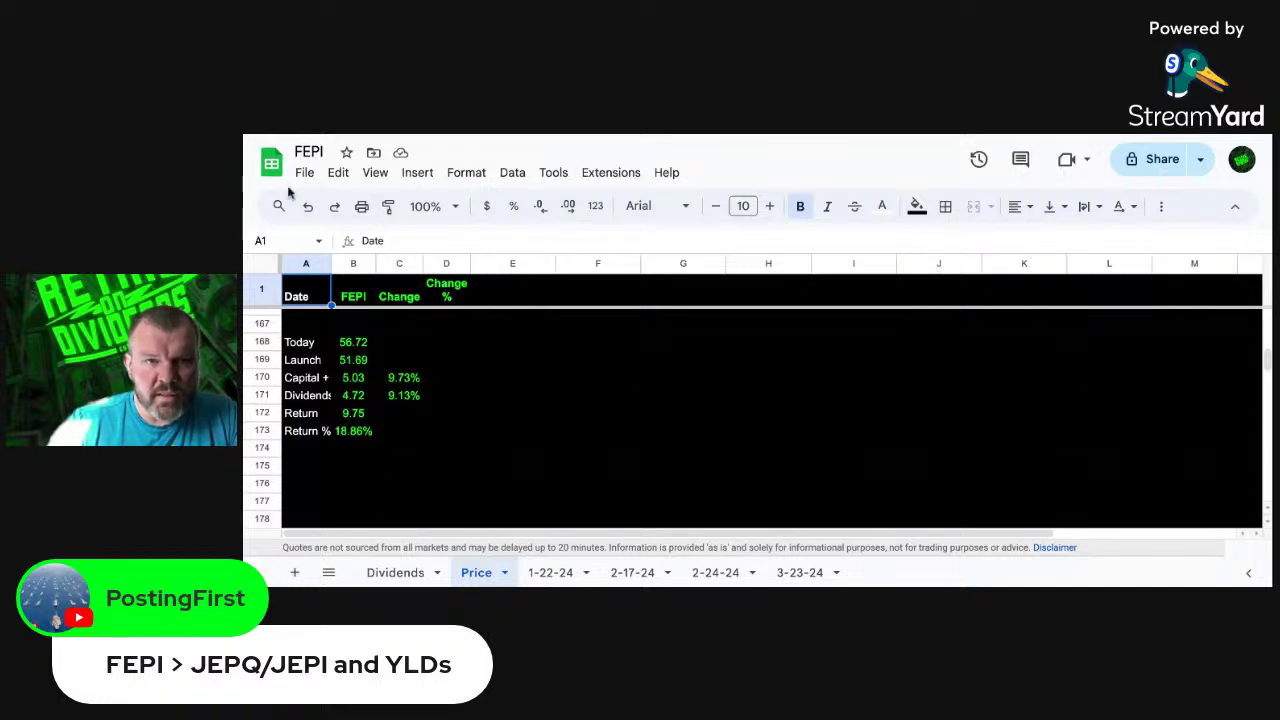
Step: Open the CONY 2024 workbook from the spreadsheet list and bring its March, Active and Payment sheets within reach
left_click(267, 165)
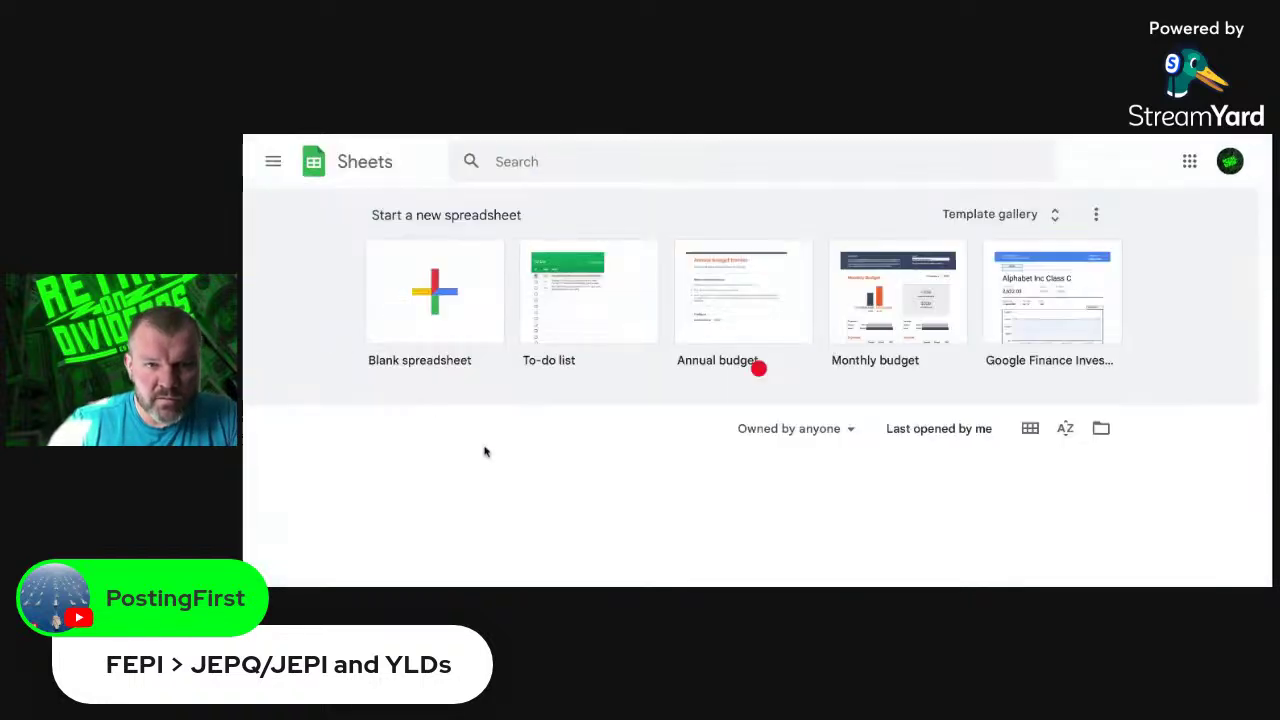
scroll(485, 530, "down", 3)
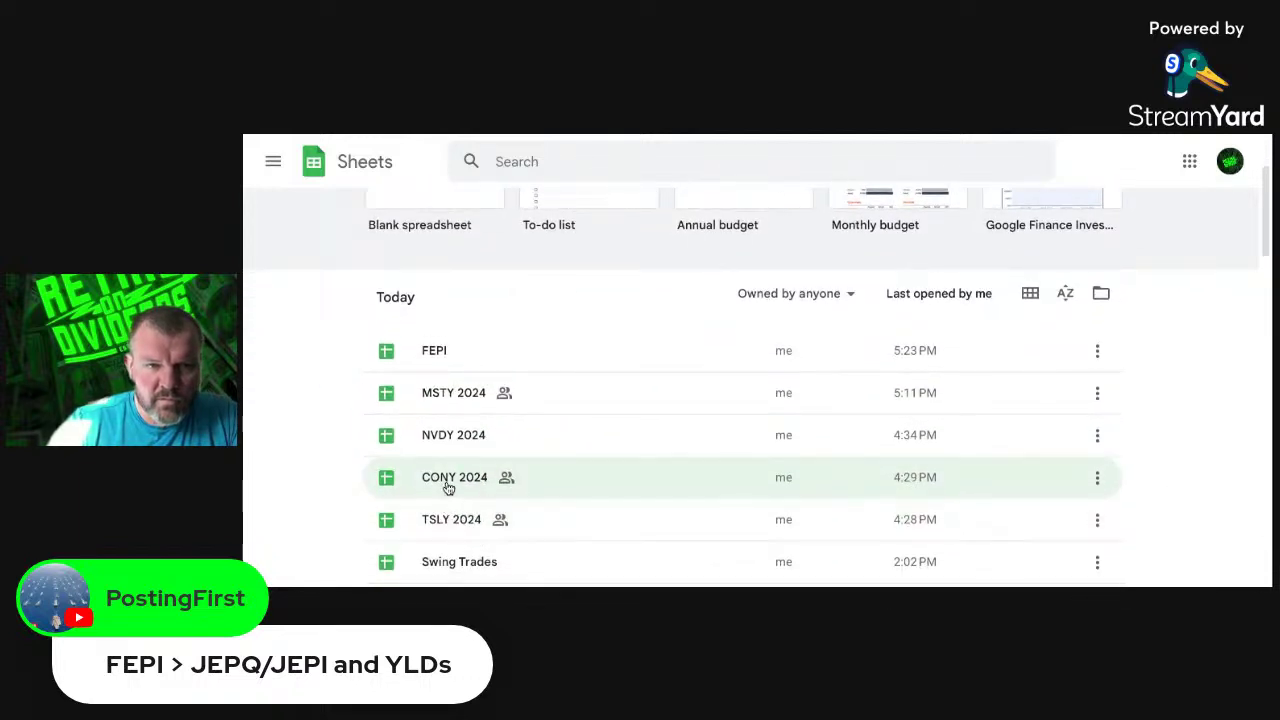
left_click(446, 488)
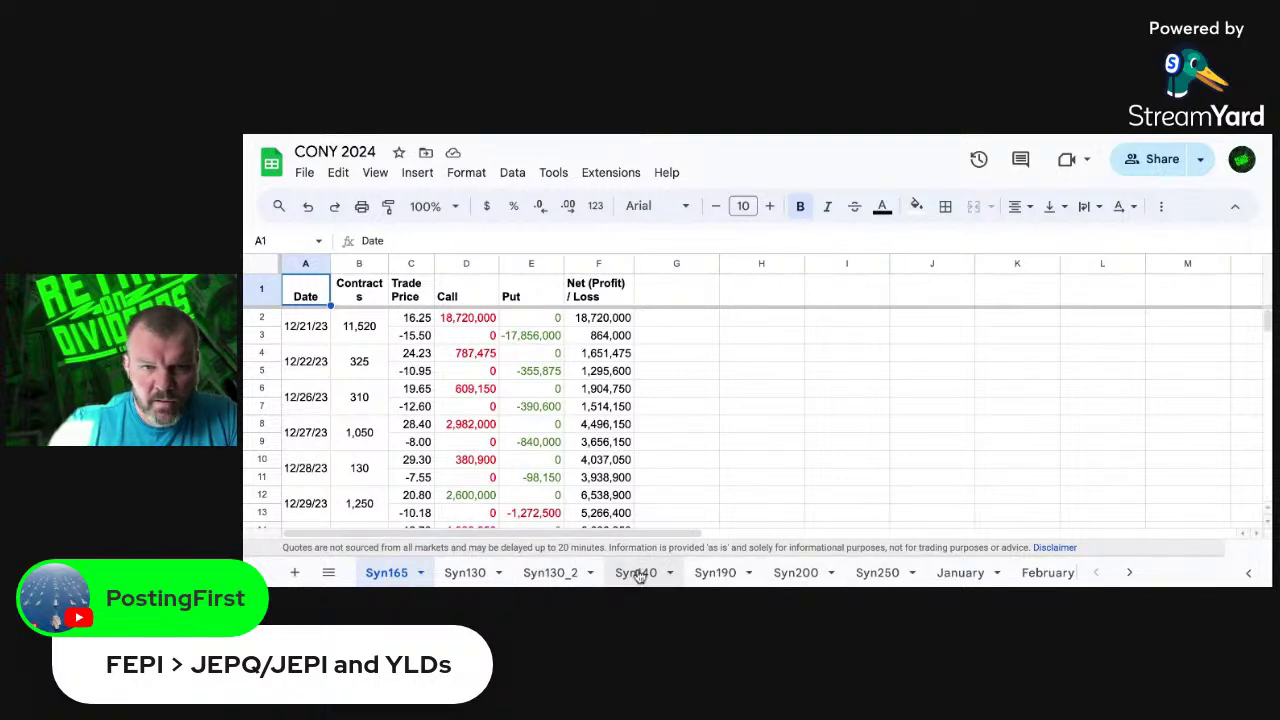
scroll(637, 575, "right", 6)
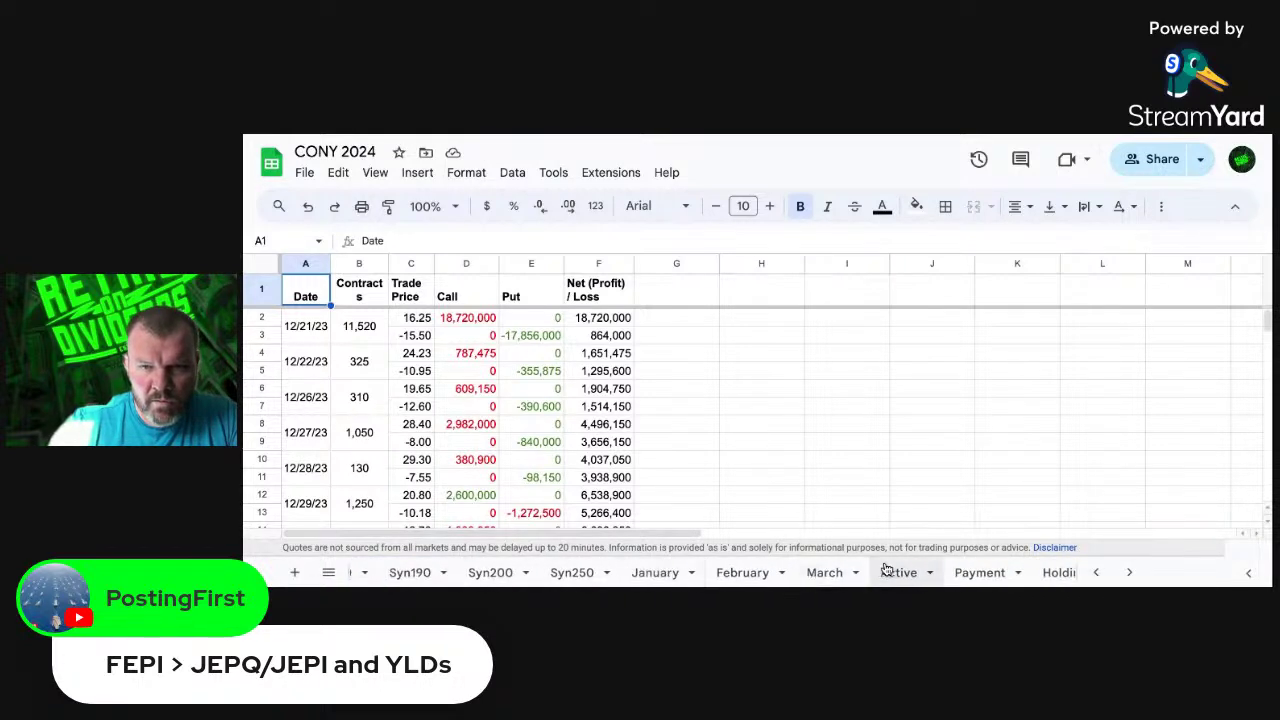
Step: On the Active sheet, enlarge the view to 125% and examine the out-of-the-money percentage, the 30-day chart and the allocation table
left_click(886, 570)
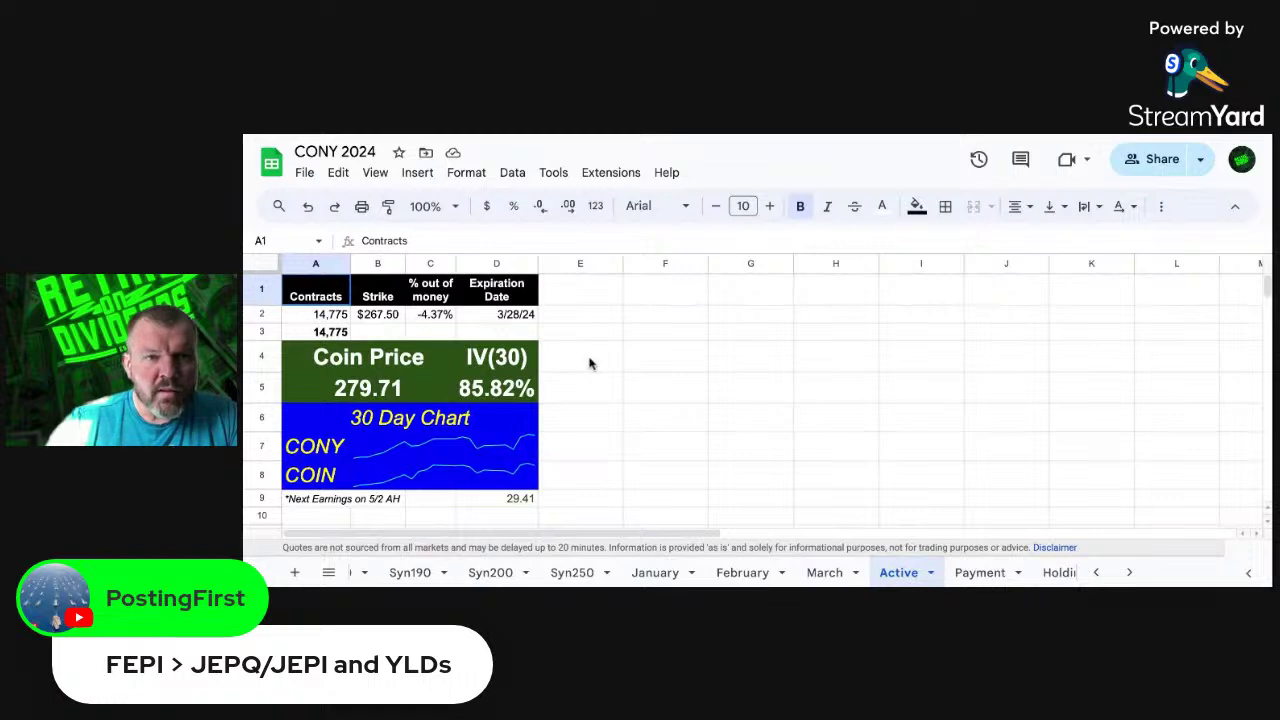
left_click(432, 316)
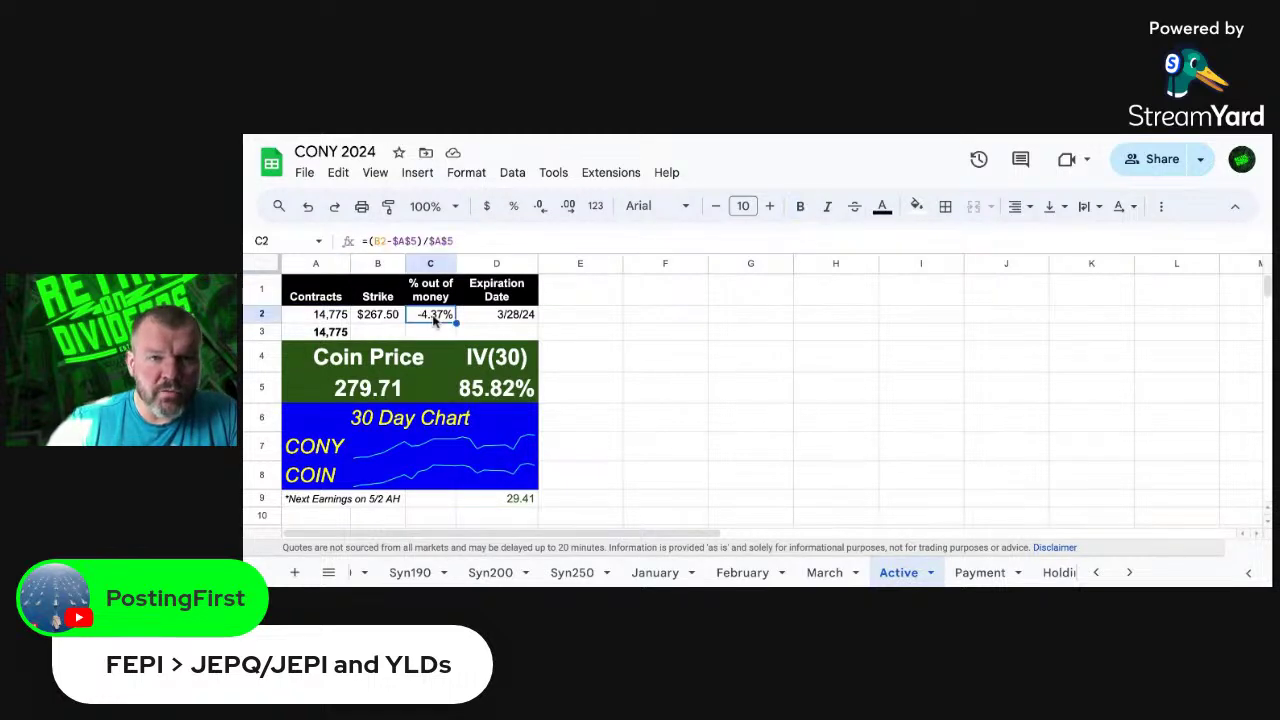
left_click(455, 207)
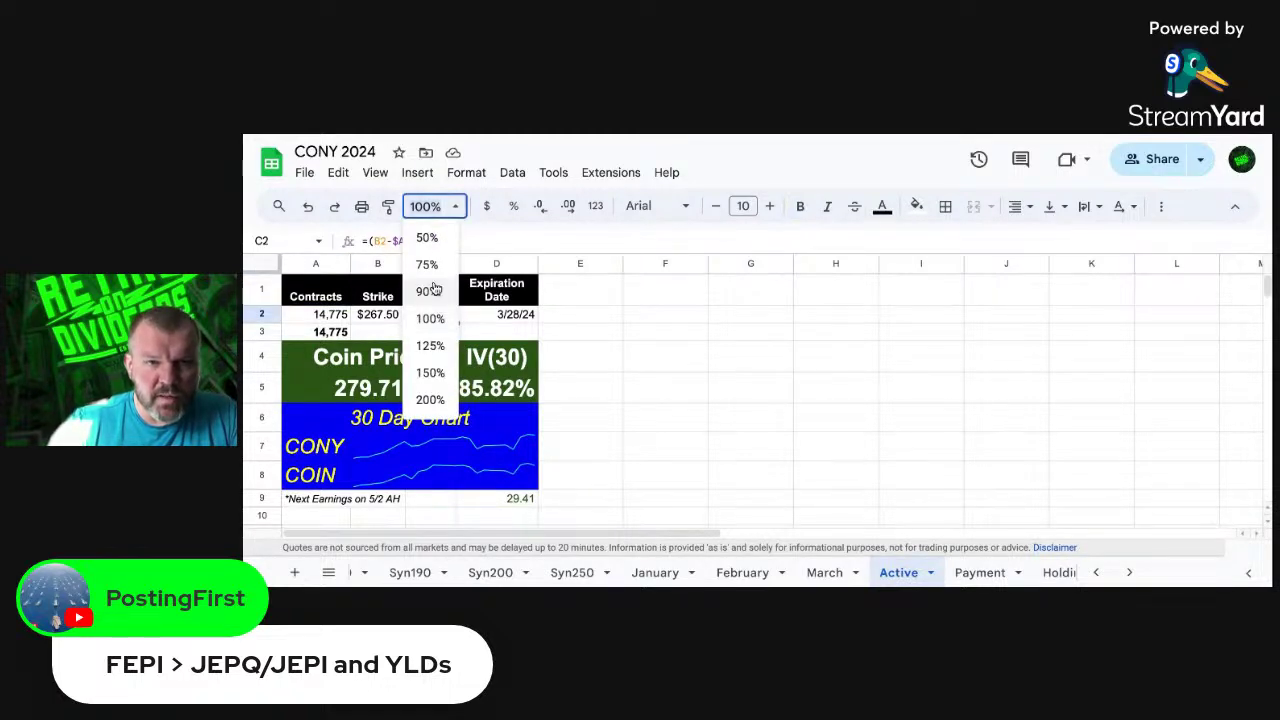
left_click(430, 345)
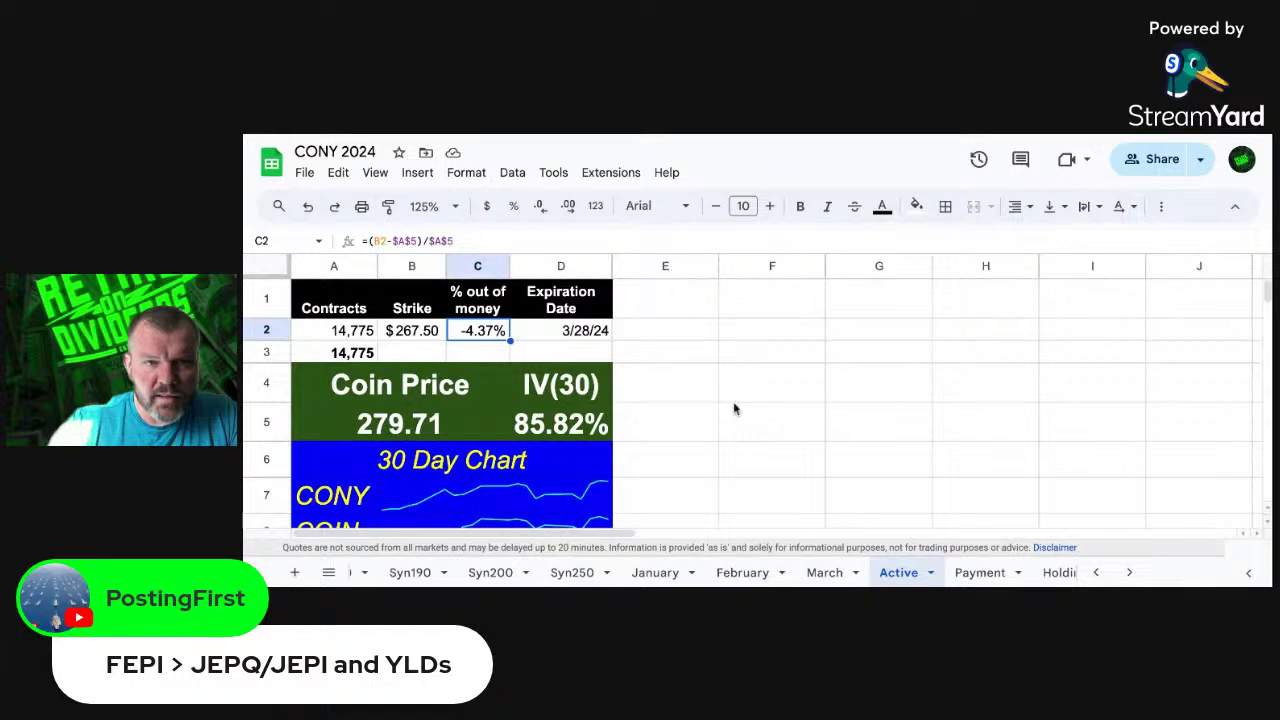
scroll(734, 408, "down", 1)
scroll(734, 408, "up", 1)
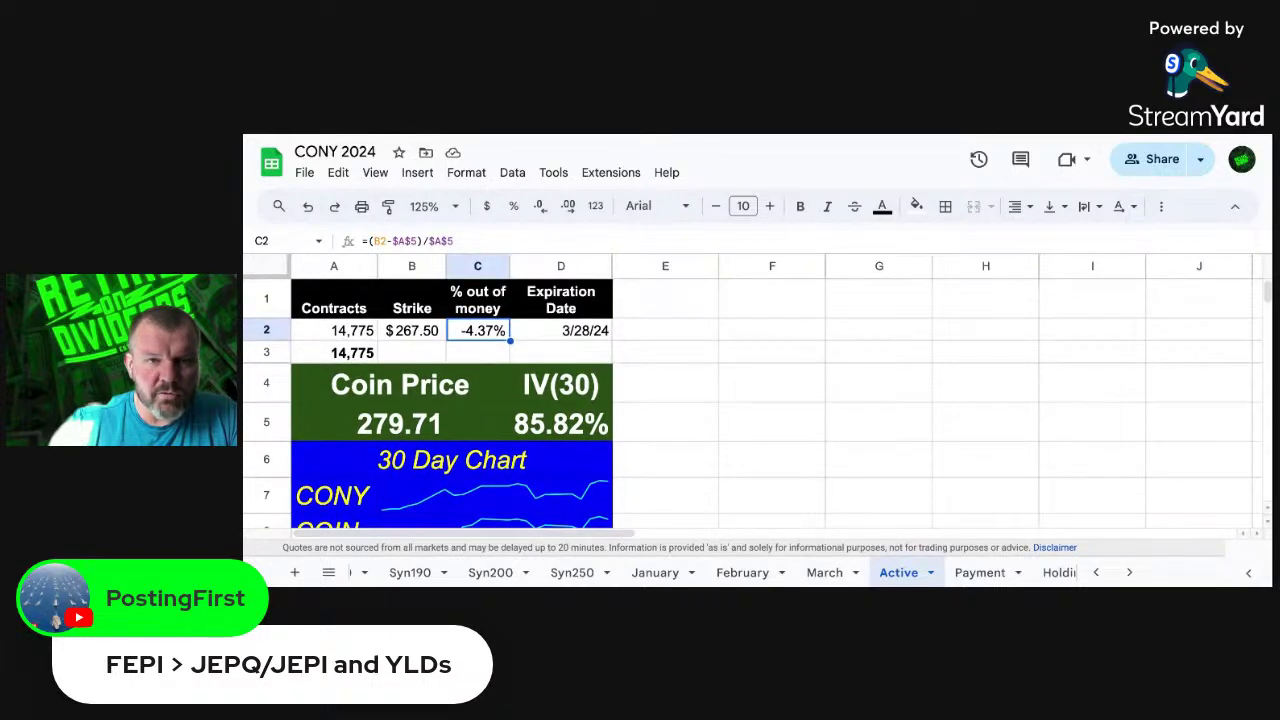
scroll(753, 400, "down", 3)
scroll(753, 400, "up", 1)
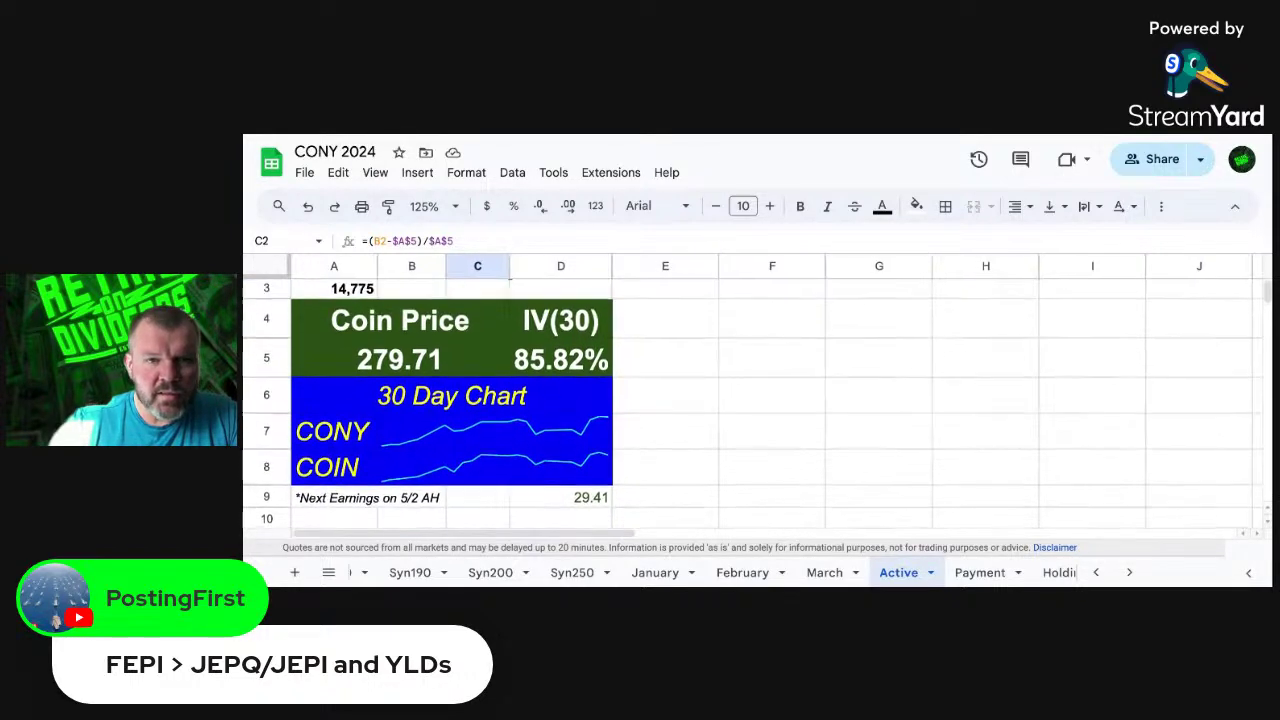
scroll(753, 400, "up", 1)
scroll(753, 400, "down", 3)
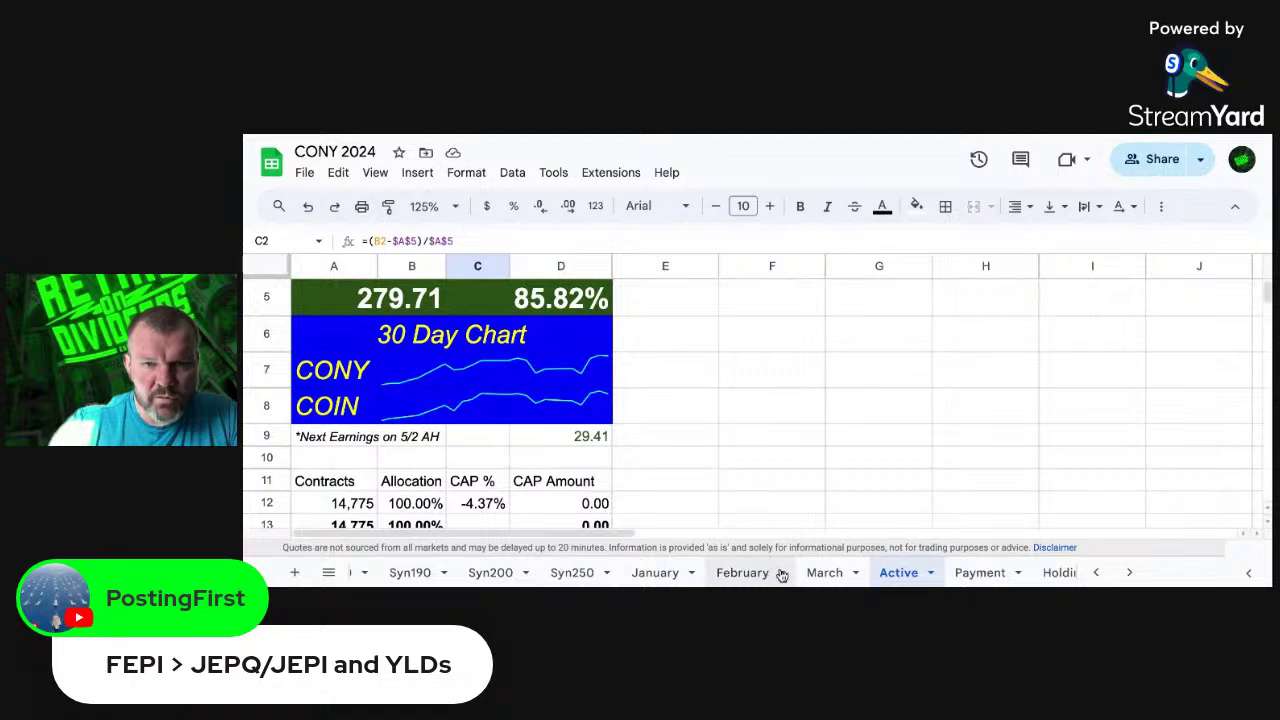
Step: On the March sheet, check the ETF gain percentage and ETF close price for 3/23/24
left_click(826, 572)
scroll(703, 491, "down", 8)
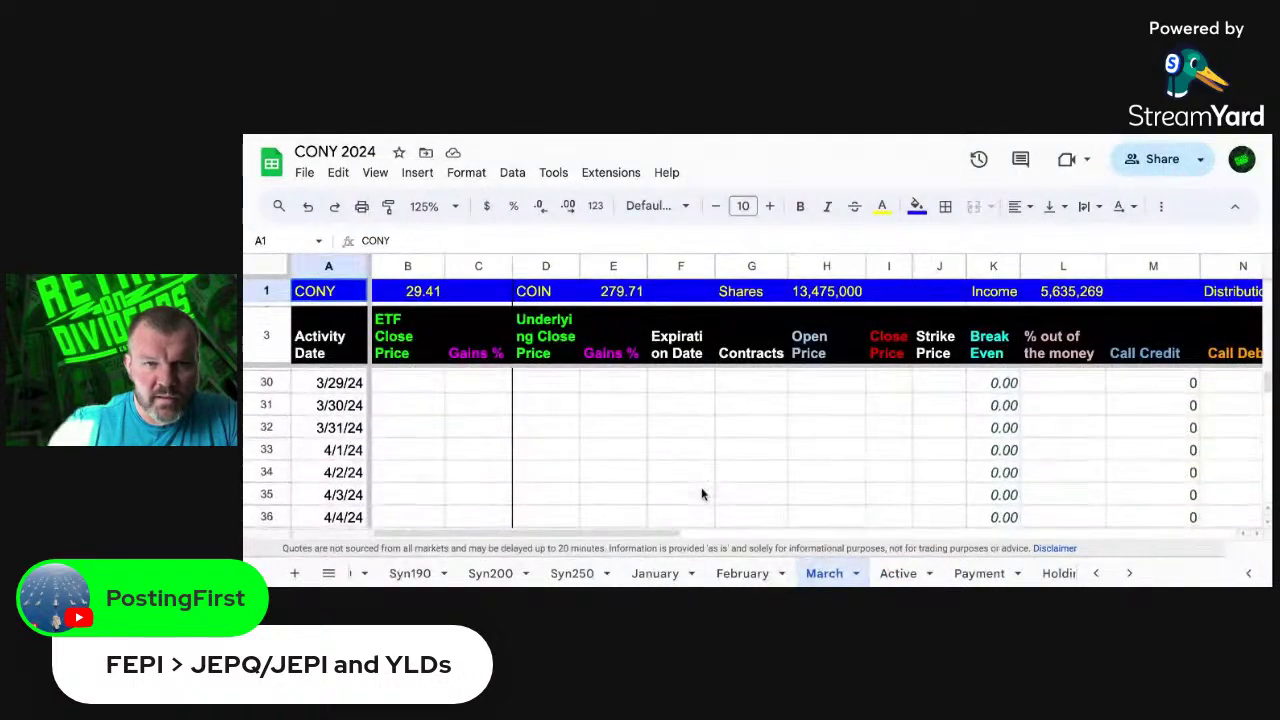
scroll(702, 494, "up", 3)
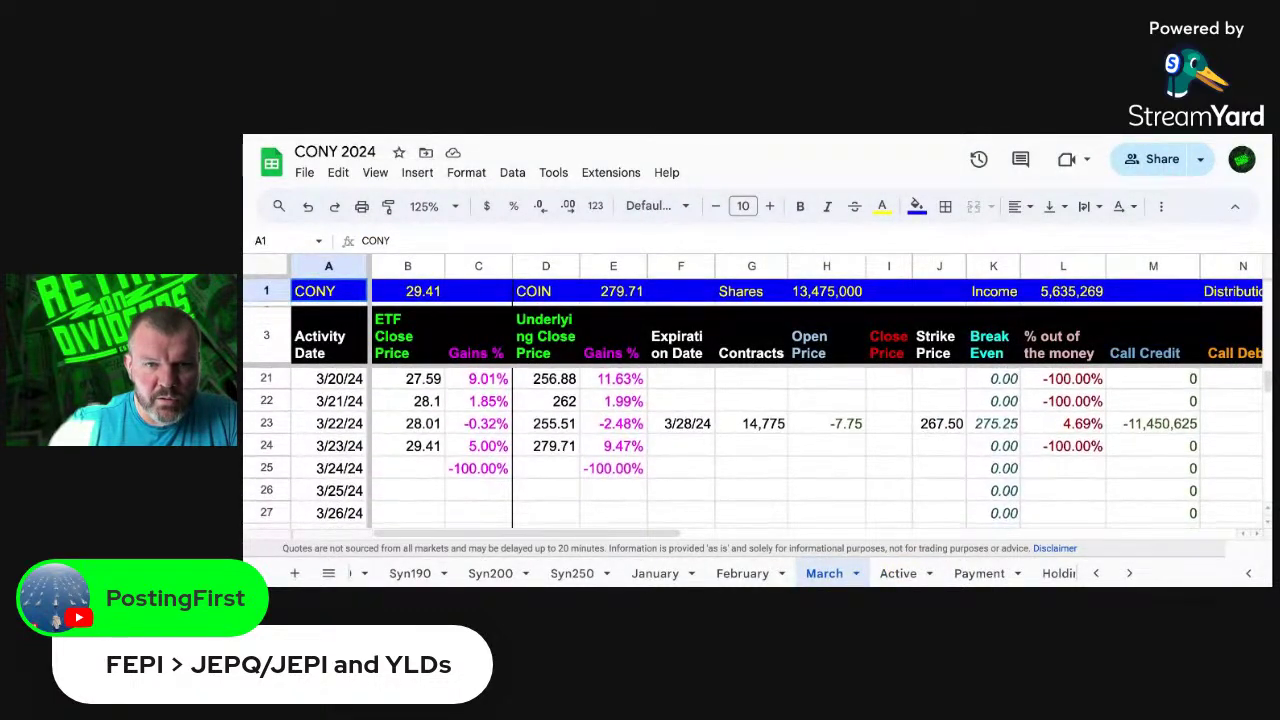
scroll(493, 500, "up", 1)
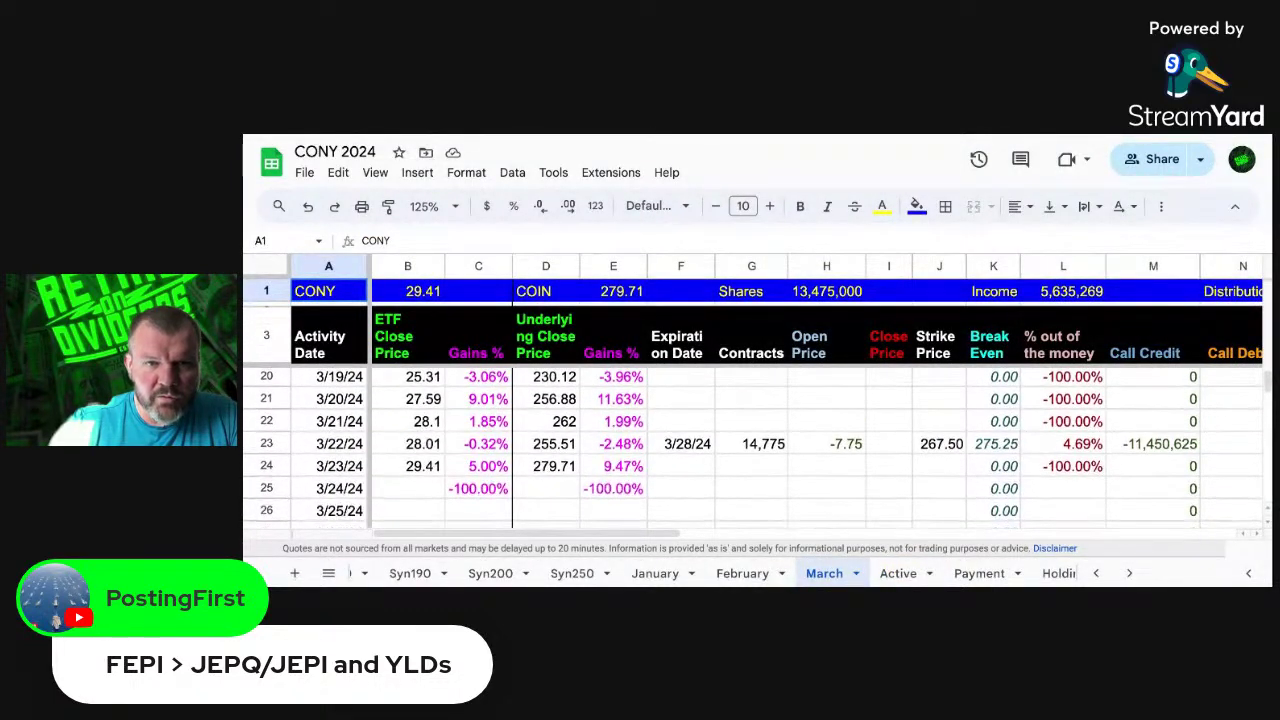
left_click(476, 477)
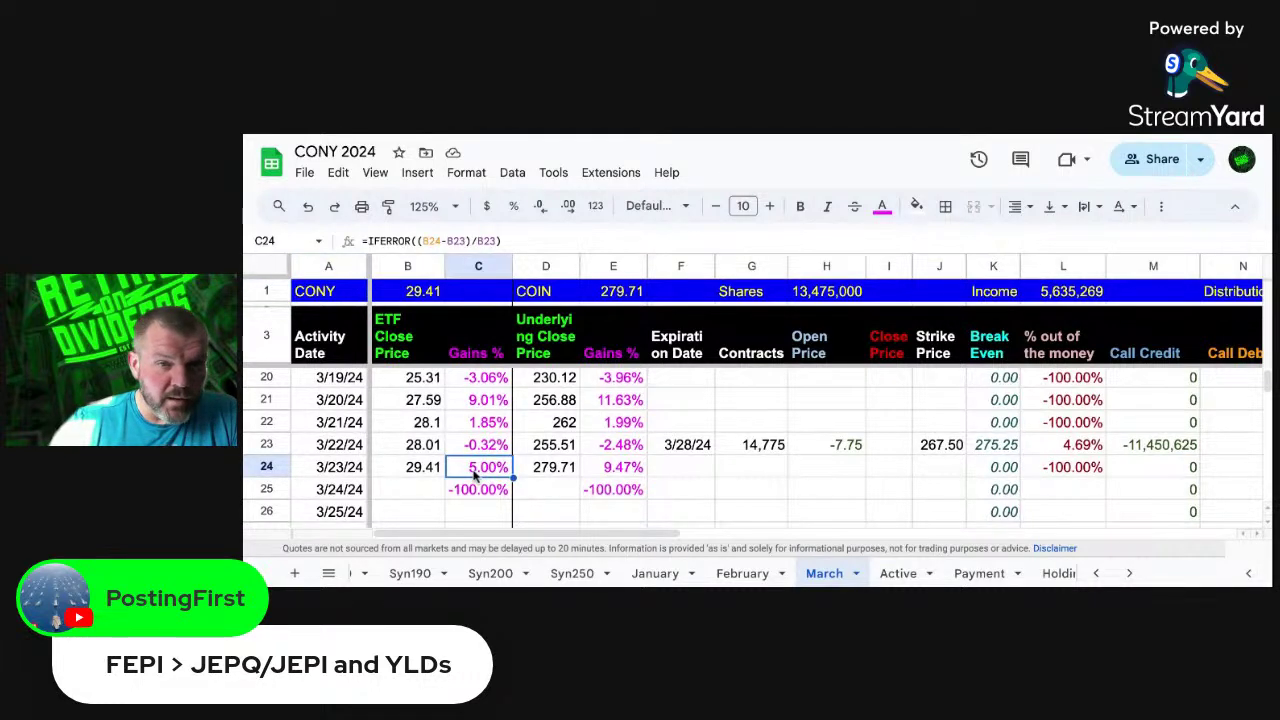
left_click(422, 472)
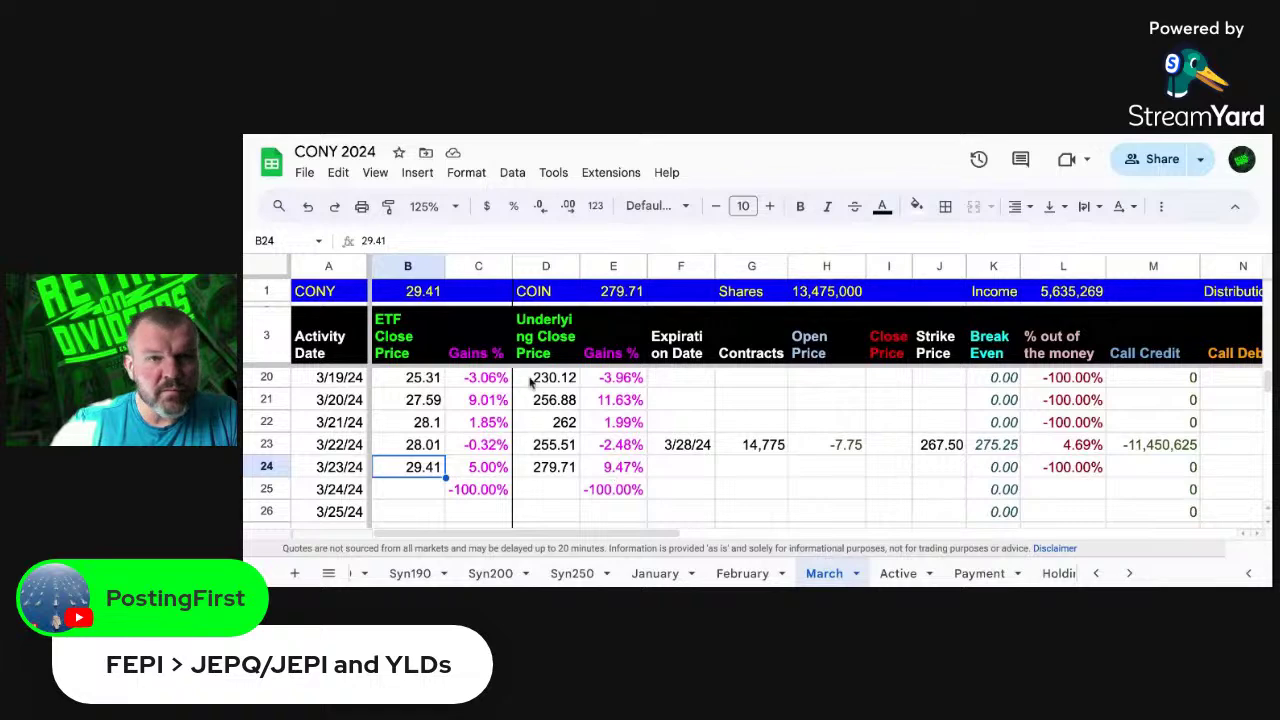
Step: Return to the spreadsheet list and open the TSLY 2024 spreadsheet
left_click(271, 165)
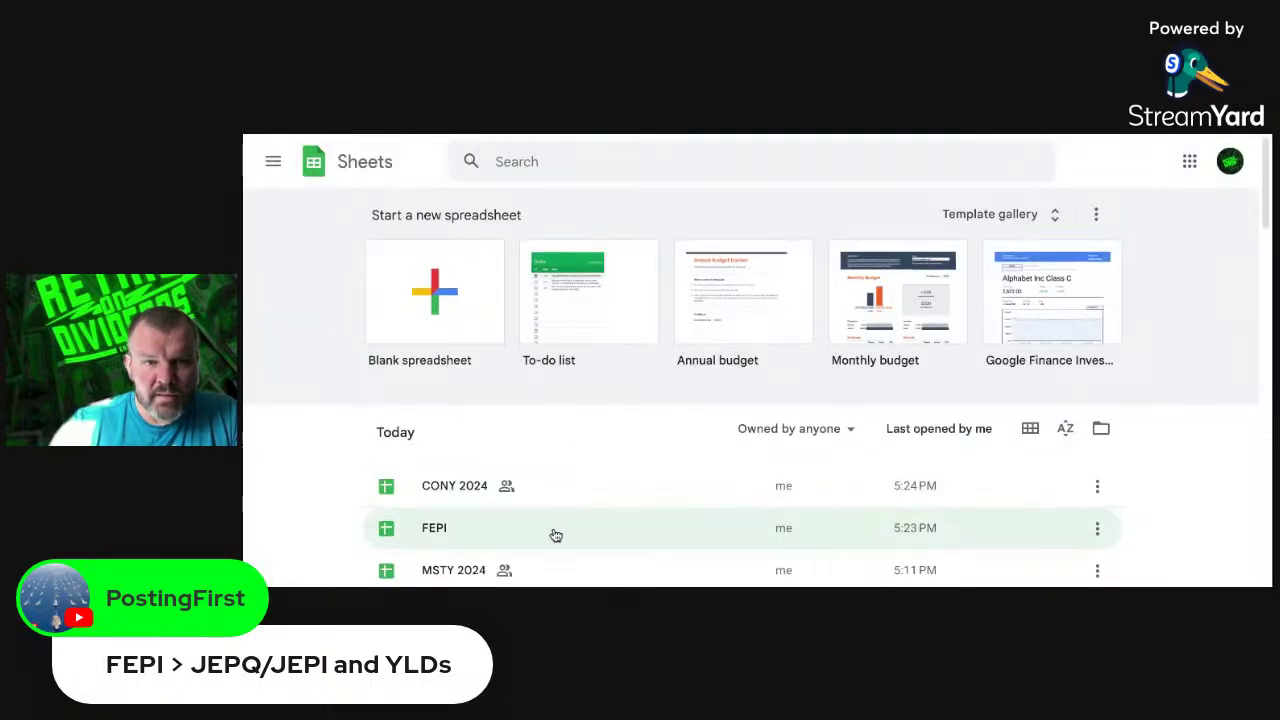
scroll(551, 534, "down", 3)
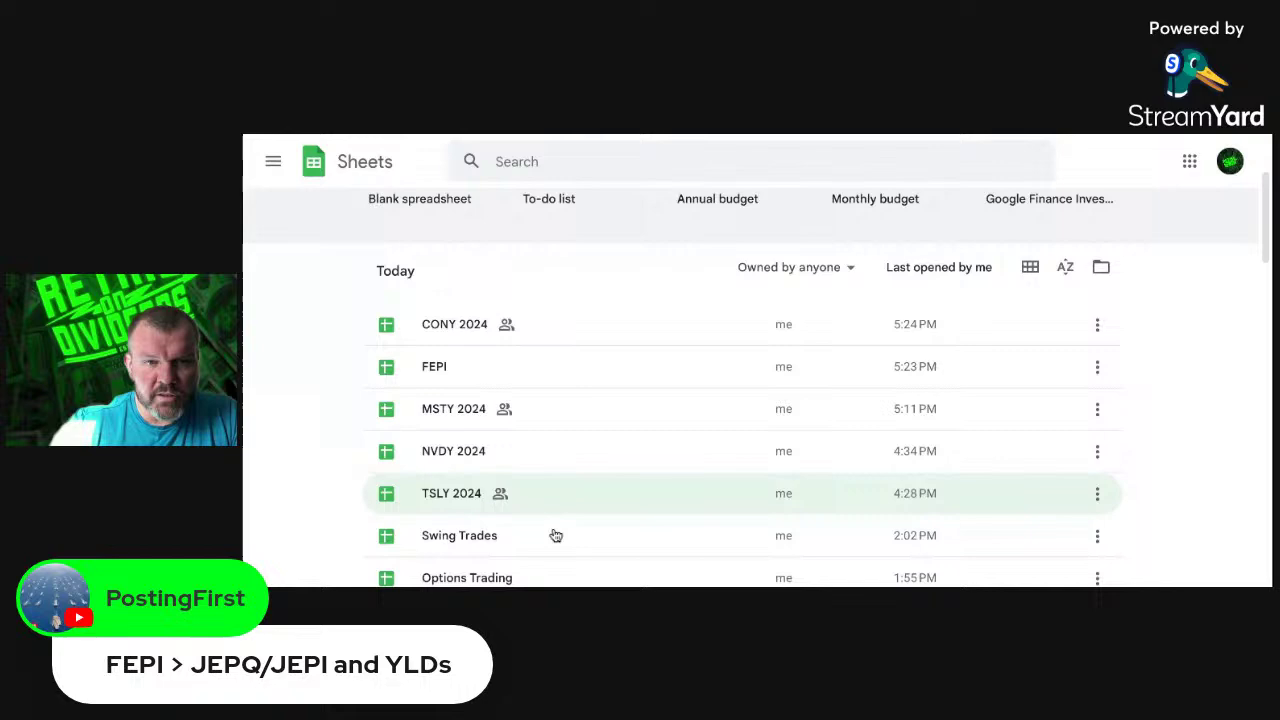
left_click(443, 494)
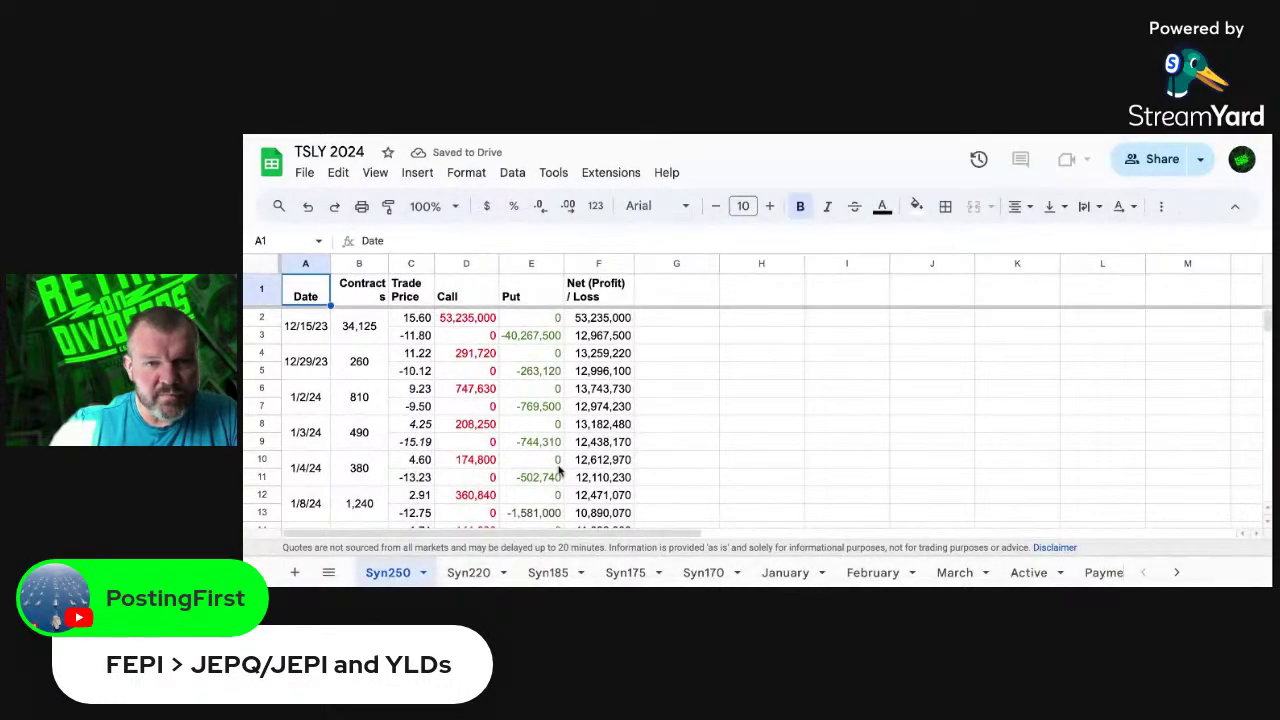
Step: Check TSLY's 3/23/24 gain on the March sheet and the $172.50 strike's out-of-the-money percentage on the Active sheet
left_click(955, 575)
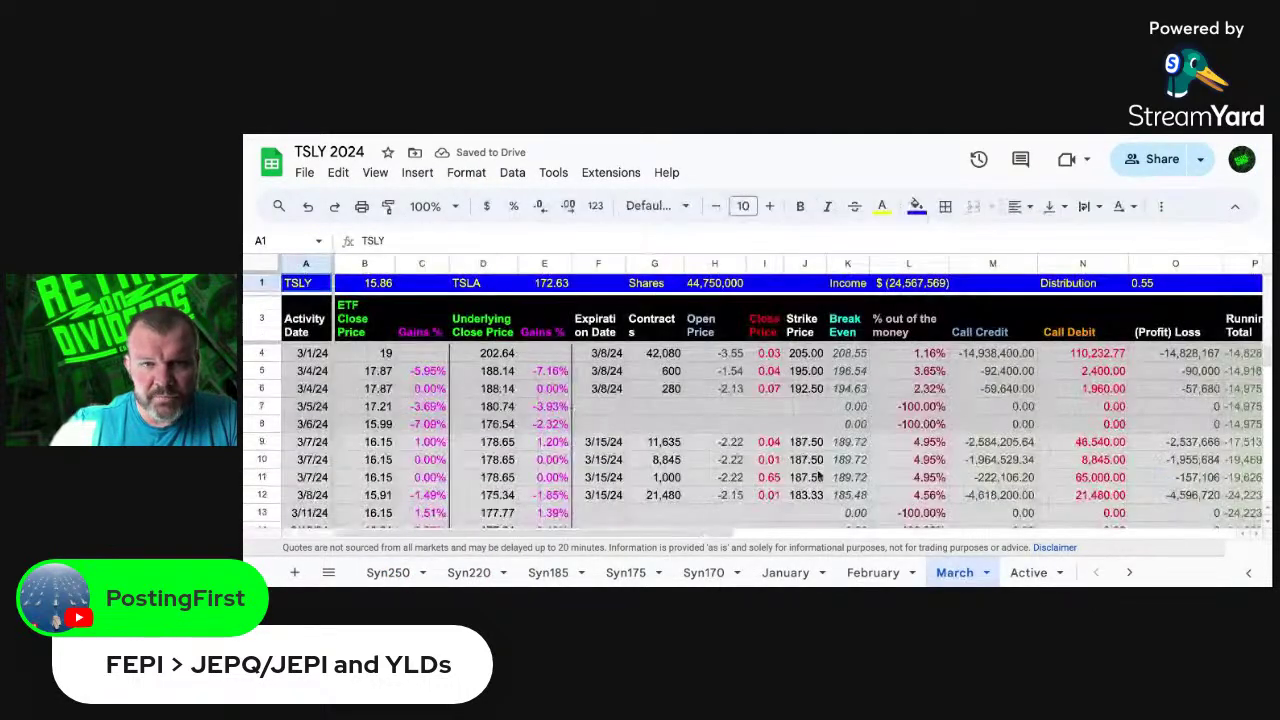
scroll(785, 466, "down", 5)
scroll(785, 466, "up", 2)
scroll(785, 466, "up", 1)
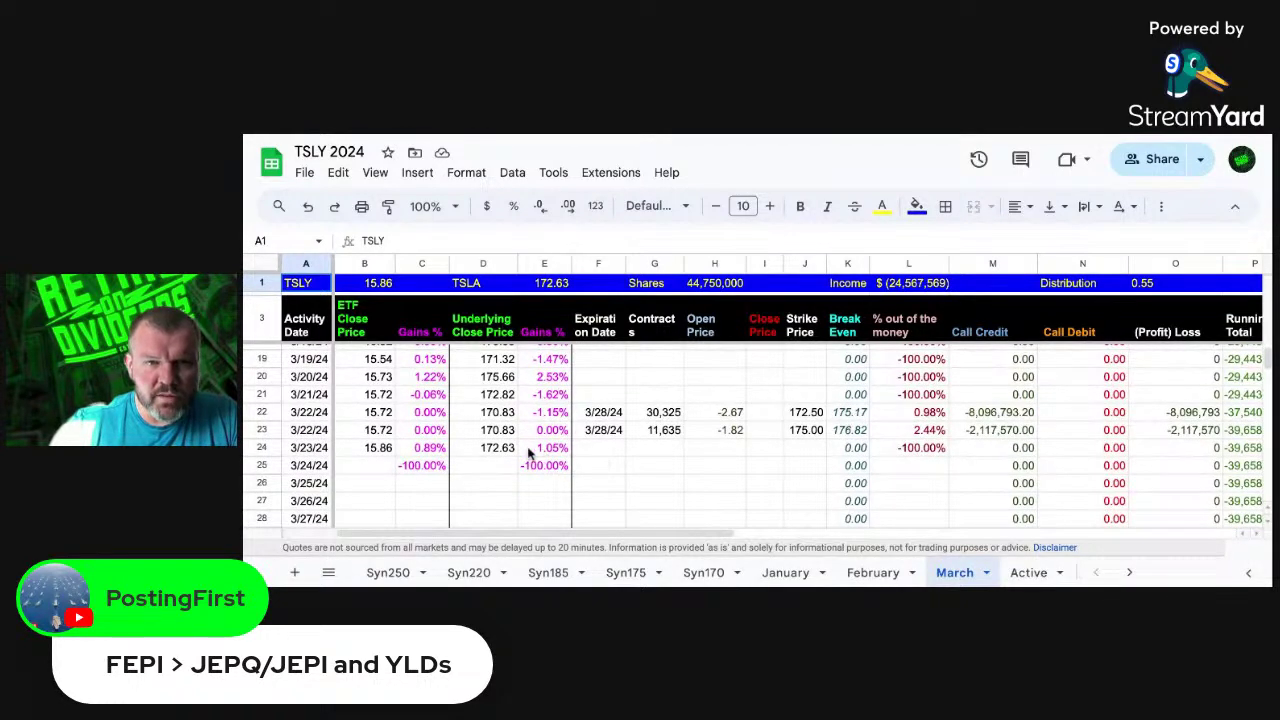
left_click(420, 450)
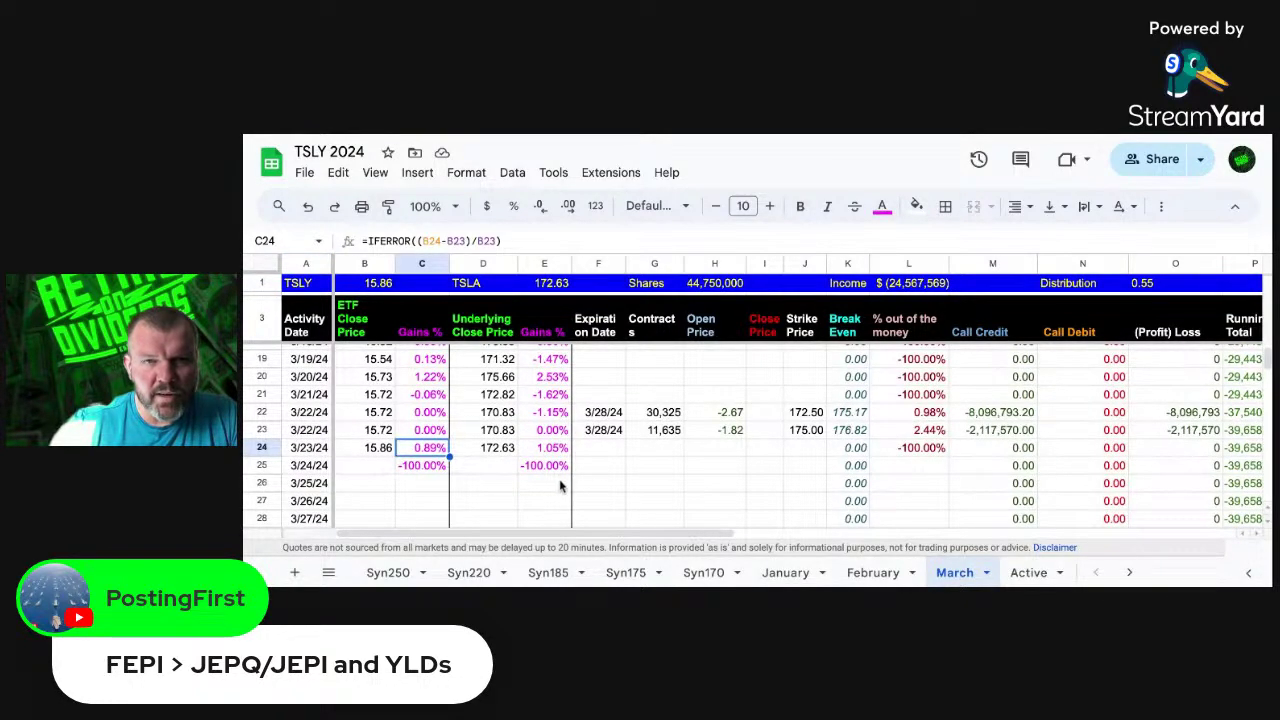
left_click(1025, 574)
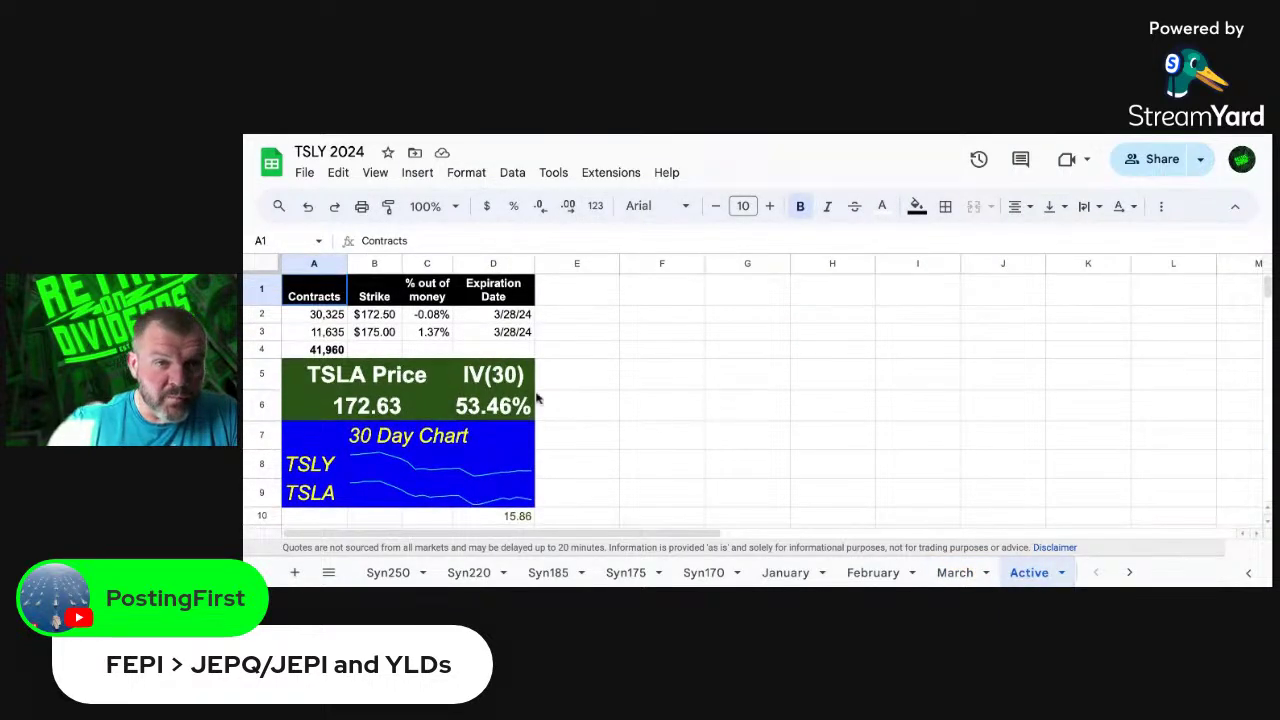
left_click(430, 316)
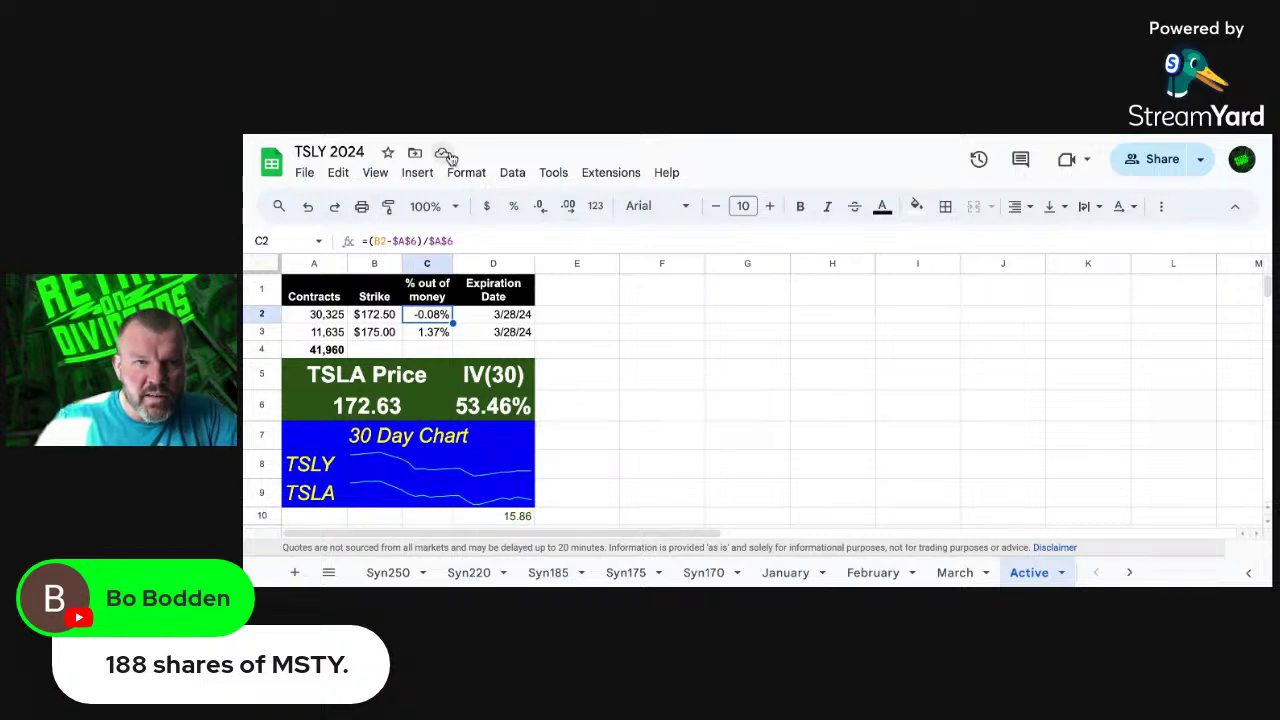
Step: Return to the spreadsheet list and open the MSTY 2024 spreadsheet
left_click(270, 167)
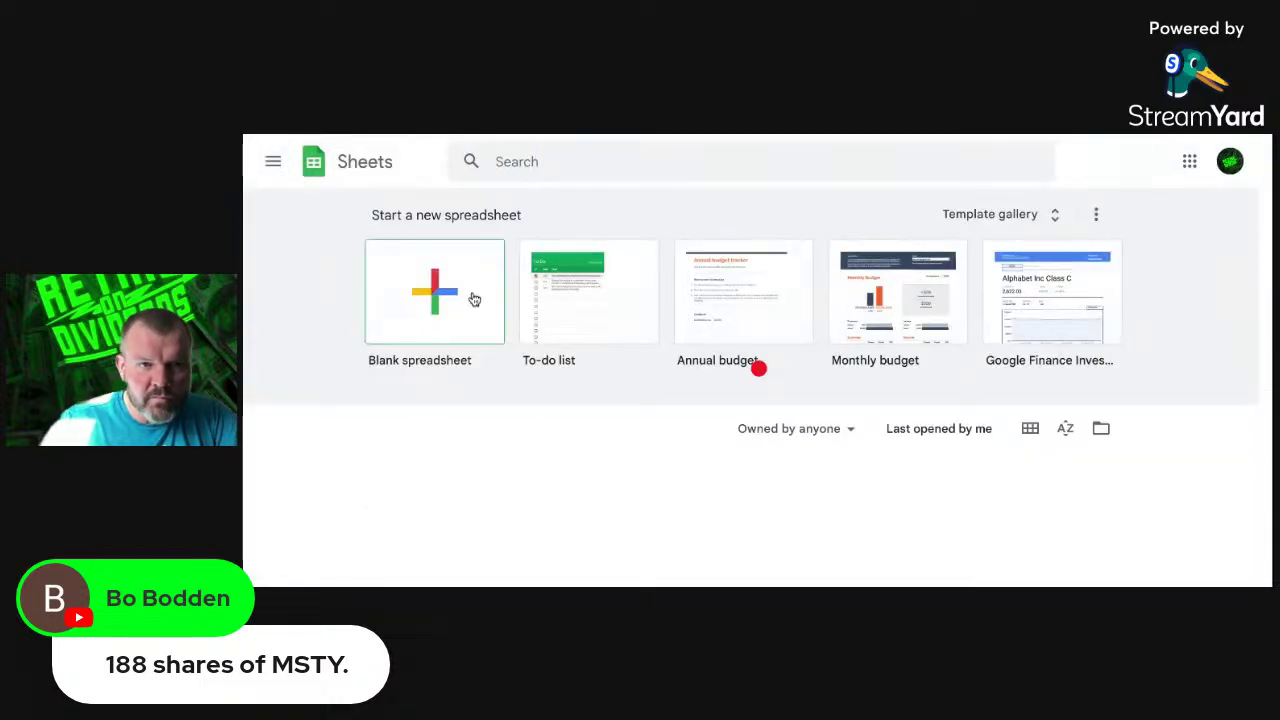
scroll(545, 548, "down", 3)
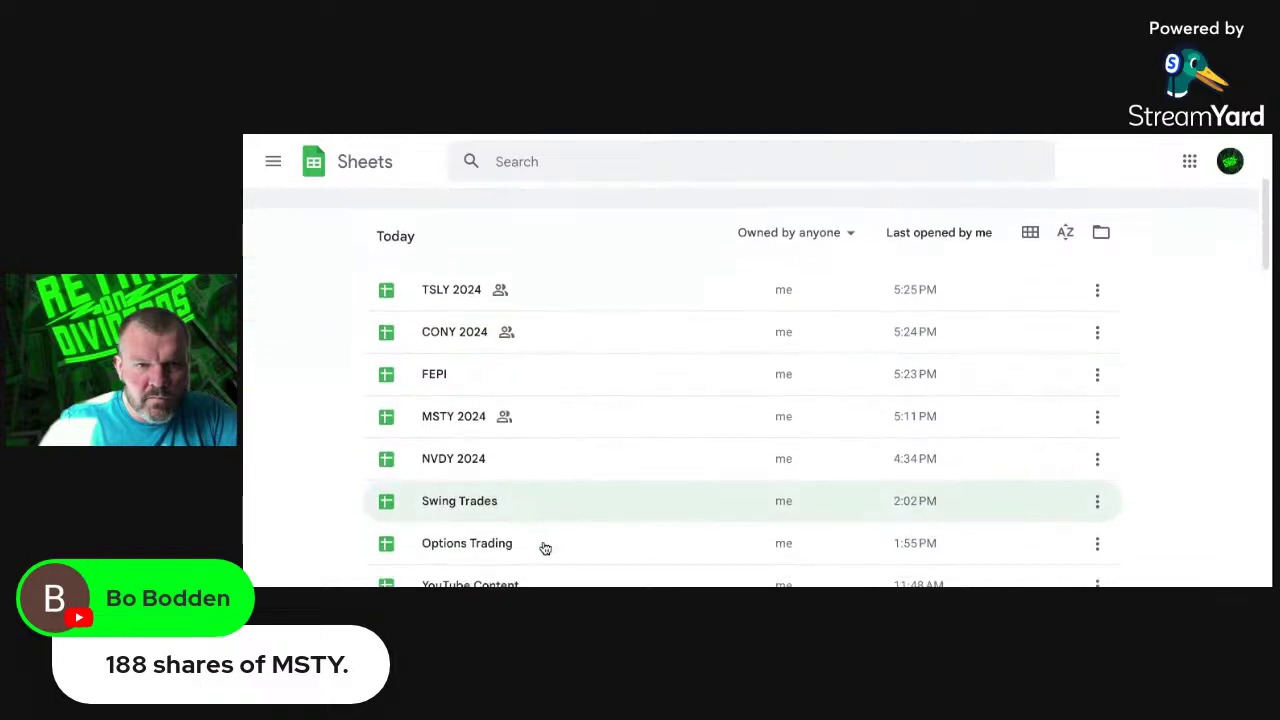
left_click(448, 401)
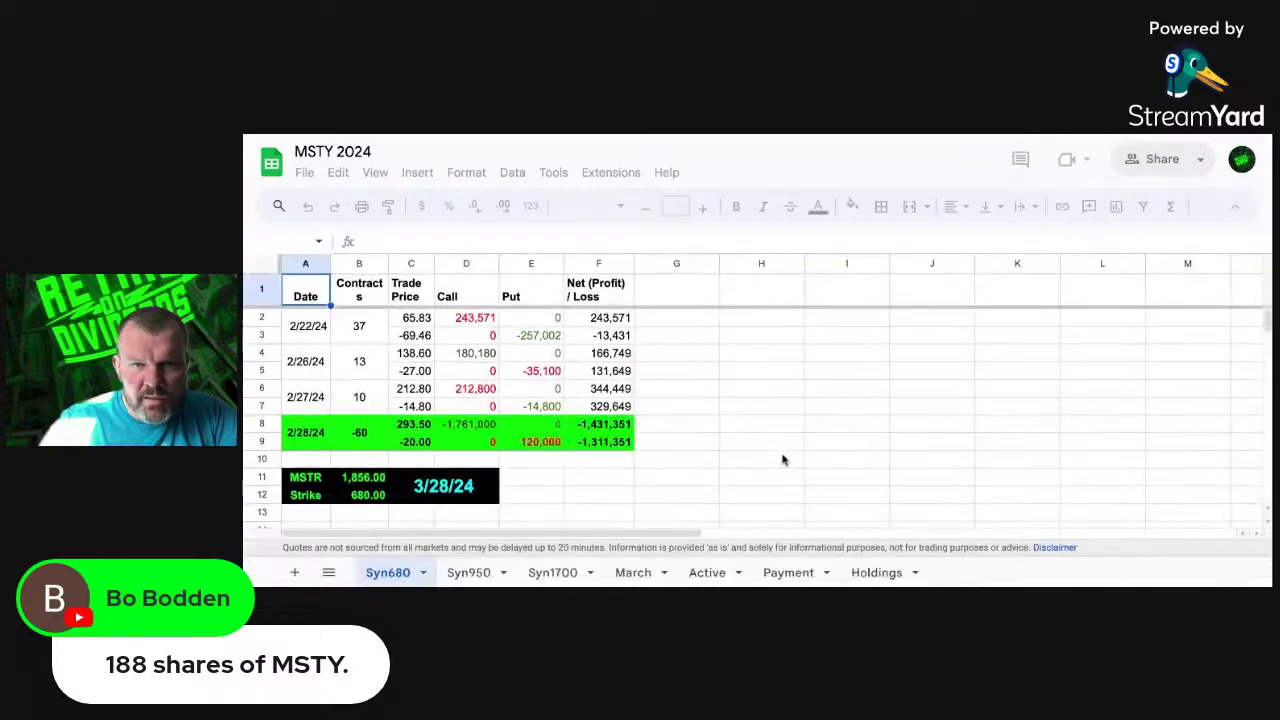
Step: On the Payment sheet, examine March's total income per share and the two yield calculations below the monthly table
left_click(815, 576)
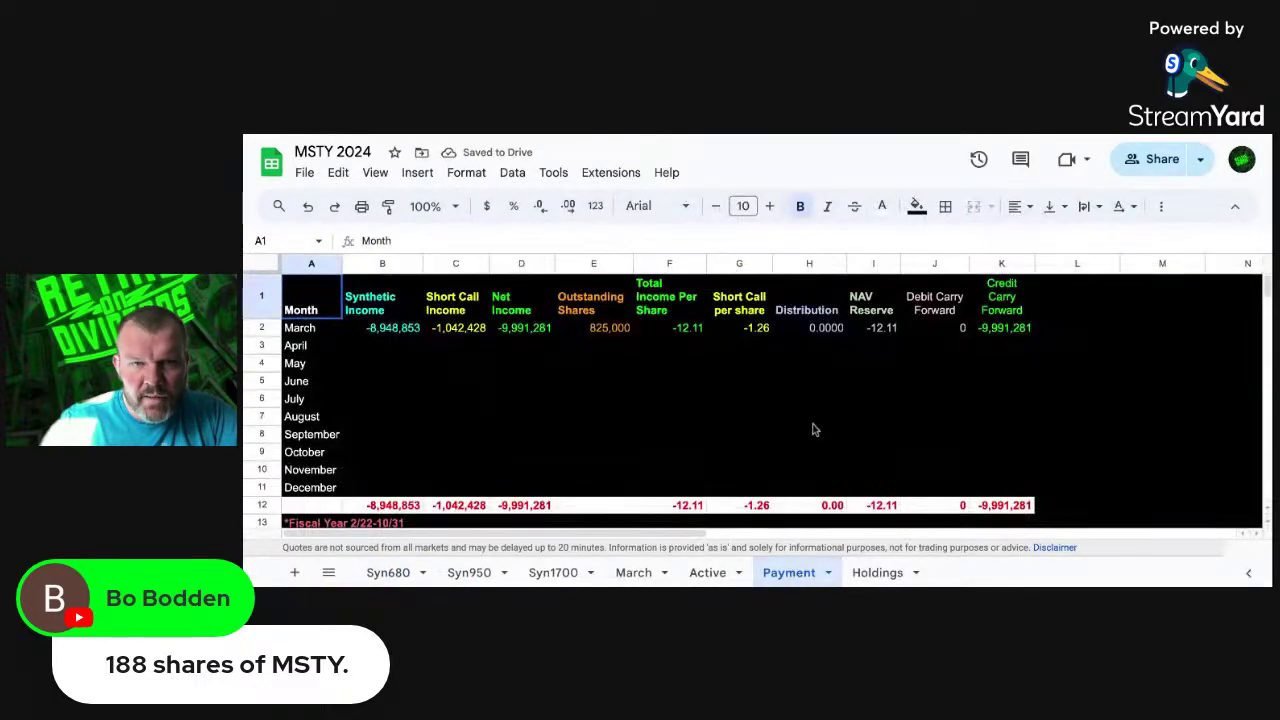
left_click(700, 329)
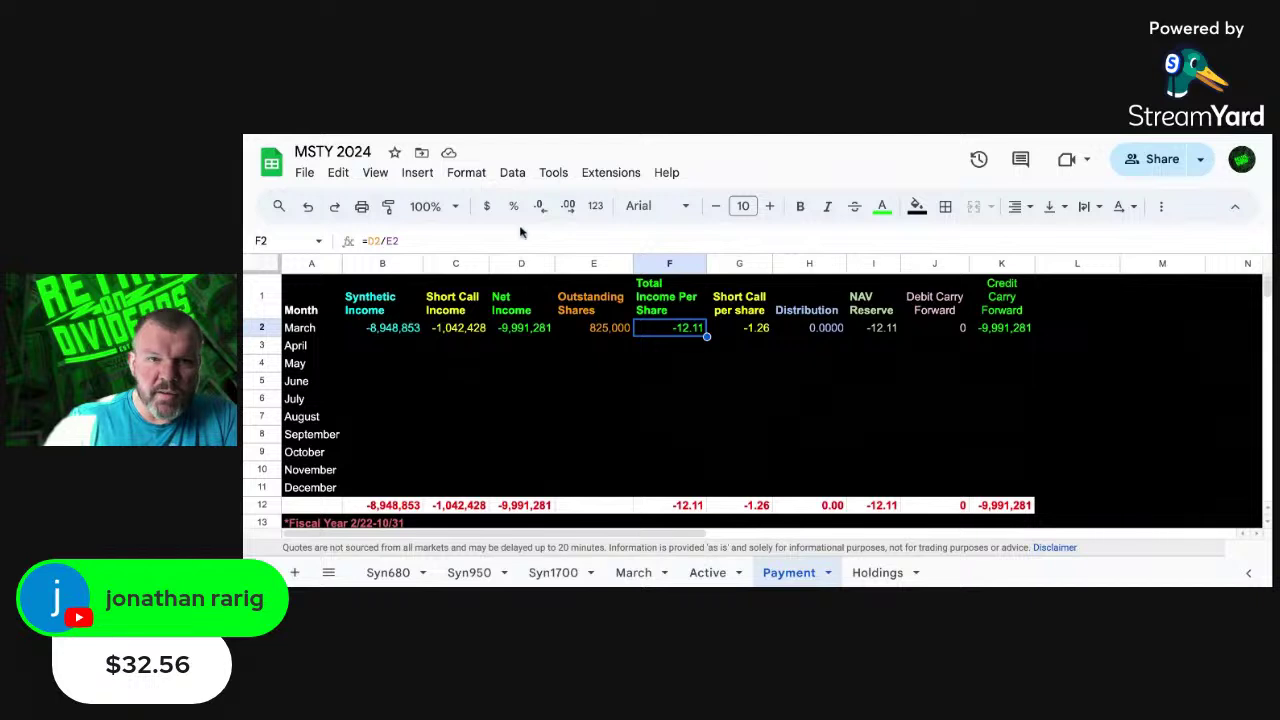
scroll(490, 364, "down", 1)
scroll(490, 364, "down", 3)
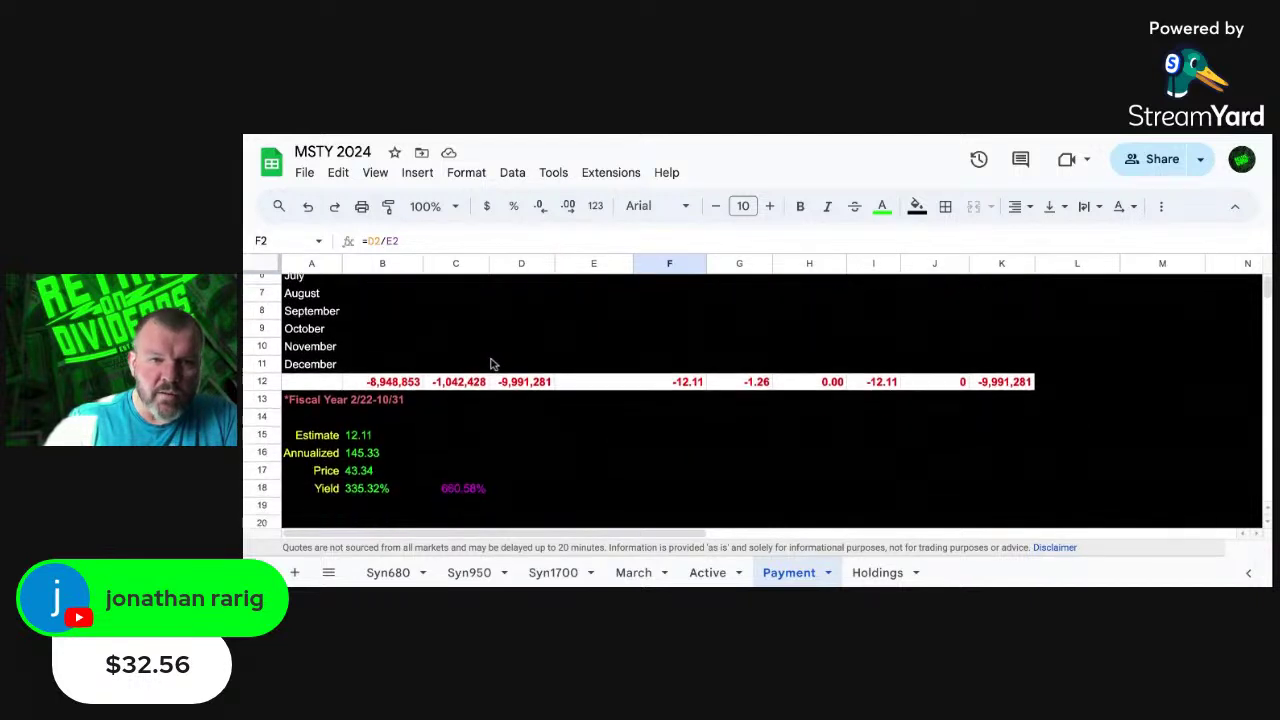
left_click(363, 461)
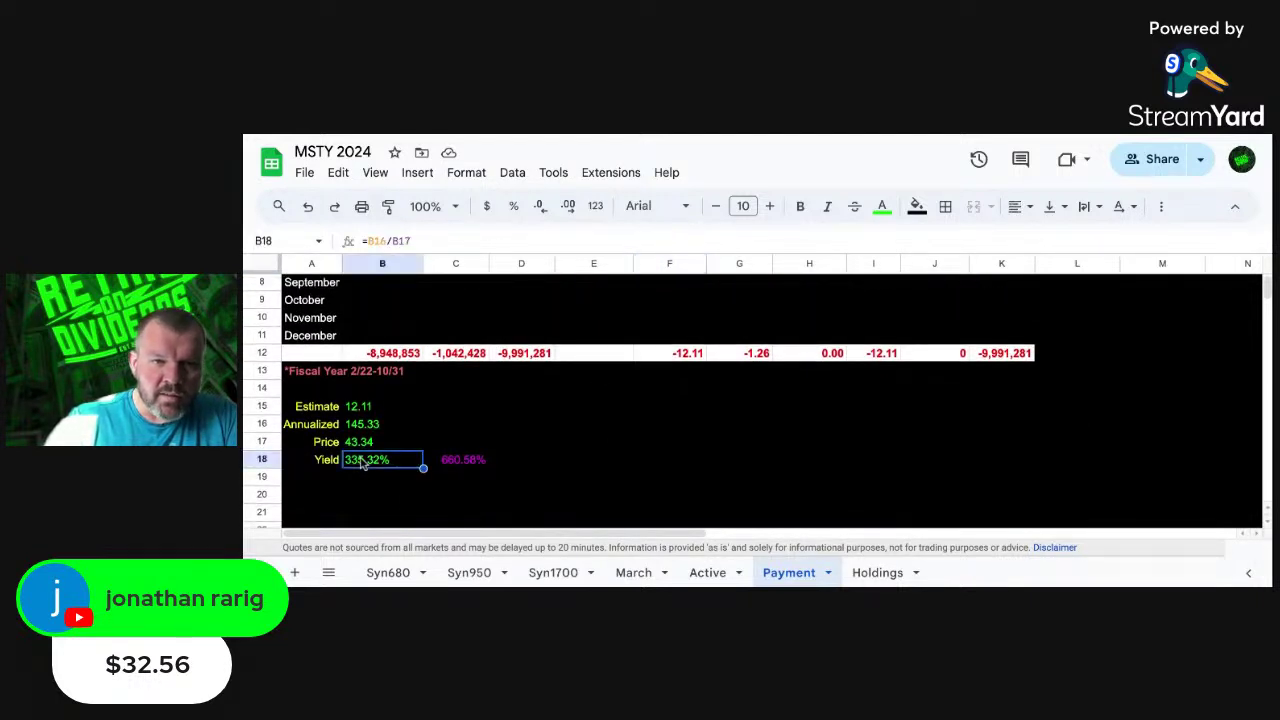
left_click(460, 462)
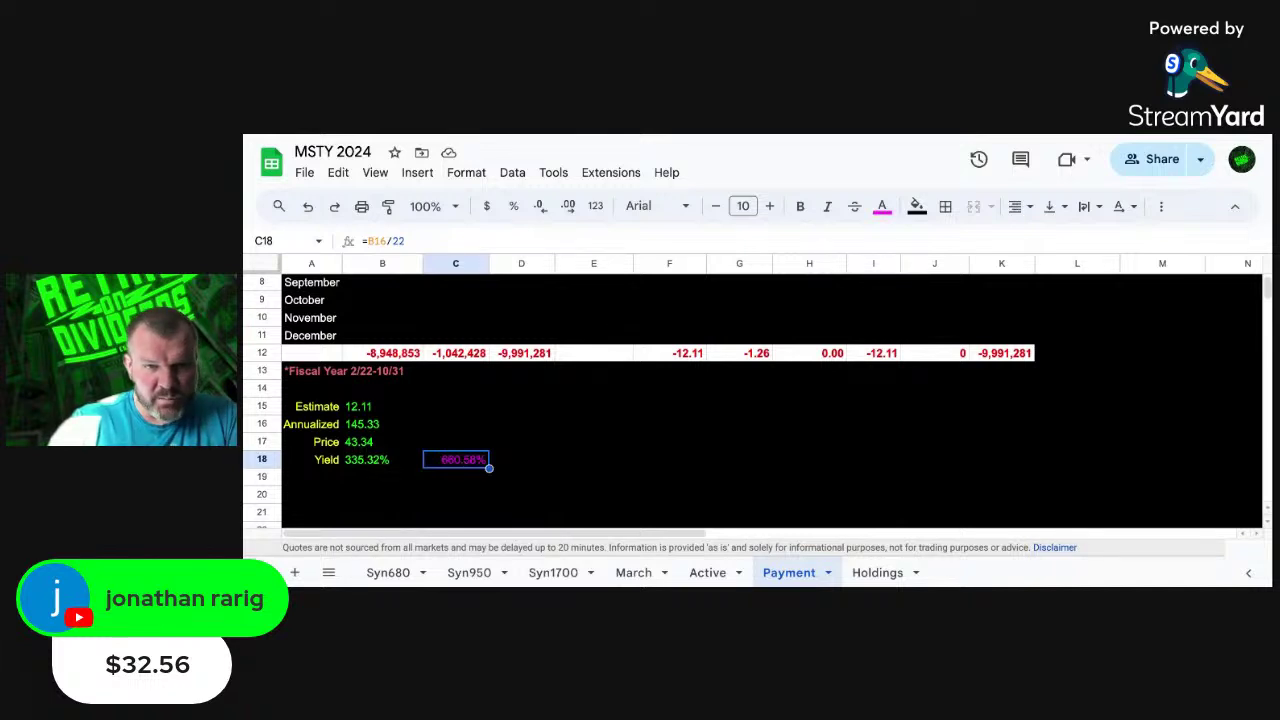
left_click(371, 461)
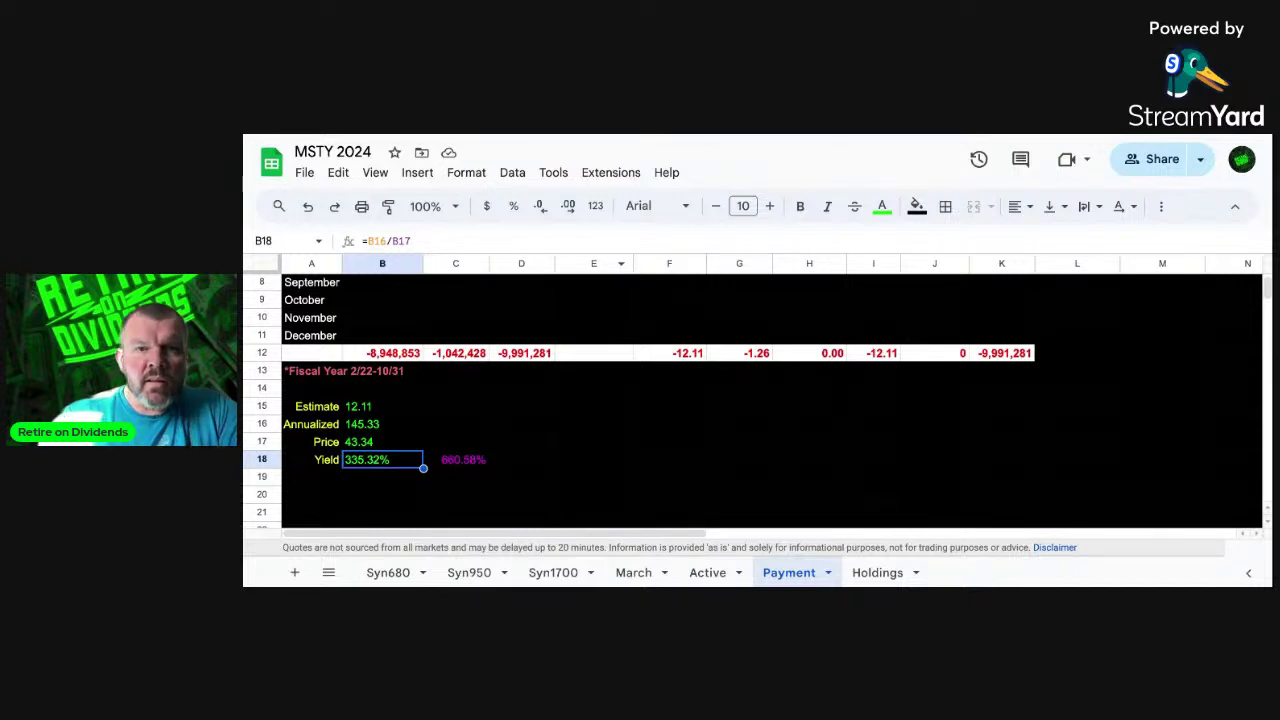
Step: On the Holdings sheet, widen column C so the full tickers in the Intraday section can be read
left_click(871, 574)
scroll(790, 463, "down", 2)
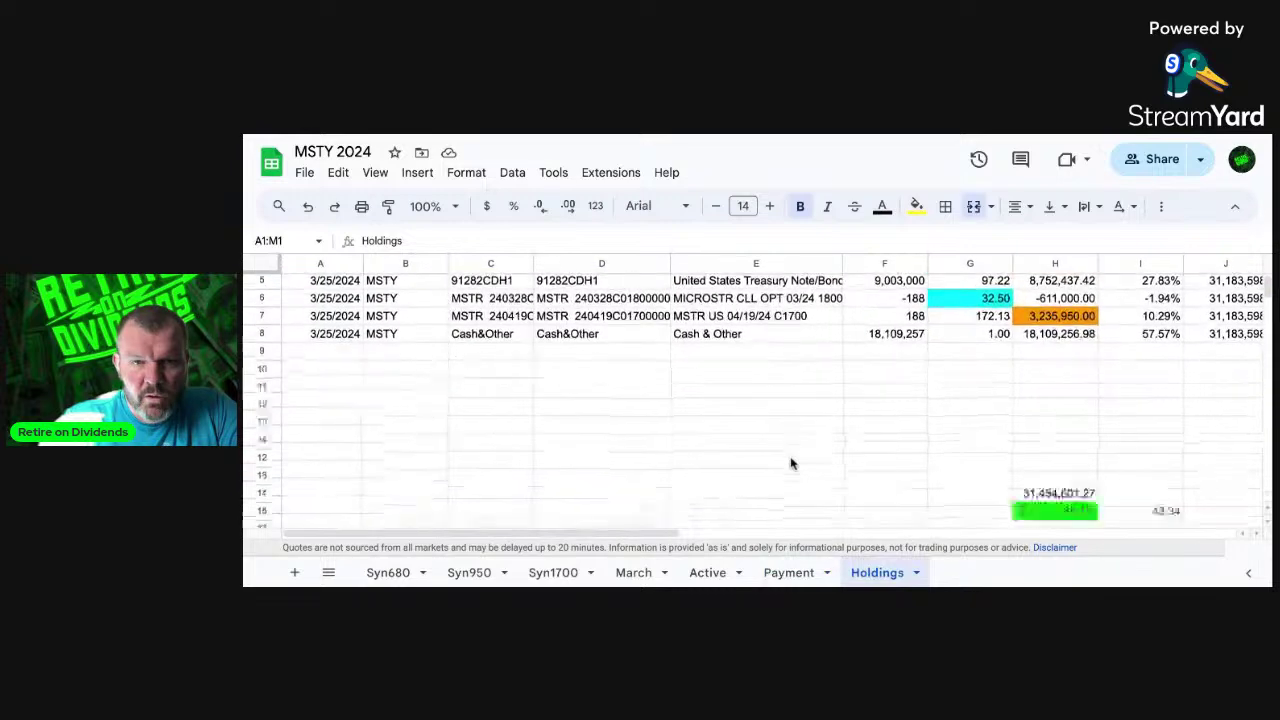
scroll(790, 463, "down", 3)
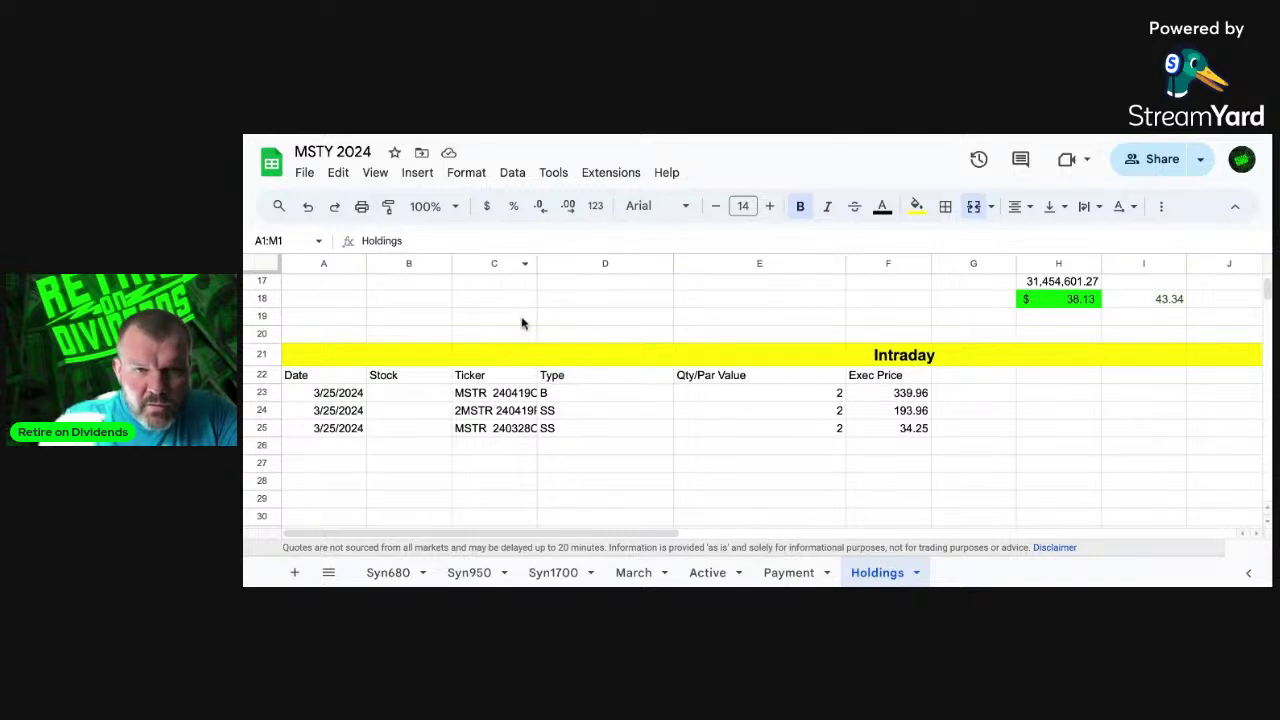
left_click_drag(537, 263, 601, 265)
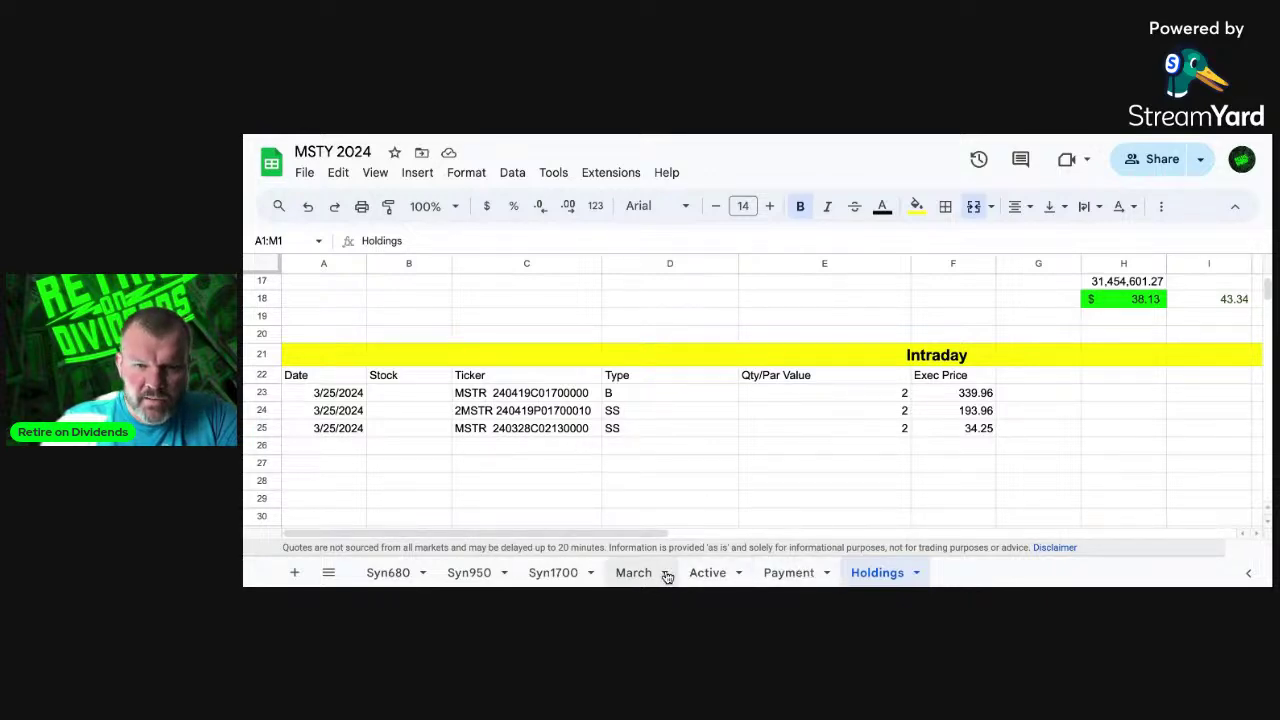
Step: On the March sheet, review the underlying close prices from the 2/27/24 entry down to the latest trades
left_click(634, 573)
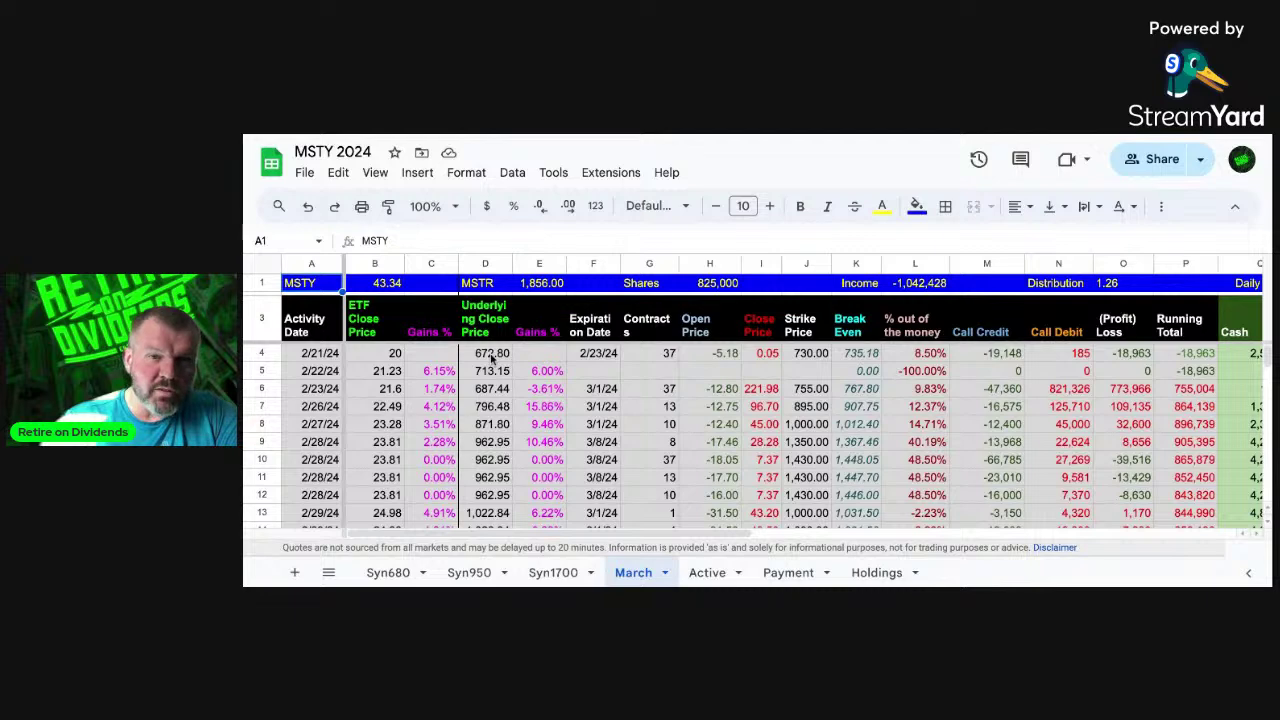
left_click(484, 426)
scroll(484, 433, "down", 5)
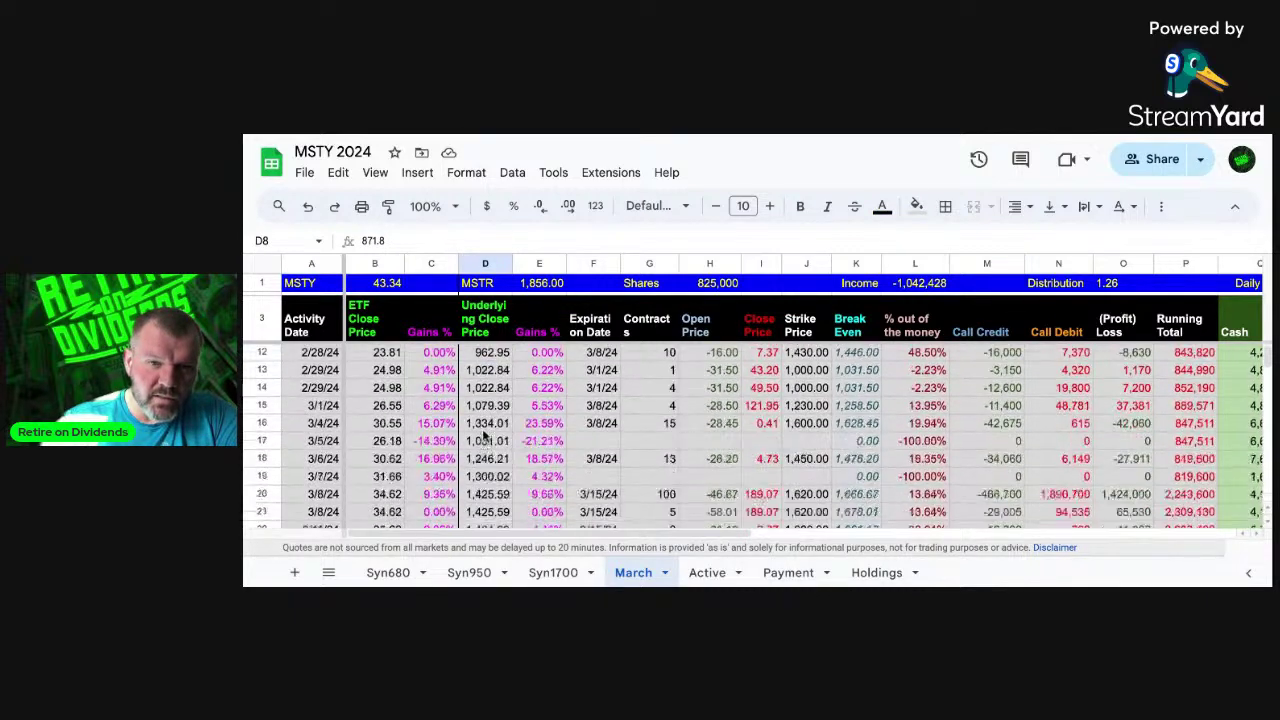
scroll(484, 433, "down", 5)
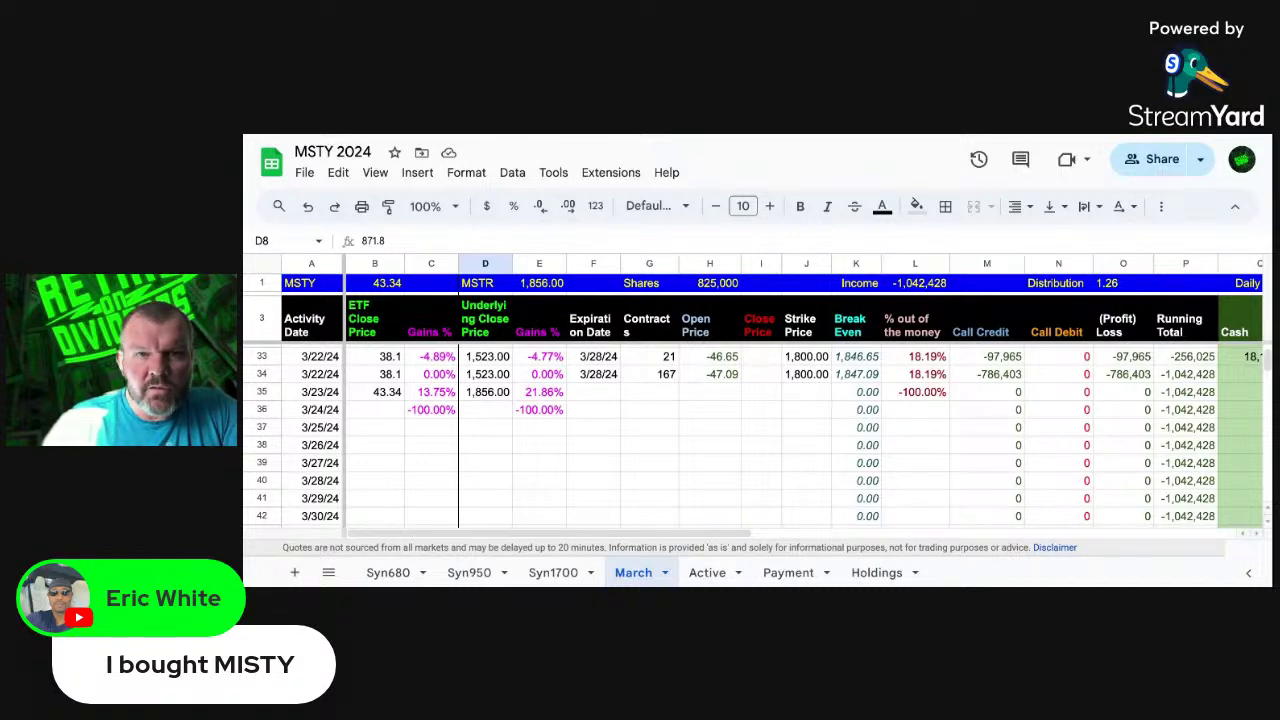
Step: Return to the spreadsheet list and open the Holdings sheet of the CONY 2024 spreadsheet
left_click(268, 161)
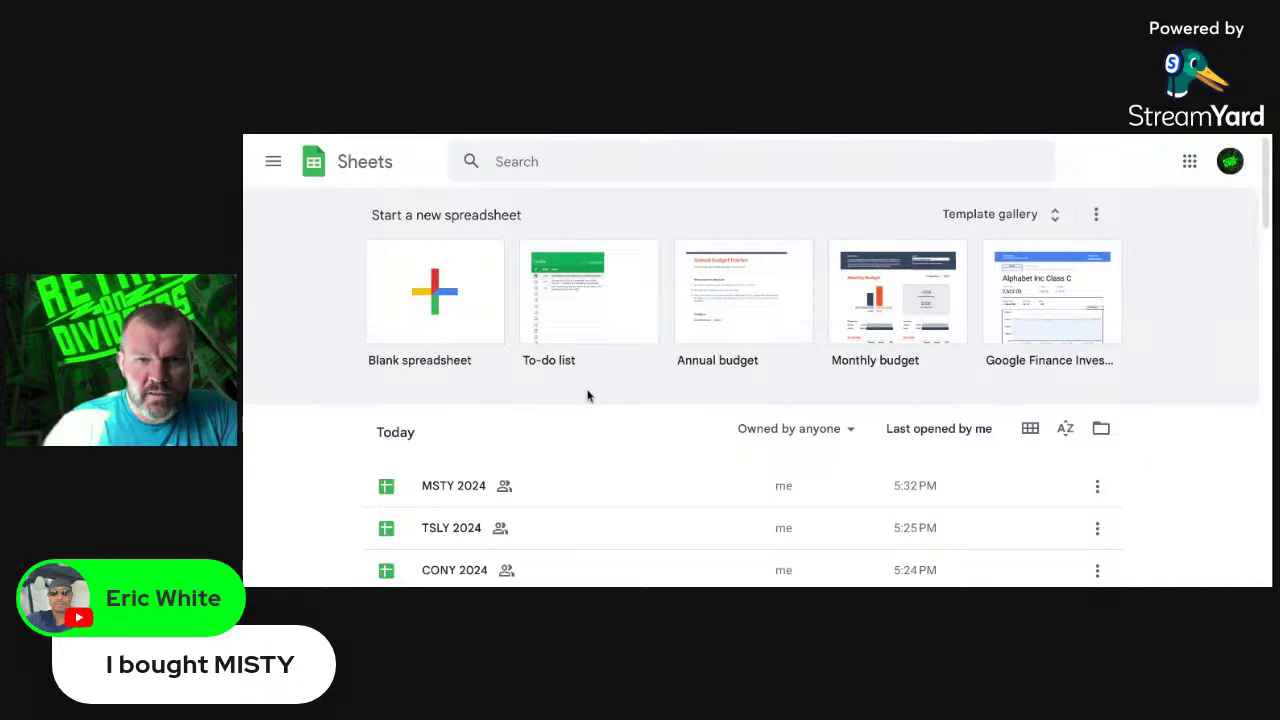
left_click(457, 570)
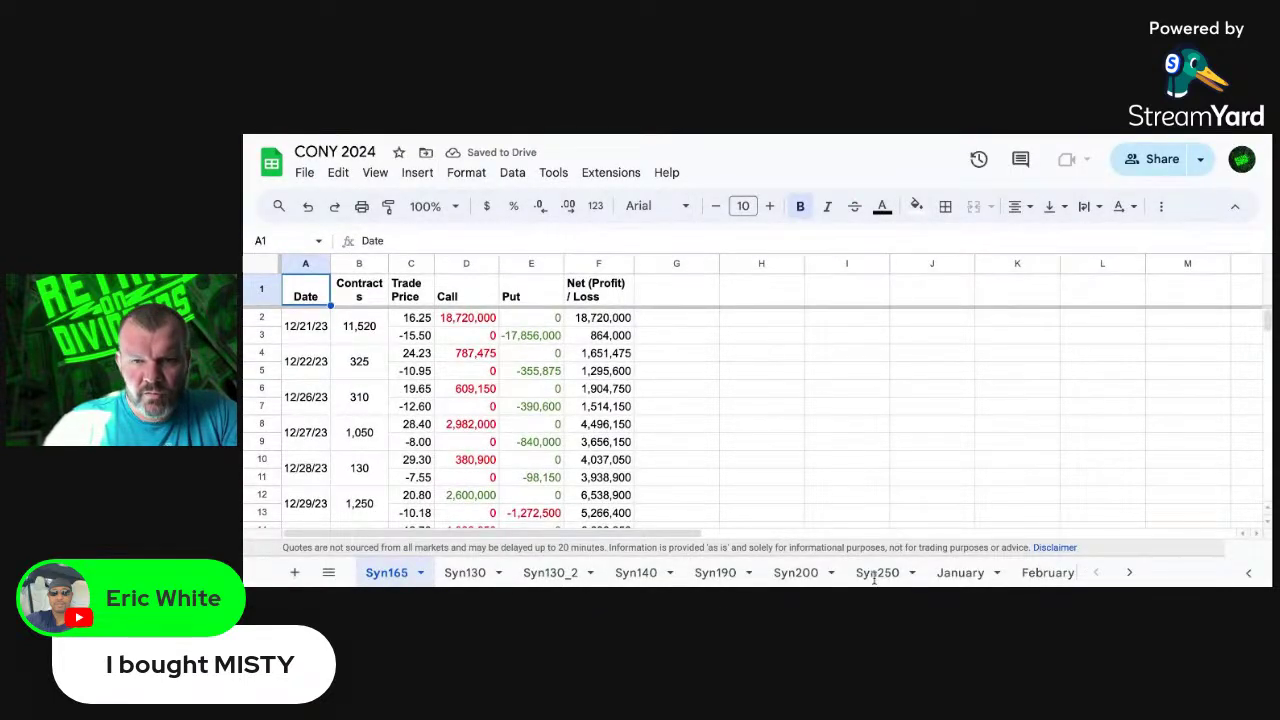
scroll(873, 575, "down", 3)
left_click(1020, 573)
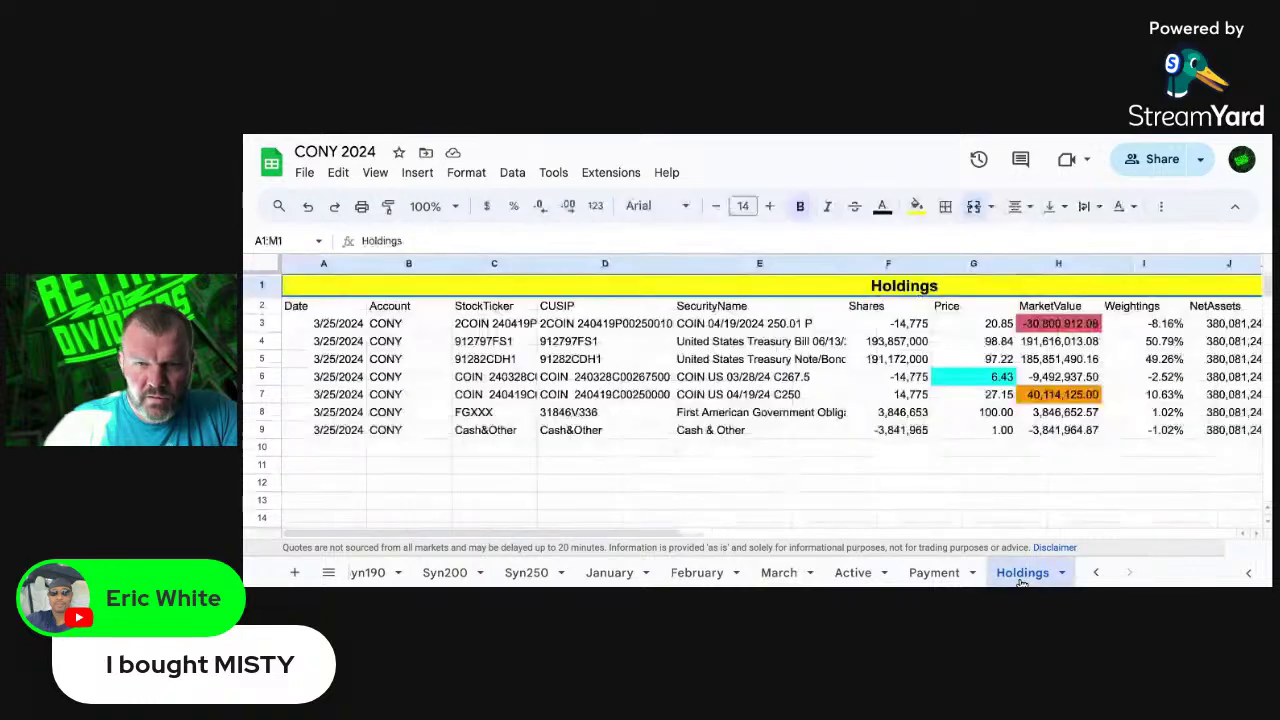
Step: Widen column C to show the full Intraday tickers and check the execution price of the COIN 240328C00267500 trade
scroll(805, 481, "down", 5)
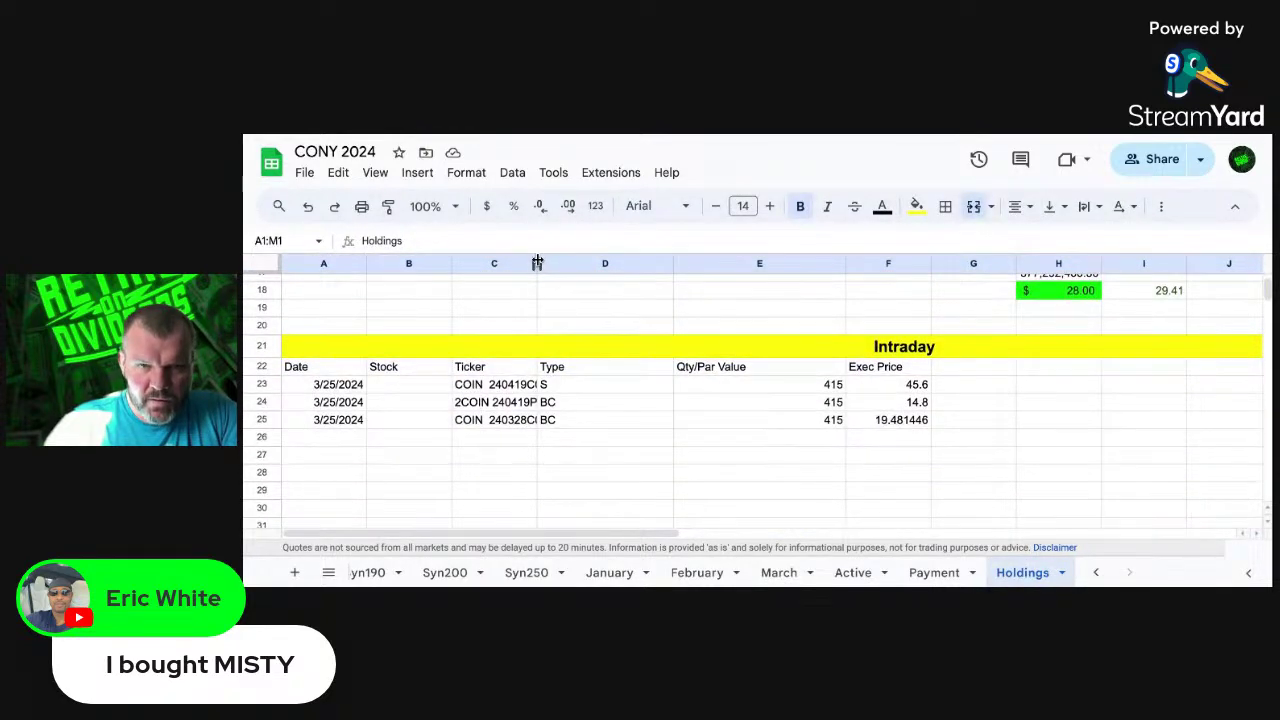
left_click_drag(537, 263, 645, 265)
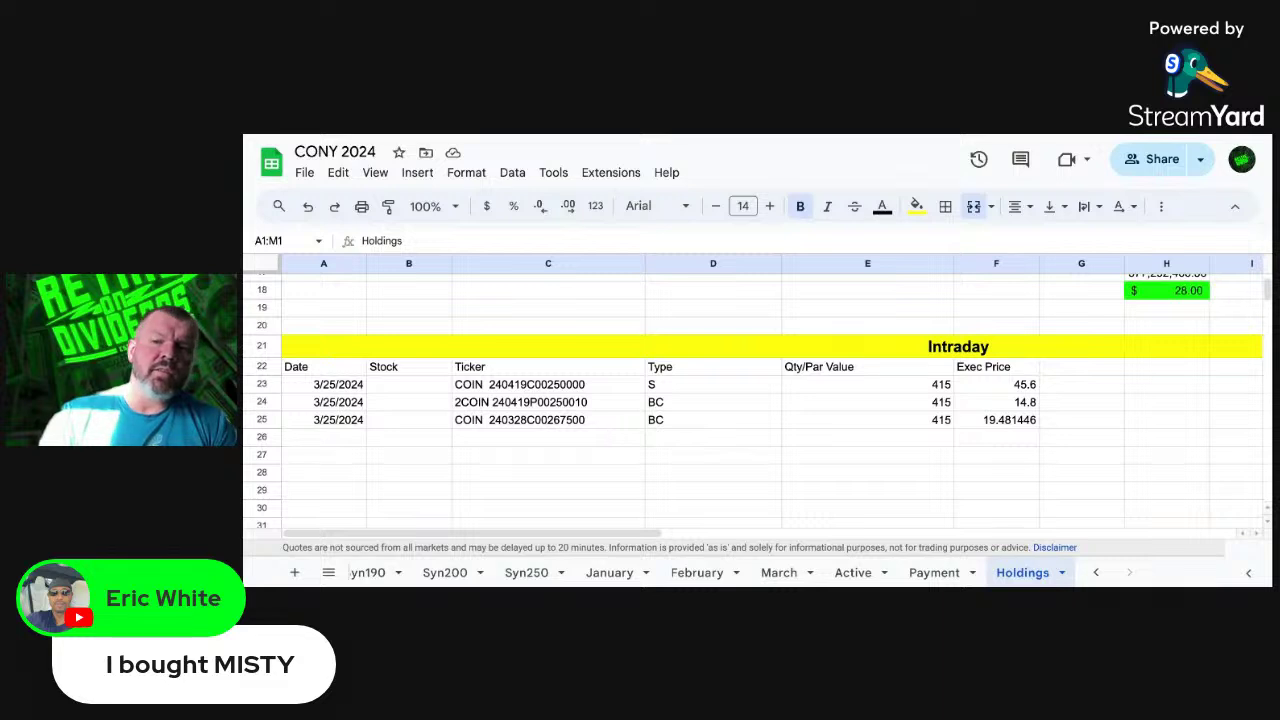
left_click(1008, 422)
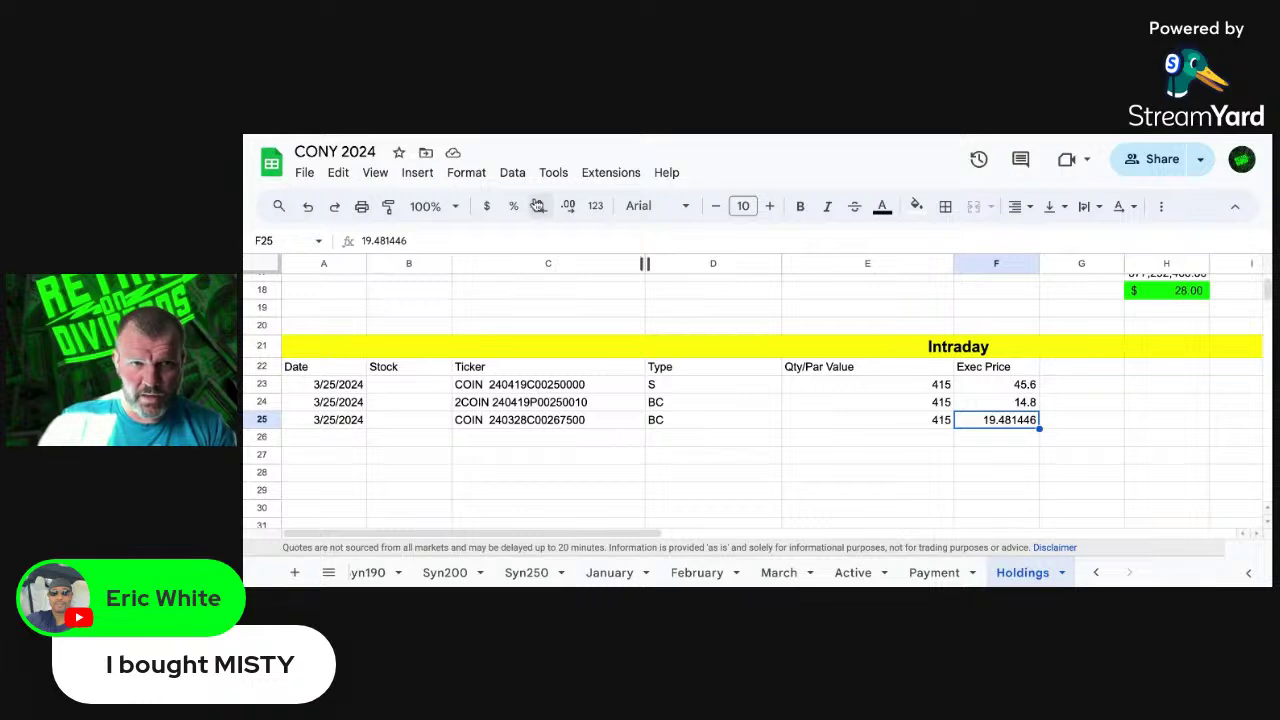
Step: Go back to the spreadsheet list and open the TSLY 2024 spreadsheet
left_click(272, 163)
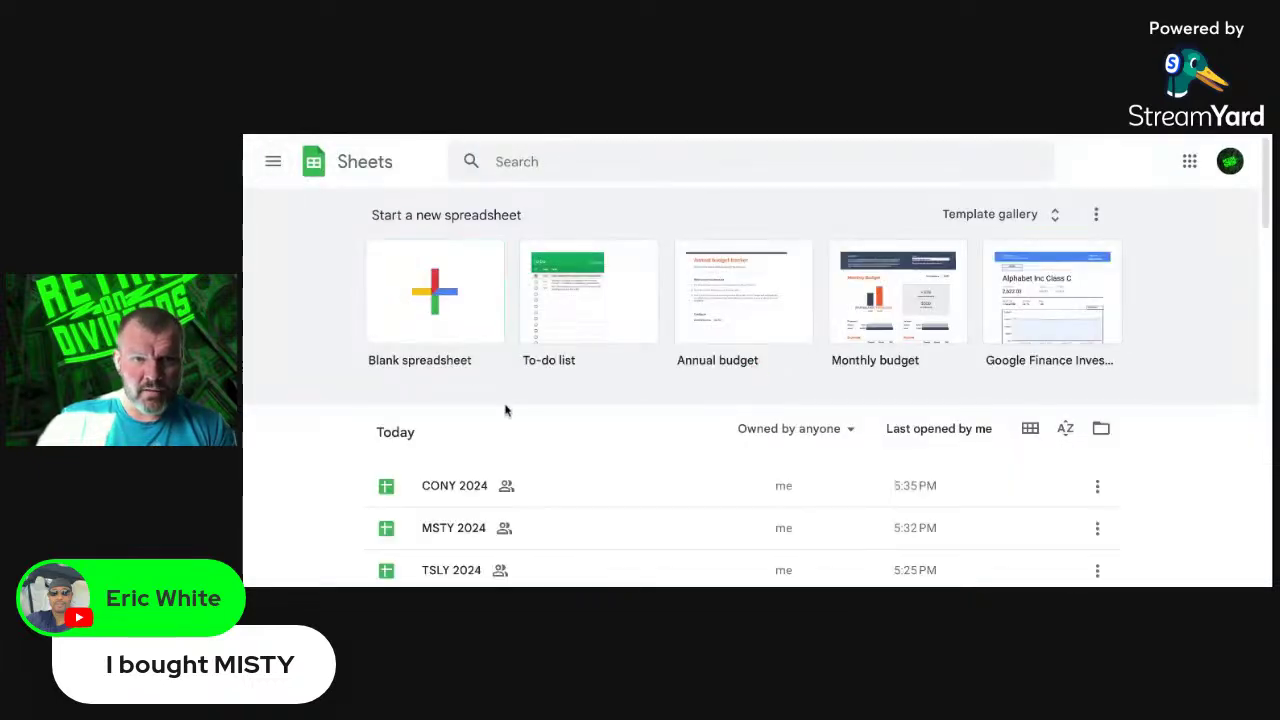
left_click(443, 576)
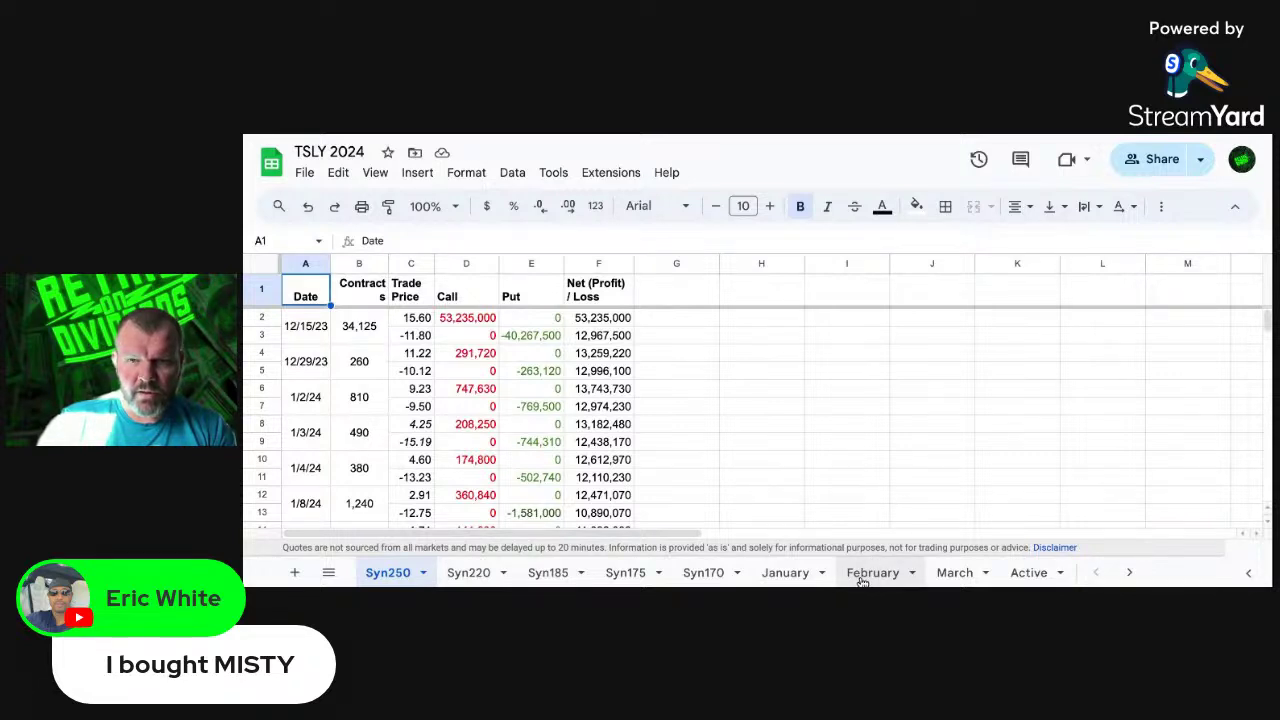
left_click(912, 515)
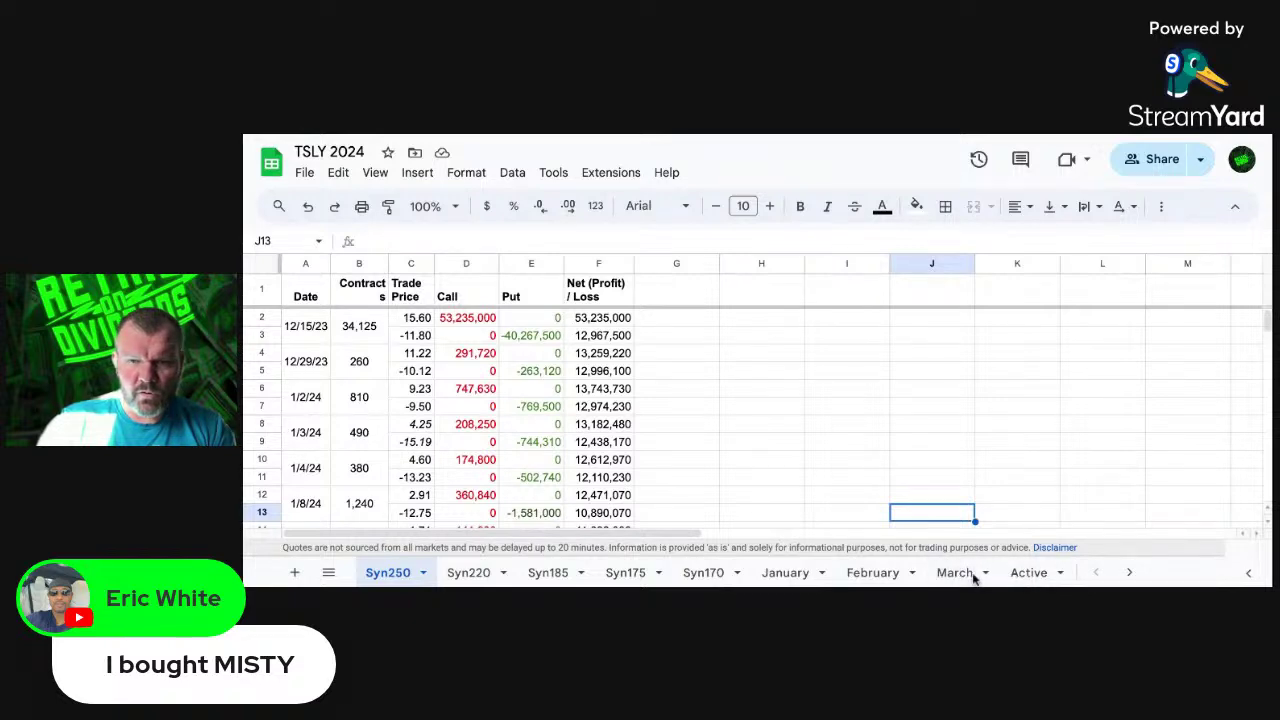
key("Up")
key("Up")
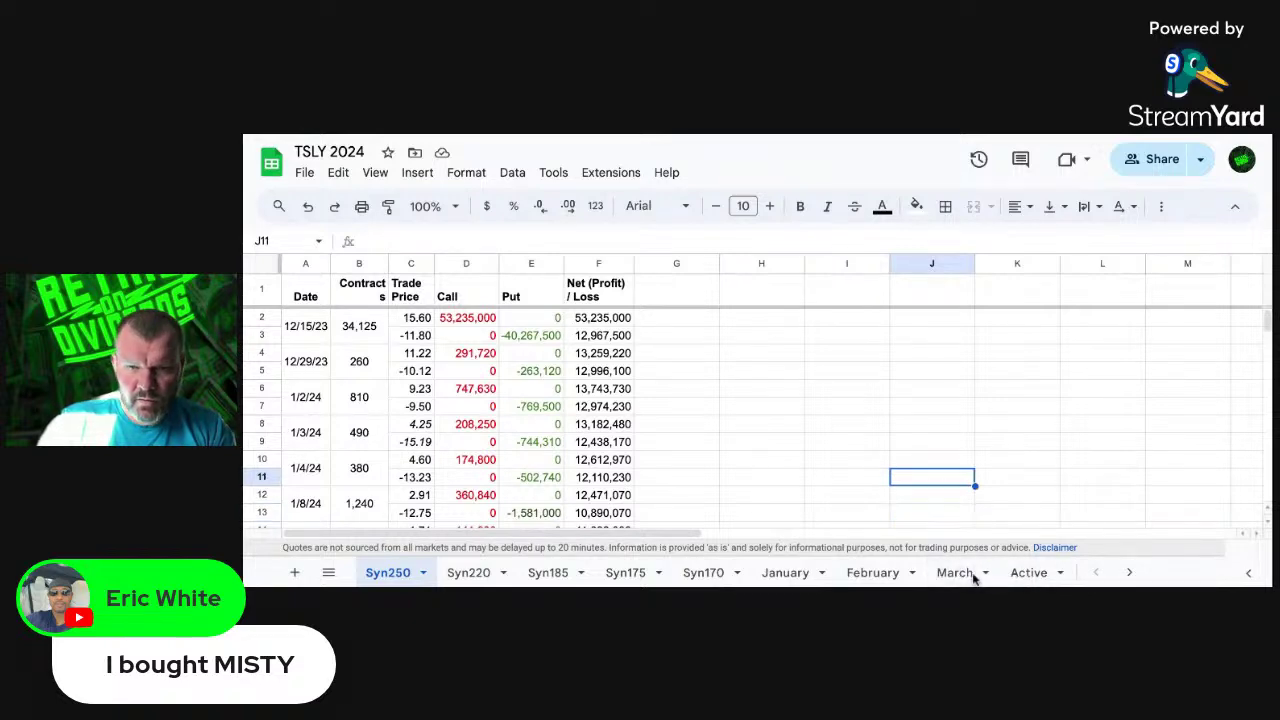
Step: Check the Intraday section of the TSLY Holdings sheet and the monthly income table on the Payment sheet
left_click(872, 573)
scroll(872, 574, "down", 3)
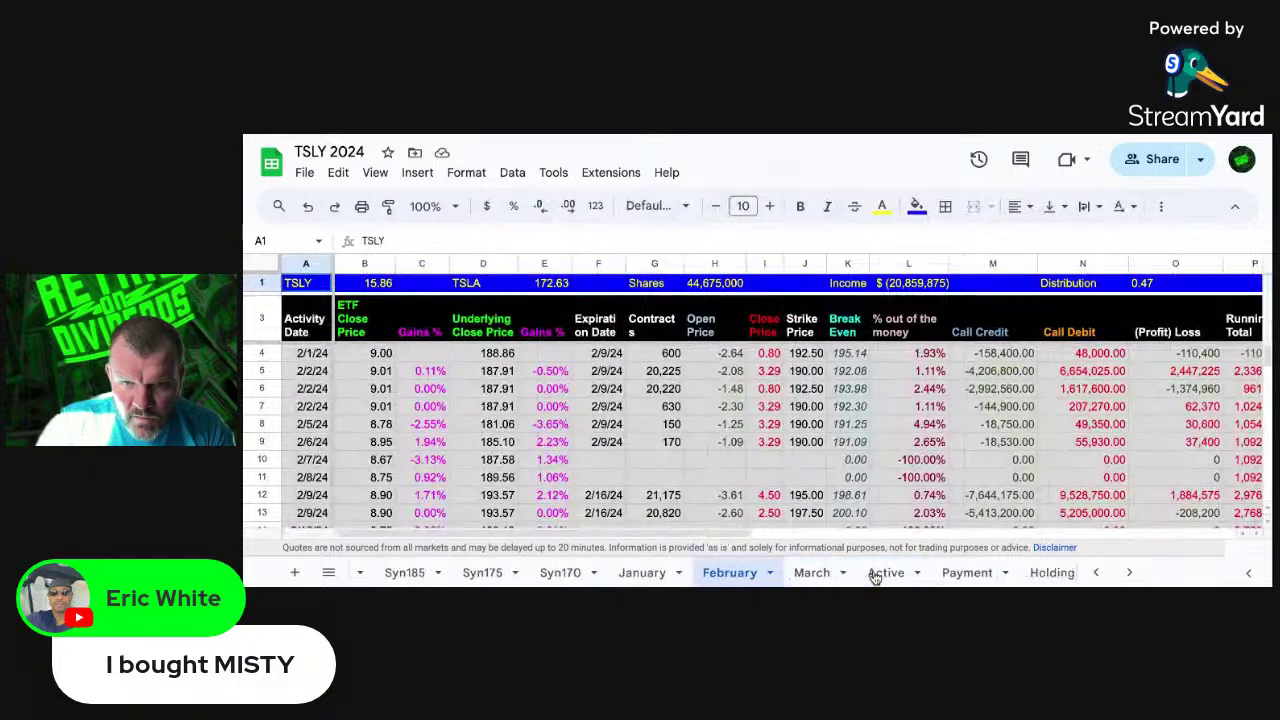
left_click(1020, 572)
scroll(950, 464, "down", 6)
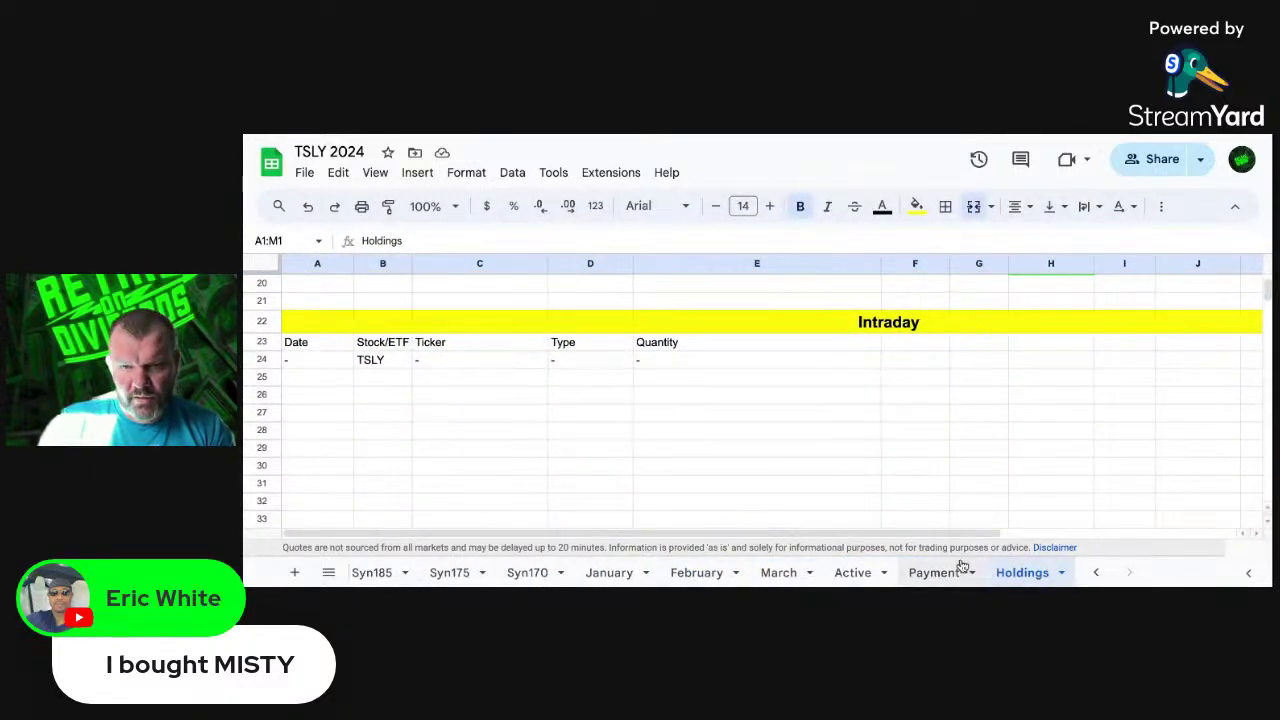
left_click(930, 576)
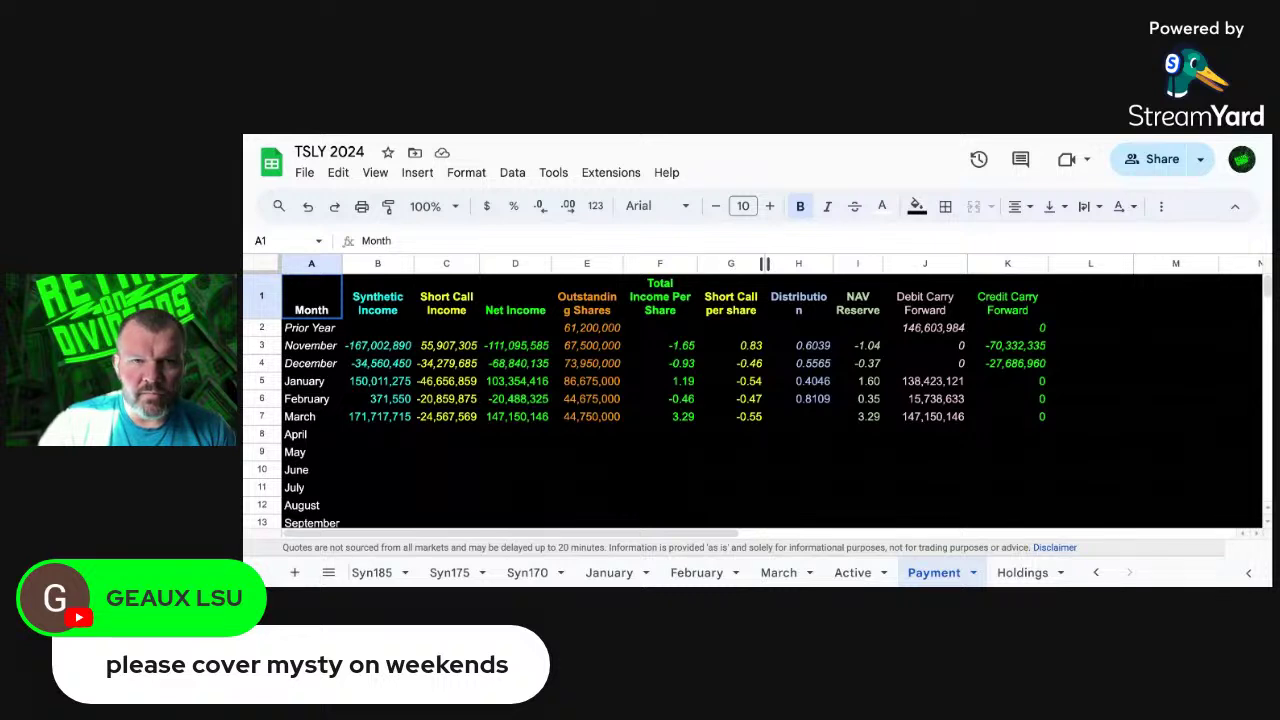
Step: Return to the spreadsheet list and open the FEPI spreadsheet
left_click(271, 162)
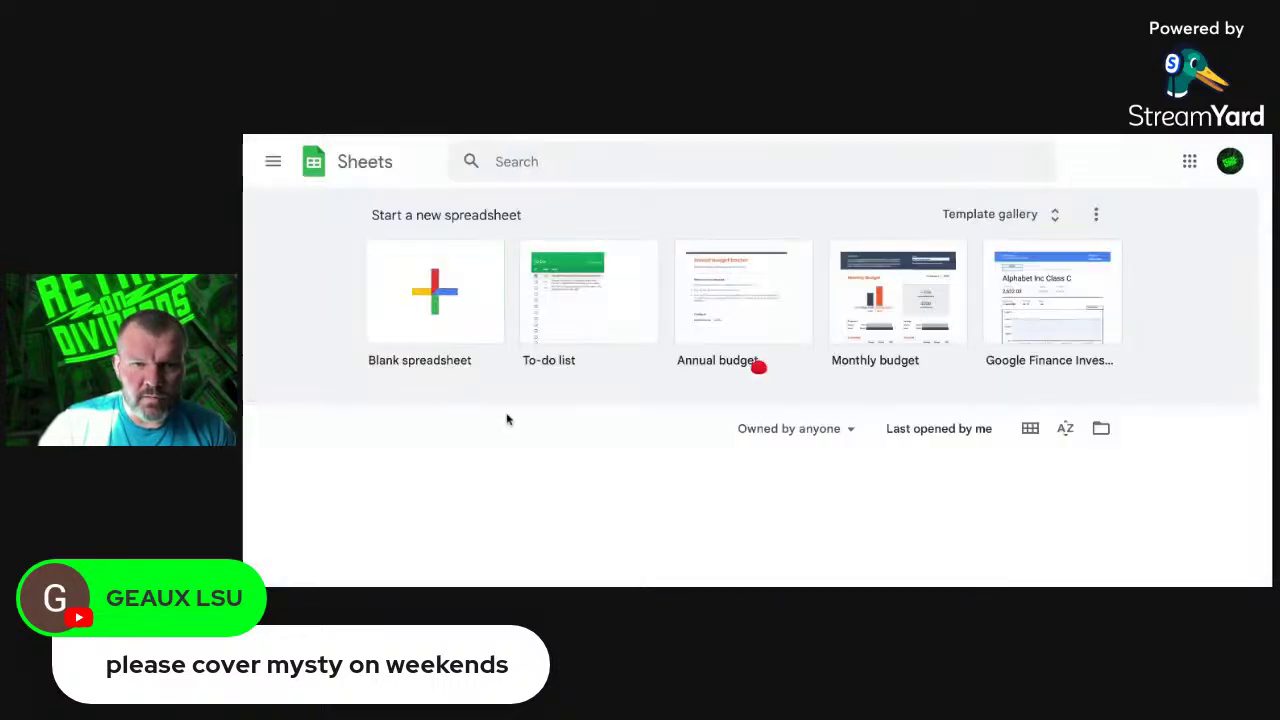
scroll(520, 517, "down", 3)
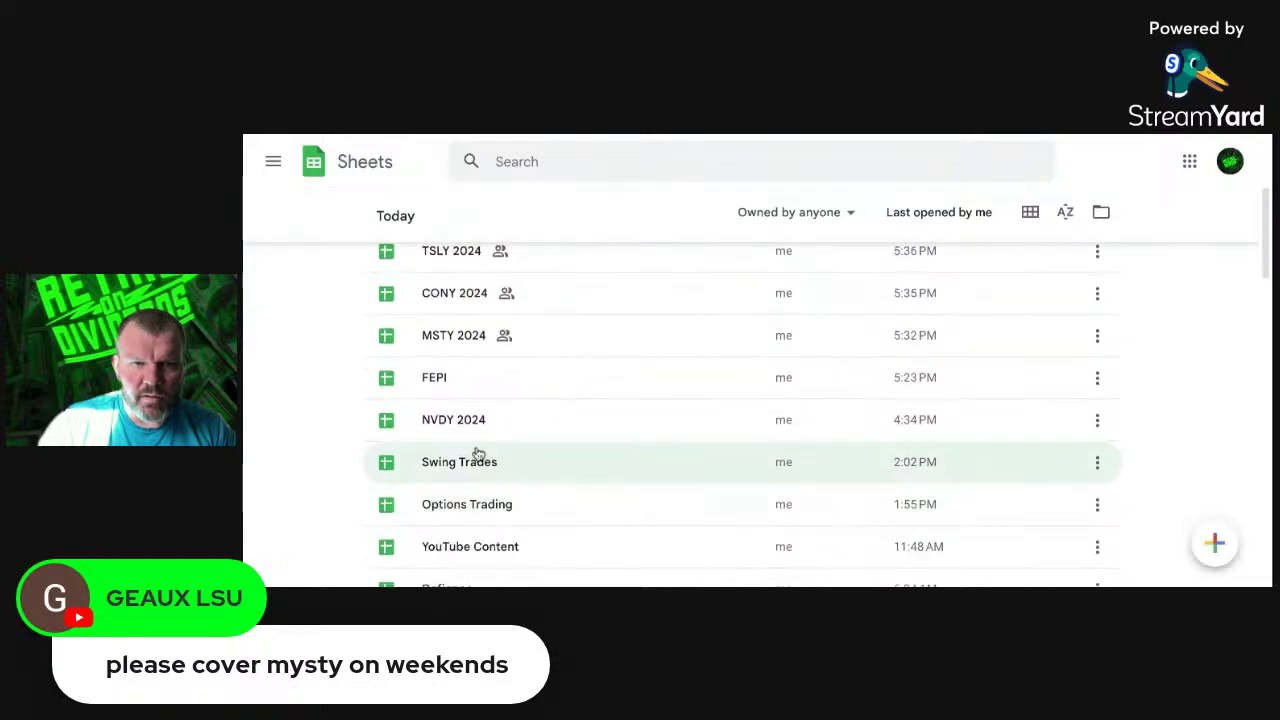
left_click(432, 392)
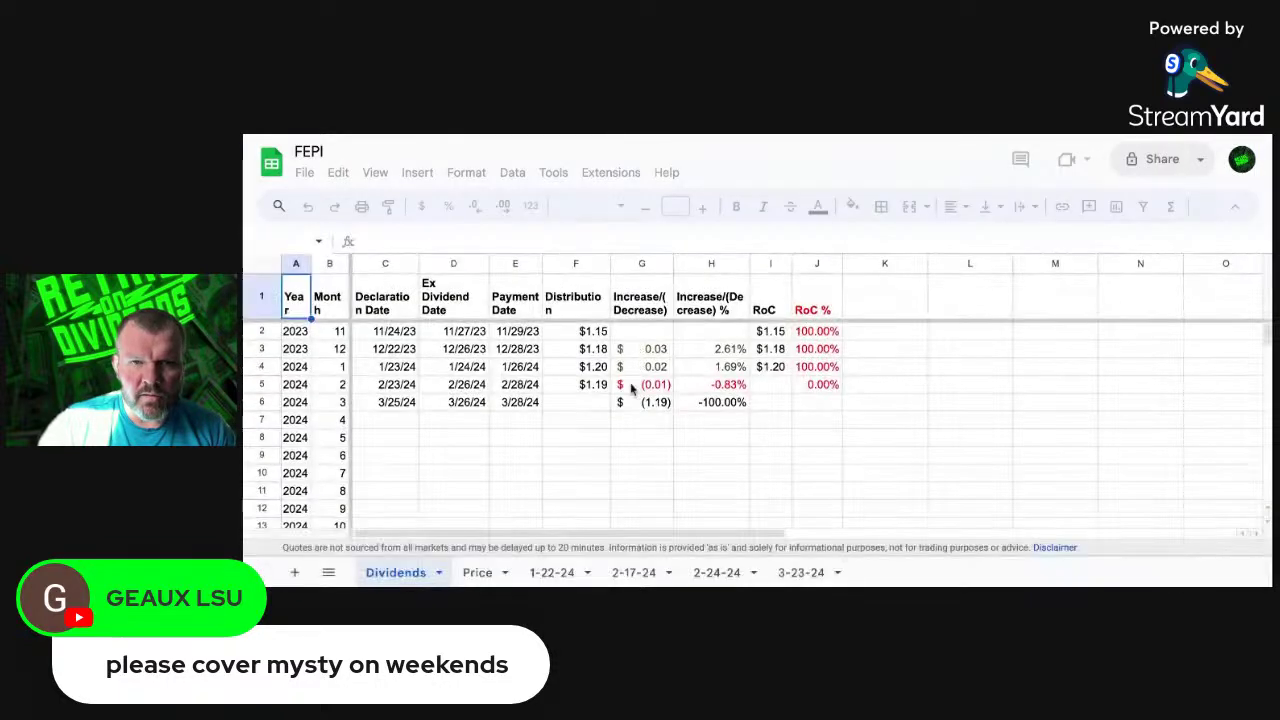
Step: On the Dividends sheet, examine the February and March 2024 RoC cells and March's distribution cell
left_click(766, 400)
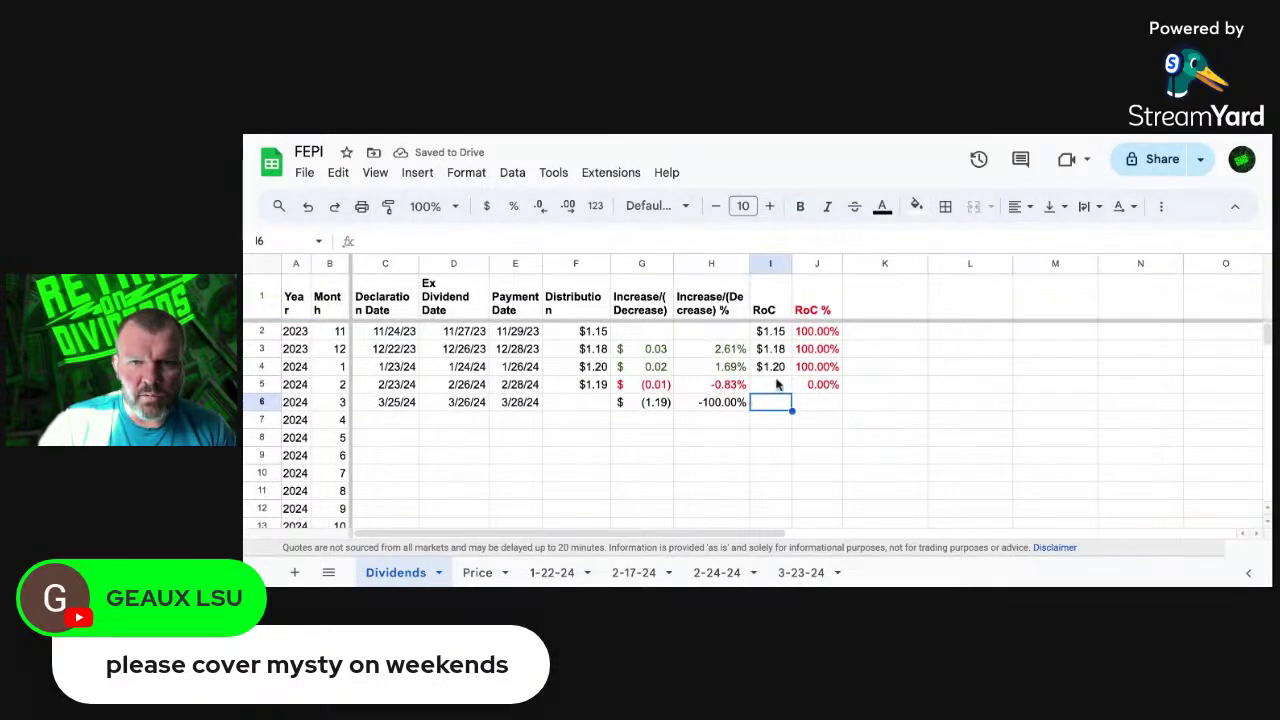
left_click(777, 384)
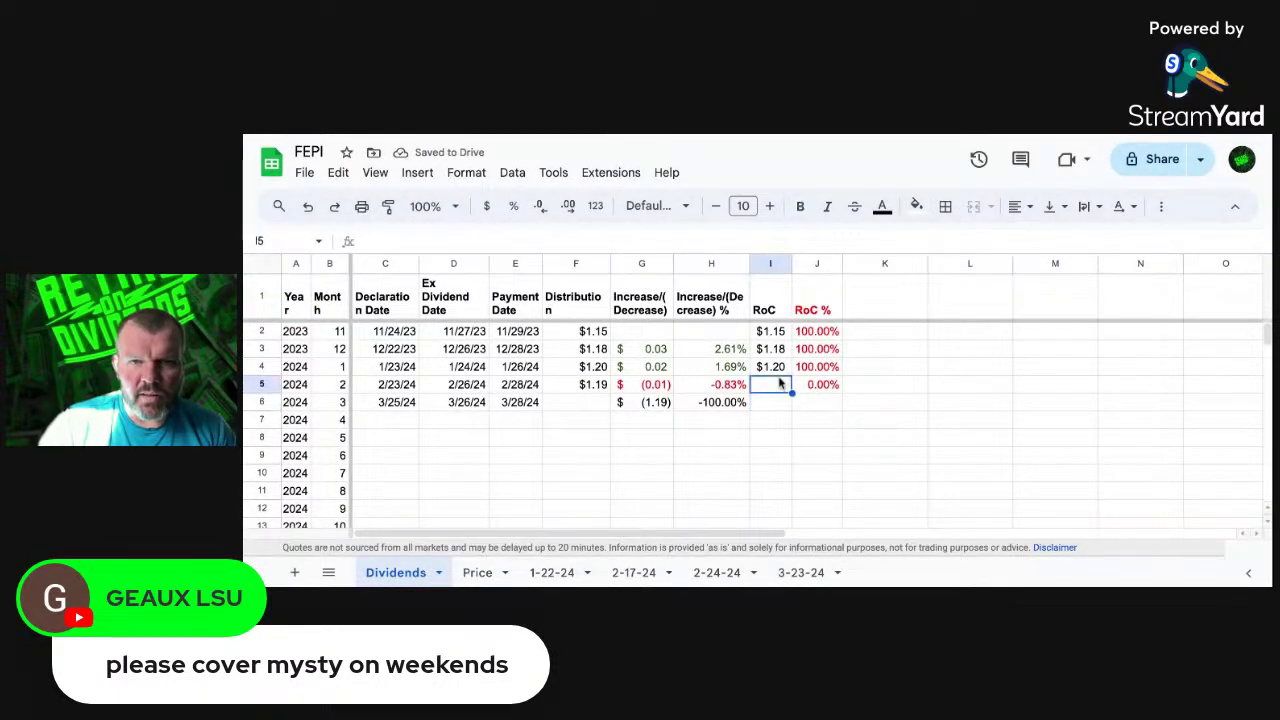
left_click(775, 406)
left_click(588, 404)
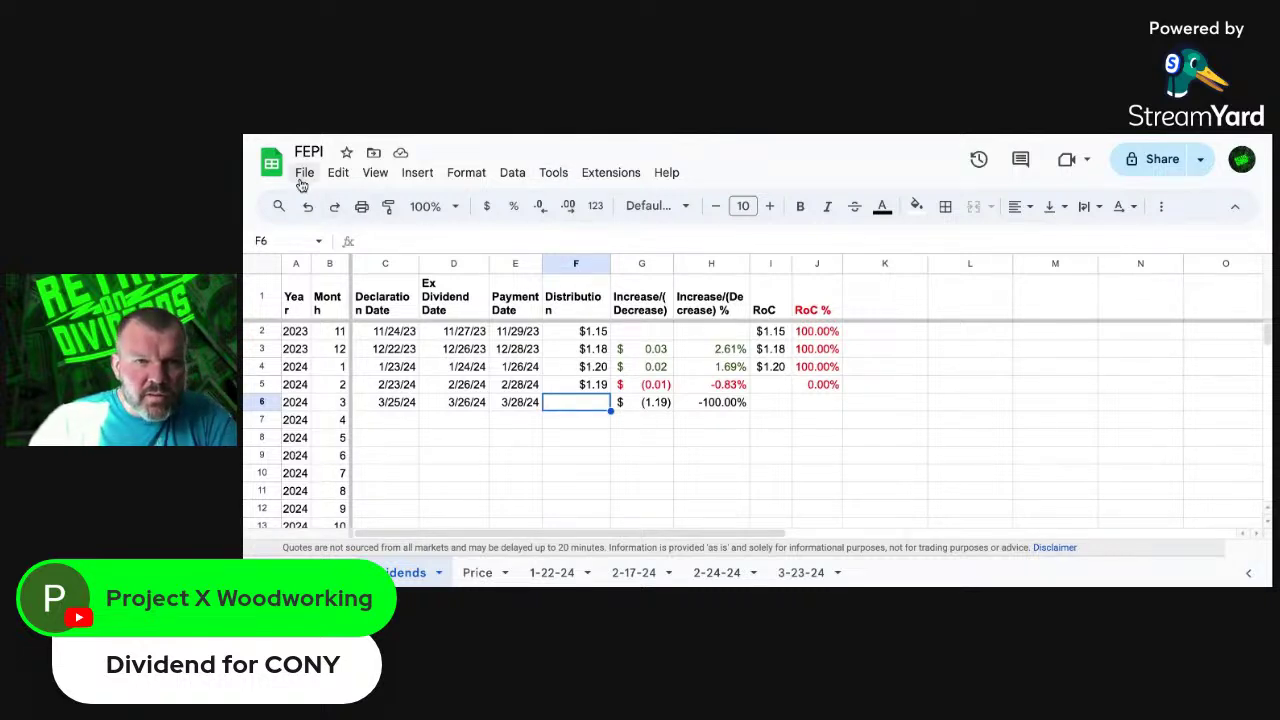
Step: Go back to the spreadsheet list and open the MSTY 2024 spreadsheet
left_click(273, 163)
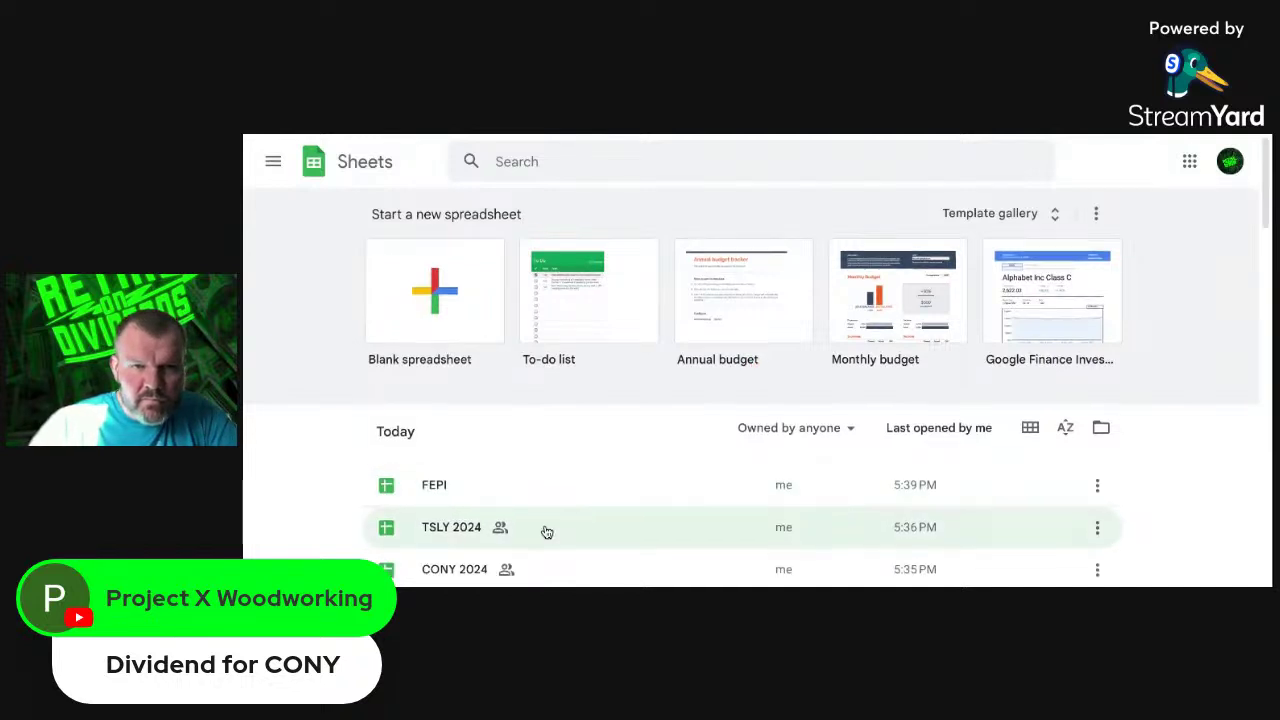
scroll(543, 531, "down", 1)
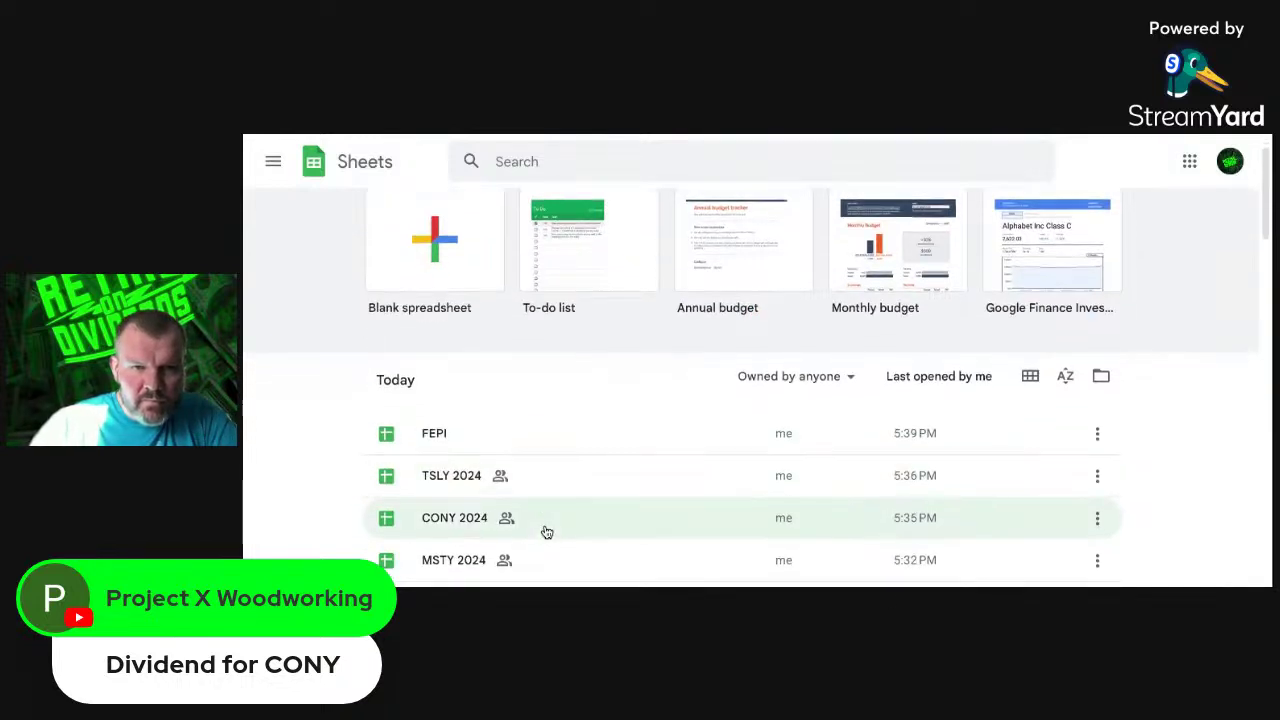
left_click(445, 562)
Step: Review the synthetic position trades on the Syn680, Syn950 and Syn1700 sheets
scroll(565, 488, "down", 2)
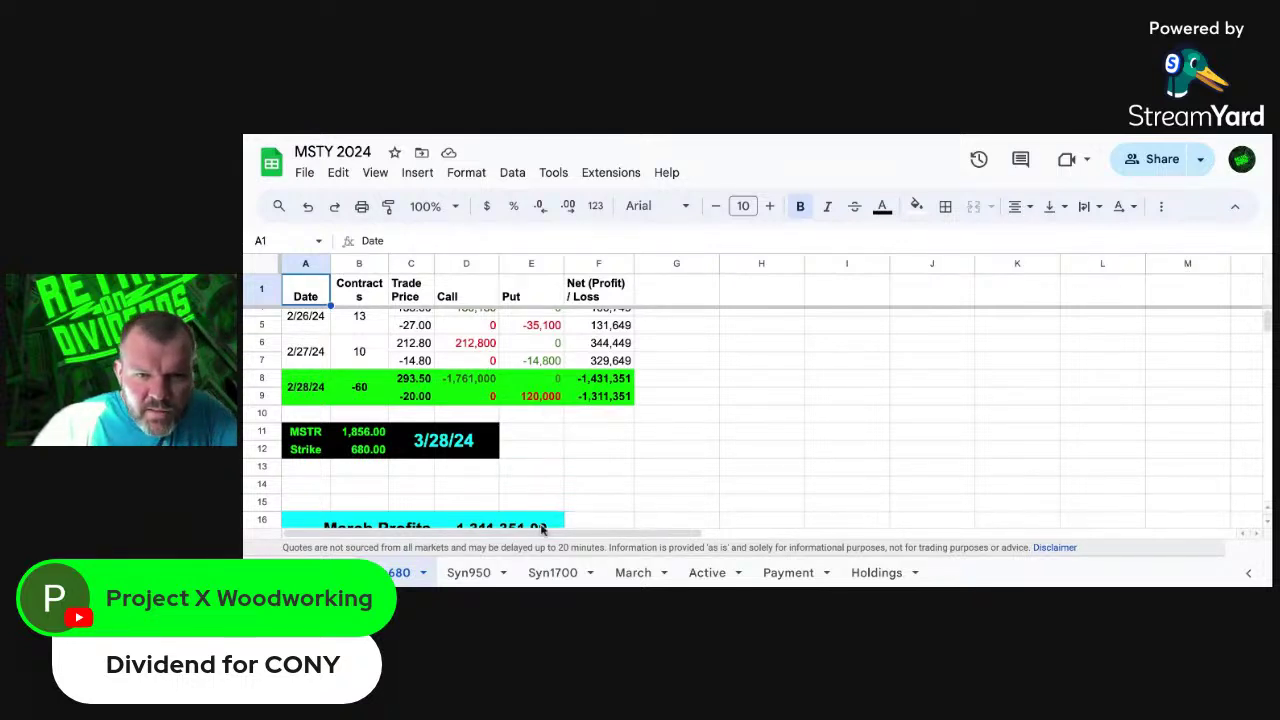
left_click(478, 572)
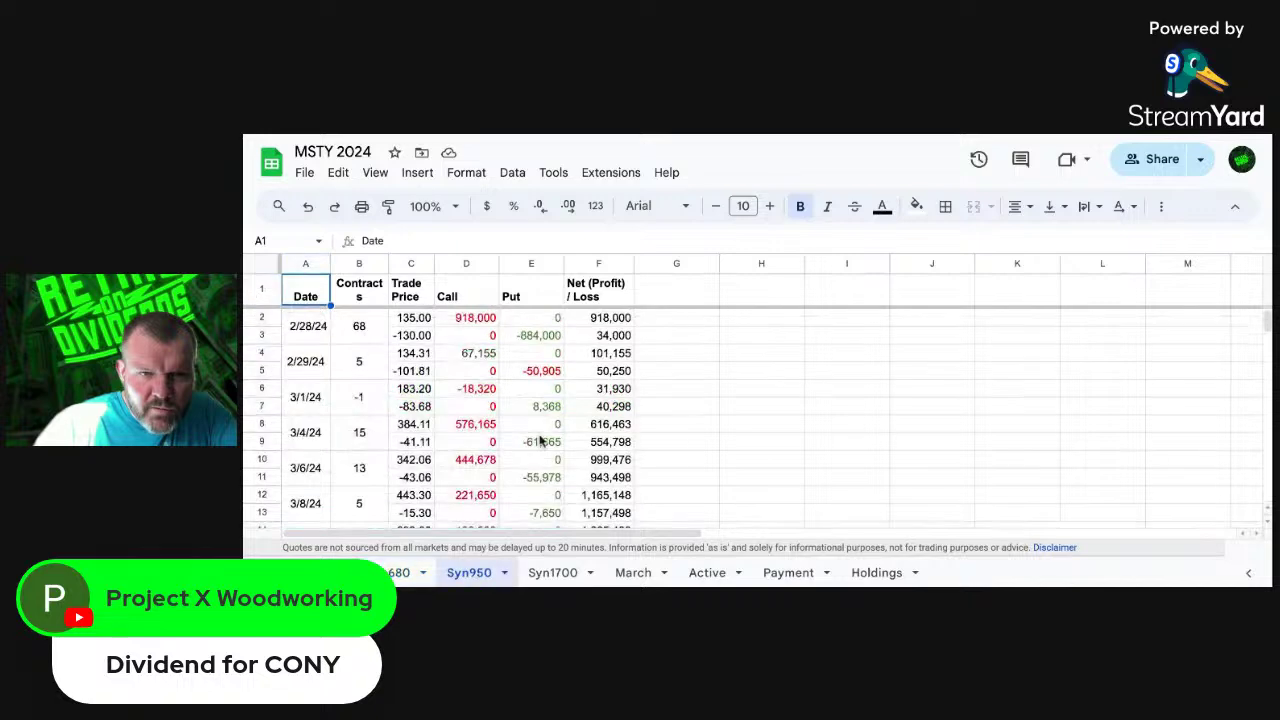
scroll(540, 441, "down", 5)
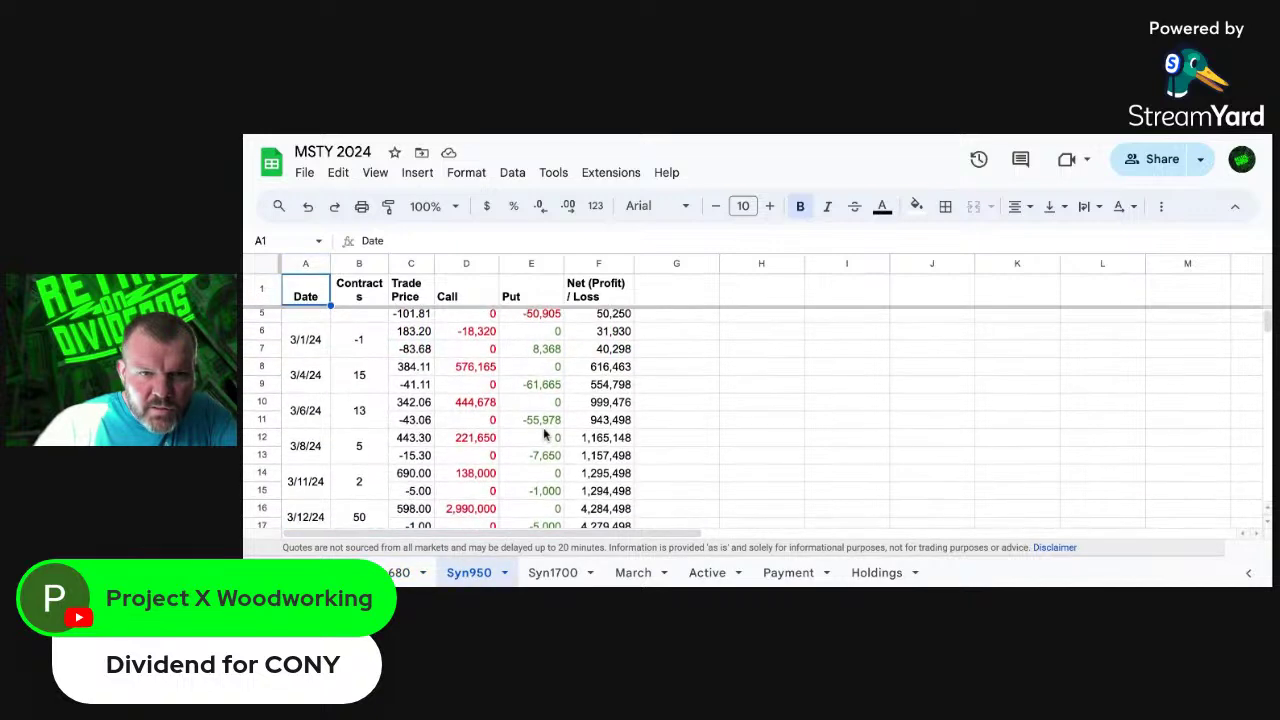
left_click(557, 572)
scroll(509, 436, "down", 1)
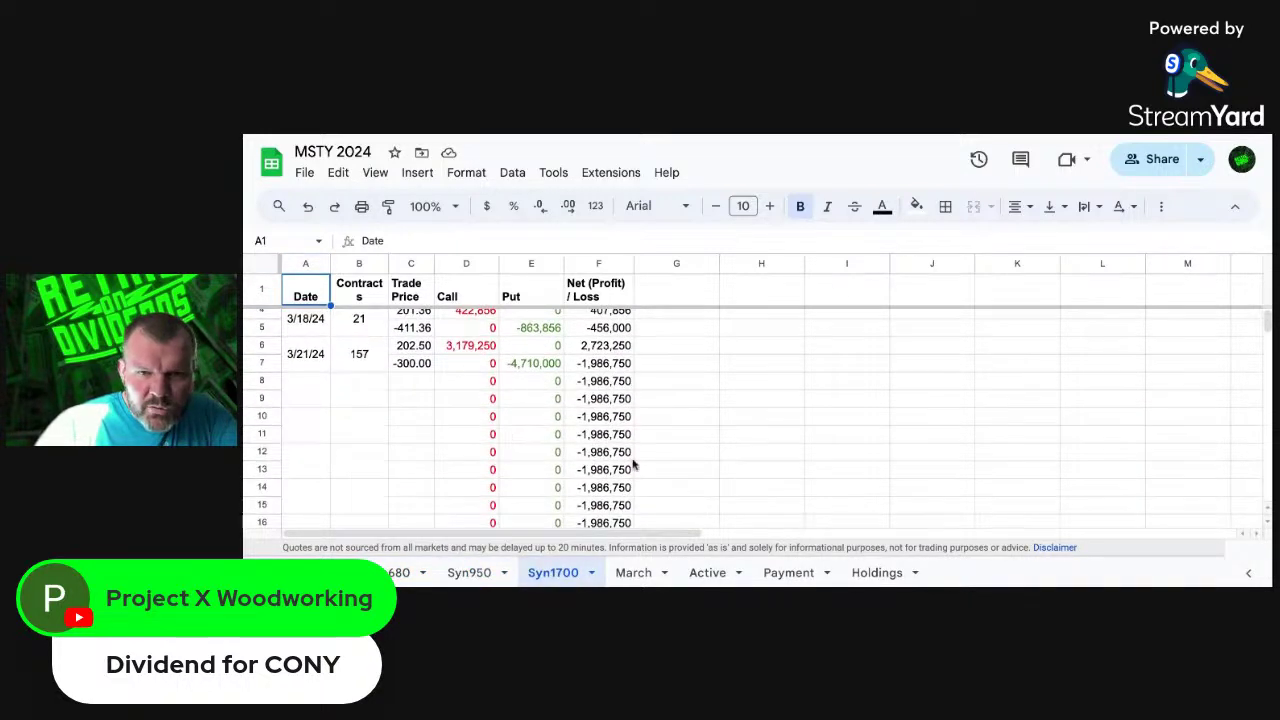
Step: On the Holdings sheet, examine the Intraday MSTR trades, including the ticker, quantity and execution price of the 240419C01700000 call
left_click(880, 575)
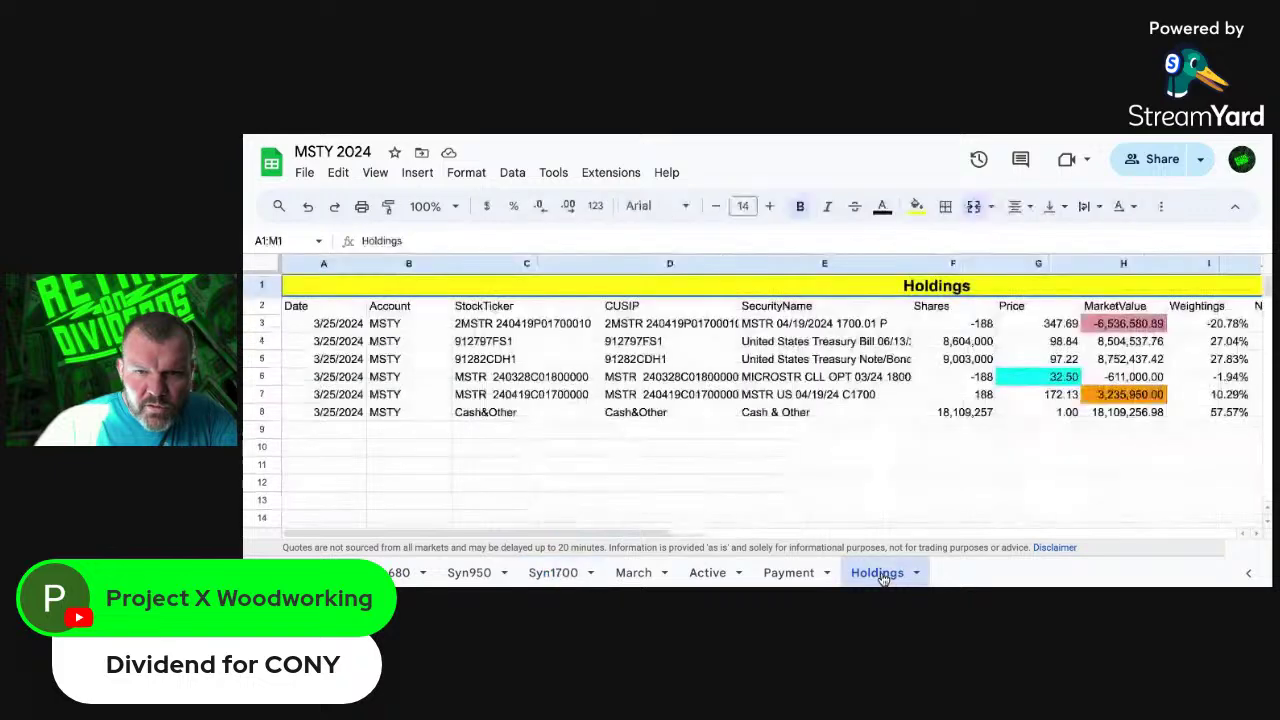
scroll(807, 447, "down", 5)
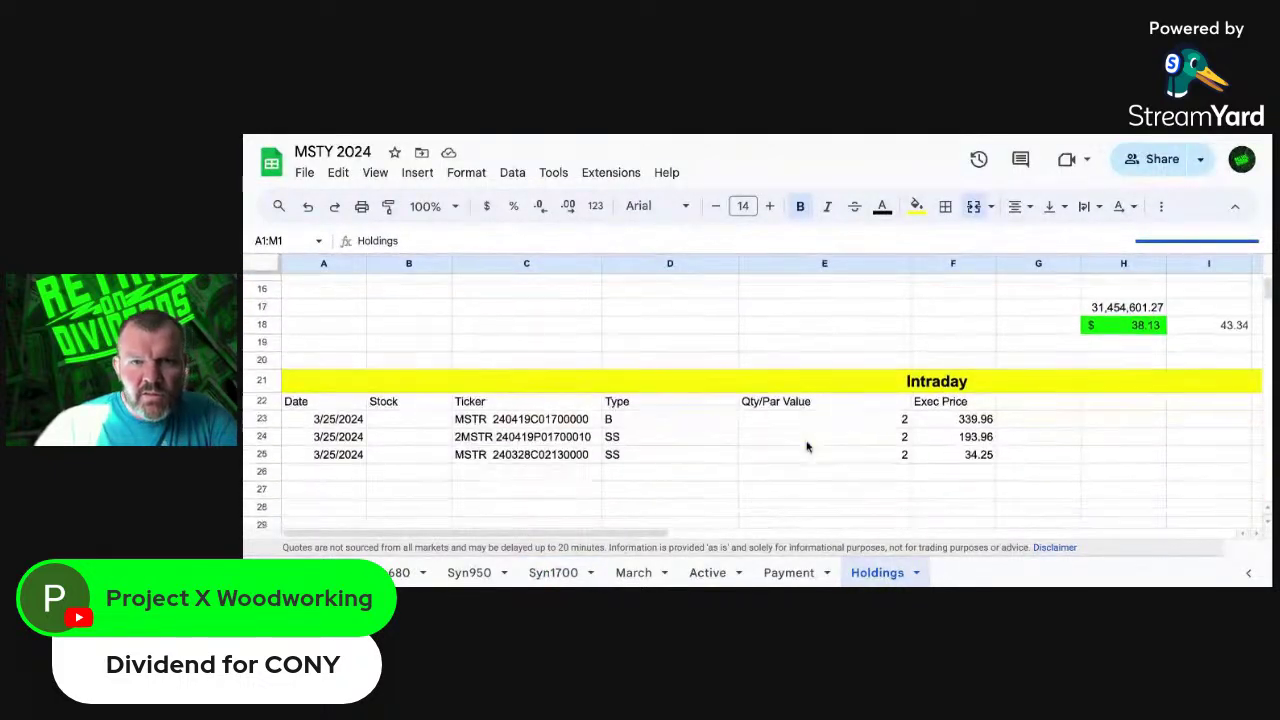
scroll(807, 447, "down", 1)
left_click(551, 389)
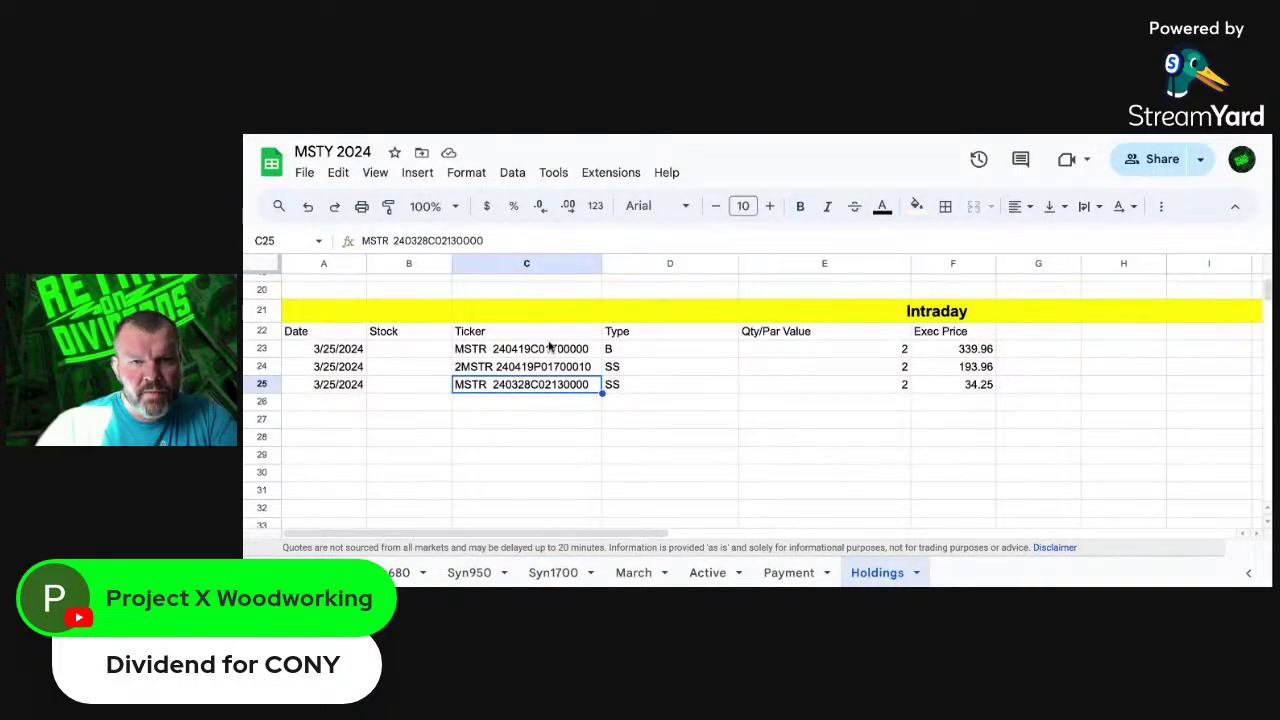
left_click(549, 346)
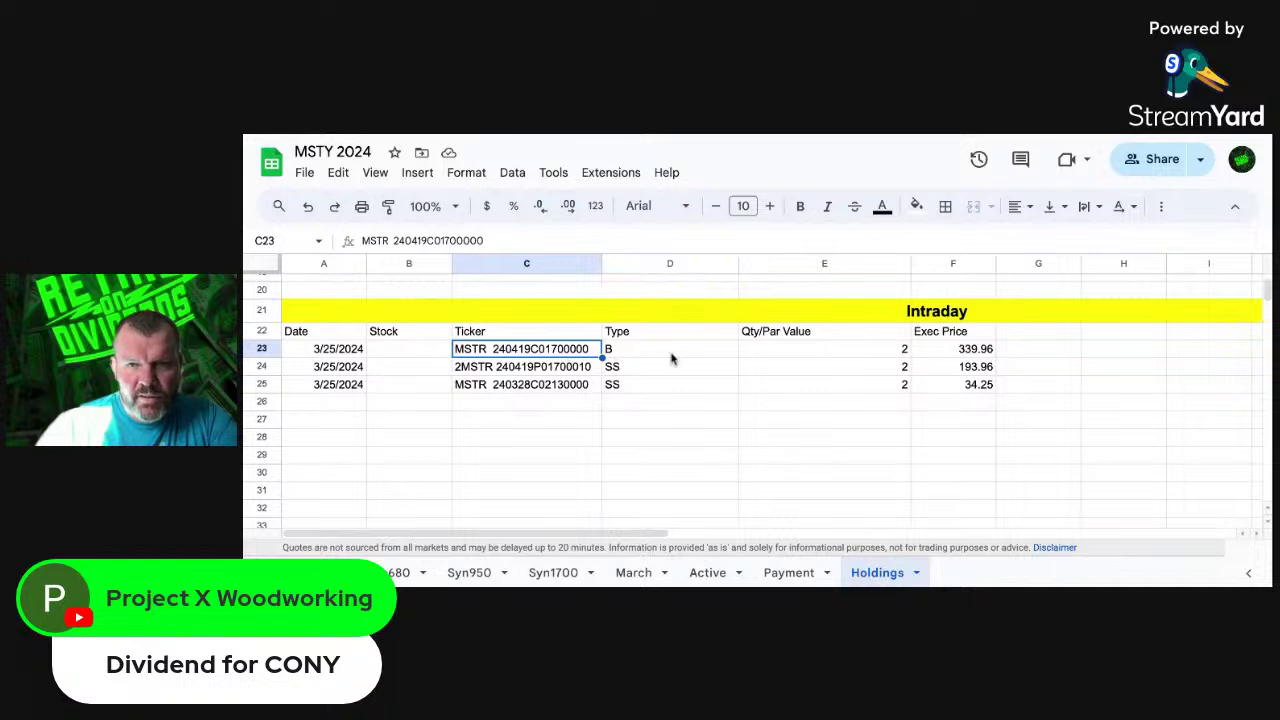
left_click(792, 350)
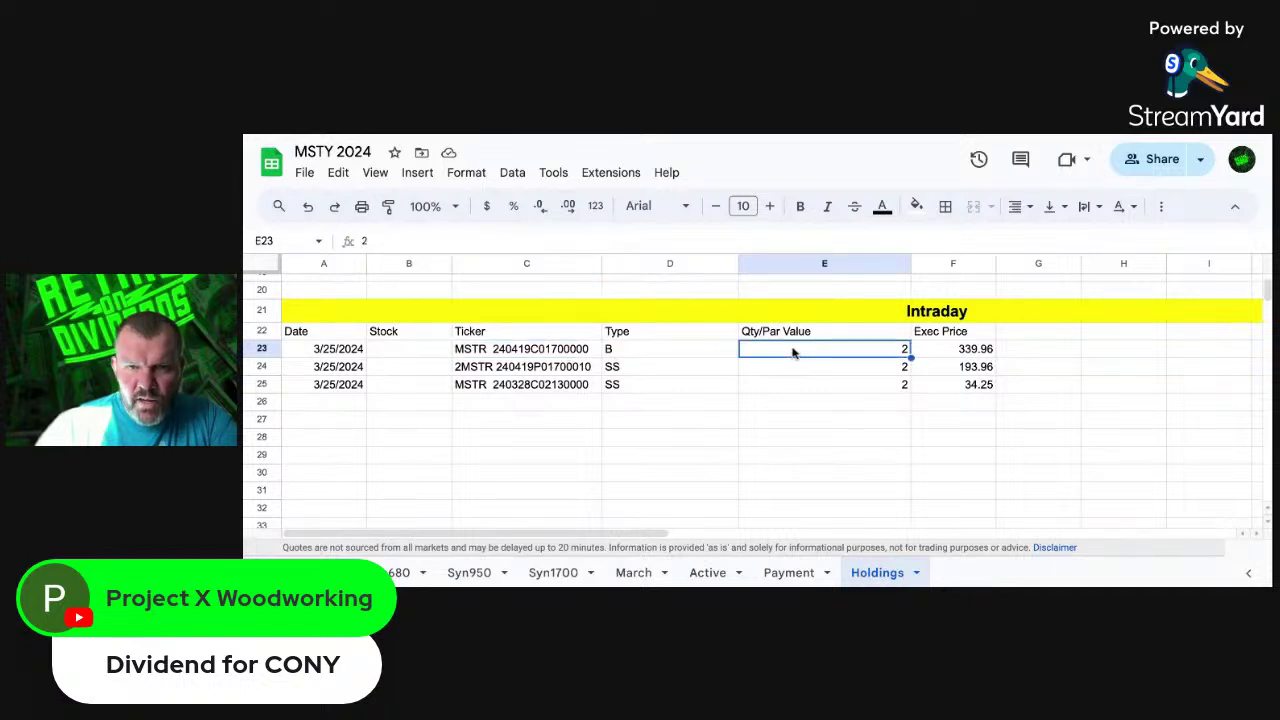
left_click(962, 354)
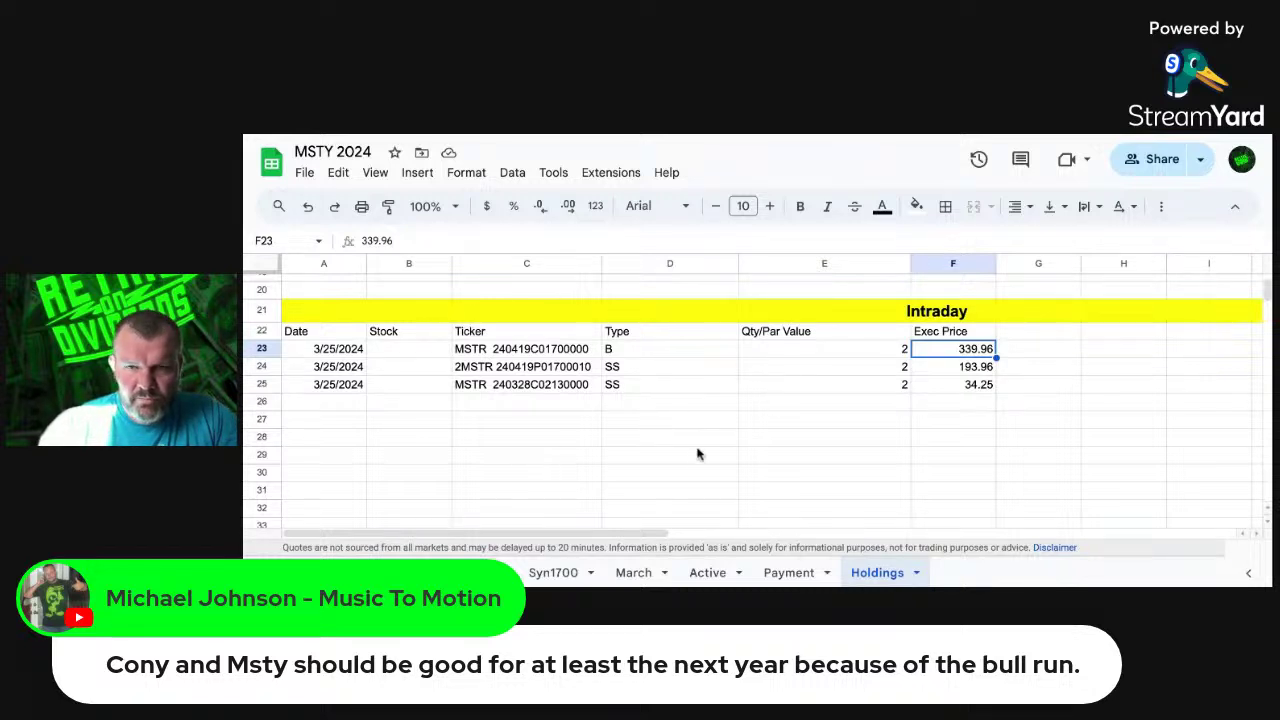
Step: On the Syn1700 sheet, enter the date 3/25/24 in the first empty trade row below the 3/21/24 entry
left_click(553, 572)
left_click(307, 389)
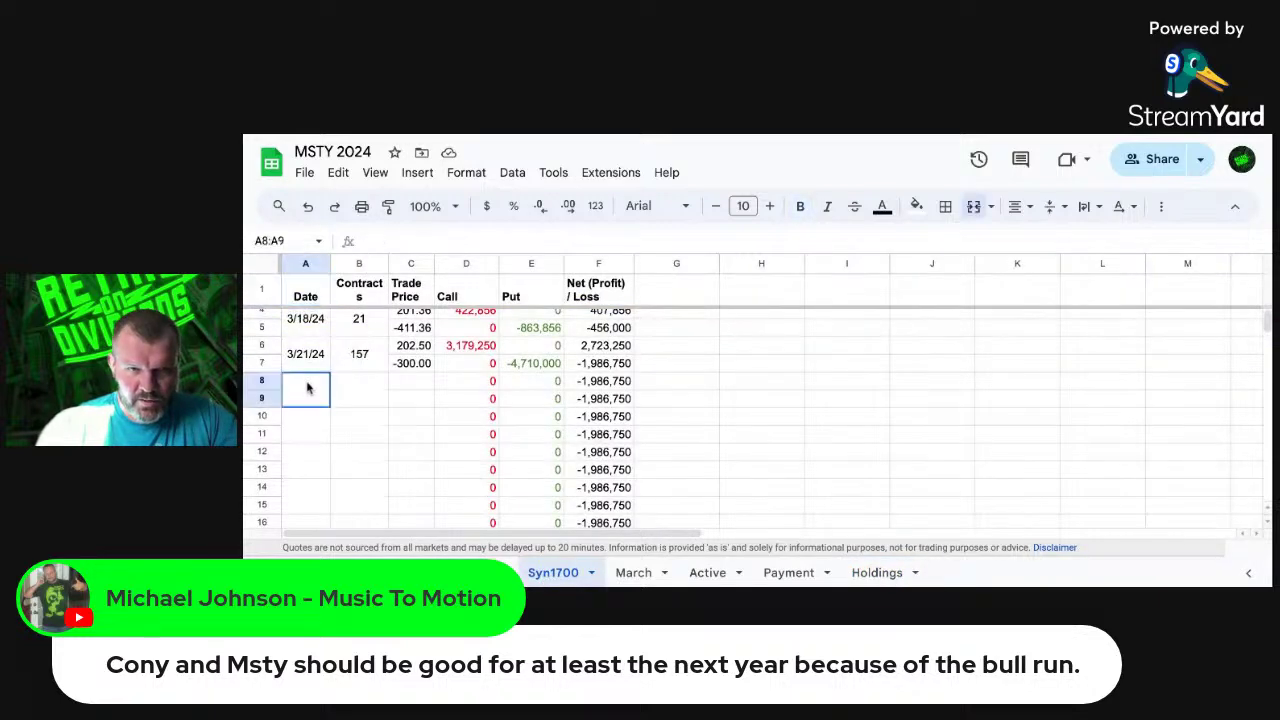
type("3")
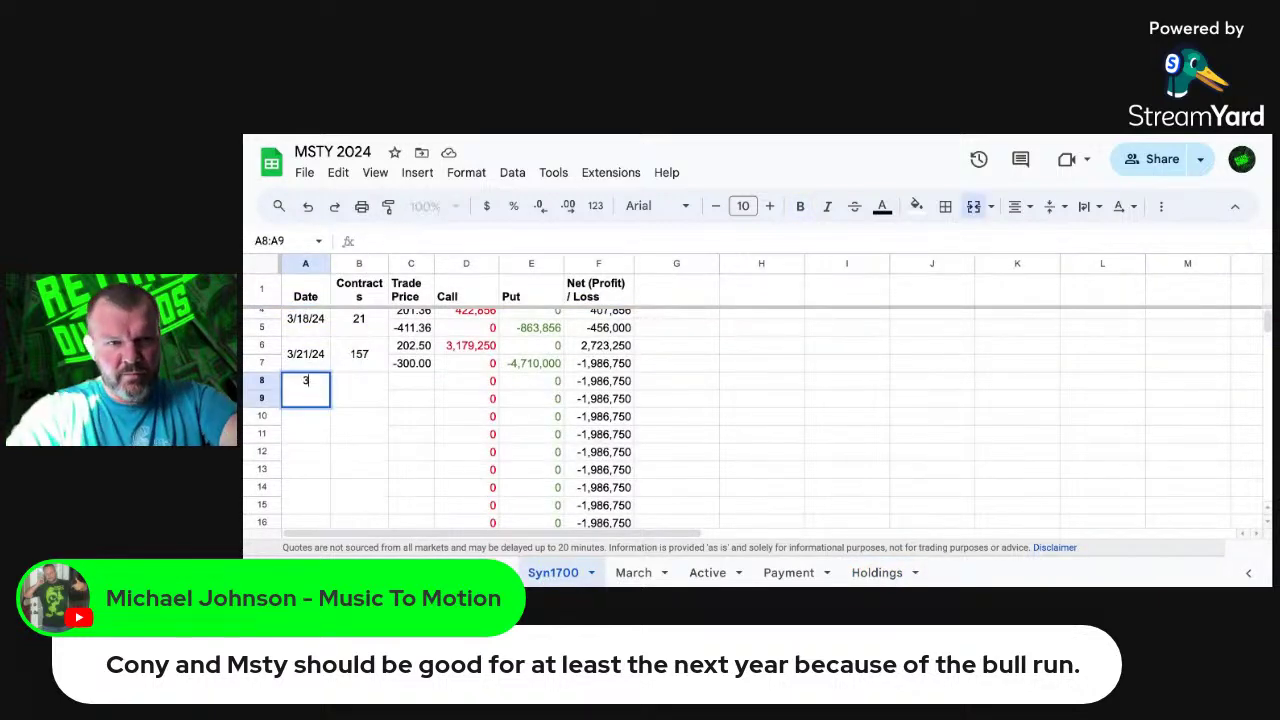
type("/25/24")
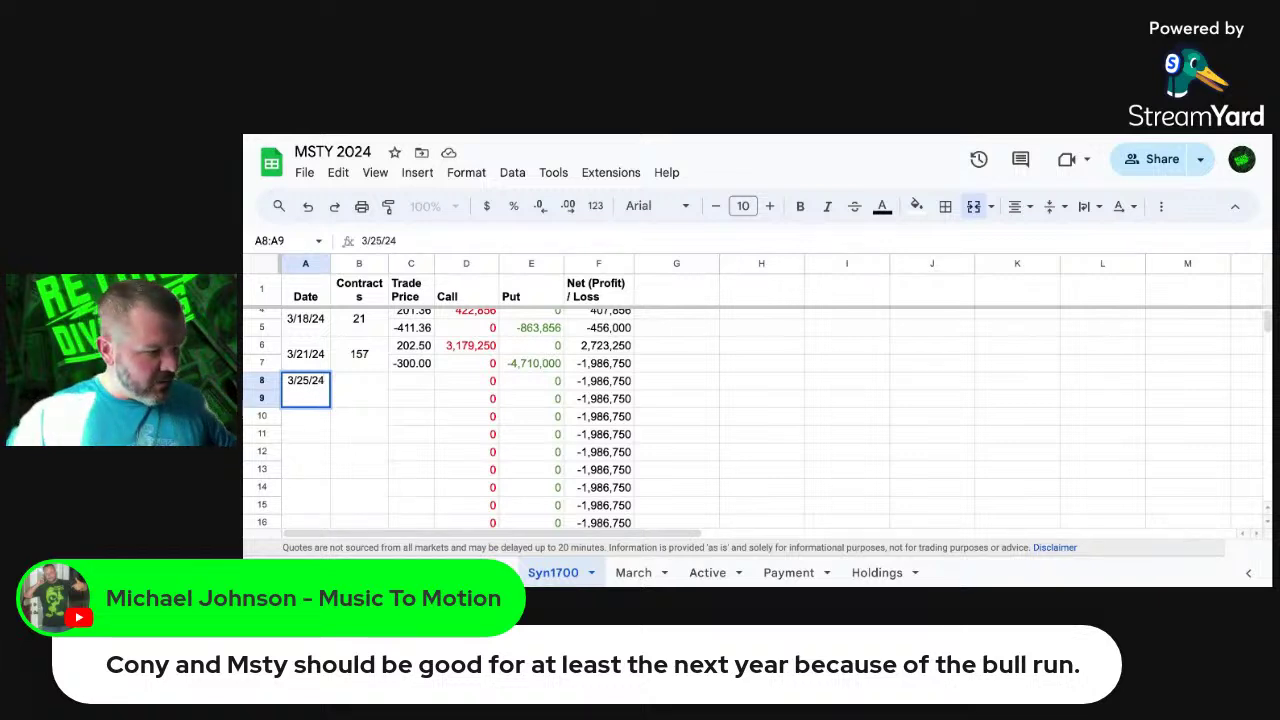
key("Tab")
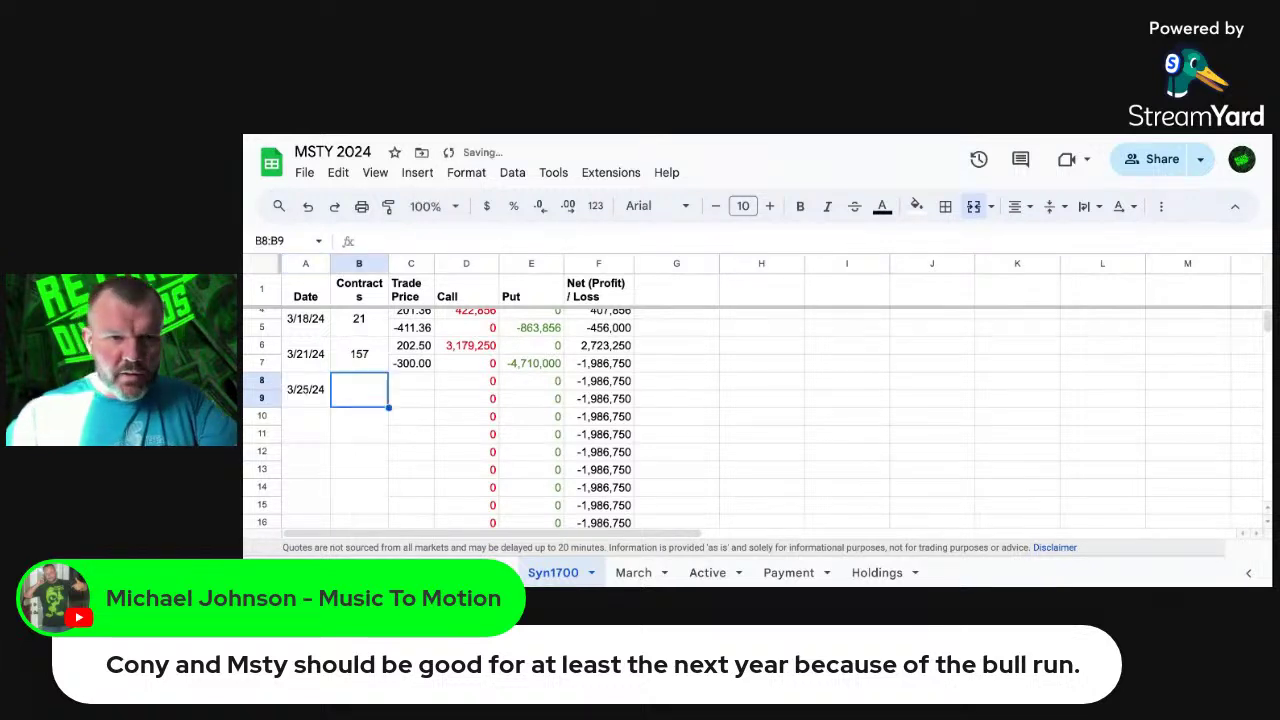
Step: Complete the 3/25/24 entry with 2 contracts and the call's trade price of 339.96, taken from the Intraday trades on the Holdings sheet
type("2")
key("Tab")
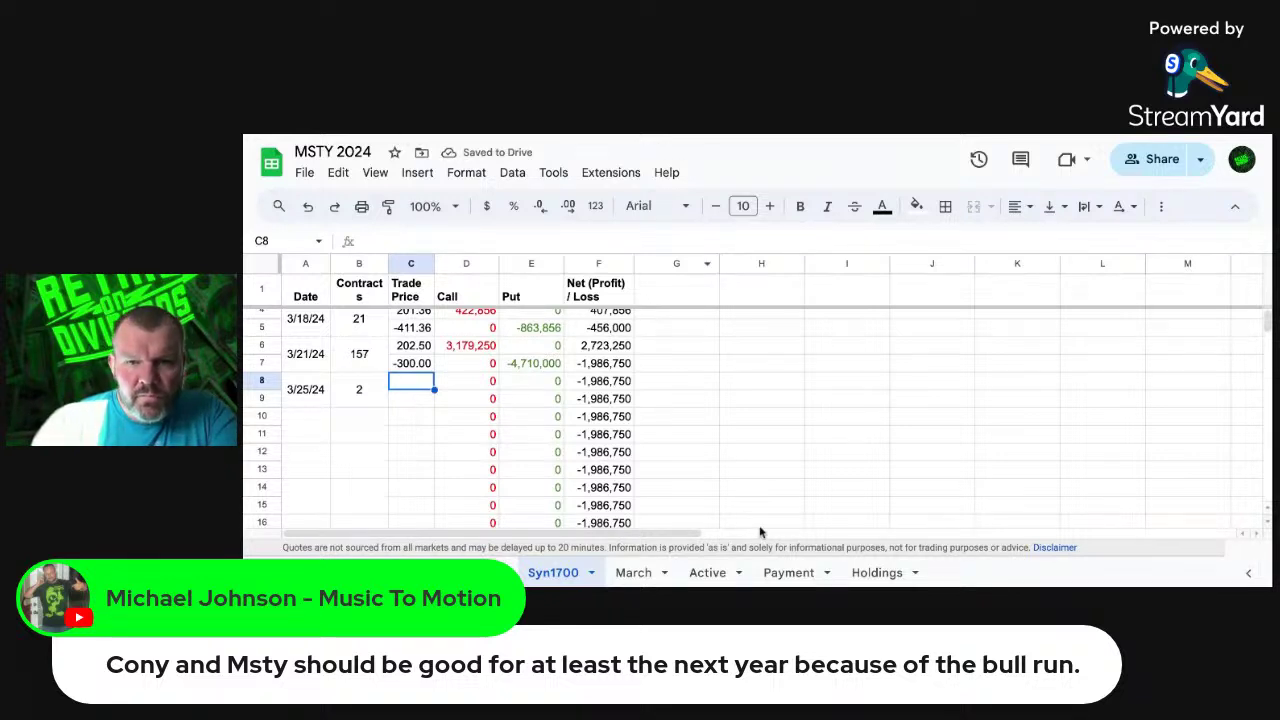
left_click(873, 573)
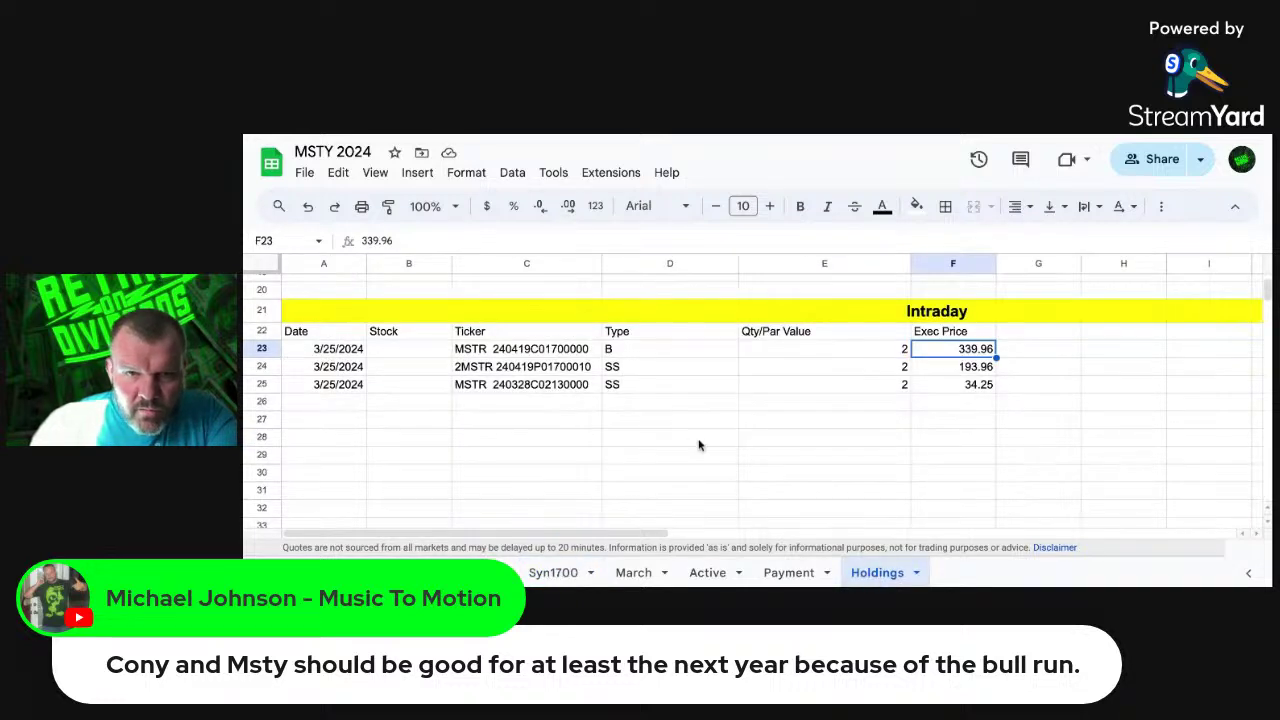
left_click(568, 353)
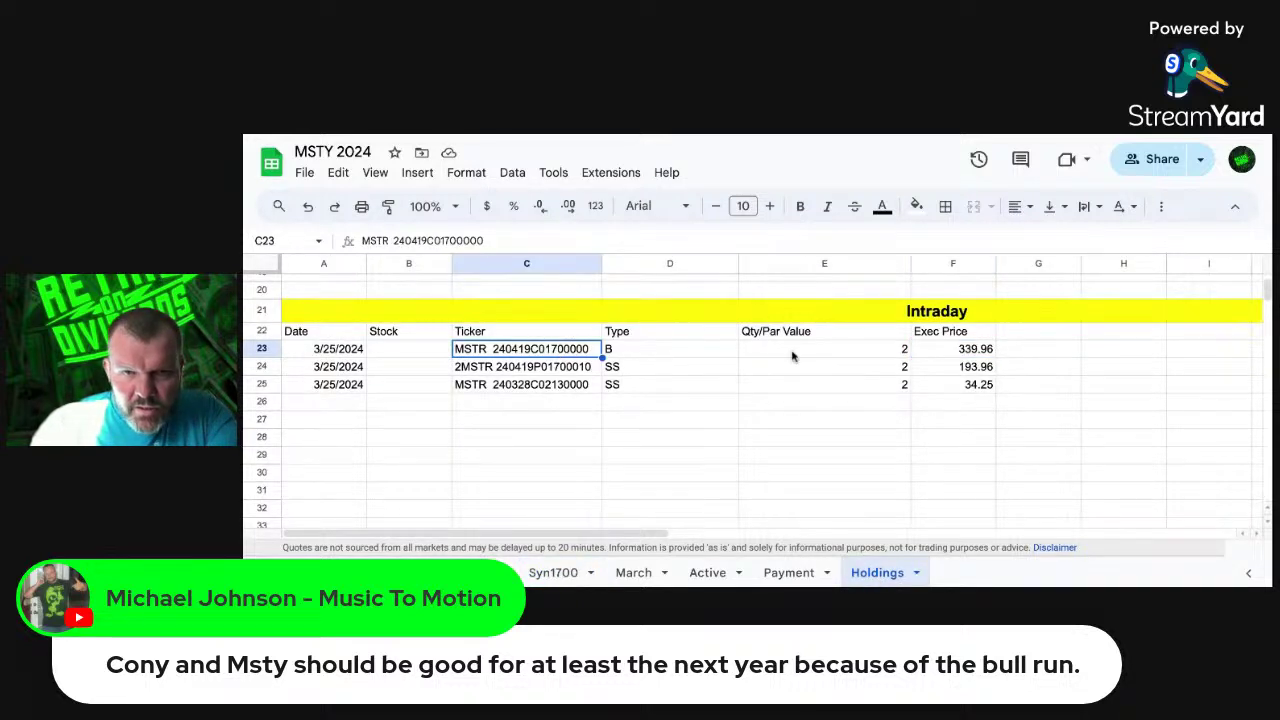
left_click(964, 351)
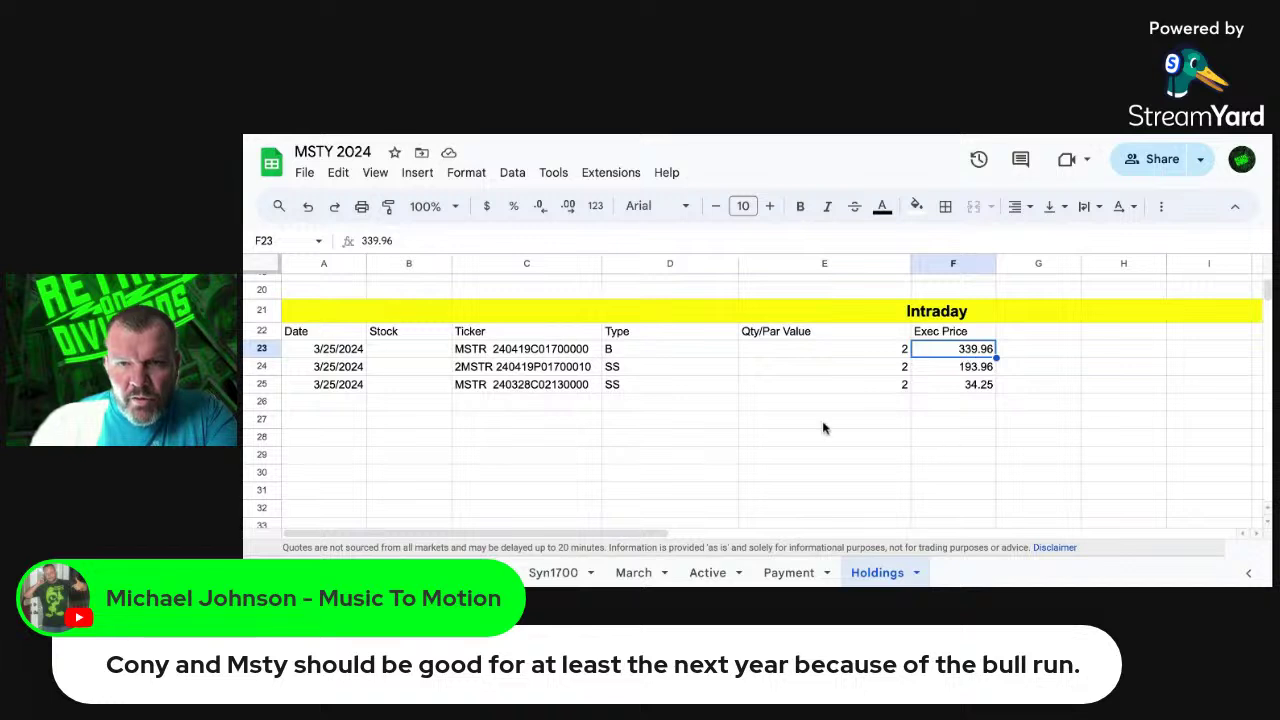
left_click(550, 572)
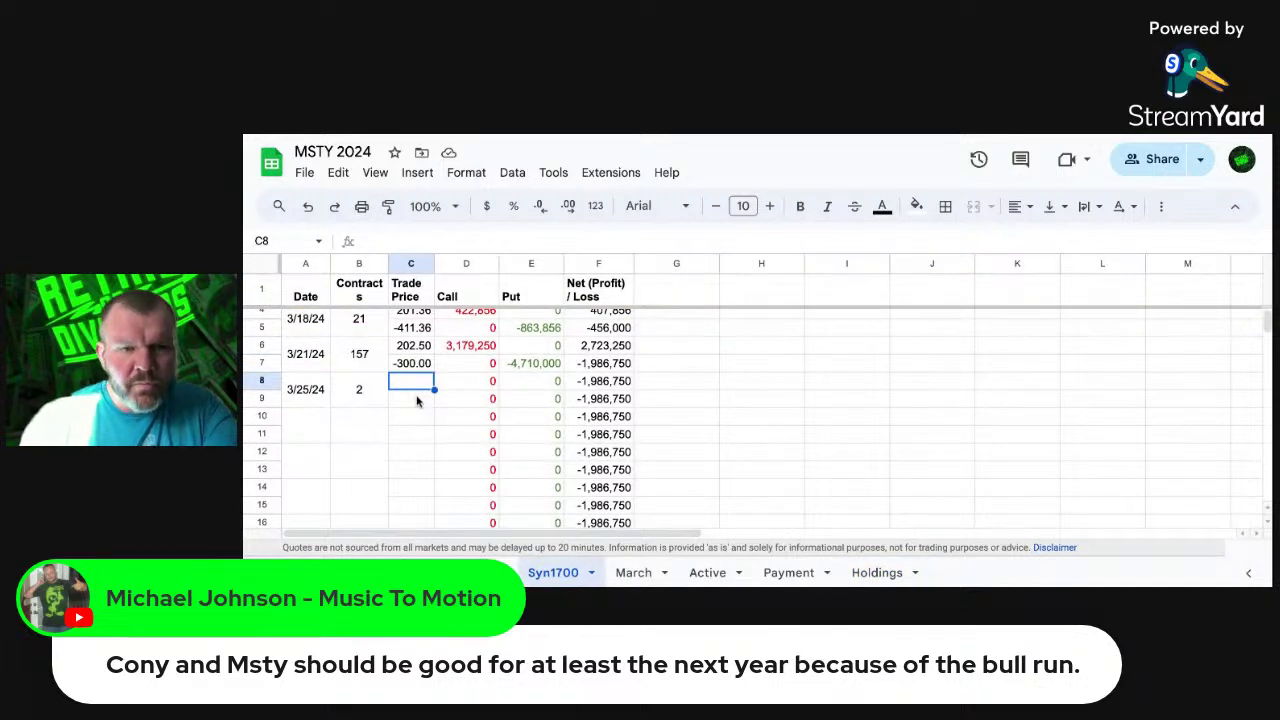
type("339.")
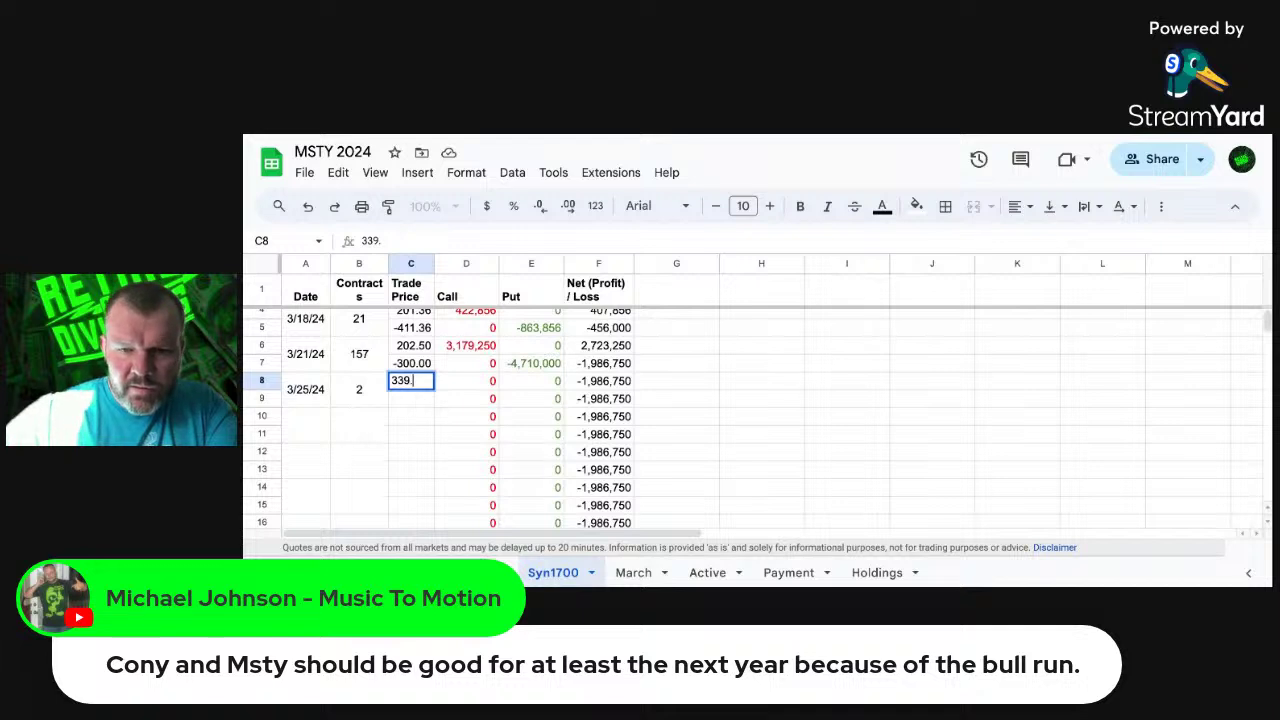
type("96")
key("Tab")
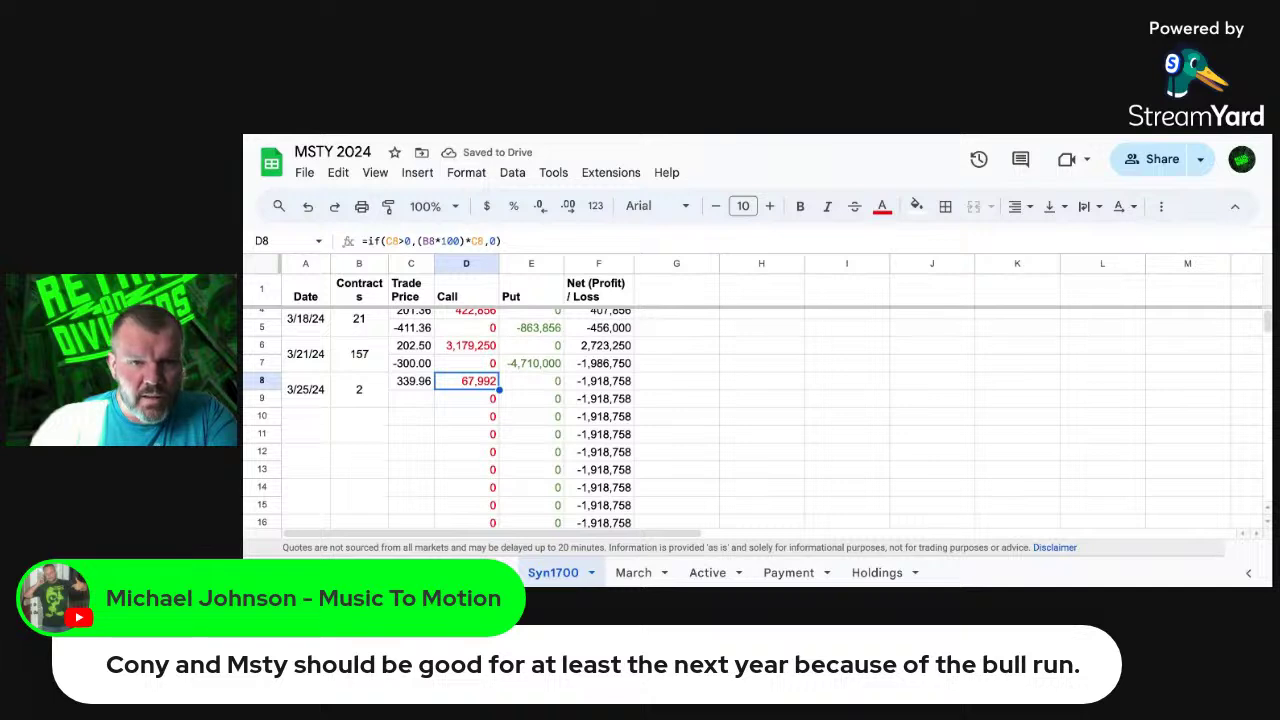
Step: Look up the 240419 put's execution price on Holdings and enter -193.96 as the second trade price for 3/25/24 on Syn1700
key("Down")
key("Left")
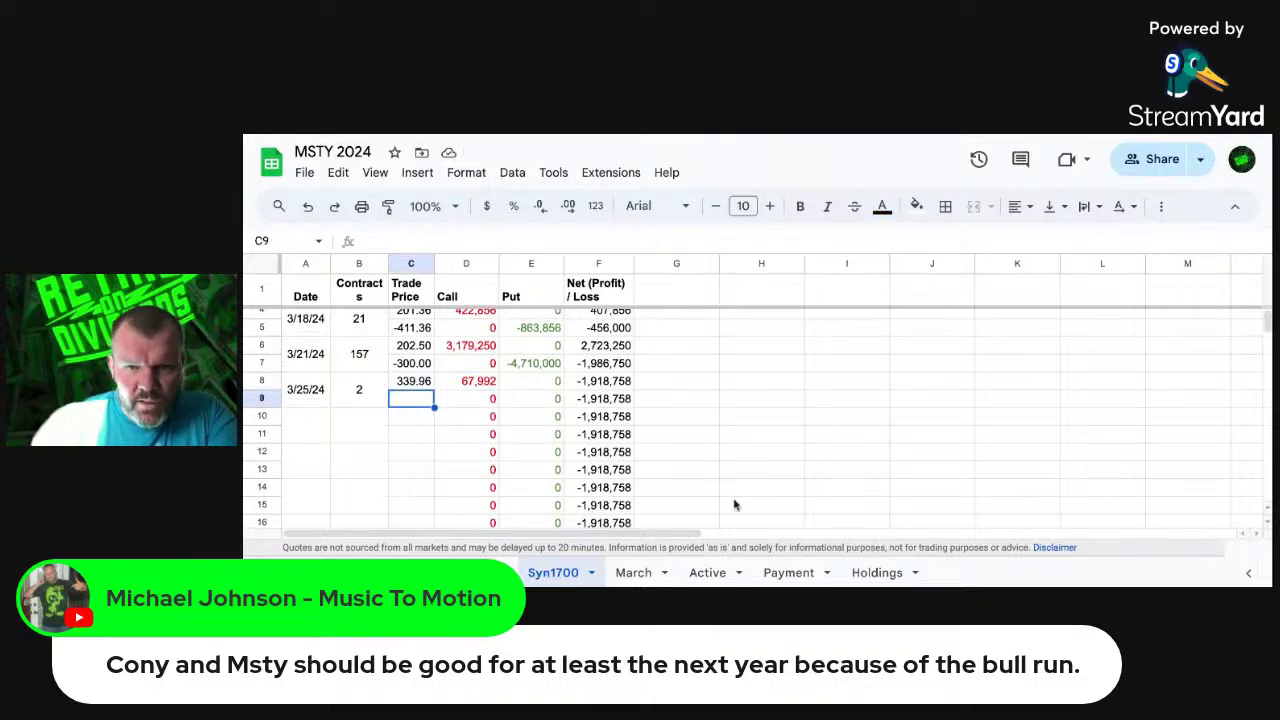
left_click(877, 572)
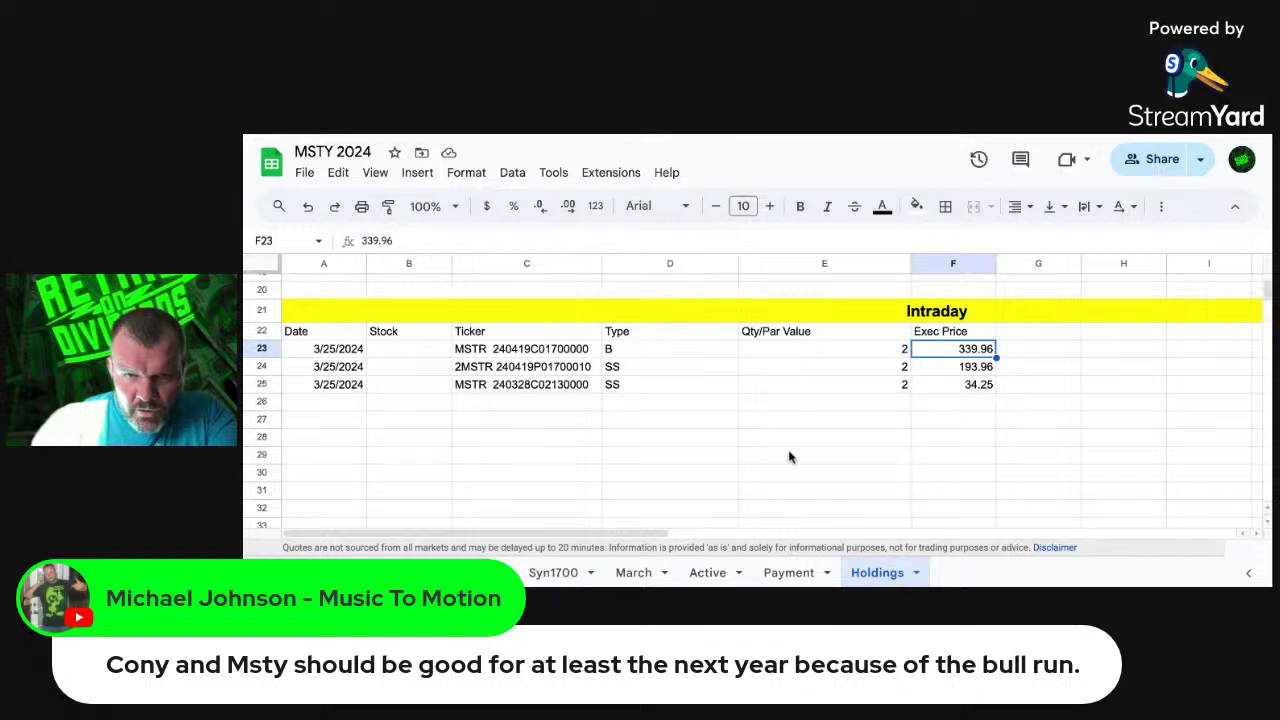
left_click(972, 367)
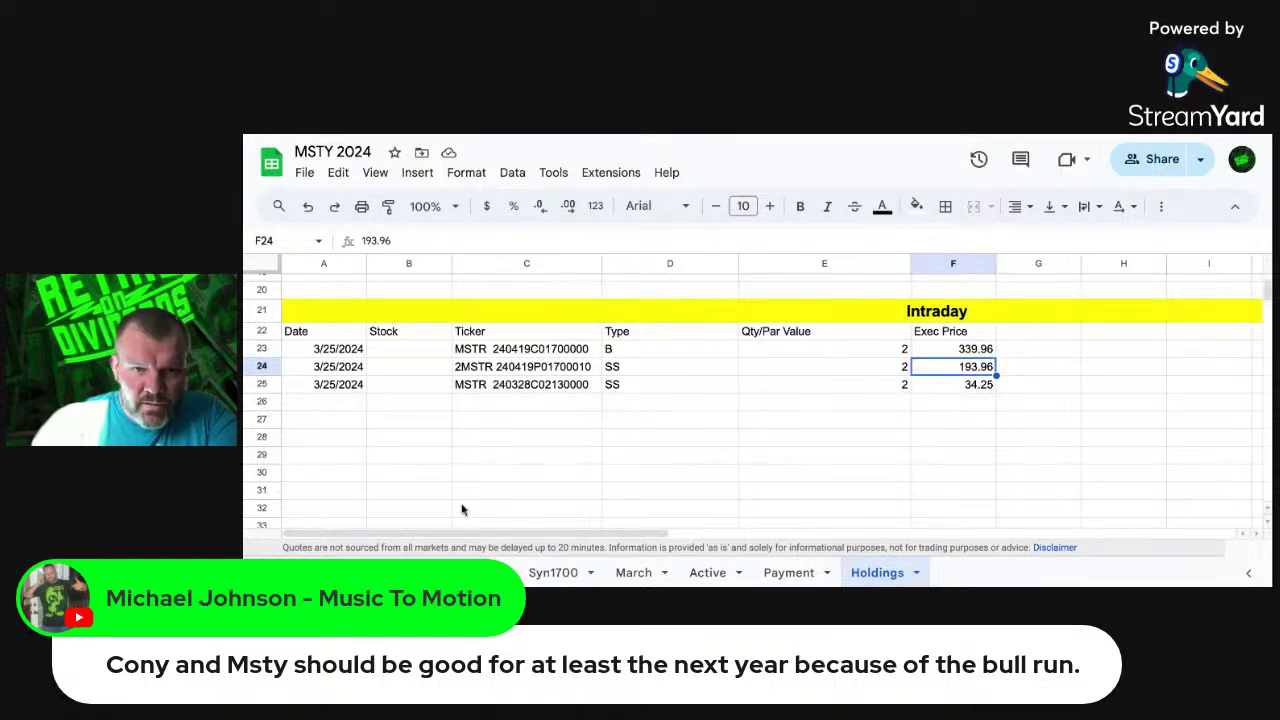
left_click(560, 574)
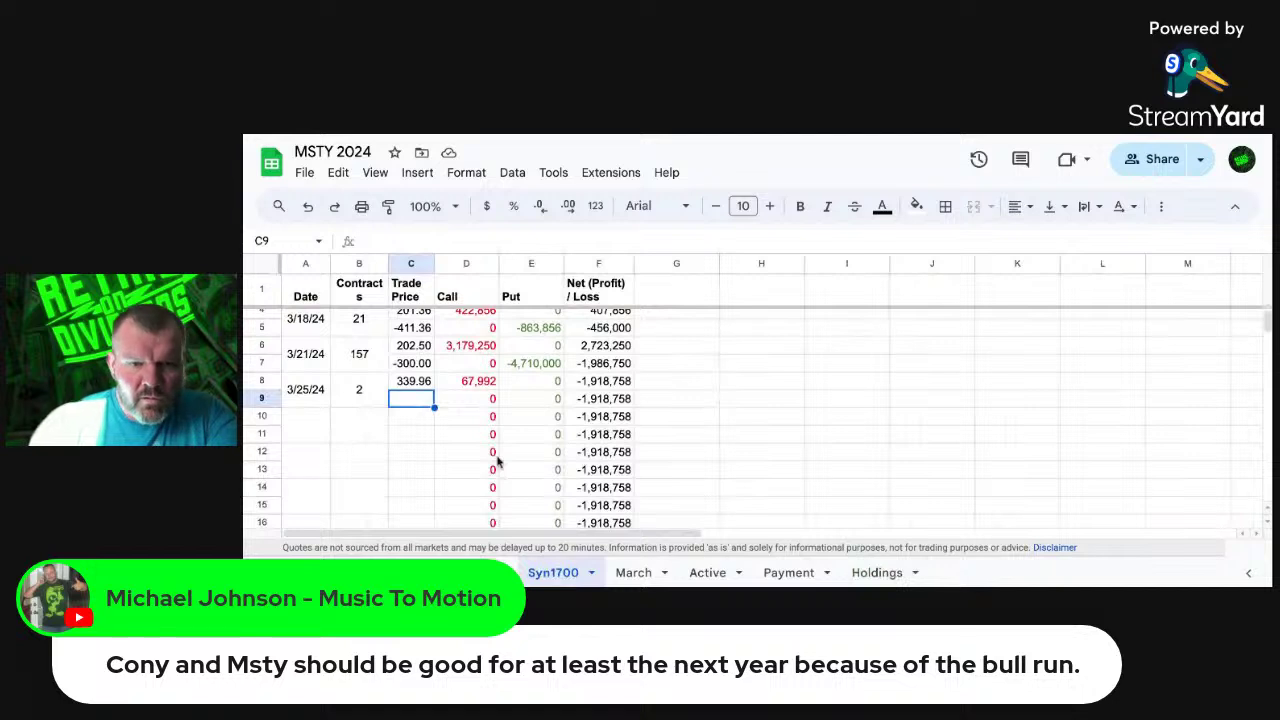
type("-1")
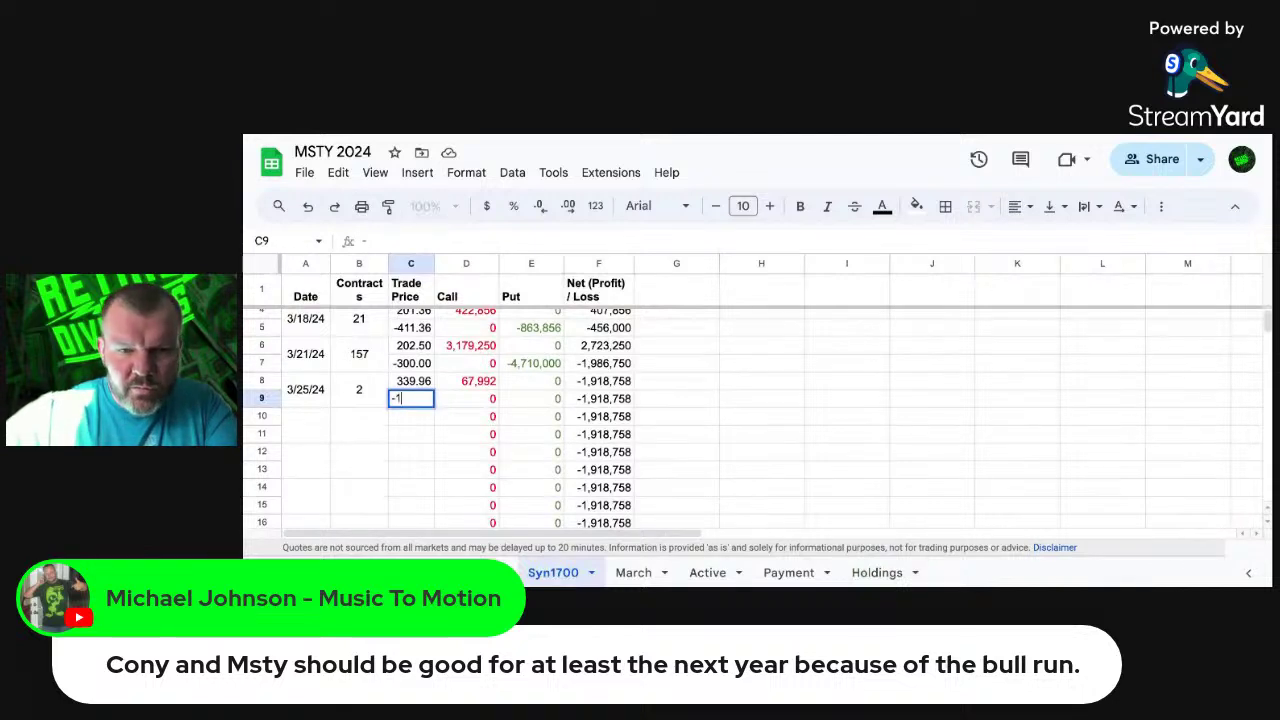
type("93")
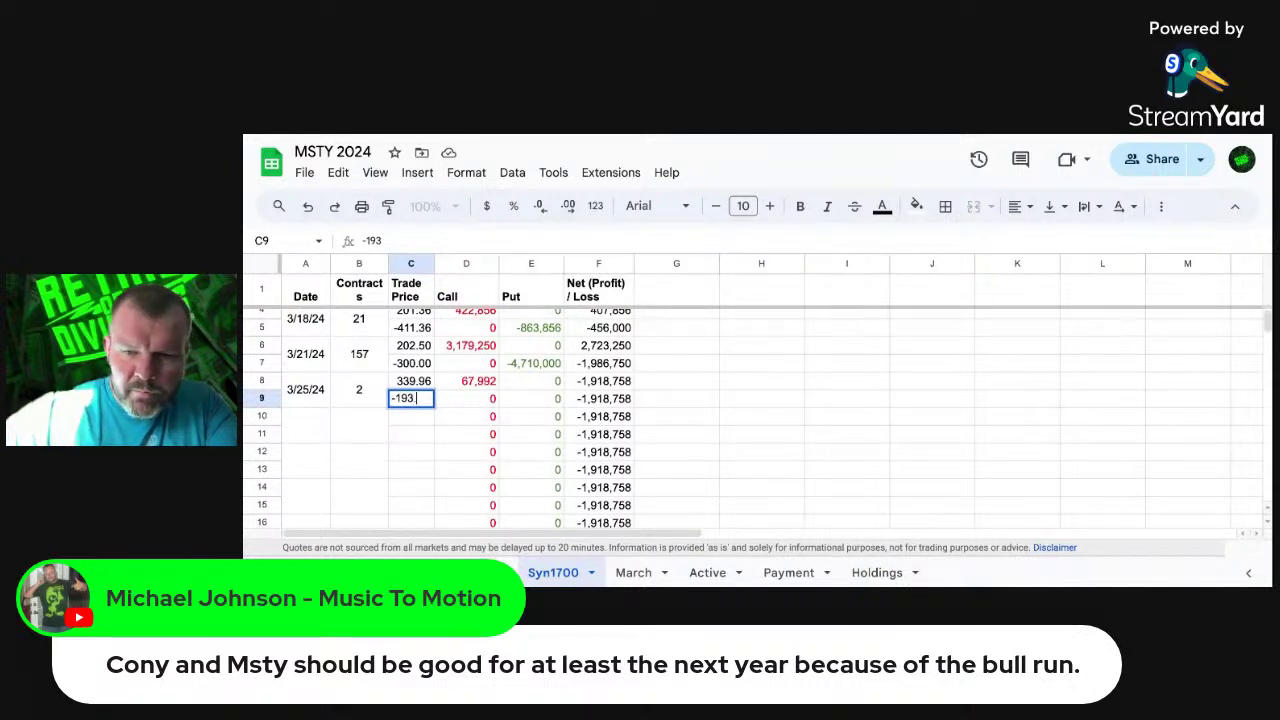
type(".96")
key("Return")
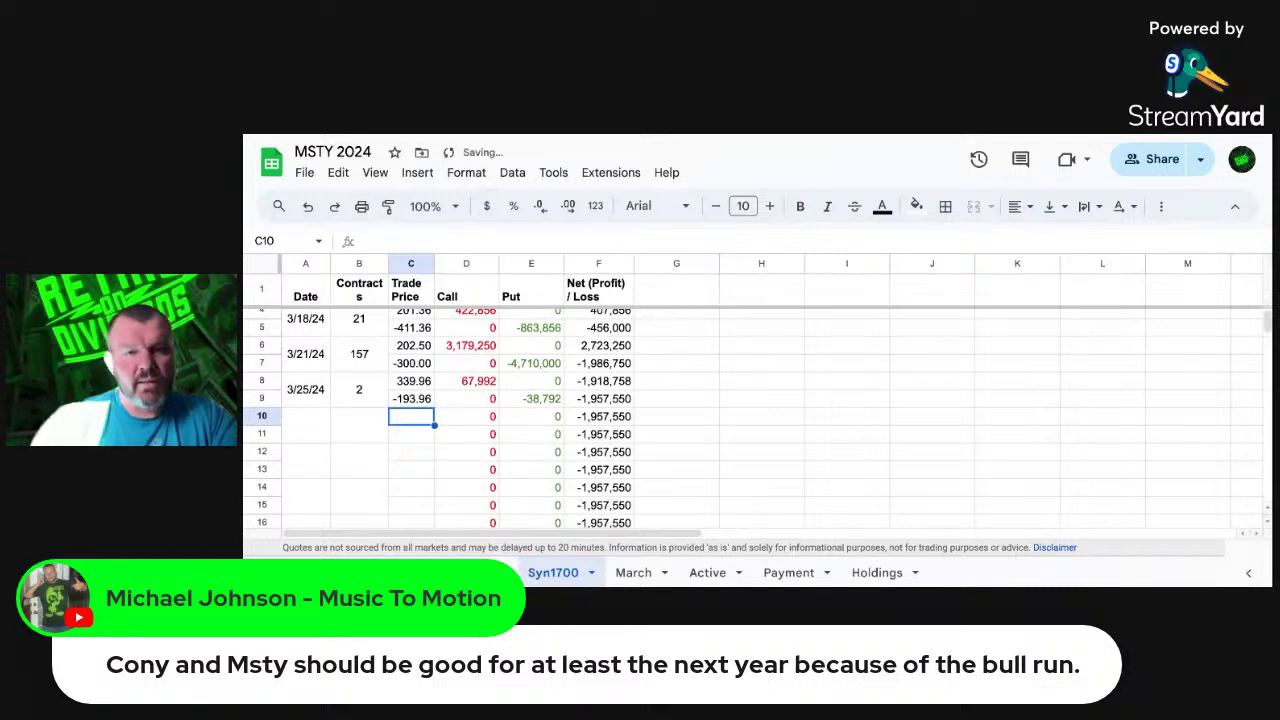
Step: Examine the running Net (Profit) / Loss column on Syn1700 down to the green TBD rows and their call trade price
left_click(618, 400)
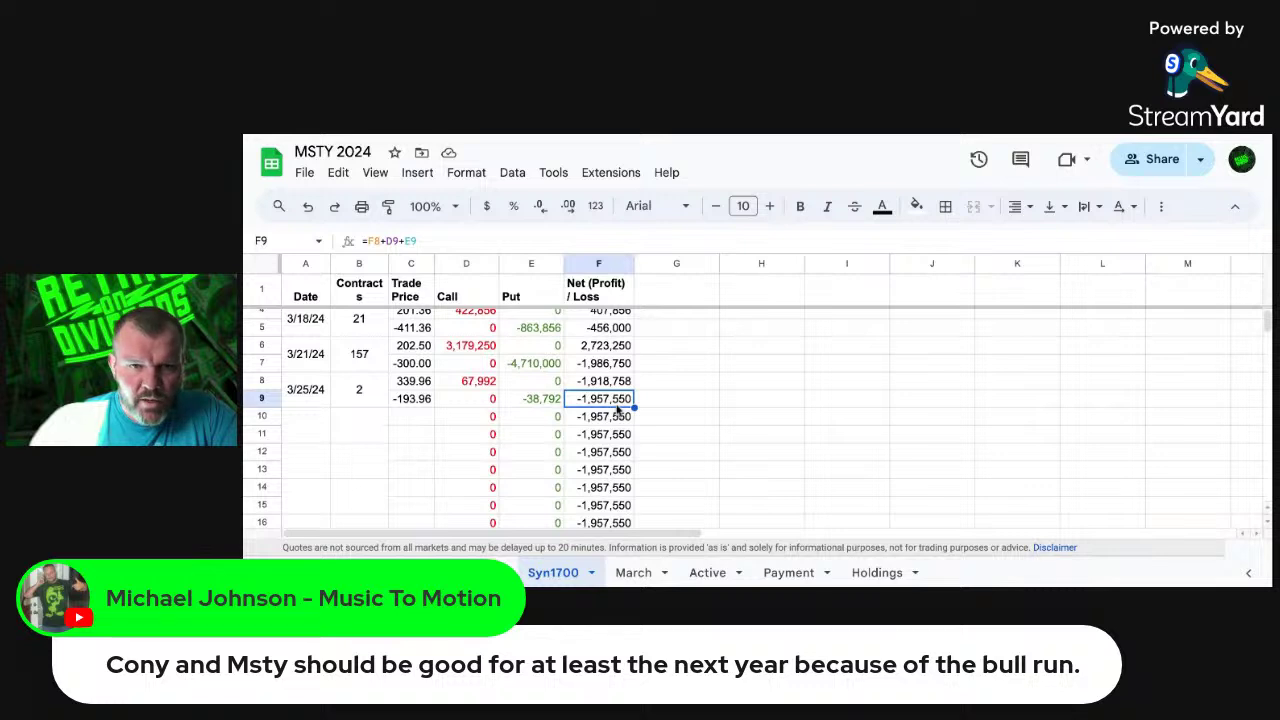
key("Down")
key("Down")
key("Down")
key("Down")
key("Down")
key("Down")
key("Down")
key("Down")
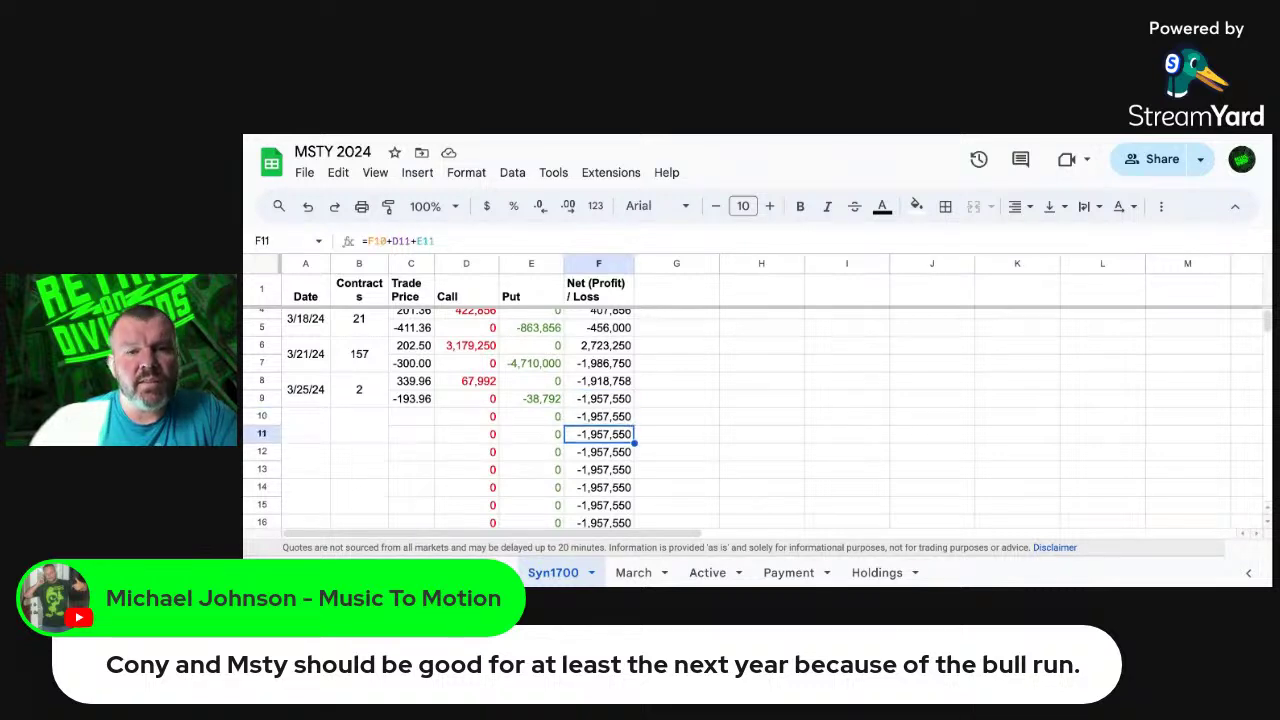
key("Down")
key("Down")
key("Down")
key("Down")
key("Down")
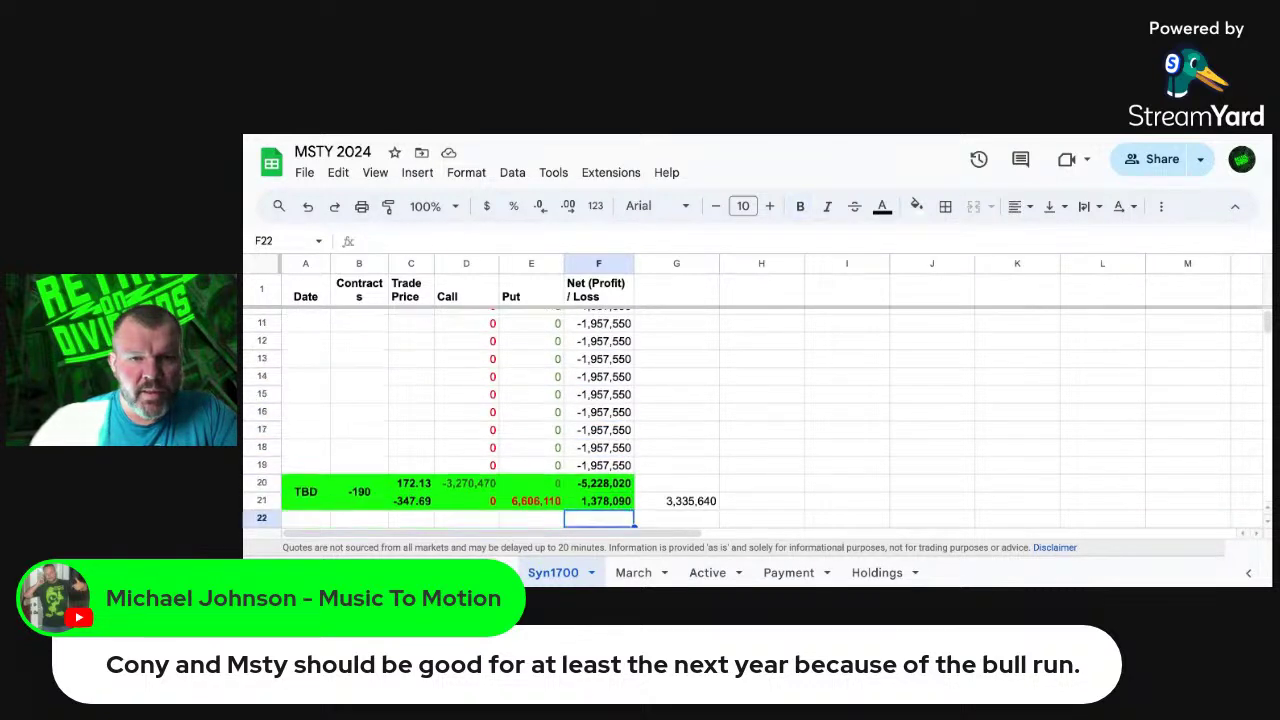
key("Up")
key("Up")
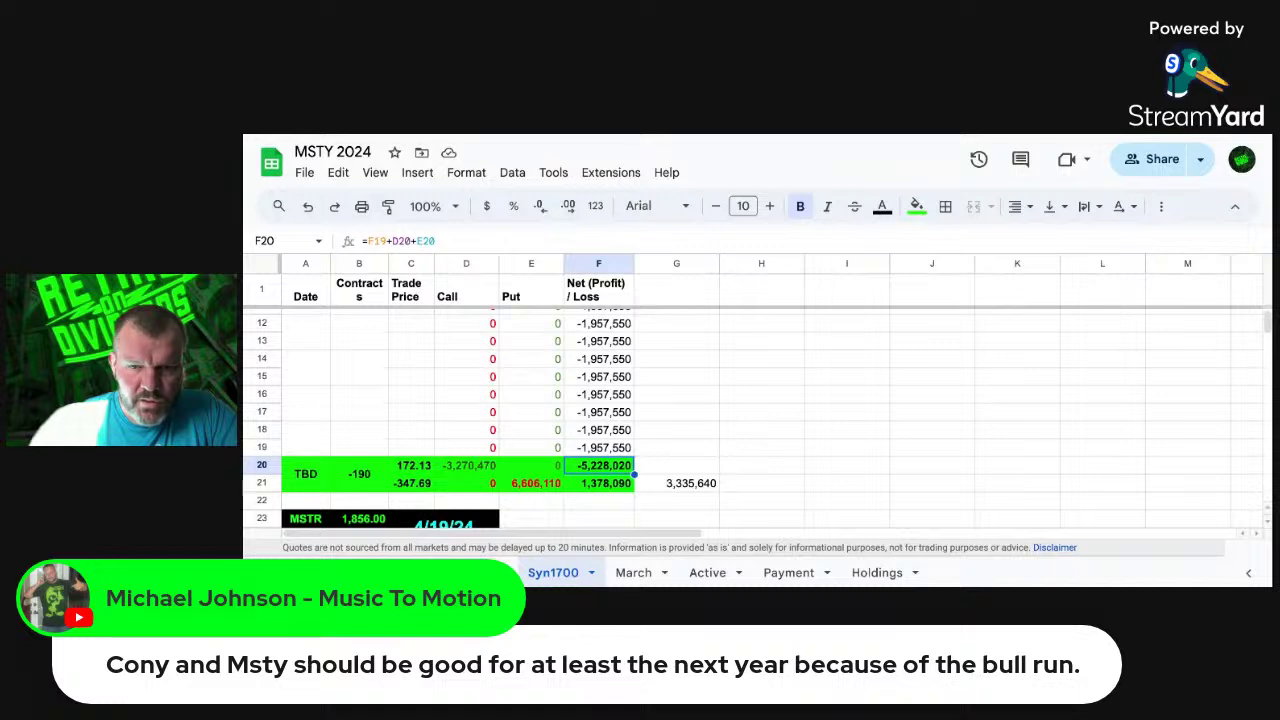
key("Left")
key("Left")
key("Left")
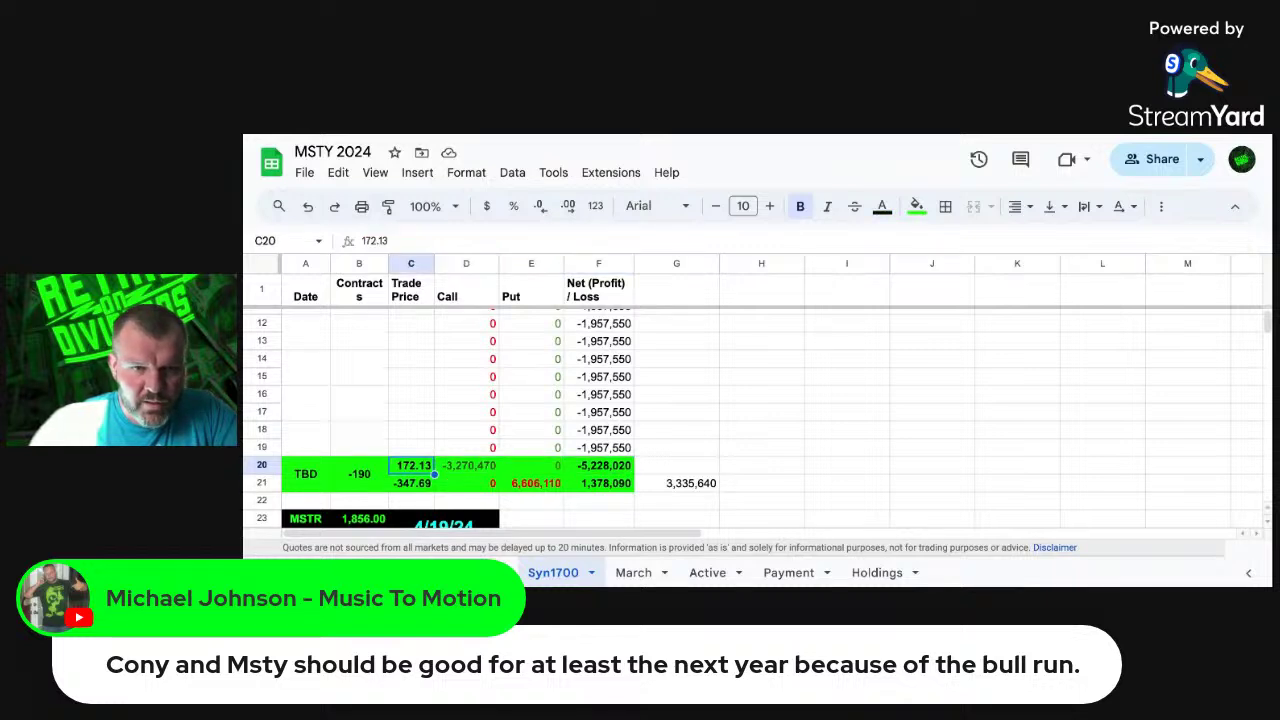
Step: Check the expiration date, MSTR price and strike in the block below the TBD rows
key("Down")
key("Down")
key("Down")
key("Down")
key("Down")
key("Down")
key("Up")
key("Up")
key("Up")
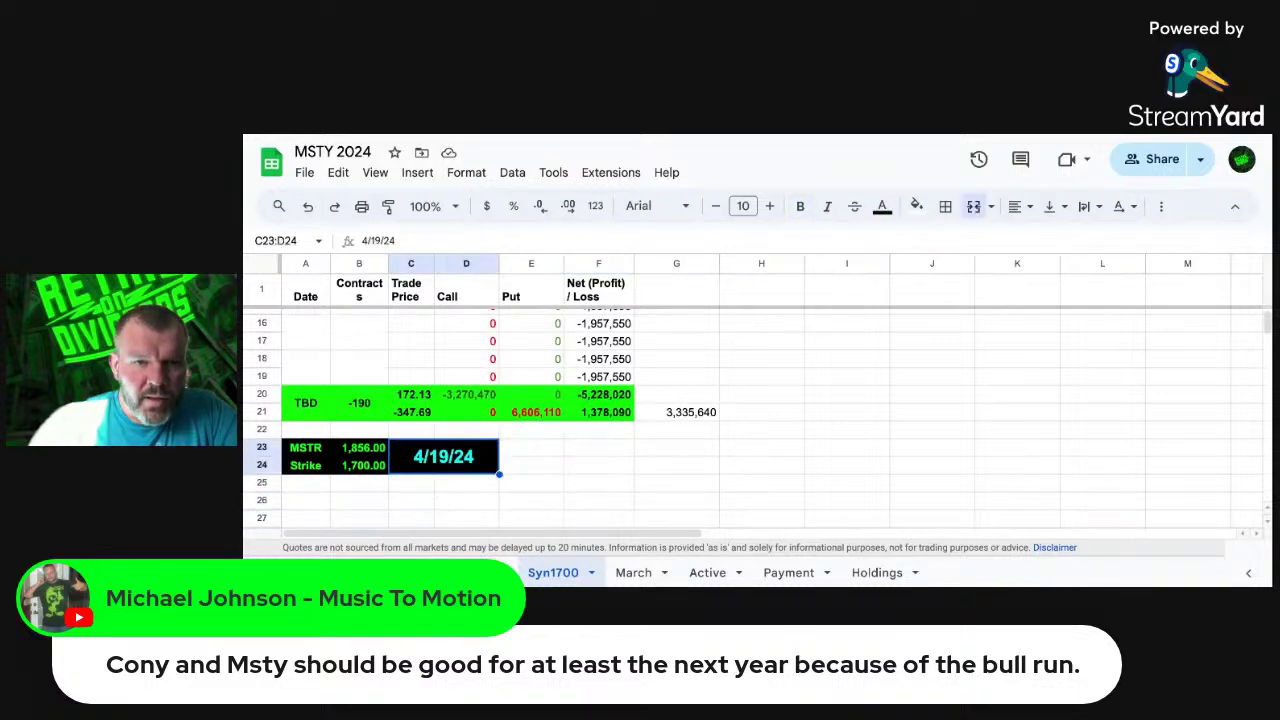
key("Left")
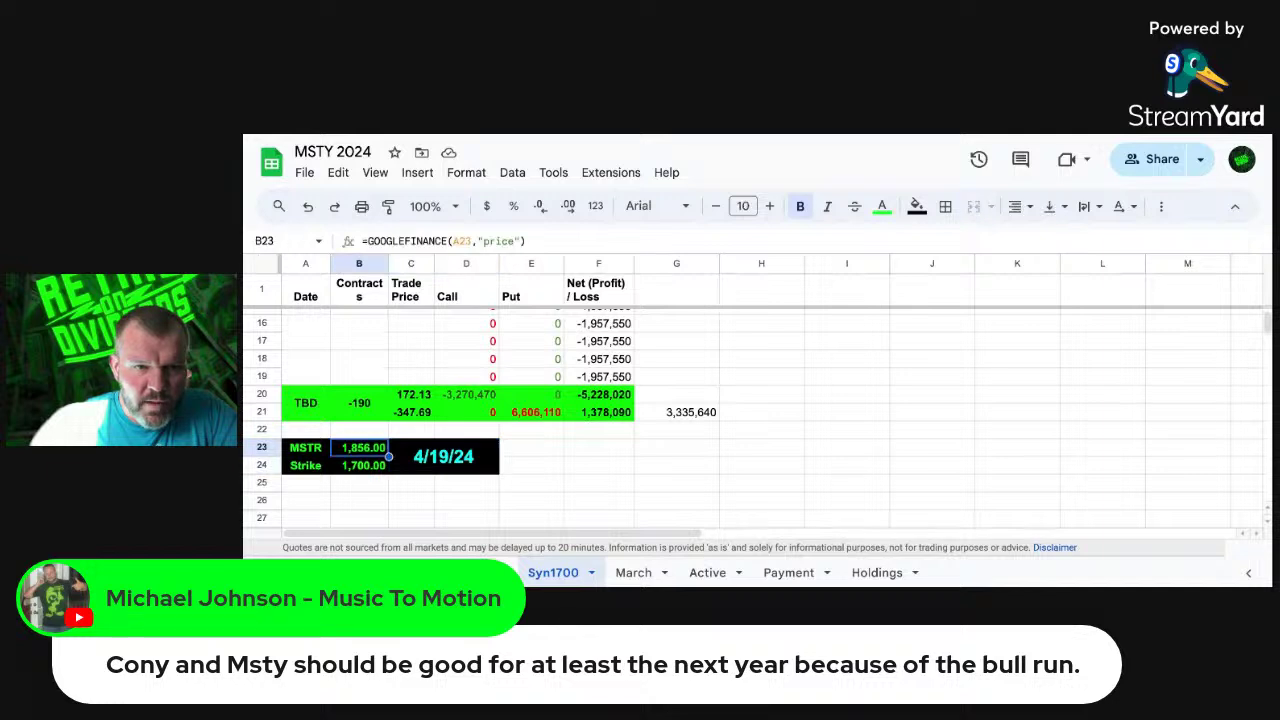
key("Down")
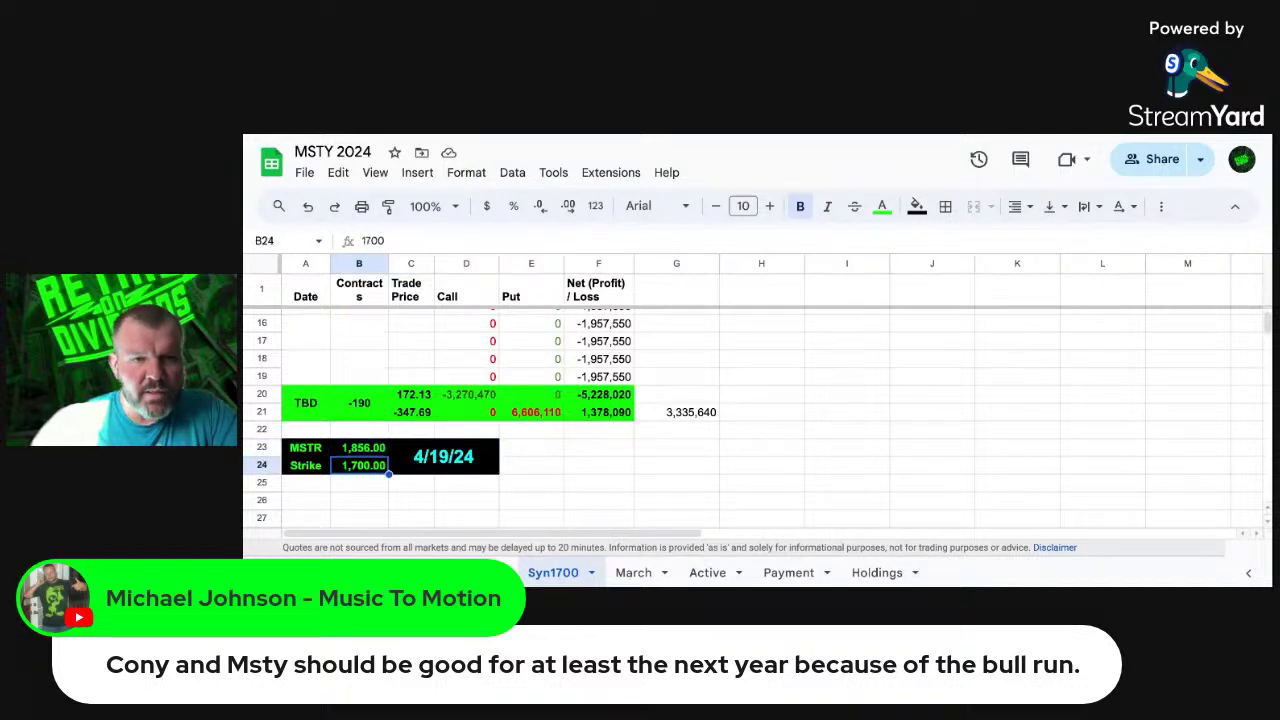
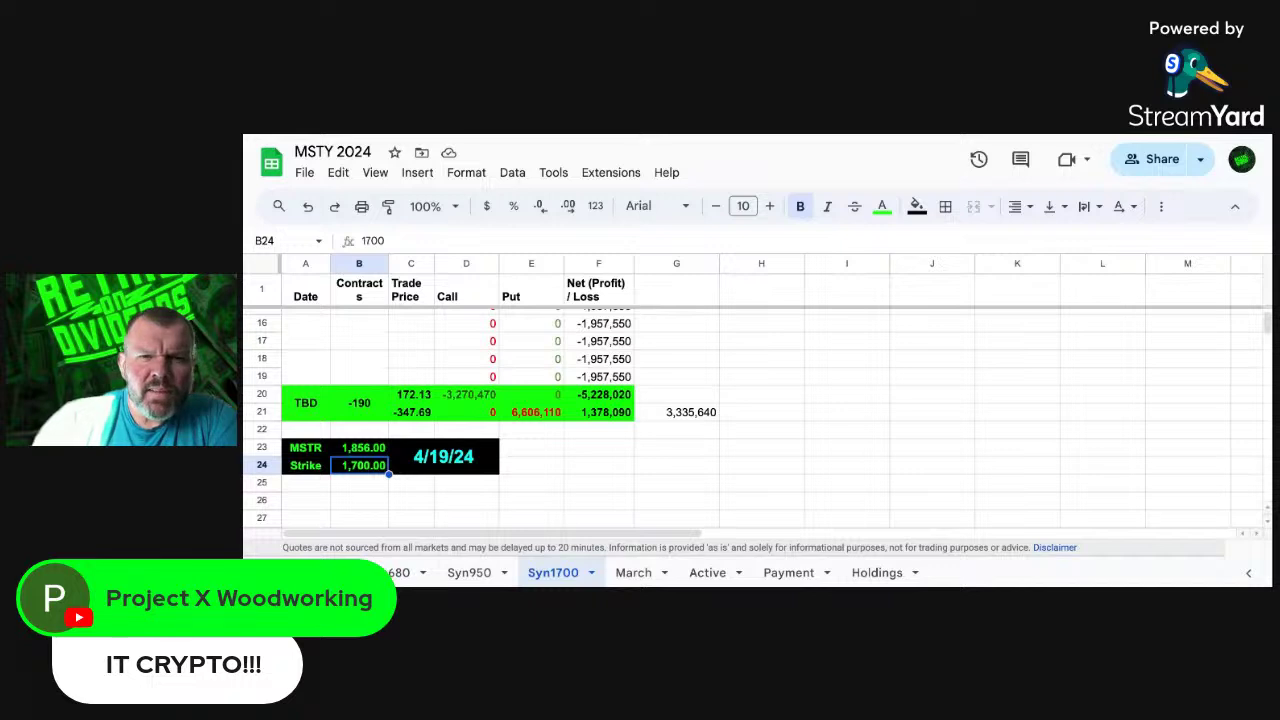
Step: Check the 240328C02130000 call on Holdings, then enter expiration 3/28/24 and 2 contracts in the 3/23/24 row of the March sheet
left_click(880, 574)
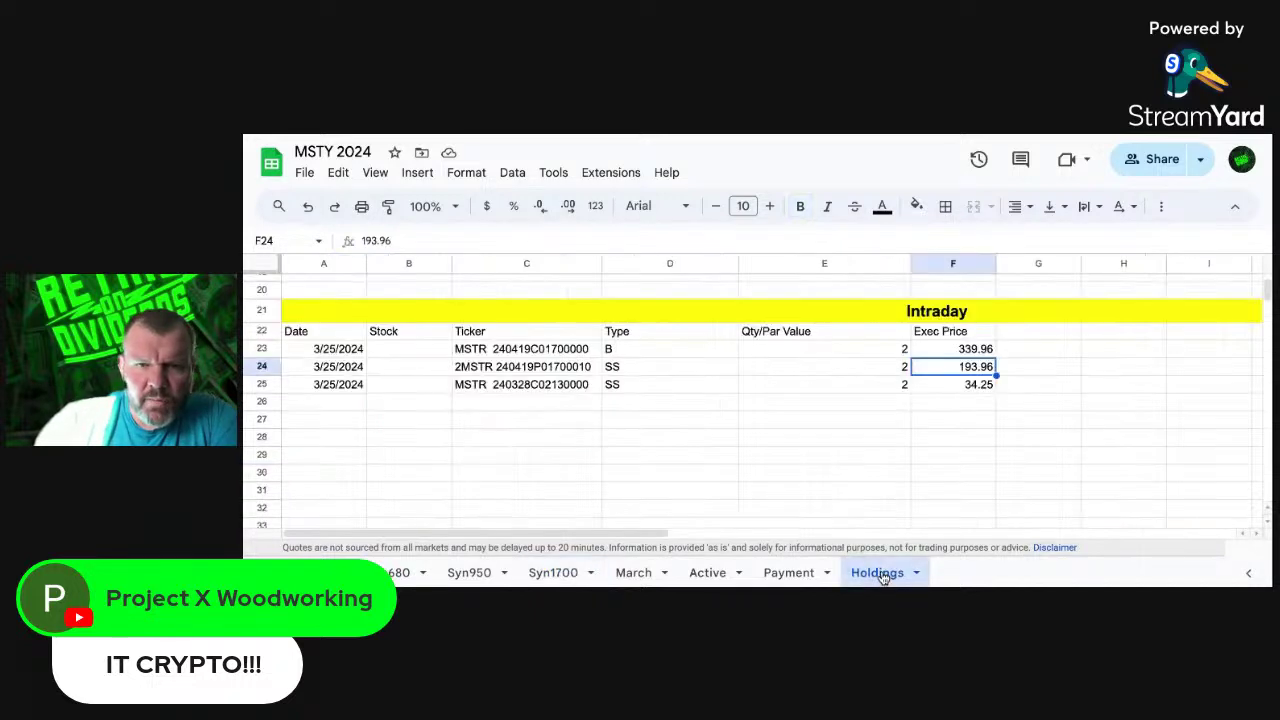
left_click(576, 392)
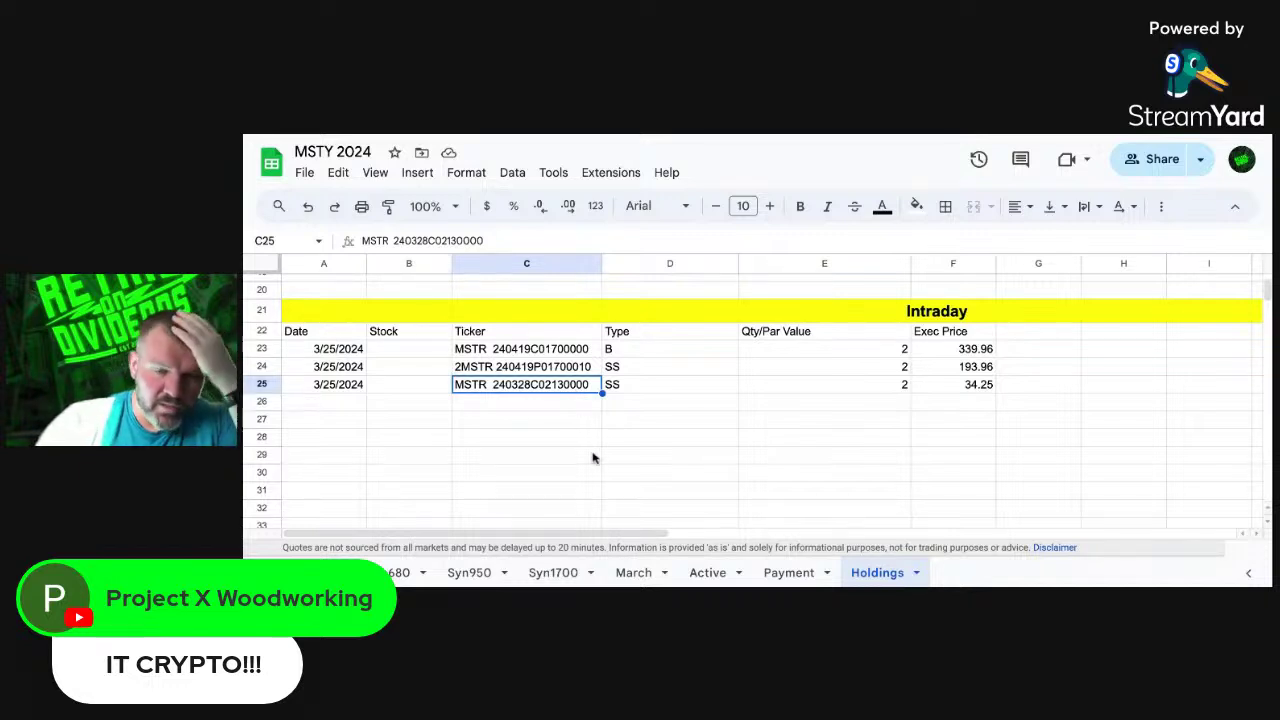
left_click(647, 573)
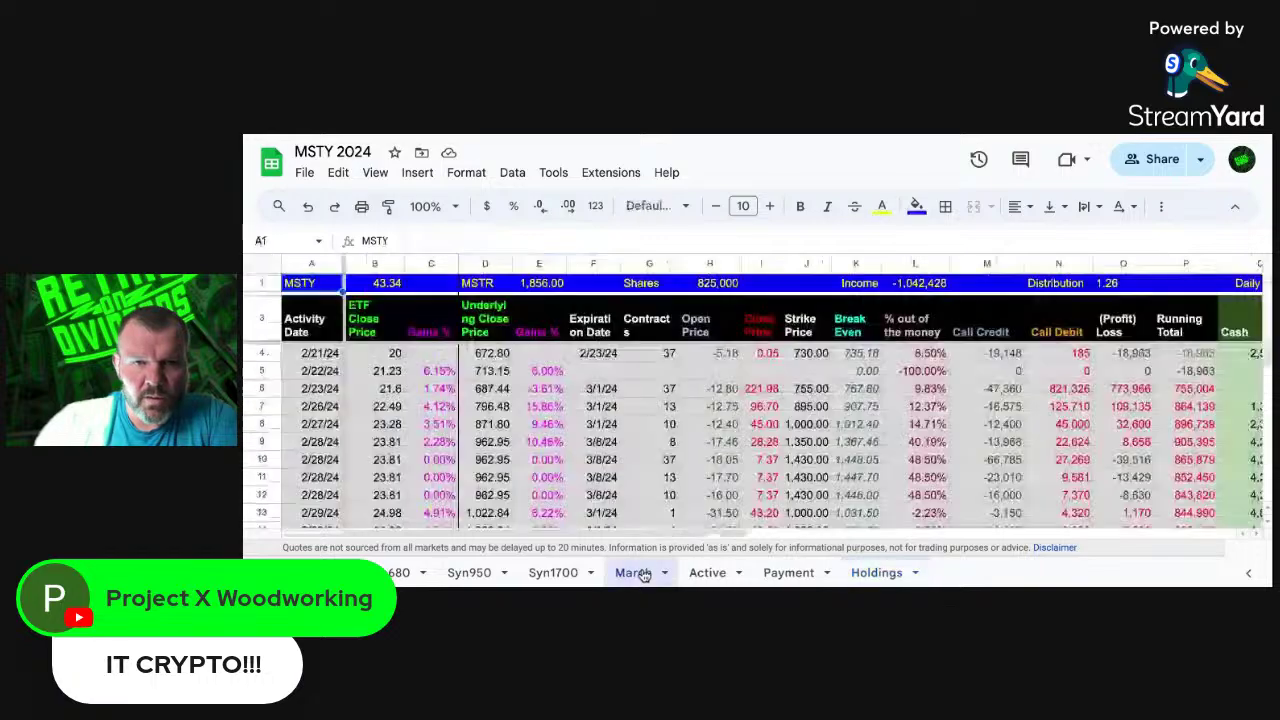
scroll(638, 432, "down", 1)
scroll(638, 432, "down", 5)
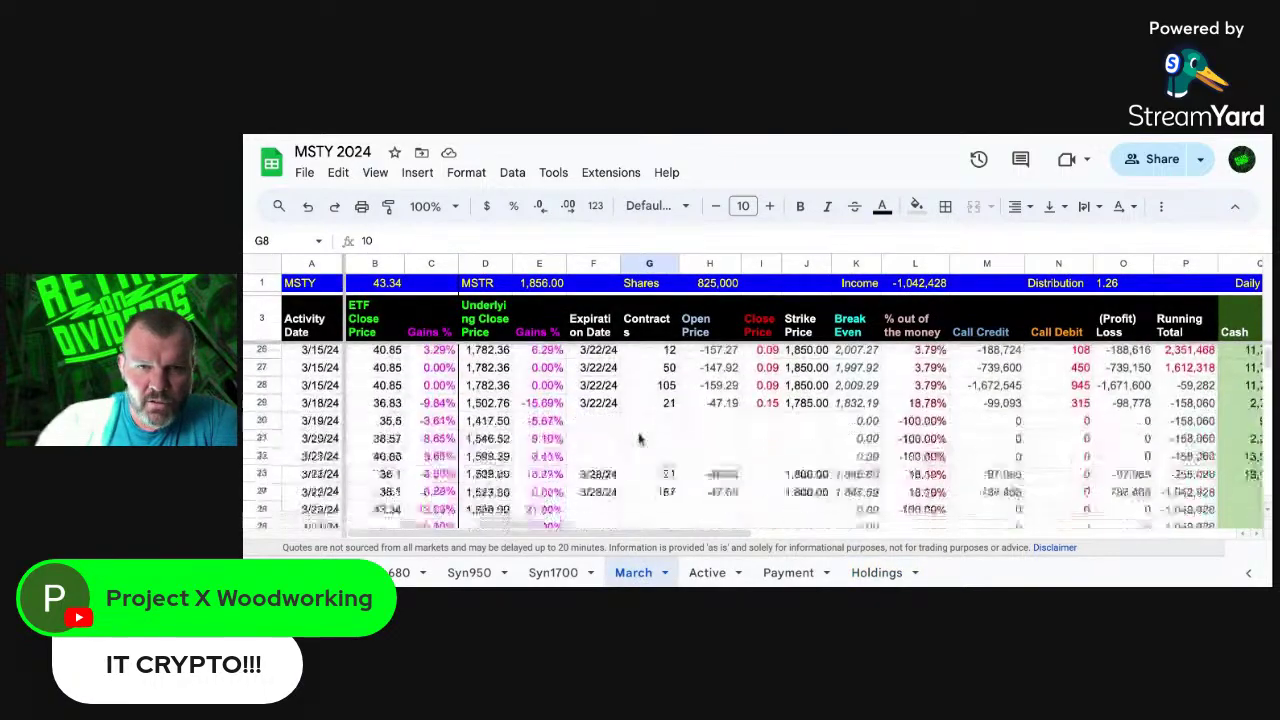
left_click(600, 415)
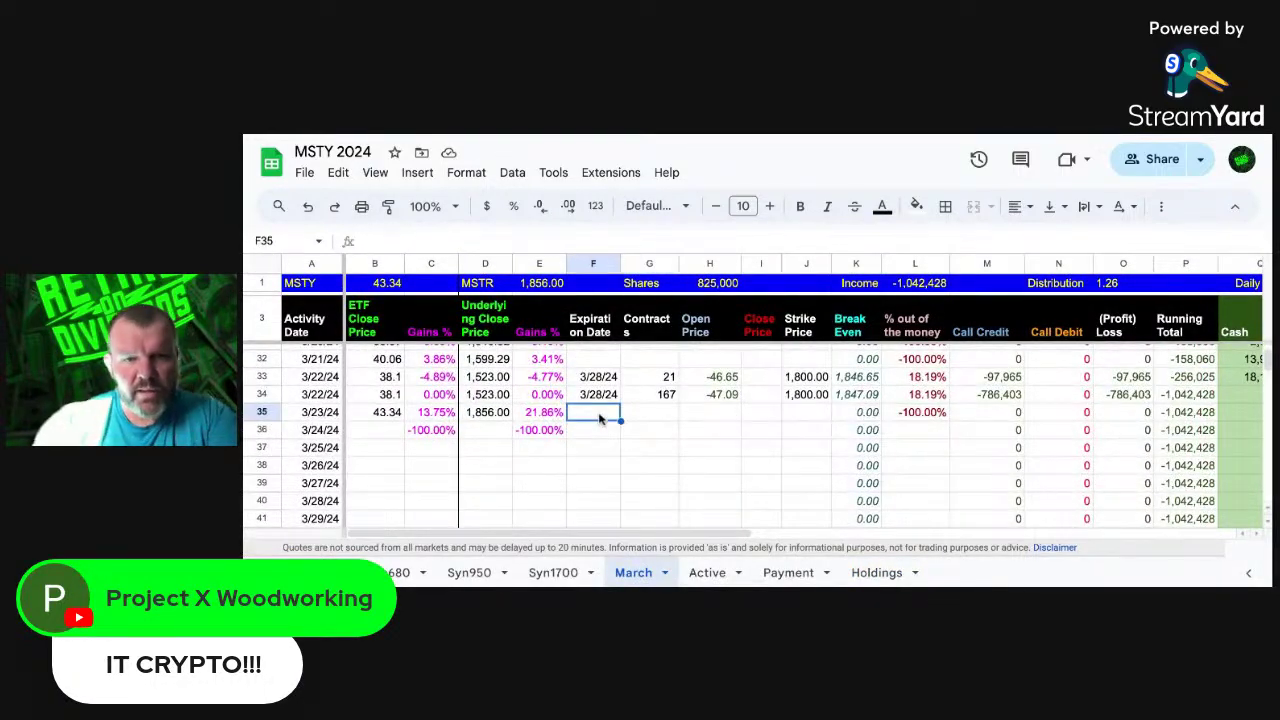
type("3/2")
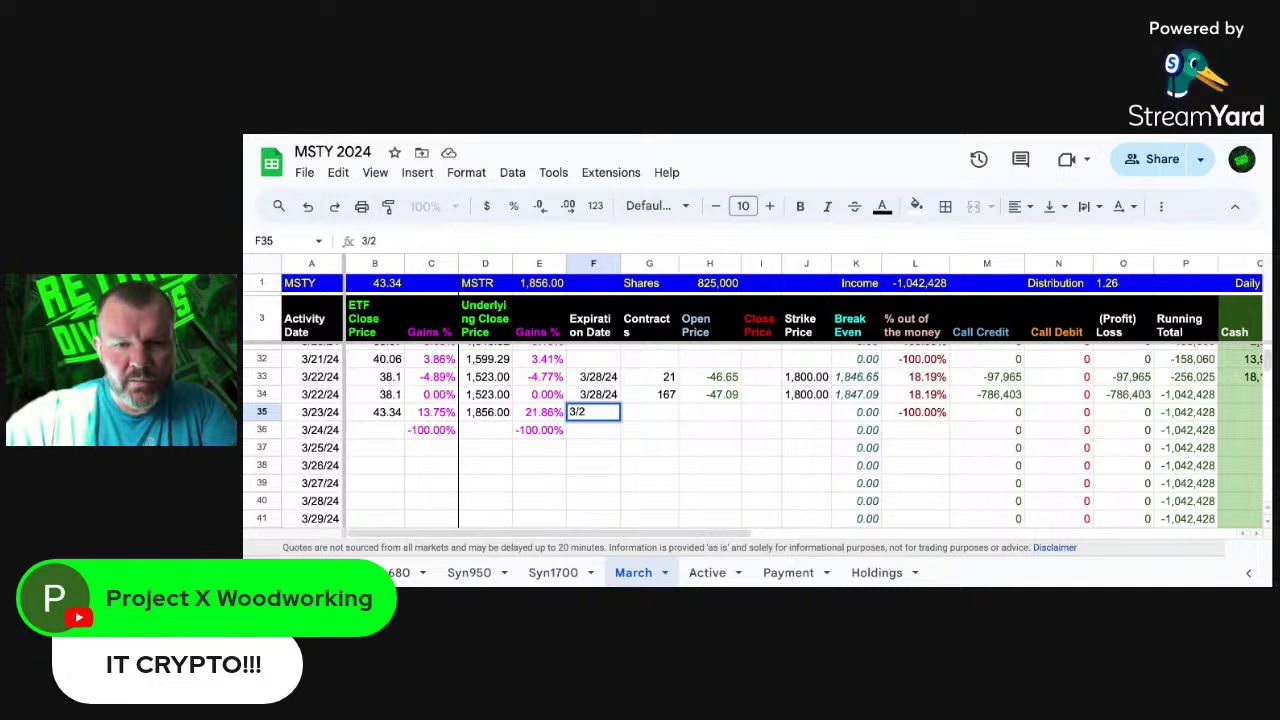
type("8/24")
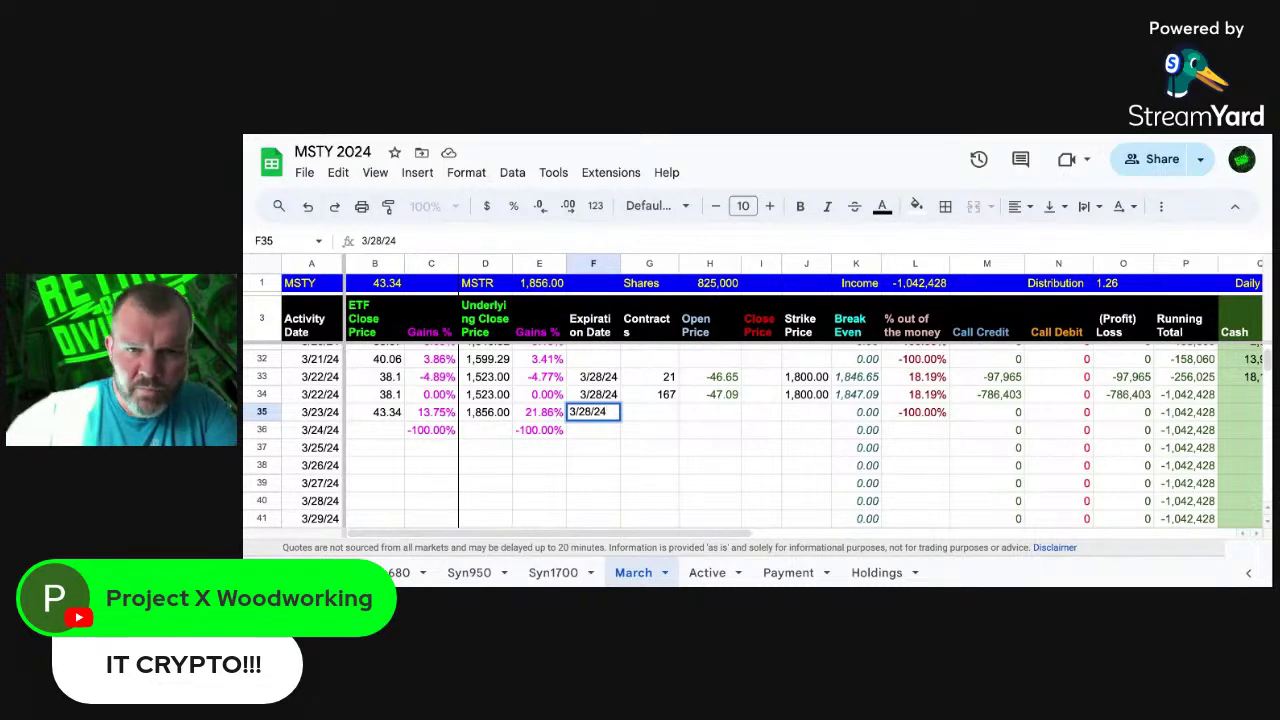
key("Tab")
type("2")
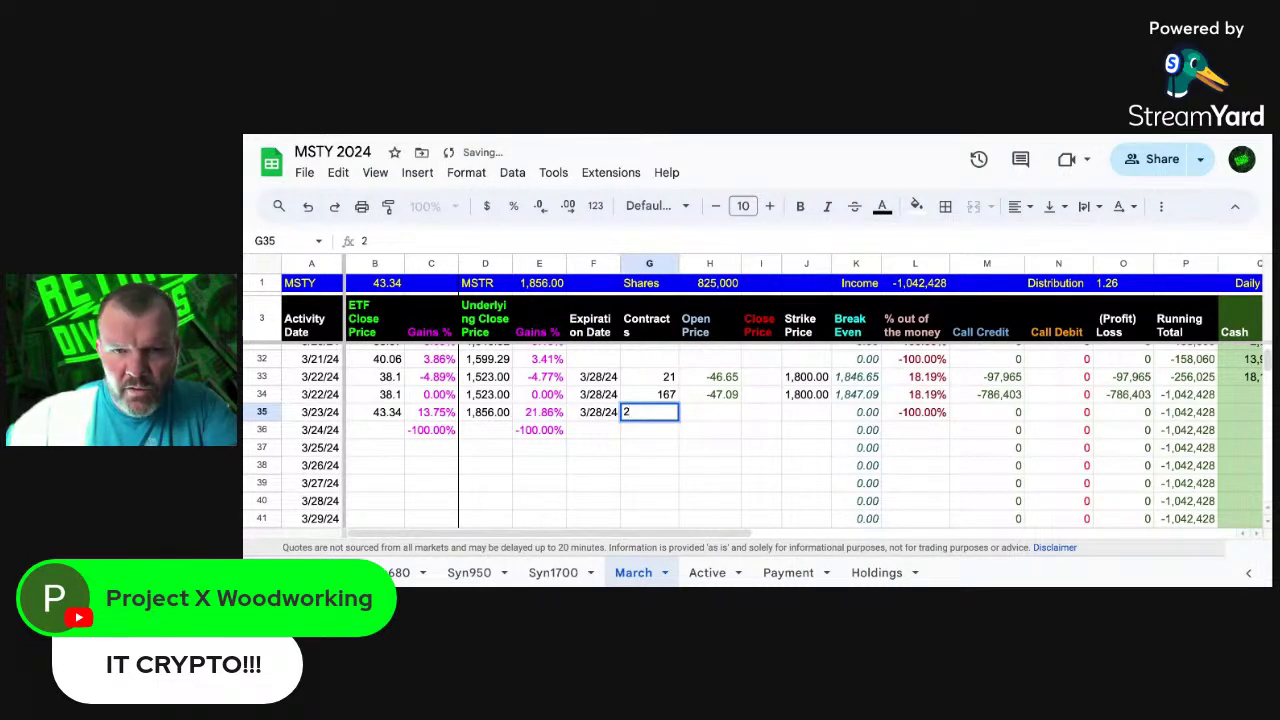
key("Tab")
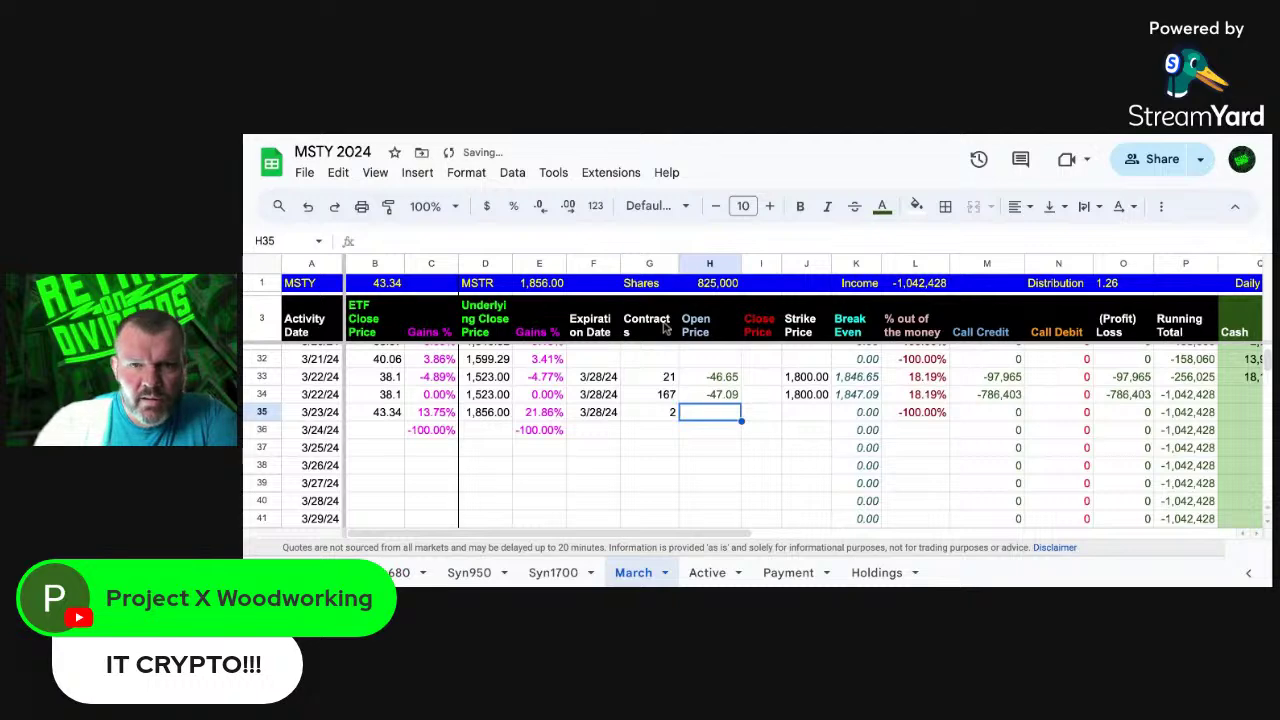
Step: Look up the 240328 call's execution price on Holdings and enter -34.25 as Open Price in the 3/23/24 row of the March sheet
left_click(868, 573)
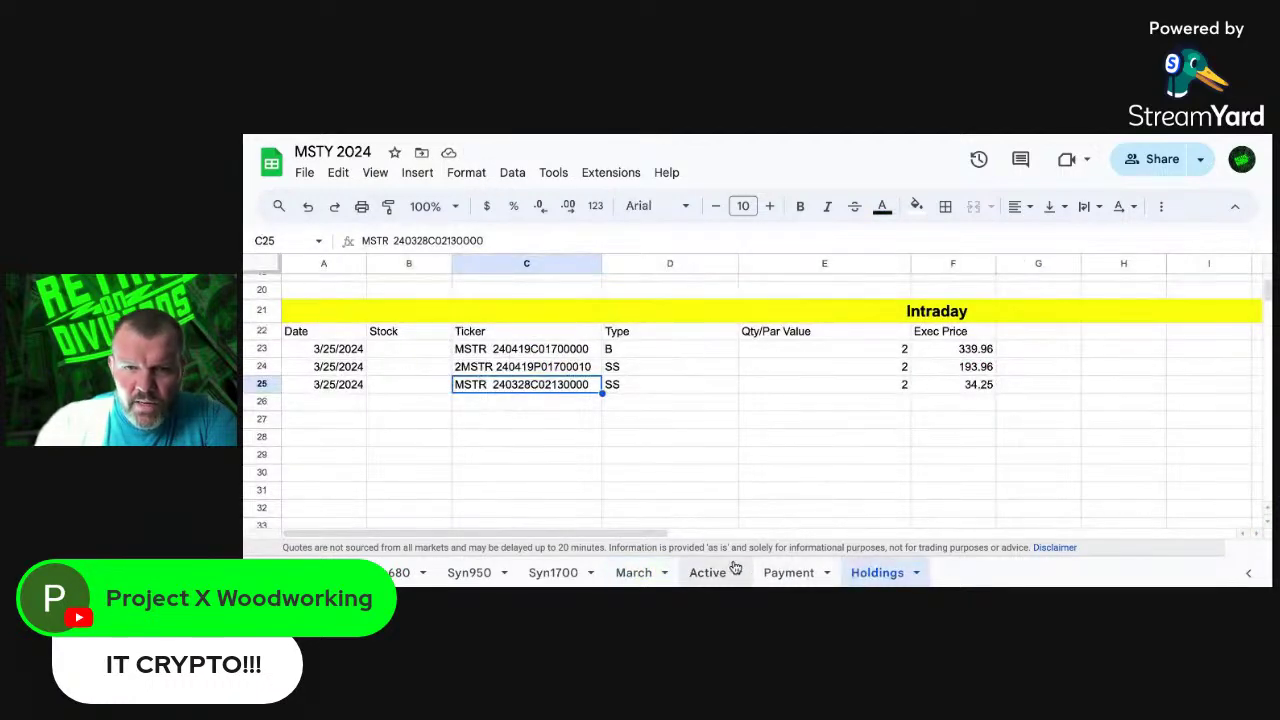
left_click(652, 577)
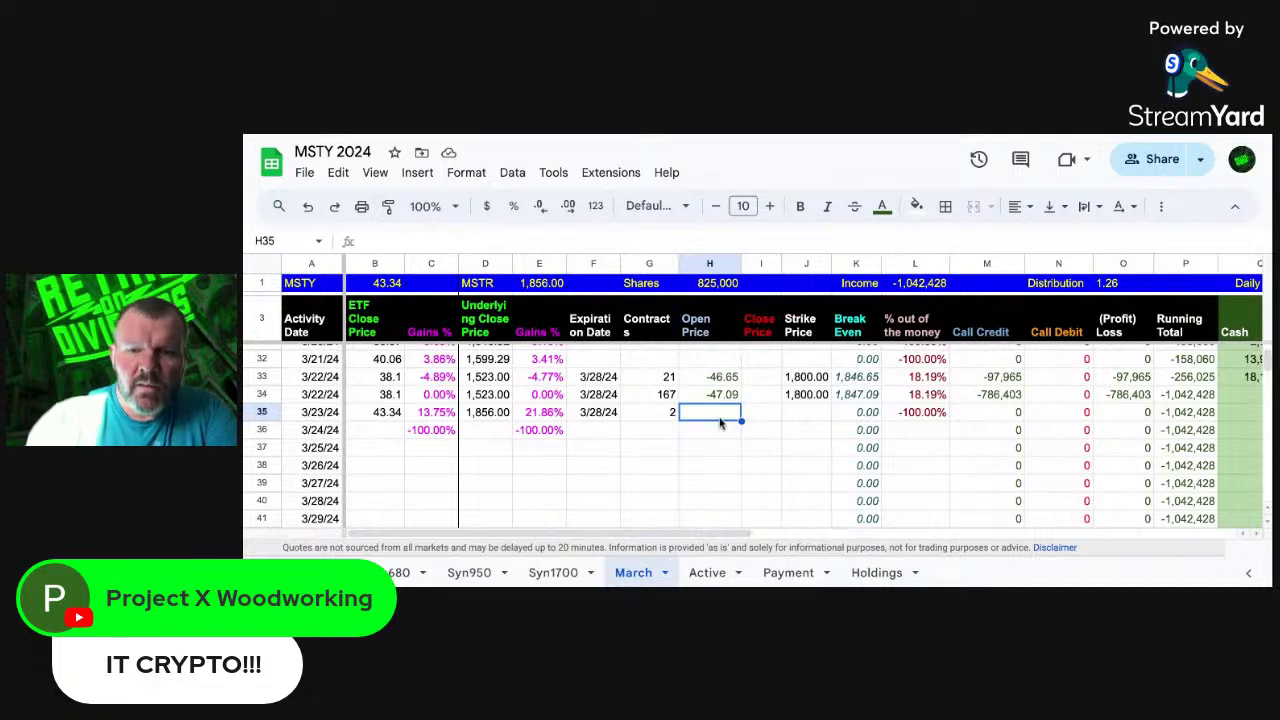
type("-34")
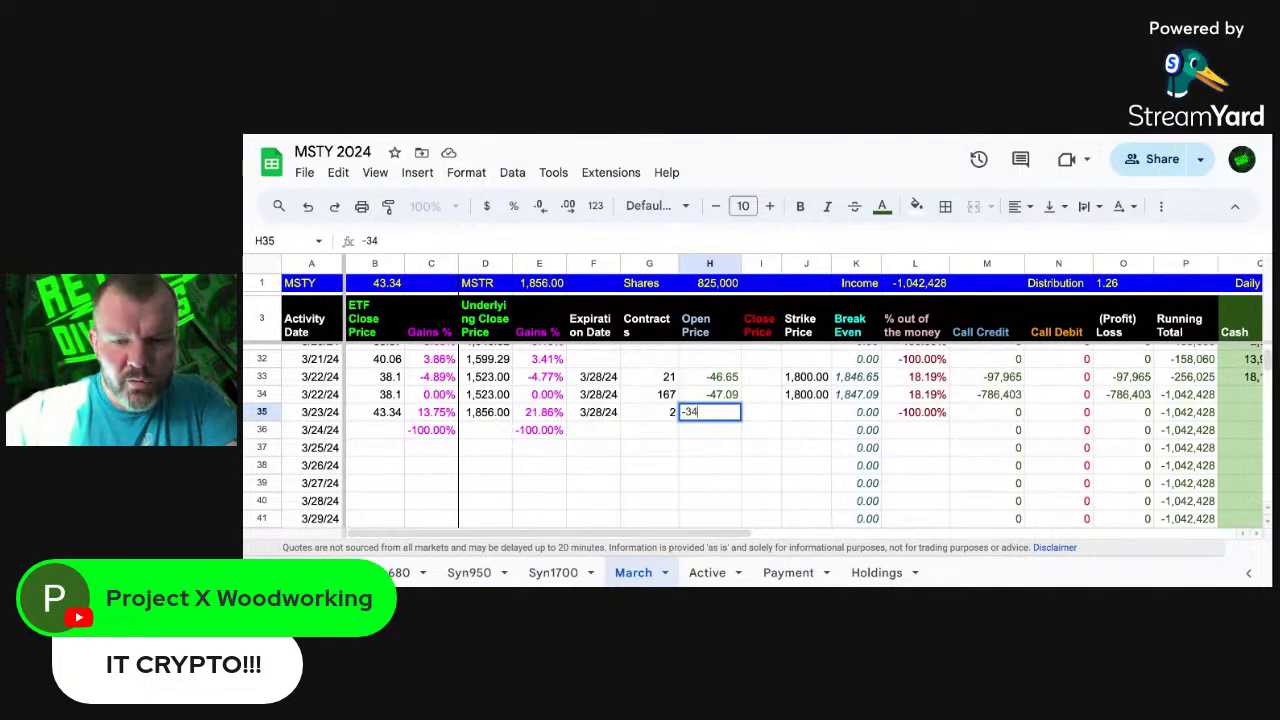
type(".25")
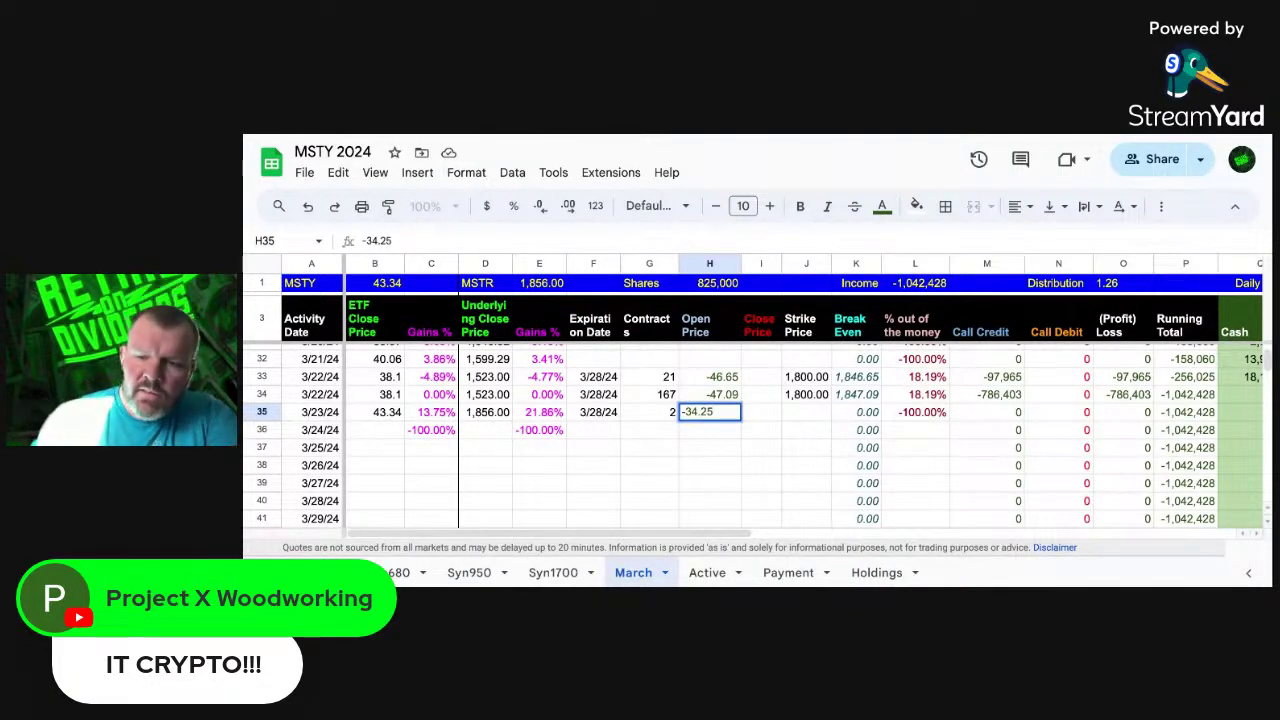
left_click(761, 412)
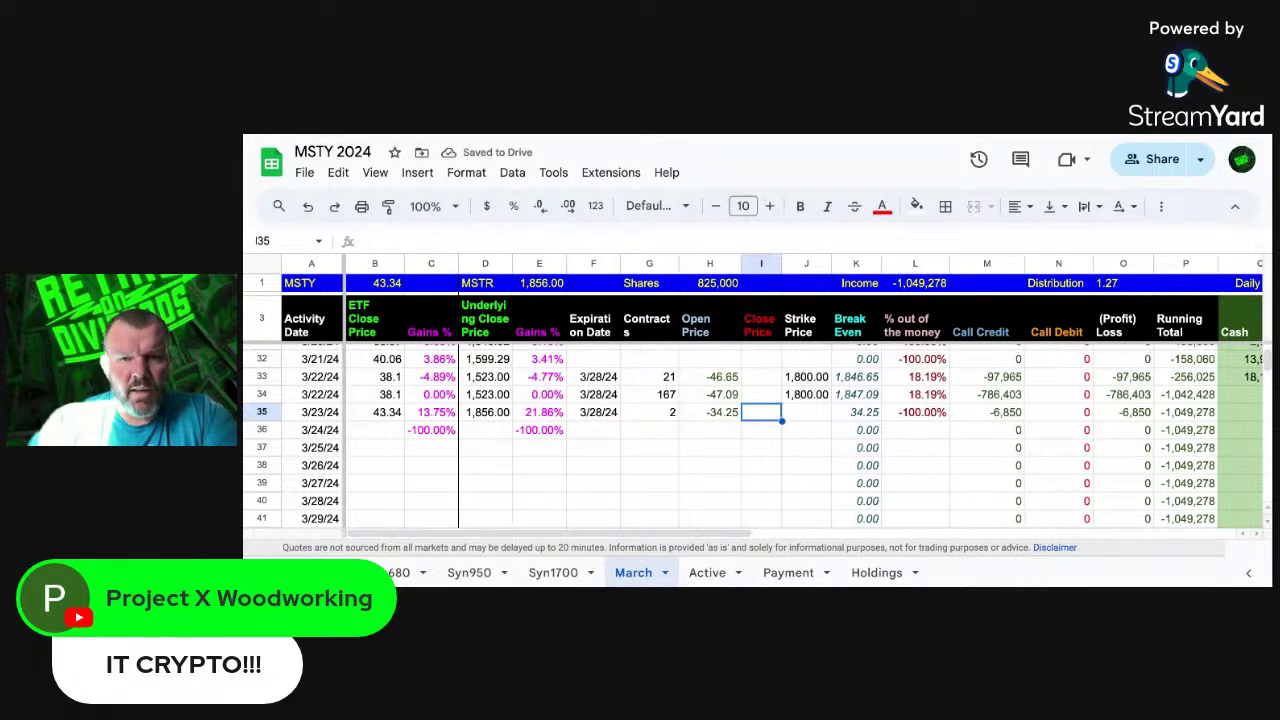
Step: Check the call's strike on Holdings, enter 2130 as Strike Price in the March sheet's 3/23/24 row, and review the row through Running Total
left_click(806, 412)
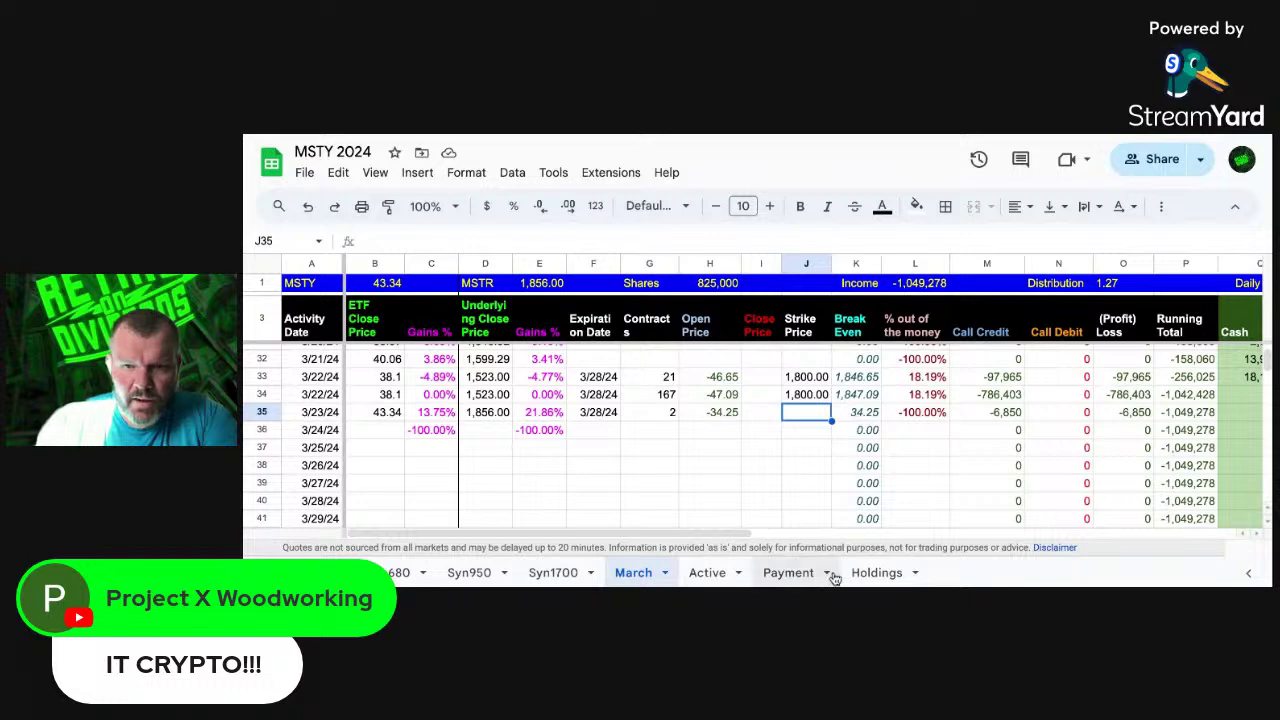
left_click(884, 575)
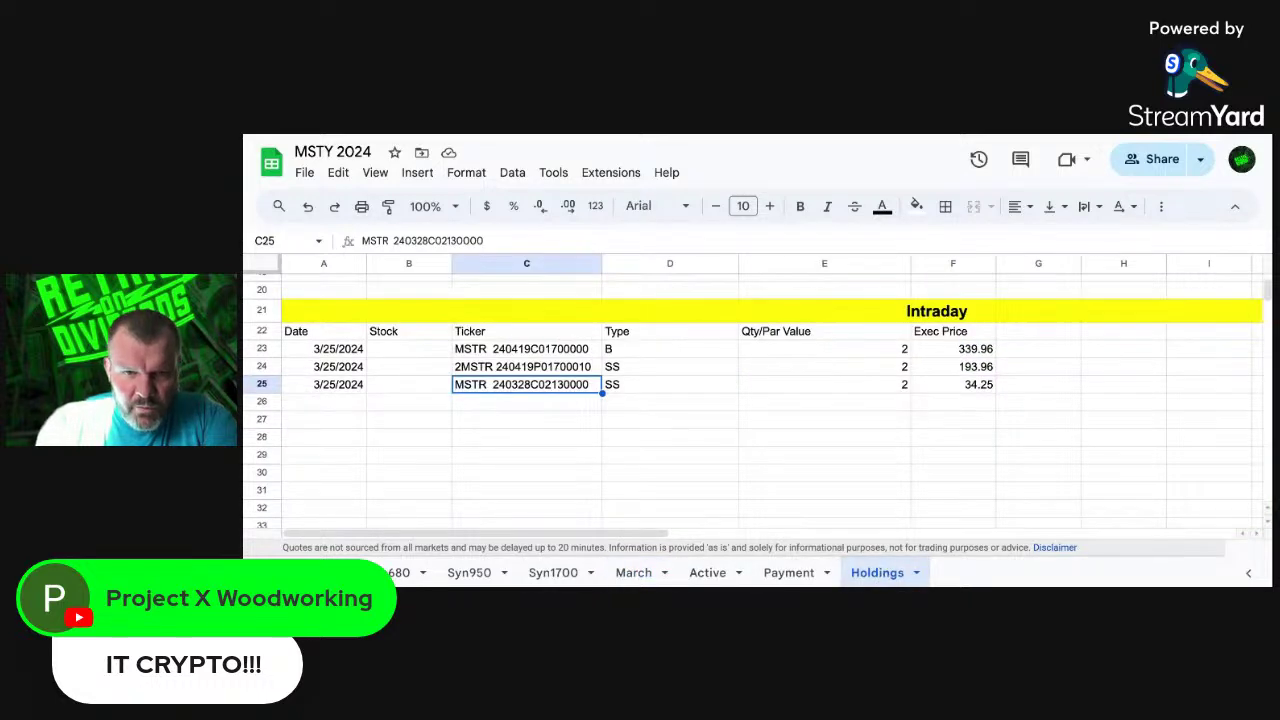
left_click(633, 574)
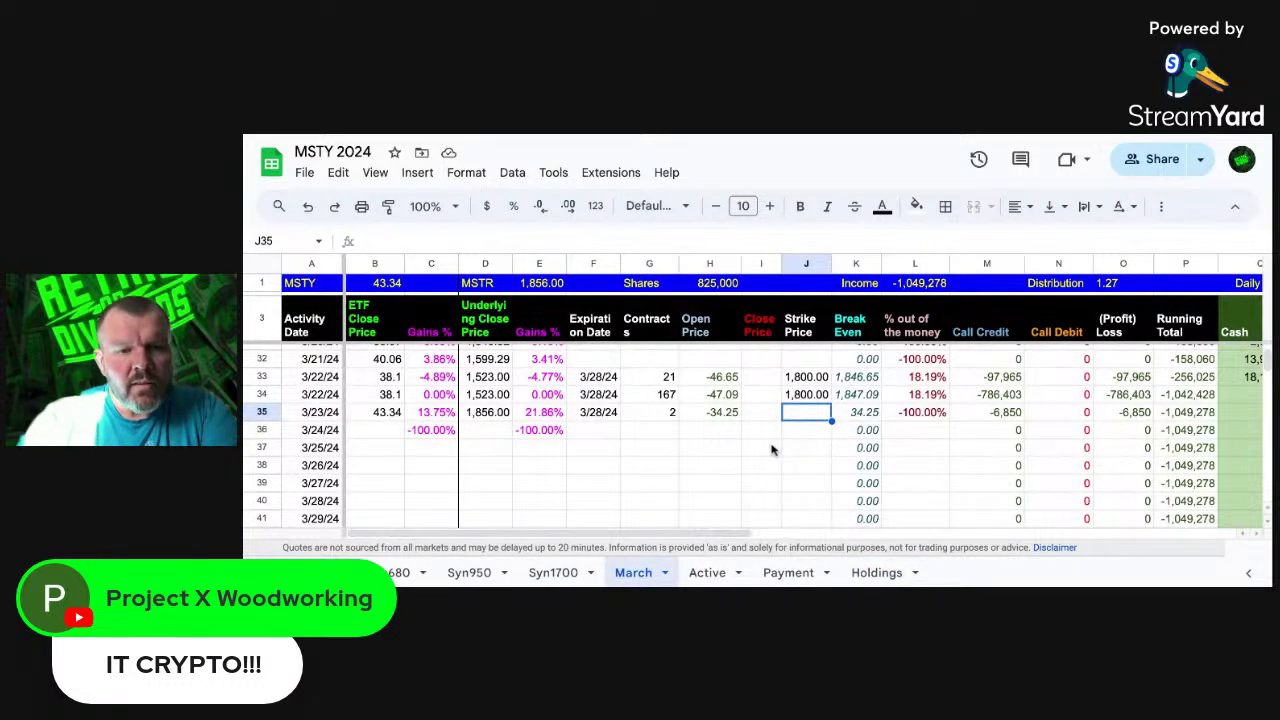
type("2130")
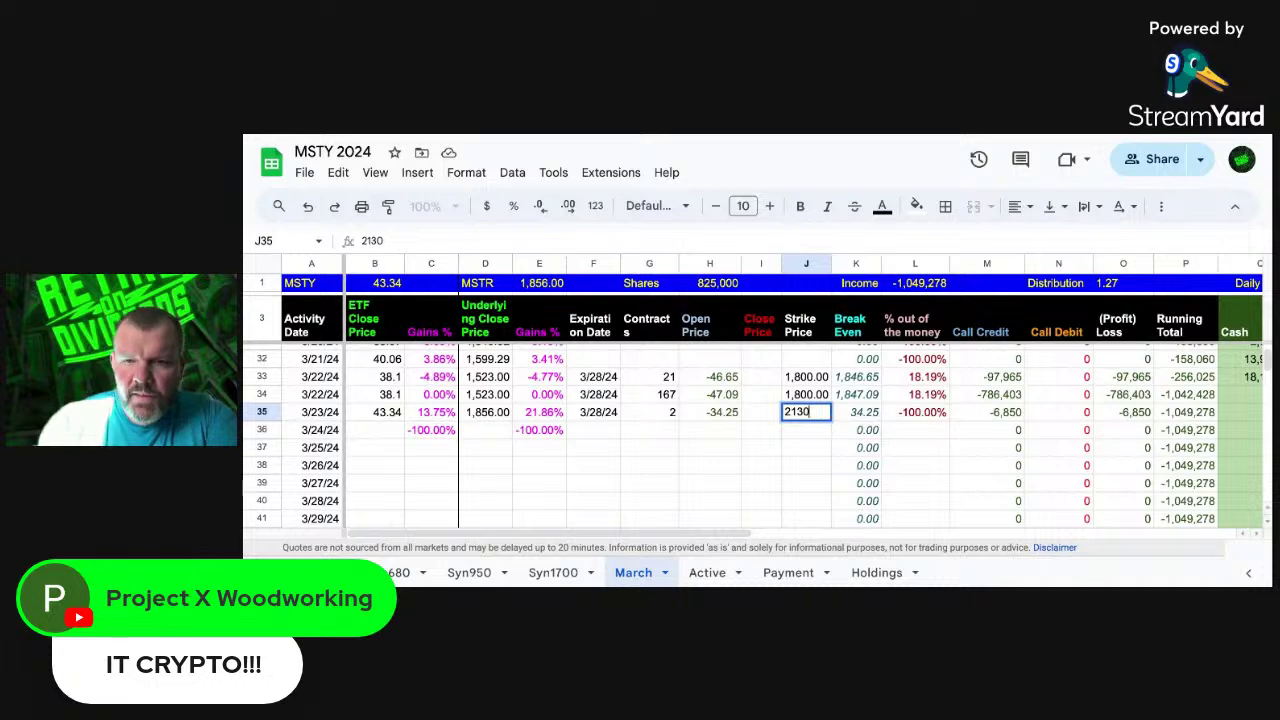
key("Tab")
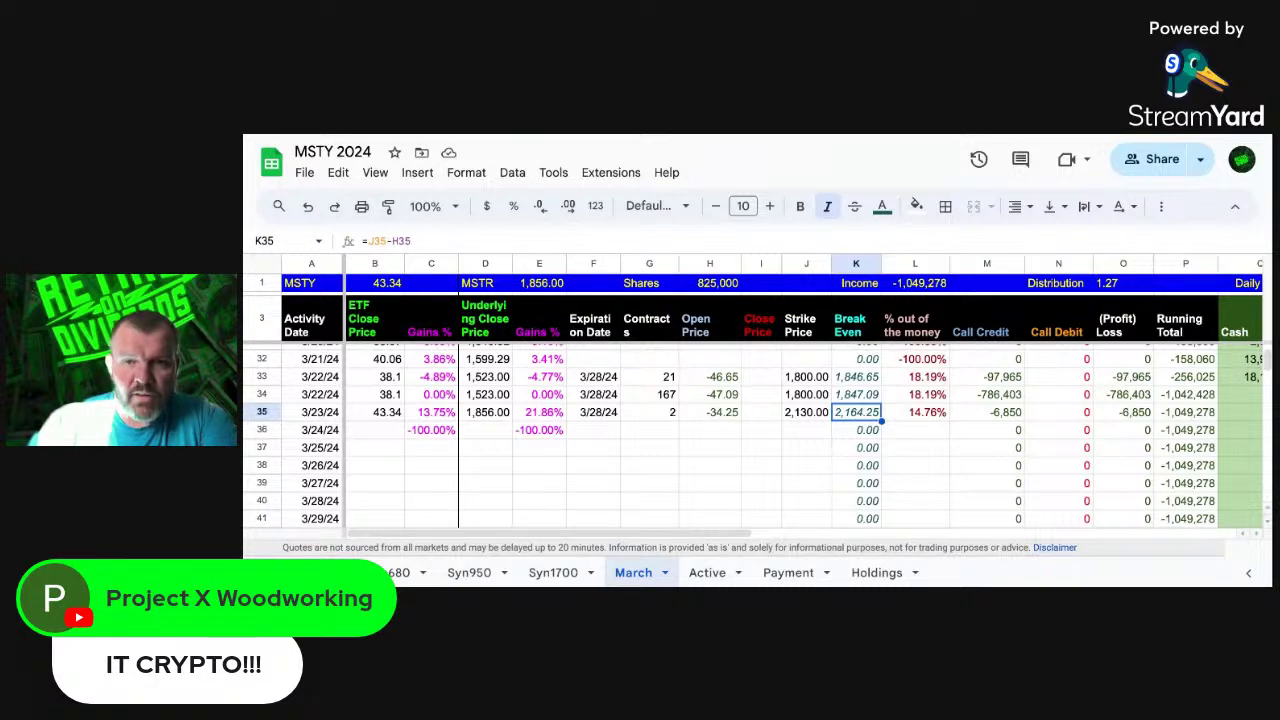
key("Right")
key("Right")
key("Right")
key("Right")
key("Right")
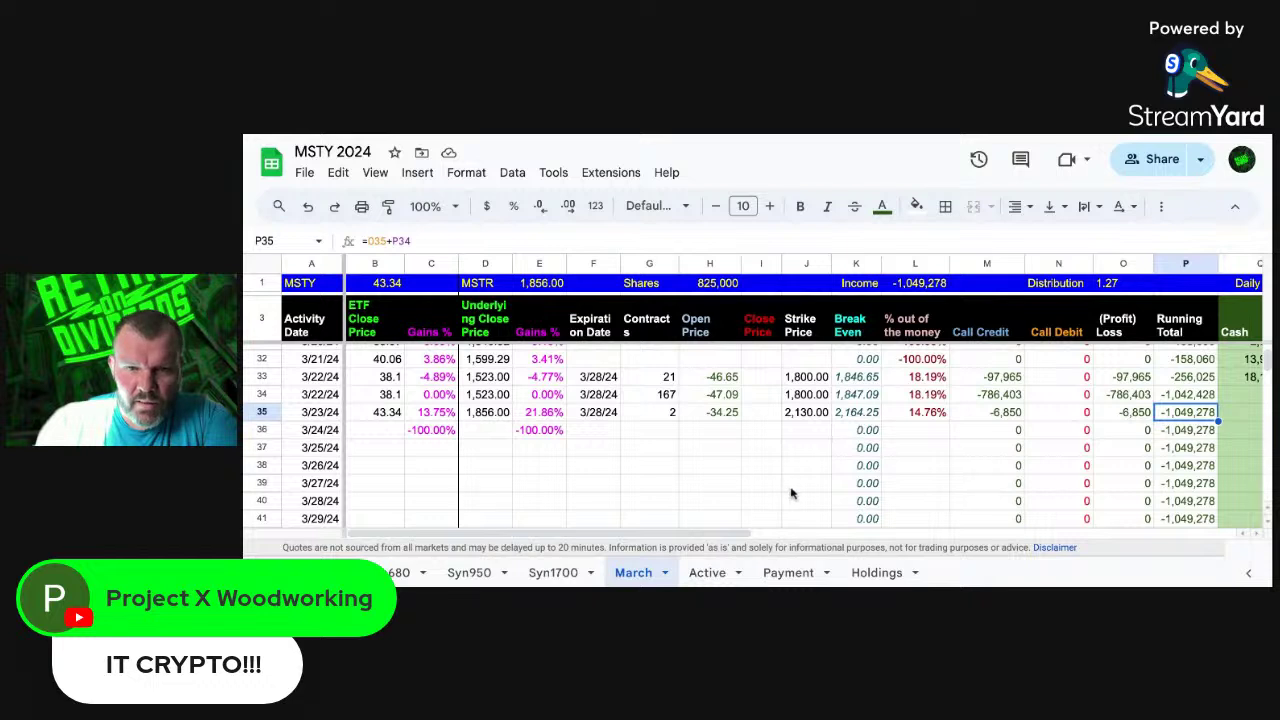
Step: On the Active sheet, insert one row above the Contracts total in row 3
left_click(707, 572)
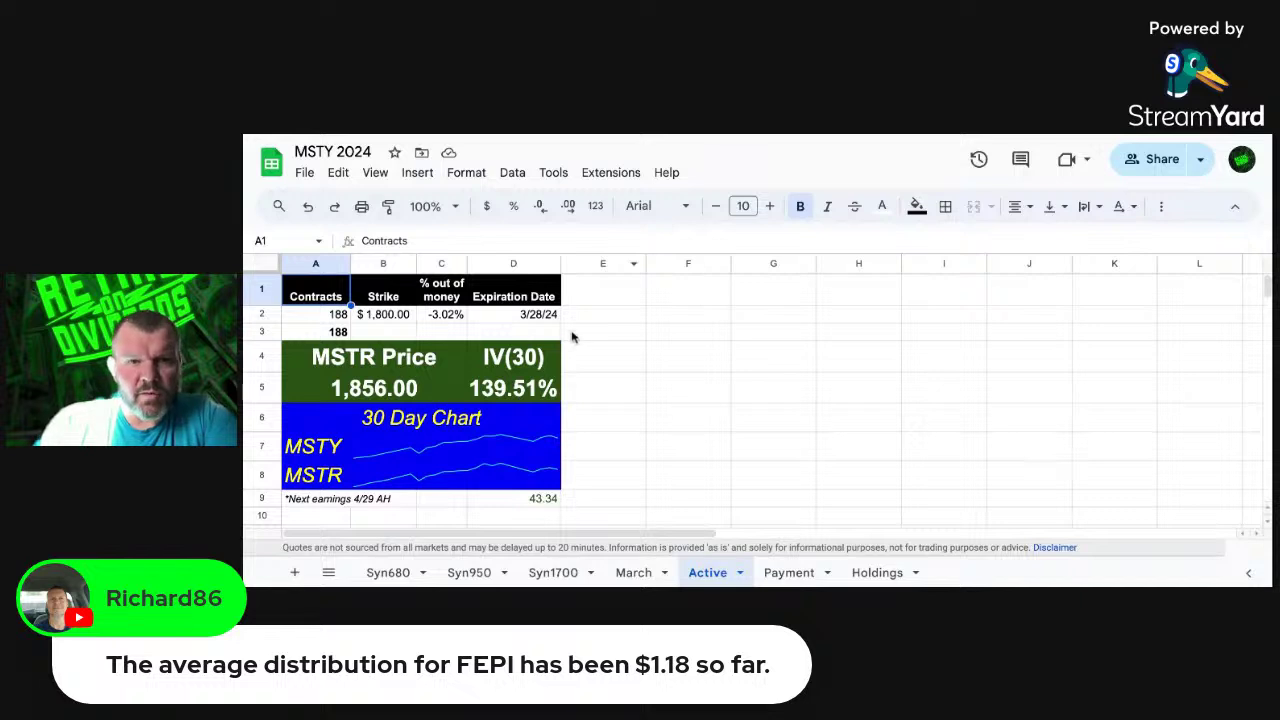
left_click(264, 333)
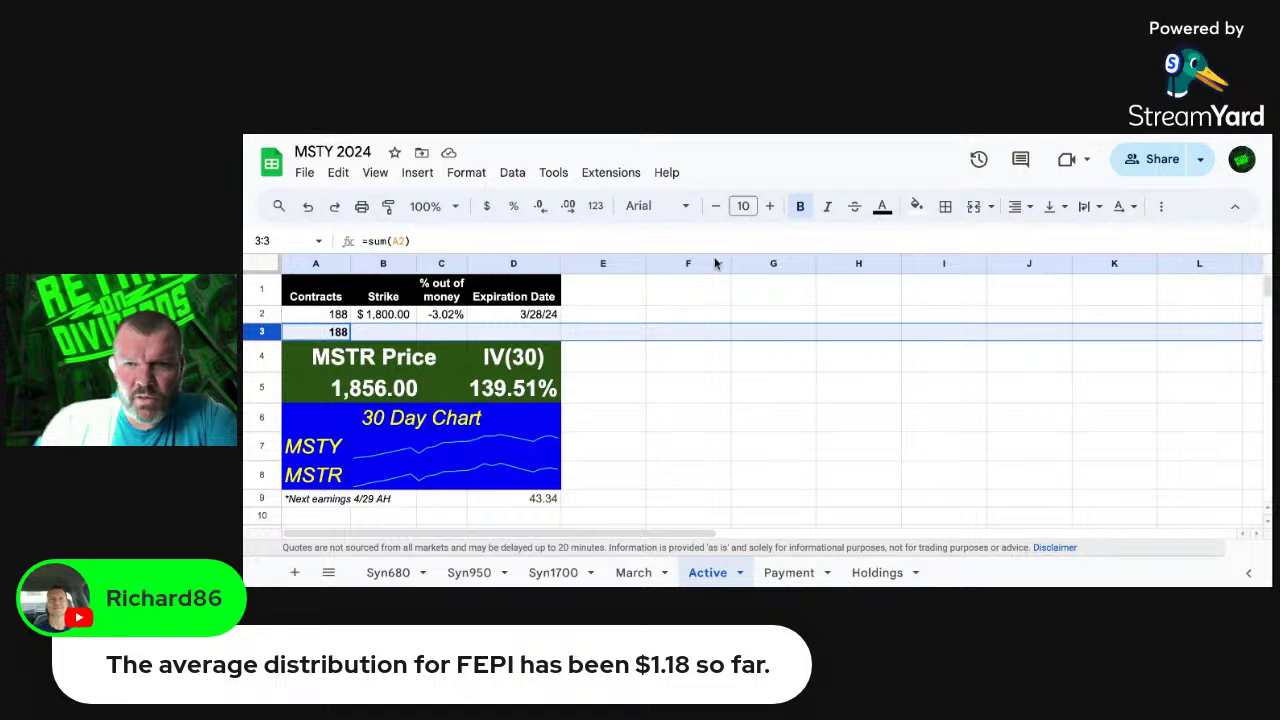
left_click(421, 174)
mouse_move(582, 234)
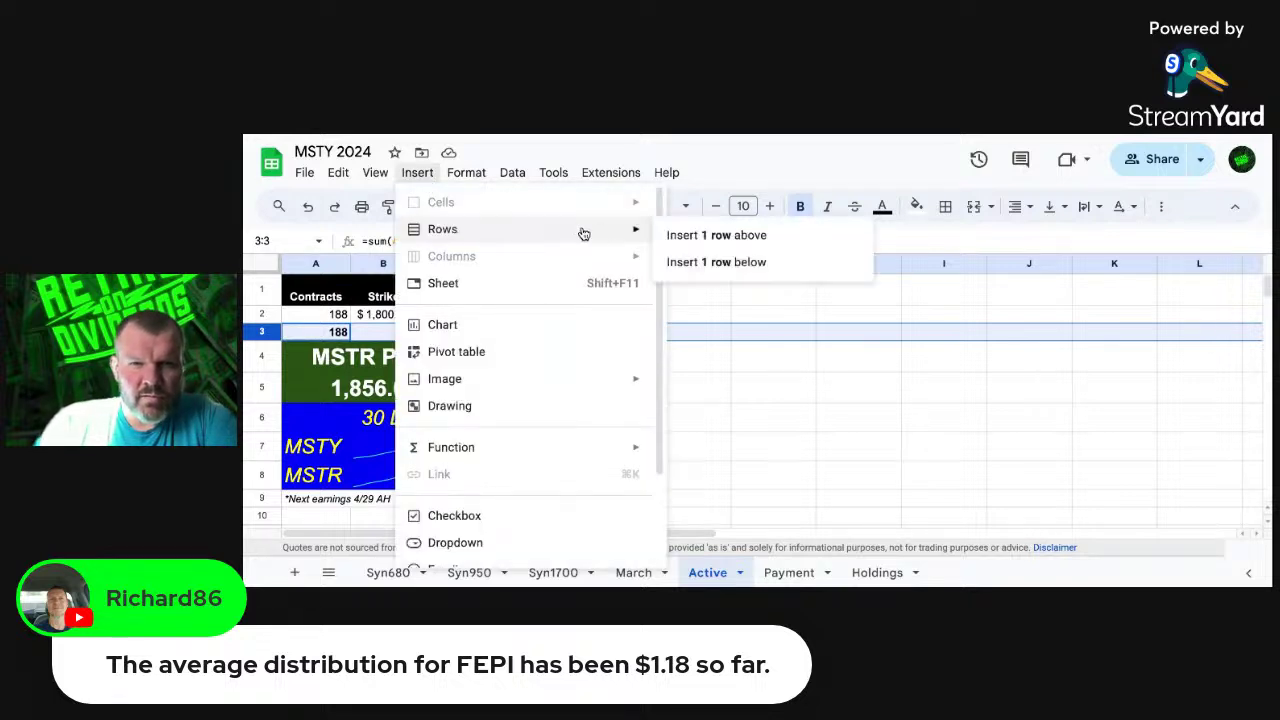
left_click(686, 238)
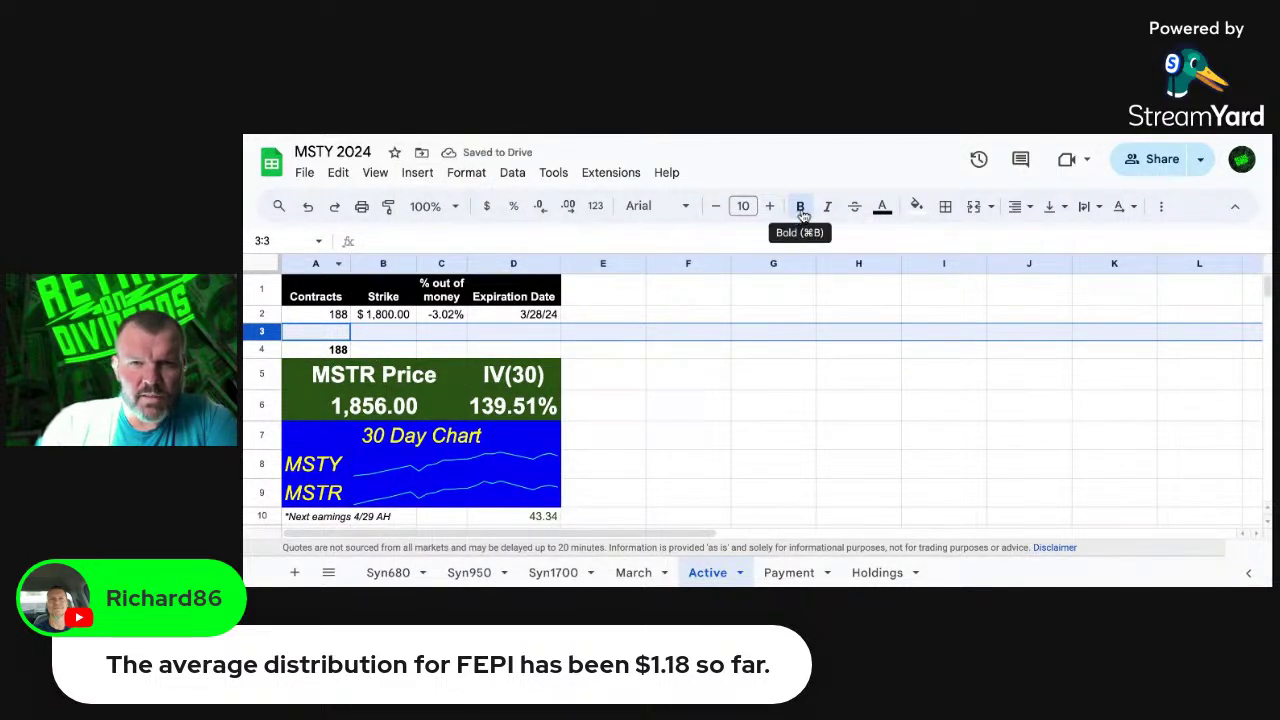
Step: Copy the % out of money formula and expiration date from row 2 into the new row 3
left_click(444, 316)
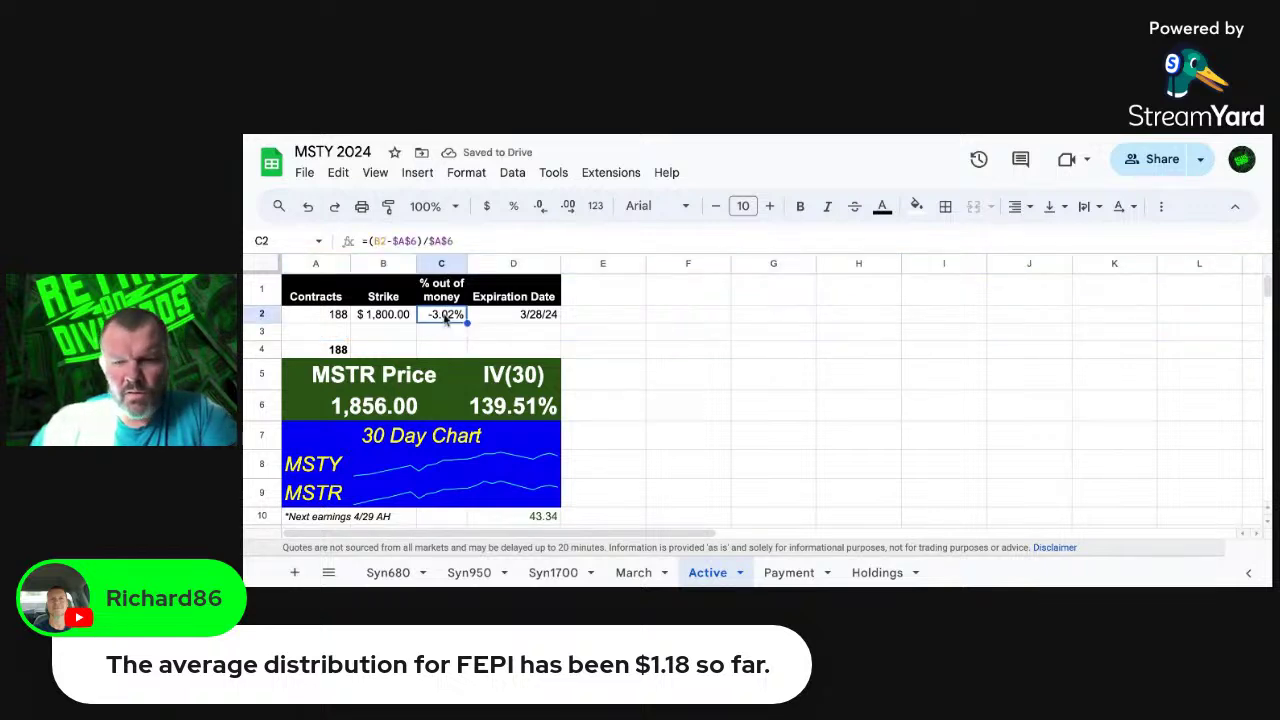
key("shift+Right")
key("ctrl+c")
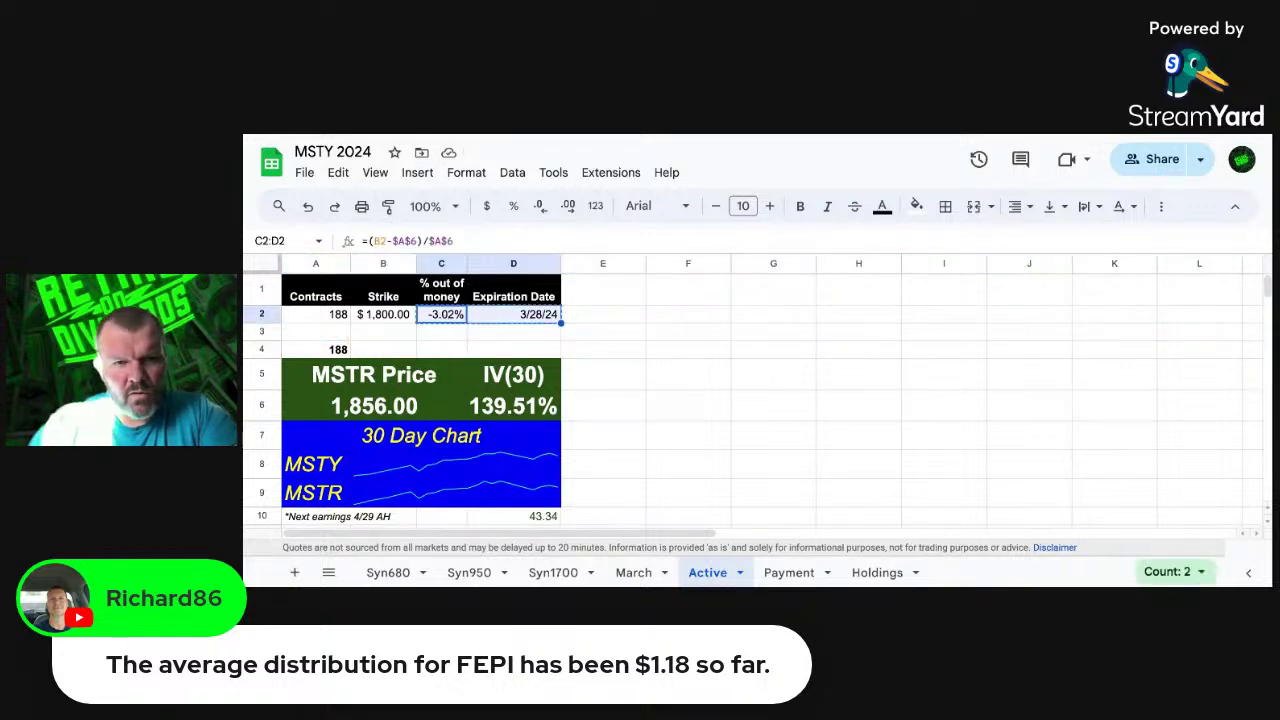
key("Down")
key("ctrl+v")
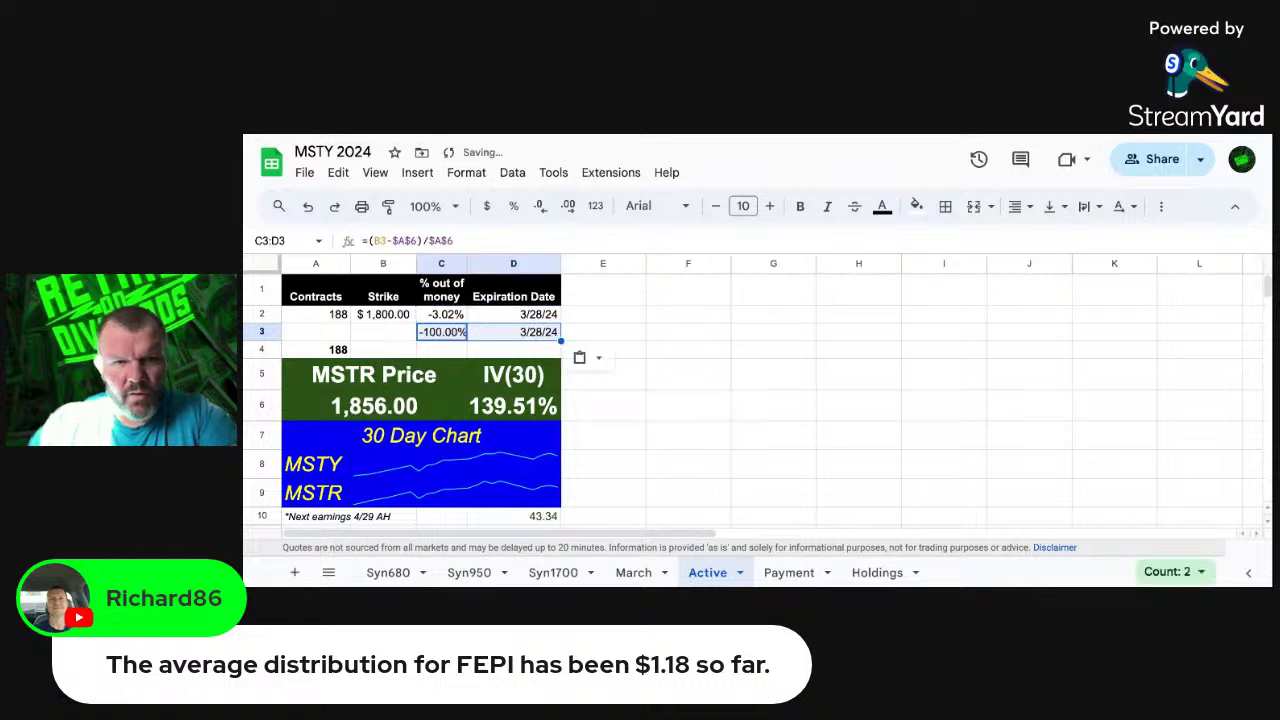
Step: Enter 2 contracts and a strike of 2130 in row 3 of the Active sheet
left_click(315, 331)
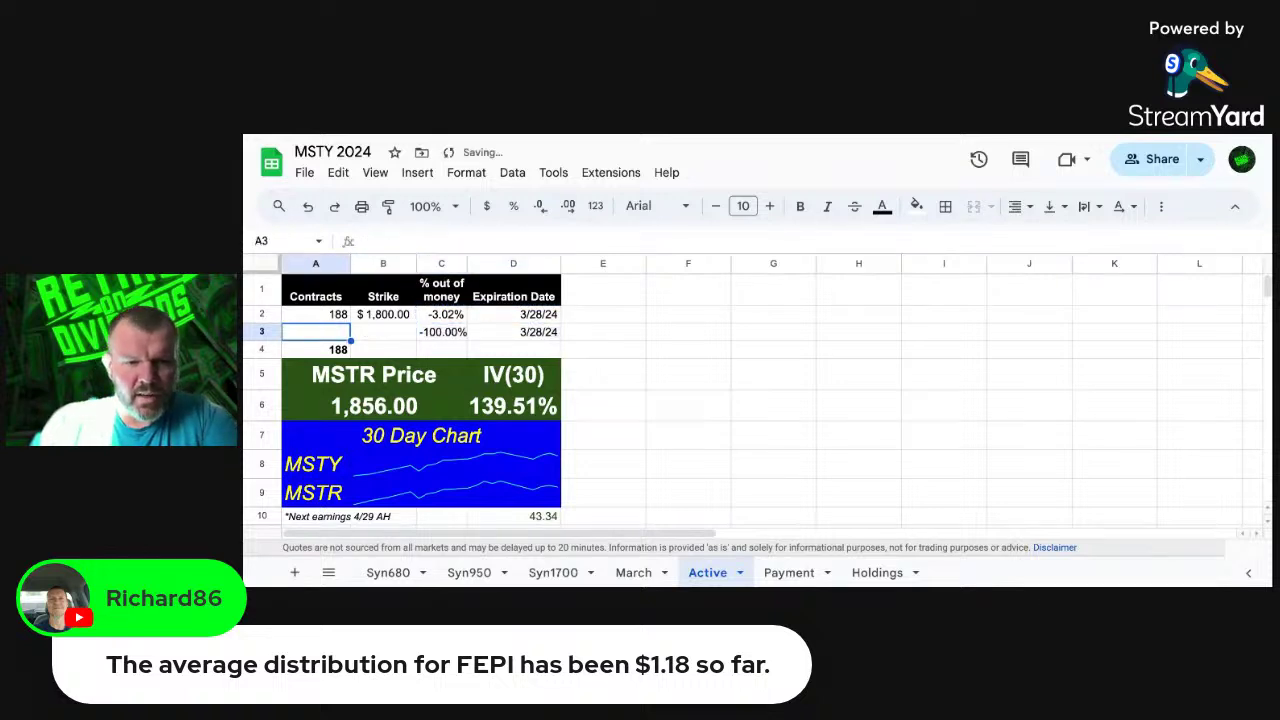
type("2")
key("Tab")
type("2")
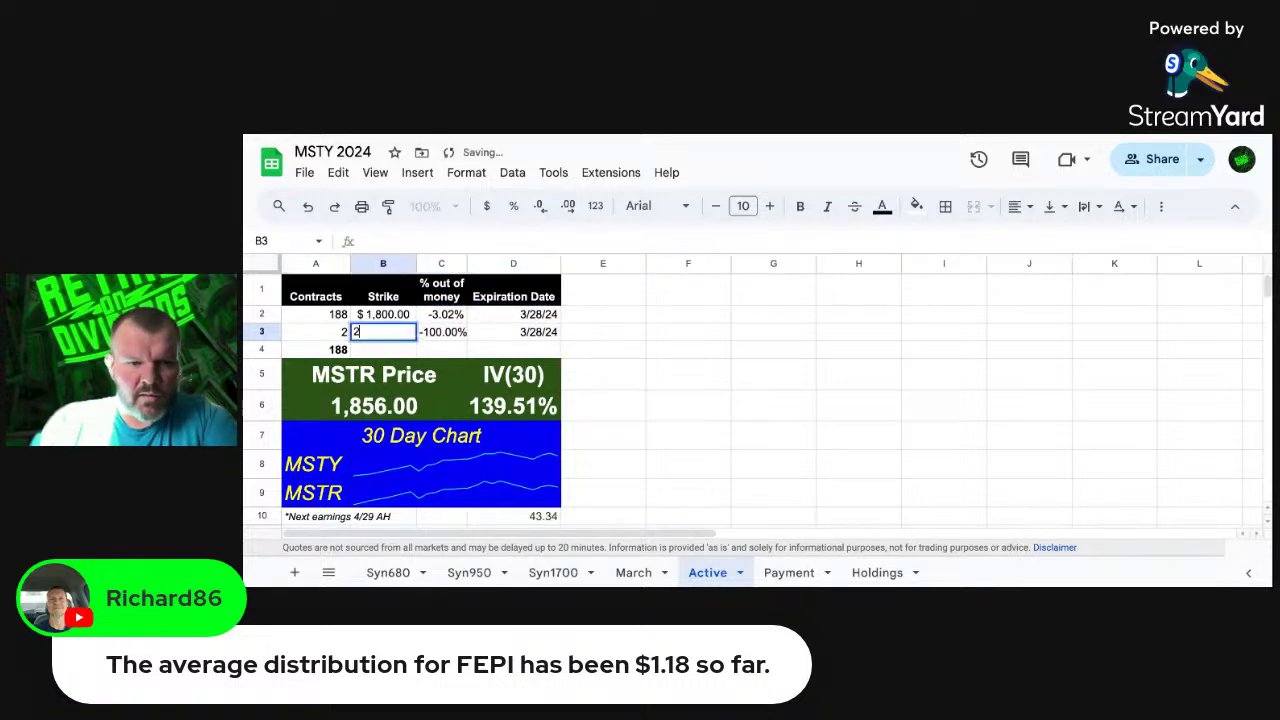
type("130")
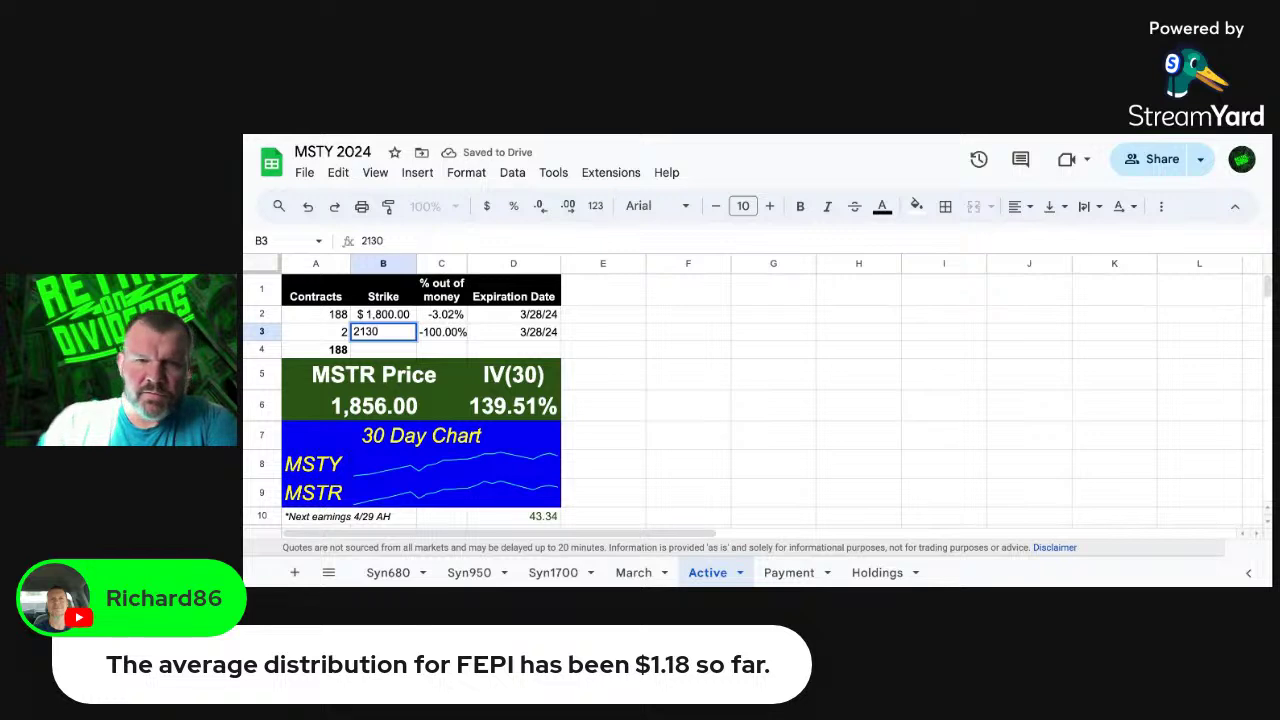
key("Return")
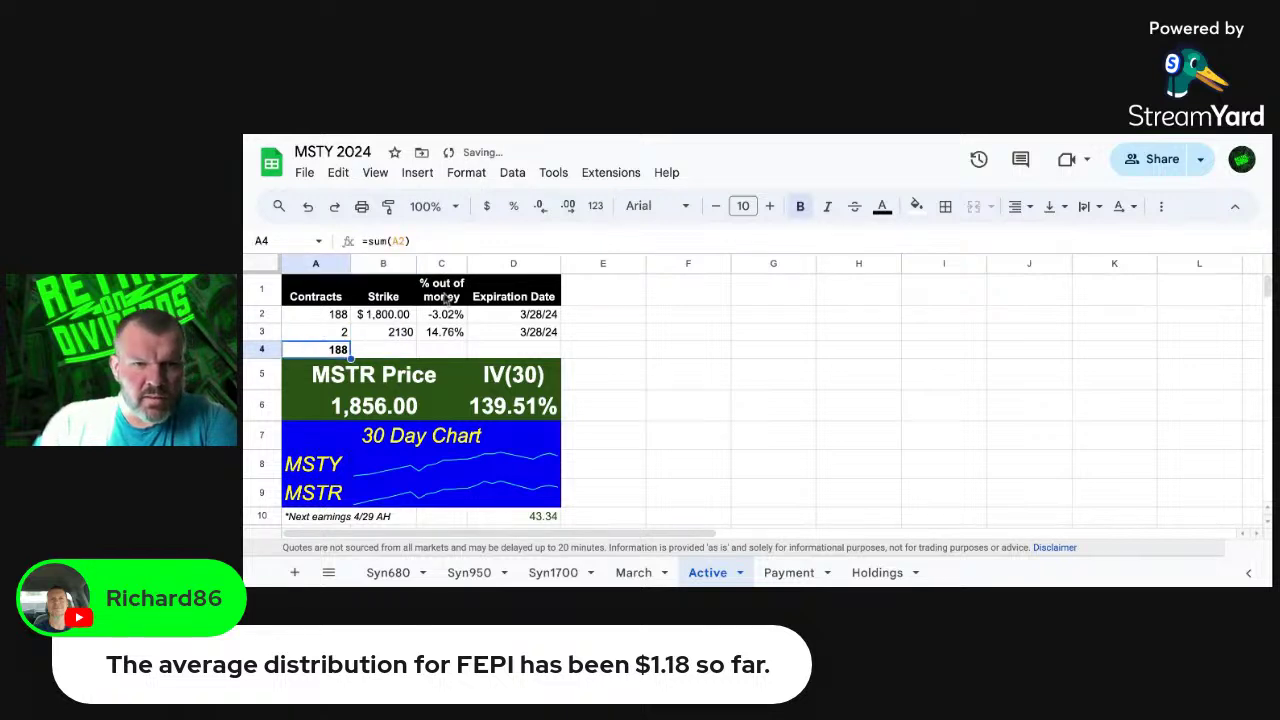
Step: Remove the cell reference from the Contracts total formula in A4, leaving =sum( open for a new range
left_click(431, 241)
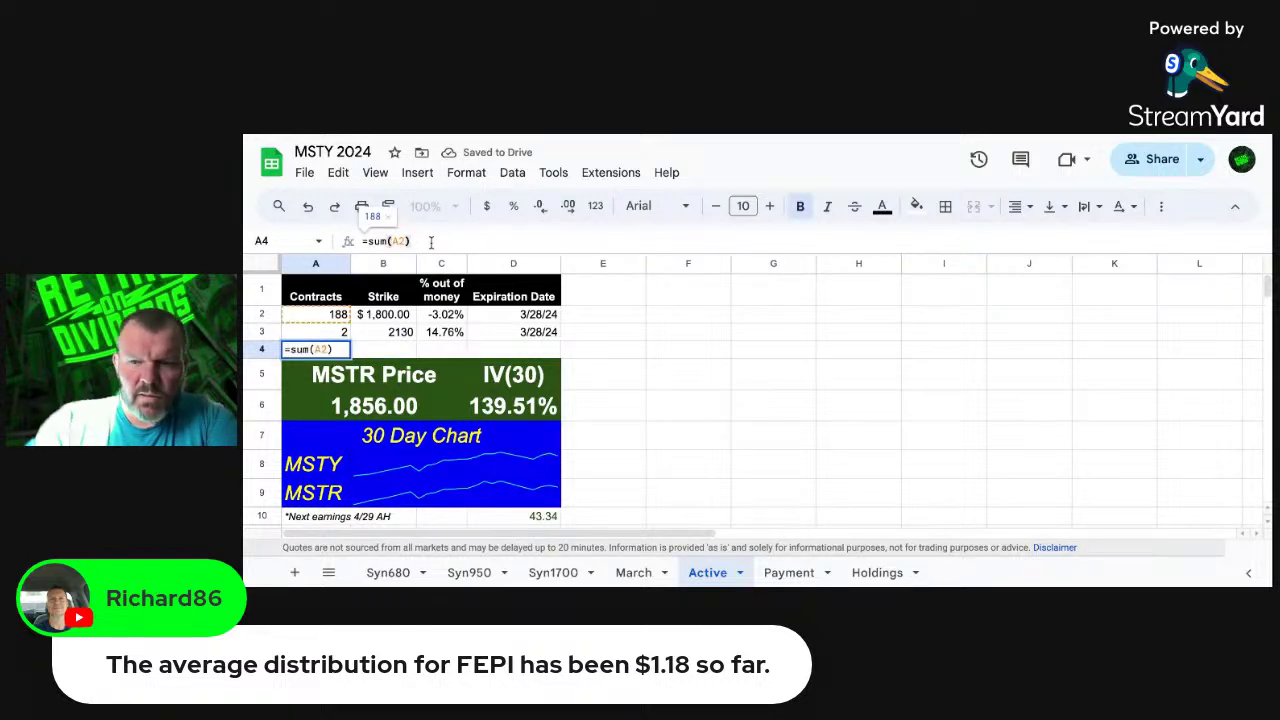
key("BackSpace")
key("BackSpace")
key("BackSpace")
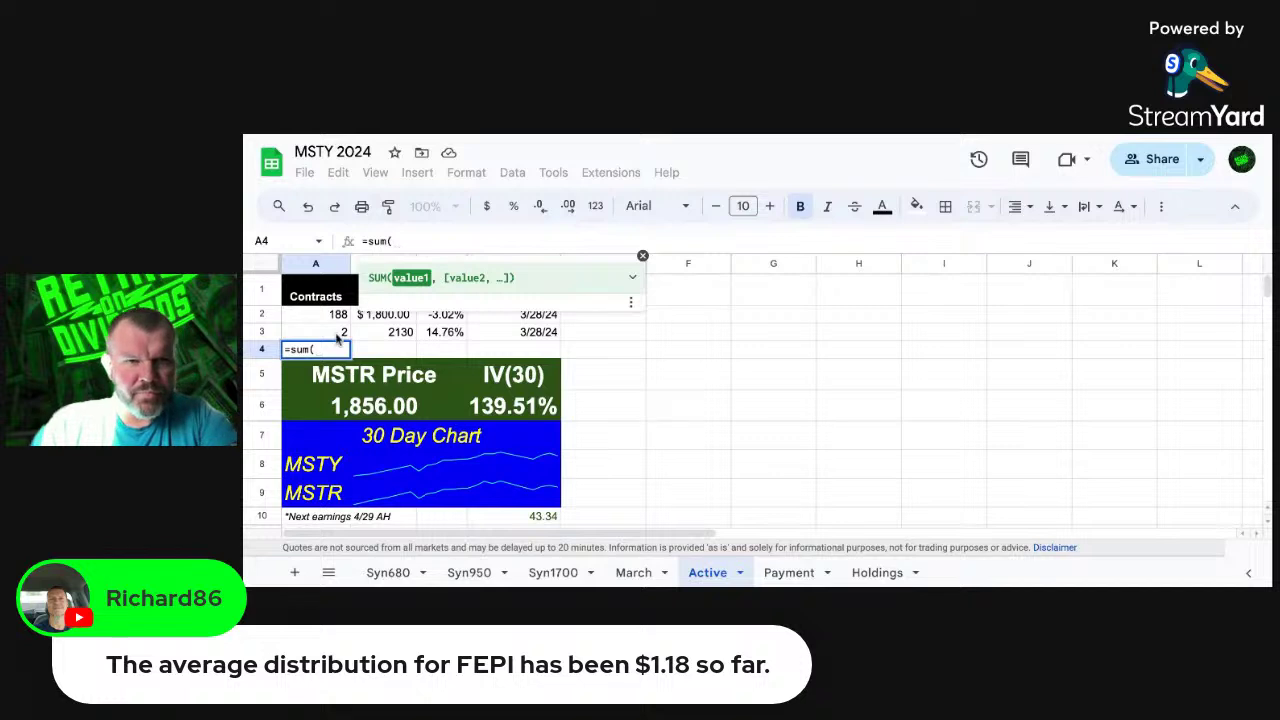
left_click(331, 332)
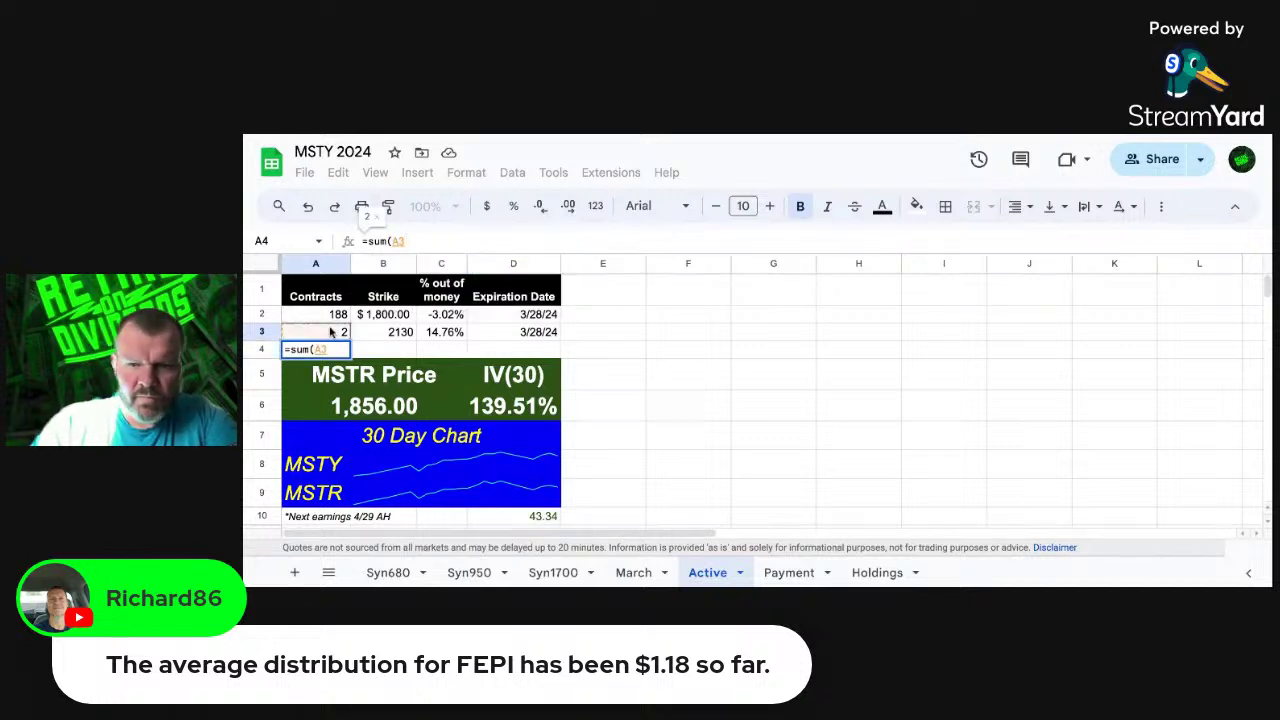
type(")")
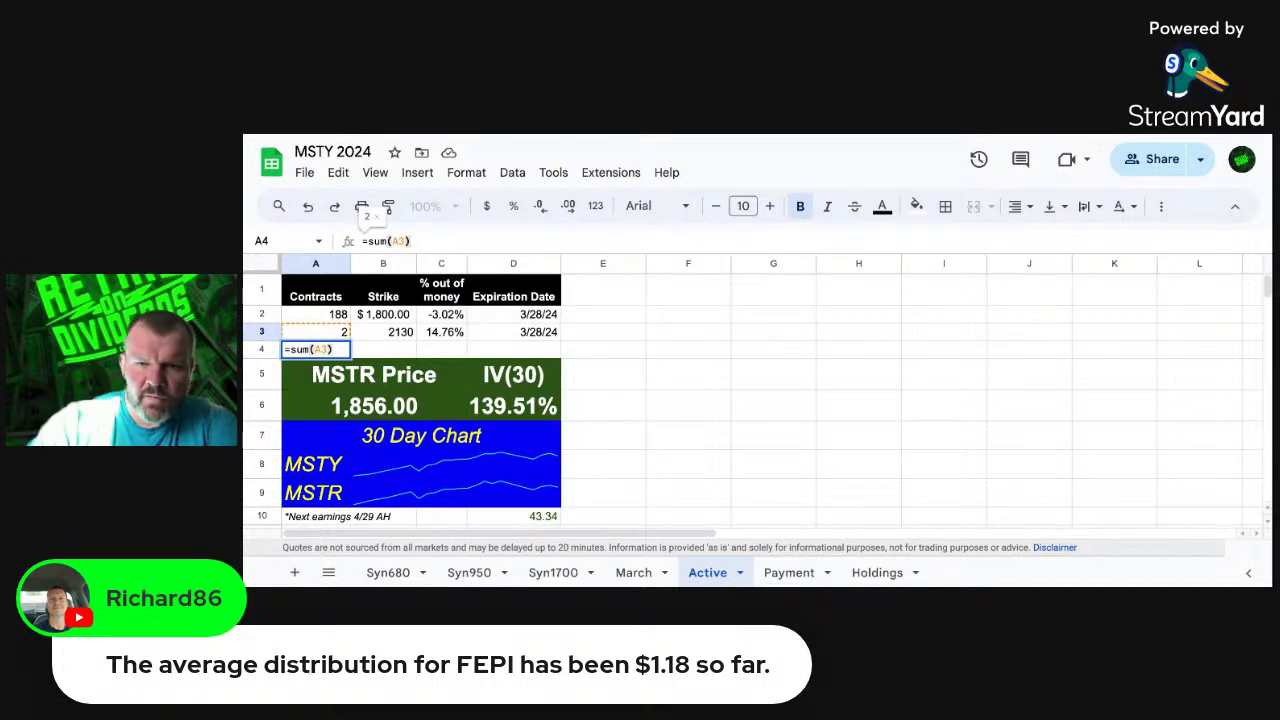
key("BackSpace")
key("BackSpace")
key("BackSpace")
type("A")
key("BackSpace")
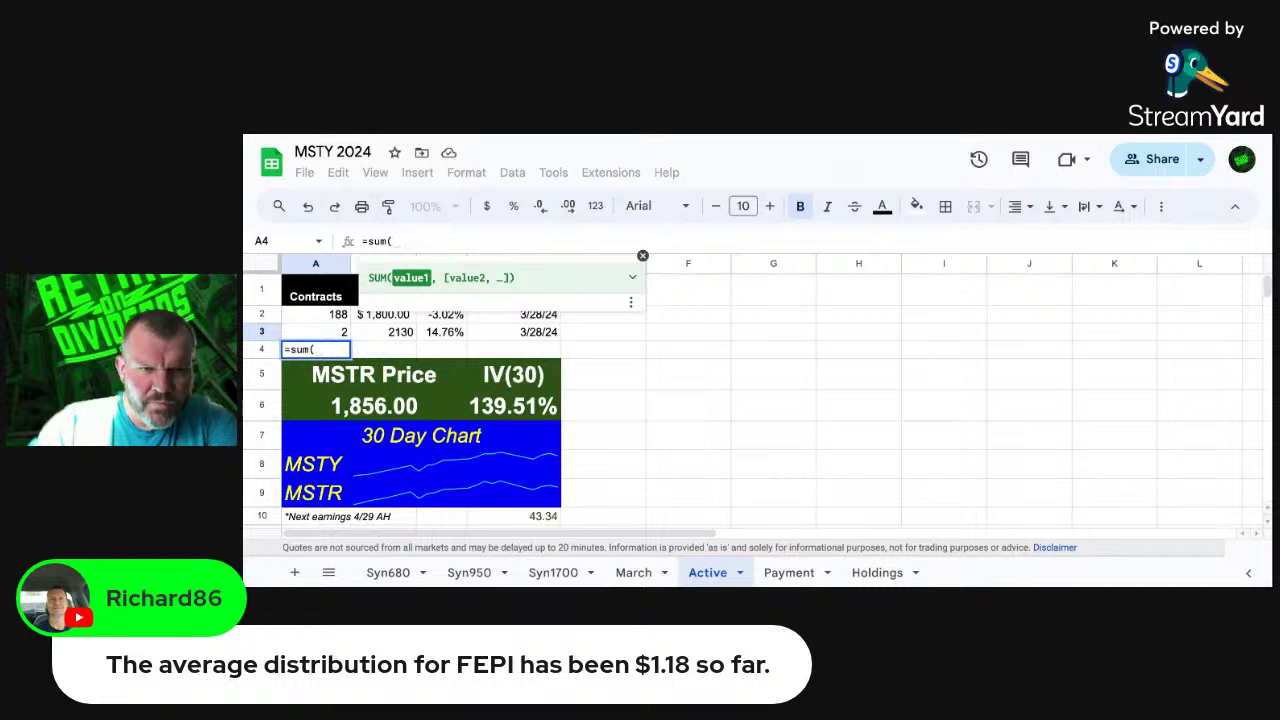
Step: Complete the Contracts total formula in A4 as =sum(A2:A3)
left_click(316, 316)
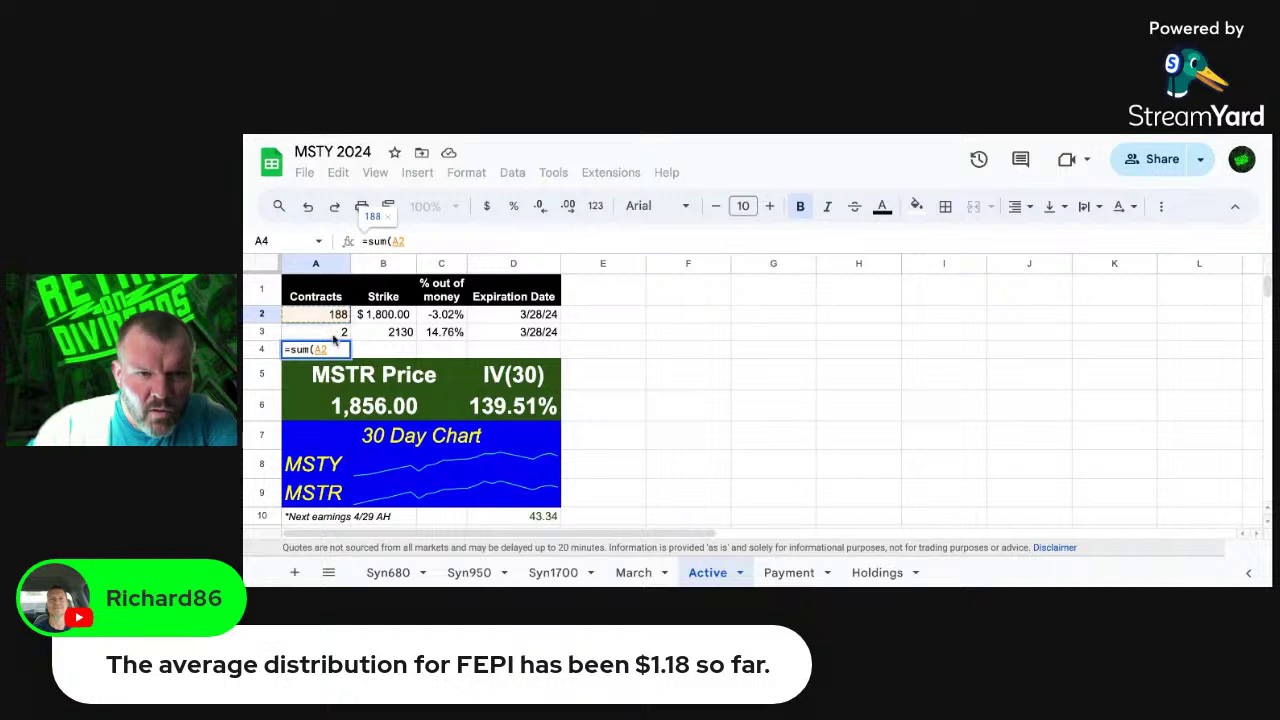
left_click_drag(335, 321, 335, 331)
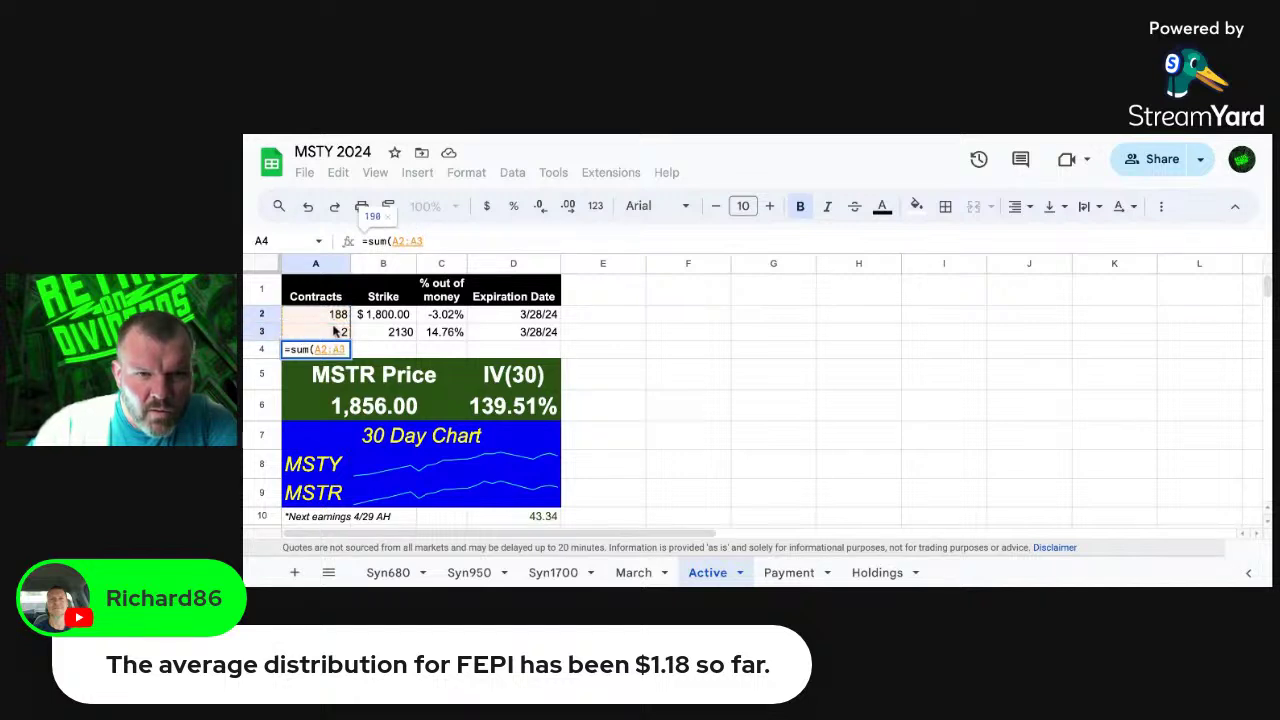
type(")")
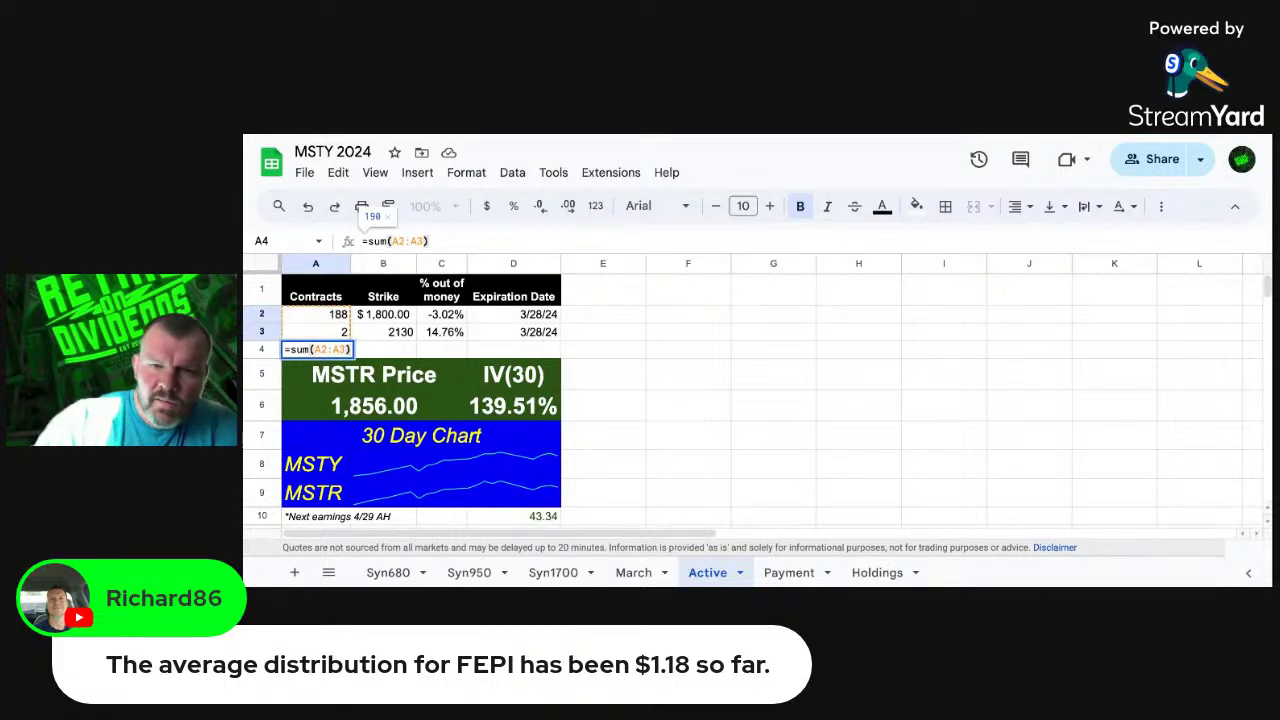
key("Return")
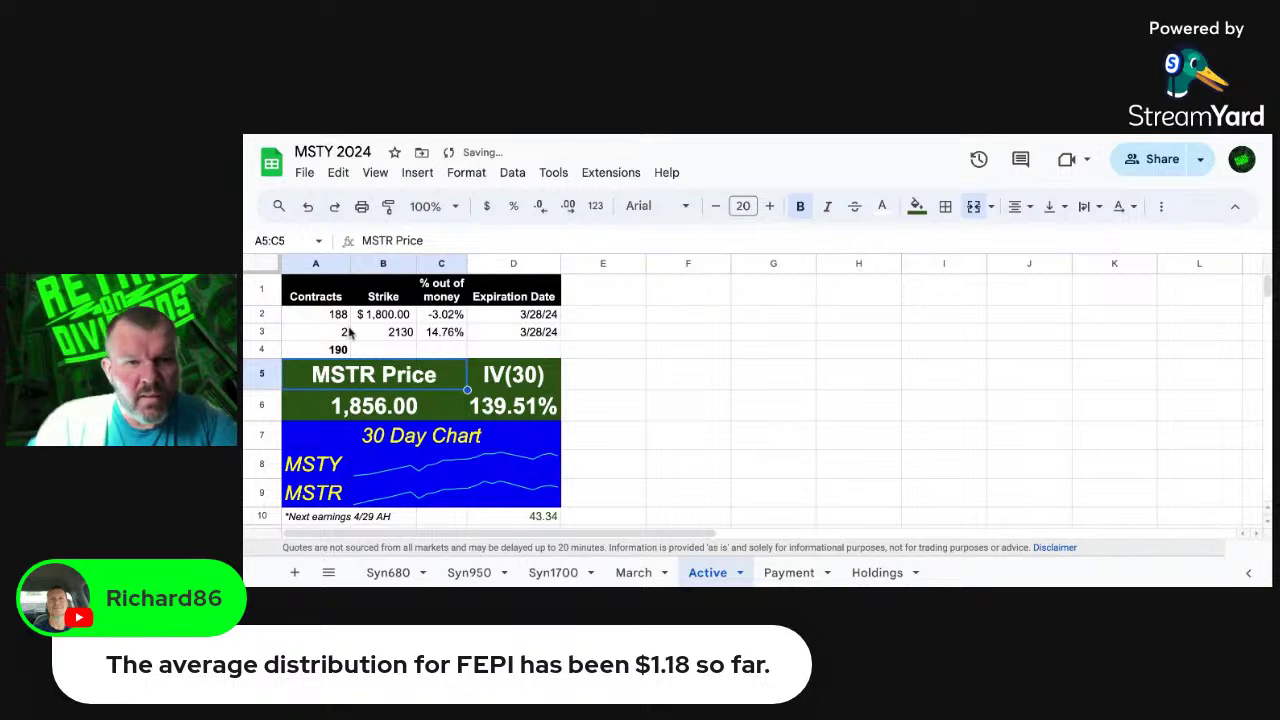
Step: Format the 2130 strike in B3 as currency
left_click(377, 336)
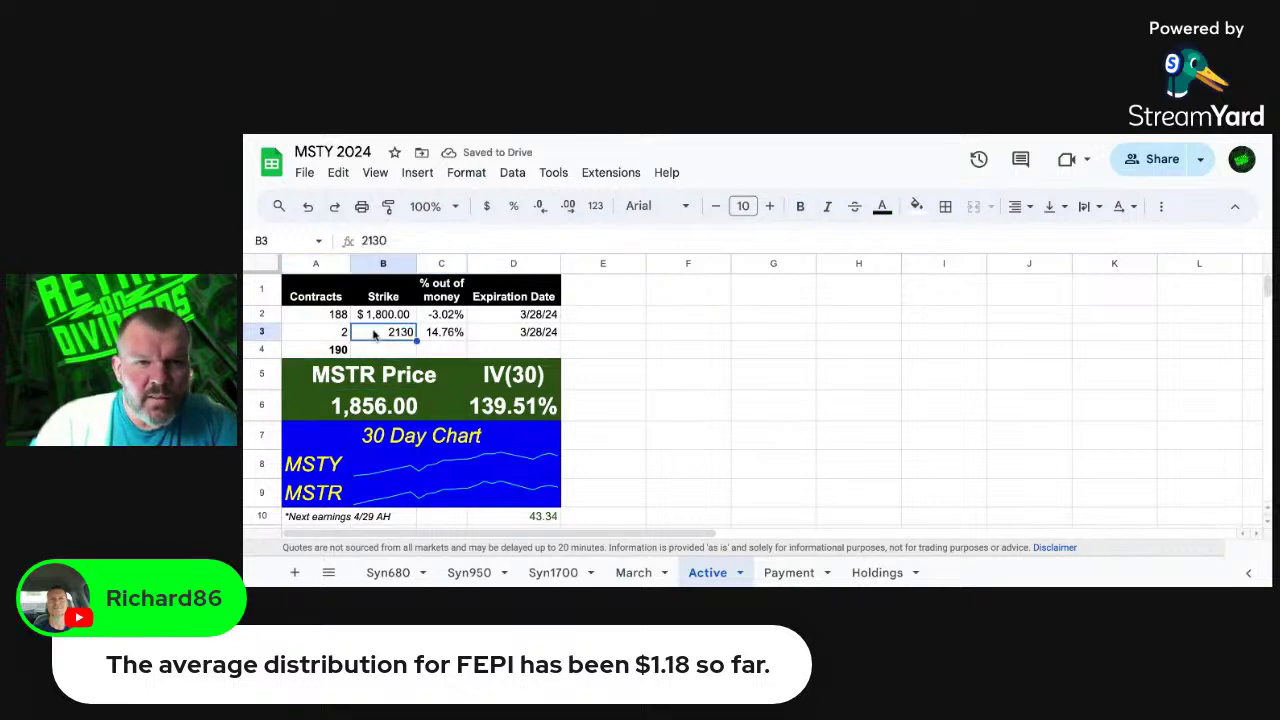
left_click(488, 207)
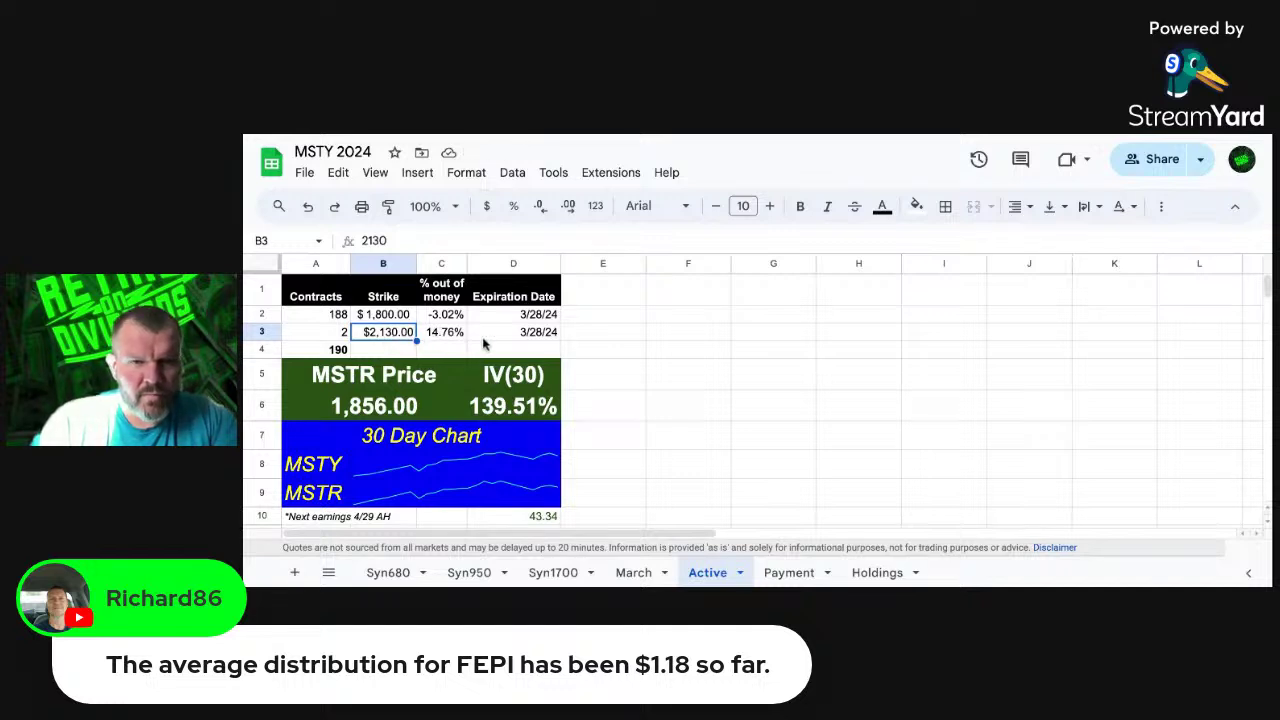
left_click(637, 358)
Step: Examine the lower part of the Active sheet, including the Contracts, Allocation, CAP % and CAP Amount table
key("Down")
key("Down")
key("Down")
key("Down")
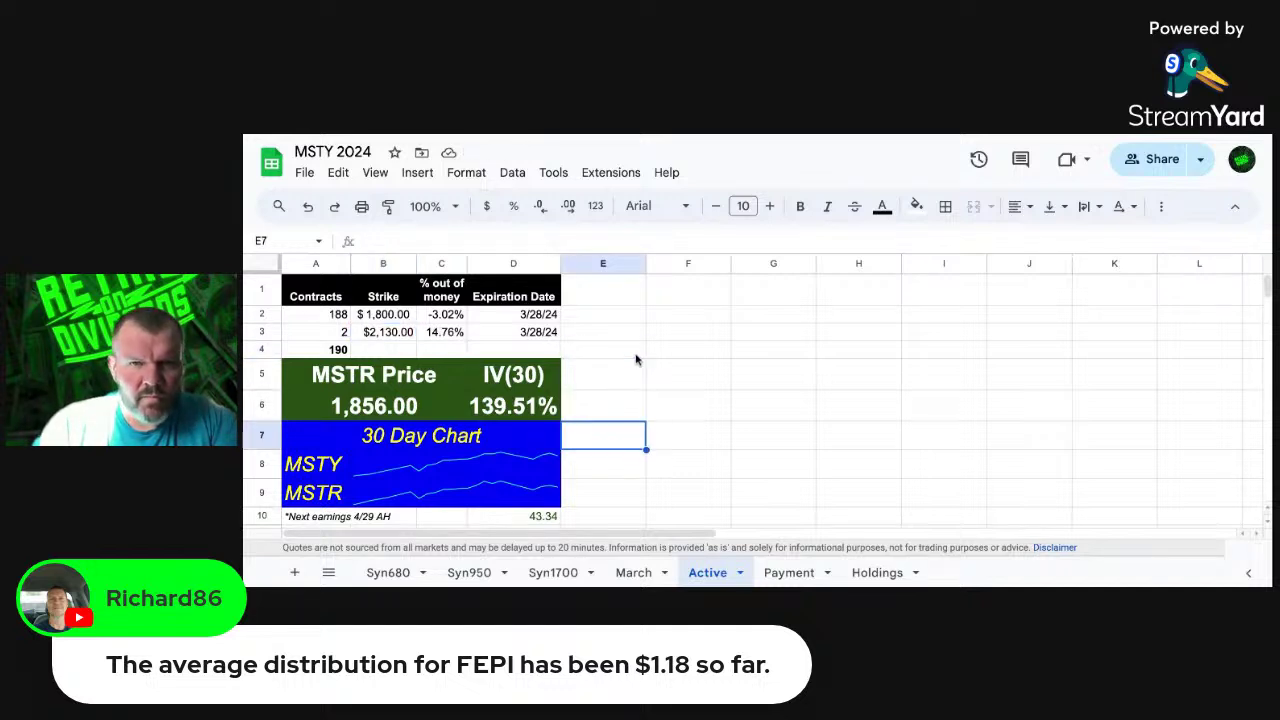
key("Down")
key("Down")
key("Down")
key("Down")
key("Down")
key("Down")
key("Down")
key("Down")
key("Down")
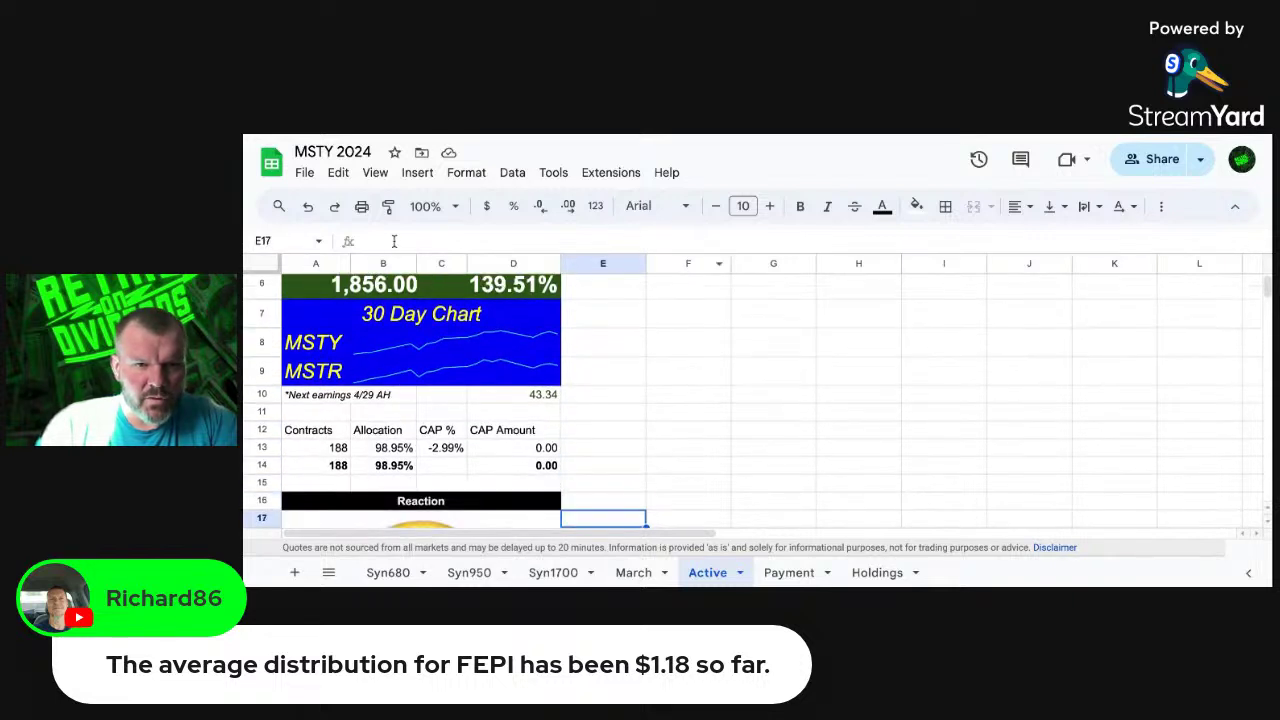
Step: Insert a row below row 13 of the Active sheet and copy row 13's allocation and CAP formulas into it
left_click(264, 448)
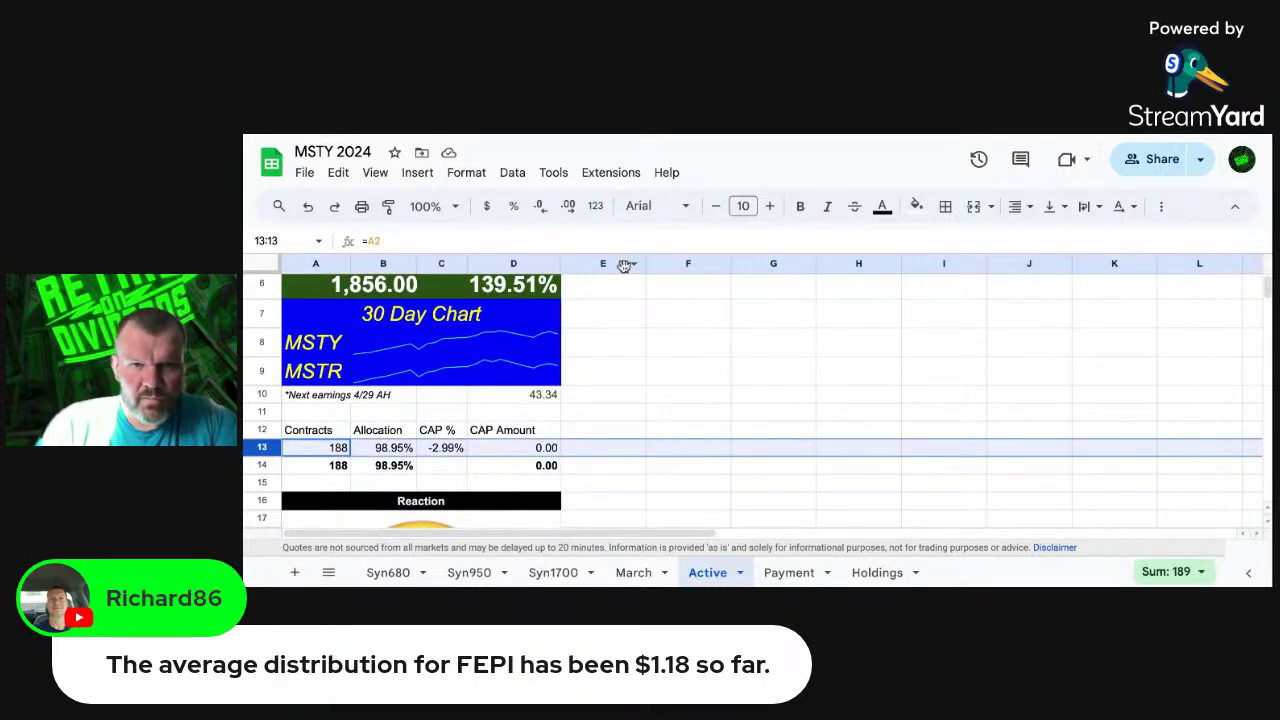
left_click(414, 174)
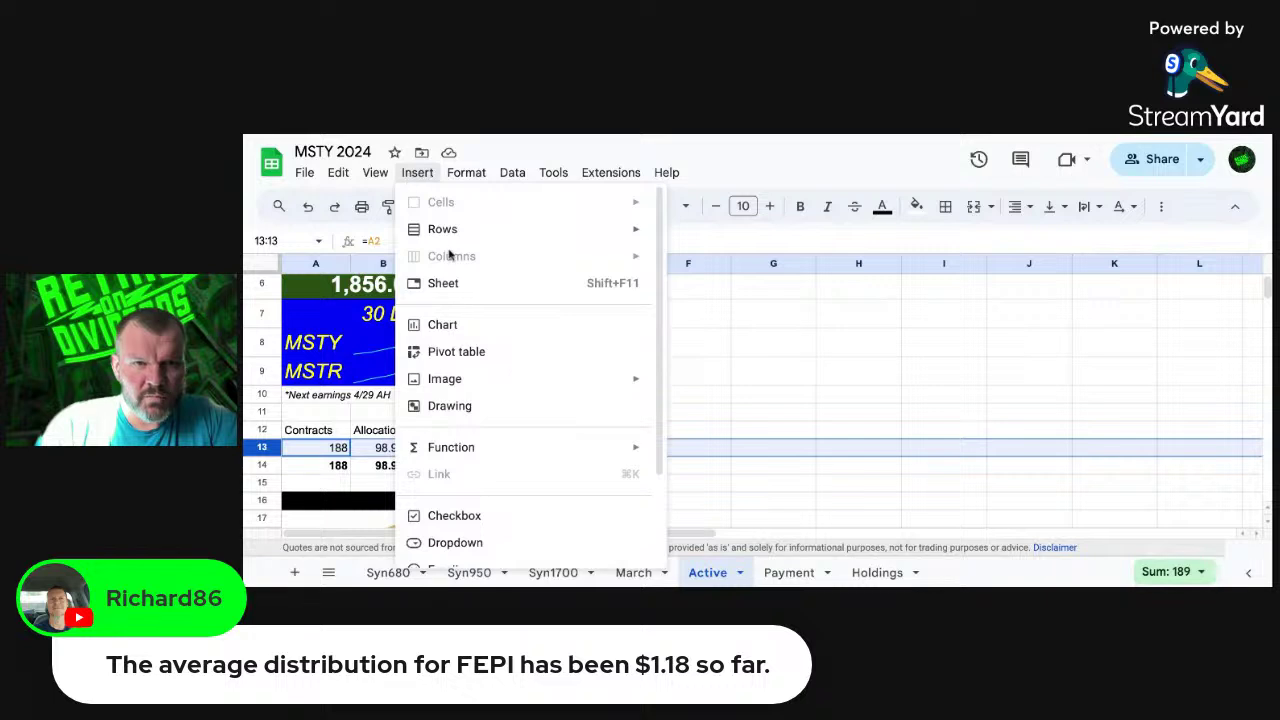
mouse_move(500, 236)
left_click(690, 263)
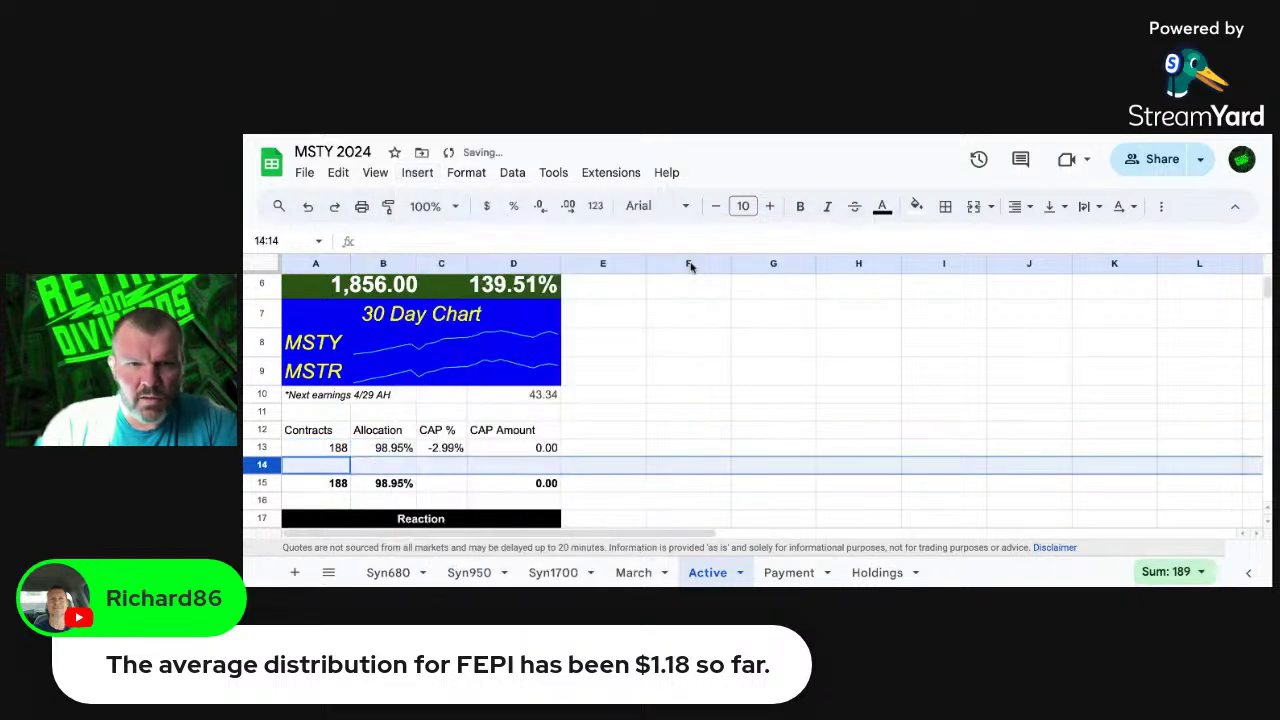
left_click(268, 450)
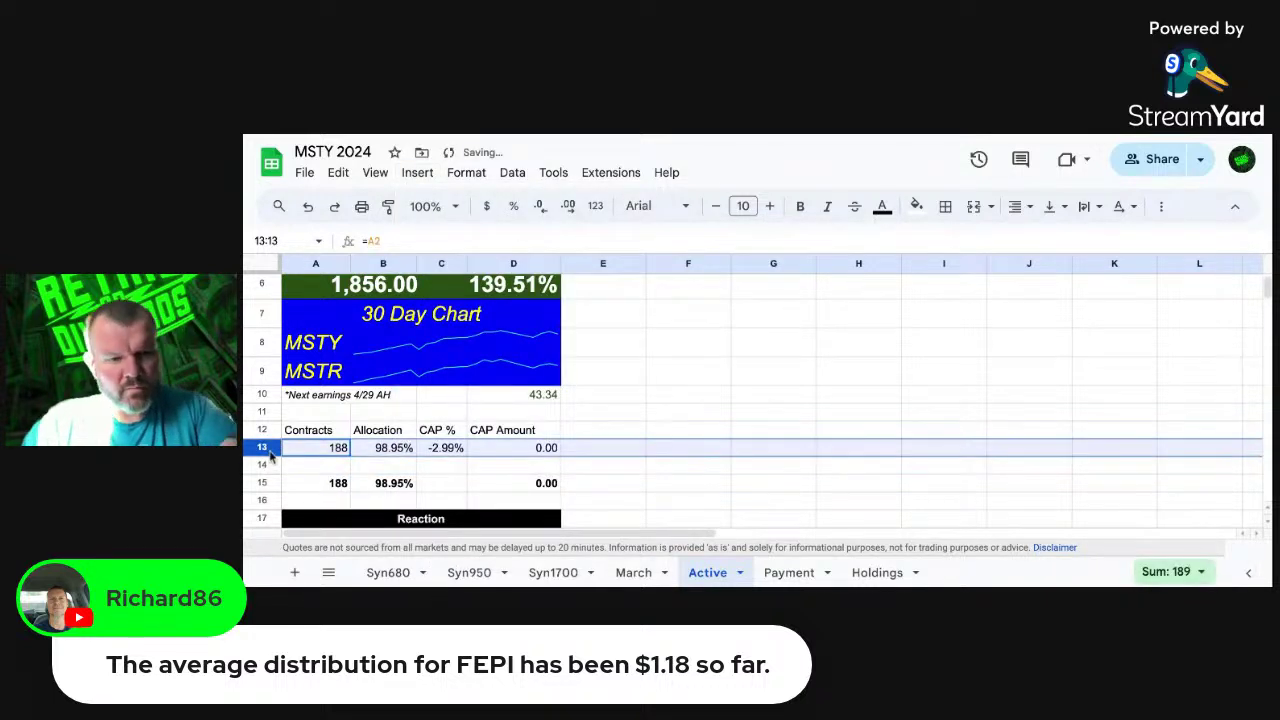
key("ctrl+c")
left_click(266, 467)
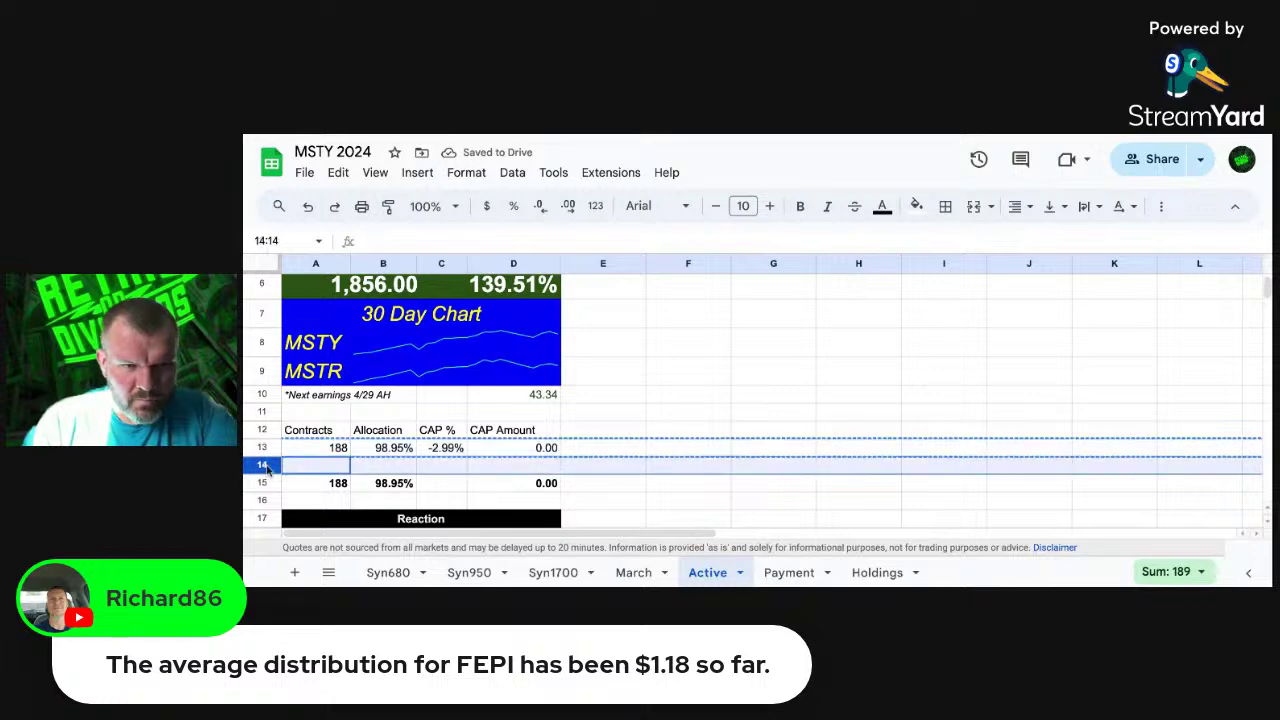
key("ctrl+v")
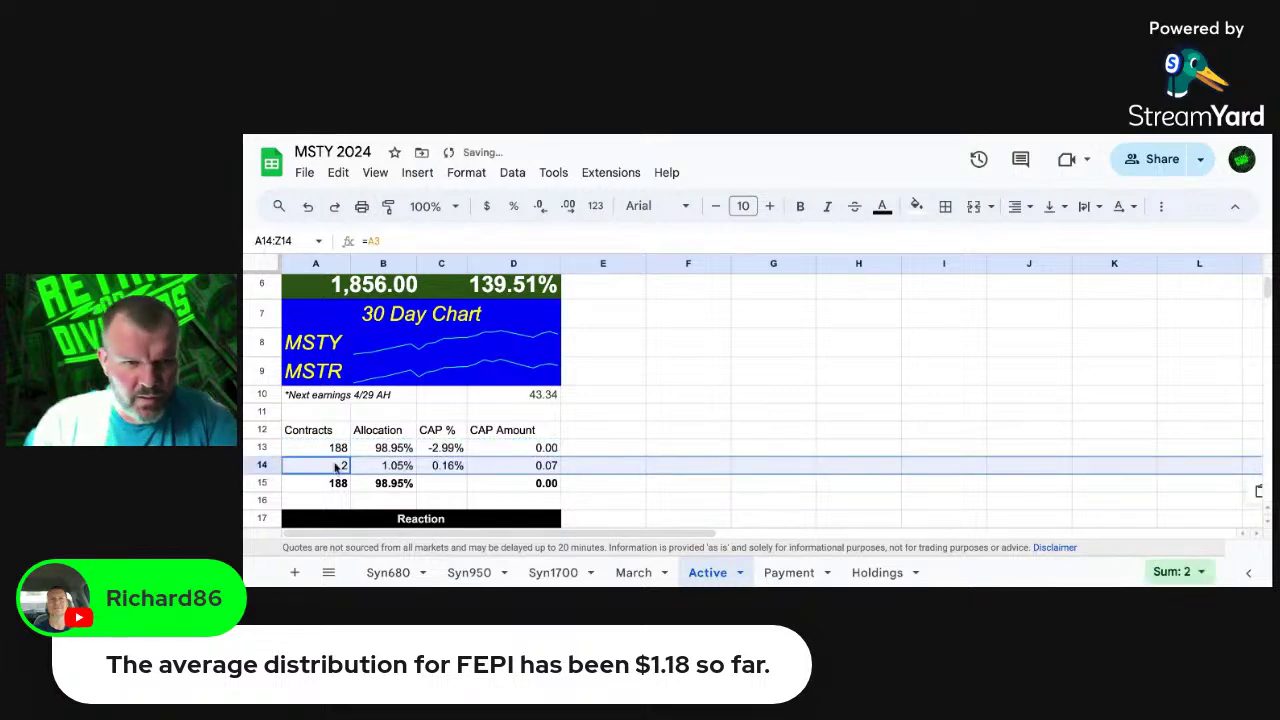
Step: Change the Contracts total formula in A15 to sum A13:A14
left_click(342, 485)
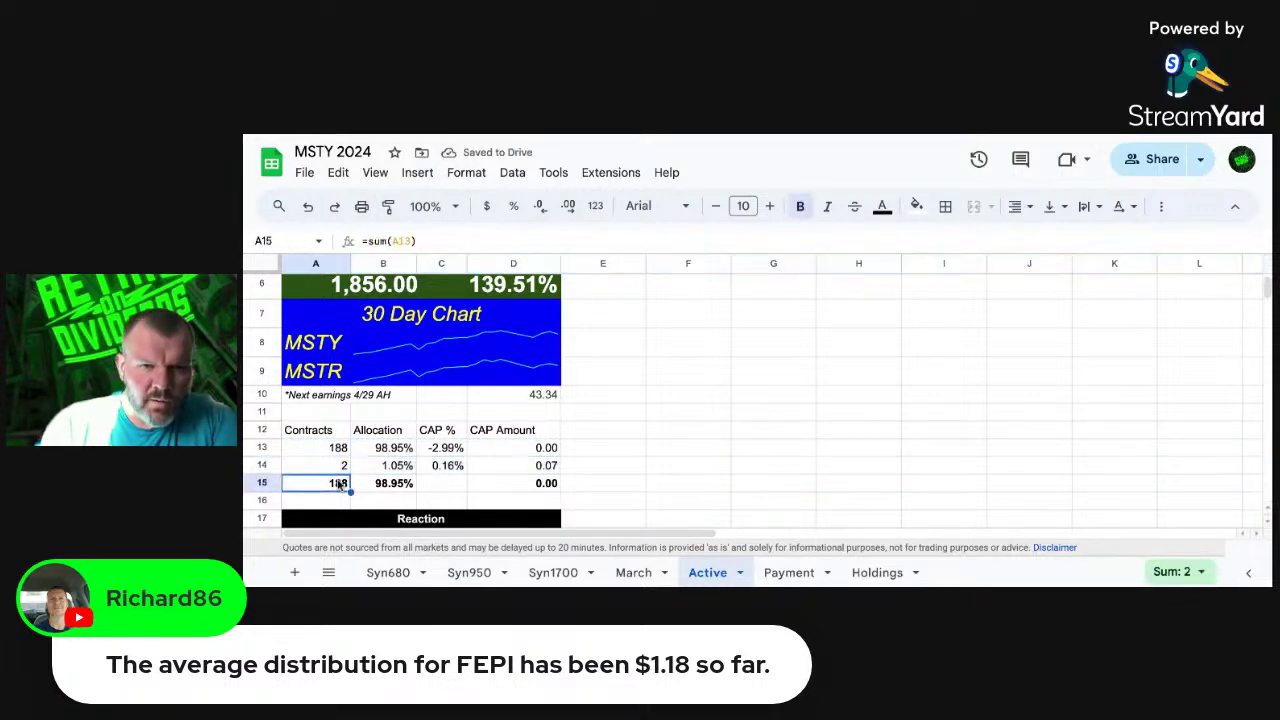
left_click(429, 240)
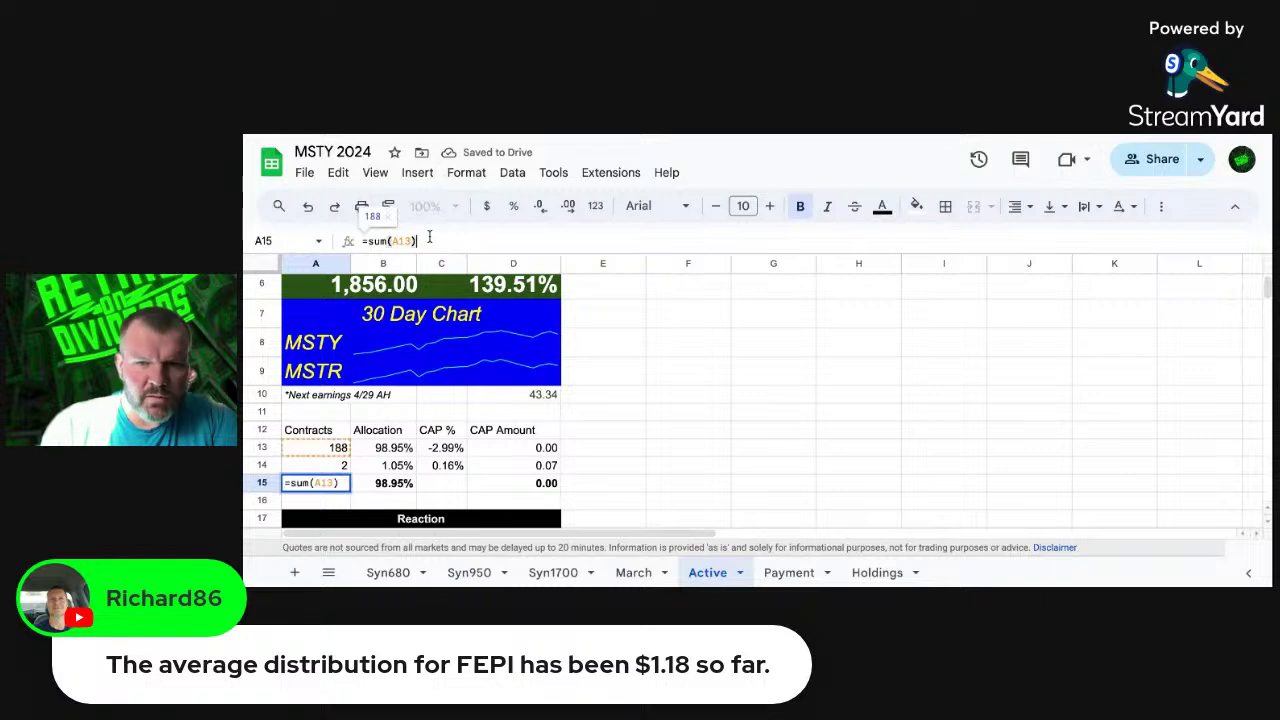
key("BackSpace")
key("BackSpace")
key("BackSpace")
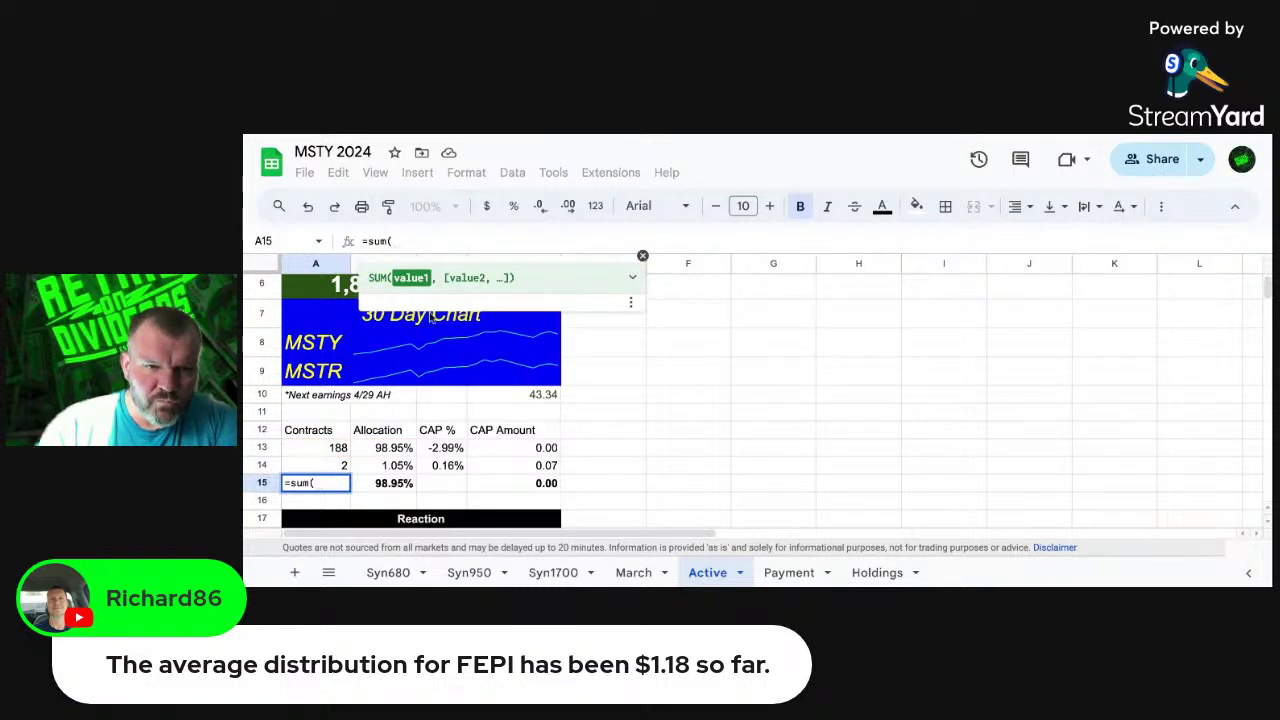
left_click(337, 450)
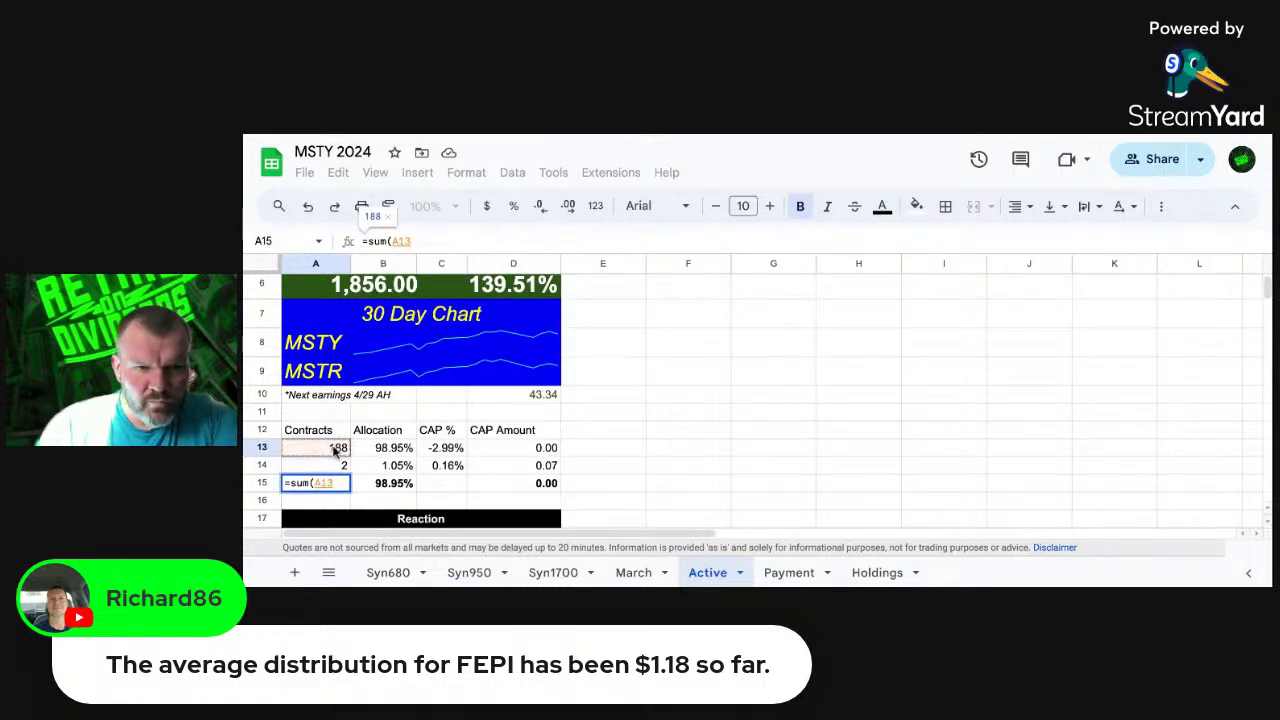
left_click_drag(336, 449, 337, 466)
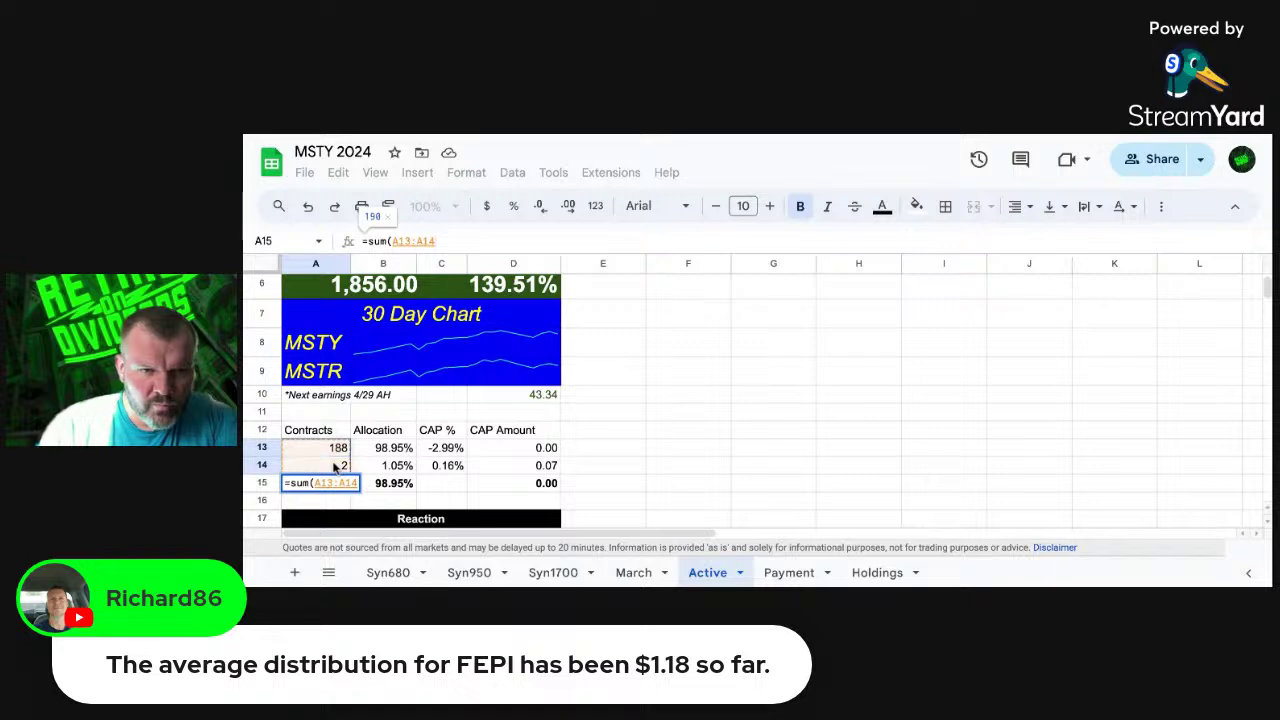
key("Return")
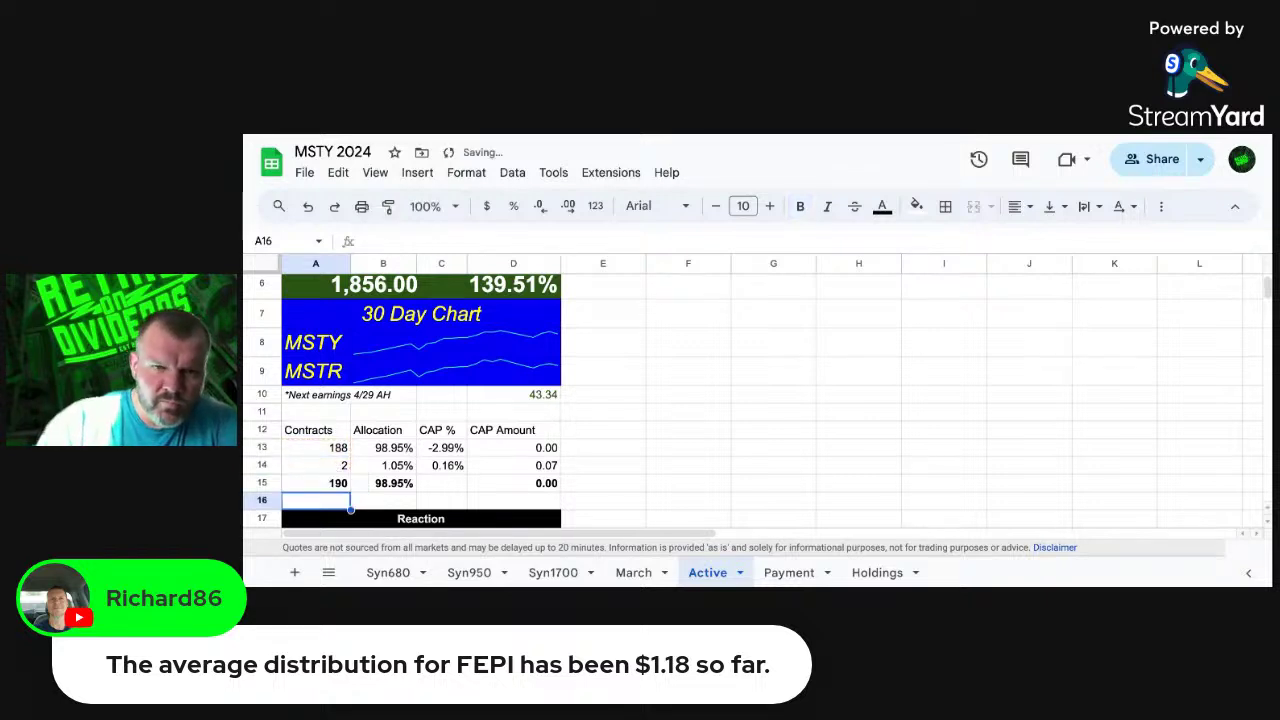
Step: Change the Allocation total formula in B15 to =Sum(B13:B14)
left_click(396, 484)
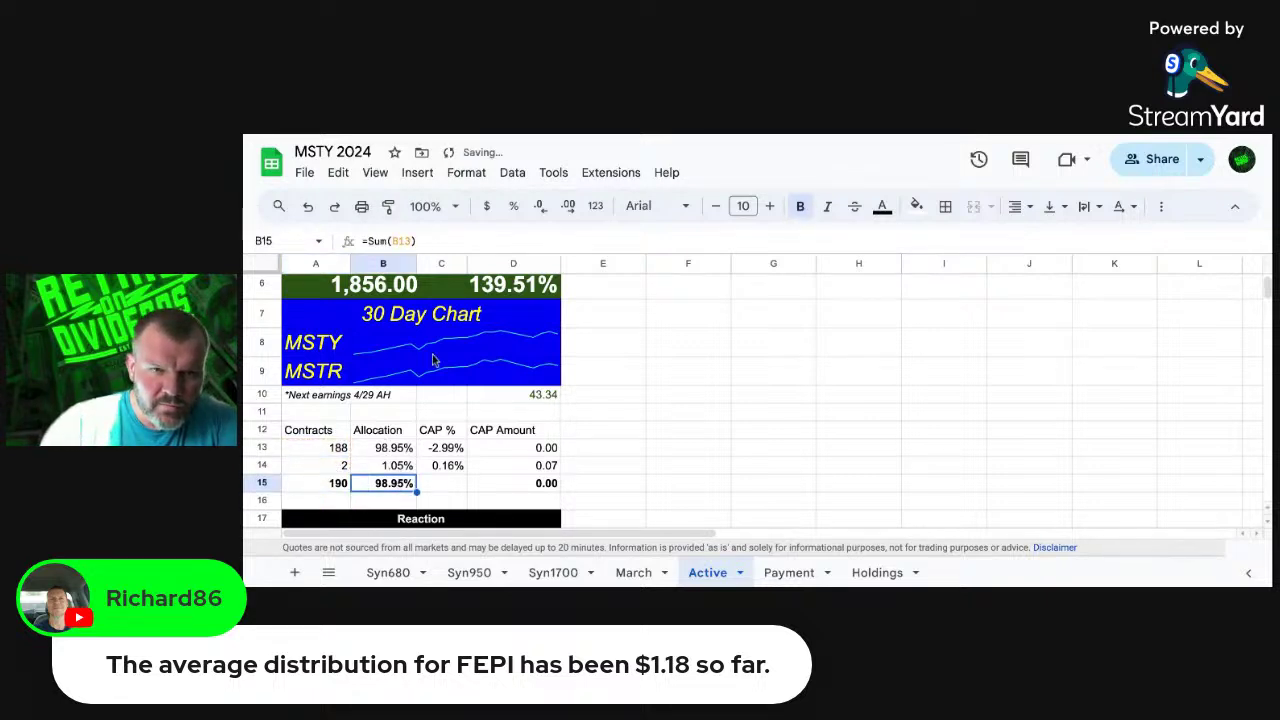
left_click(430, 241)
key("BackSpace")
key("BackSpace")
key("BackSpace")
key("BackSpace")
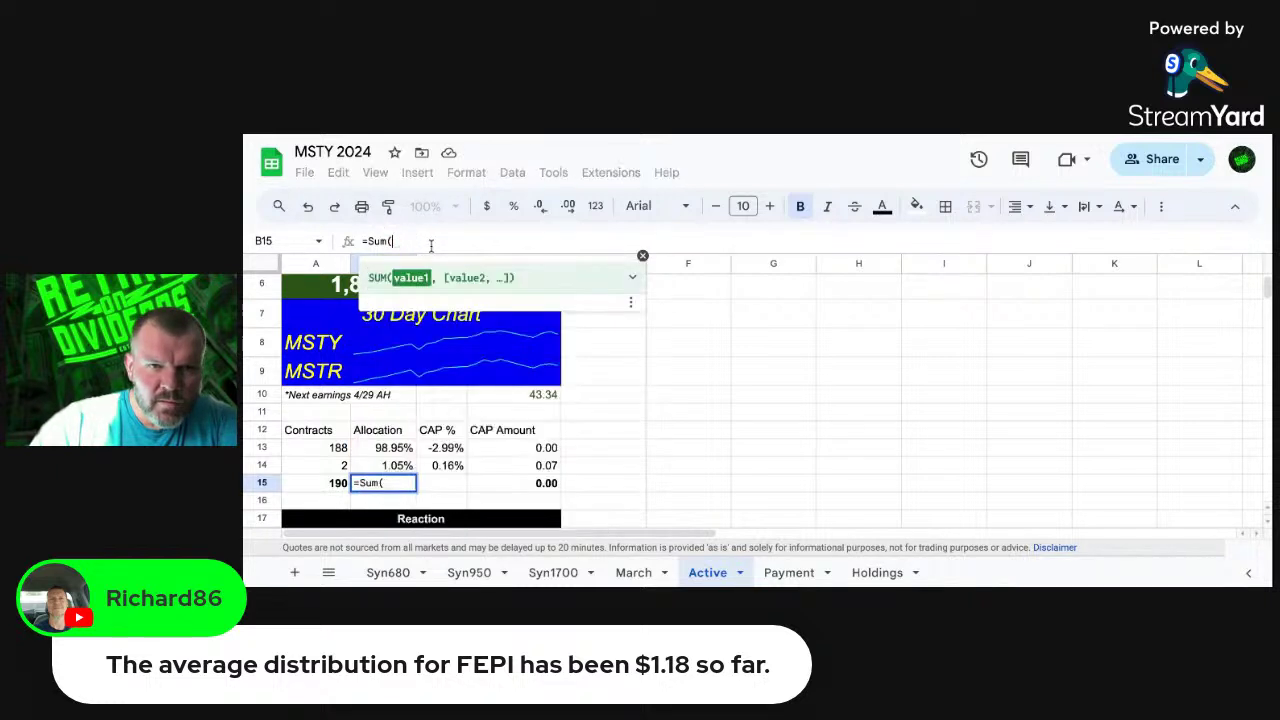
left_click_drag(408, 448, 404, 466)
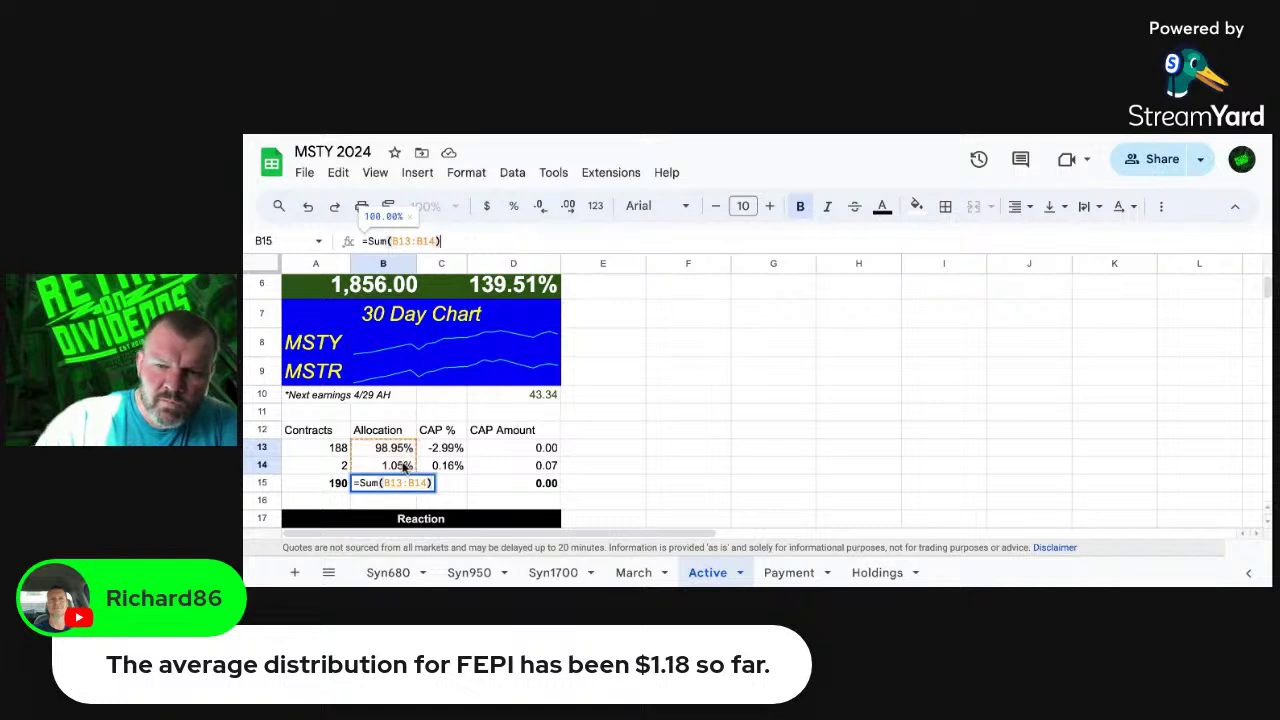
key("Return")
Step: Review the Active sheet from the allocation table down to the Reaction section and back up to the contracts table
left_click(603, 448)
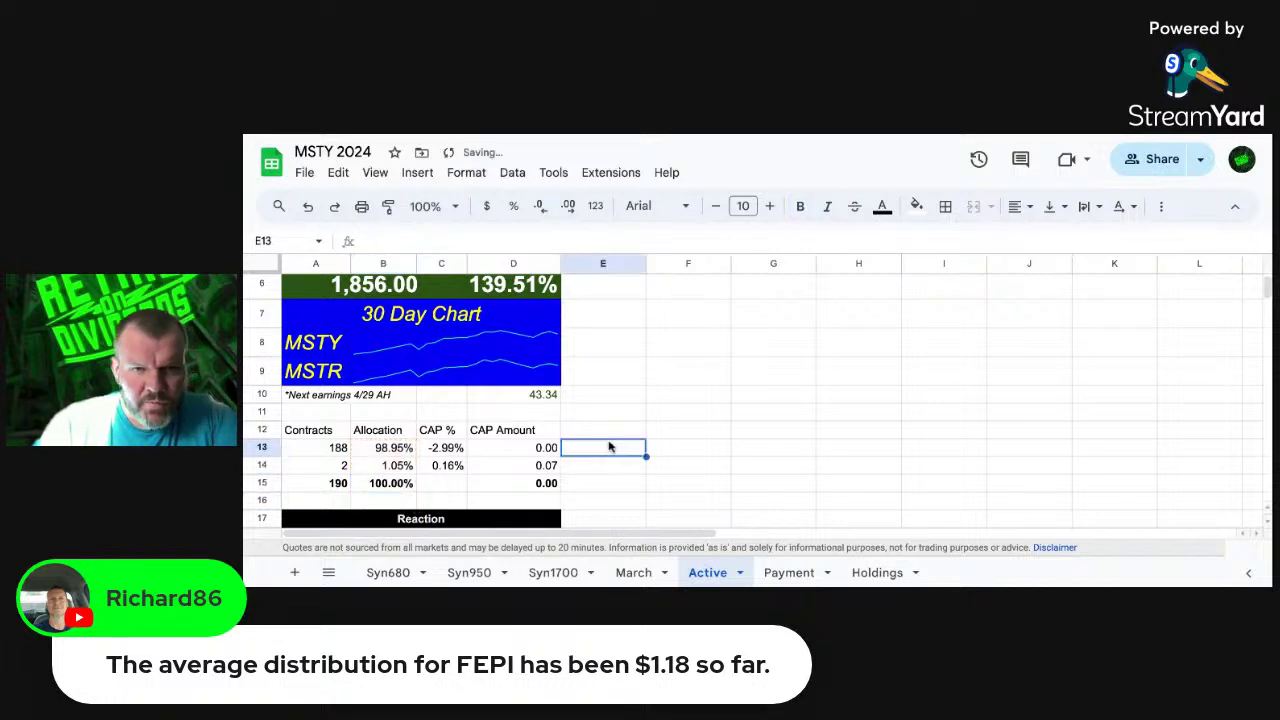
key("Down")
key("Down")
key("Down")
key("Down")
key("Down")
key("Down")
key("Down")
key("Down")
key("Down")
key("Down")
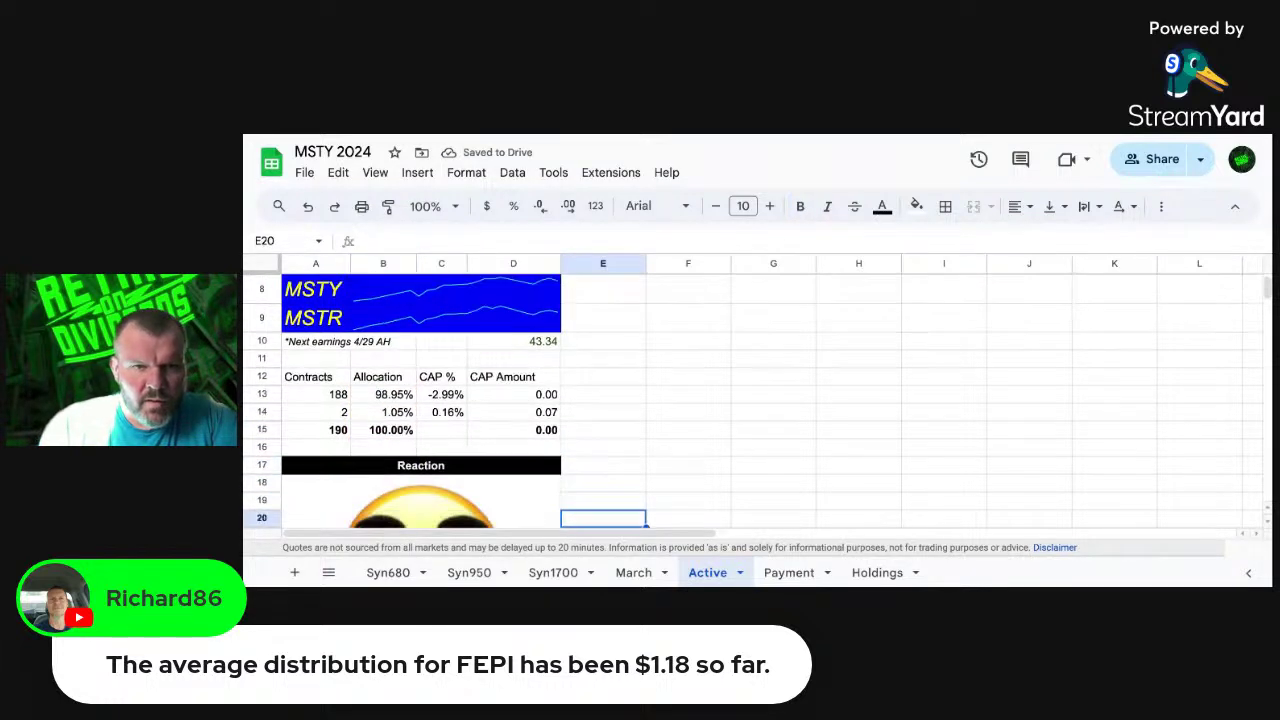
key("Down")
key("Down")
key("Down")
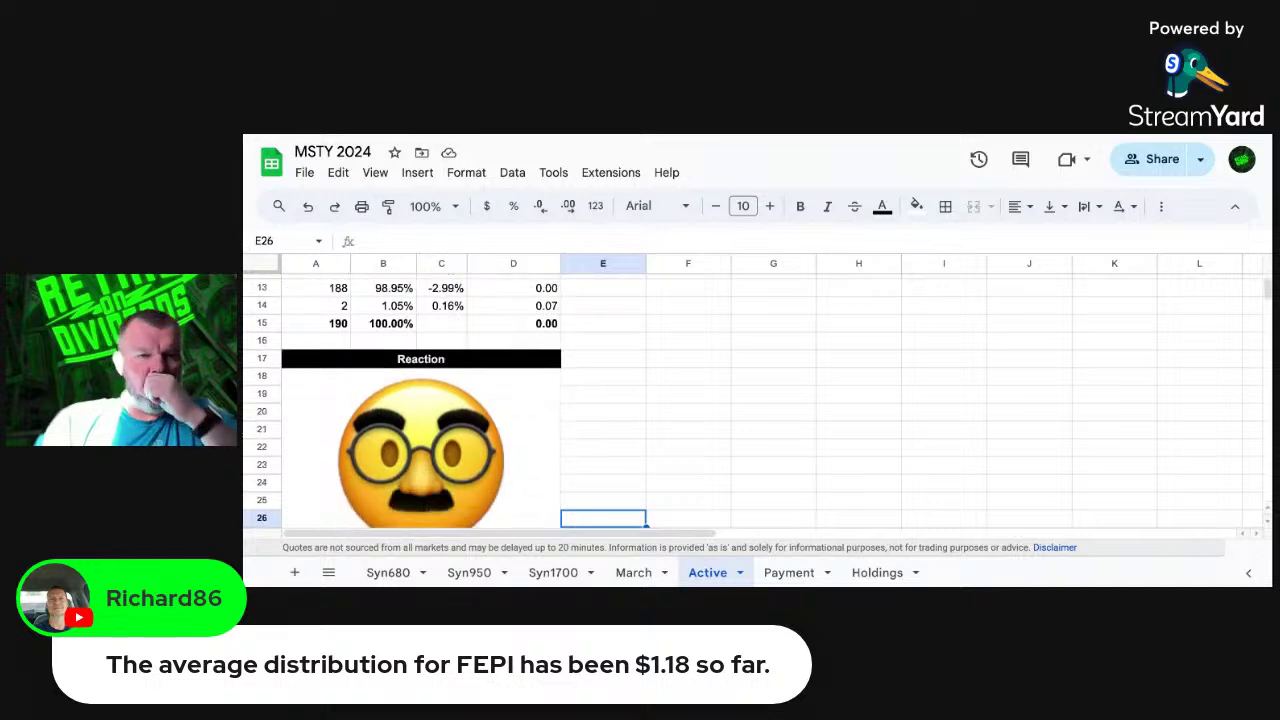
key("Up")
key("Up")
key("Up")
key("Up")
key("Up")
key("Up")
key("Up")
key("Up")
key("Up")
key("Up")
key("Up")
key("Up")
key("Up")
key("Up")
key("Up")
key("Up")
key("Up")
key("Up")
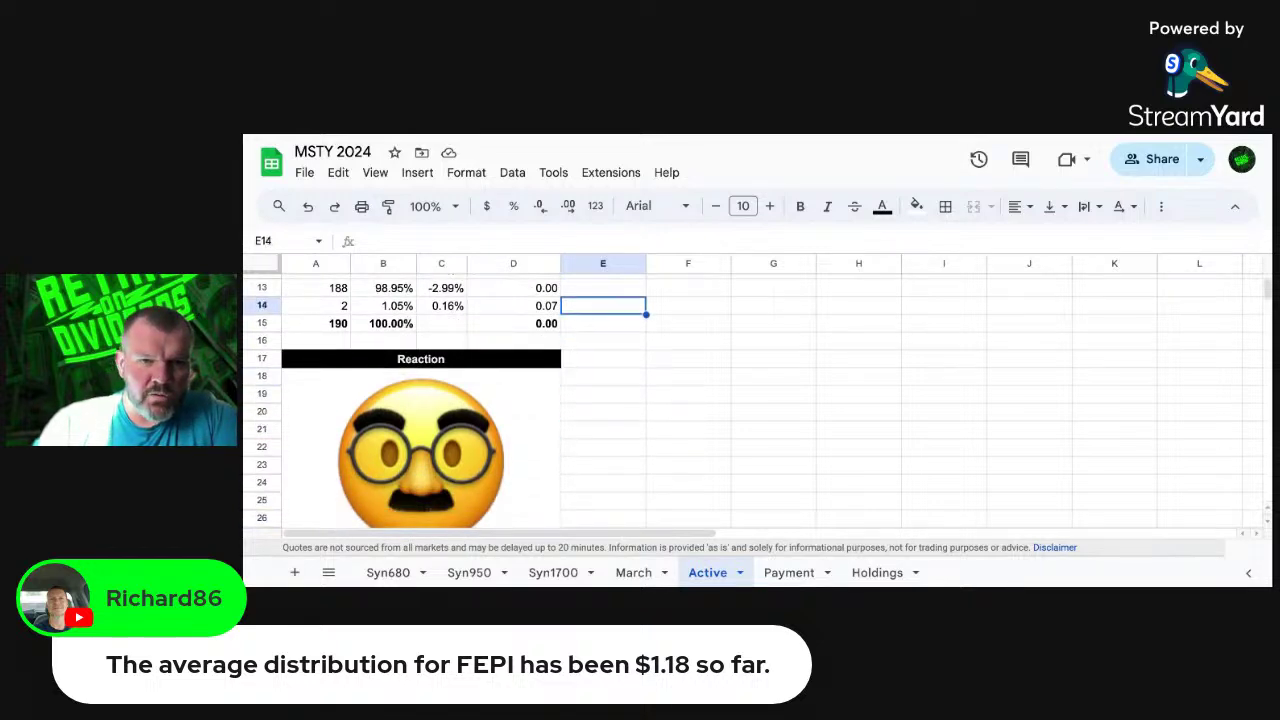
key("Up")
key("Up")
key("Up")
key("Up")
key("Up")
key("Up")
key("Up")
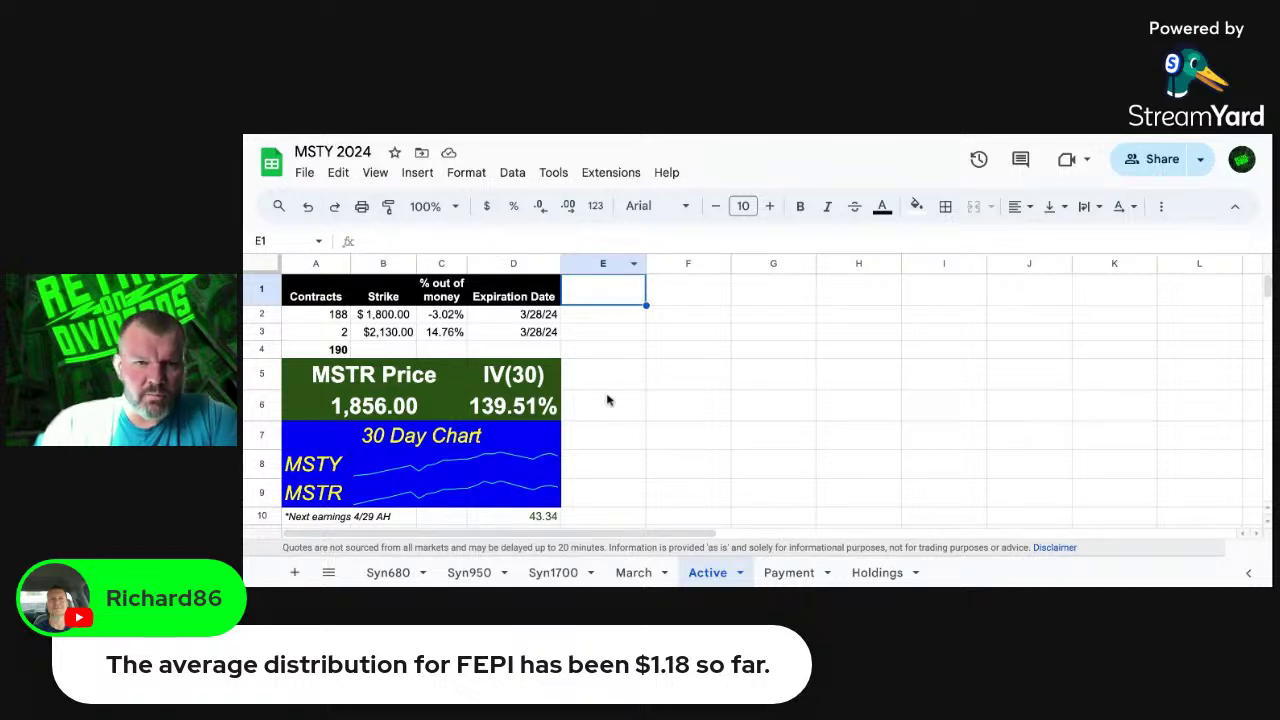
Step: Examine the strikes and % out of money values on the Active sheet, followed by the Reaction and Unused Contracts sections
left_click(619, 492)
key("Up")
key("Up")
key("Up")
key("Up")
key("Up")
key("Up")
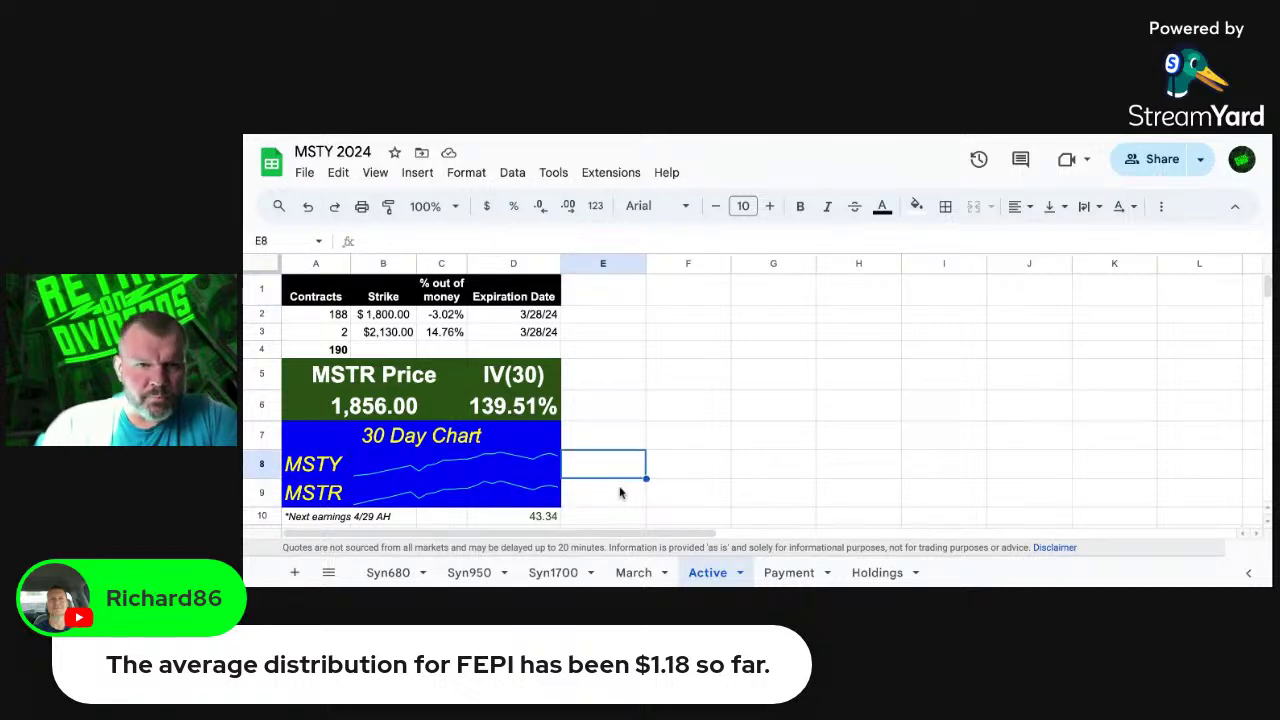
key("Left")
key("Left")
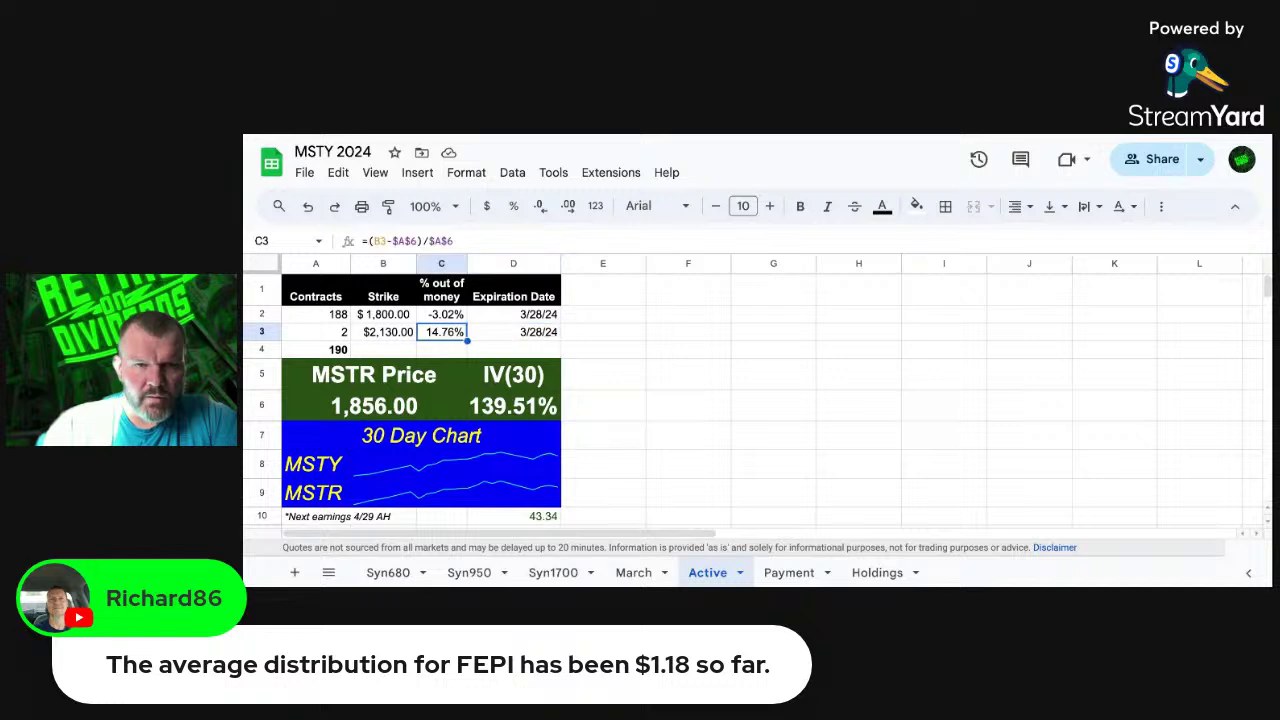
key("Up")
key("Down")
key("Down")
key("Down")
key("Down")
key("Down")
key("Down")
key("Down")
key("Down")
key("Down")
key("Down")
key("Down")
key("Down")
key("Down")
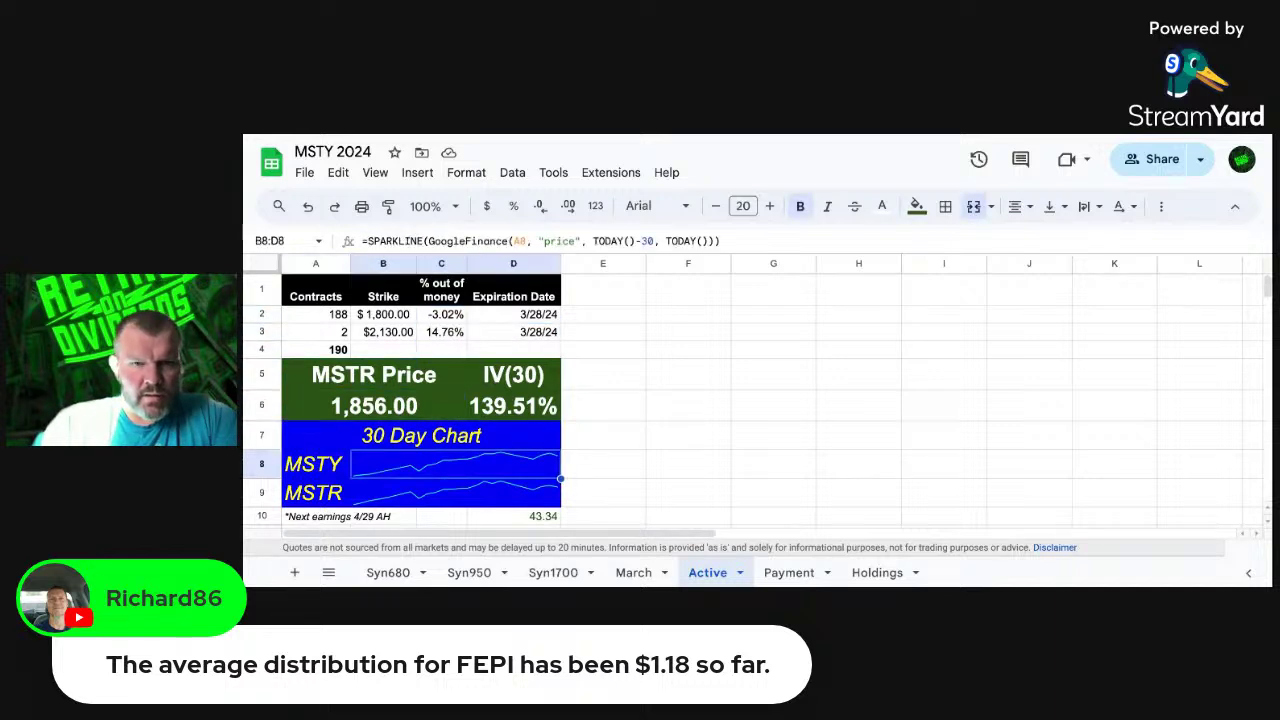
key("Down")
key("Down")
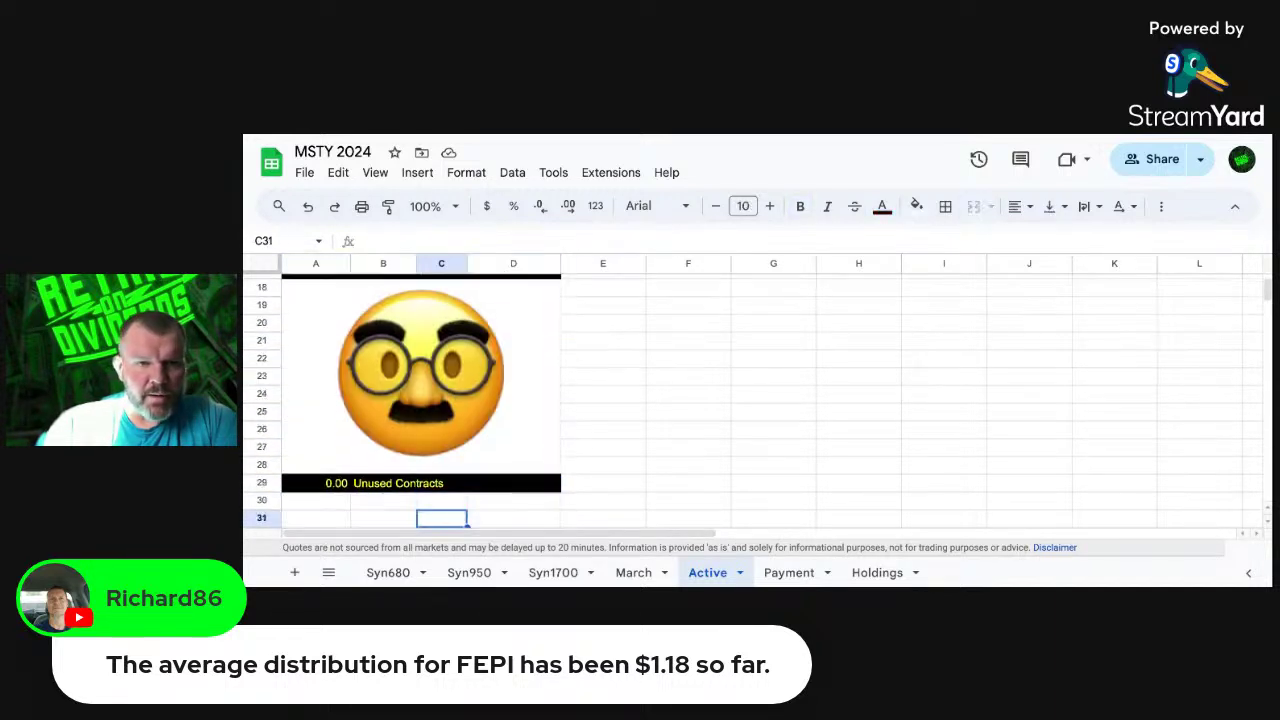
key("Up")
key("Up")
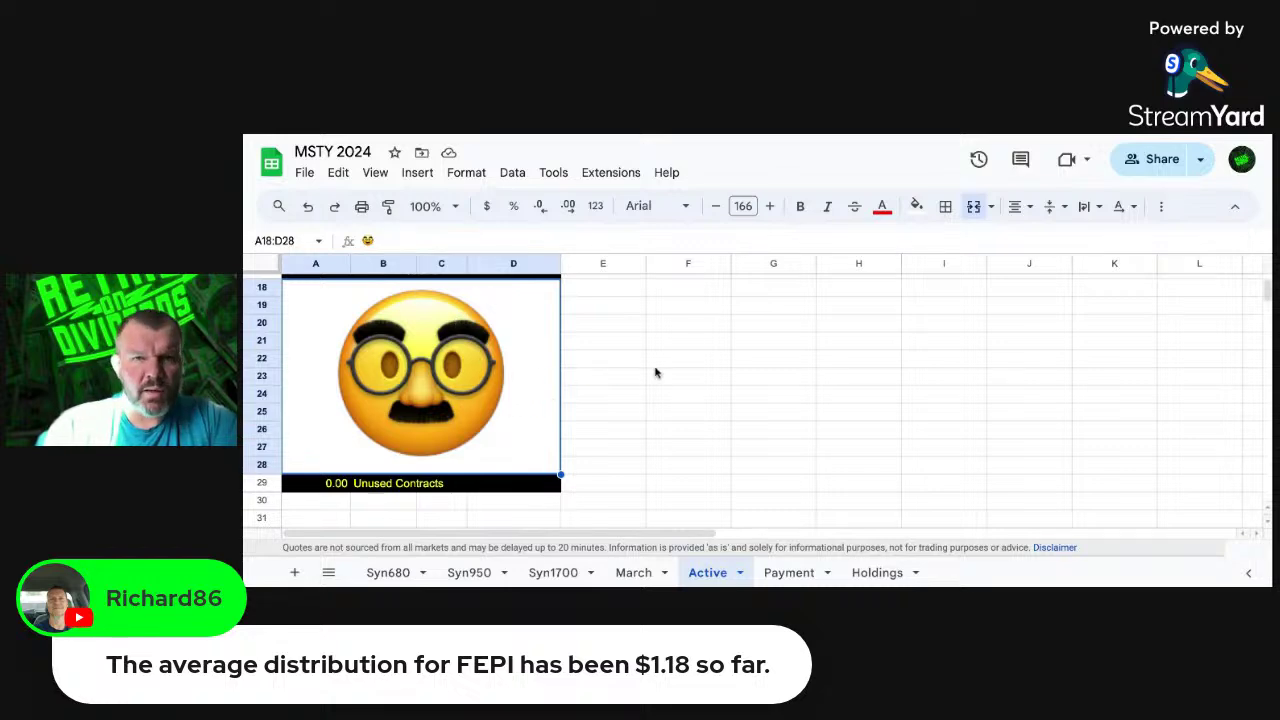
Step: Open the Payment sheet and review March's income, short call per share and distribution figures
left_click(797, 574)
left_click(745, 333)
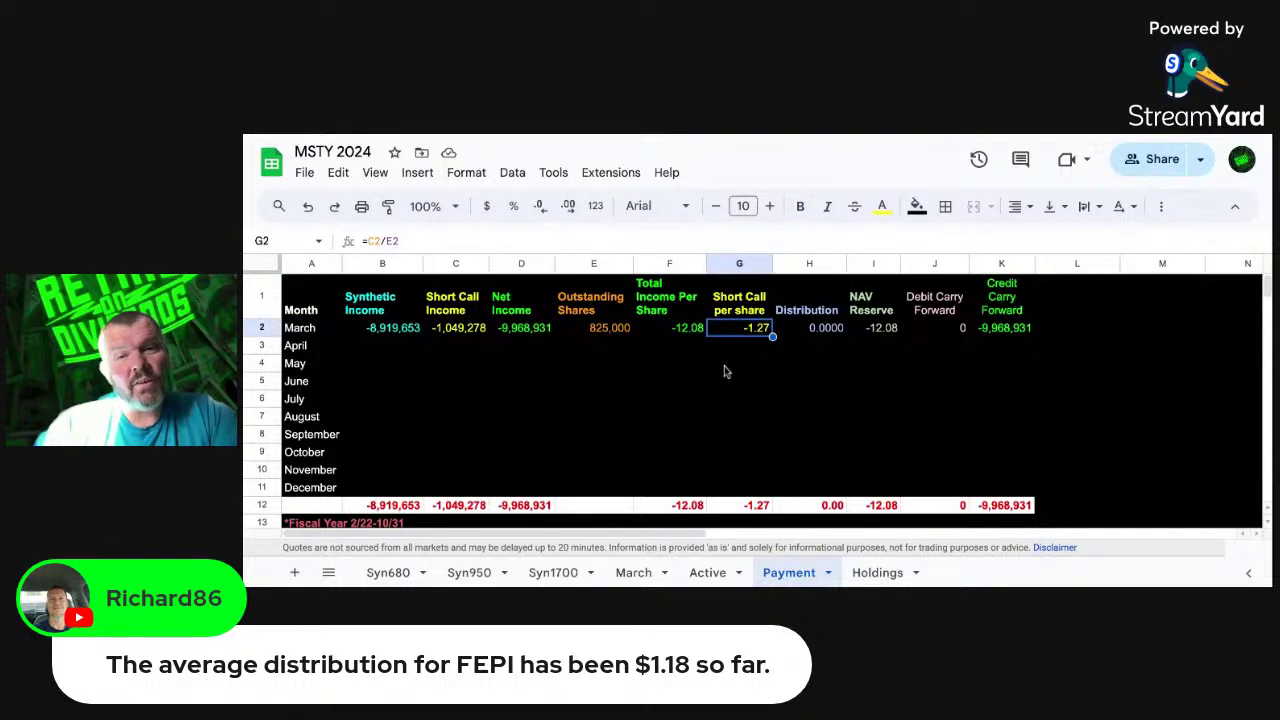
left_click(660, 397)
key("Down")
key("Down")
key("Down")
key("Down")
key("Down")
key("Down")
key("Down")
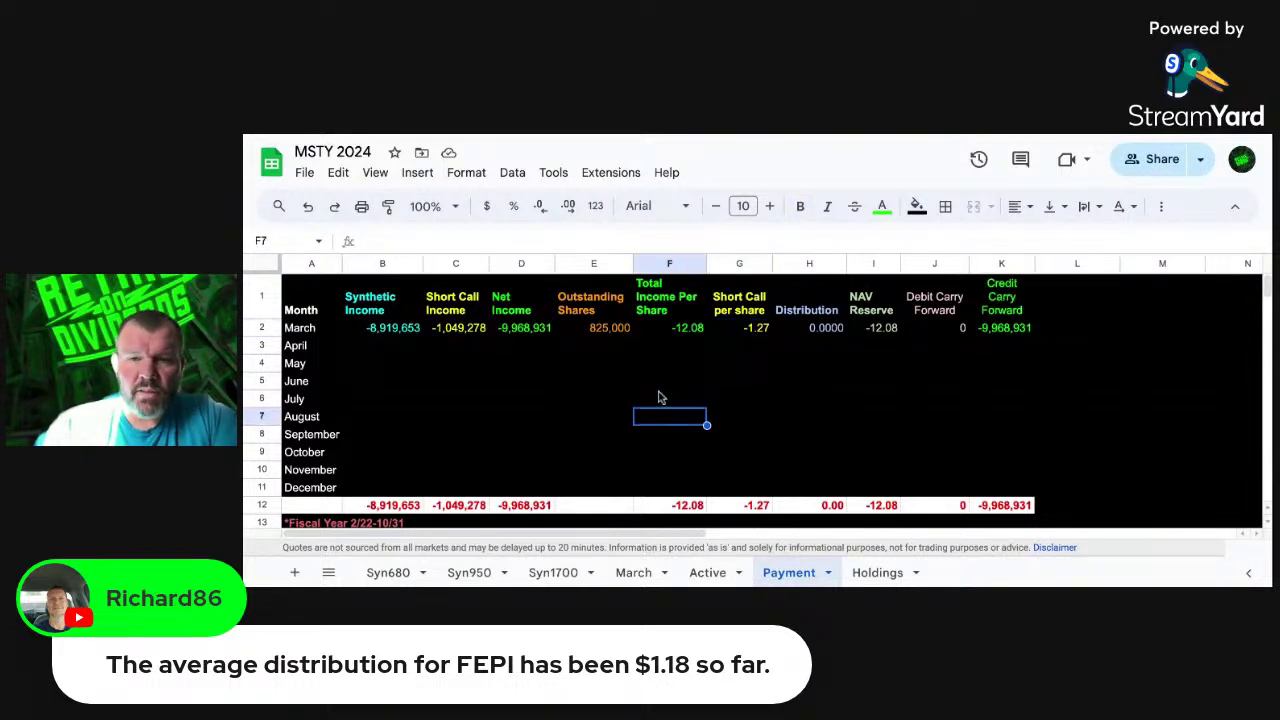
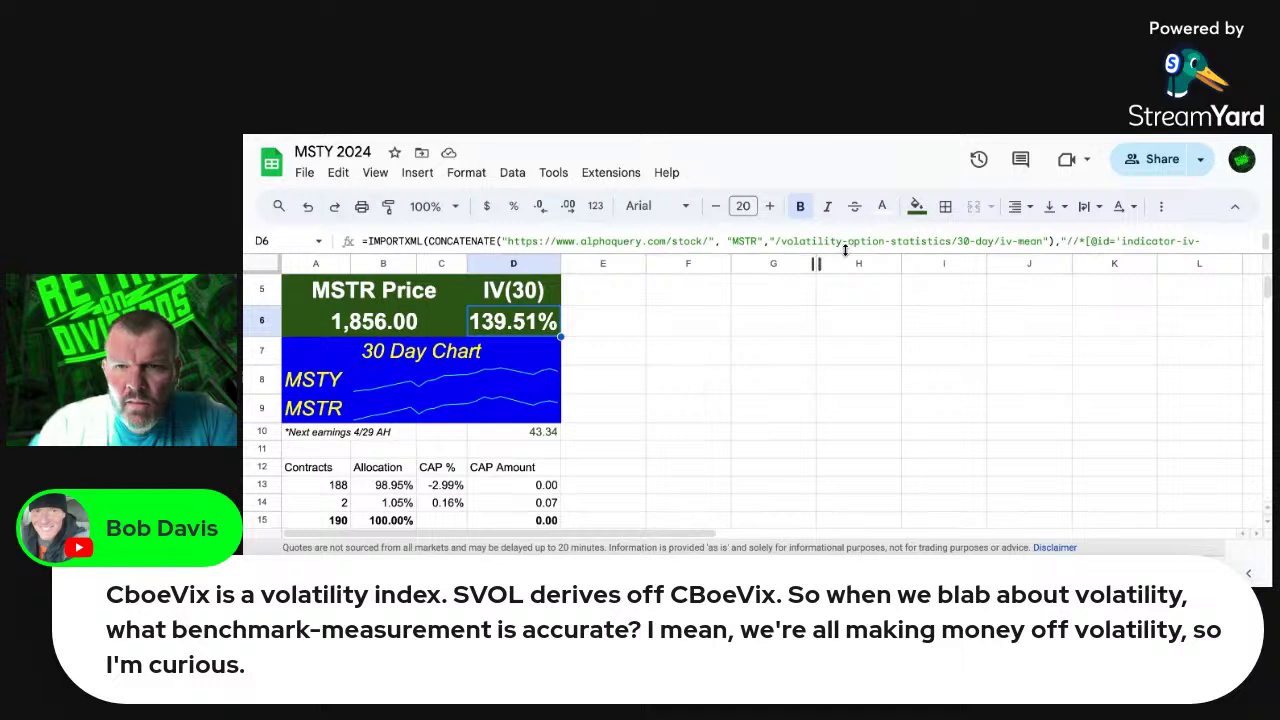
Step: Inspect the IMPORTXML formula behind the IV(30) value in D6 of the Active sheet, leaving it unedited
left_click(1220, 241)
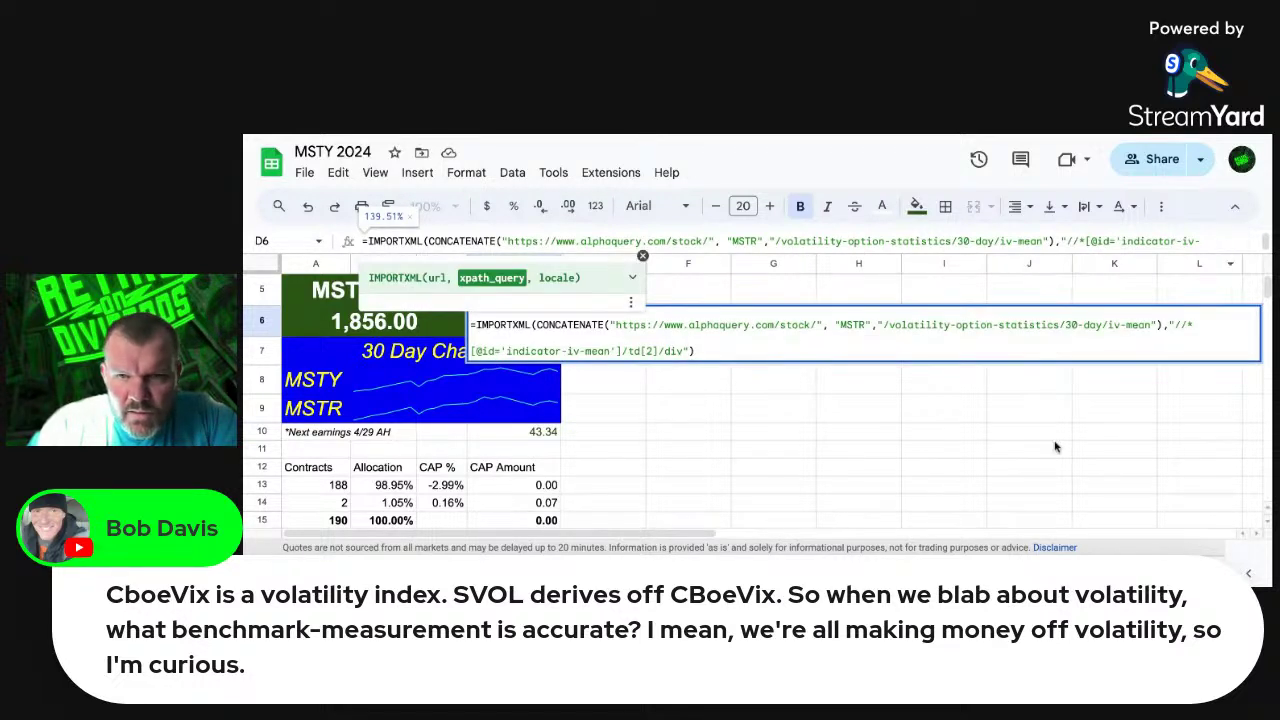
left_click(913, 457)
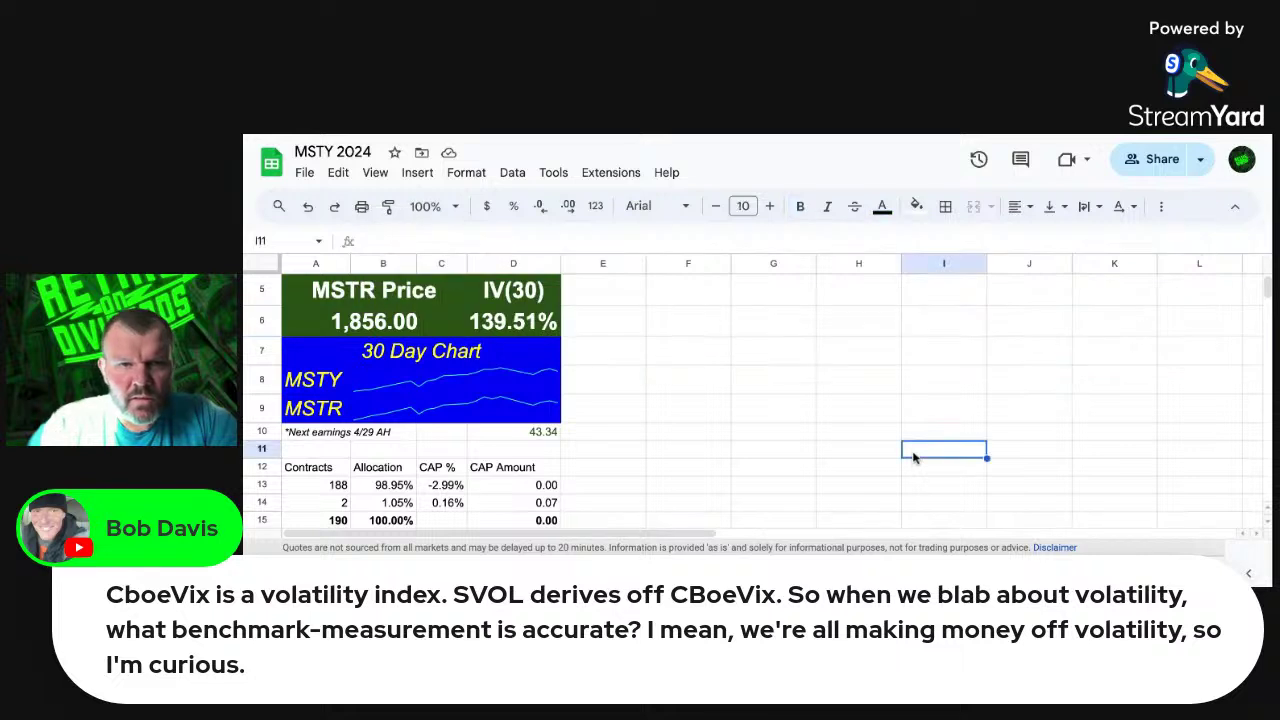
left_click(591, 355)
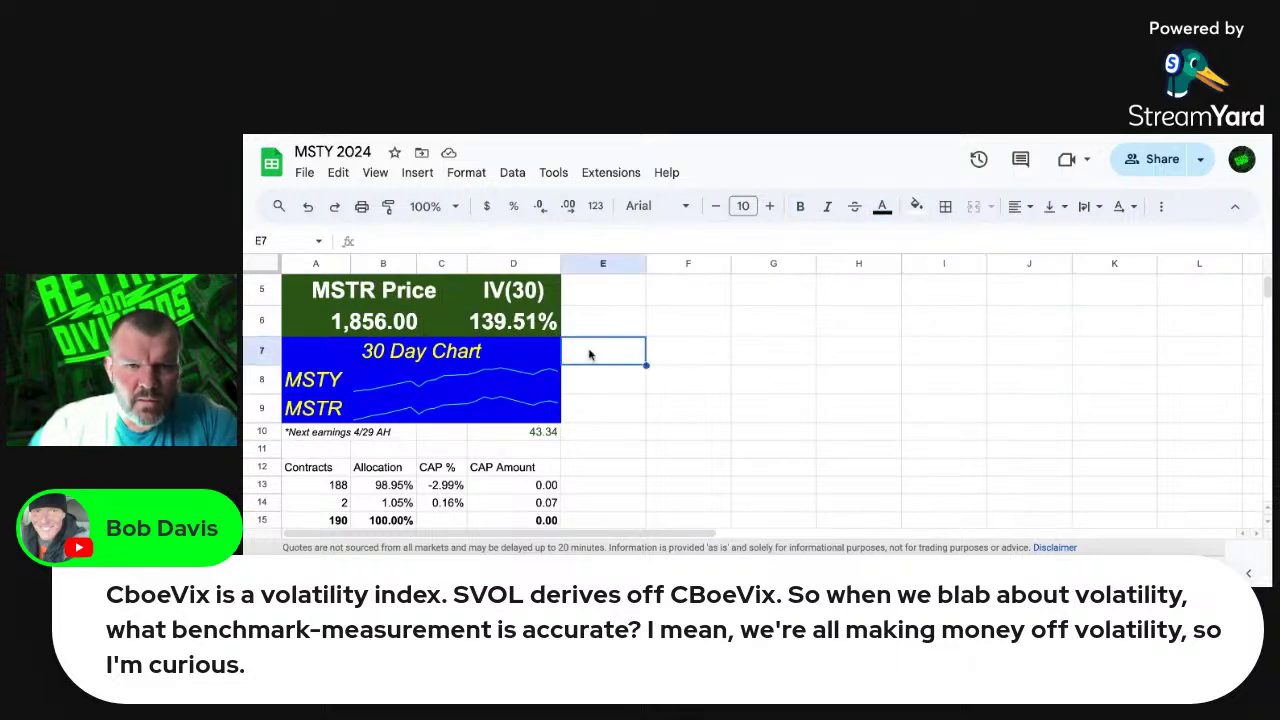
left_click(513, 320)
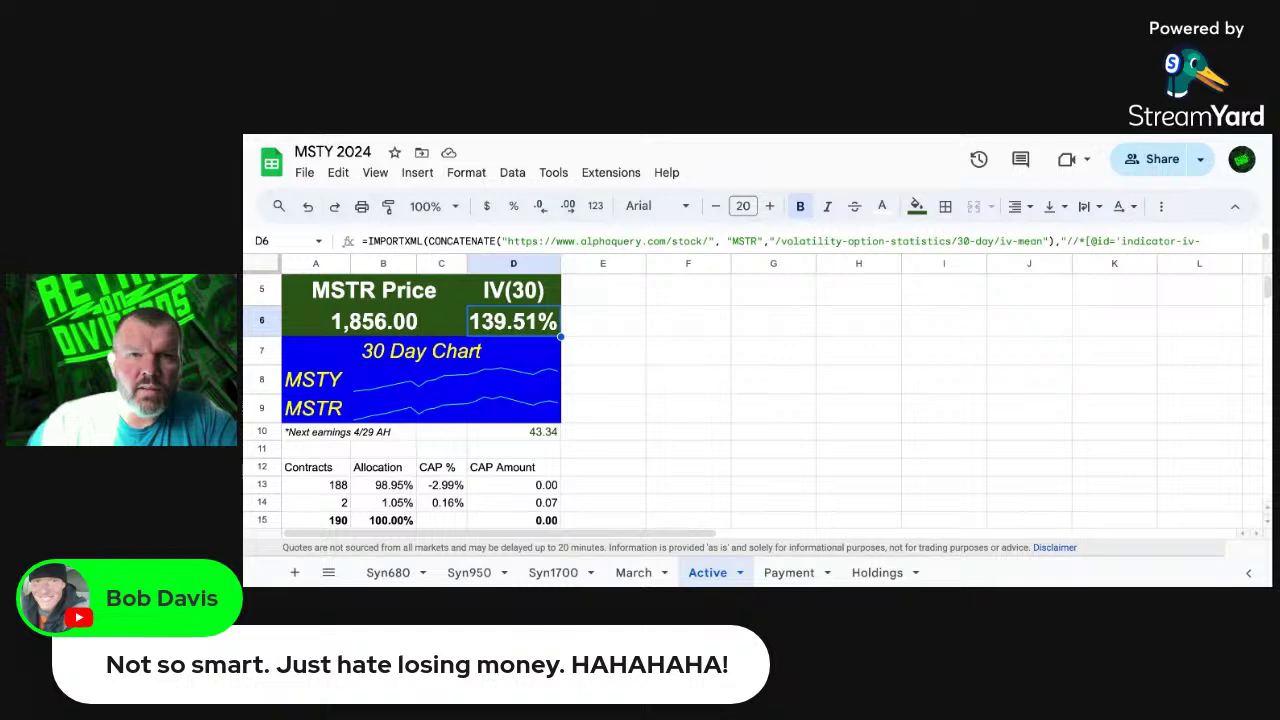
left_click(662, 376)
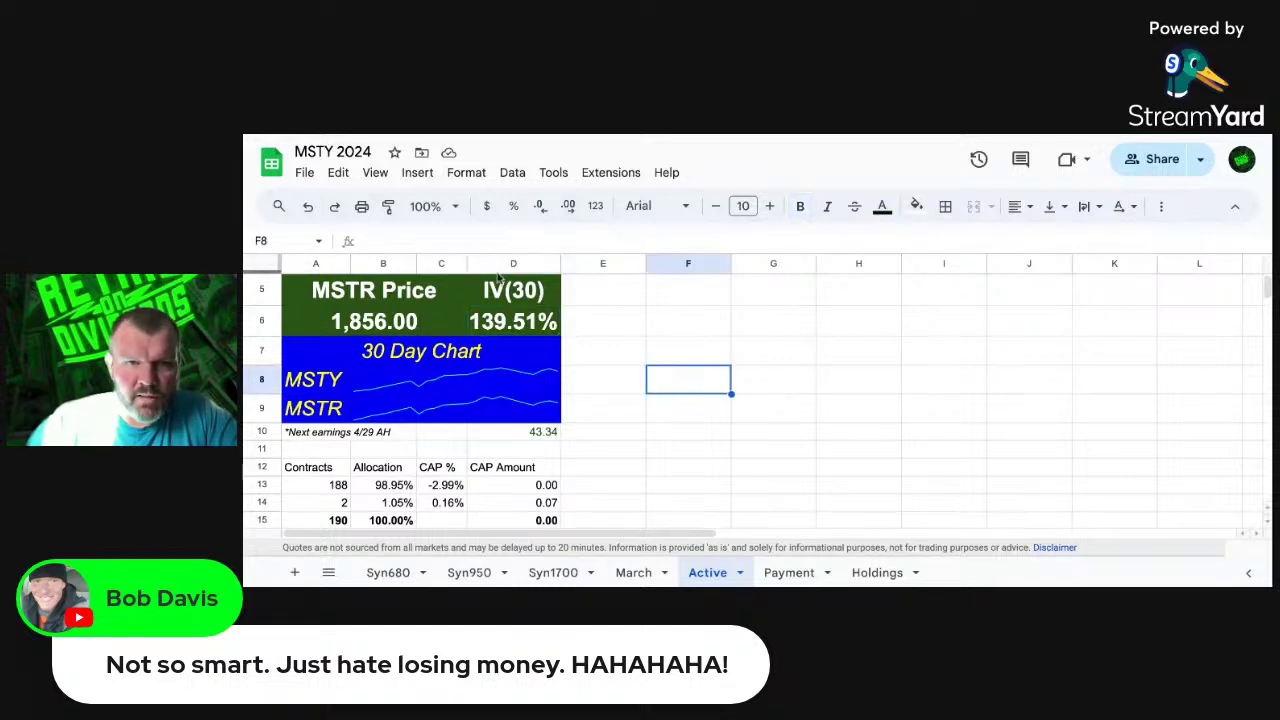
Step: Leave MSTY 2024 and open the CONY 2024 spreadsheet from the list of recent files
left_click(271, 162)
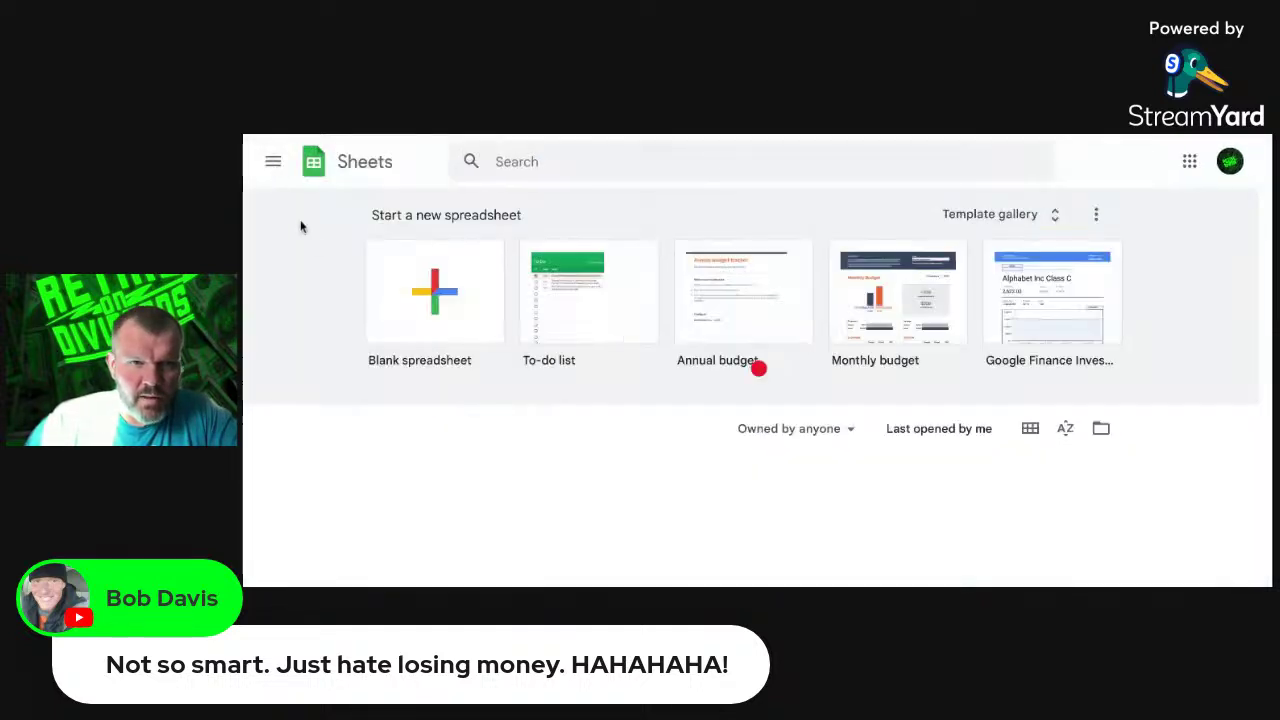
scroll(626, 528, "down", 2)
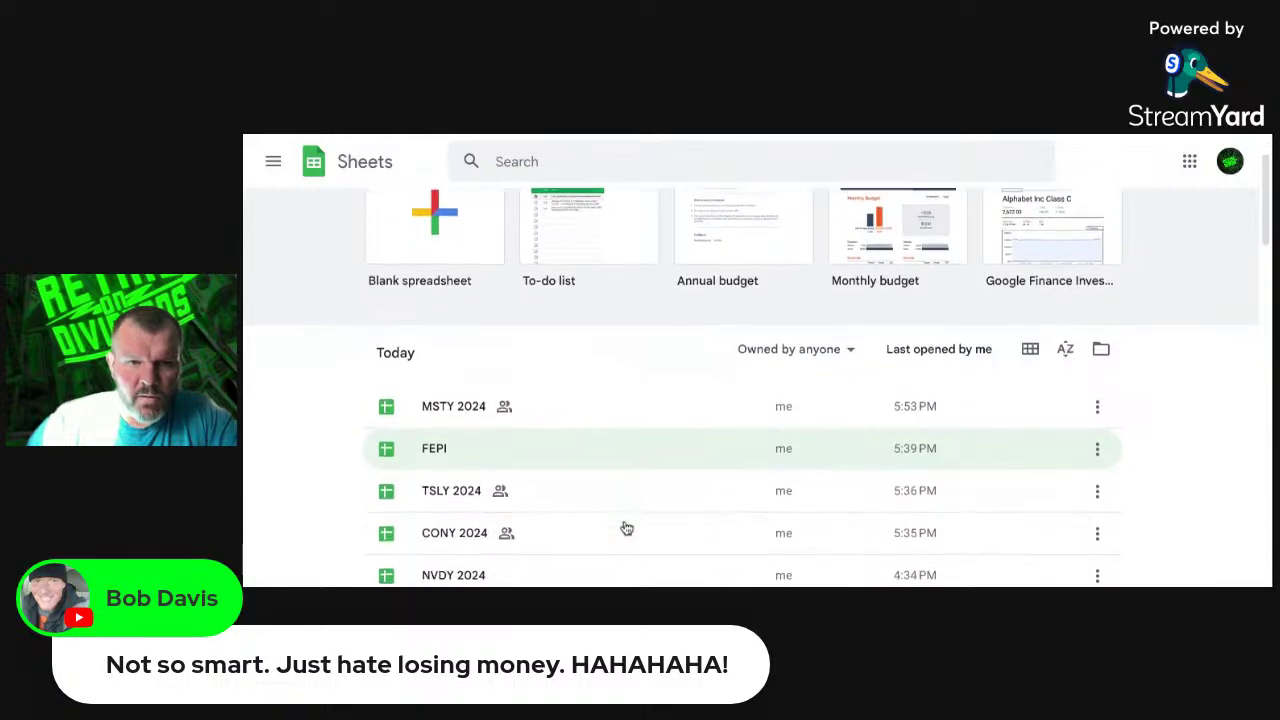
left_click(440, 483)
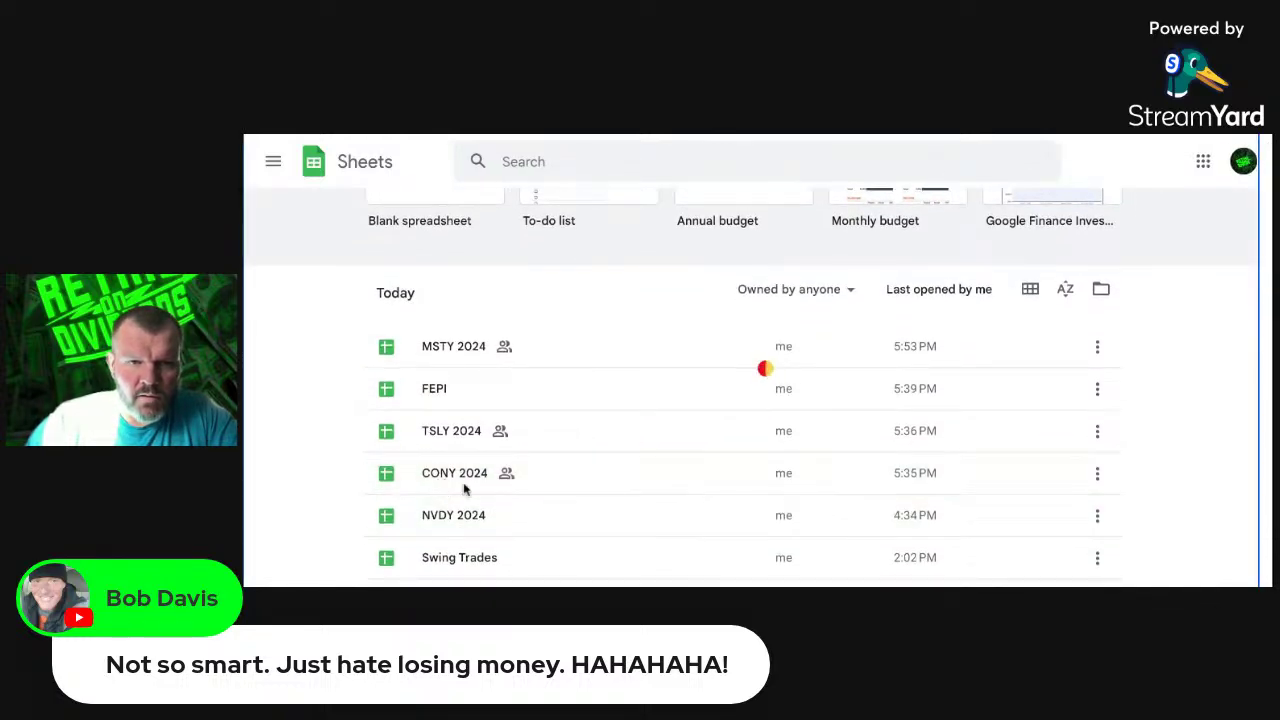
Step: Open the Holdings sheet of CONY 2024 and review the 3/25/2024 COIN trades in the Intraday section
scroll(720, 501, "down", 5)
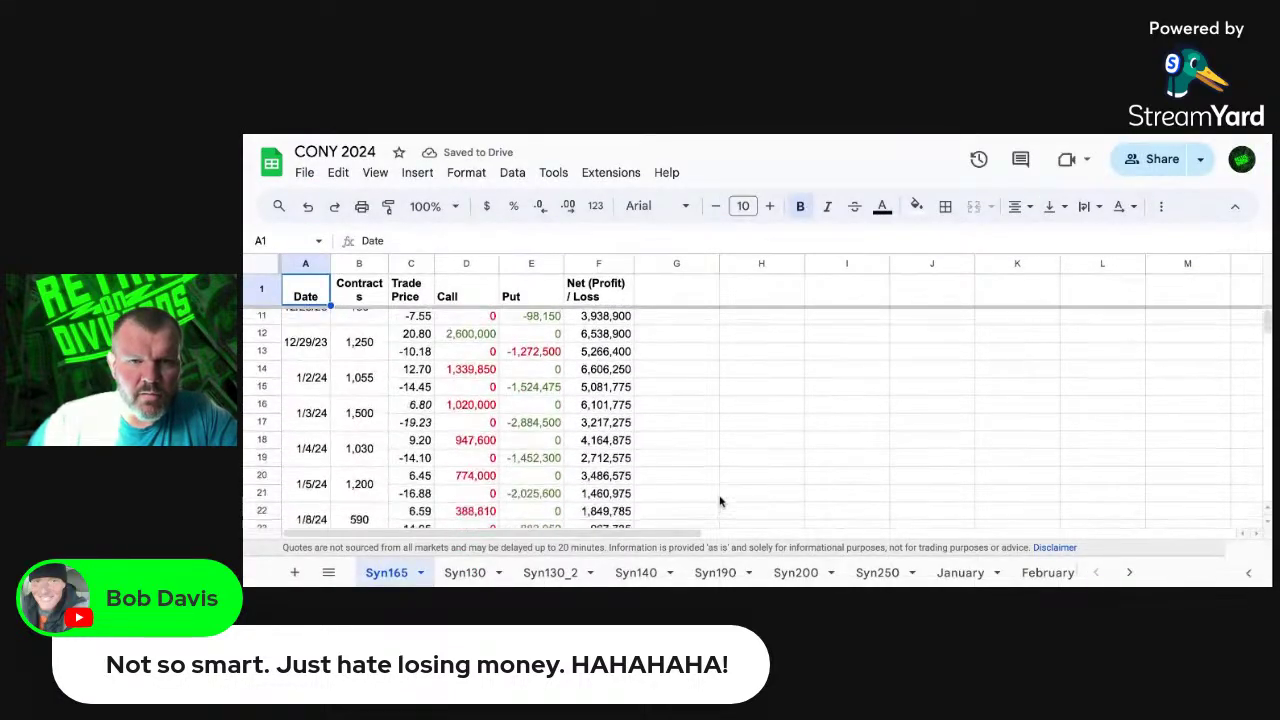
scroll(720, 501, "down", 1)
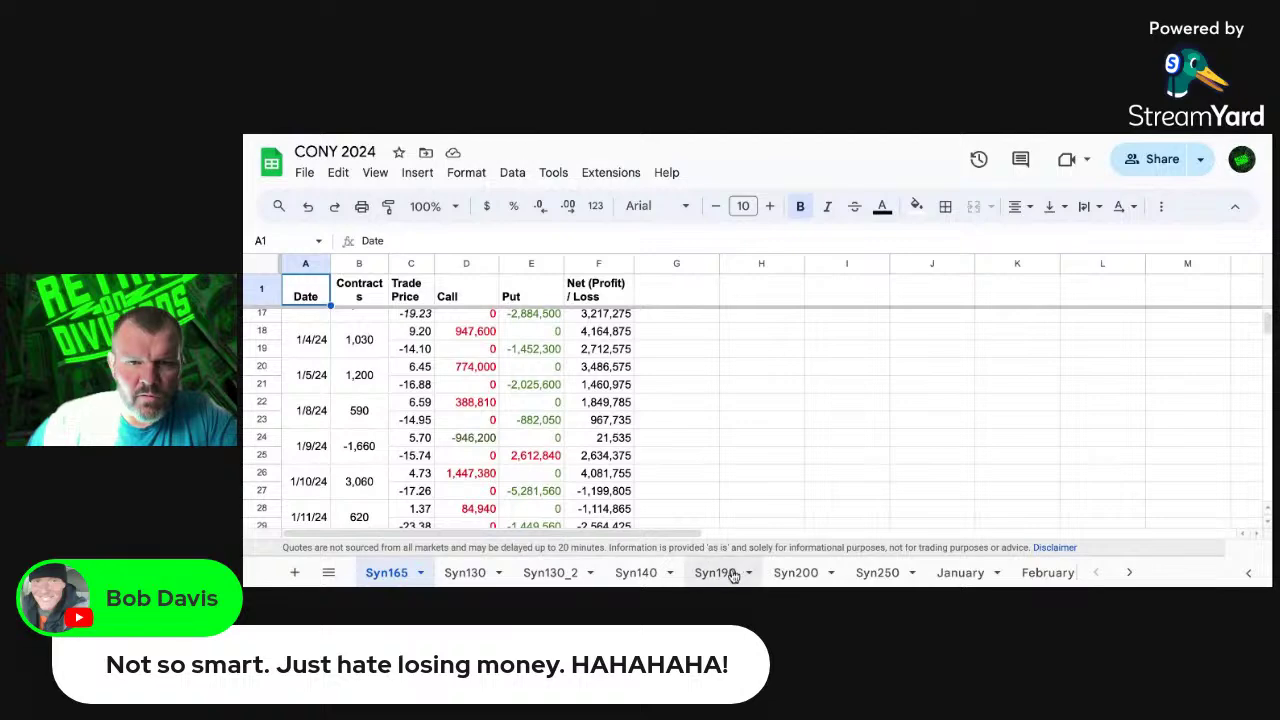
scroll(737, 572, "down", 5)
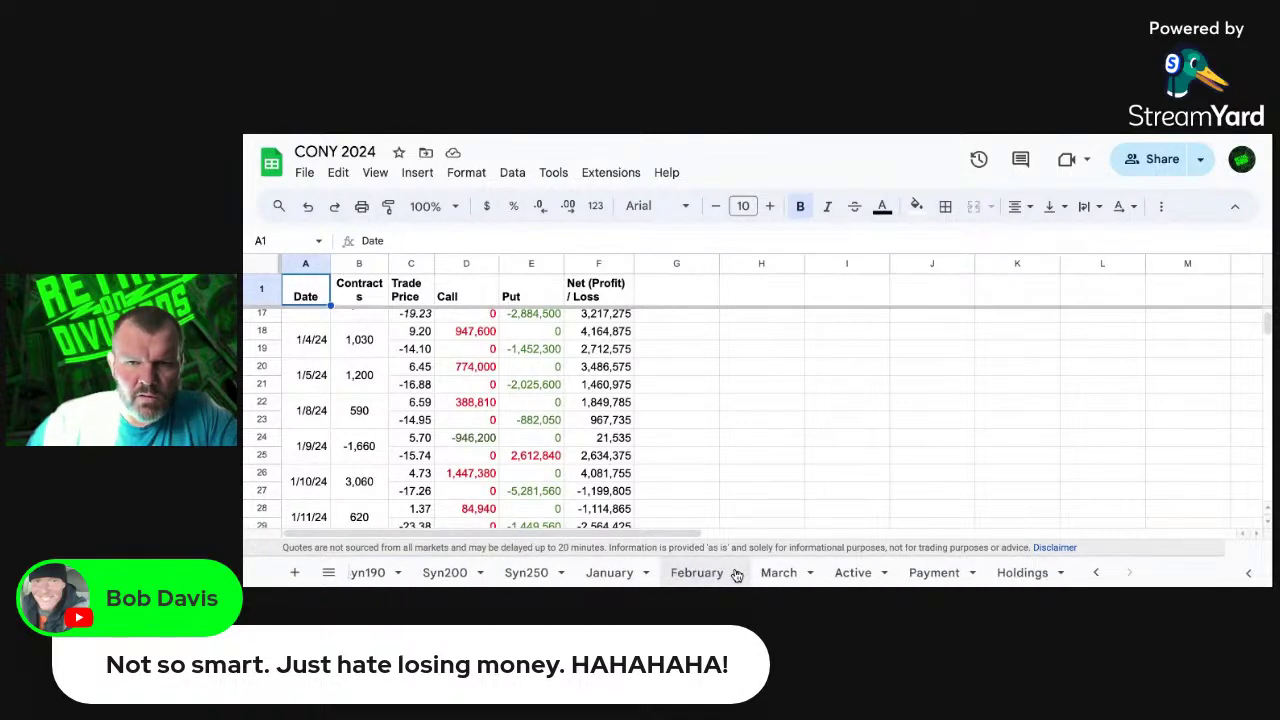
left_click(1020, 572)
scroll(940, 495, "down", 5)
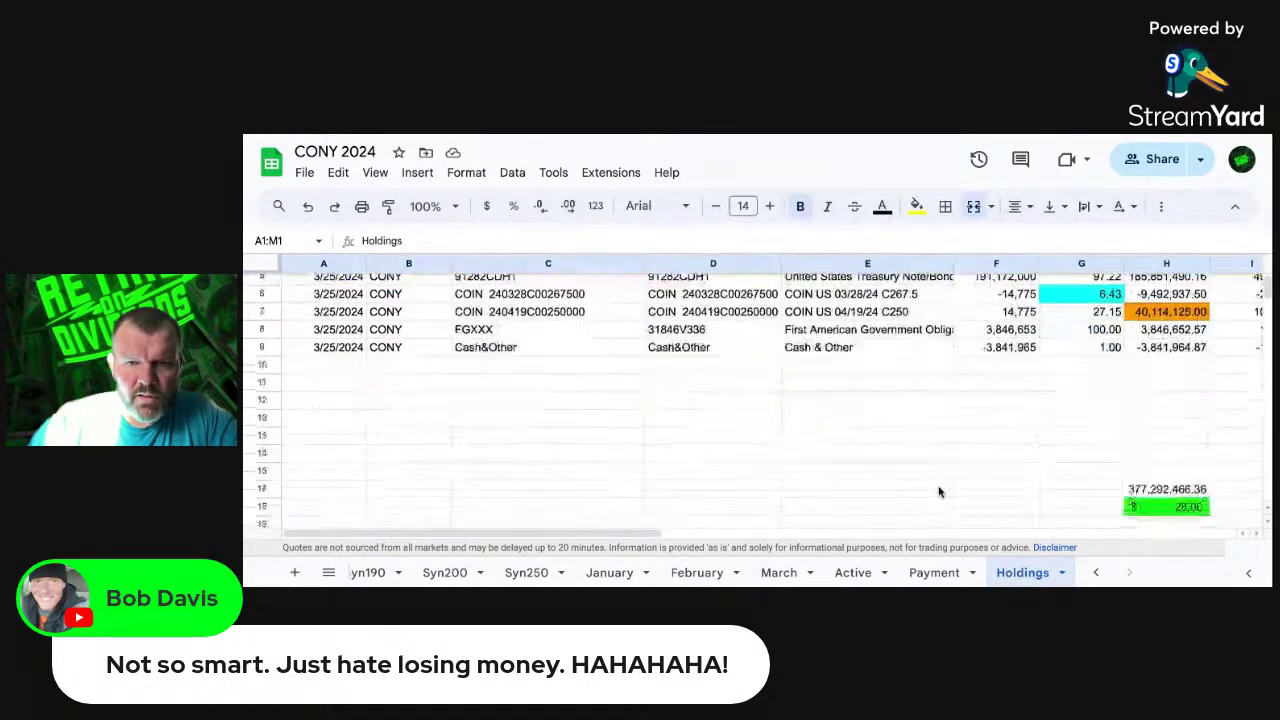
scroll(939, 492, "down", 1)
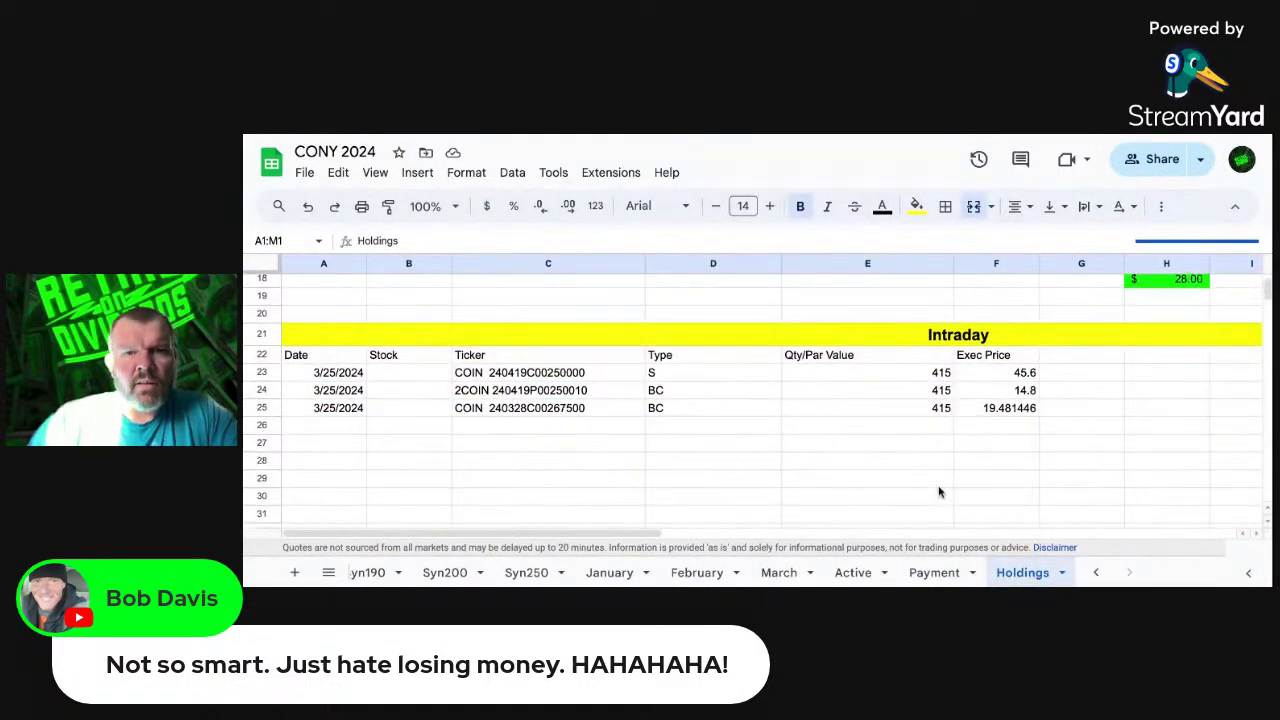
left_click(697, 373)
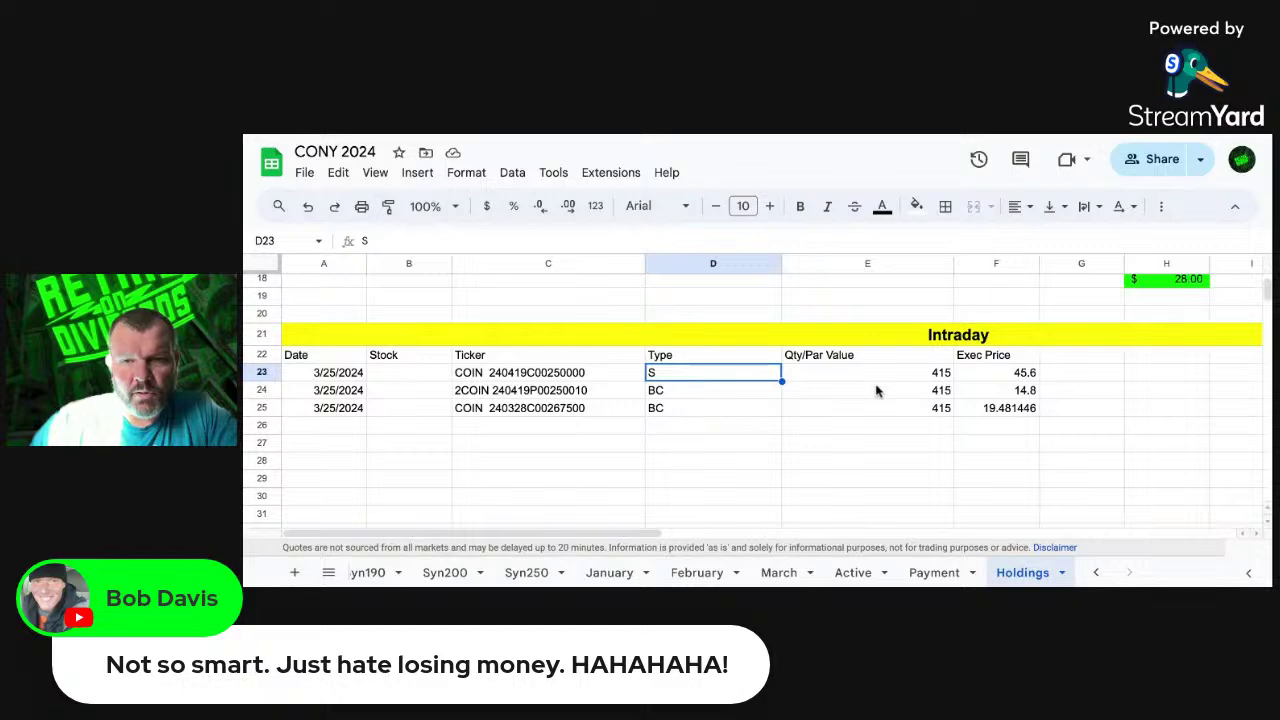
Step: On the Syn250 sheet, add a trade entry in rows 8-9 dated 3/25/24 with -445 contracts
left_click(527, 572)
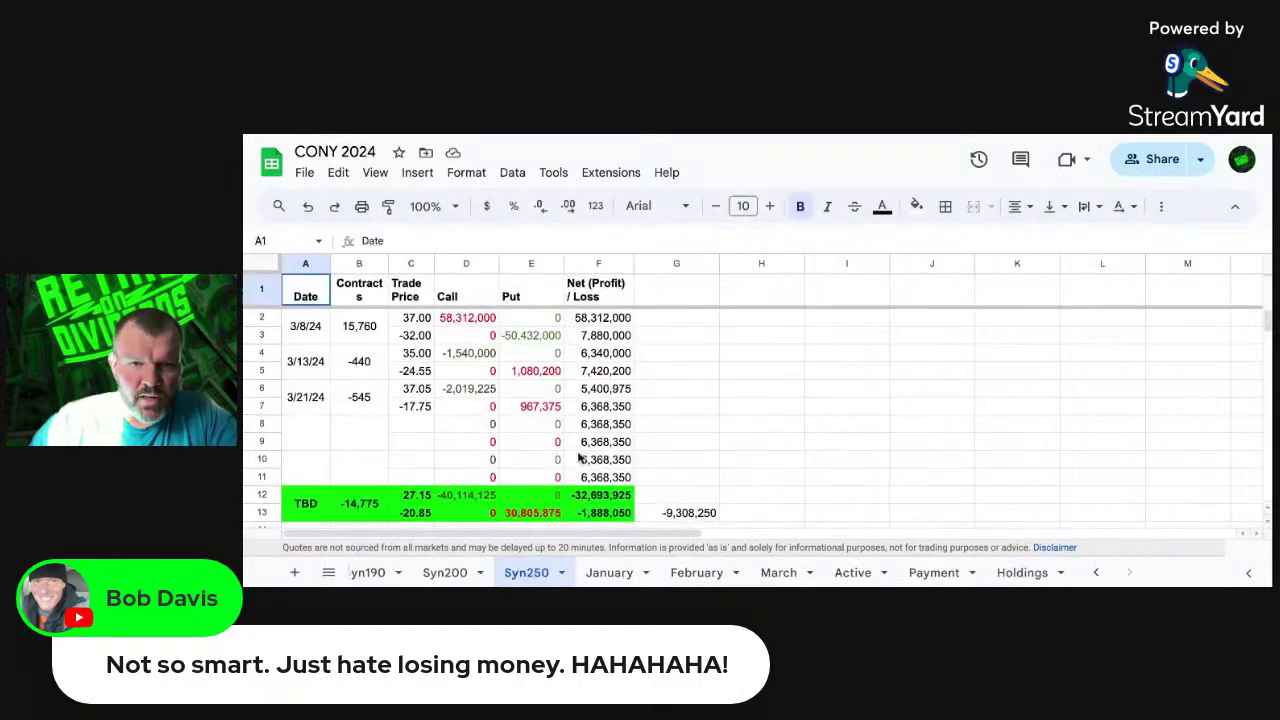
left_click(309, 437)
type("3")
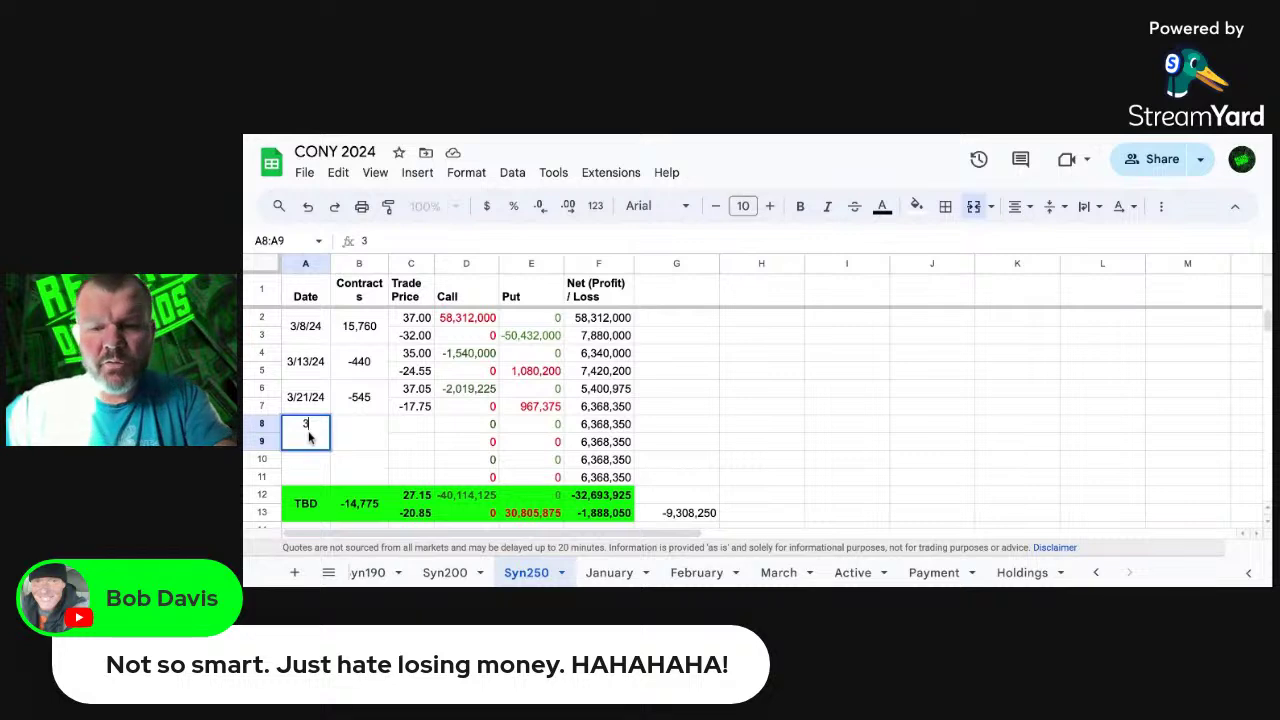
type("/25/24")
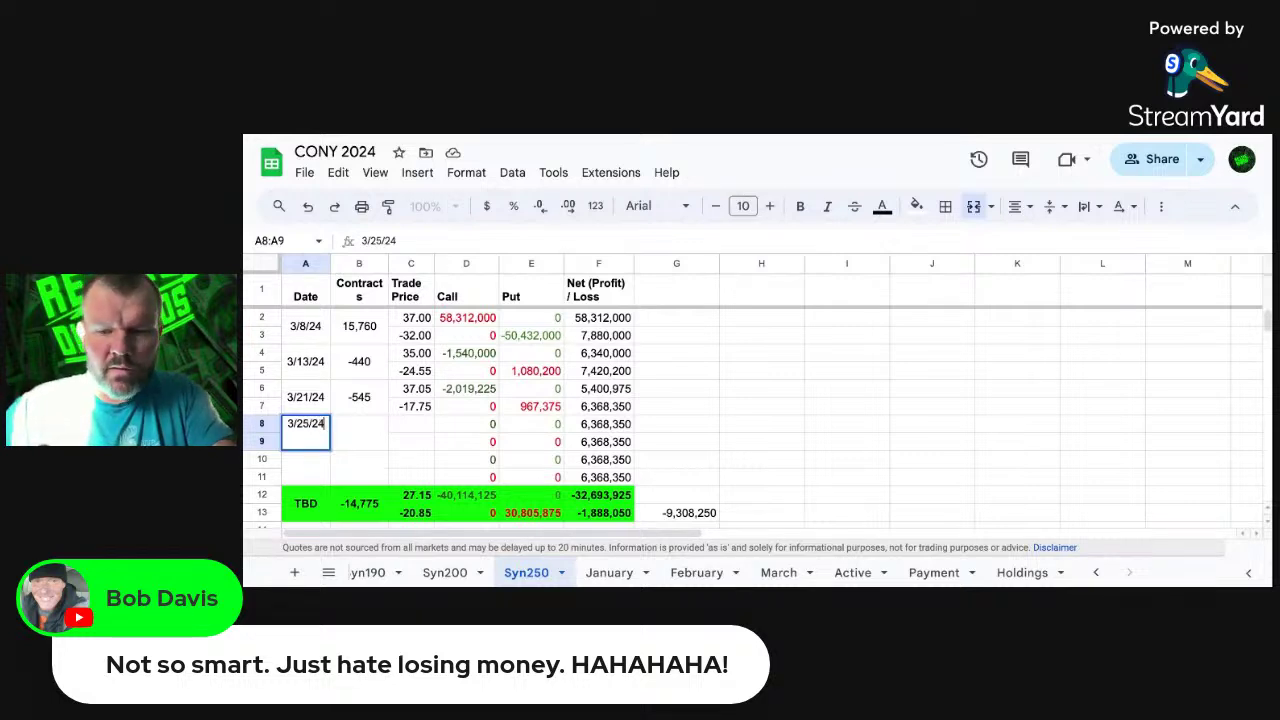
key("Tab")
type("-445")
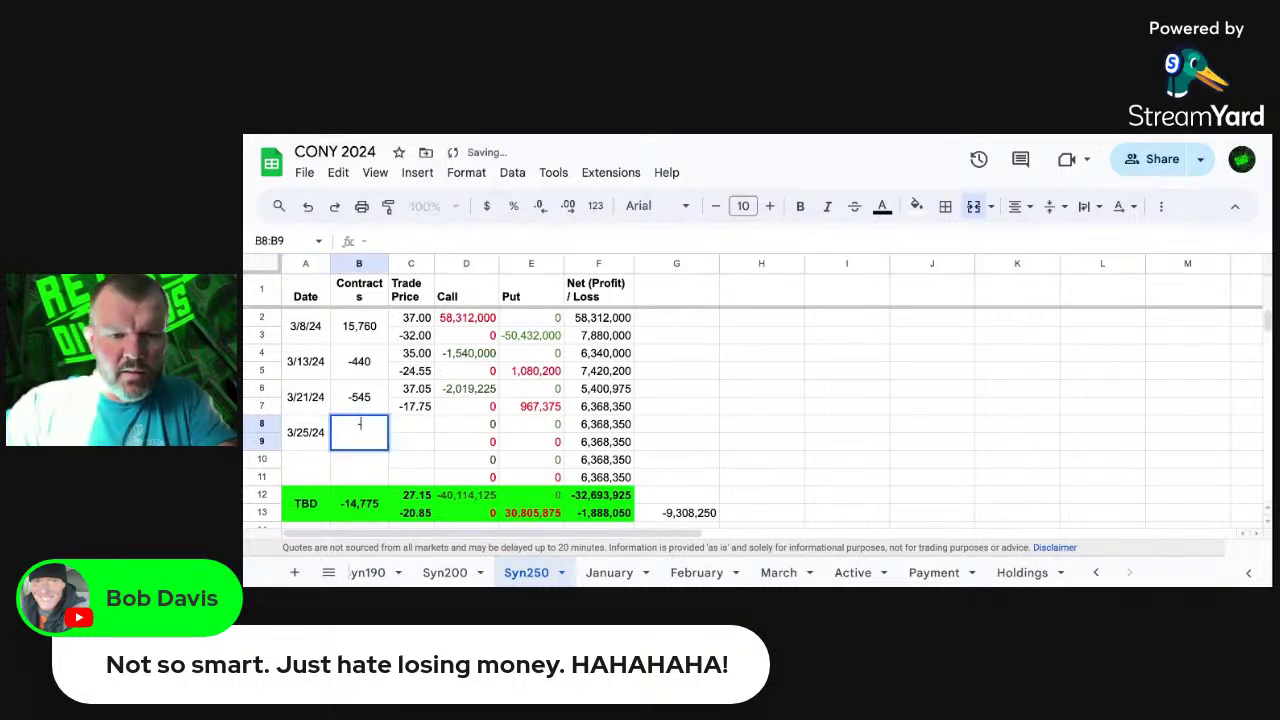
key("ctrl+Return")
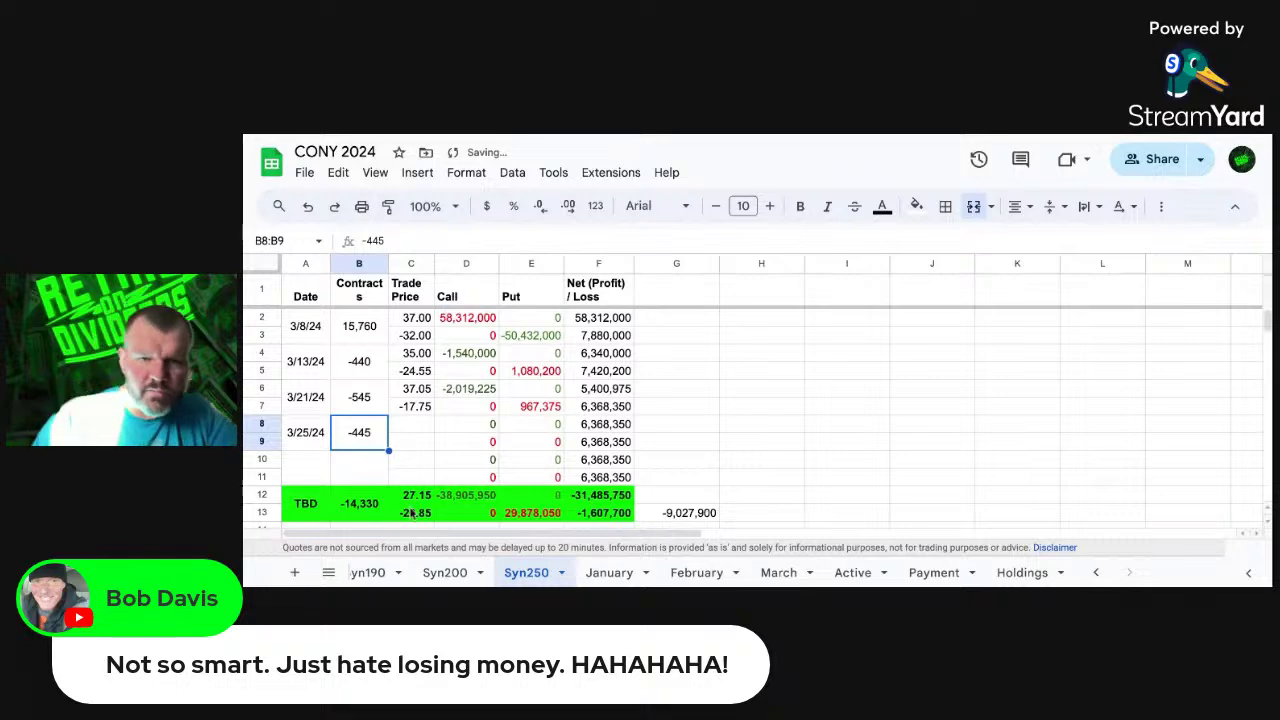
Step: Recheck the intraday quantity on Holdings and try to correct the 3/25/24 contracts on Syn250 to -415
left_click(1016, 578)
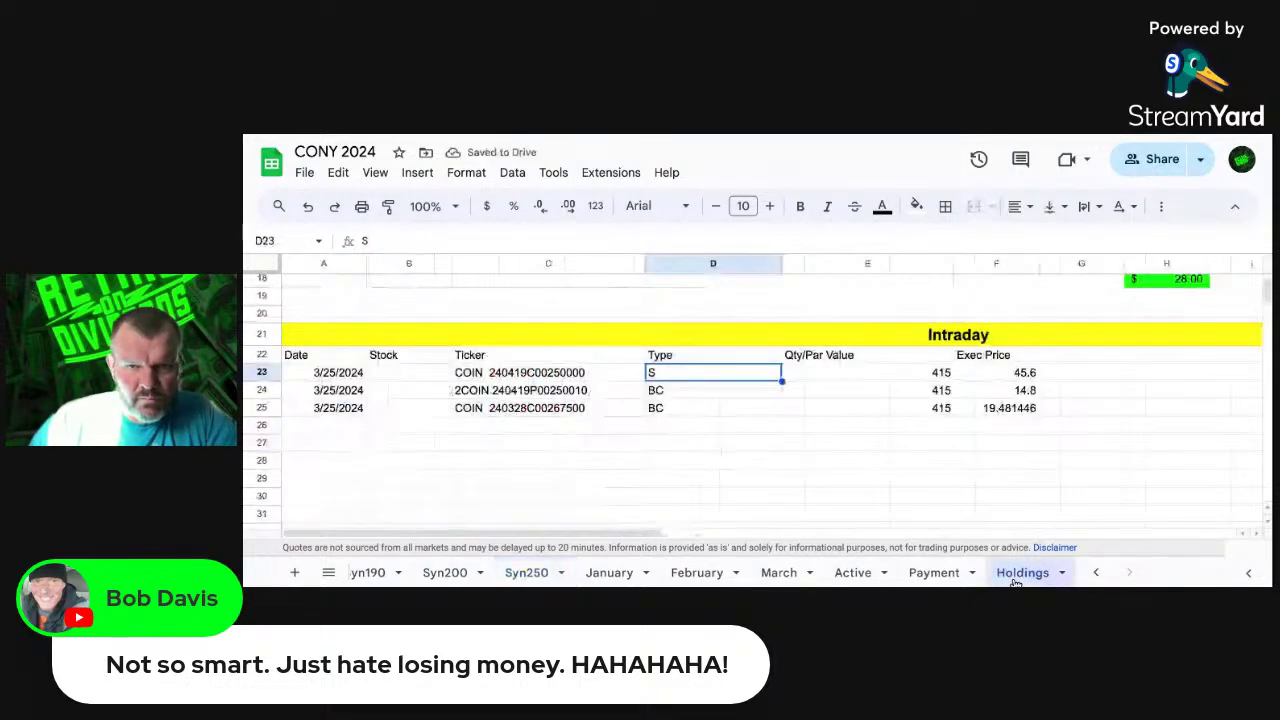
left_click(540, 574)
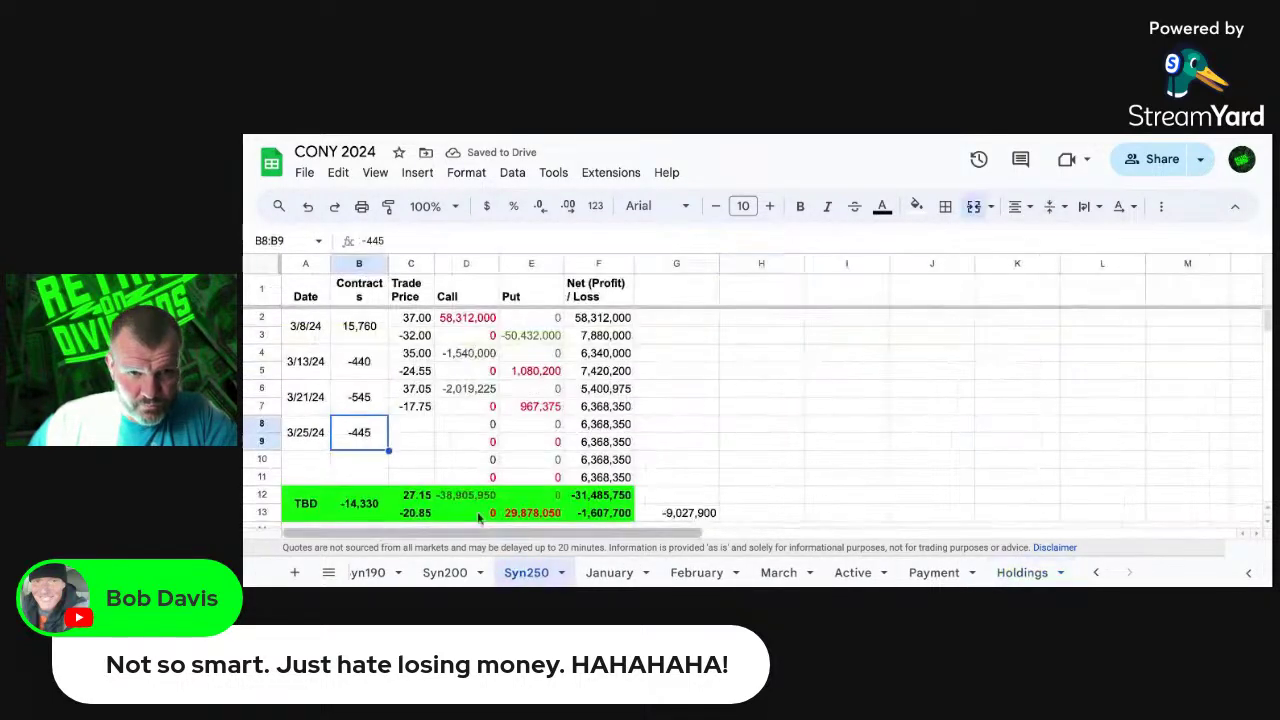
left_click(431, 241)
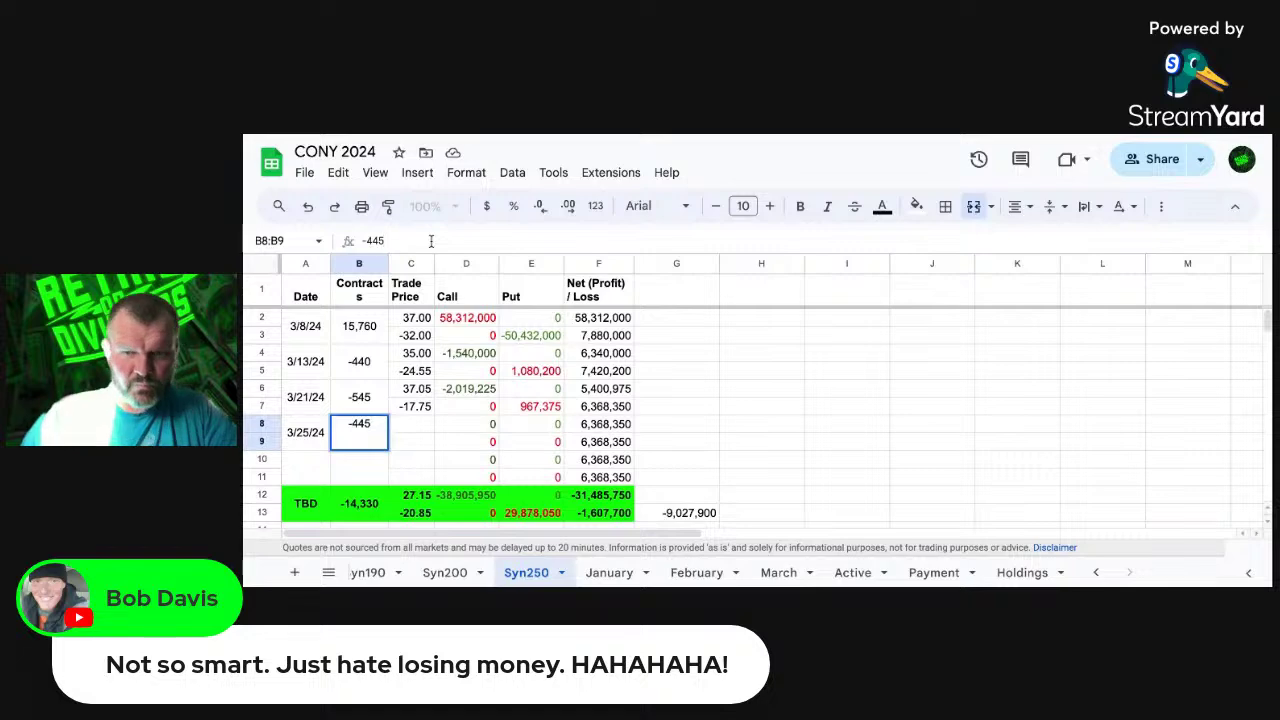
key("BackSpace")
key("BackSpace")
type("15")
key("Return")
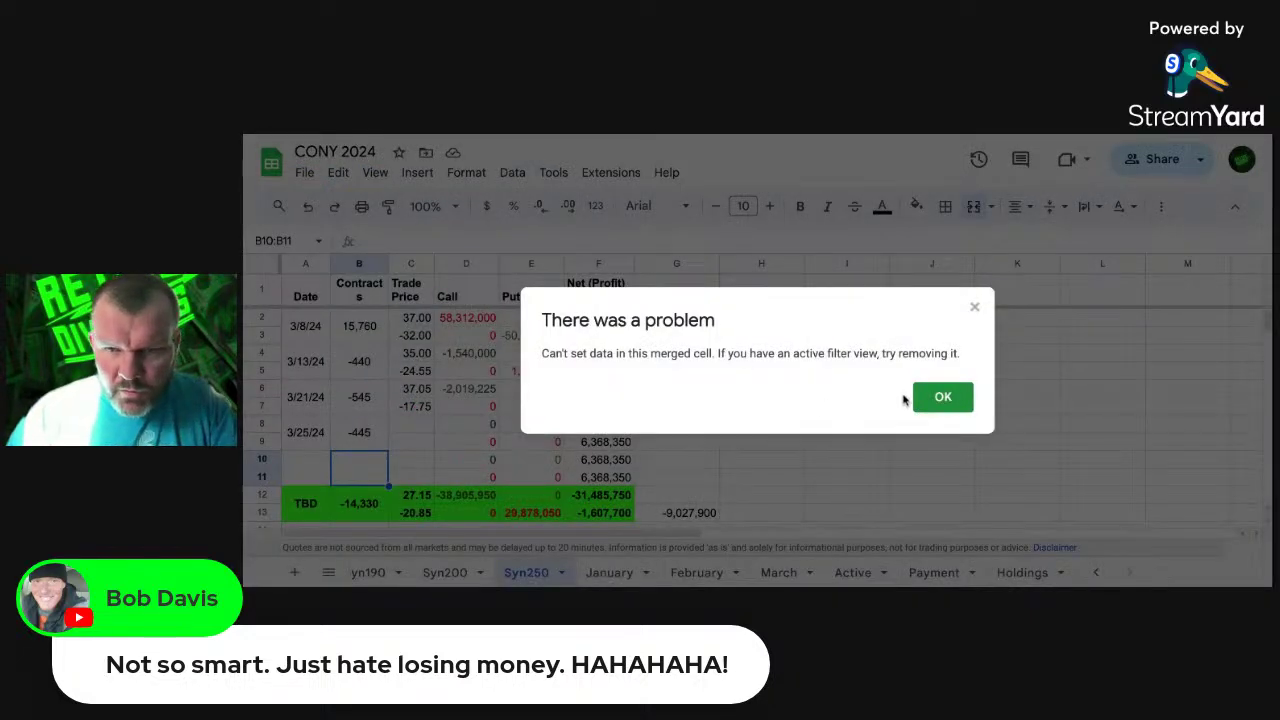
left_click(945, 398)
Step: Set the contracts of the 3/25/24 entry in B8 on Syn250 to -415
left_click(378, 443)
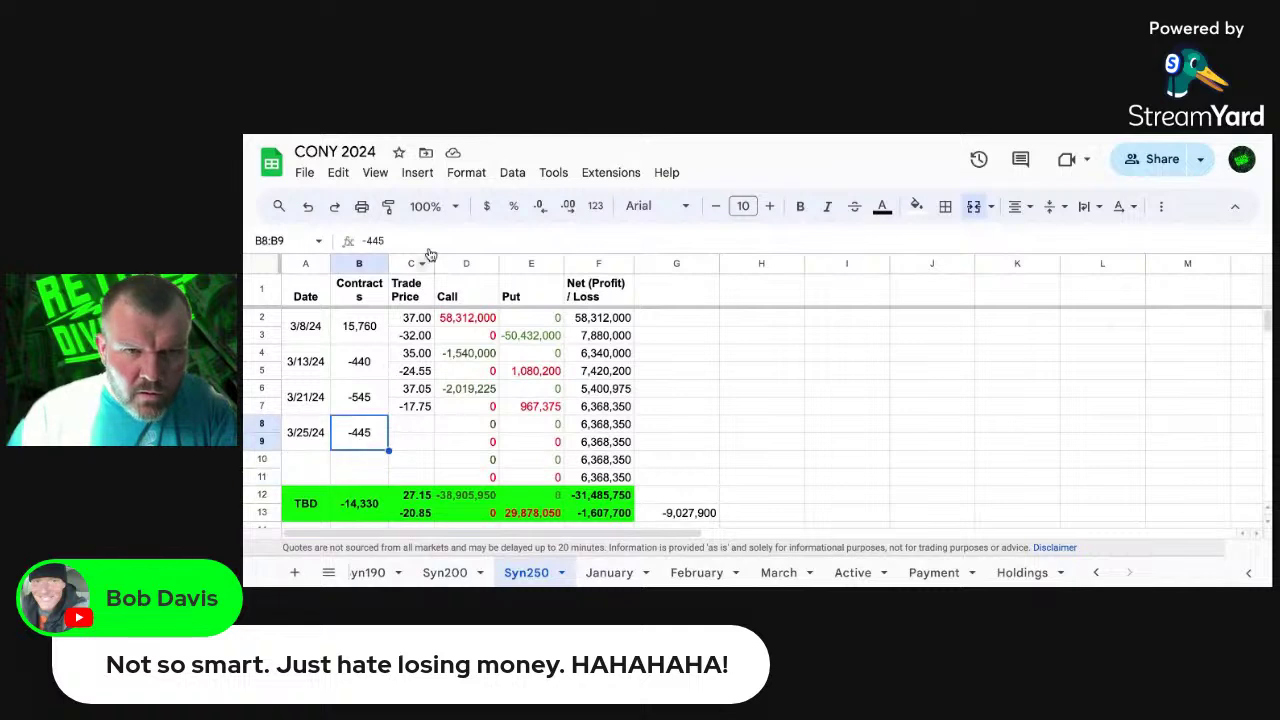
key("Return")
key("BackSpace")
key("BackSpace")
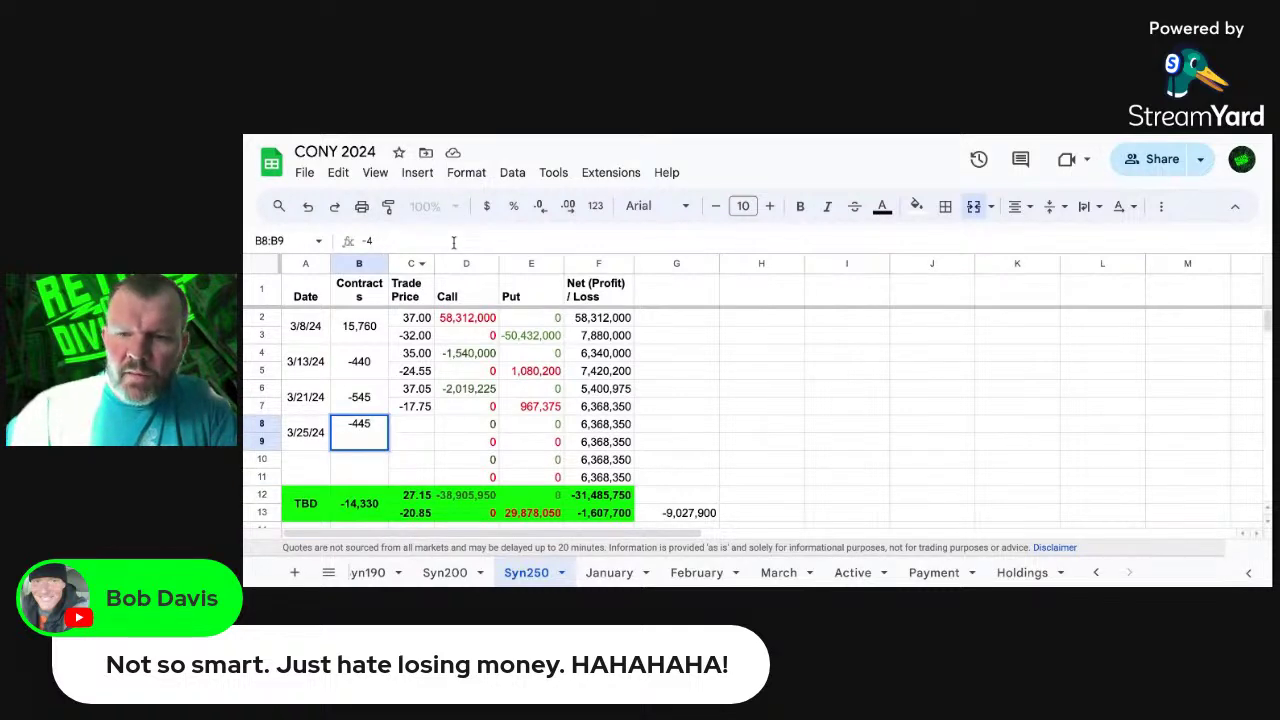
type("15")
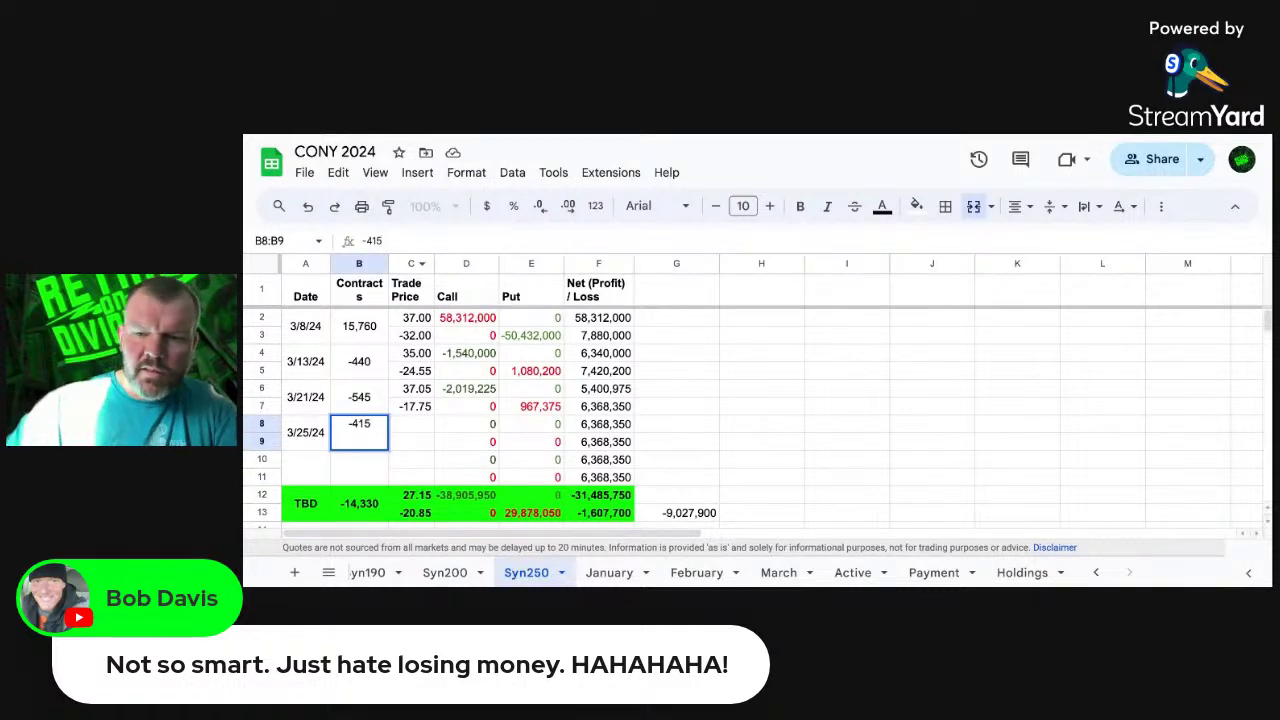
key("Return")
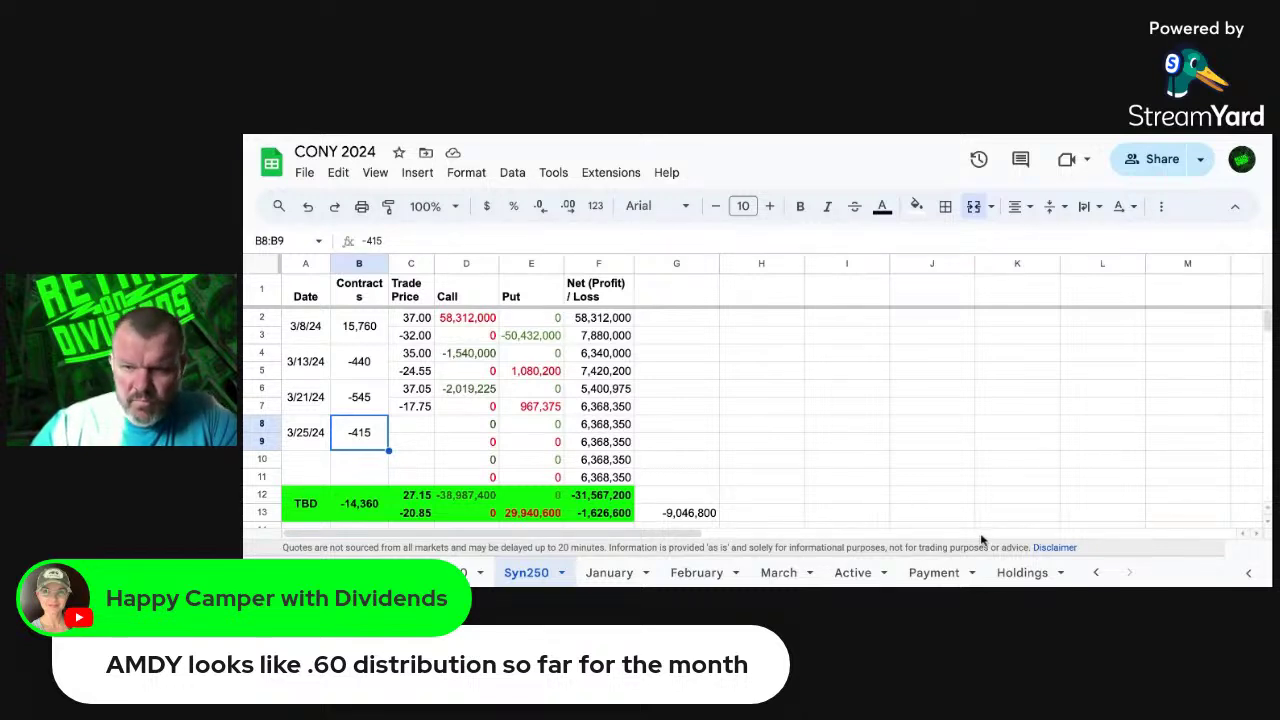
Step: Look up the sold COIN 250 call's execution price on Holdings and enter 45.6 as the trade price in C8 of Syn250
left_click(1020, 574)
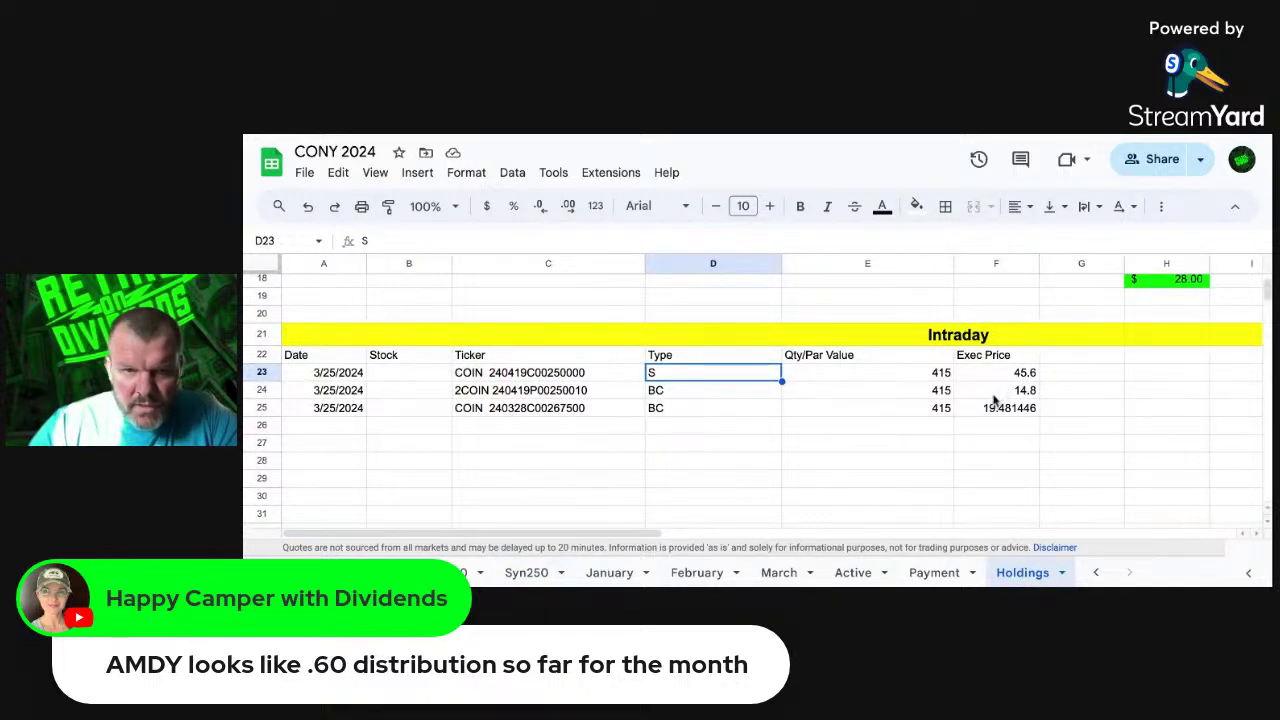
left_click(1018, 377)
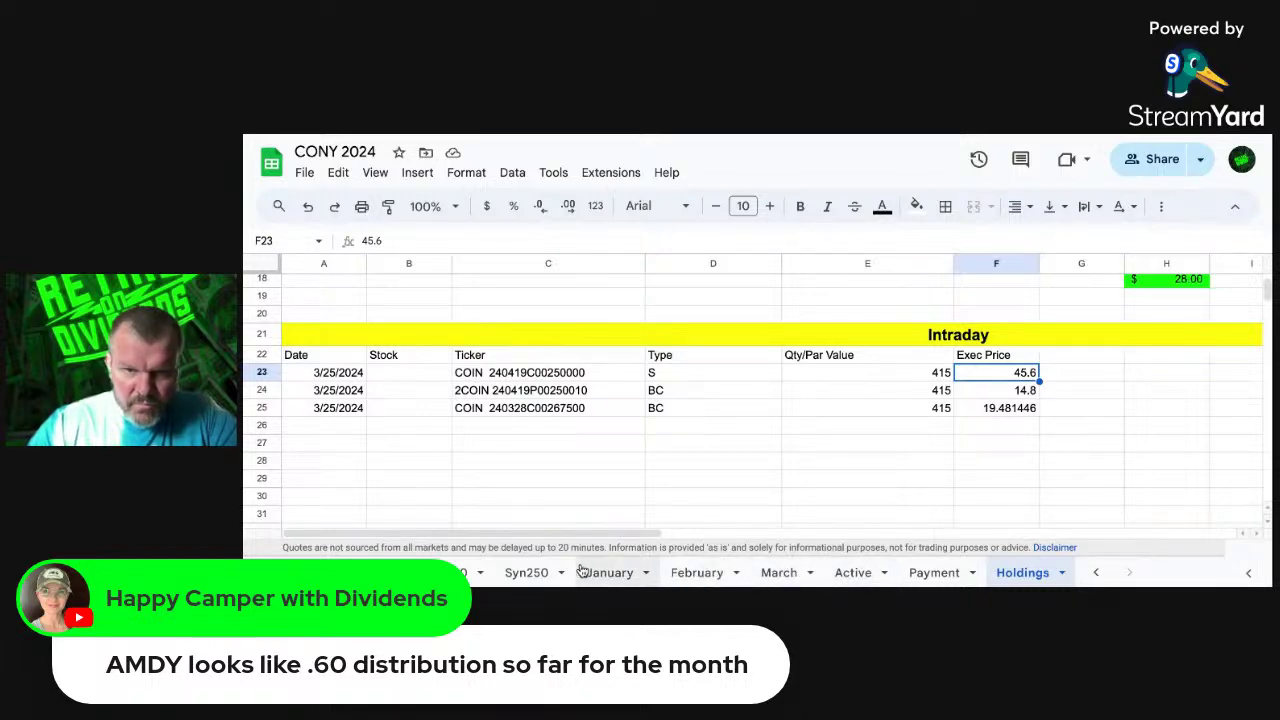
left_click(528, 572)
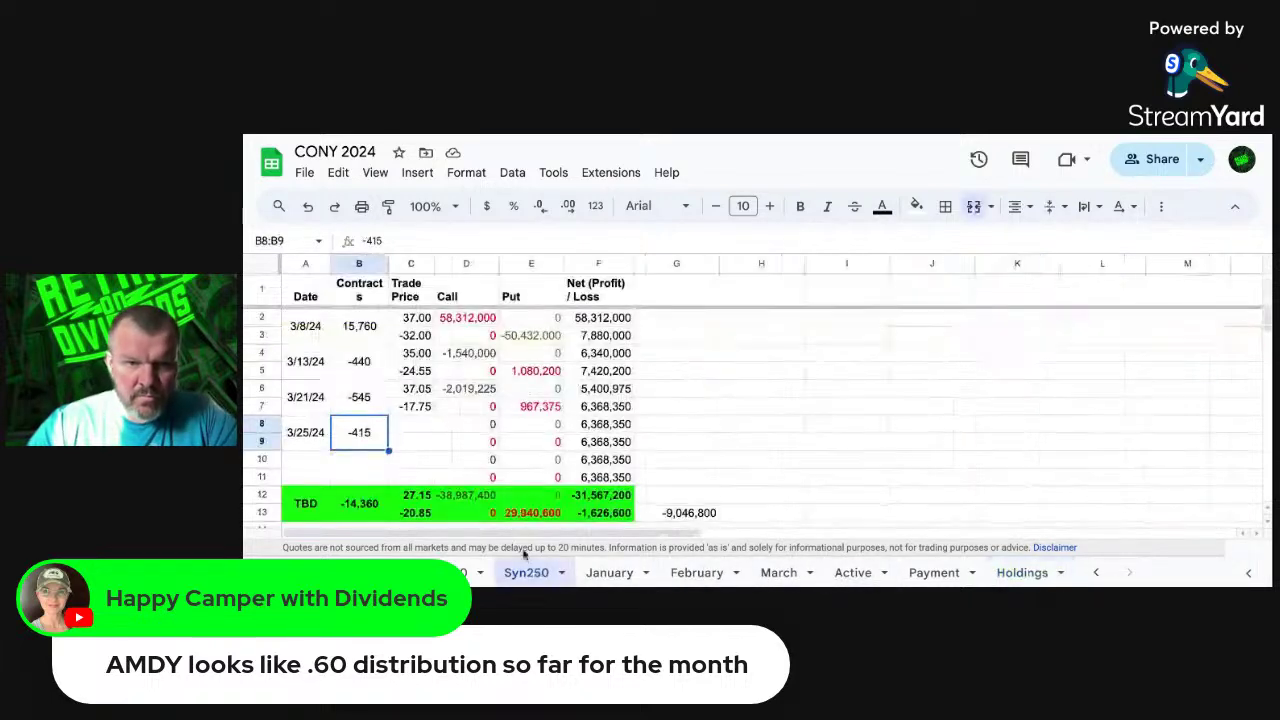
left_click(413, 425)
type("4")
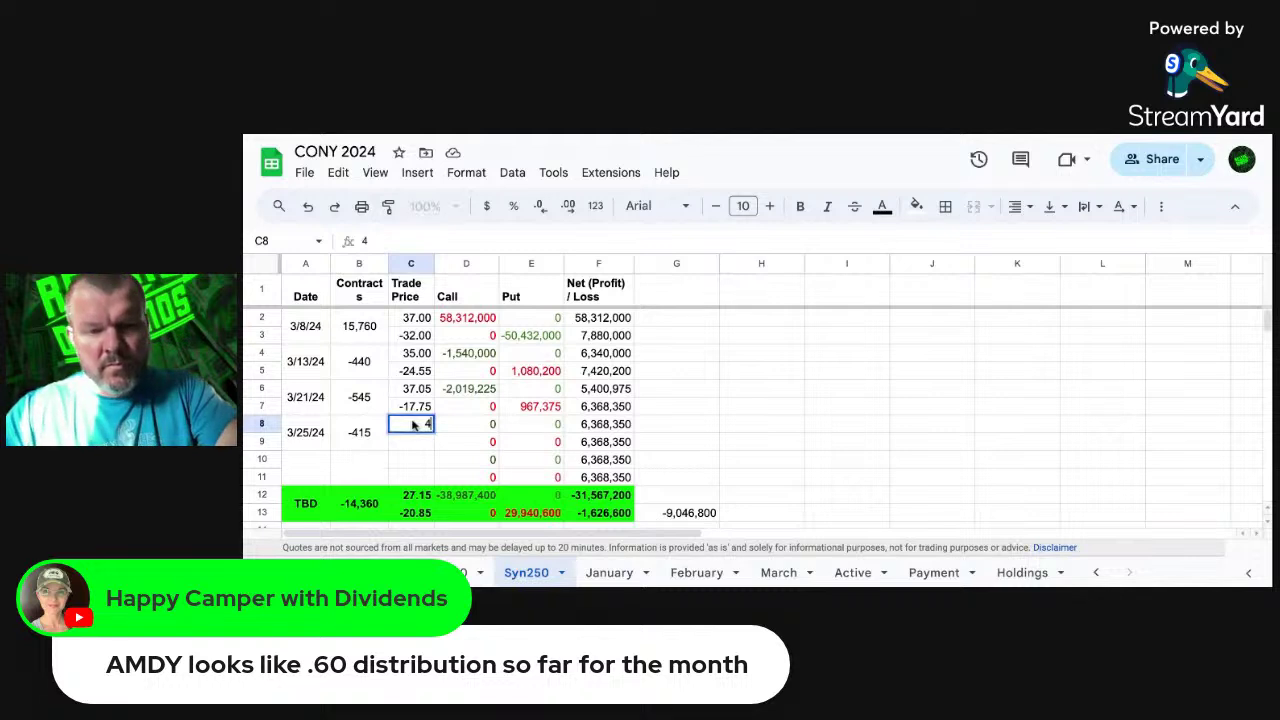
type("5.6")
key("Tab")
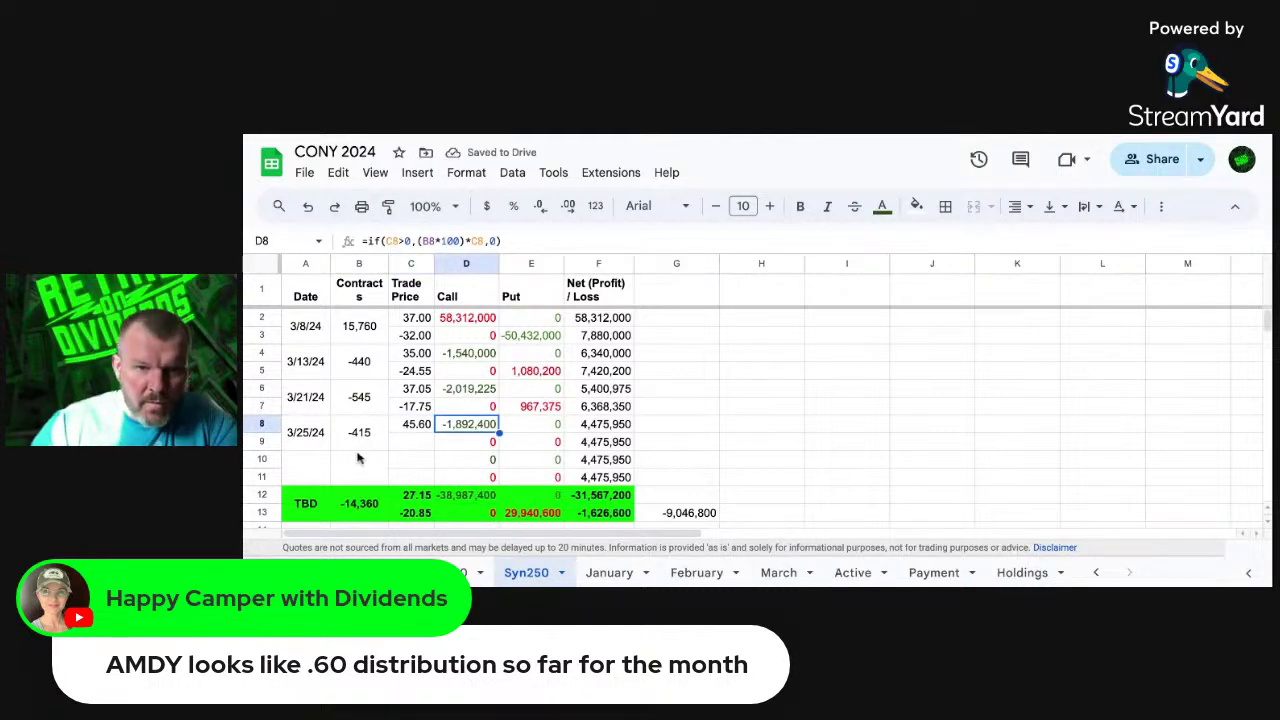
Step: Look up the COIN 250 put's execution price on Holdings and enter -14.8 as the trade price in C9 of Syn250
left_click(400, 444)
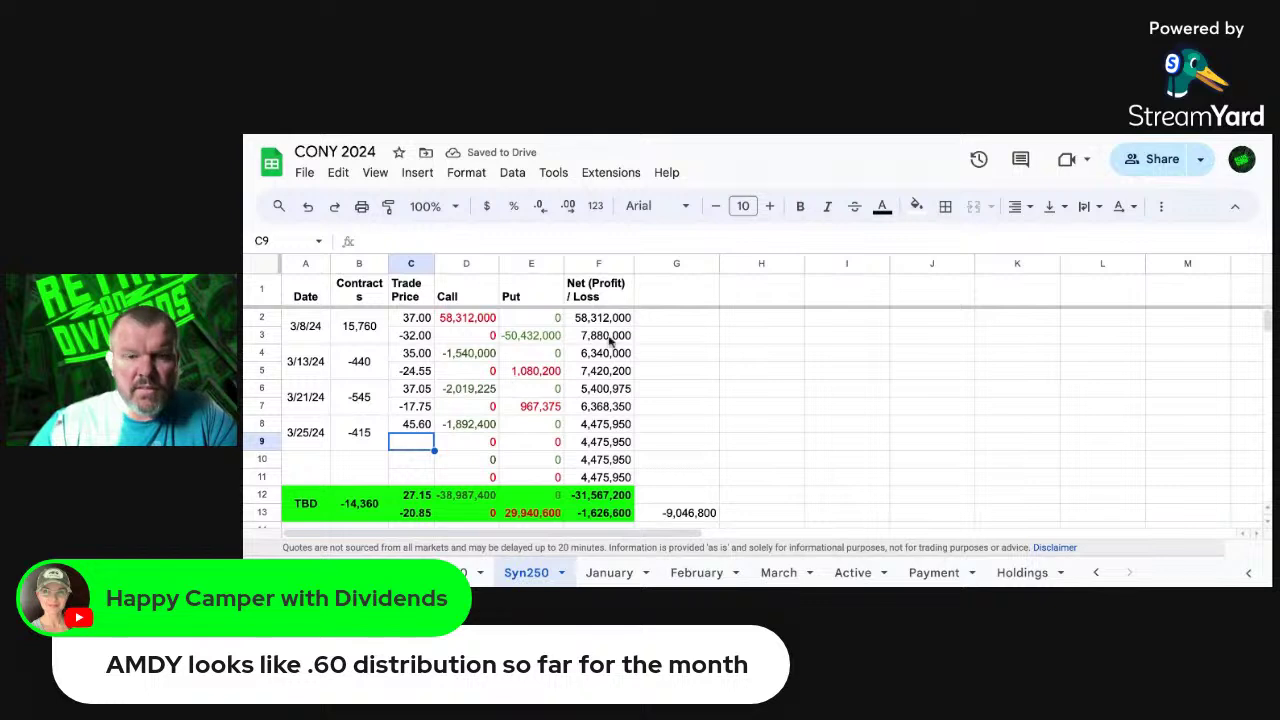
left_click(1020, 573)
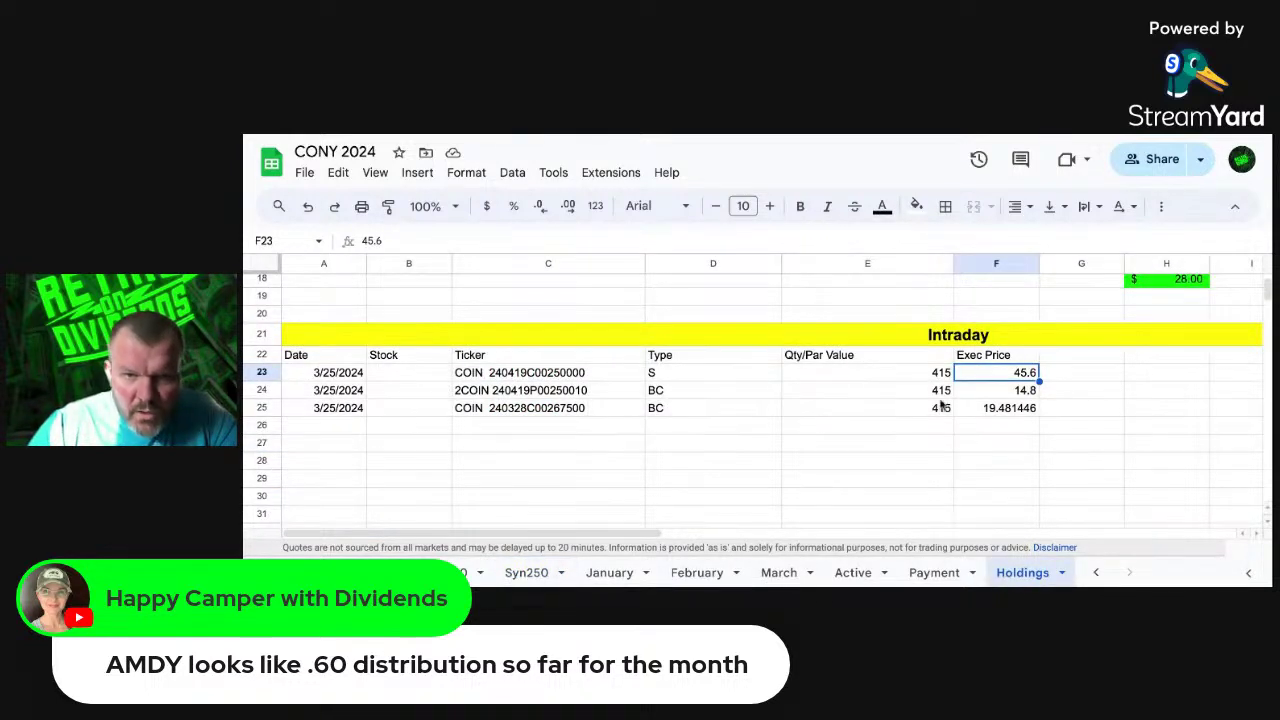
left_click(1026, 394)
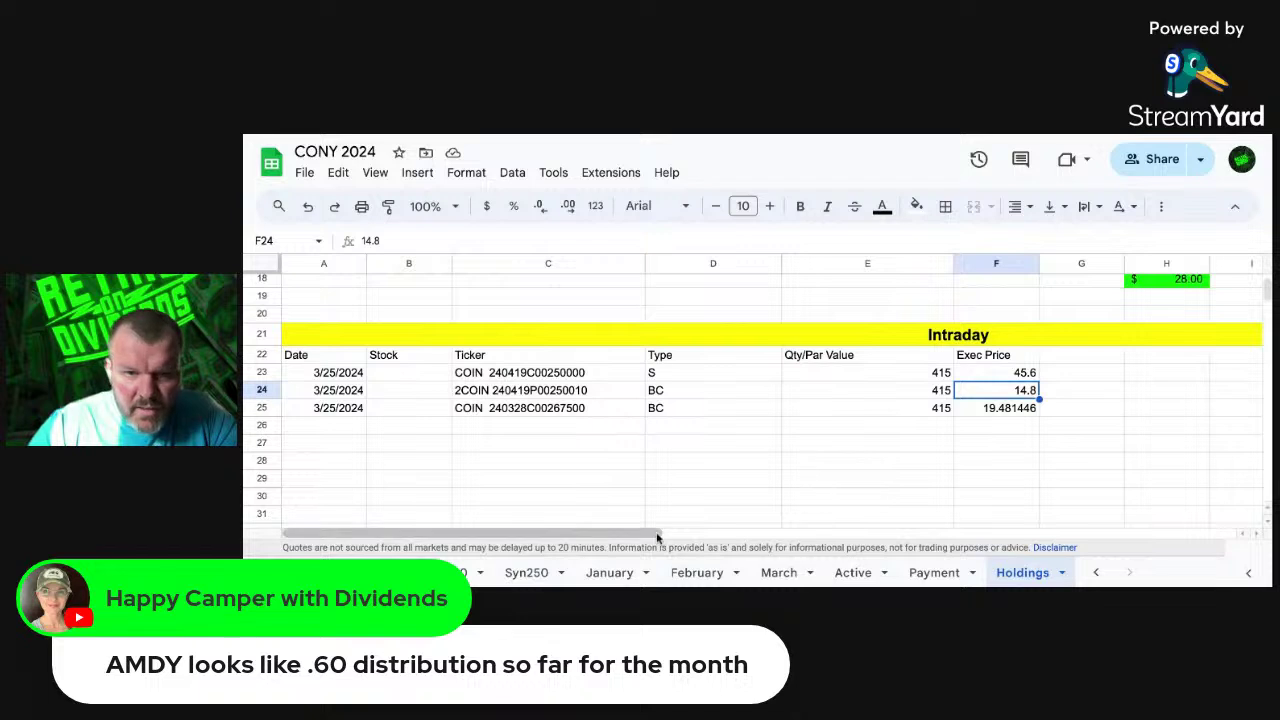
left_click(526, 573)
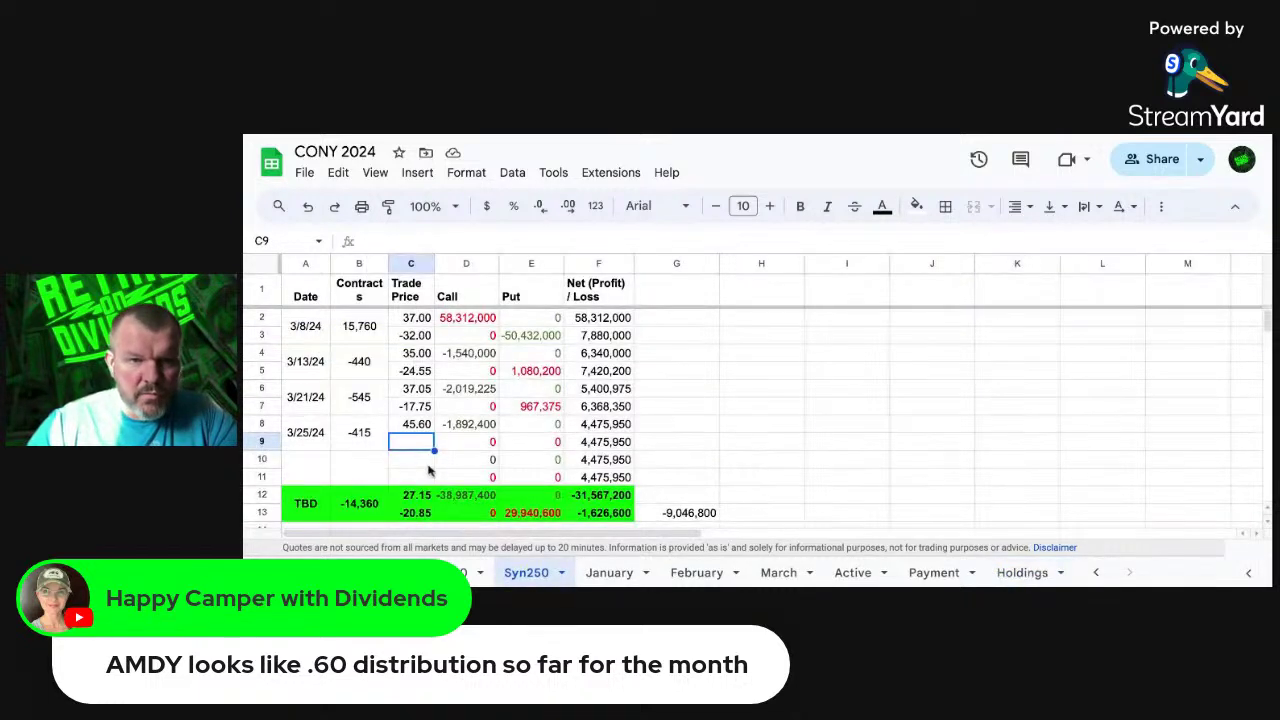
type("-")
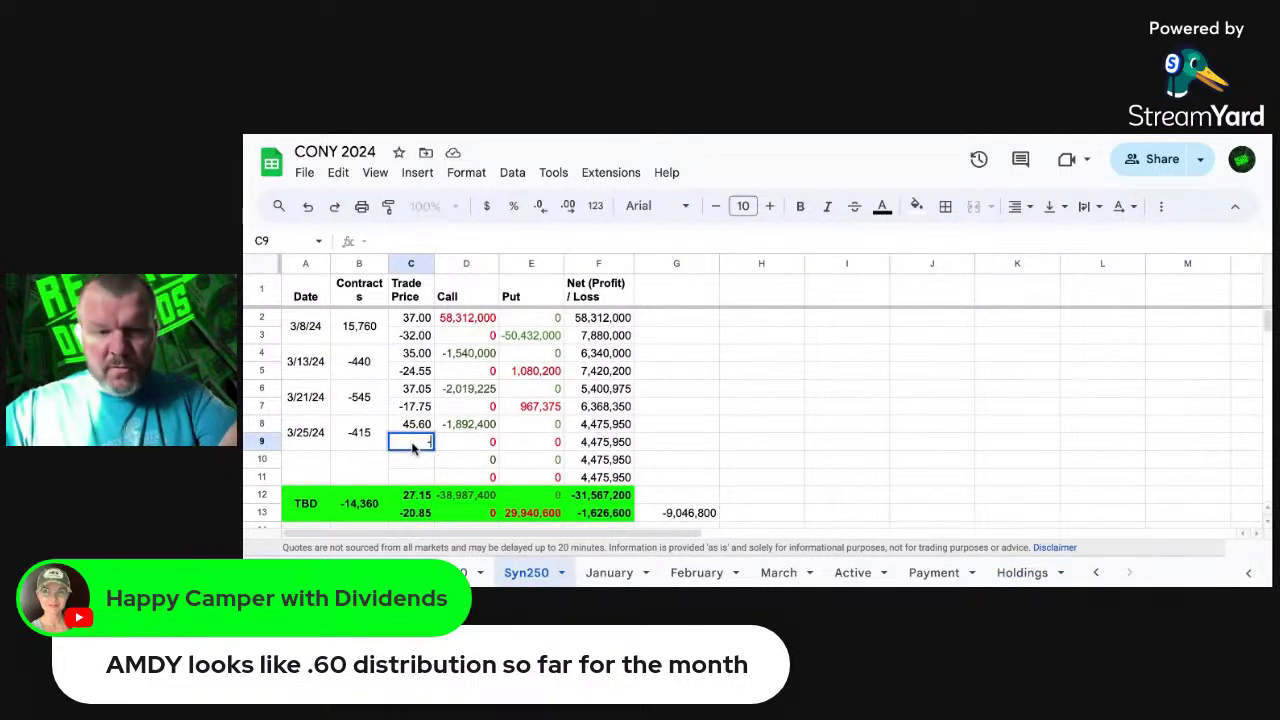
type("14.8")
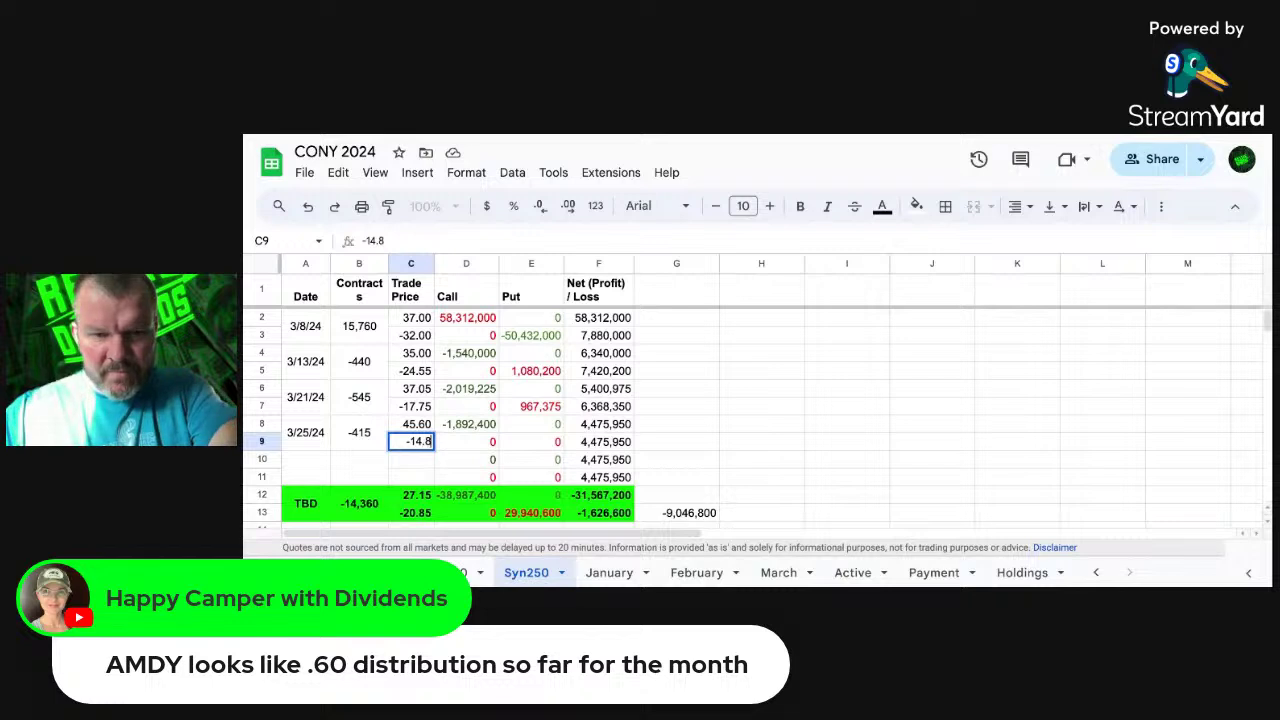
key("Return")
Step: Examine the Syn250 rows below the 3/25/24 trade, from the TBD totals down to the COIN strike and expiration block
key("Down")
key("Down")
key("Down")
key("Down")
key("Down")
key("Down")
key("Down")
key("Down")
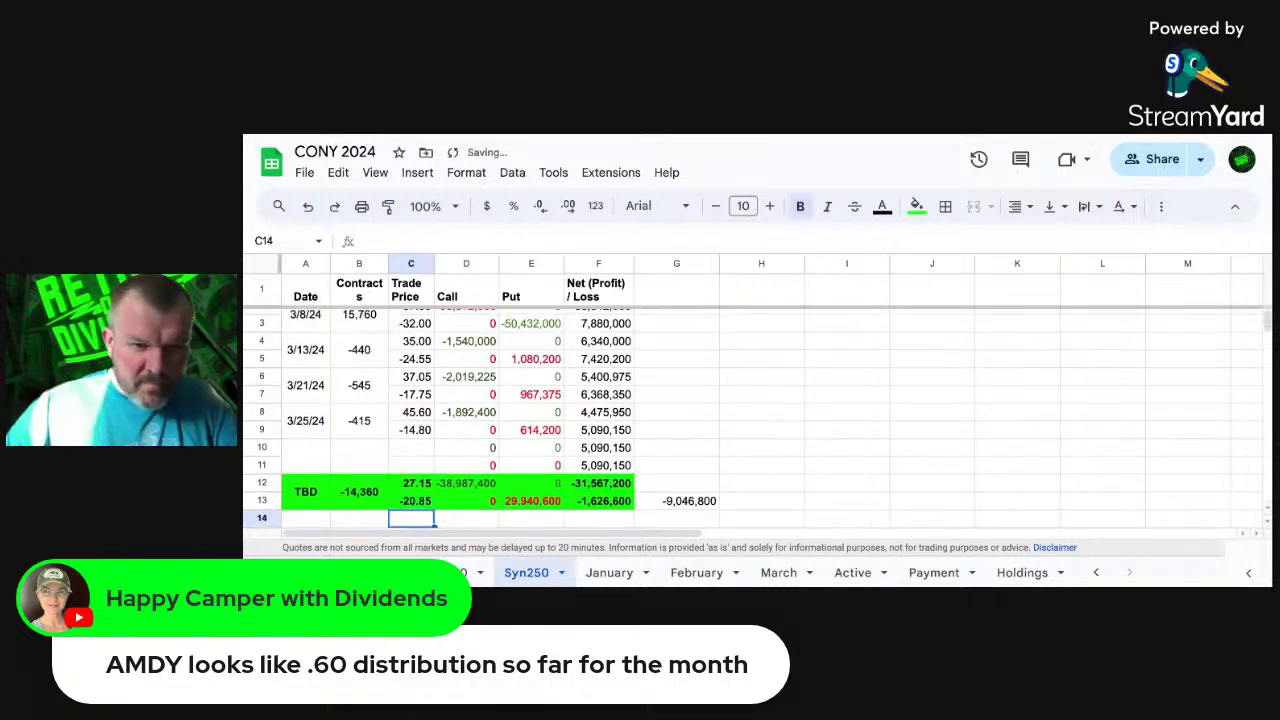
key("Up")
key("Up")
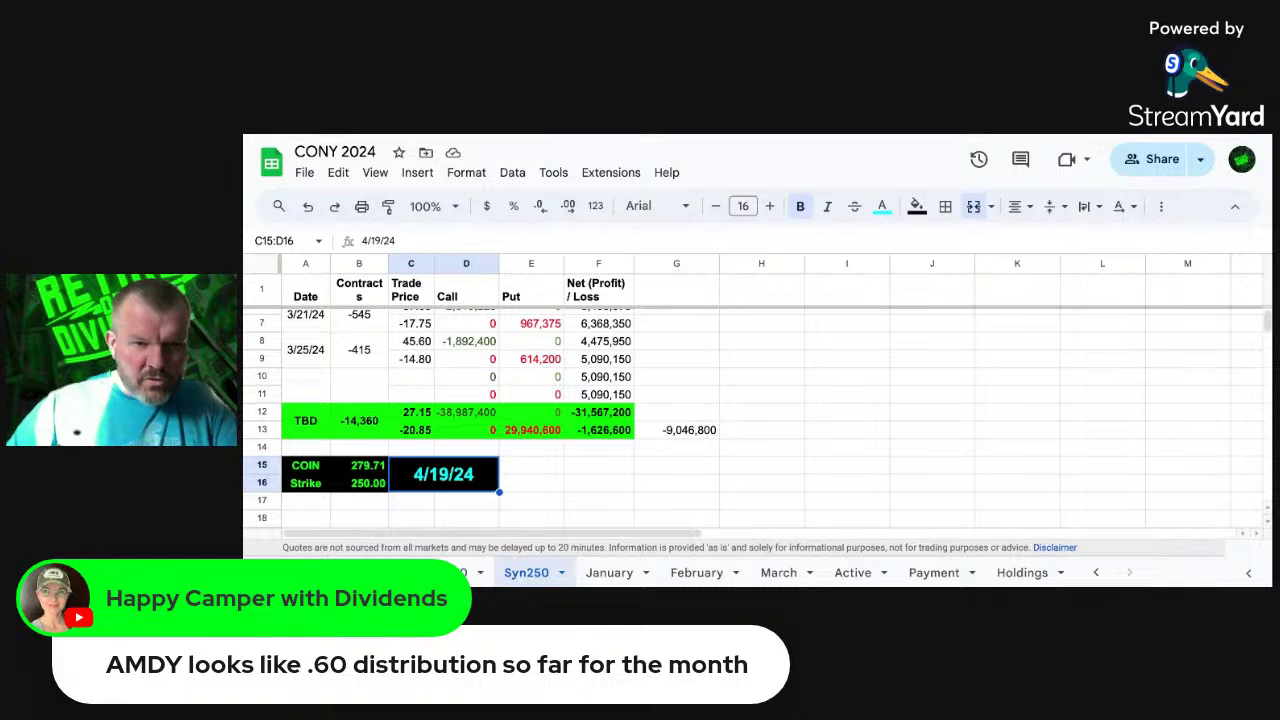
Step: Review the 3/25/24 put trade price in C9 of Syn250 and its Call and Put values in D9 and E9
key("Up")
key("Up")
key("Up")
key("Up")
key("Up")
key("Up")
key("Up")
key("Up")
key("Up")
key("Up")
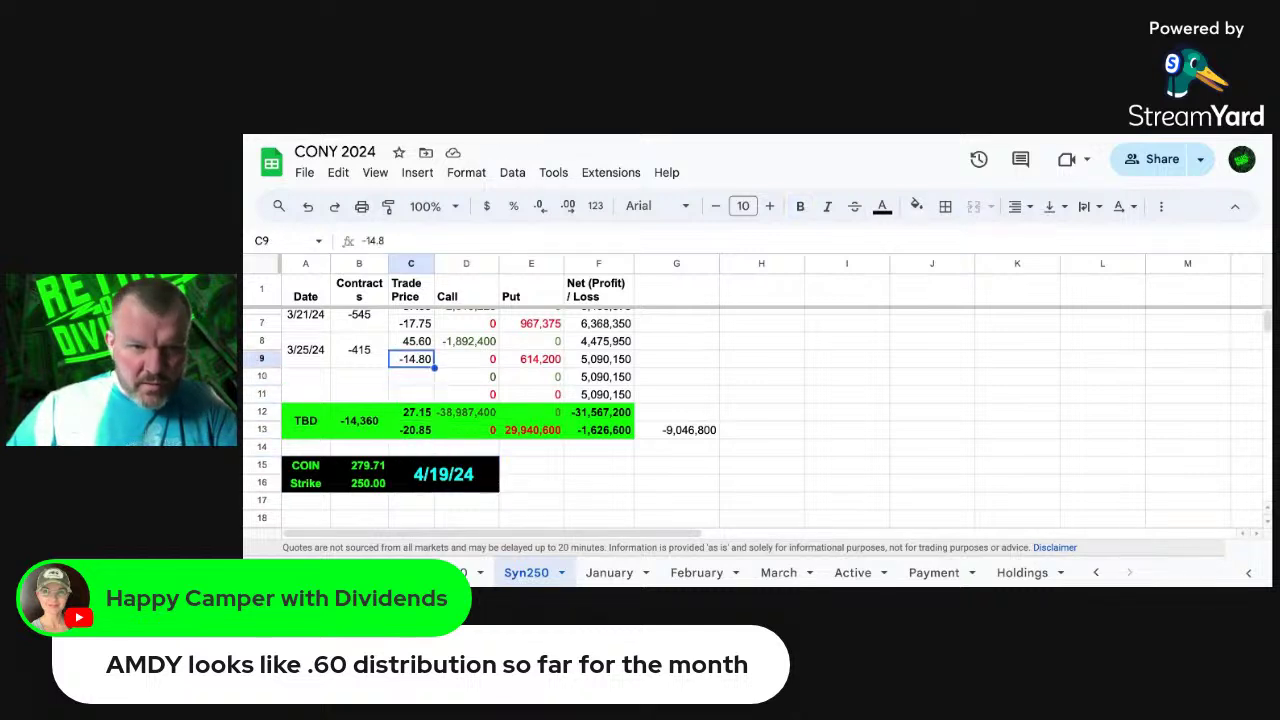
key("Up")
key("Down")
key("Down")
key("Down")
key("Down")
key("Down")
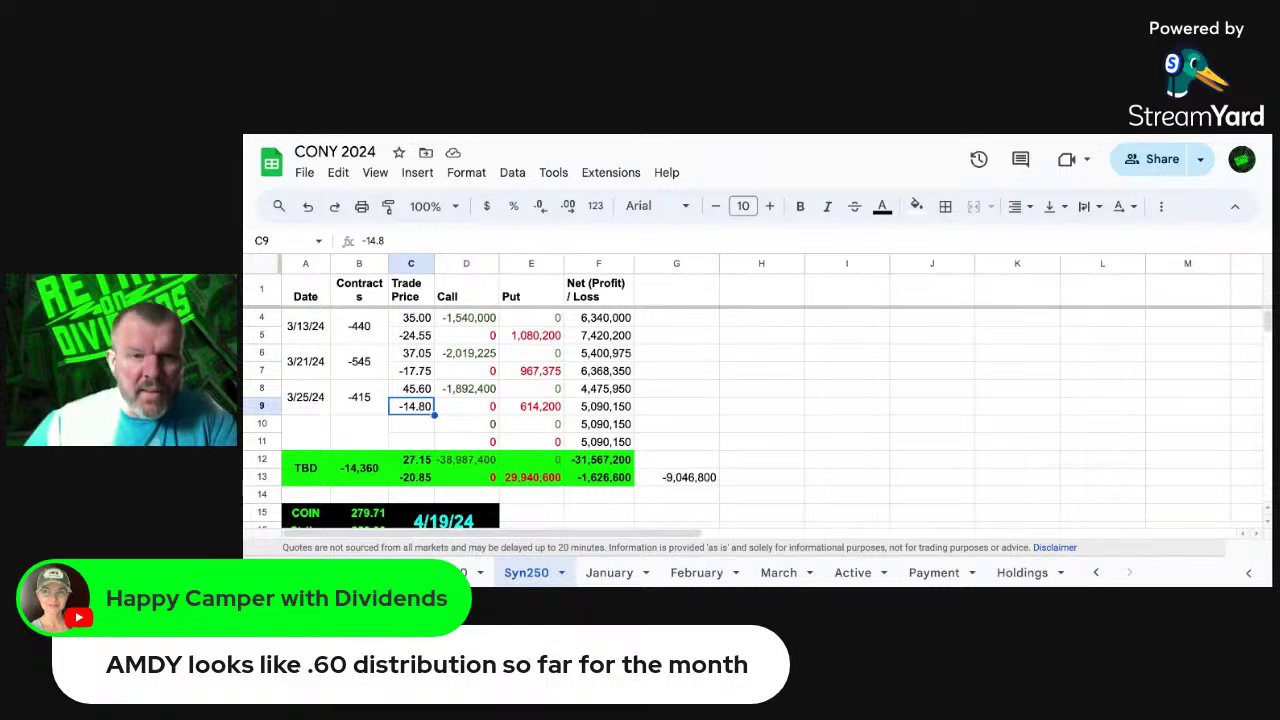
left_click(466, 406)
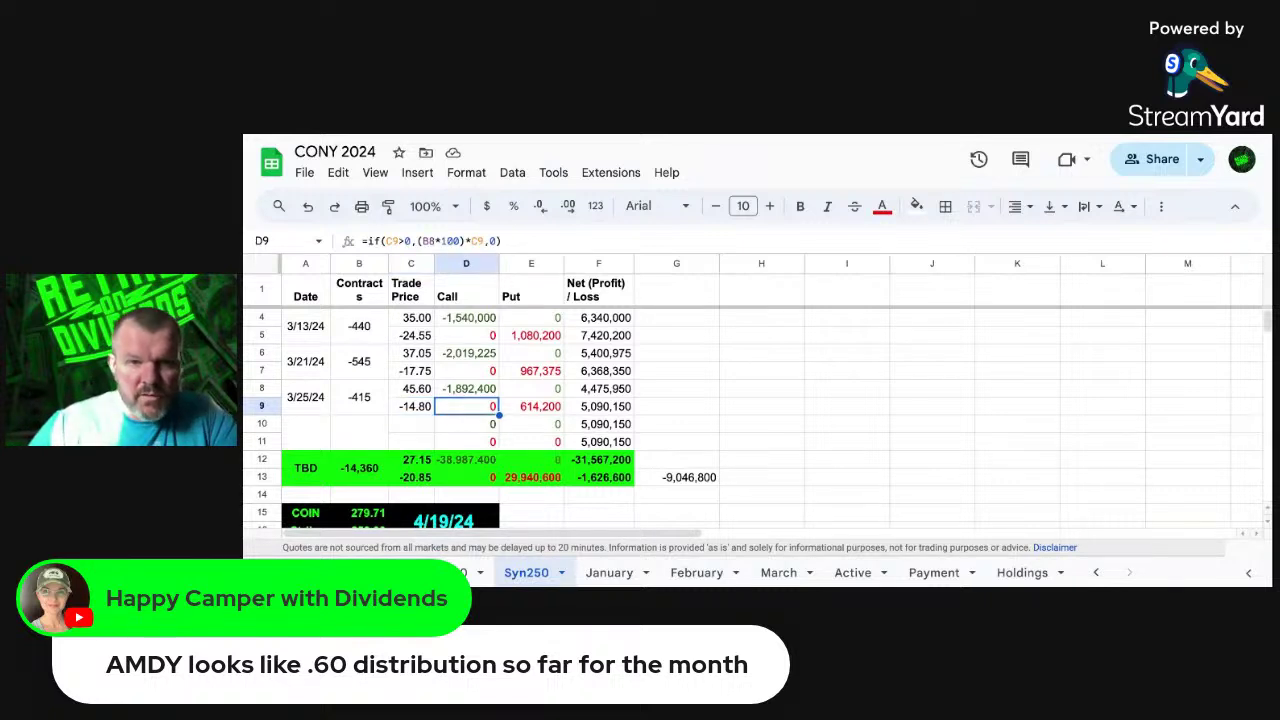
left_click(531, 406)
Step: Examine the March Profits total and its sum formula in D20 below the trades on Syn250
key("Down")
key("Down")
key("Down")
key("Down")
key("Down")
key("Down")
key("Down")
key("Down")
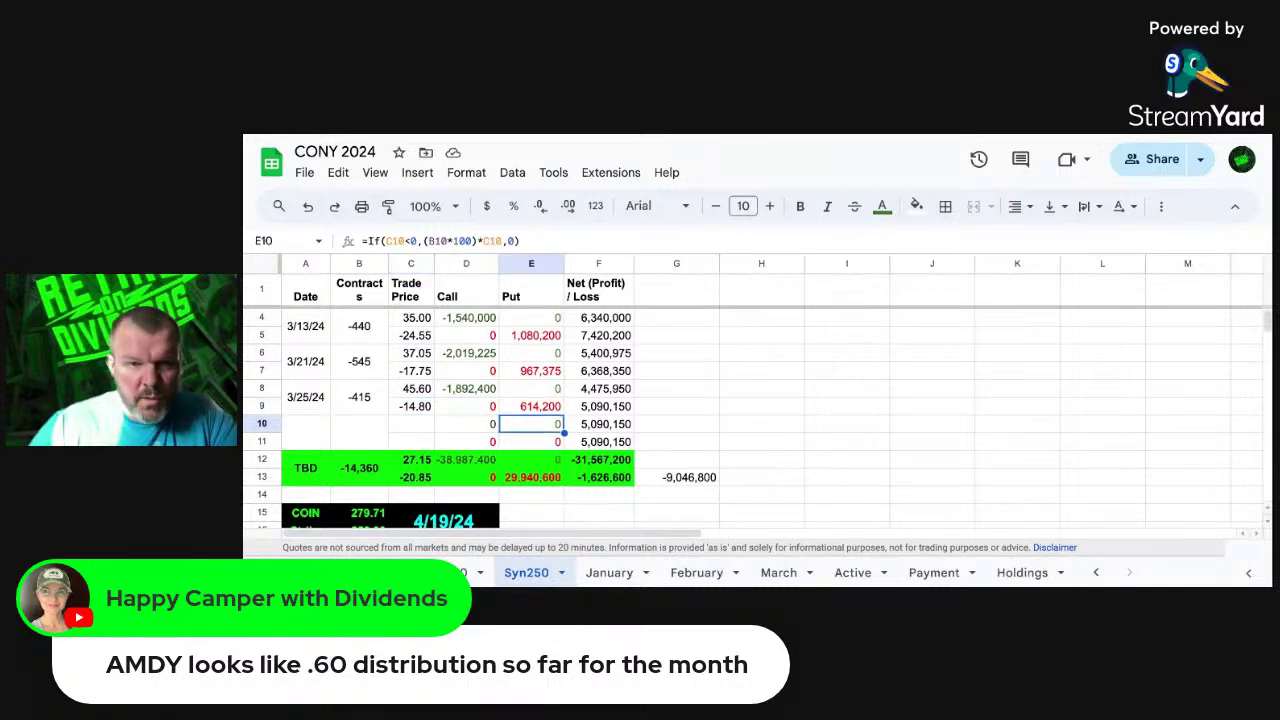
key("Down")
key("Down")
key("Down")
key("Down")
key("Down")
key("Down")
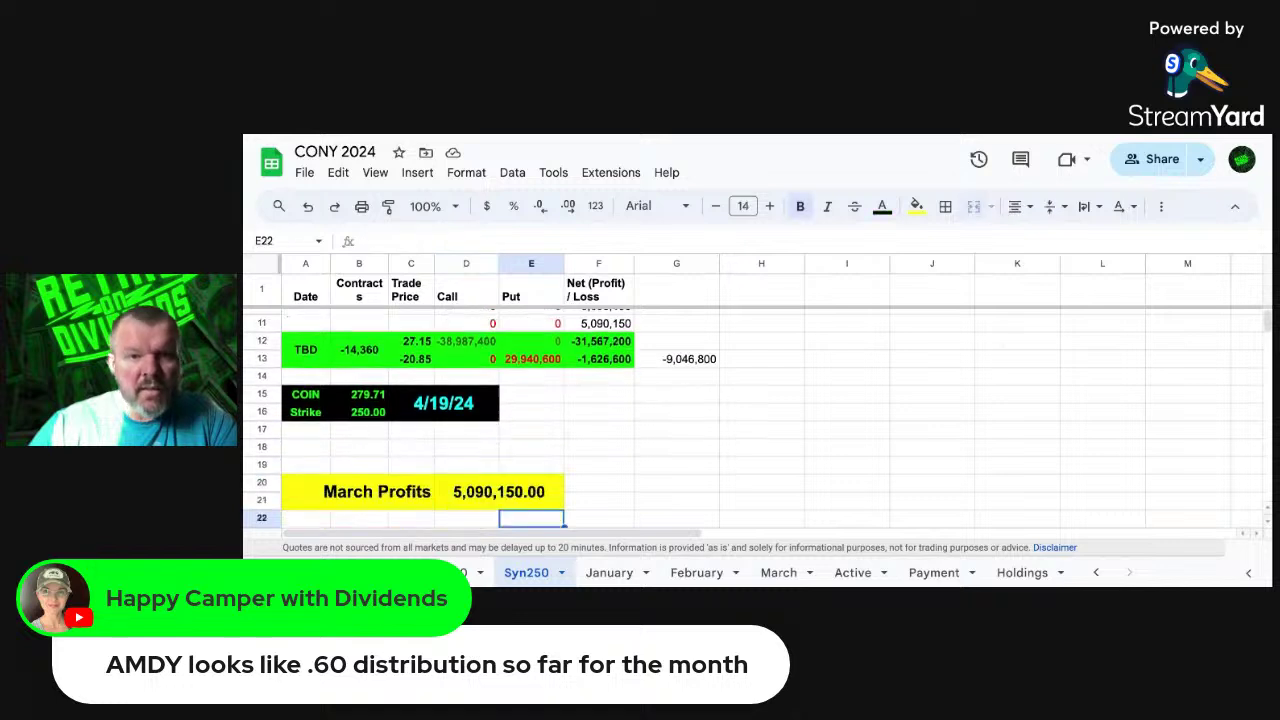
key("Up")
key("Up")
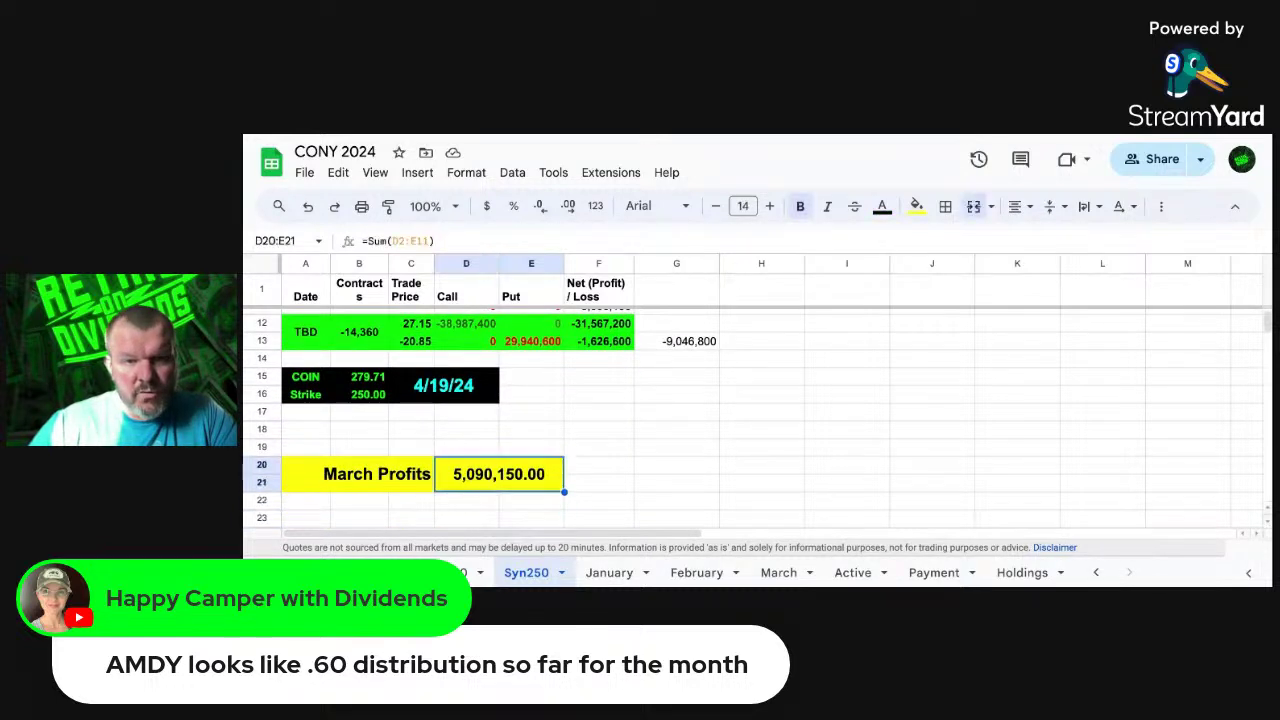
key("Left")
key("Right")
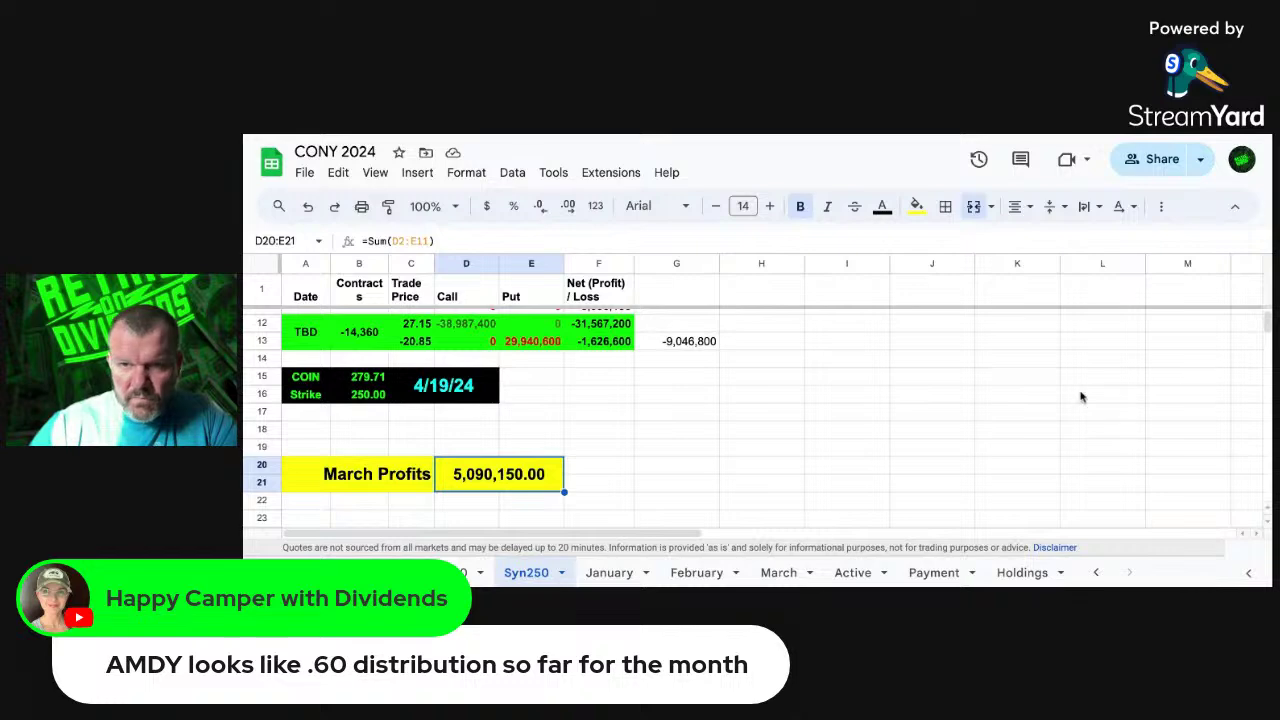
Step: Compare the TBD row's net profit or loss with the figure in G13 and the March Profits on Syn250
scroll(1081, 397, "up", 1)
scroll(1081, 397, "up", 3)
scroll(1081, 397, "down", 3)
scroll(1062, 412, "down", 1)
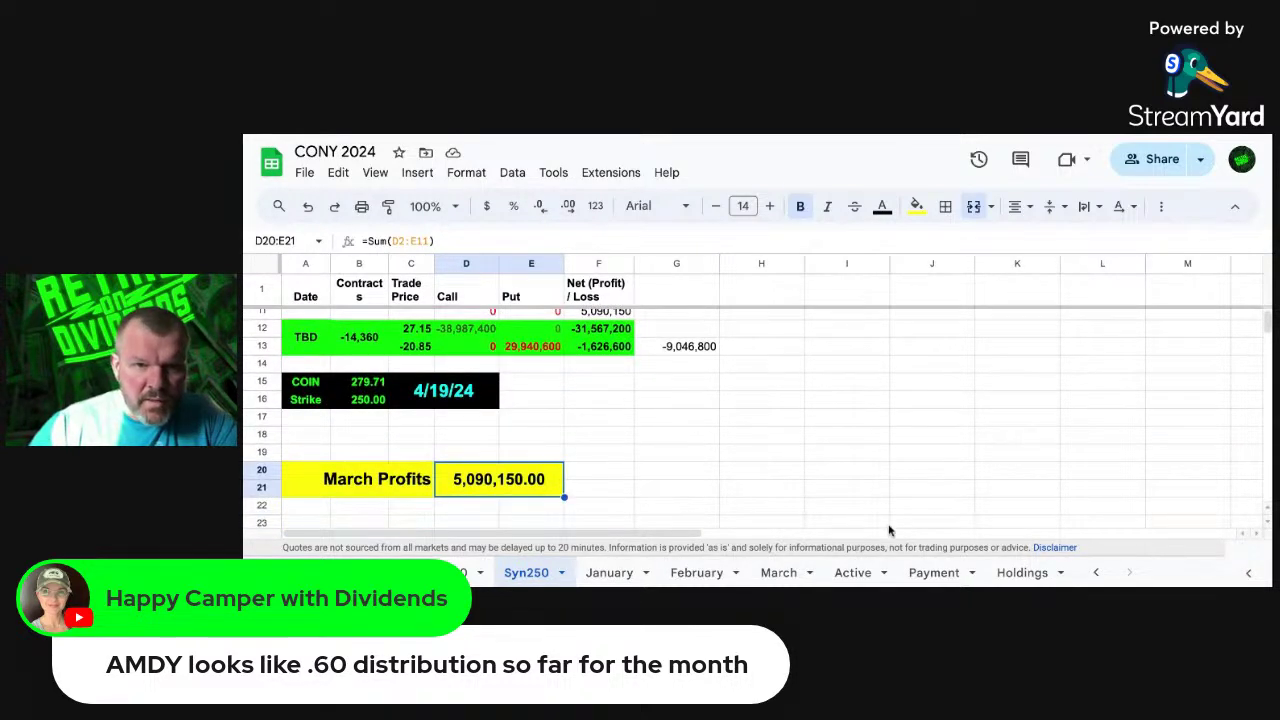
scroll(911, 449, "up", 1)
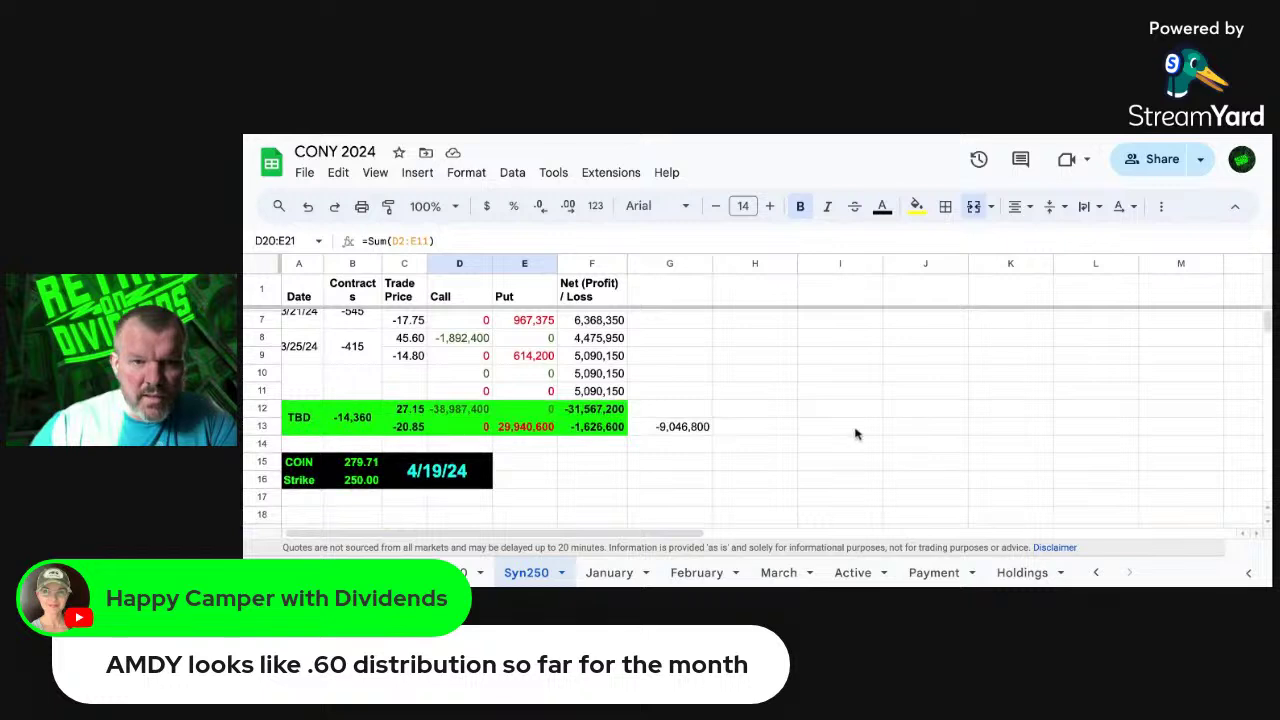
left_click(726, 427)
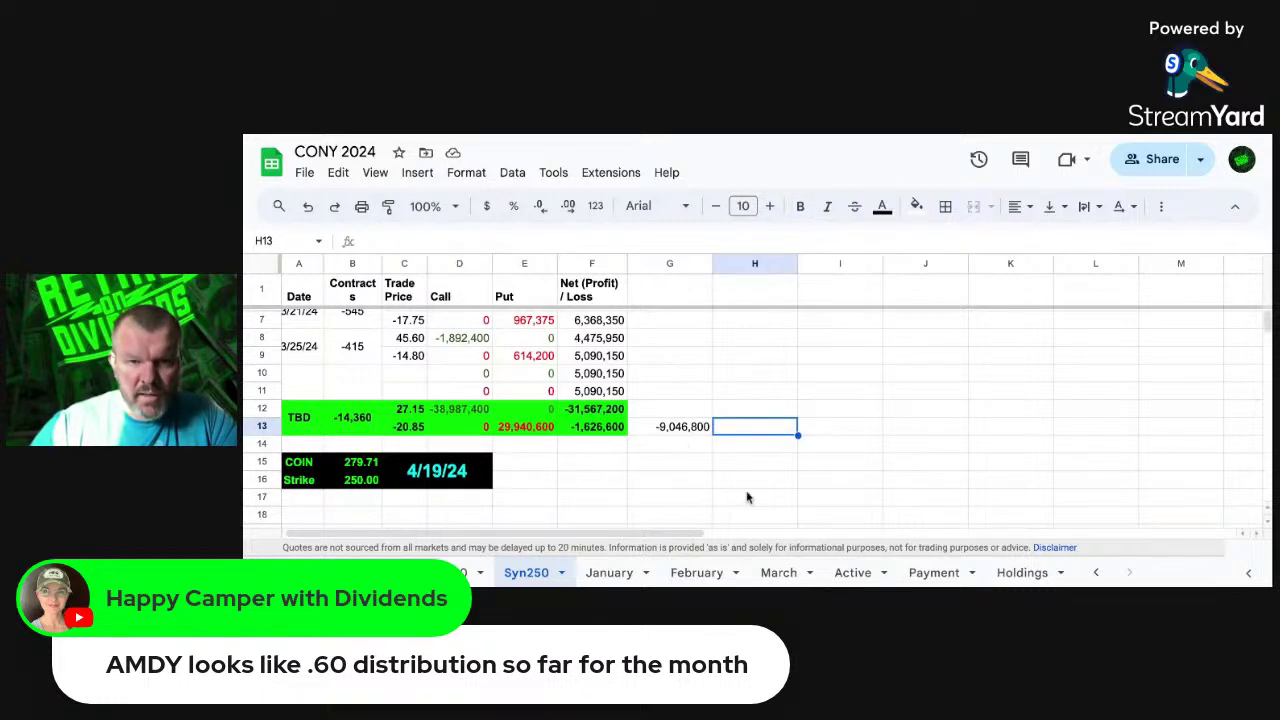
scroll(637, 505, "up", 1)
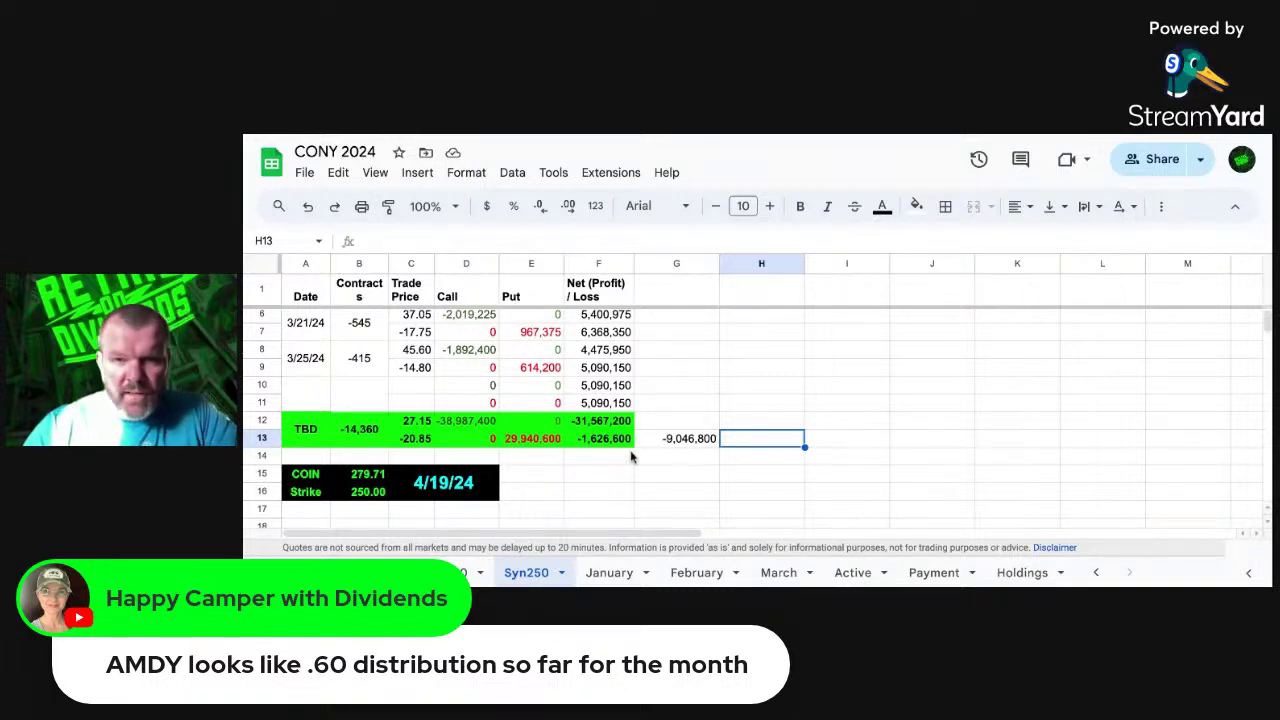
left_click(700, 476)
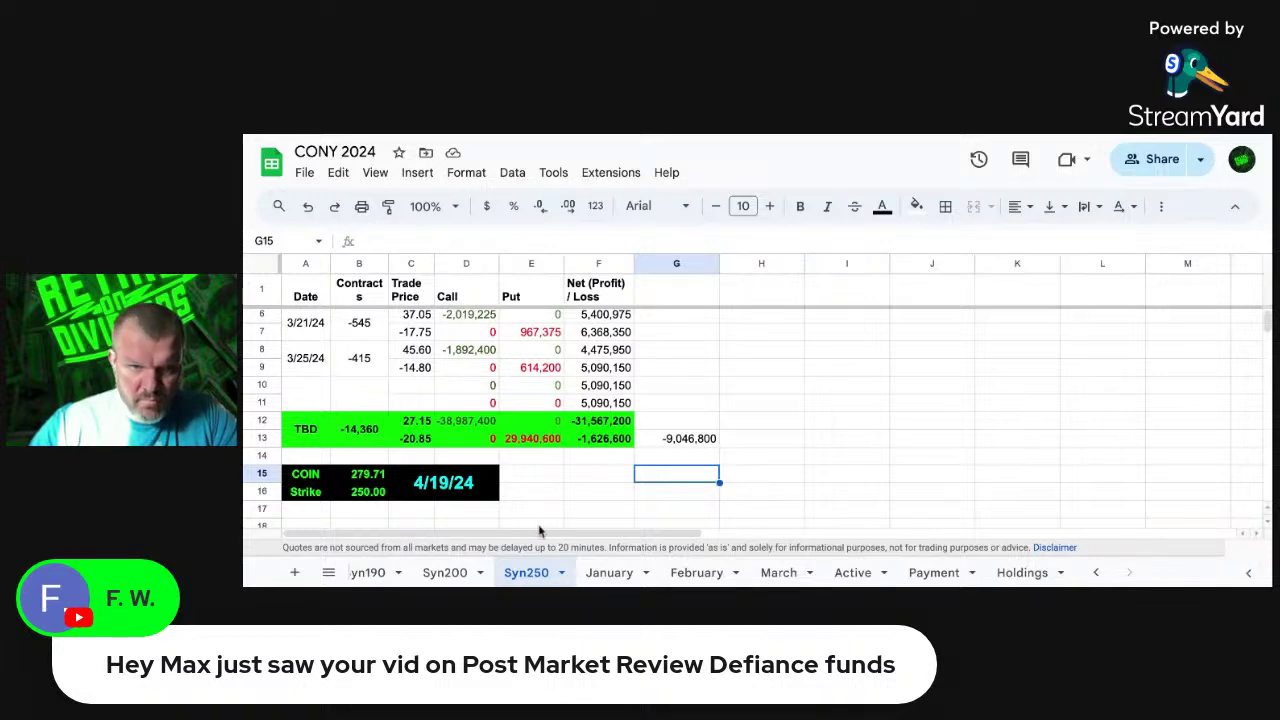
scroll(570, 485, "down", 1)
scroll(570, 485, "down", 1)
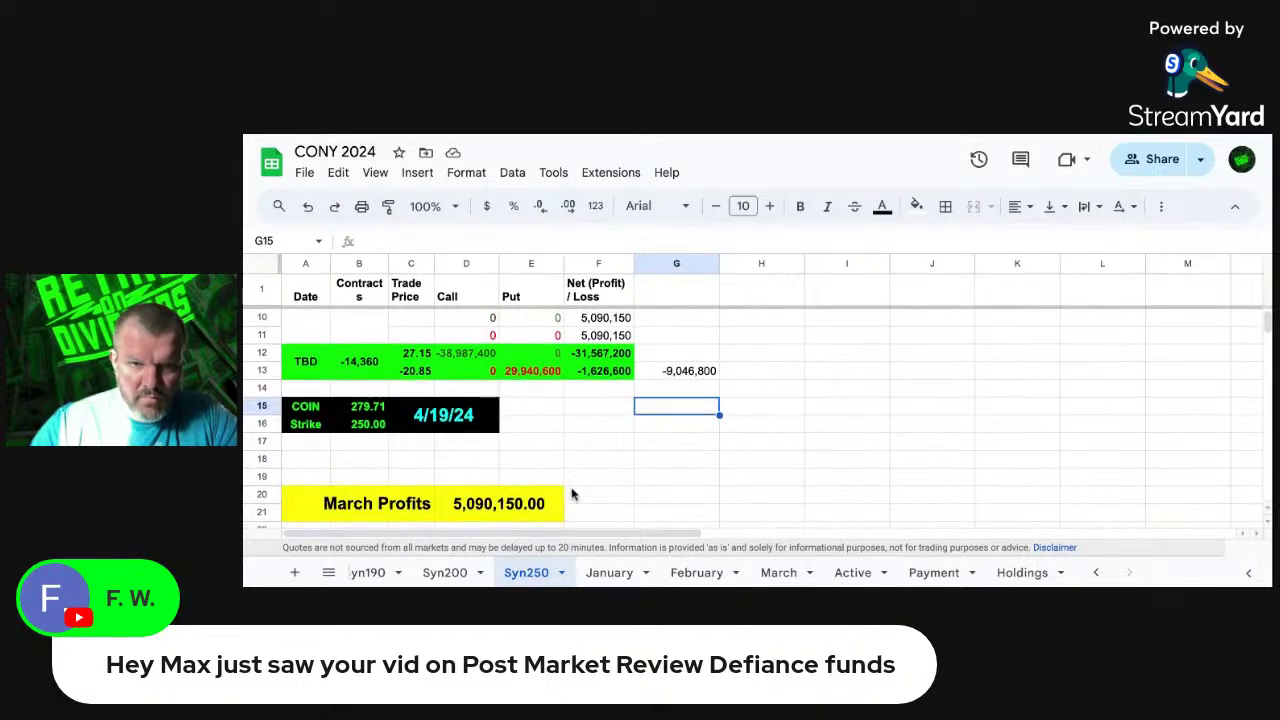
Step: Shade the 3/15/24 to 3/21/24 rows, A17:P22, on the March sheet in the same grey as the rows above
left_click(778, 572)
scroll(757, 471, "down", 6)
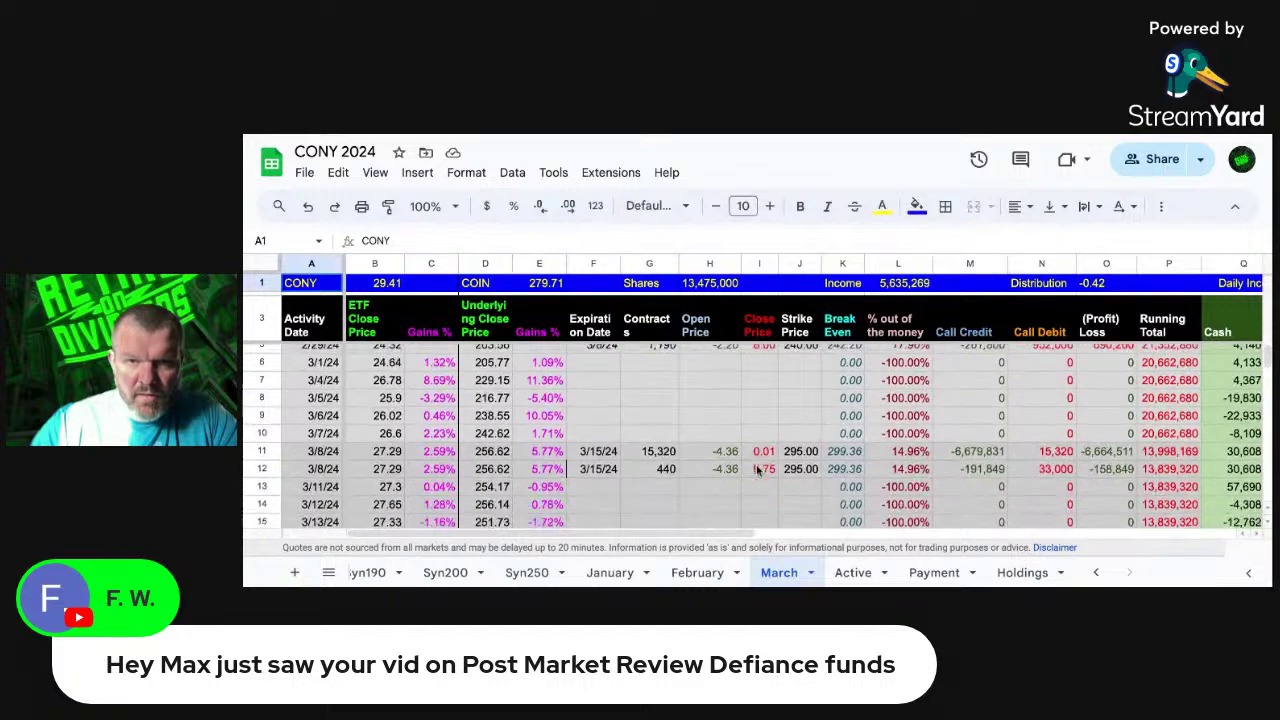
scroll(757, 471, "down", 1)
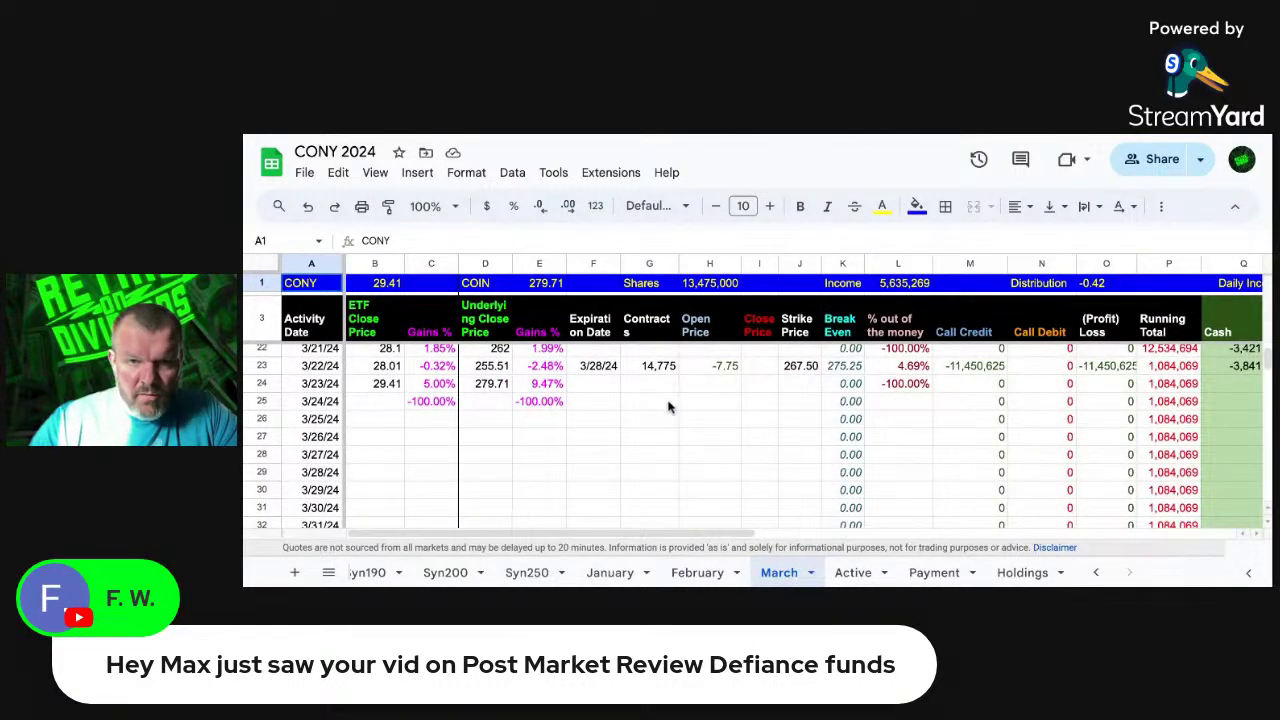
scroll(686, 393, "up", 1)
scroll(686, 393, "up", 3)
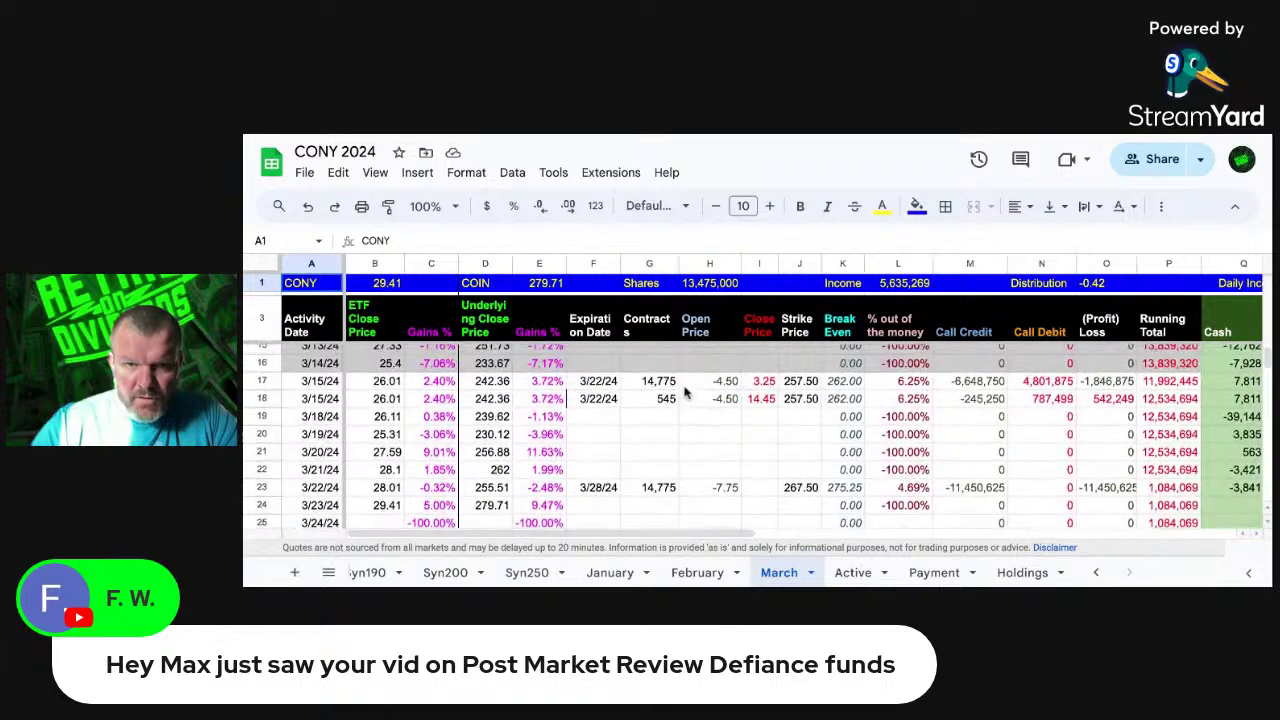
left_click(1170, 473)
left_click_drag(1172, 478, 285, 381)
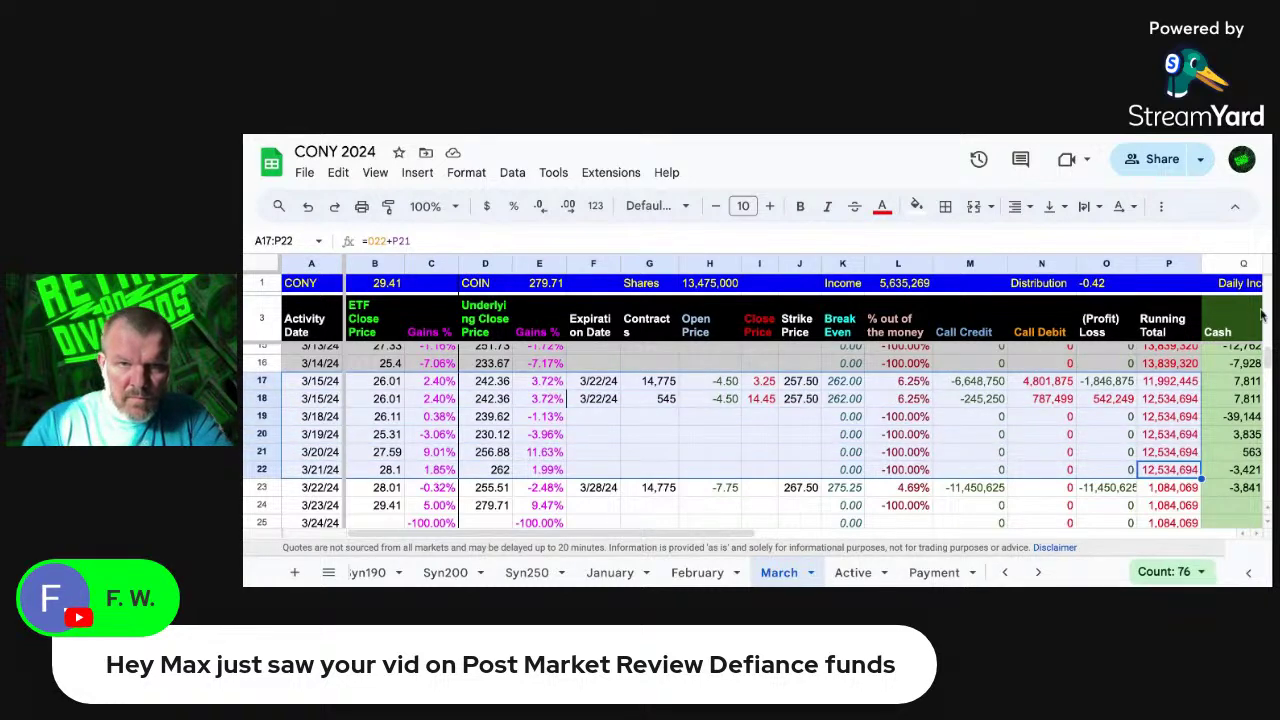
left_click(918, 206)
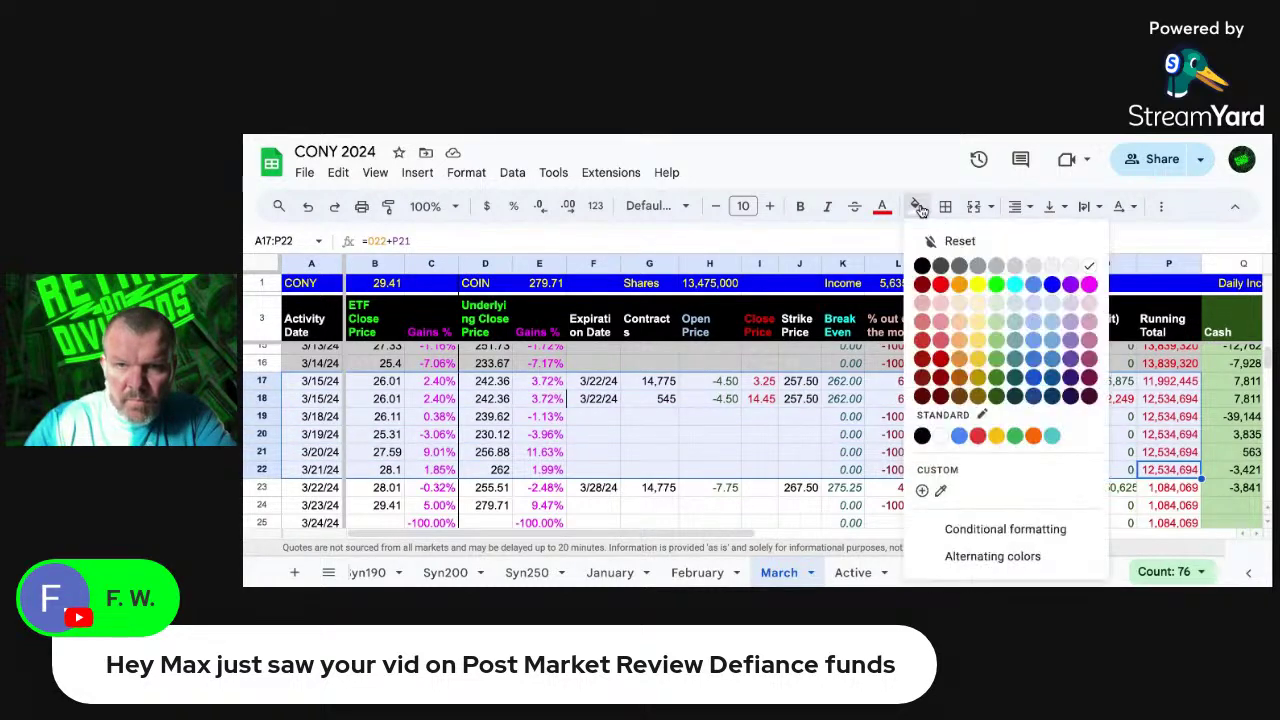
left_click(1033, 266)
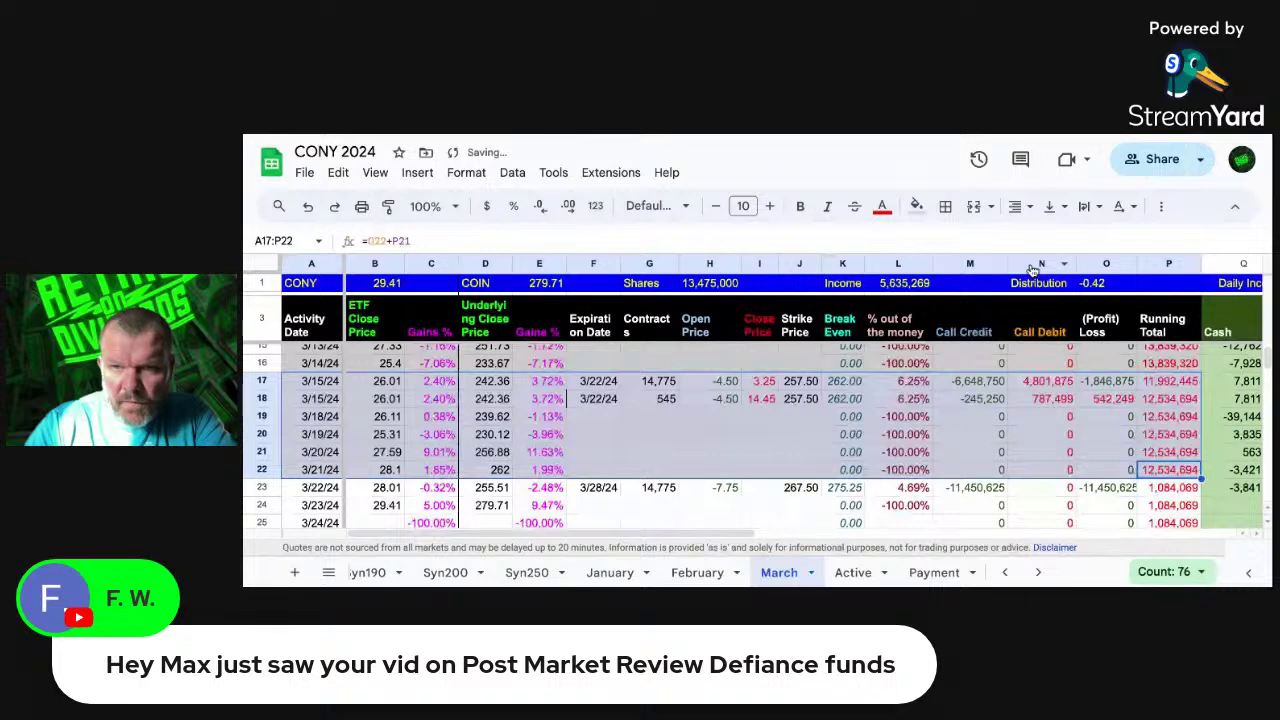
left_click(855, 489)
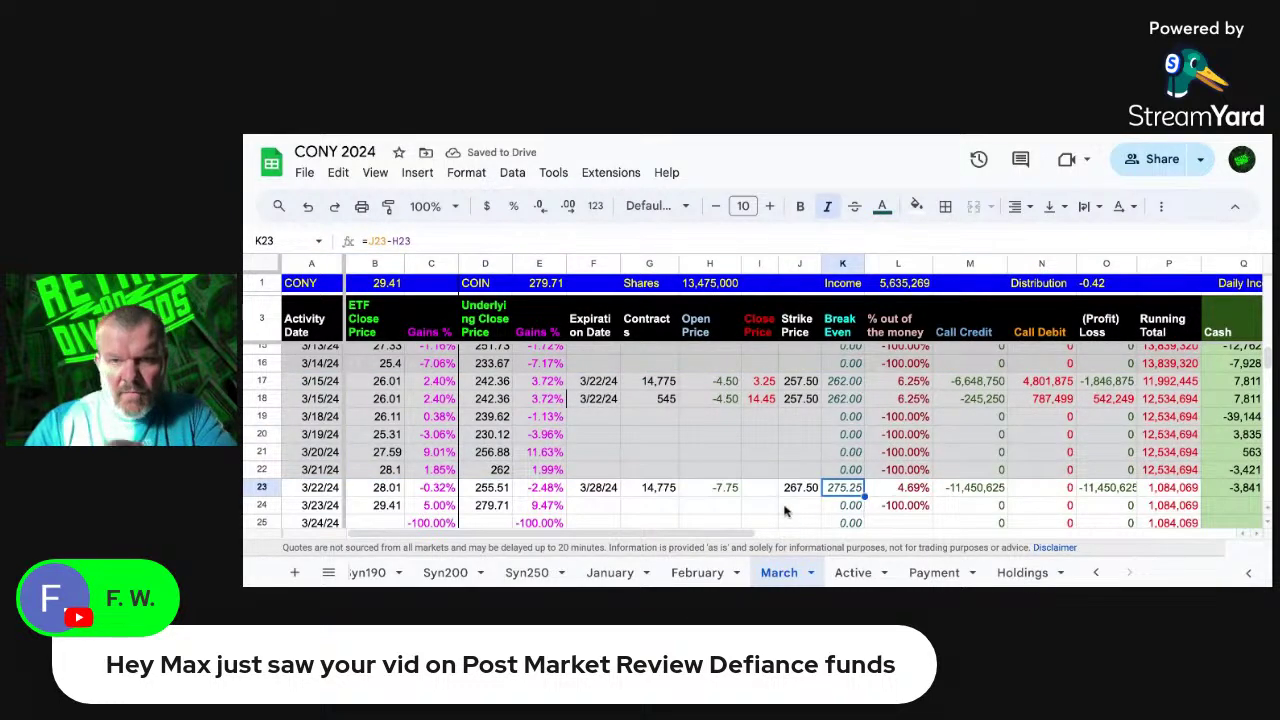
Step: Review the 3/22/24 entry in row 23 of the March sheet, from its expiration date across to its strike price
left_click(684, 516)
key("Down")
key("Down")
key("Up")
key("Up")
key("Up")
key("Up")
key("Left")
key("Left")
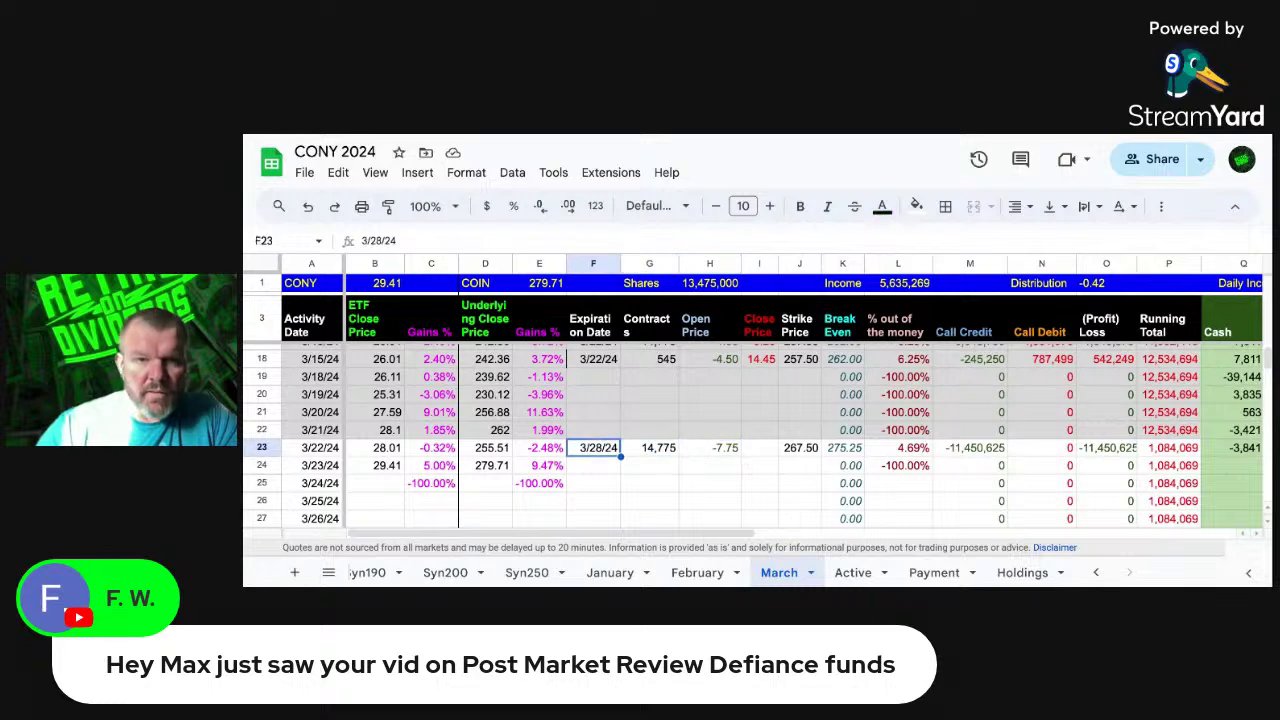
left_click(539, 447)
key("Right")
key("Right")
key("Right")
key("Right")
key("Right")
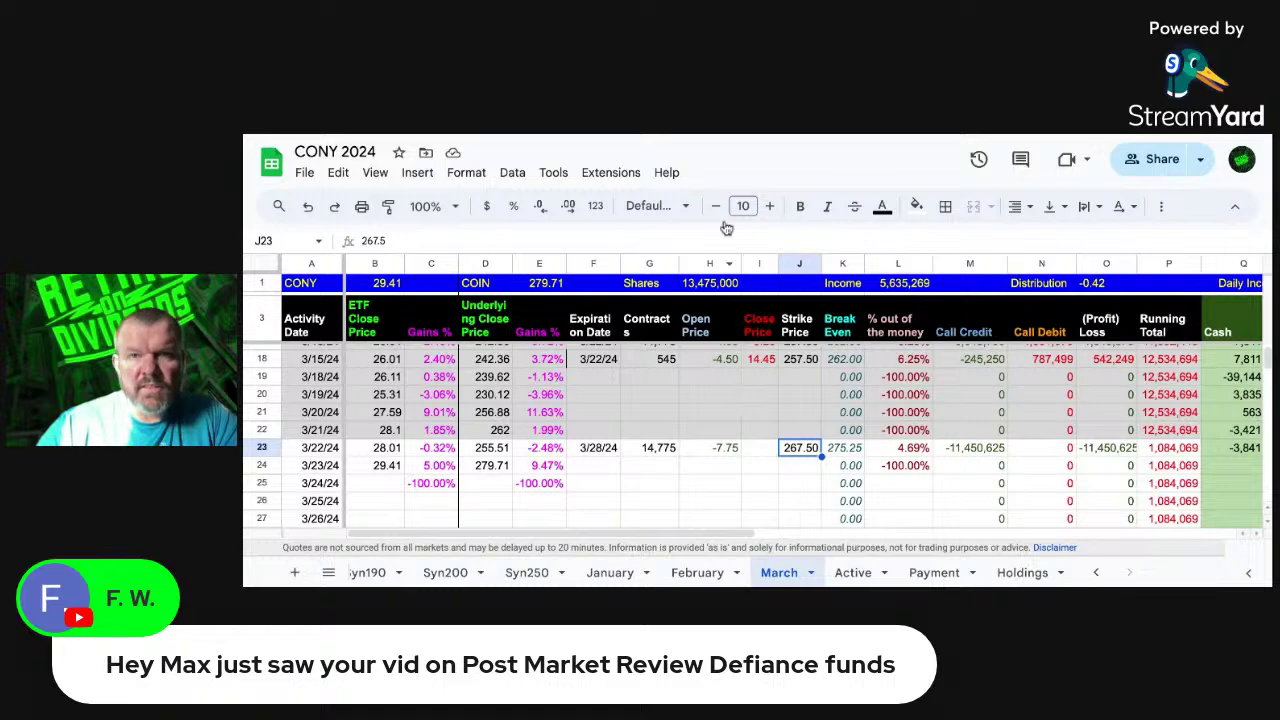
Step: Look up the COIN 267.5 call's quantity and execution price on Holdings and compare with the 3/22/24 open price on March
left_click(1015, 572)
left_click(572, 407)
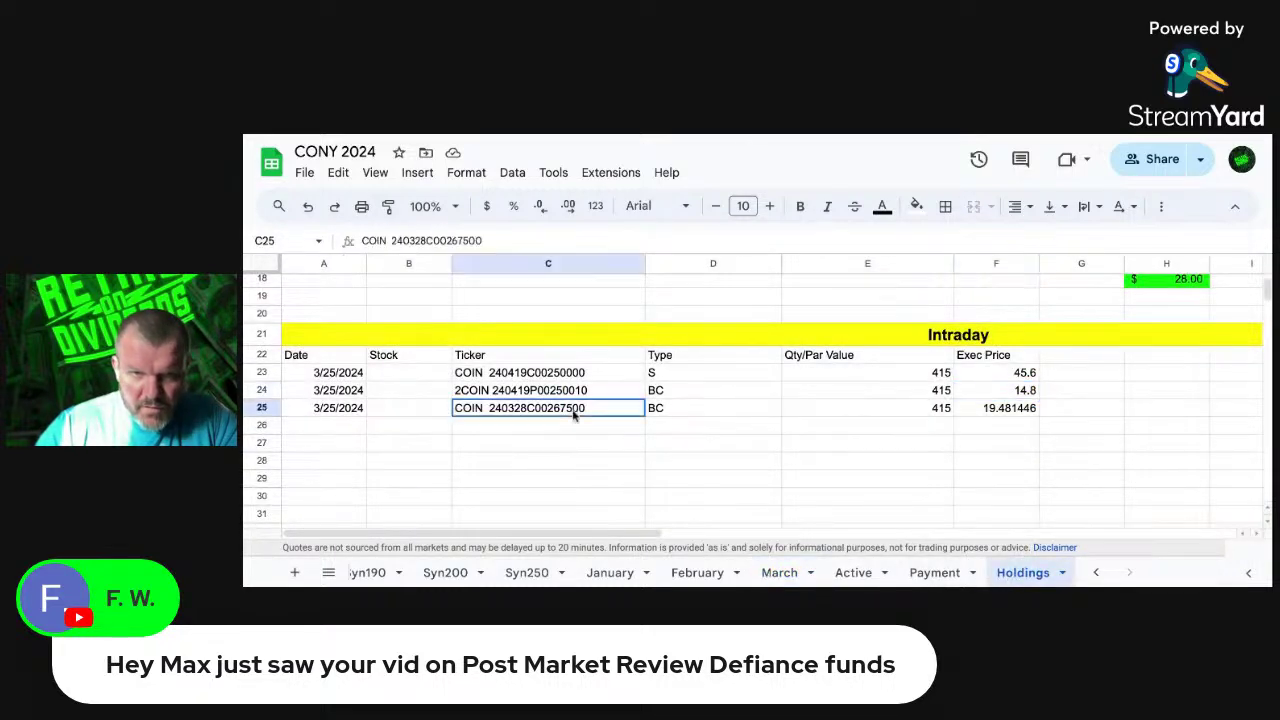
left_click(937, 410)
left_click(1020, 414)
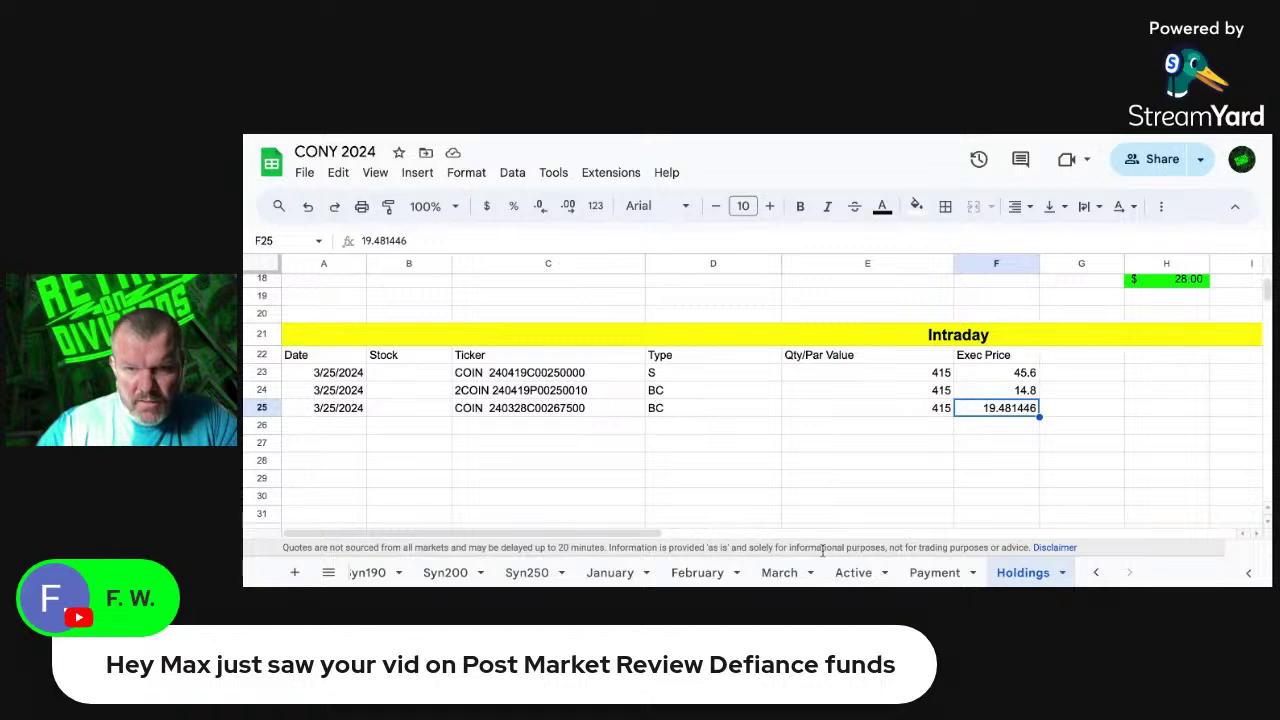
left_click(779, 572)
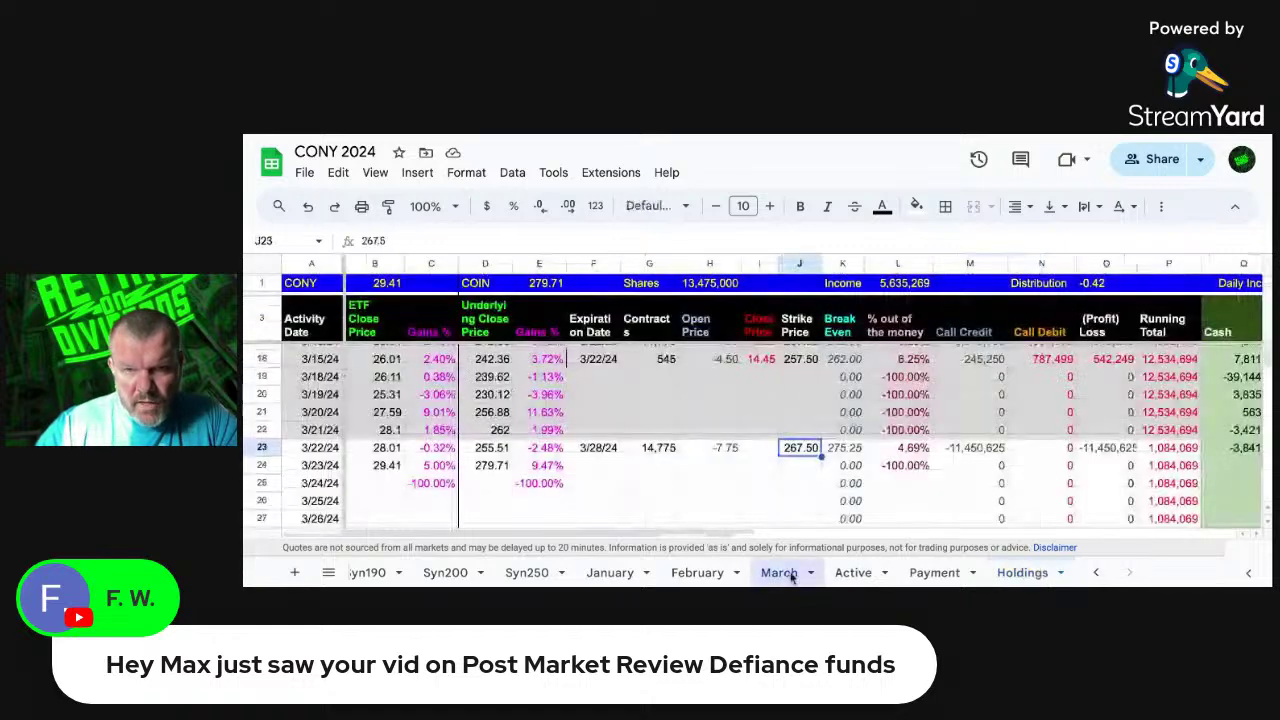
left_click(721, 450)
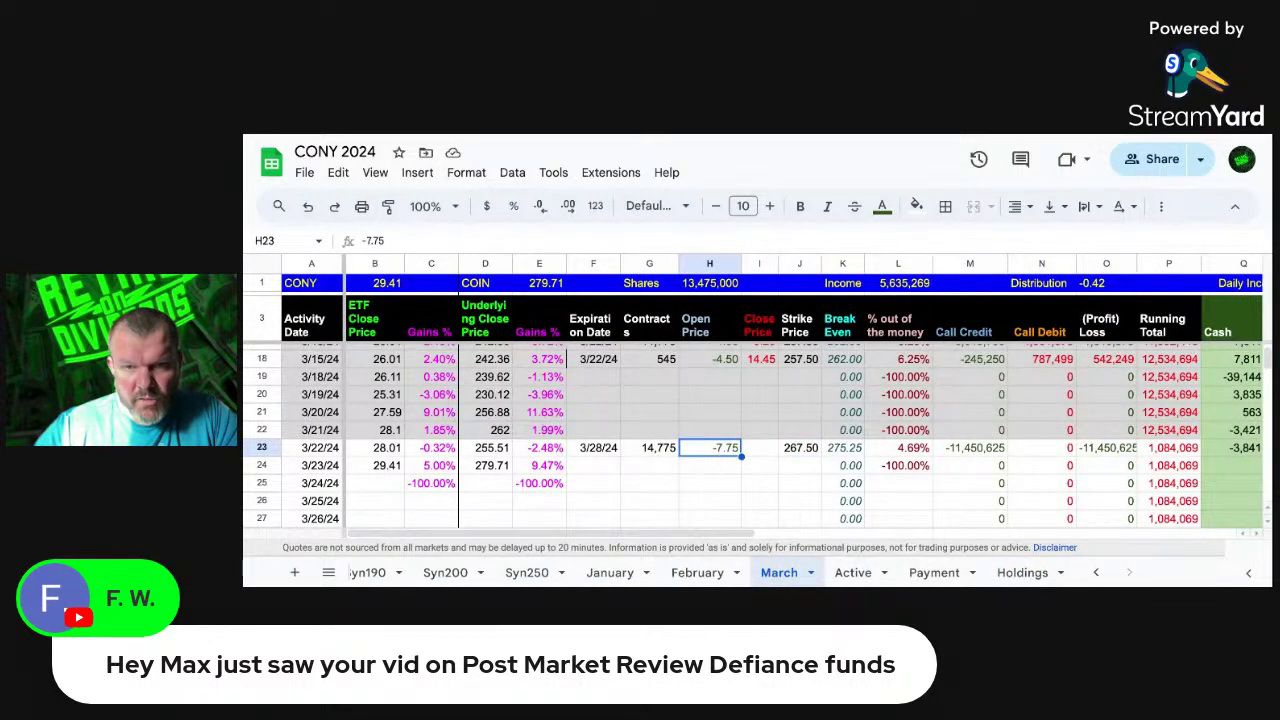